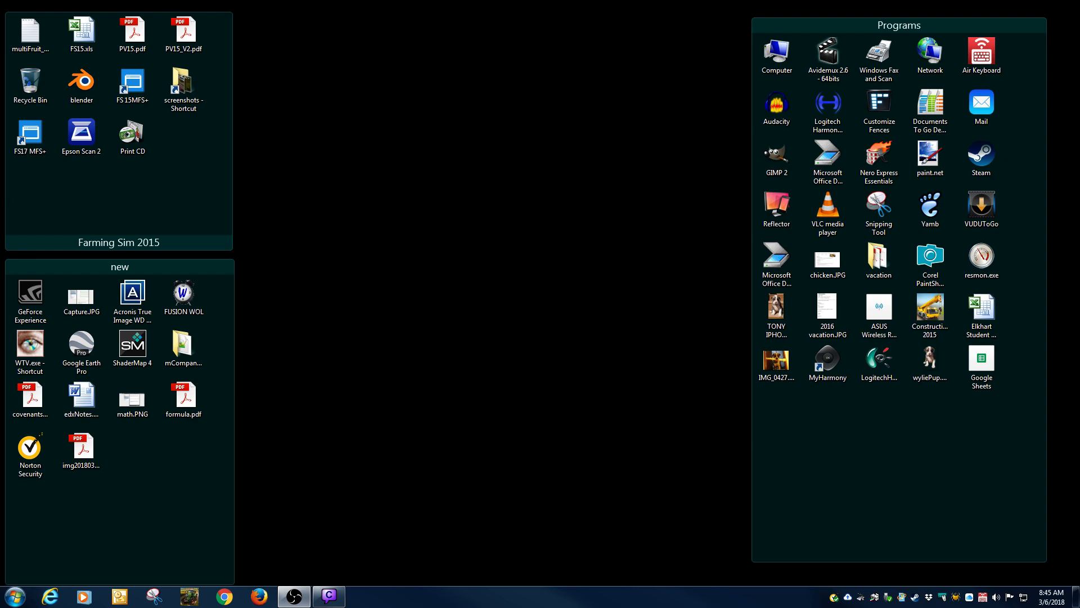
# Open the data\vehicles\tools folder inside the Farming Simulator 17 installation folder.
pyautogui.hotkey('alt', 'Tab')
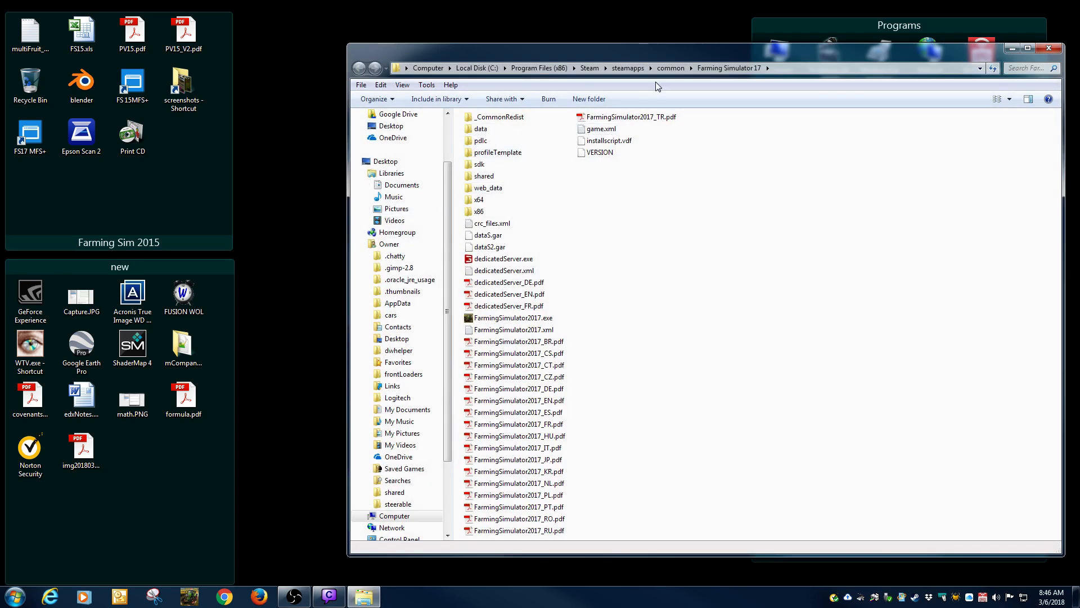
pyautogui.moveTo(658, 58); pyautogui.dragTo(581, 46)
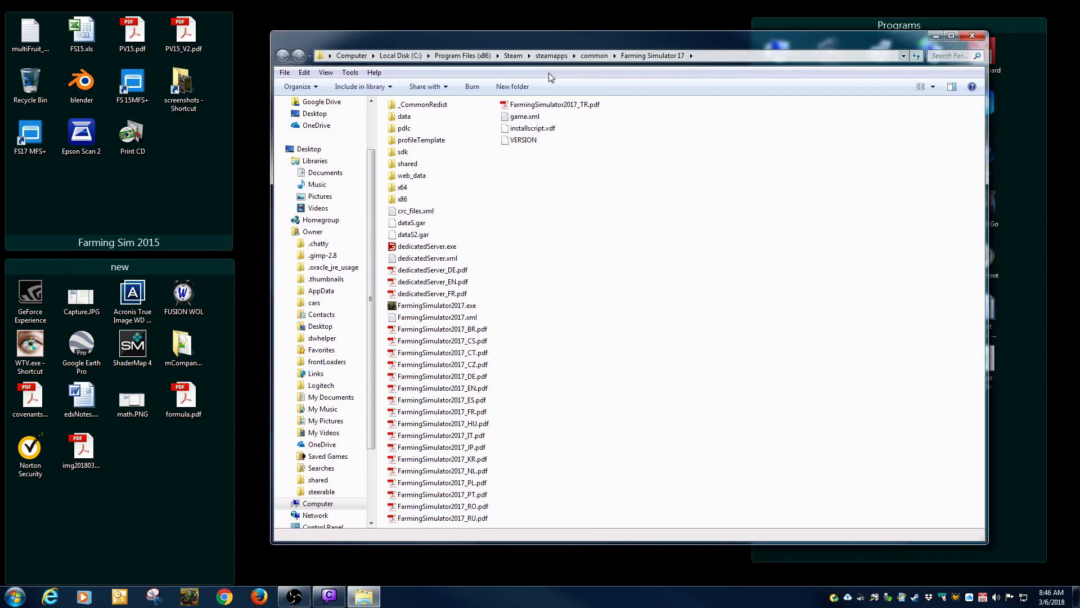
pyautogui.doubleClick(405, 116)
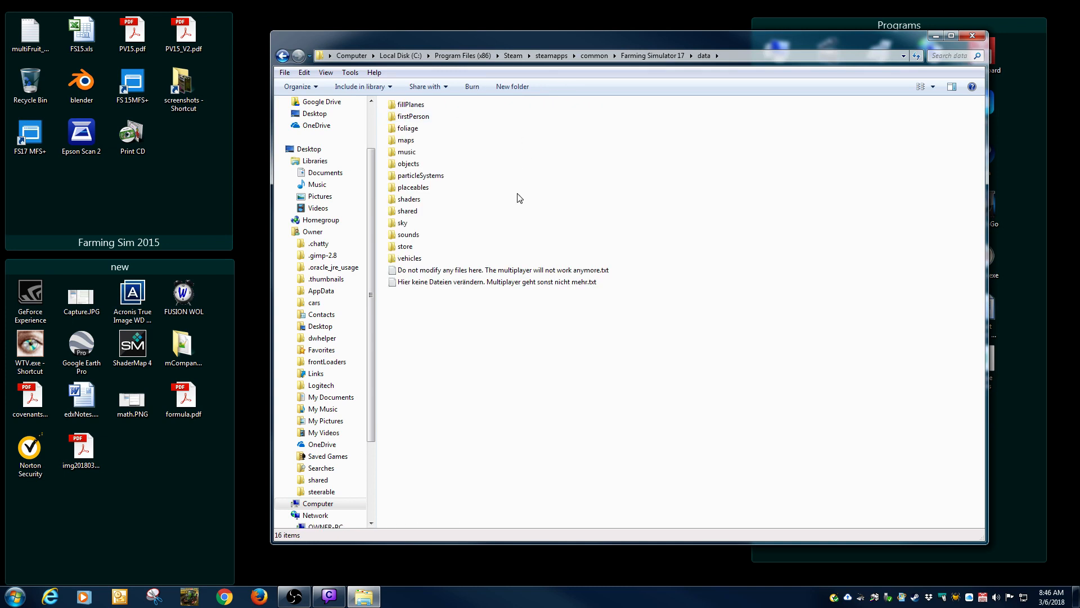
pyautogui.doubleClick(409, 257)
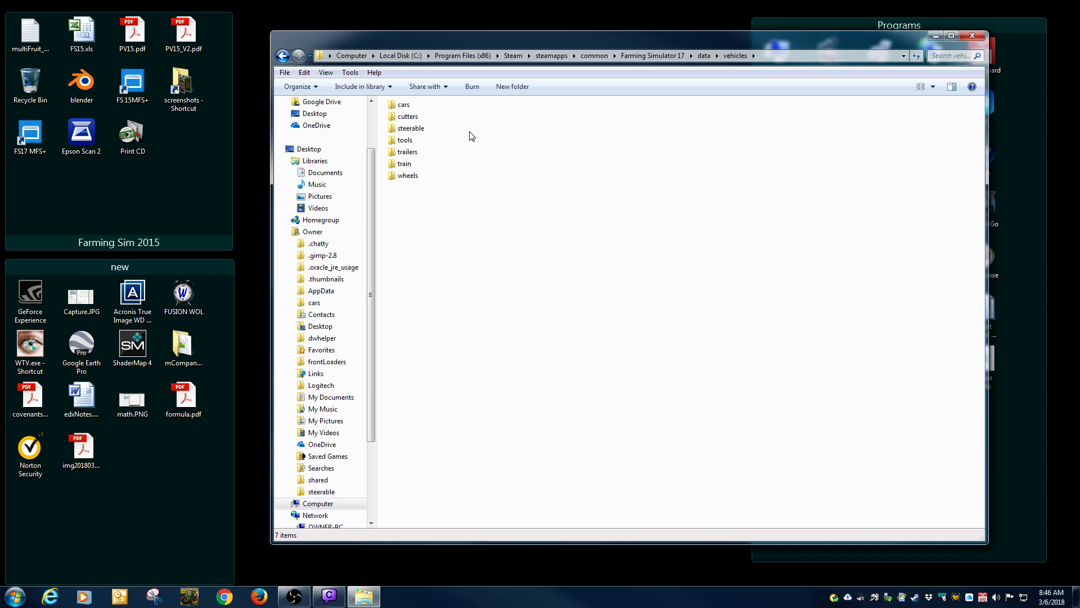
pyautogui.doubleClick(412, 142)
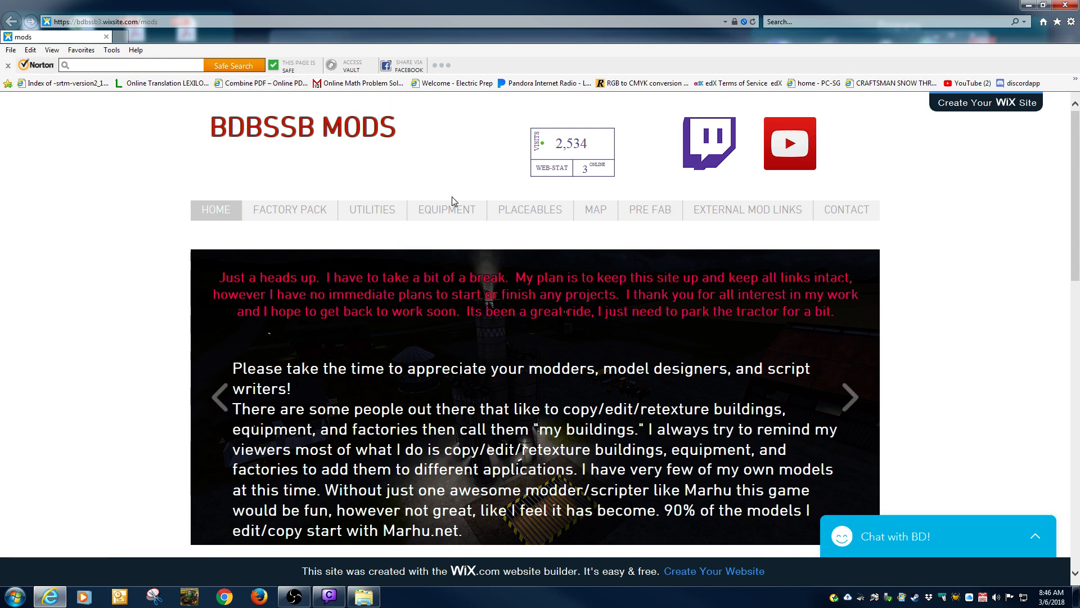
# View the Novacat 301 info document from the equipment page of the BDBSSB Mods site, and minimize the browser.
pyautogui.click(448, 216)
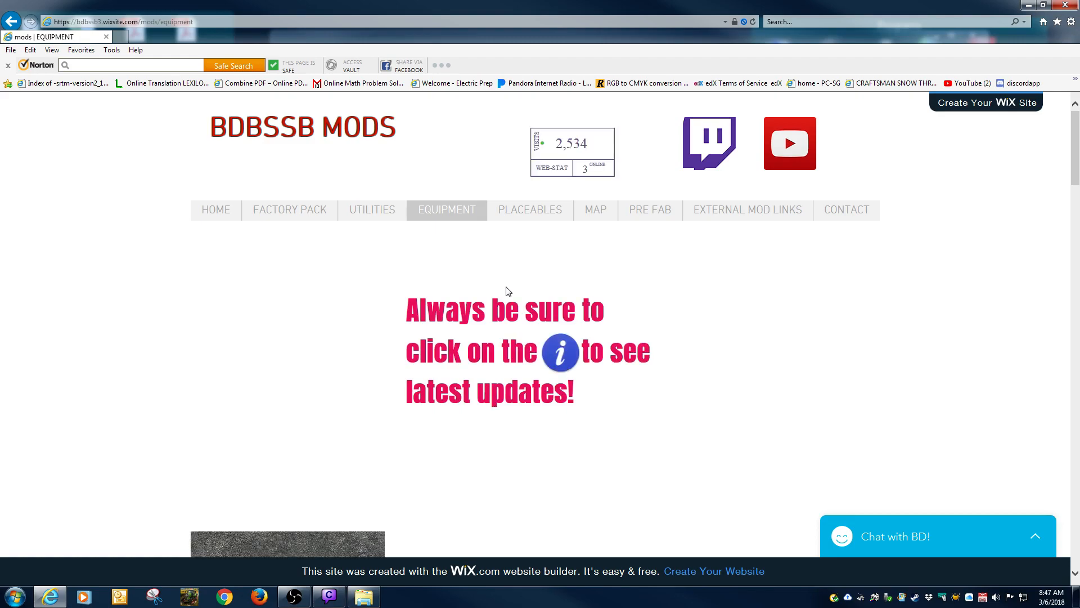
pyautogui.scroll(-10, 506, 282)
pyautogui.scroll(-10, 516, 302)
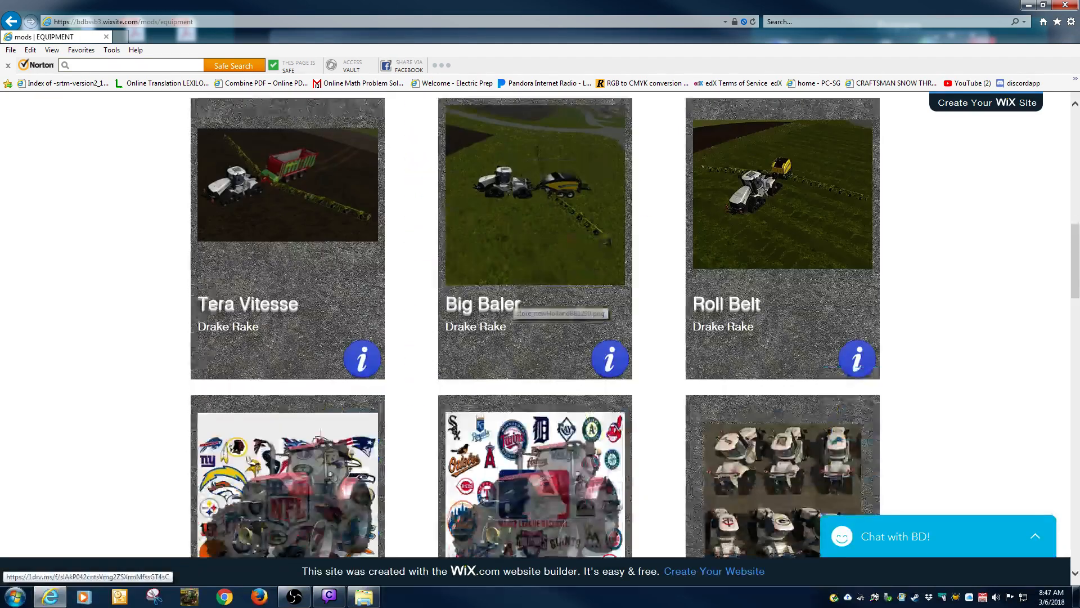
pyautogui.scroll(-3, 515, 302)
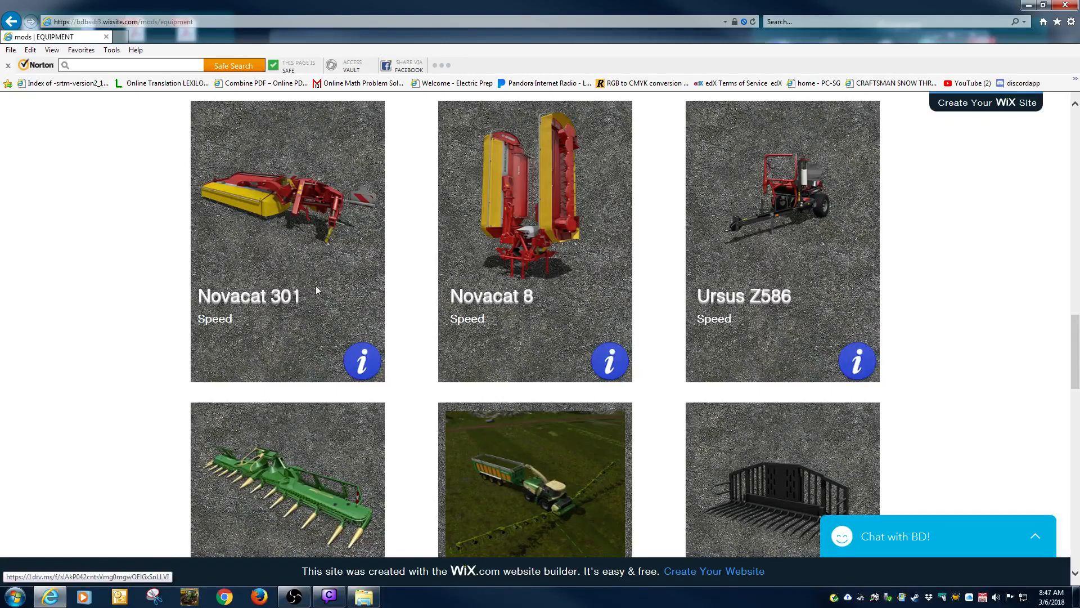
pyautogui.click(372, 358)
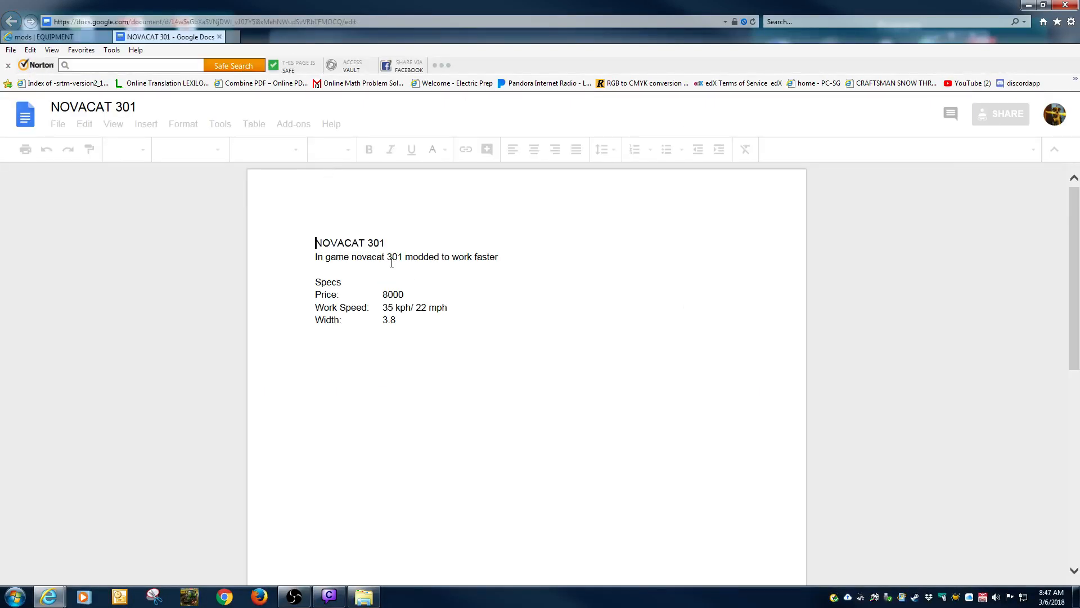
pyautogui.click(1026, 7)
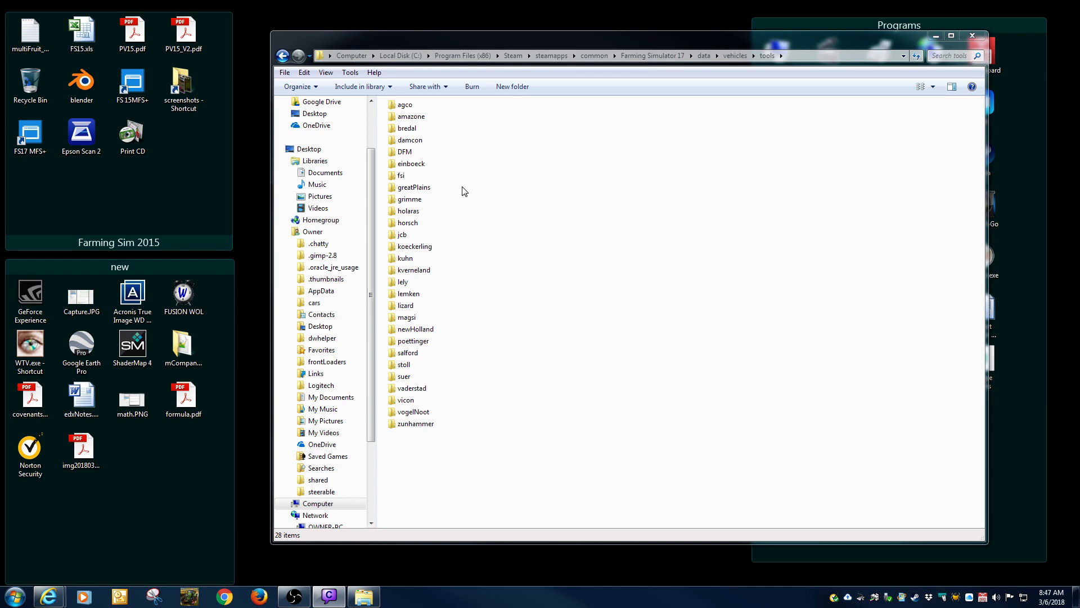
# Check the newHolland entries in the tools and cutters folders, and return to the vehicles folder.
pyautogui.click(416, 329)
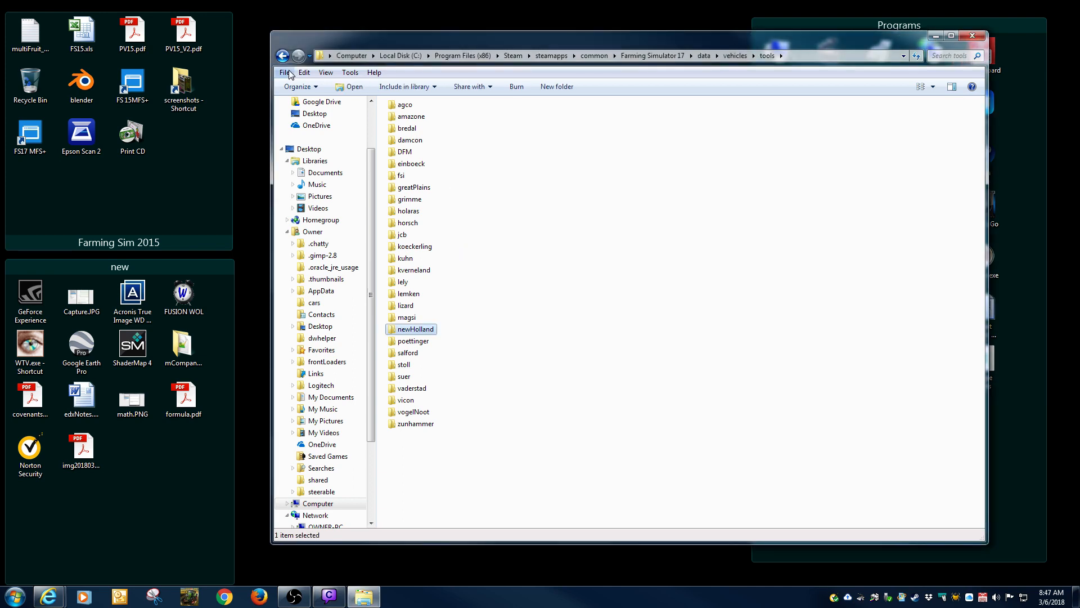
pyautogui.click(282, 56)
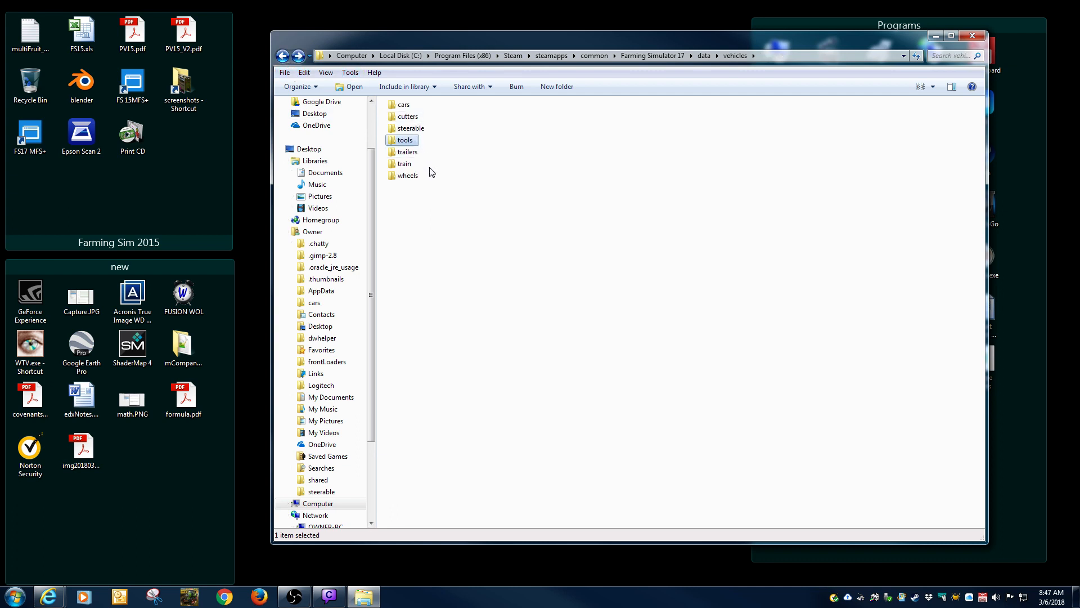
pyautogui.doubleClick(409, 116)
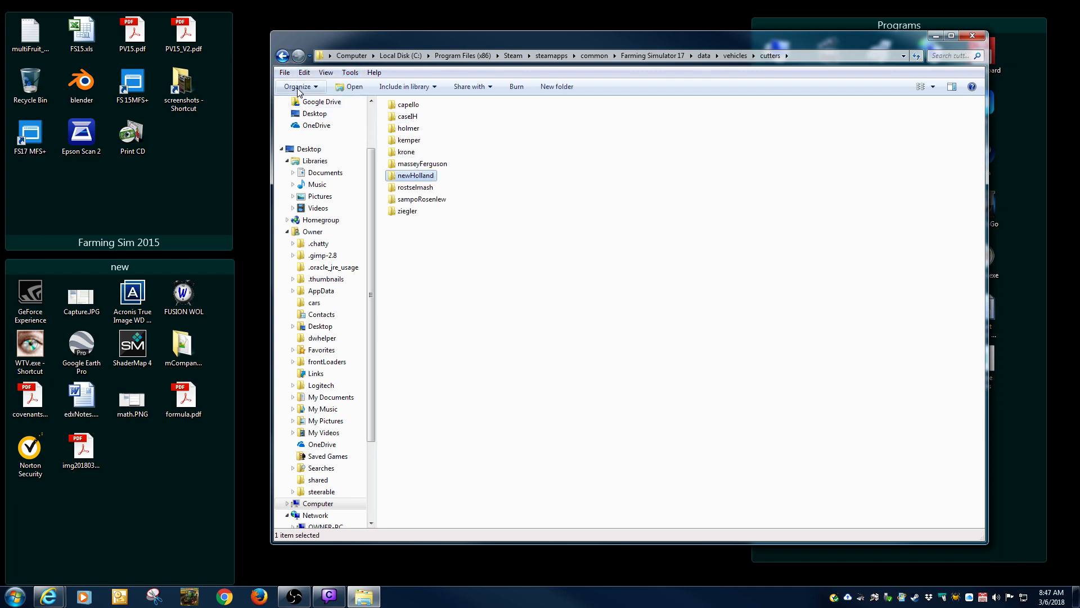
pyautogui.press('BackSpace')
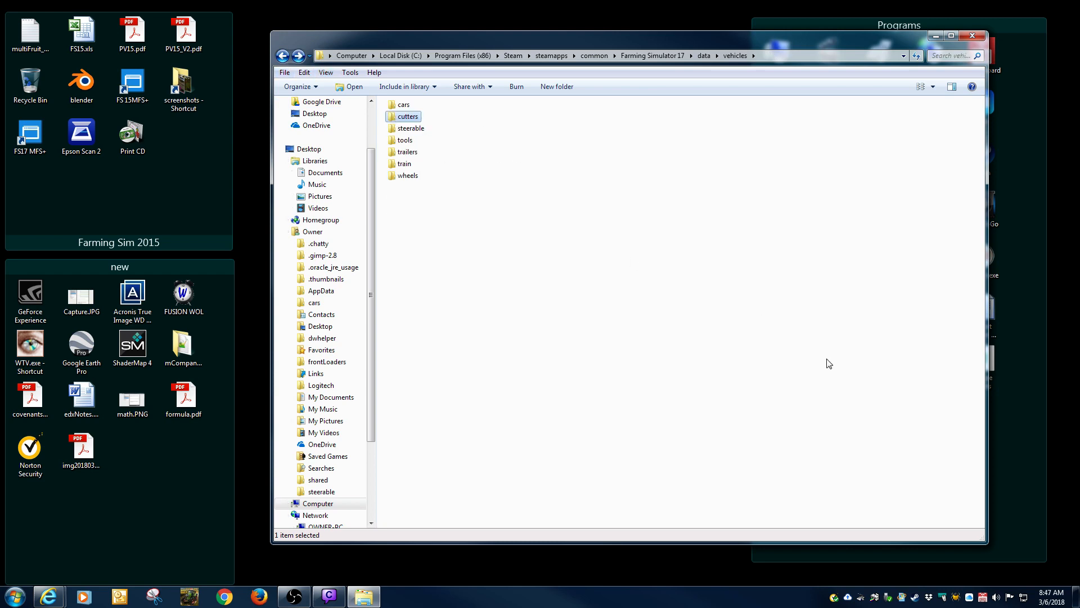
# Open the archive BD_NOVACAT_301_ED.zip from BDmodsfs17\equipment\BD_NOVACAT_301_ED in the Dropbox folder.
pyautogui.click(930, 598)
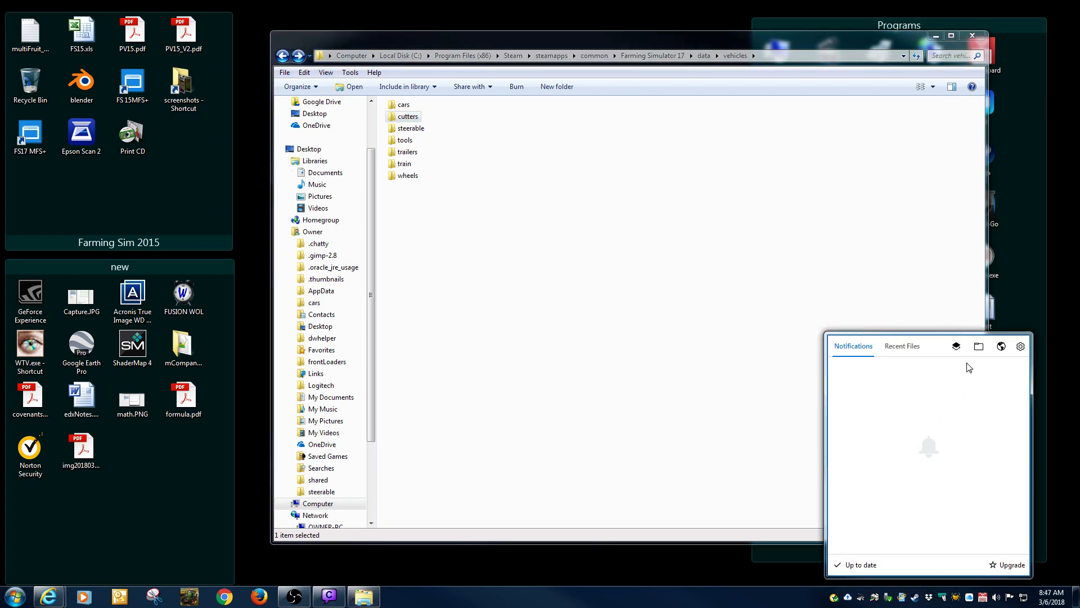
pyautogui.click(978, 349)
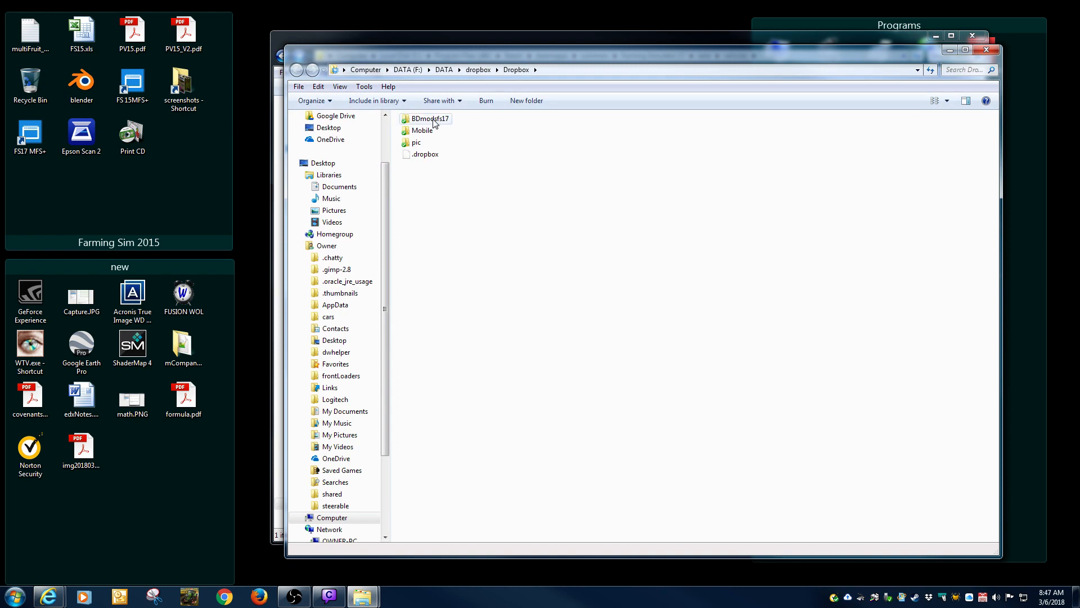
pyautogui.doubleClick(432, 119)
pyautogui.doubleClick(428, 132)
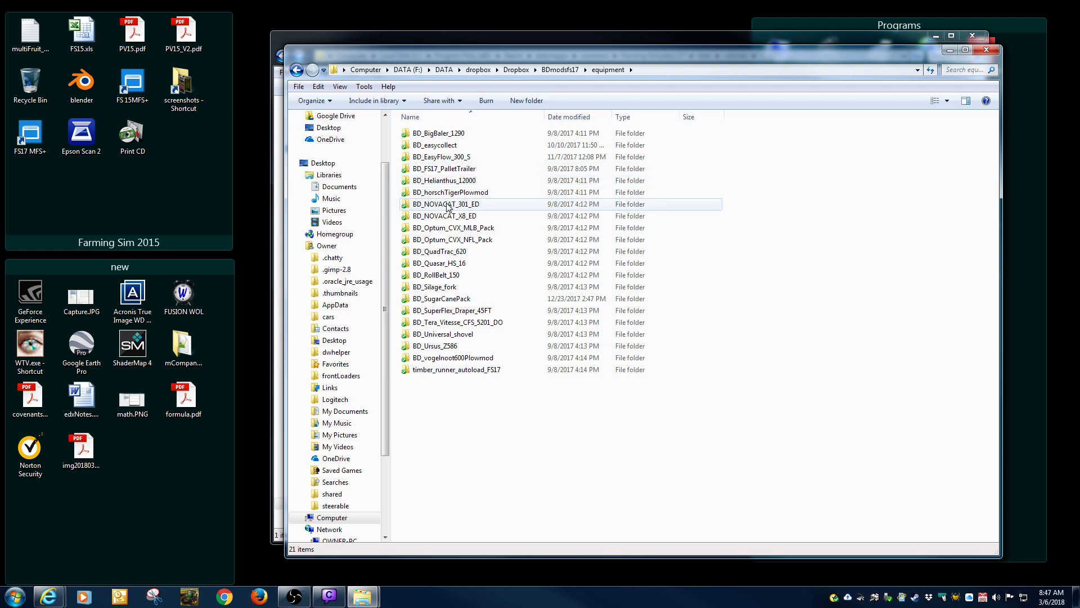
pyautogui.doubleClick(449, 207)
pyautogui.doubleClick(425, 124)
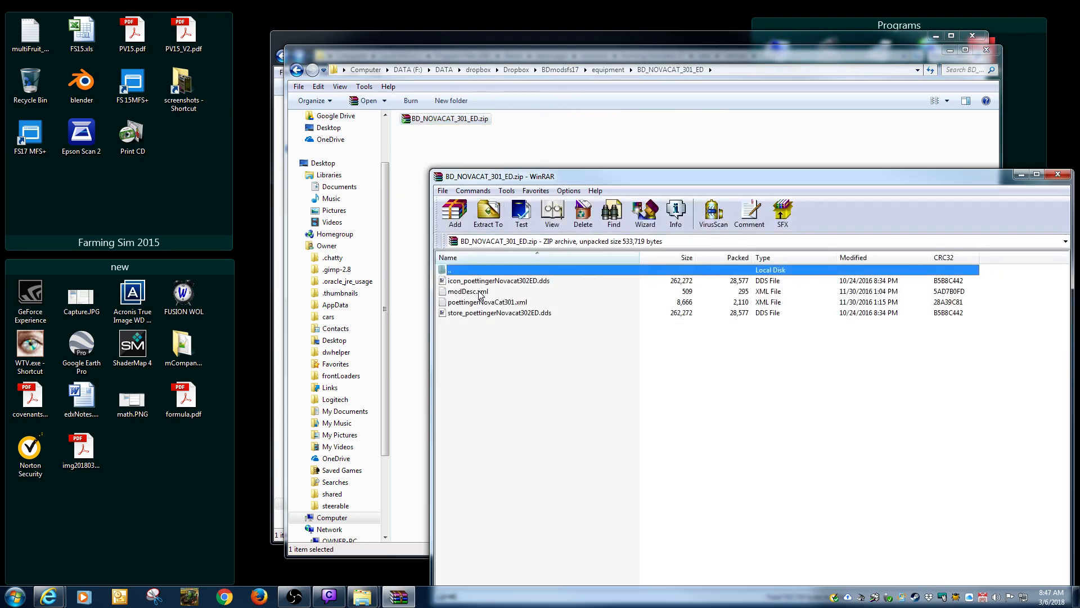
# View the archive's modDesc.xml in the text editor and close the file and editor.
pyautogui.click(480, 292)
pyautogui.doubleClick(480, 292)
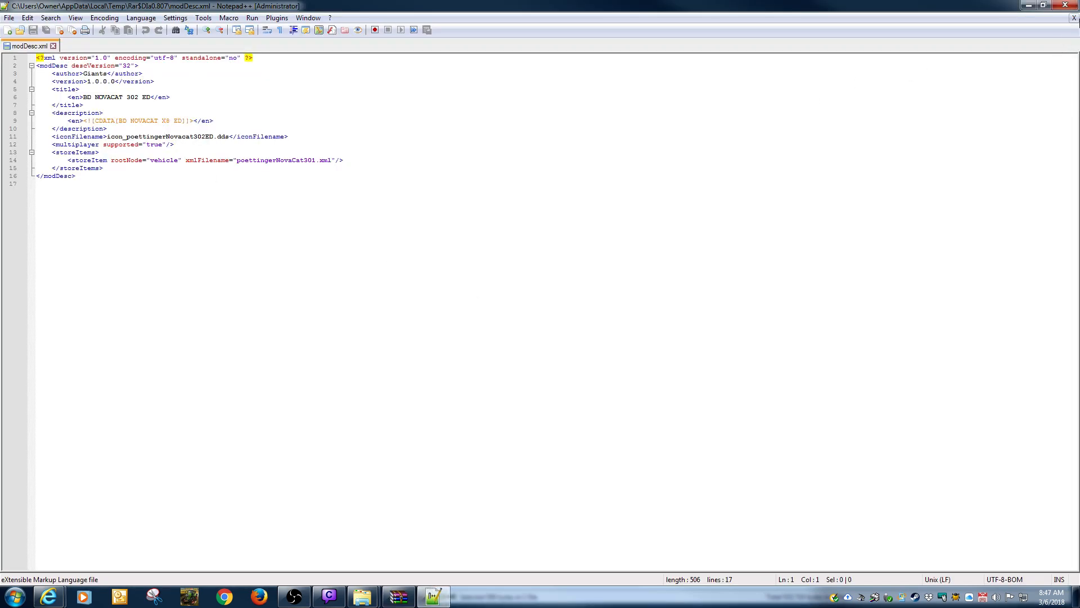
pyautogui.click(1075, 19)
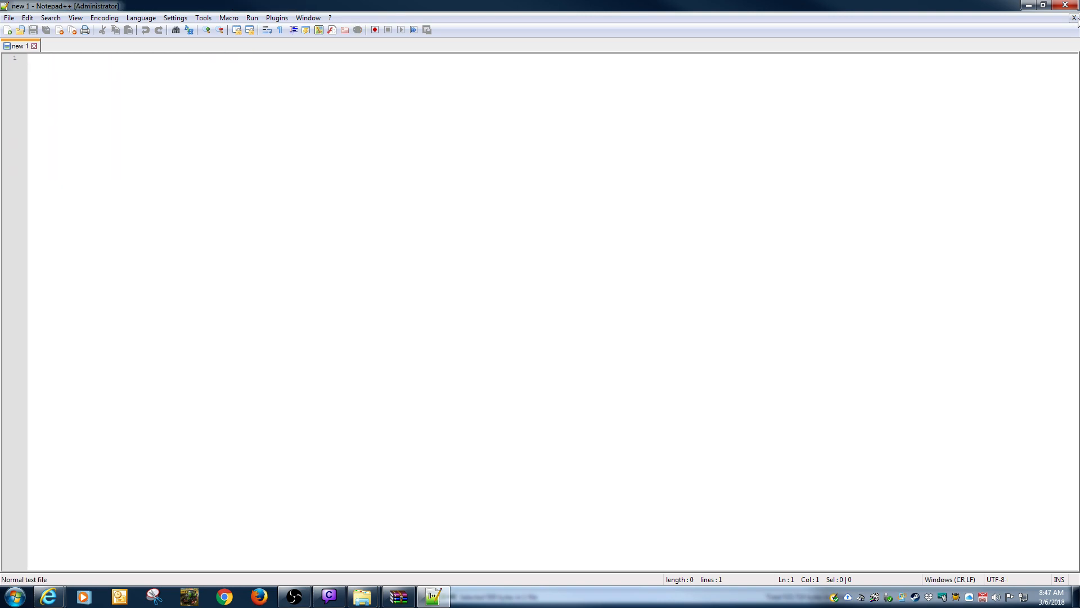
pyautogui.click(1074, 19)
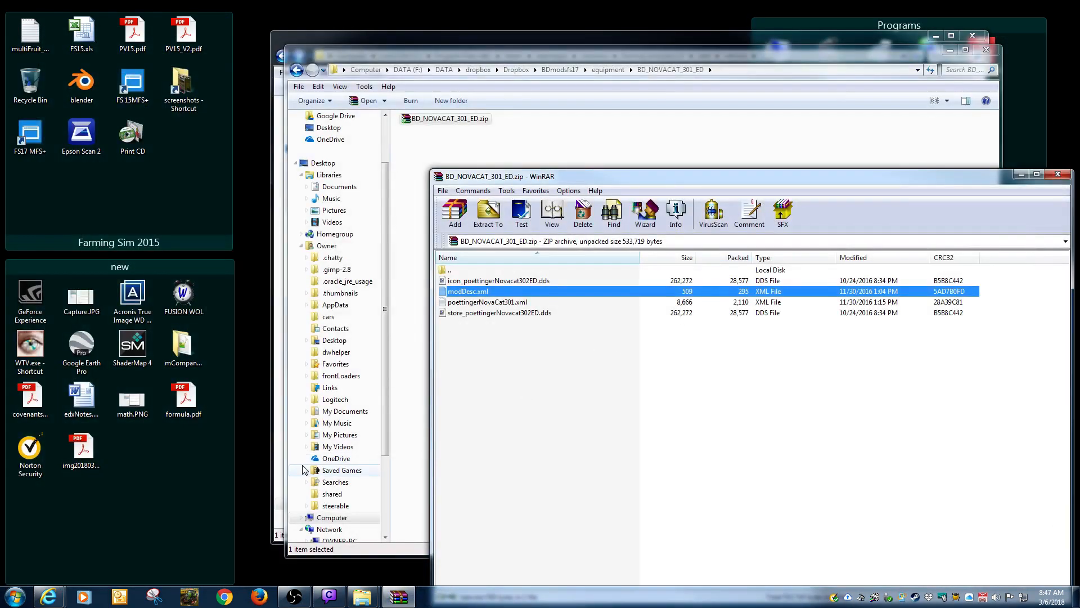
# Bring up the equipment page in the browser and close the browser with all its tabs.
pyautogui.moveTo(51, 595)
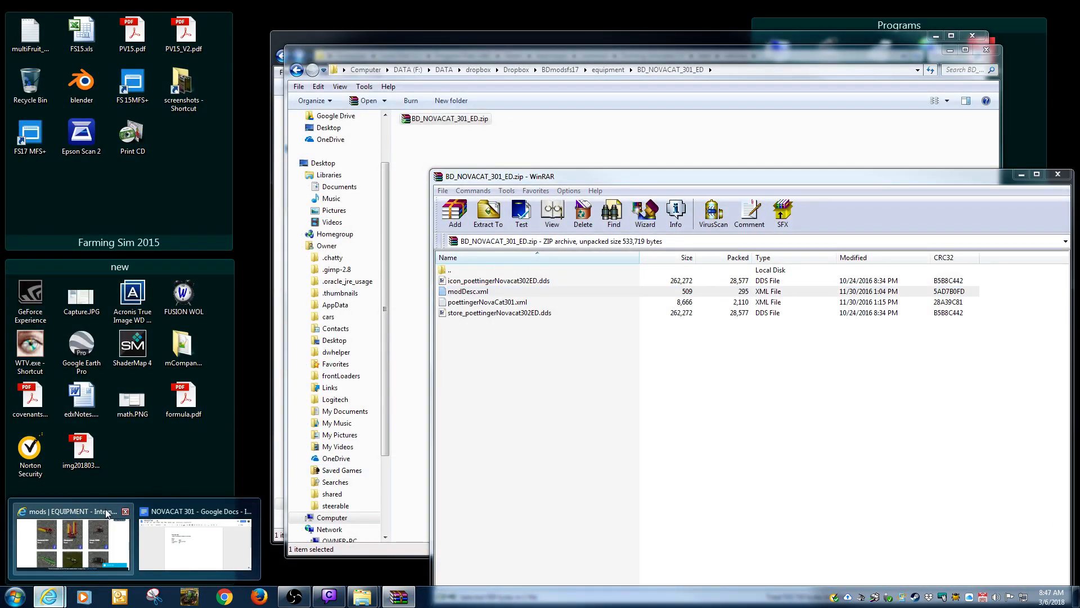
pyautogui.click(73, 540)
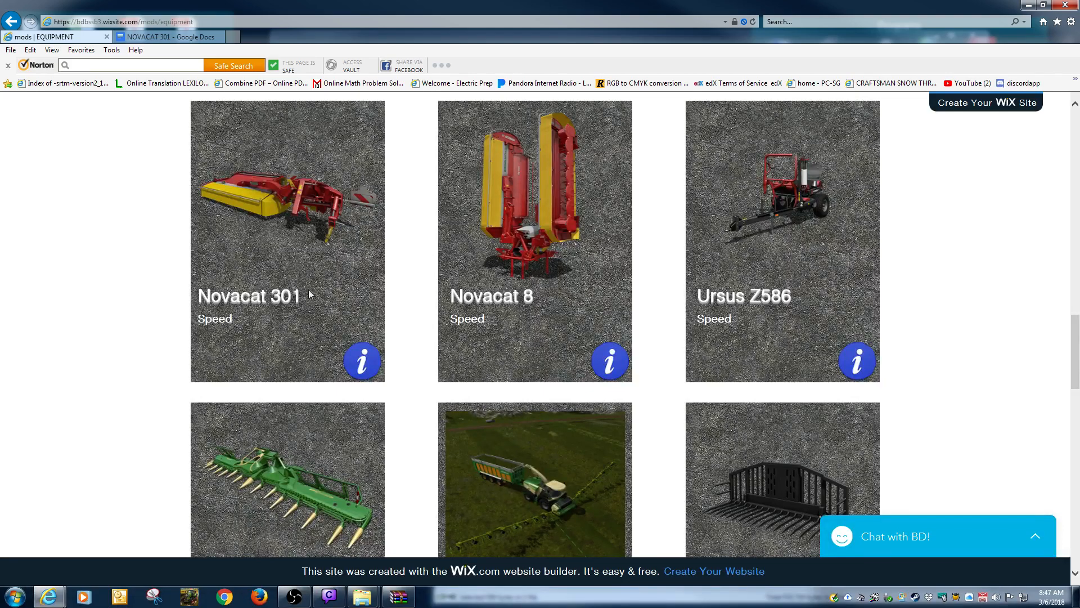
pyautogui.click(1065, 5)
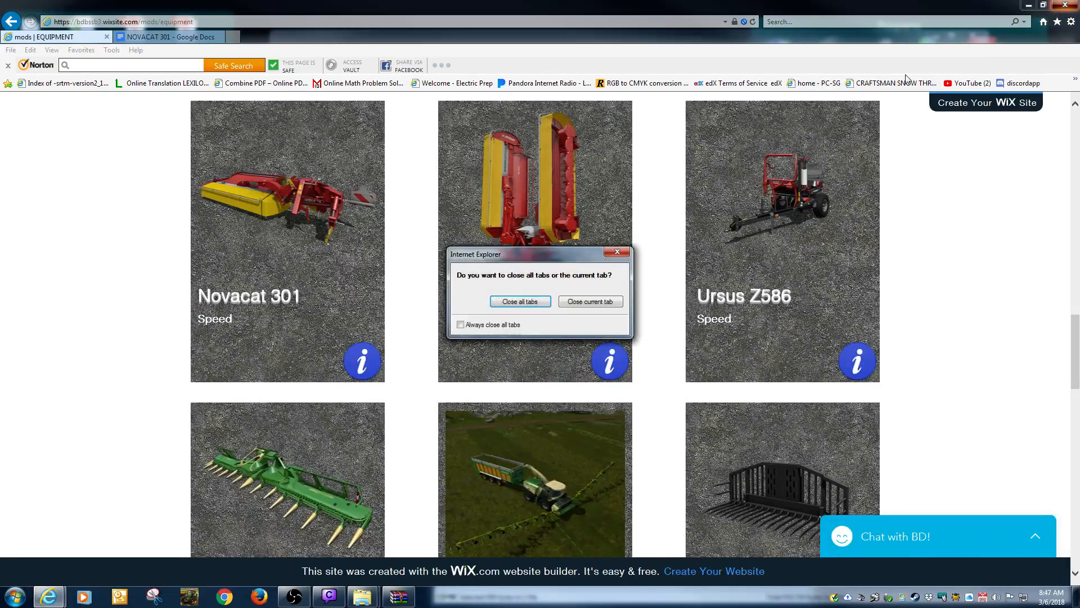
pyautogui.click(528, 301)
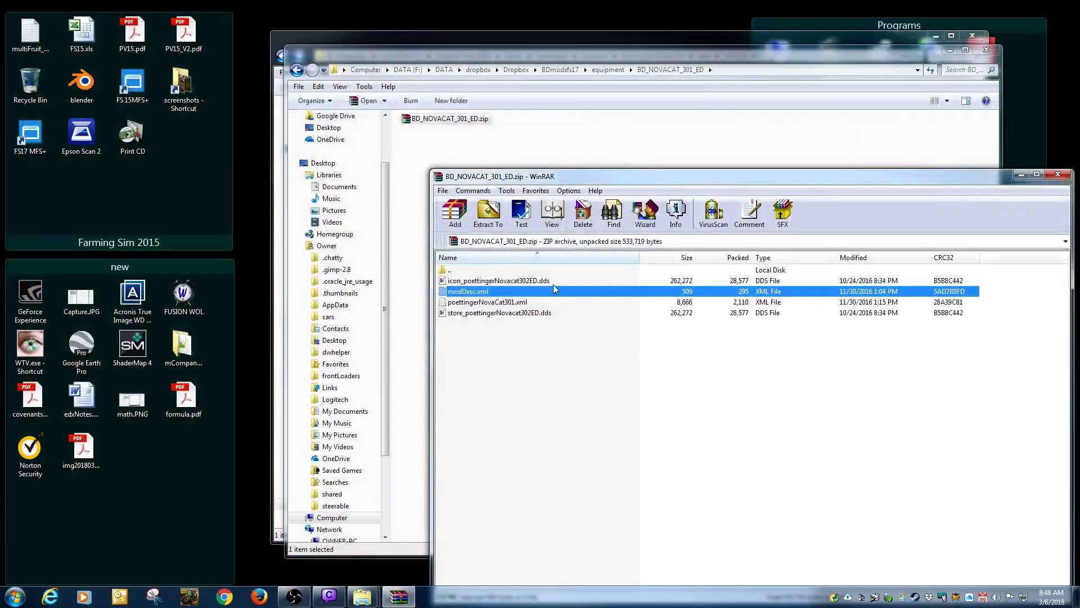
# Close the Novacat archive, its Dropbox folder window and the vehicles folder window.
pyautogui.rightClick(591, 176)
pyautogui.click(624, 257)
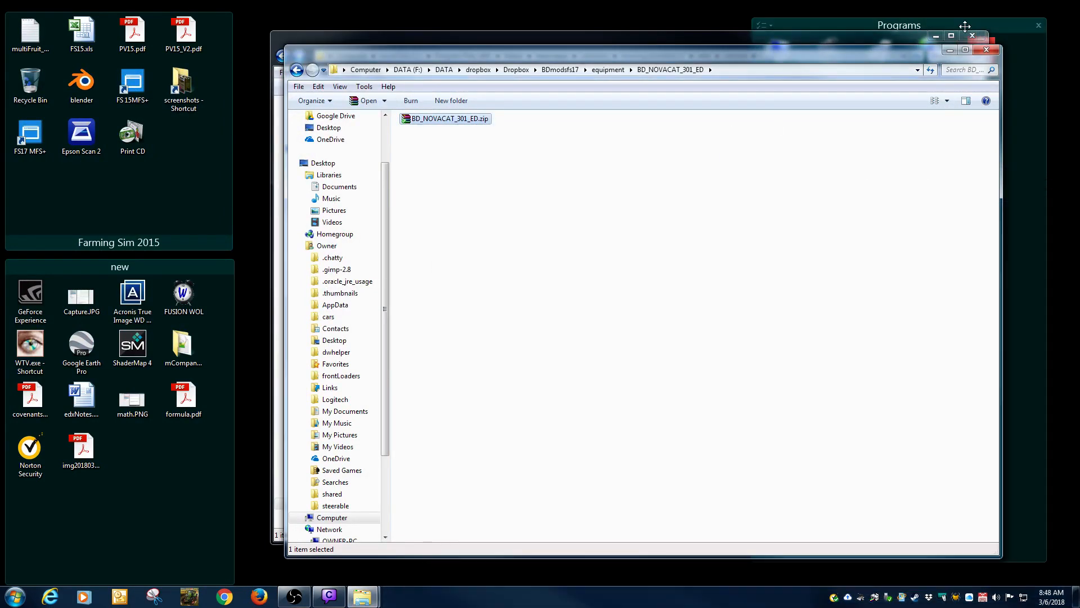
pyautogui.click(987, 49)
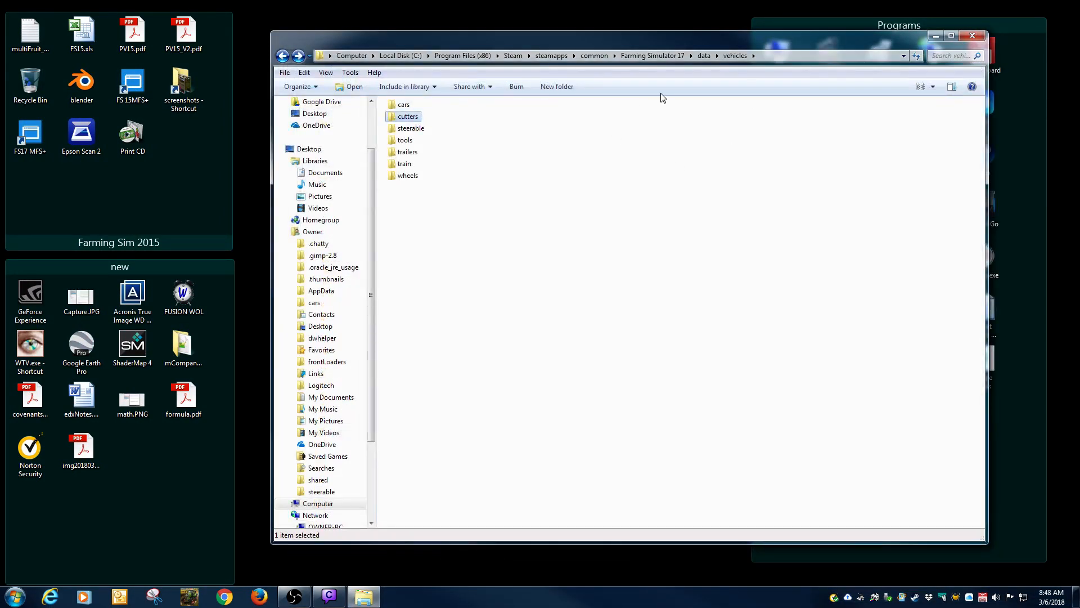
pyautogui.click(972, 36)
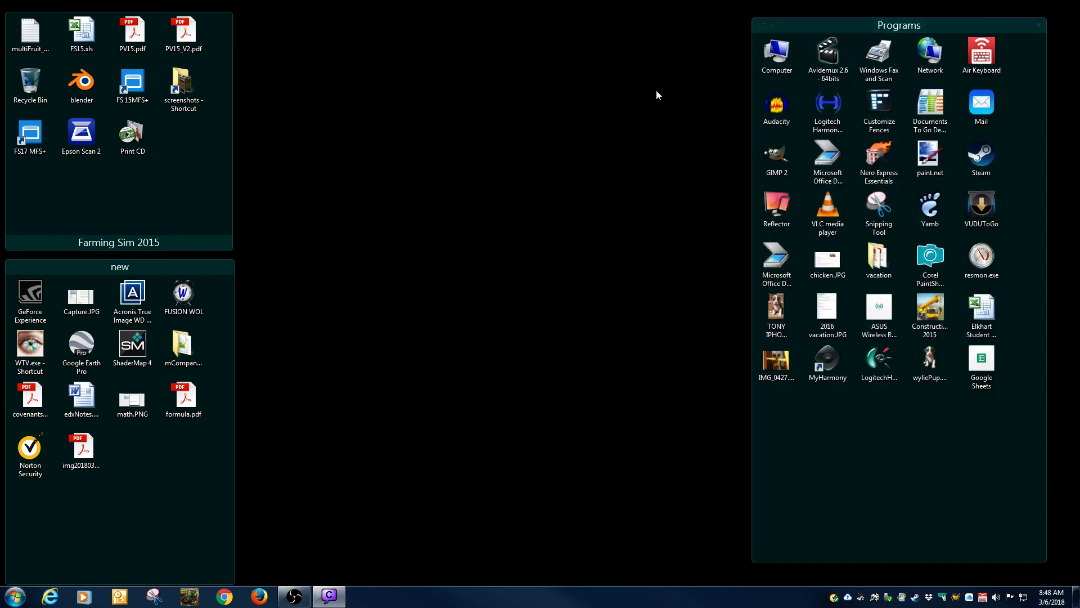
# Open the steamapps folder inside the Steam folder in Program Files (x86) on Local Disk (C:).
pyautogui.doubleClick(775, 68)
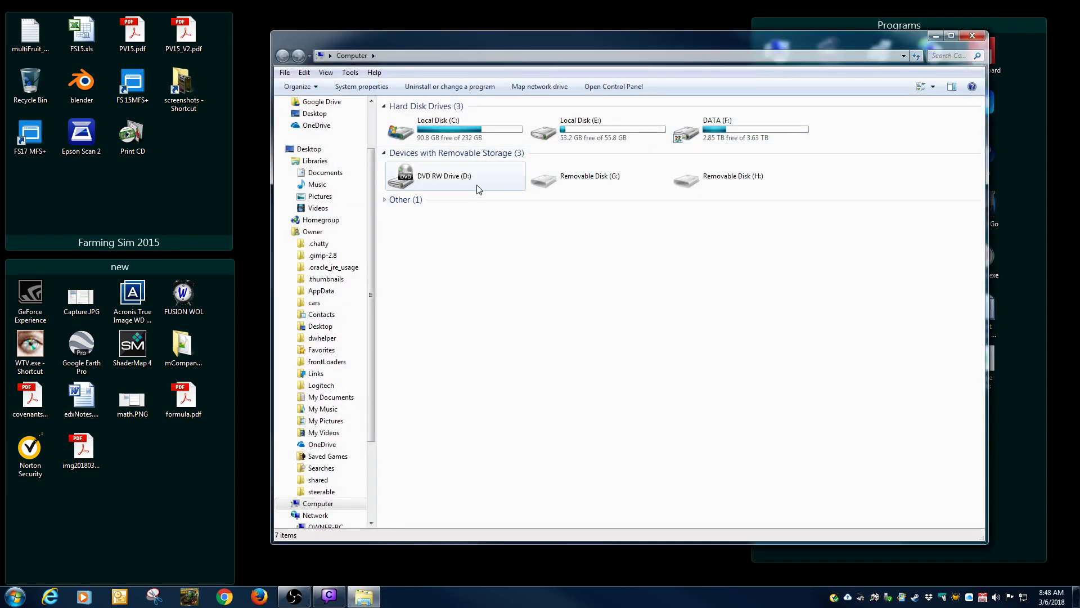
pyautogui.moveTo(461, 128)
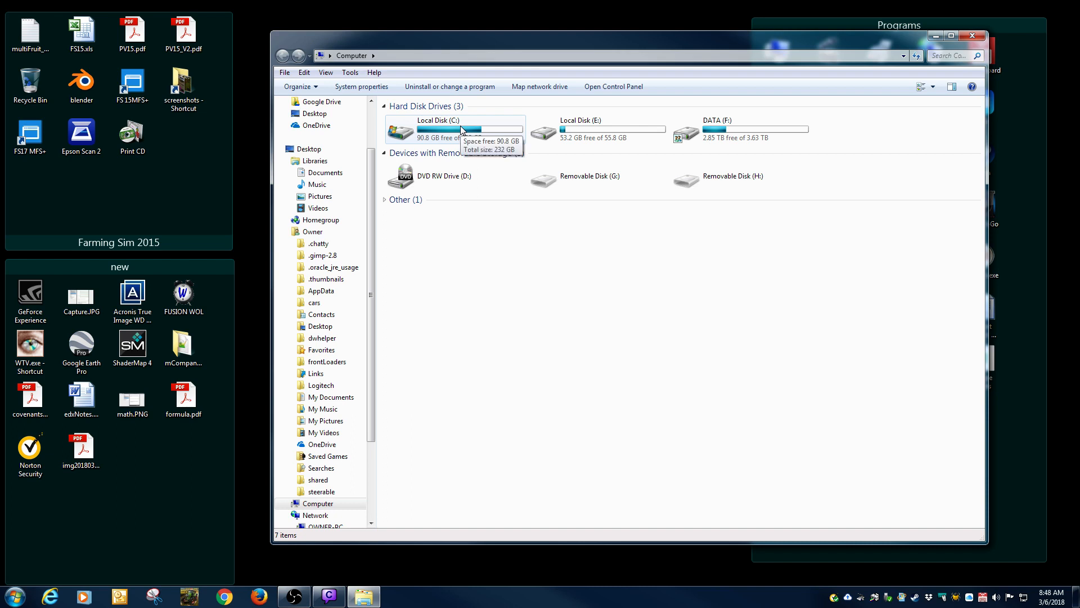
pyautogui.doubleClick(455, 128)
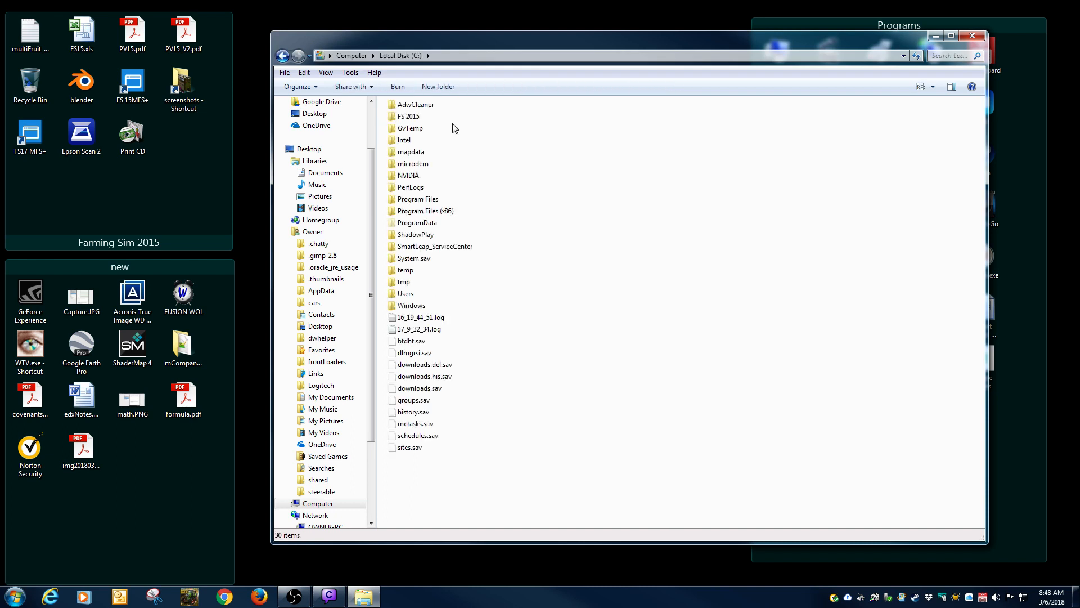
pyautogui.doubleClick(442, 212)
pyautogui.press('s')
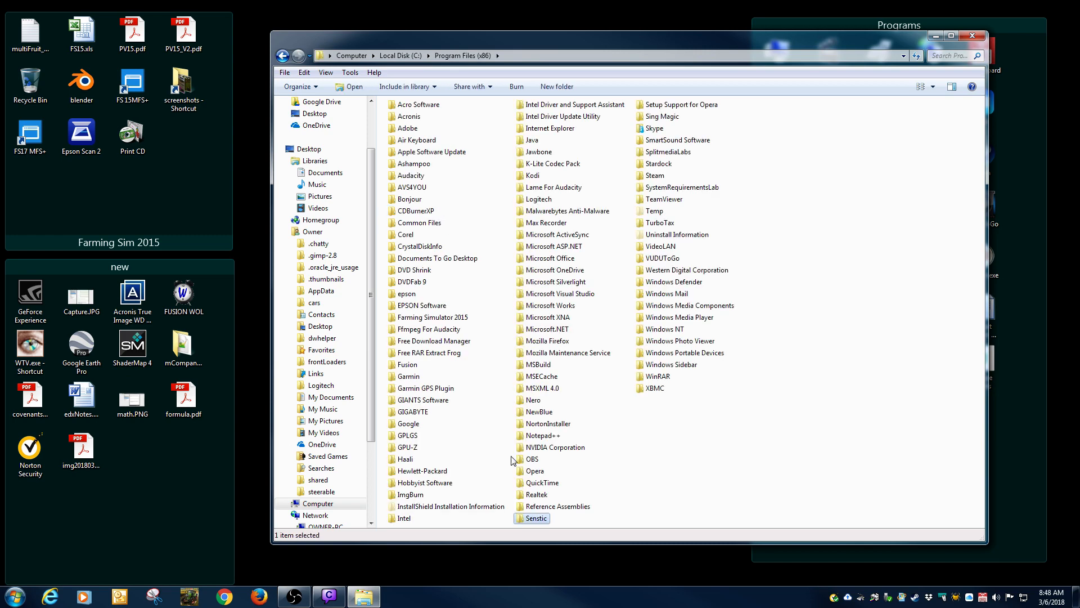
pyautogui.press('s')
pyautogui.press('s')
pyautogui.press('s')
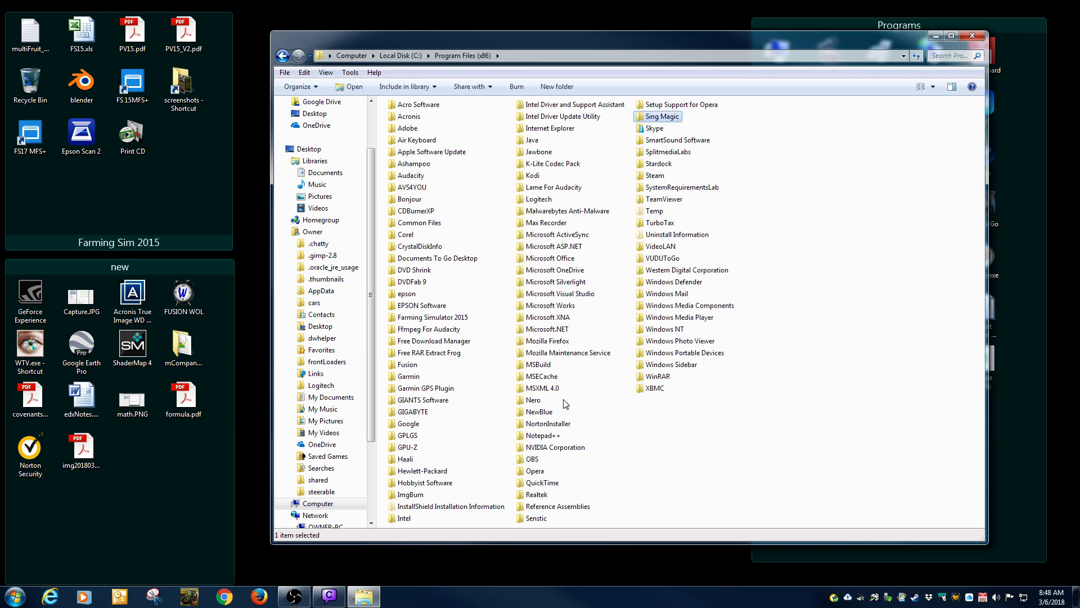
pyautogui.doubleClick(655, 176)
pyautogui.press('c')
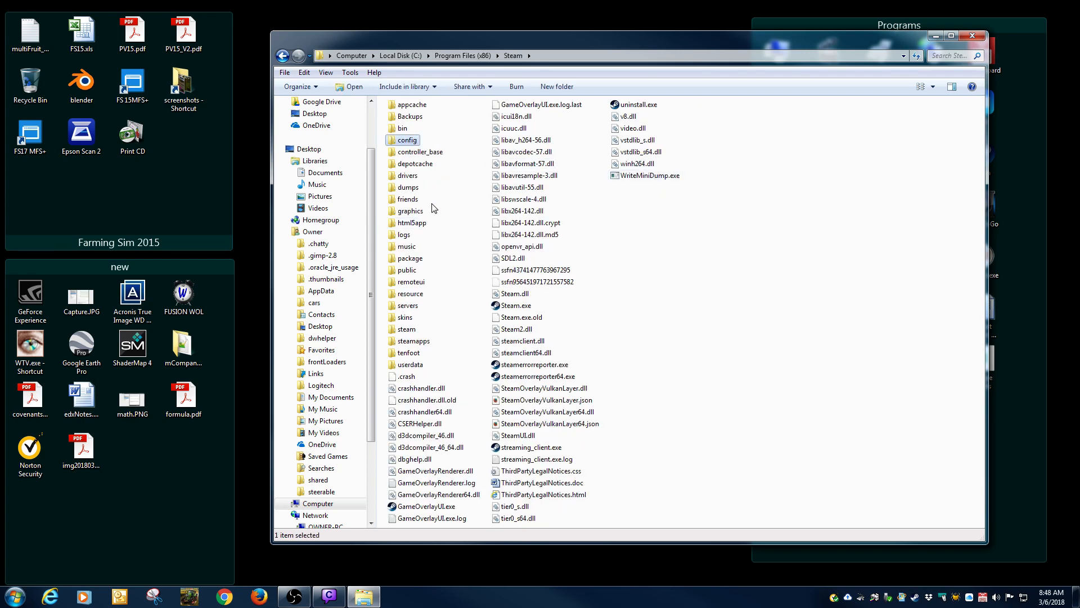
pyautogui.press('s')
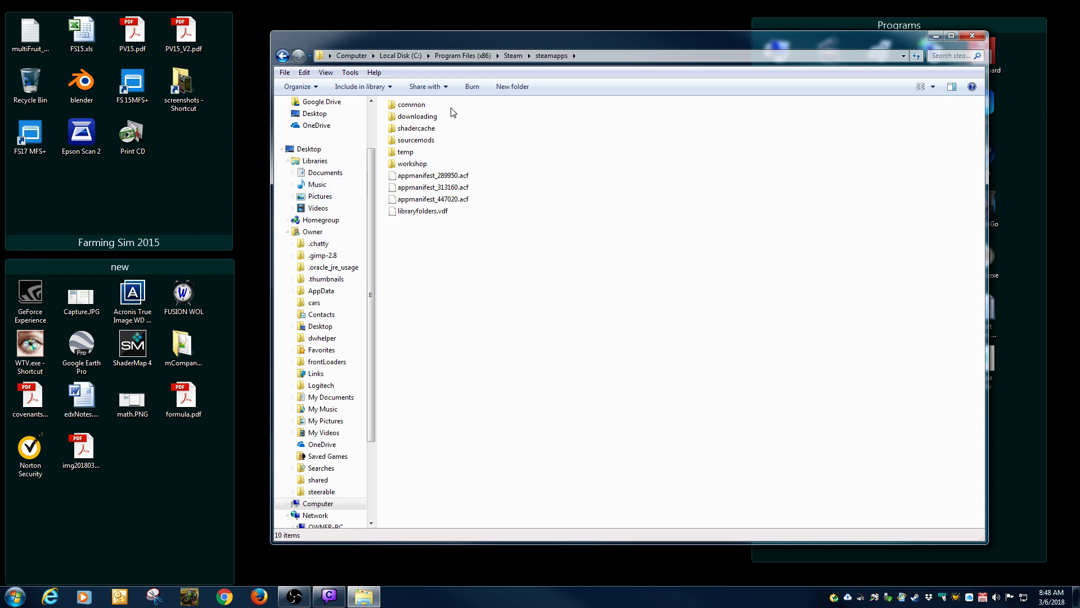
# Open the Farming Simulator 17 folder inside the common folder of steamapps.
pyautogui.doubleClick(417, 107)
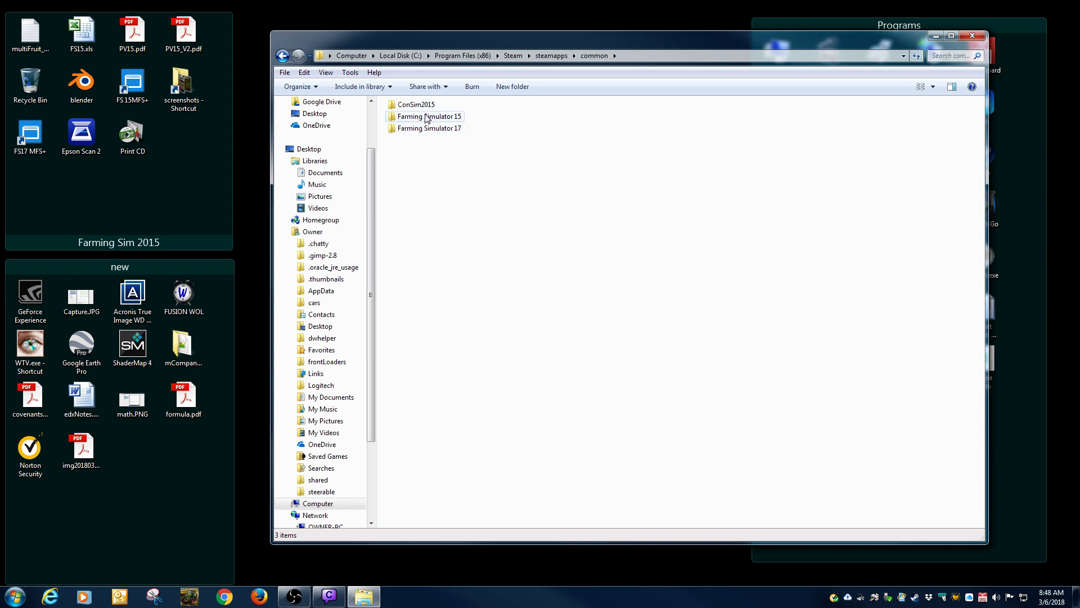
pyautogui.click(445, 119)
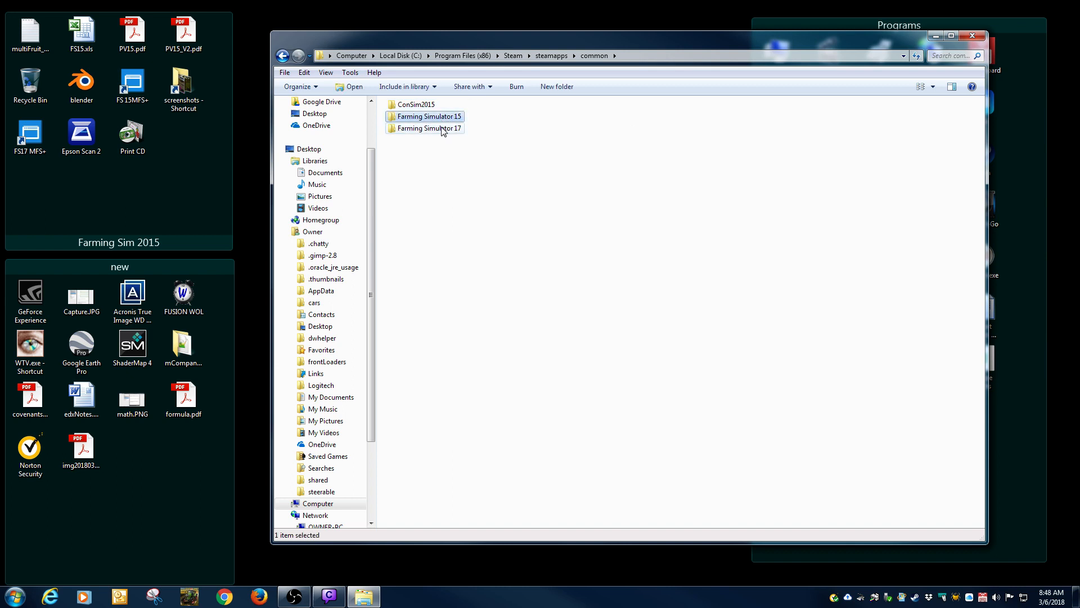
pyautogui.click(445, 128)
pyautogui.click(414, 107)
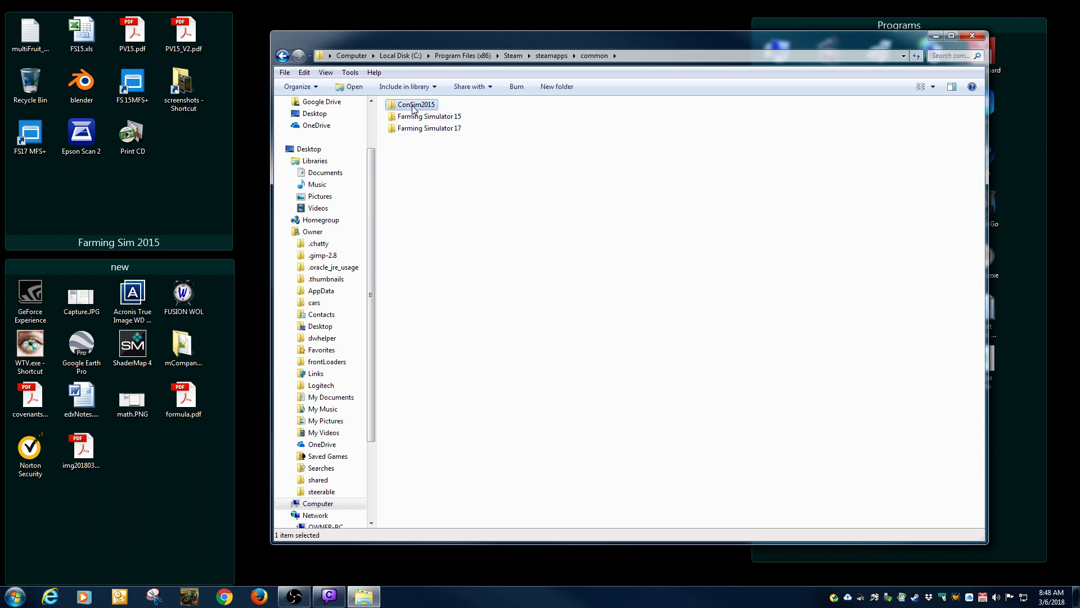
pyautogui.doubleClick(434, 131)
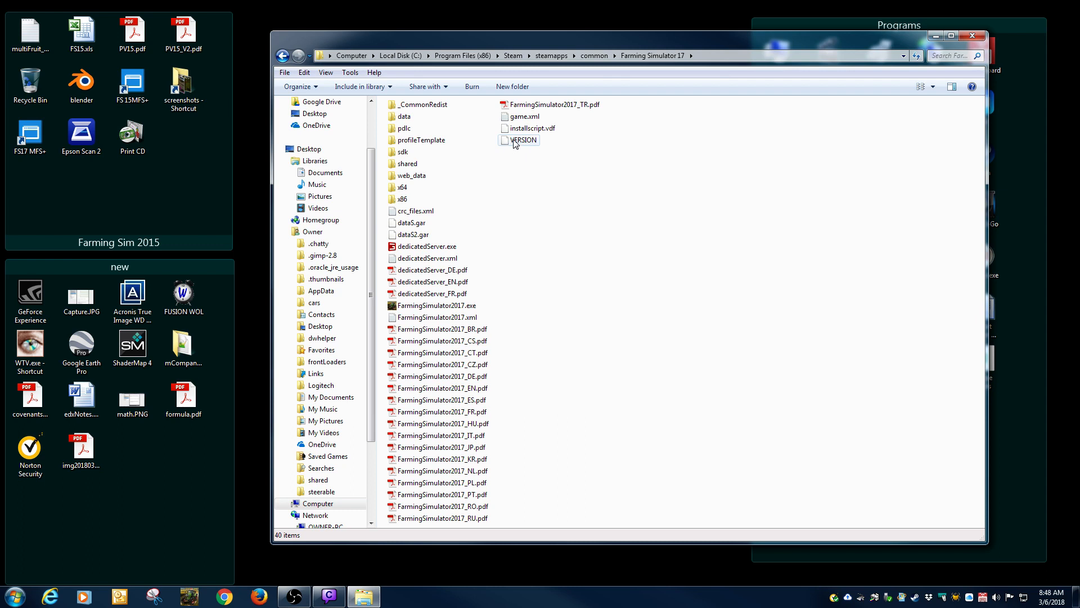
# Open the game's data\vehicles\tools\poettinger folder.
pyautogui.doubleClick(410, 118)
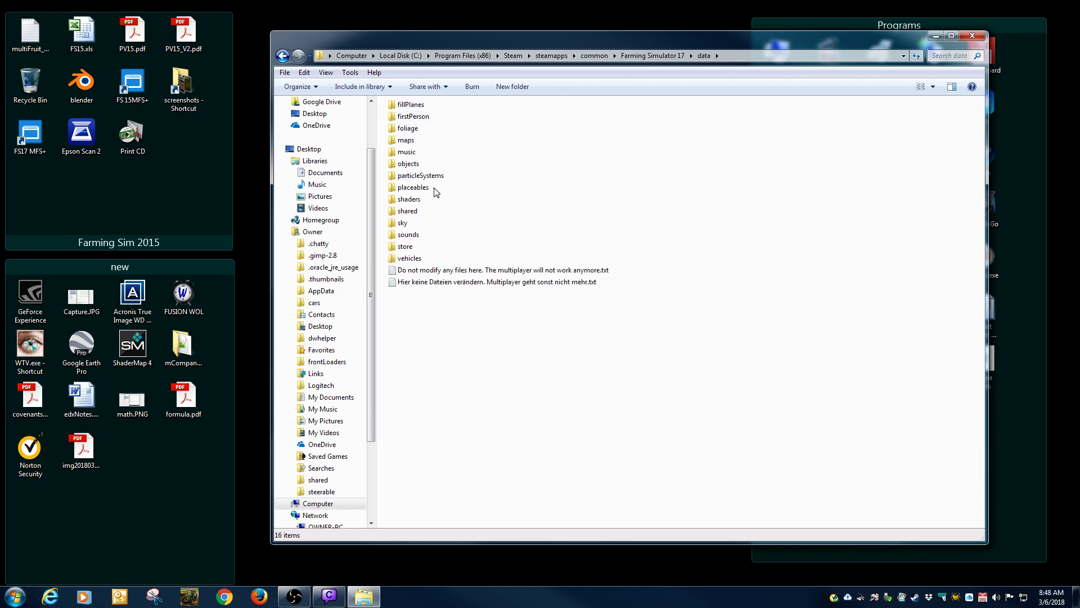
pyautogui.doubleClick(411, 257)
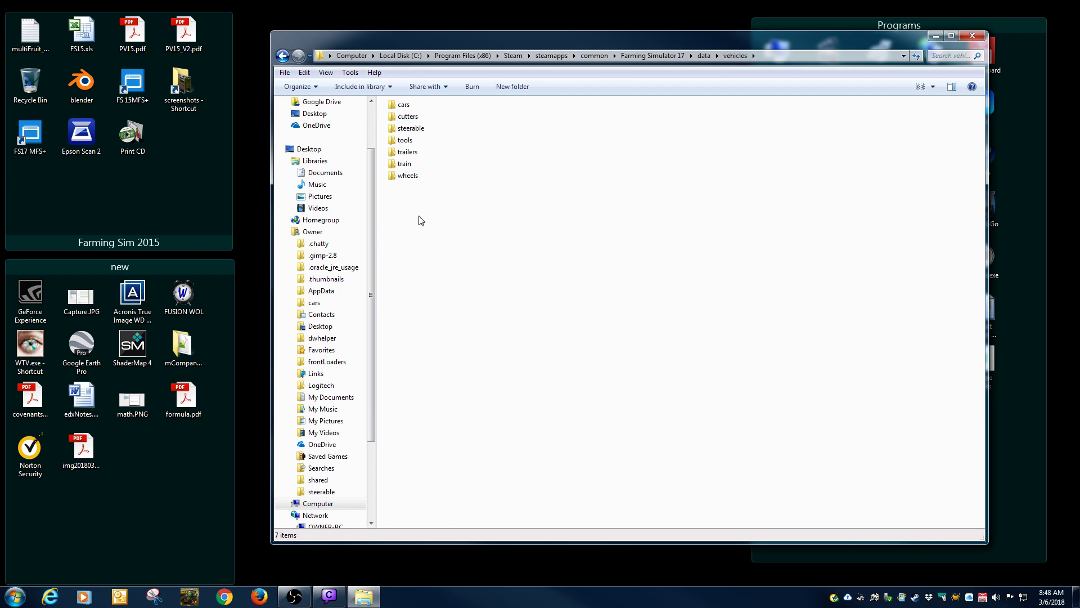
pyautogui.doubleClick(406, 147)
pyautogui.click(419, 341)
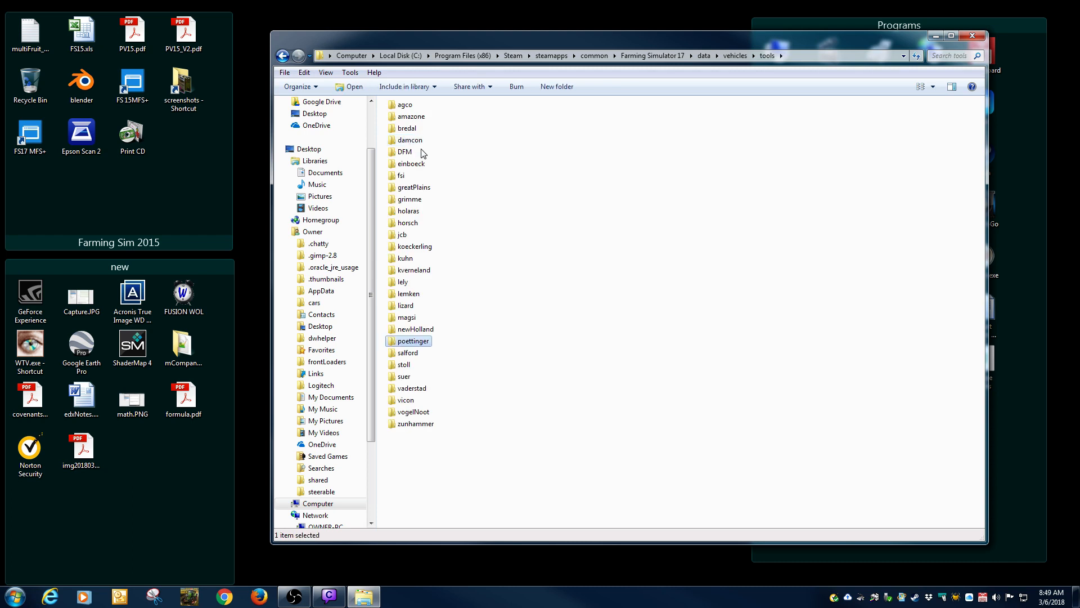
pyautogui.doubleClick(426, 342)
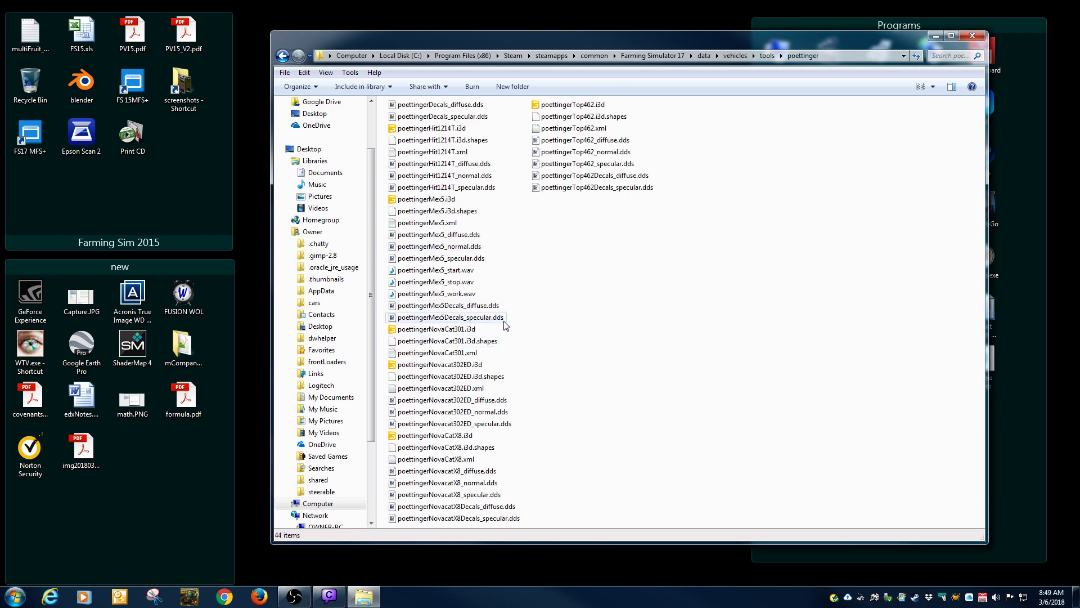
# Create a new folder named westPottinger inside the poettinger folder.
pyautogui.moveTo(545, 42); pyautogui.dragTo(606, 38)
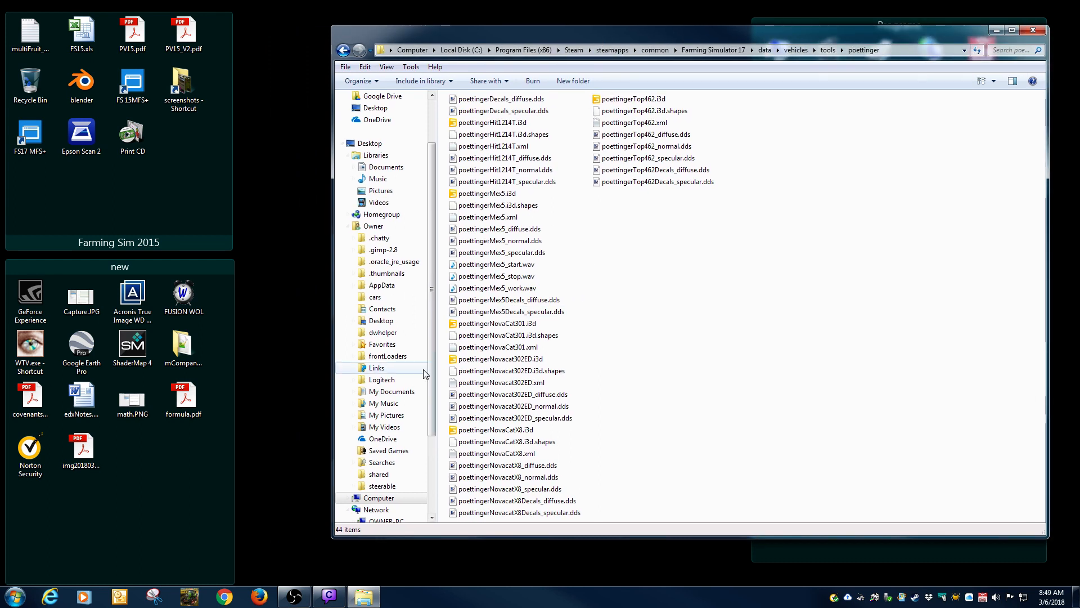
pyautogui.rightClick(705, 290)
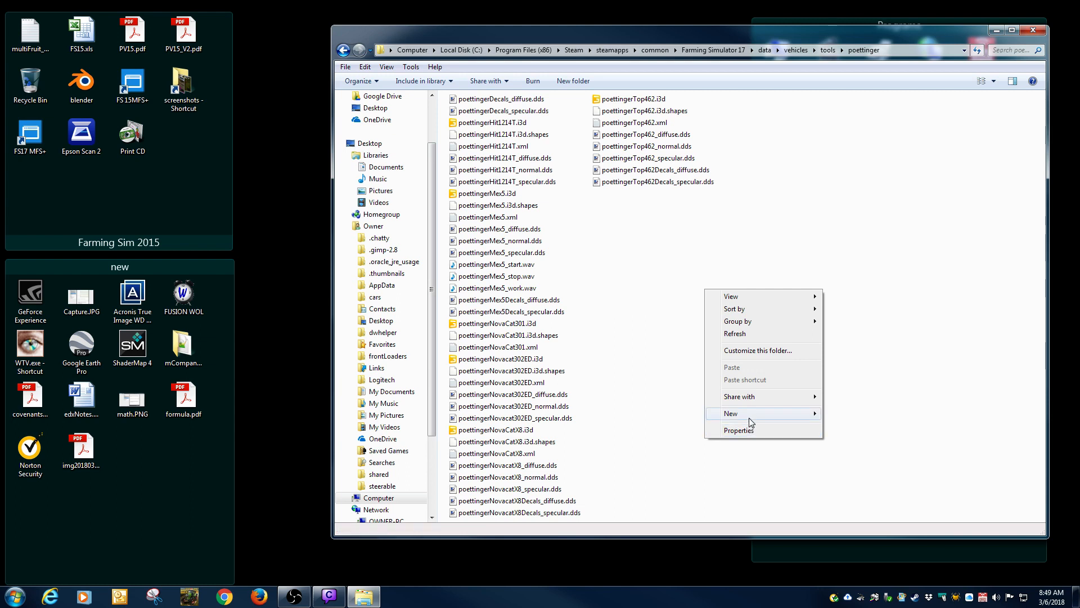
pyautogui.moveTo(749, 417)
pyautogui.click(838, 413)
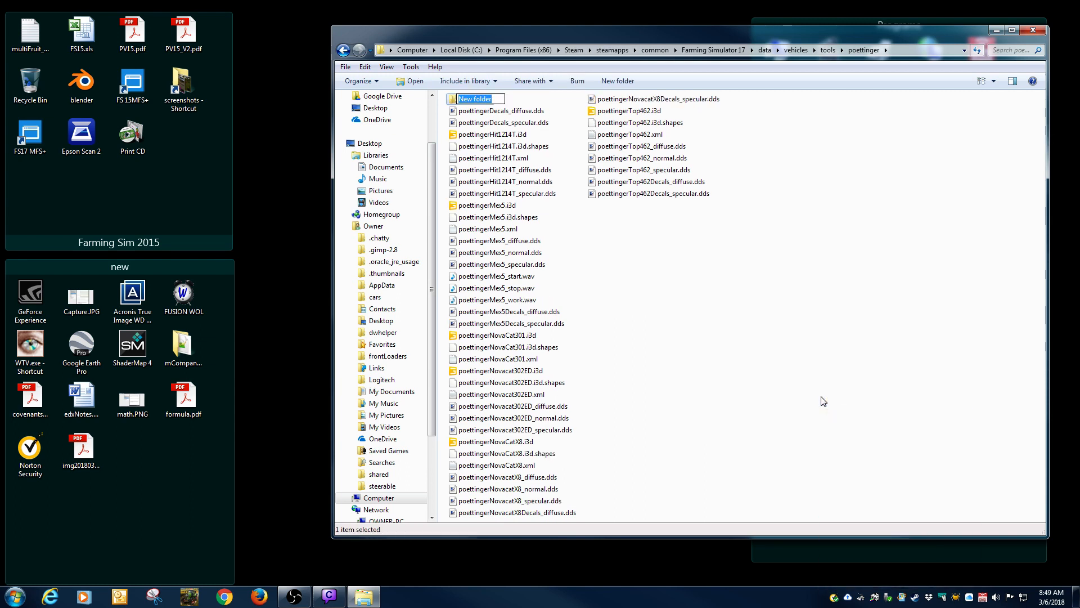
pyautogui.write('W')
pyautogui.press('BackSpace')
pyautogui.write('westPottinger')
pyautogui.press('Return')
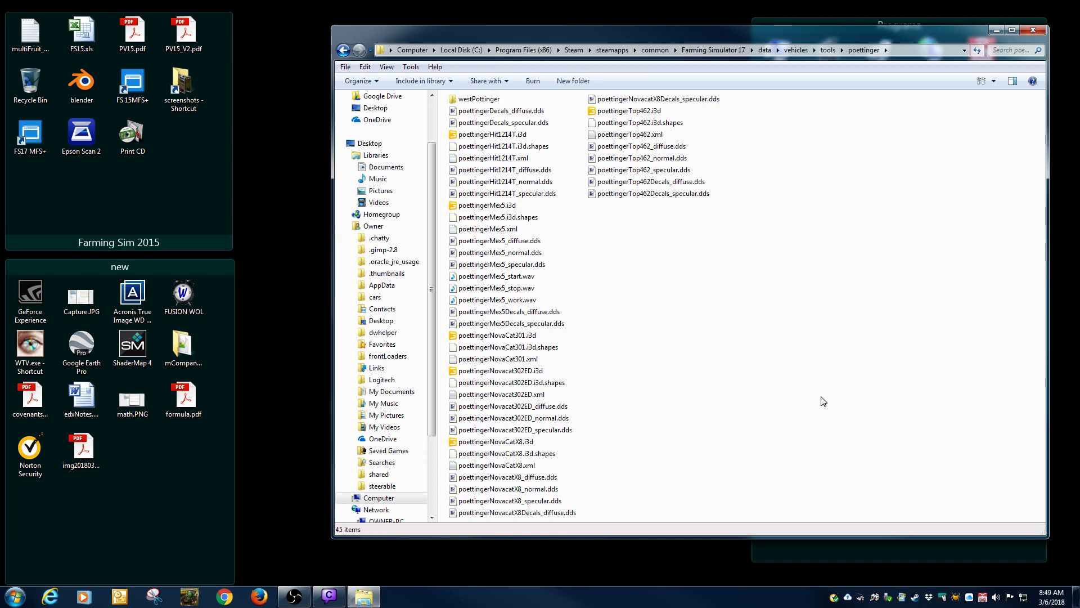
# Rename the westPottinger folder to poettingerNovaCat301, reusing the base name copied from poettingerNovaCat301.i3d.
pyautogui.click(502, 335)
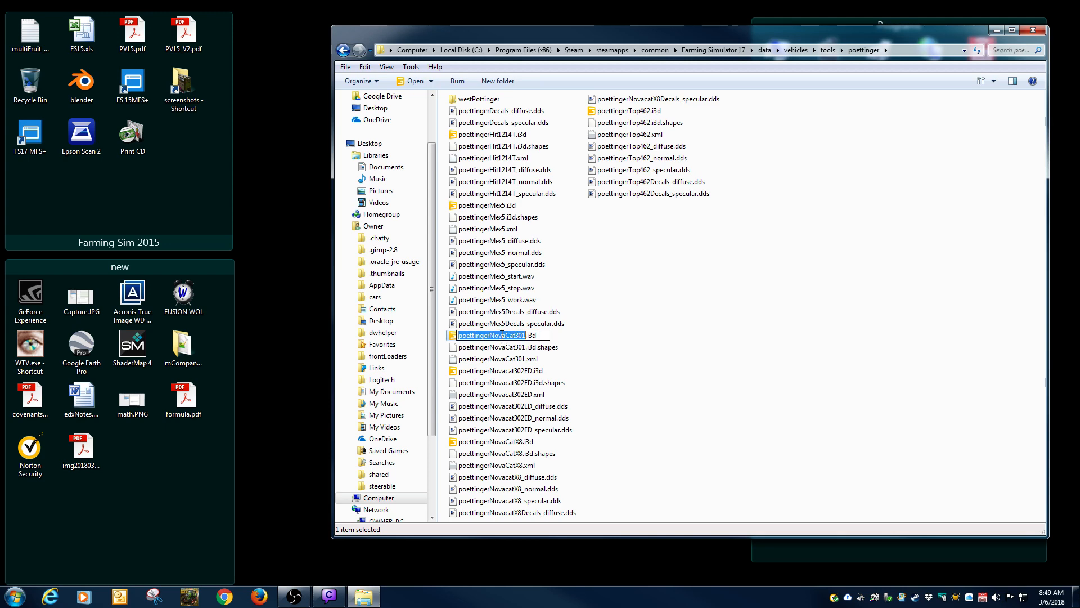
pyautogui.rightClick(503, 336)
pyautogui.press('m')
pyautogui.hotkey('ctrl', 'c')
pyautogui.click(481, 99)
pyautogui.click(481, 100)
pyautogui.rightClick(482, 100)
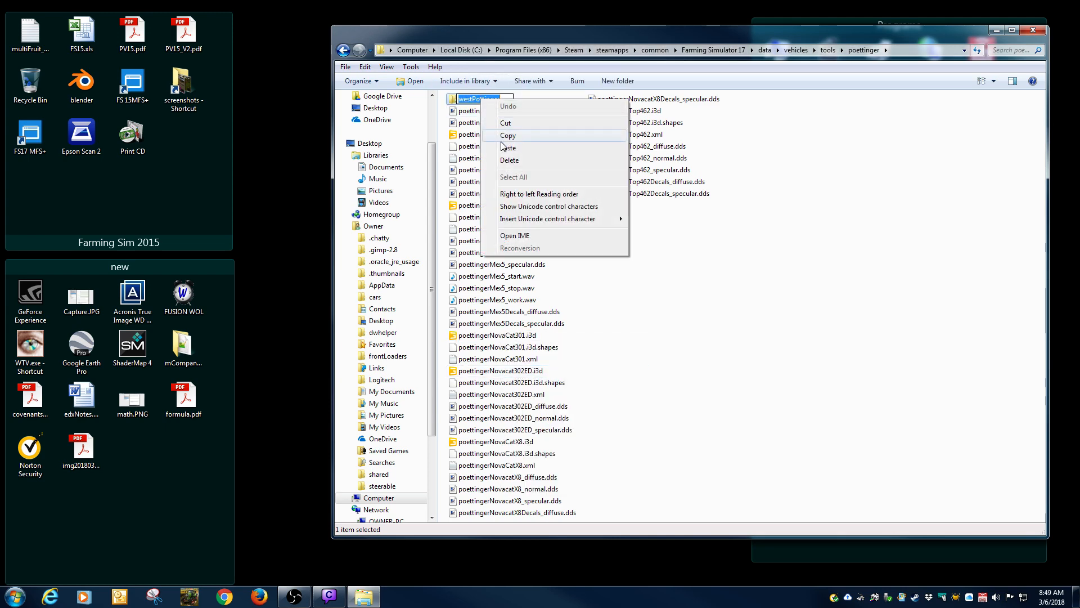
pyautogui.click(495, 141)
pyautogui.click(827, 173)
# Move the poettingerNovaCat301 folder out of the game files to the desktop's new group.
pyautogui.moveTo(489, 99); pyautogui.dragTo(188, 499)
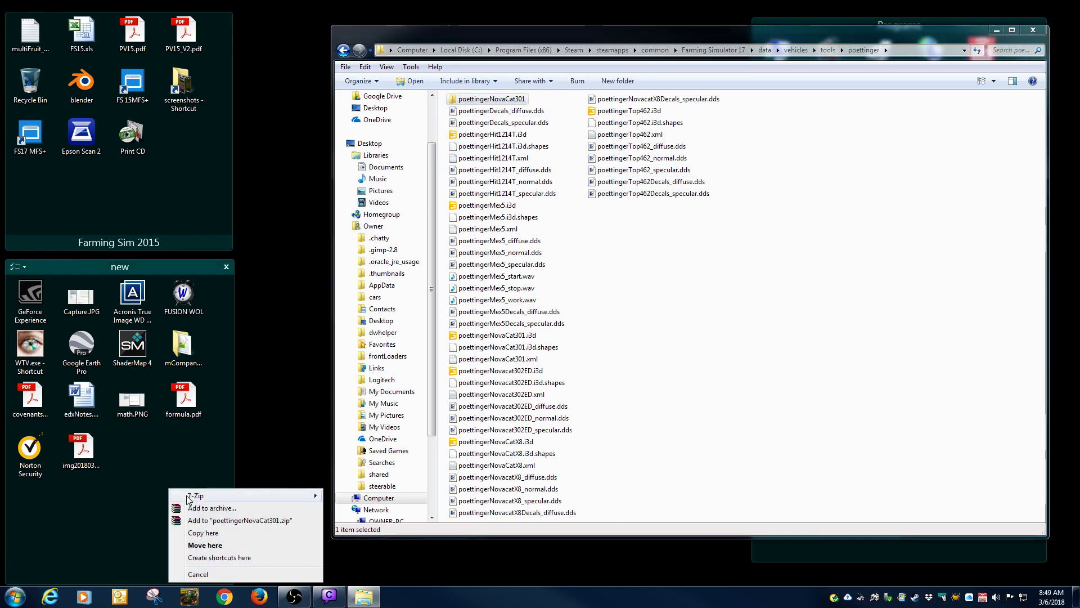
pyautogui.click(190, 545)
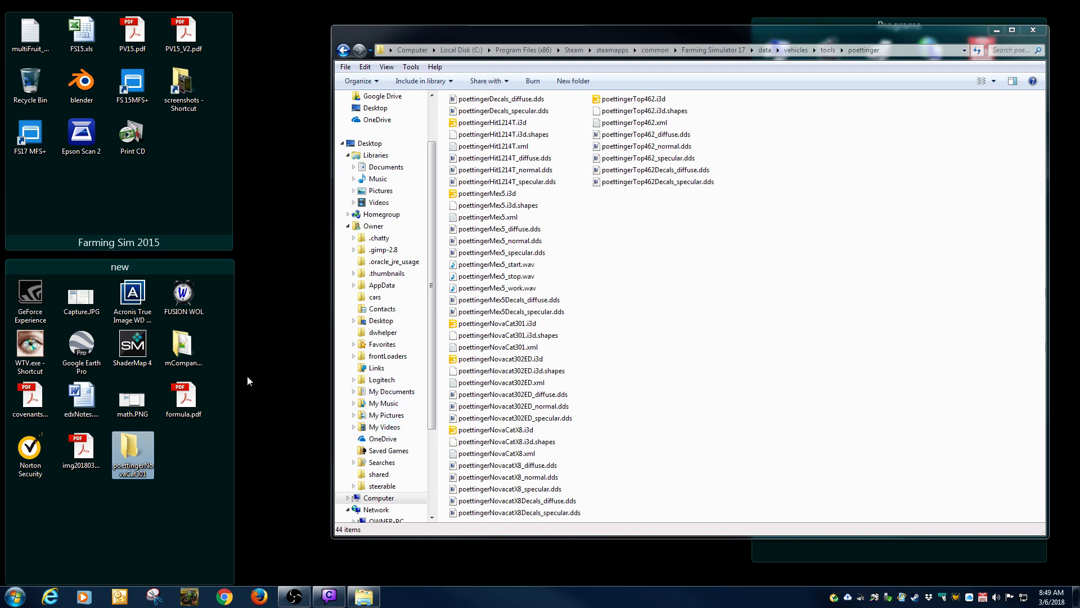
pyautogui.click(636, 230)
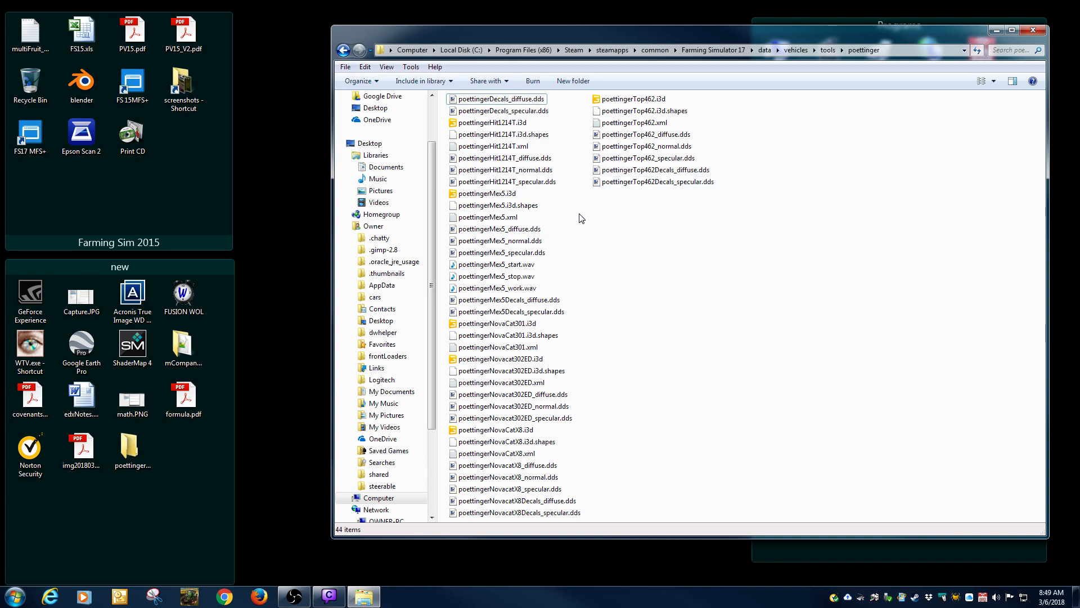
# Copy poettingerNovaCat301.xml from the game's poettinger folder into the desktop's poettingerNovaCat301 folder.
pyautogui.click(529, 347)
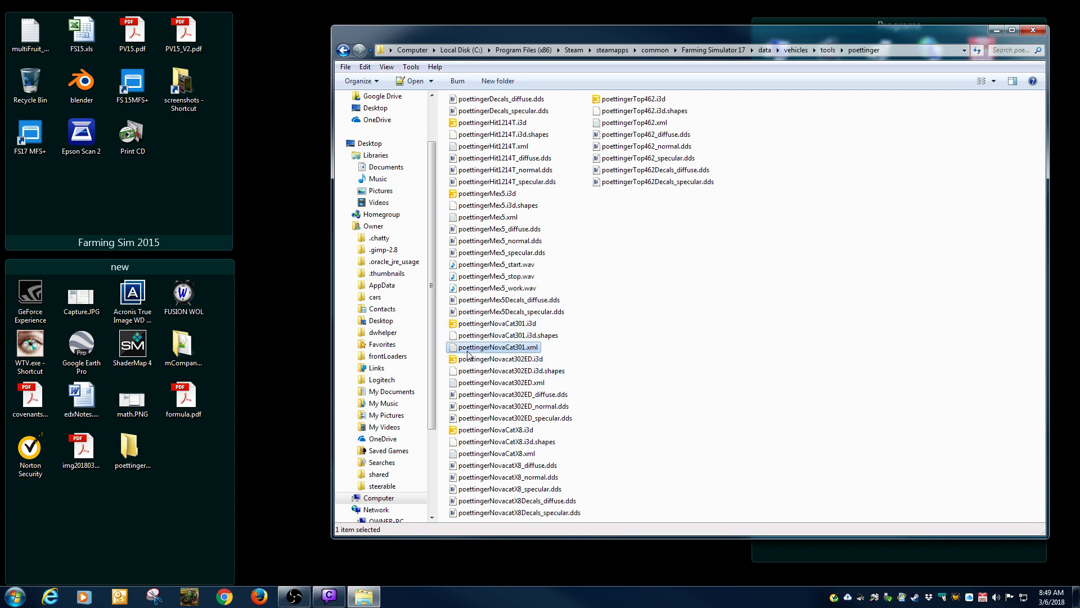
pyautogui.moveTo(498, 350); pyautogui.dragTo(139, 451)
pyautogui.click(161, 495)
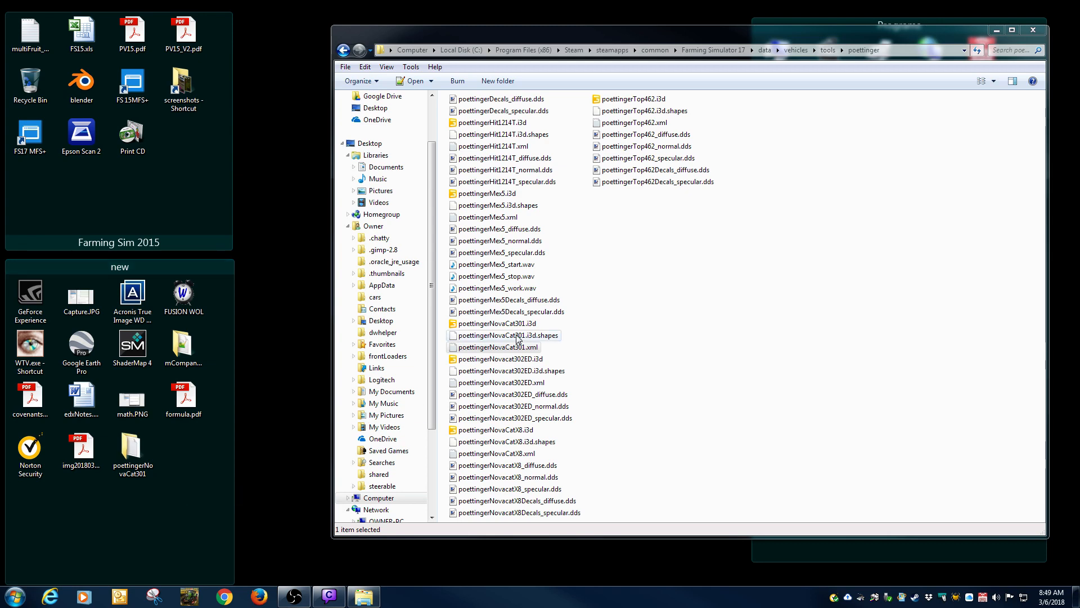
pyautogui.click(607, 320)
# Open poettingerNovaCat301.i3d in GIANTS Editor, dismissing any startup window.
pyautogui.doubleClick(495, 324)
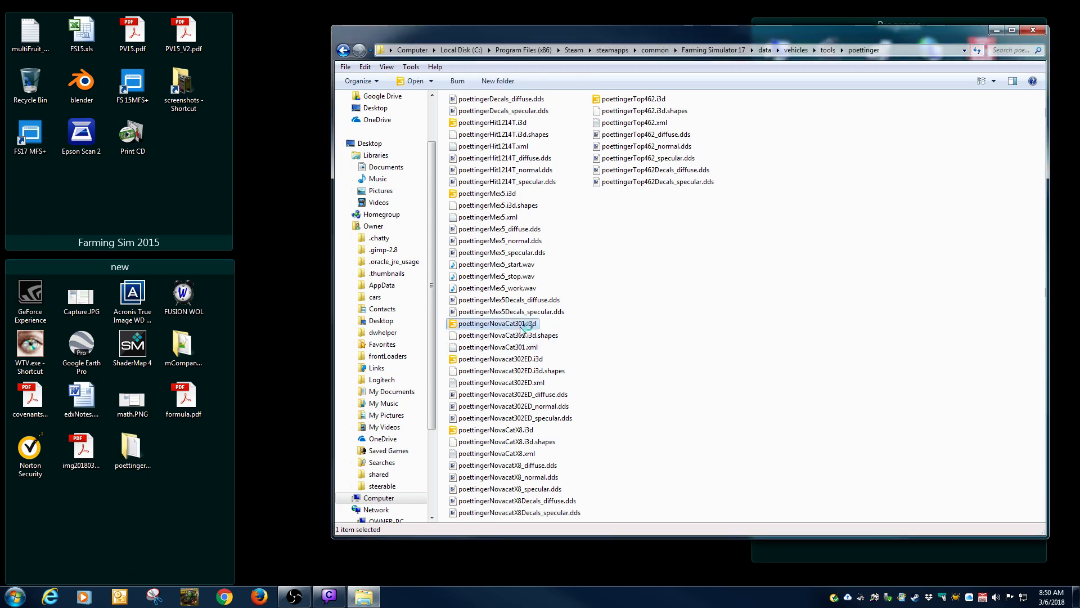
pyautogui.doubleClick(443, 269)
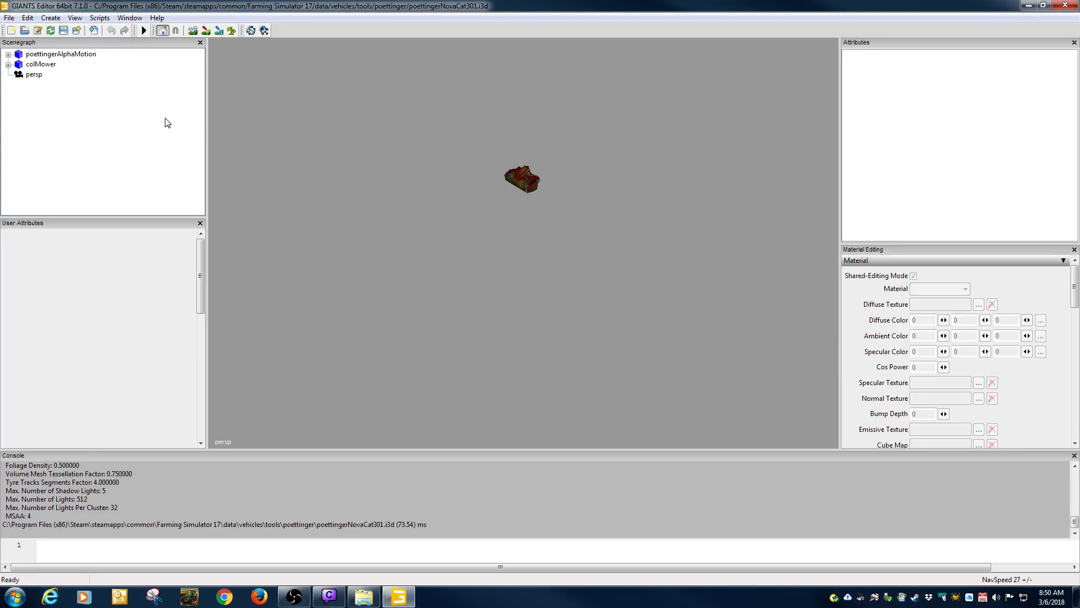
pyautogui.click(9, 18)
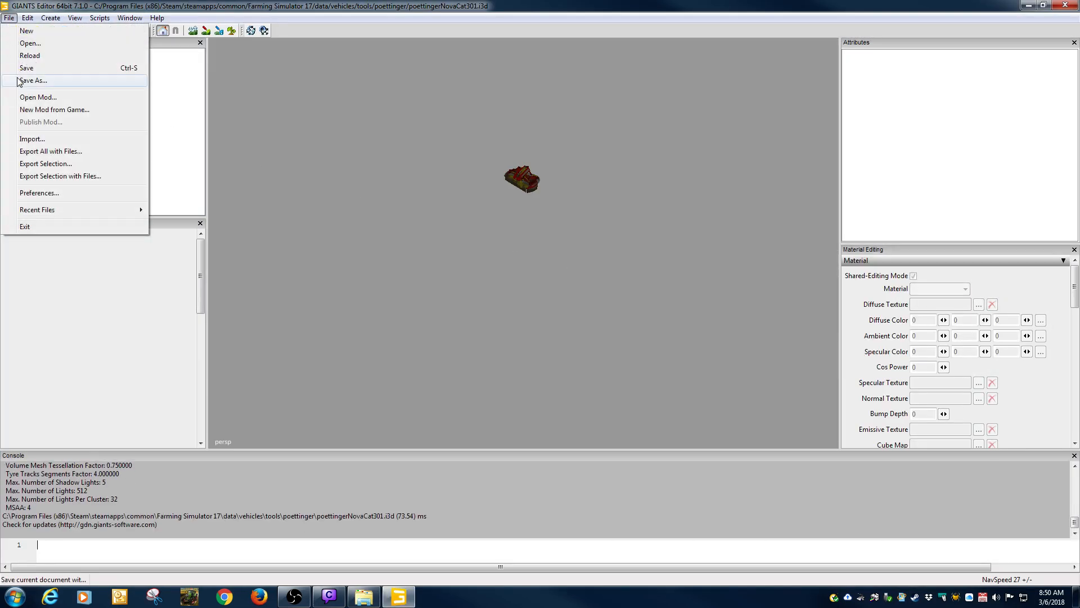
pyautogui.click(46, 152)
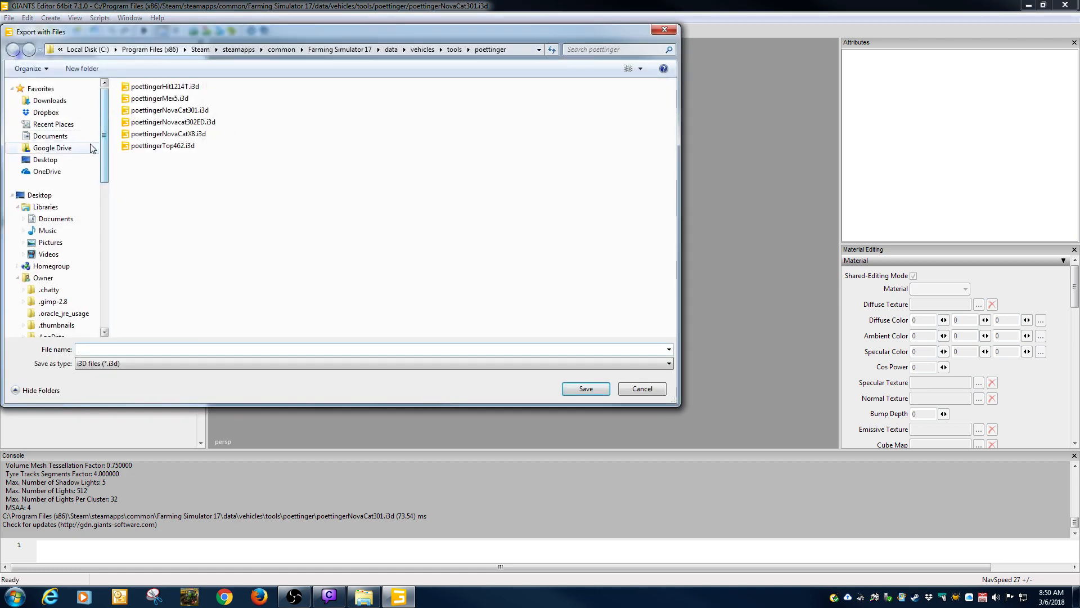
pyautogui.click(45, 160)
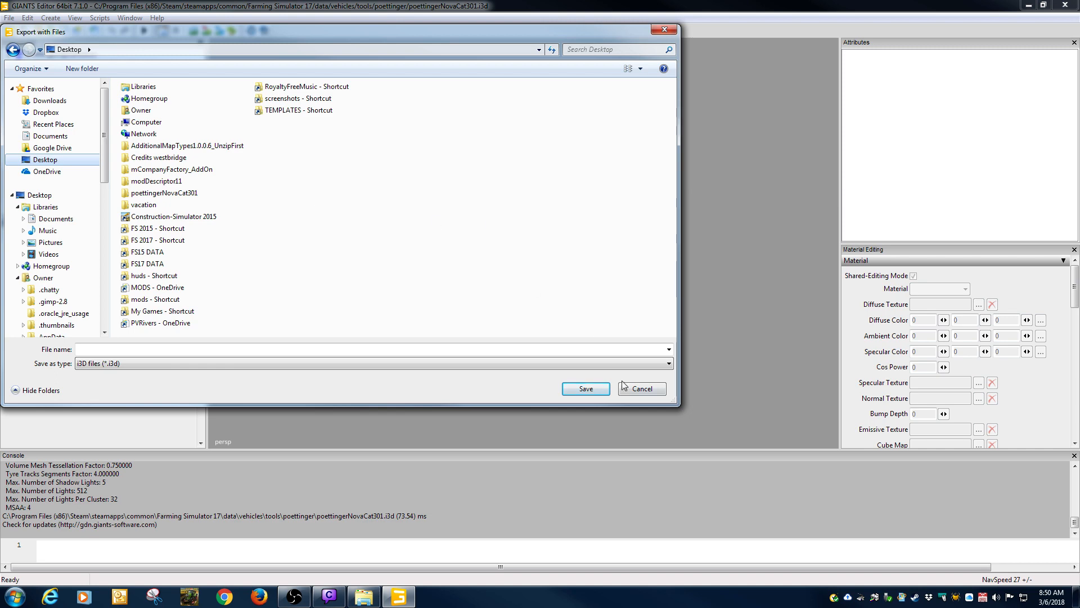
pyautogui.click(642, 389)
pyautogui.click(1028, 5)
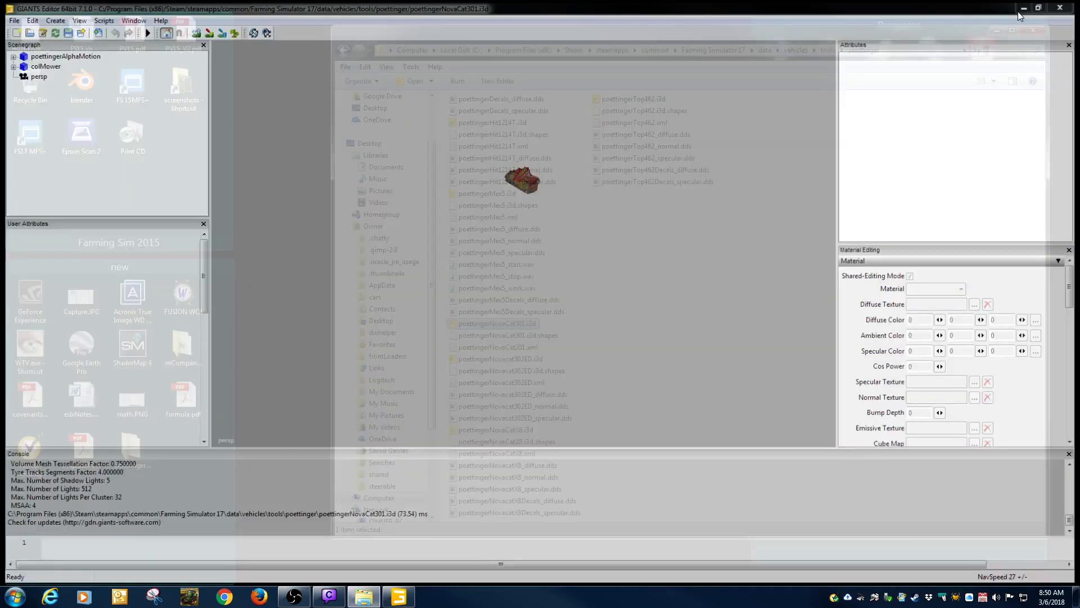
# Copy the base name of poettingerNovaCat301.i3d without changing the file.
pyautogui.rightClick(498, 328)
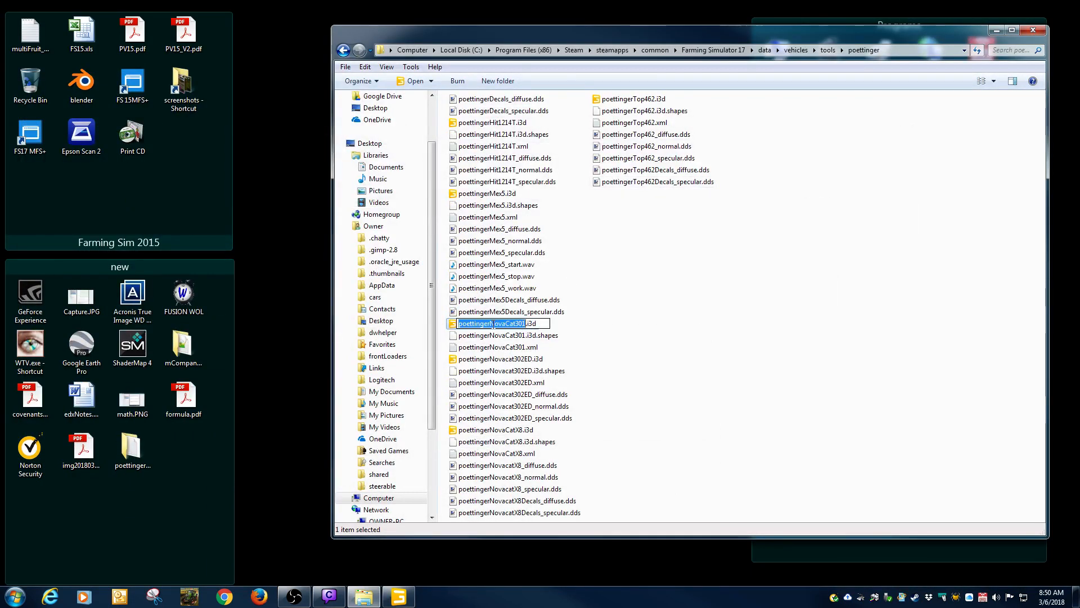
pyautogui.click(663, 323)
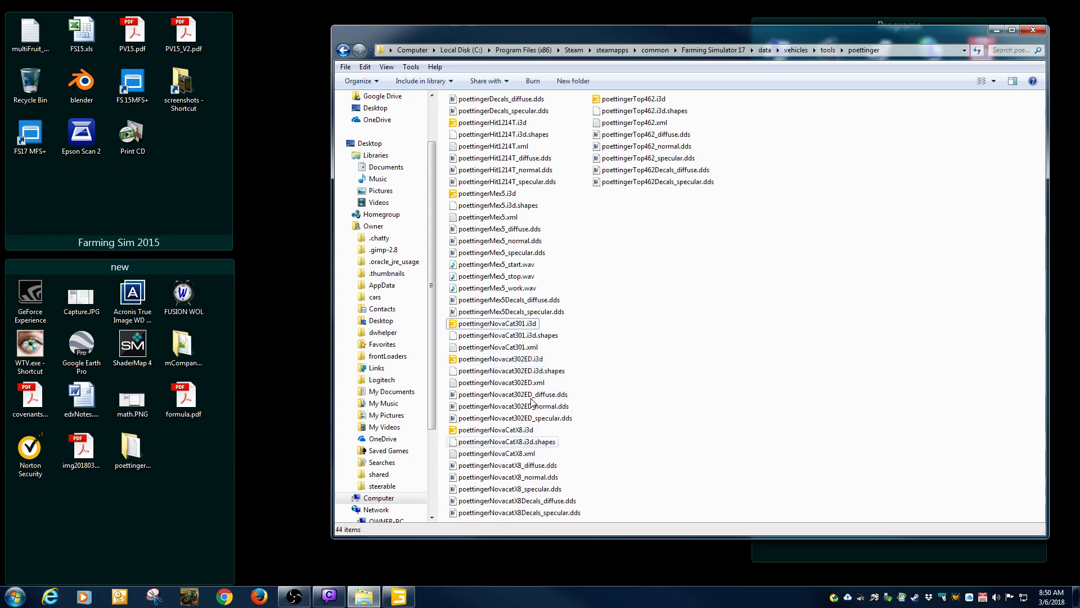
pyautogui.click(399, 597)
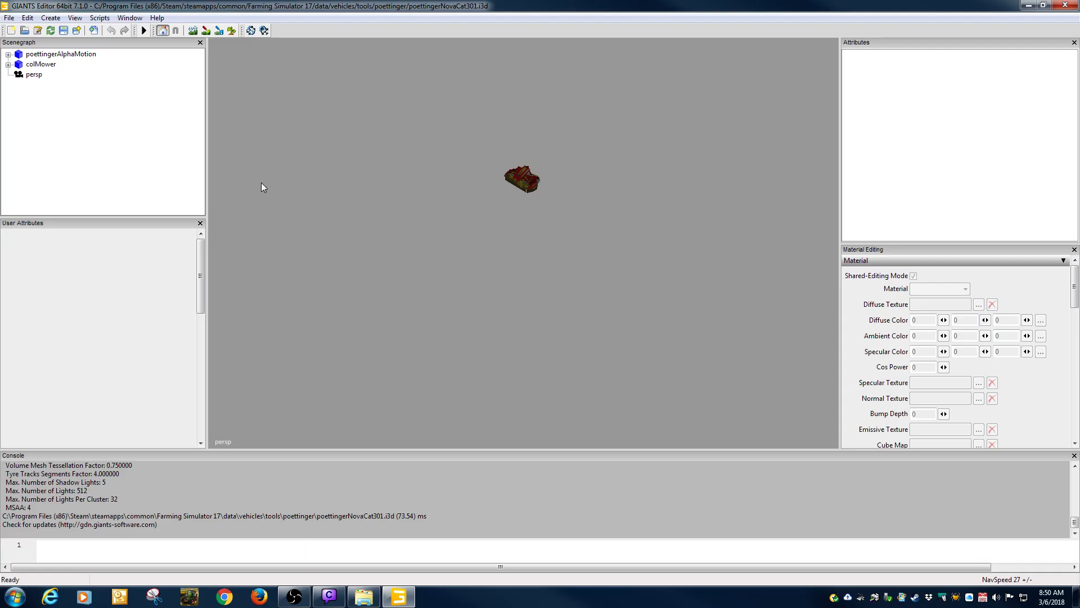
pyautogui.click(9, 17)
pyautogui.click(34, 151)
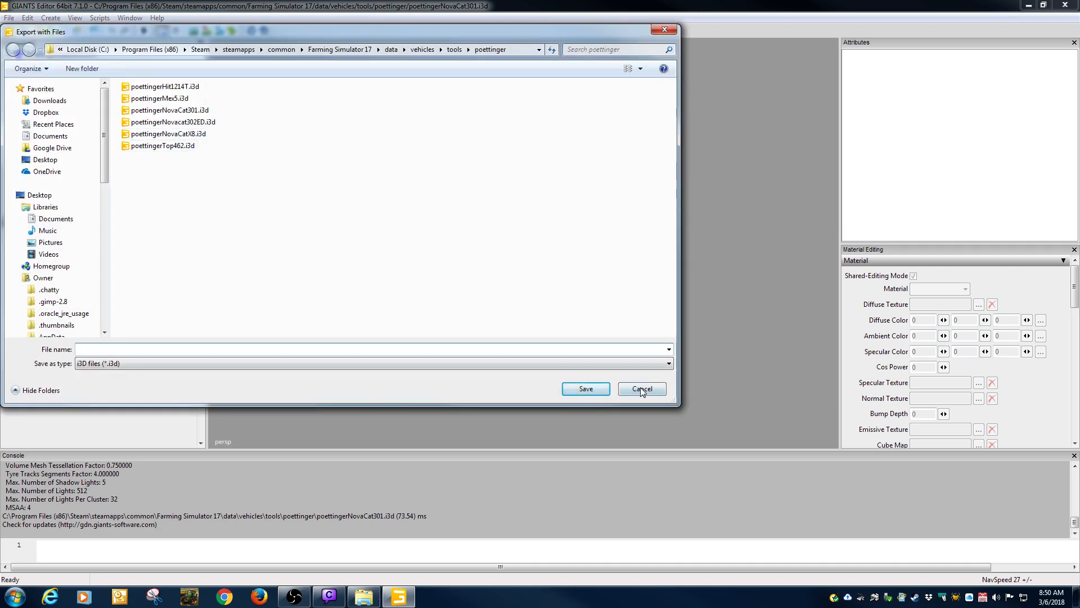
pyautogui.click(642, 389)
# Export all with files as poettingerNovaCat301 into the desktop's poettingerNovaCat301 folder with the parent directory structure, and close GIANTS Editor.
pyautogui.click(9, 18)
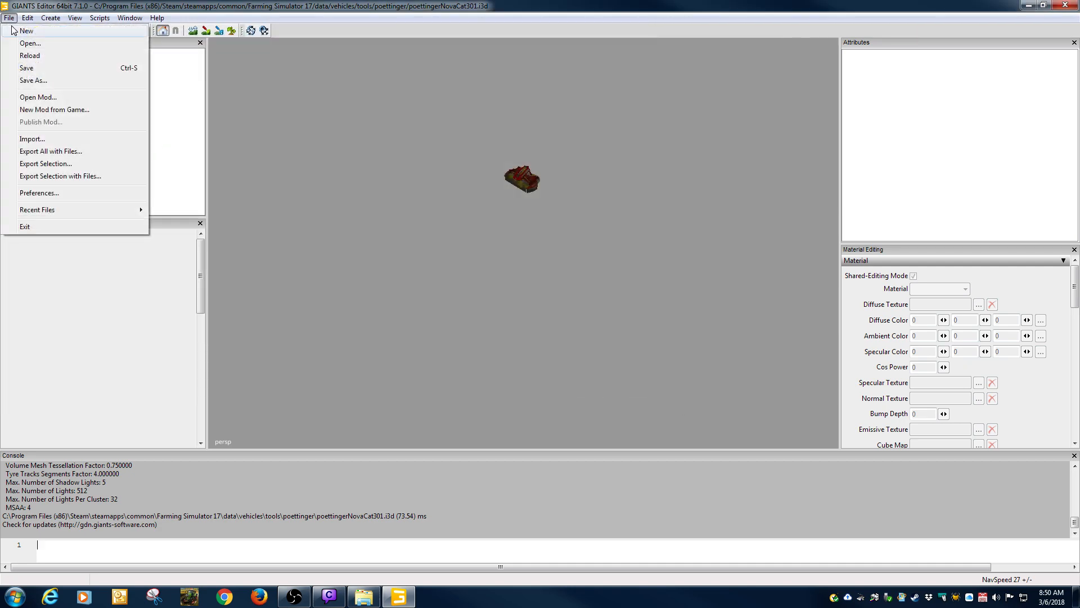
pyautogui.click(26, 152)
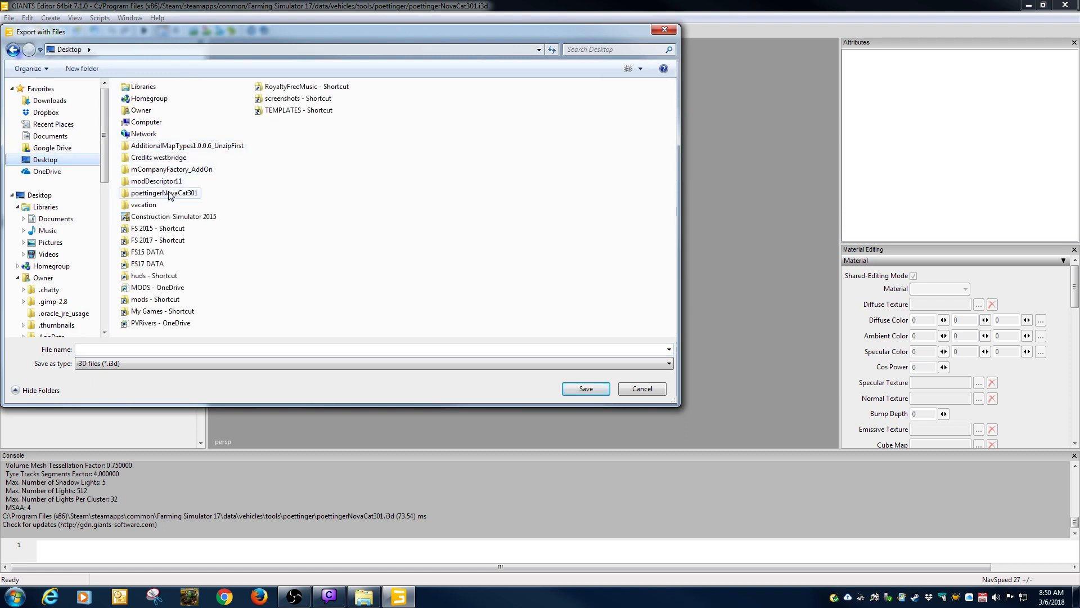
pyautogui.doubleClick(164, 193)
pyautogui.click(159, 349)
pyautogui.hotkey('ctrl', 'v')
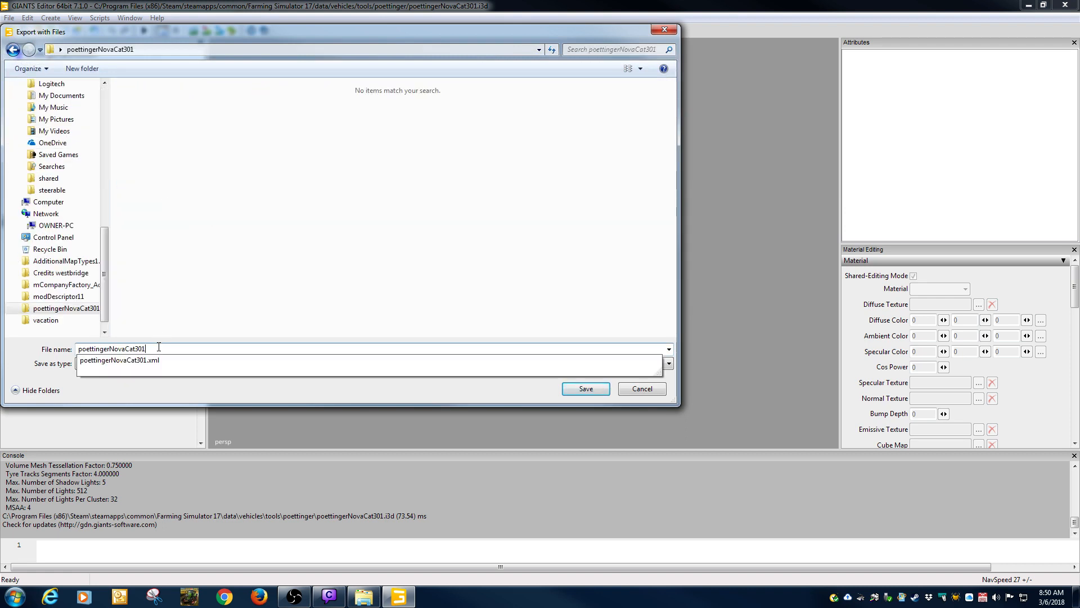
pyautogui.click(583, 385)
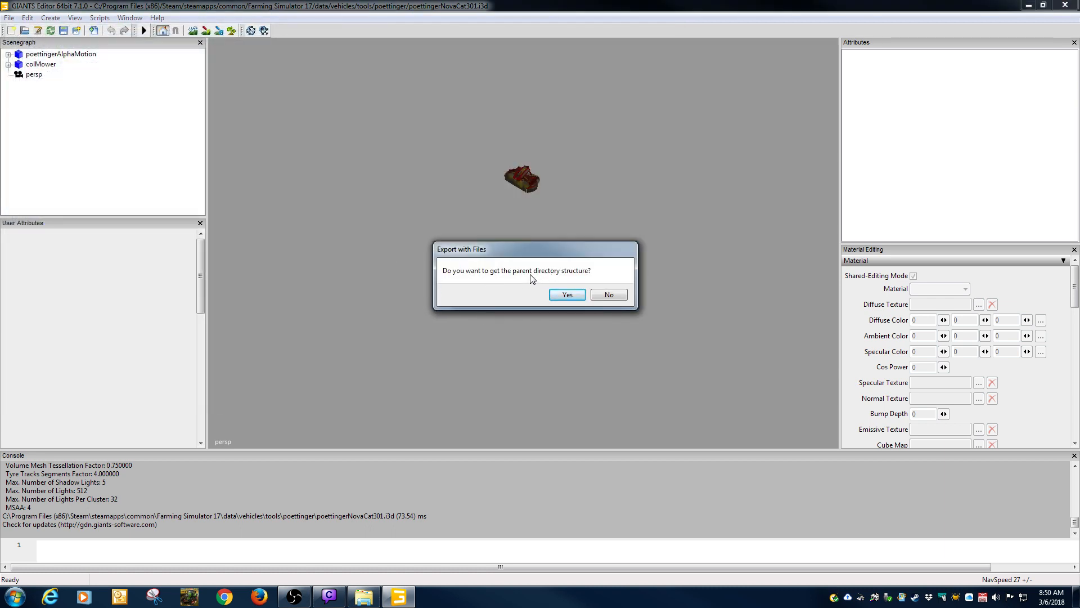
pyautogui.click(566, 302)
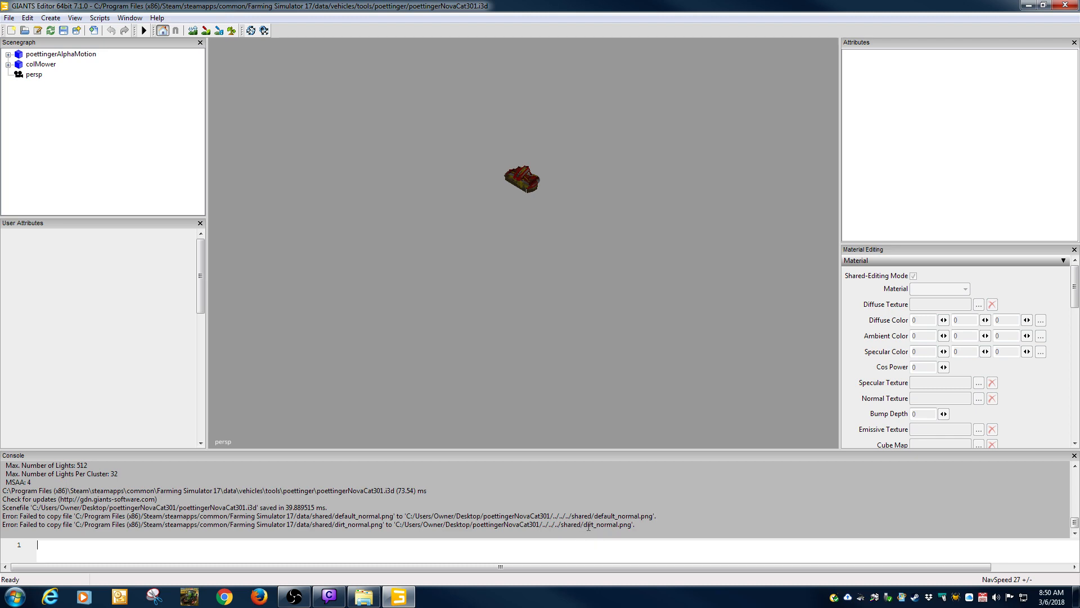
pyautogui.click(1065, 6)
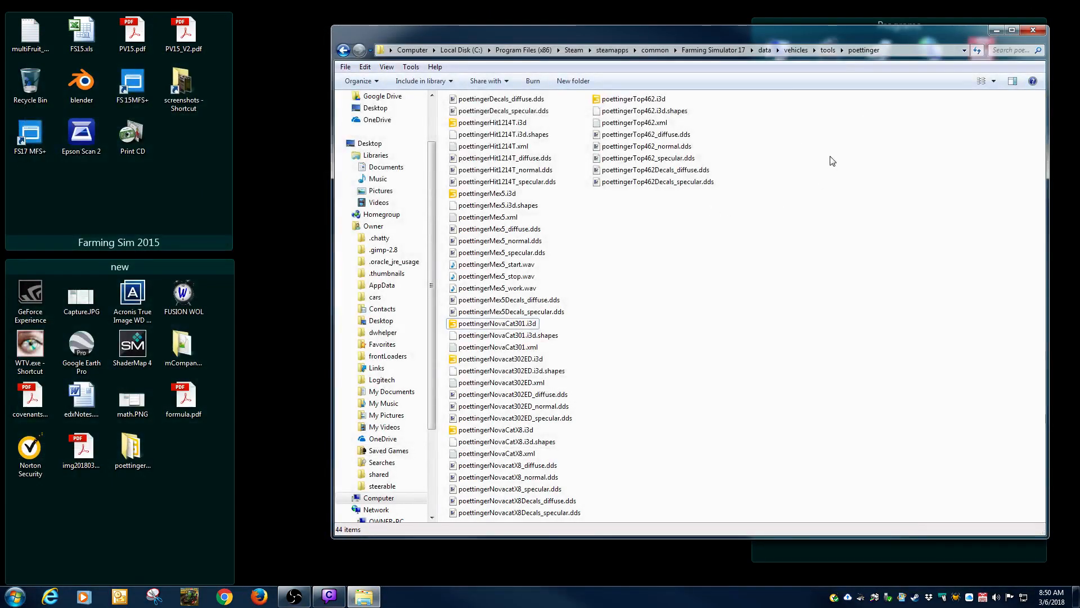
# Close the game's poettinger folder and open poettingerNovaCat301.i3d from the desktop's poettingerNovaCat301 folder in Notepad++.
pyautogui.click(1030, 32)
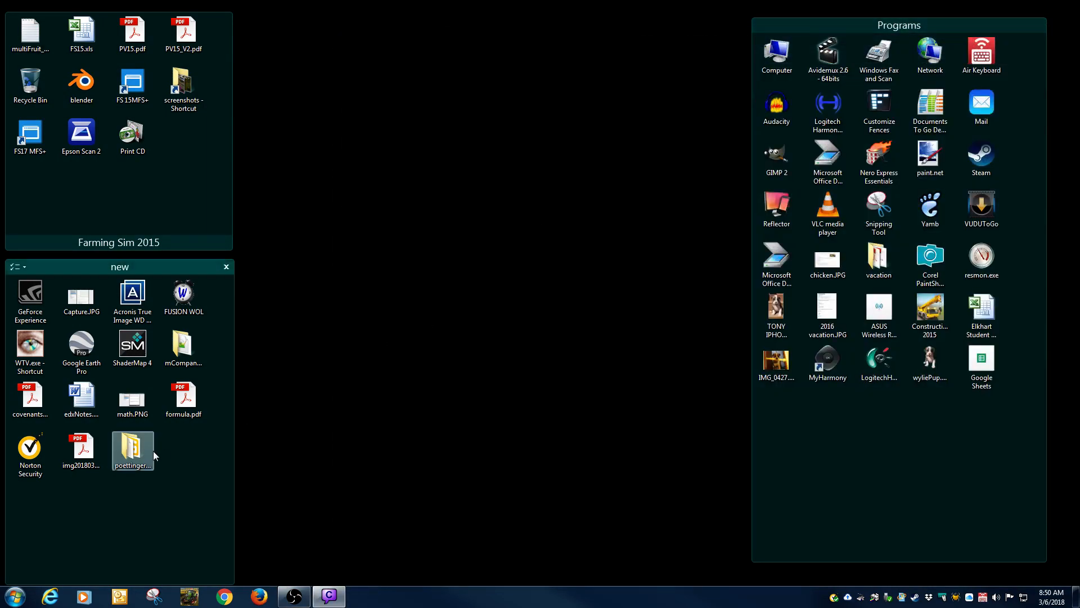
pyautogui.click(140, 456)
pyautogui.doubleClick(141, 457)
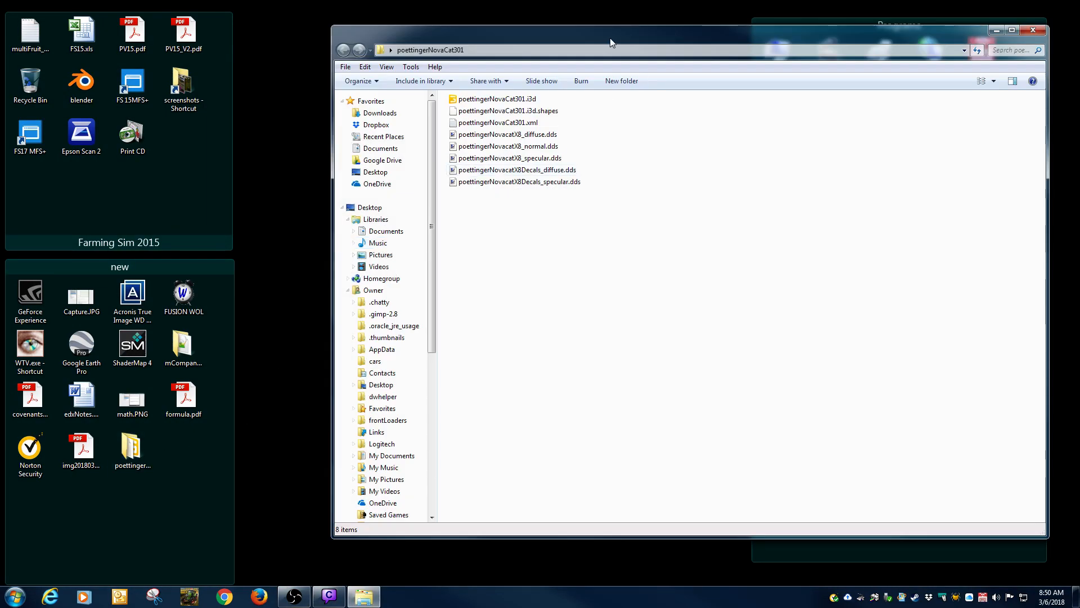
pyautogui.moveTo(610, 38); pyautogui.dragTo(543, 35)
pyautogui.rightClick(447, 97)
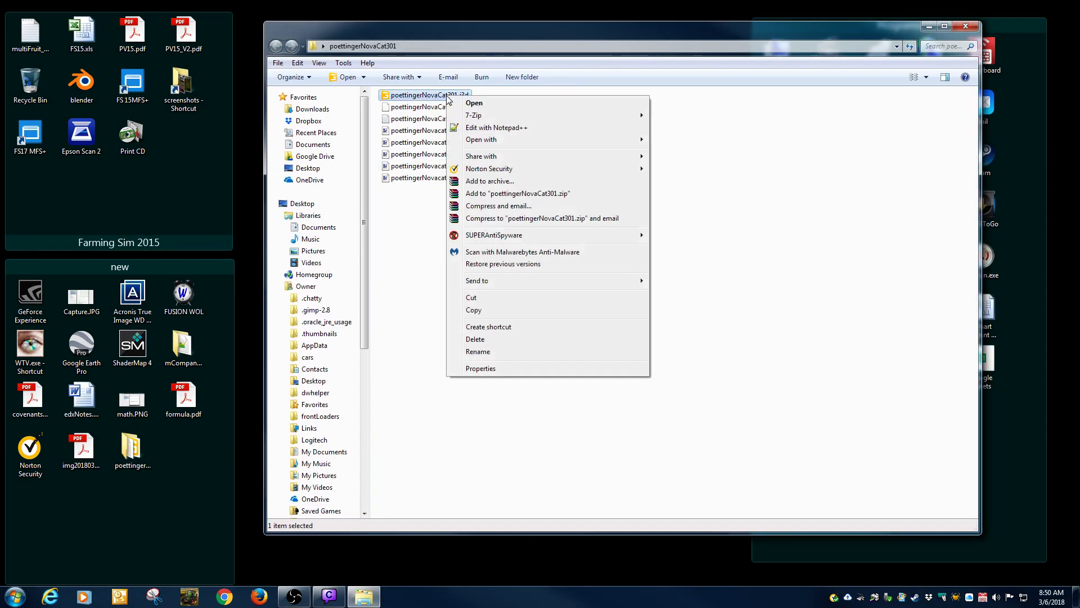
pyautogui.click(495, 127)
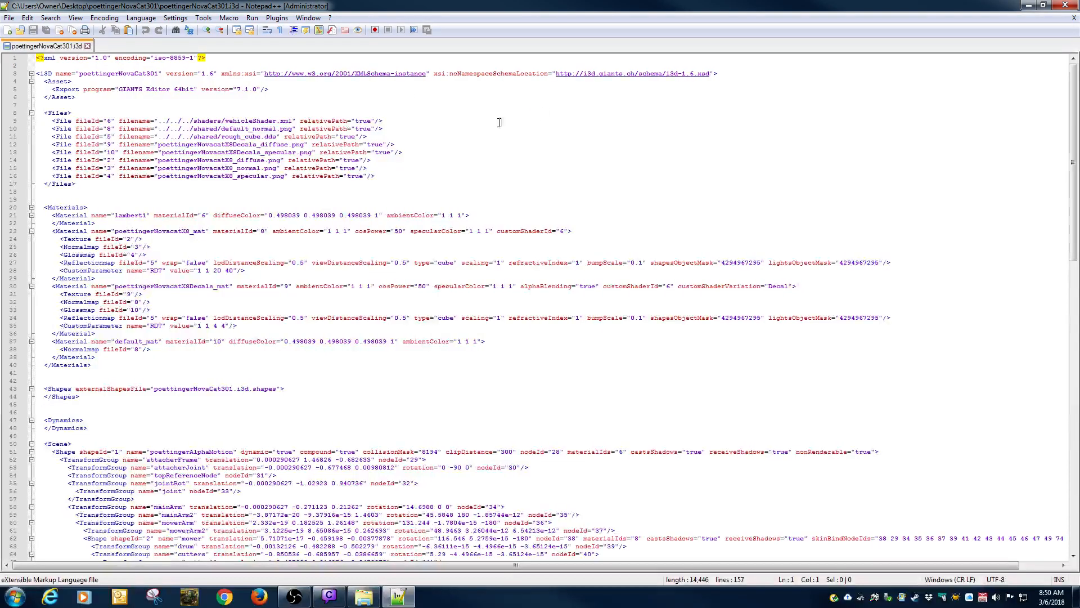
# Arrange the poettingerNovaCat301 folder window and the Notepad++ window side by side, narrowing the folder window.
pyautogui.doubleClick(419, 16)
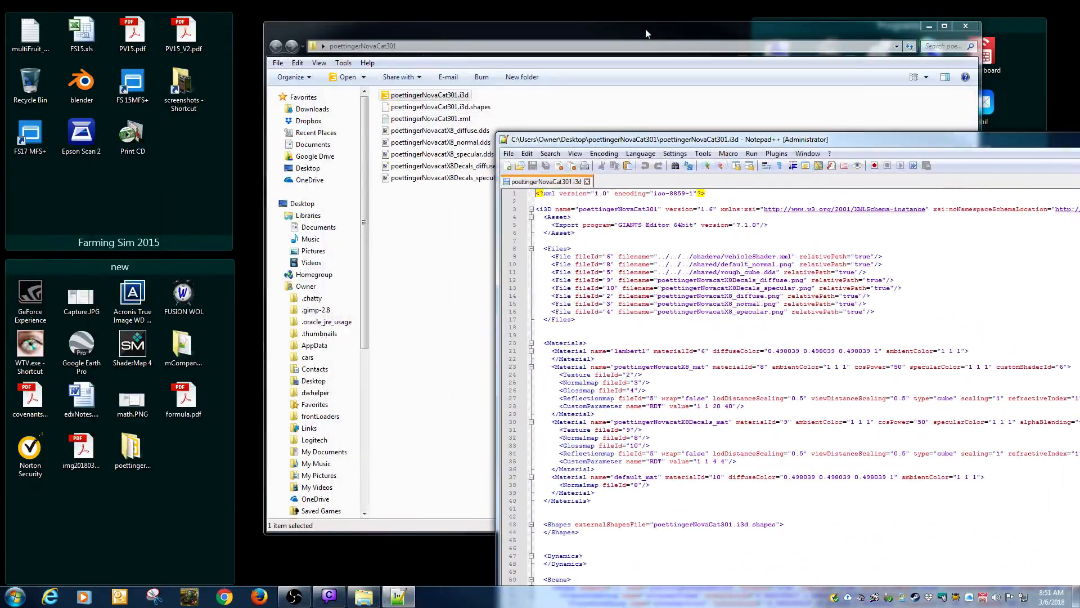
pyautogui.moveTo(646, 29); pyautogui.dragTo(505, 21)
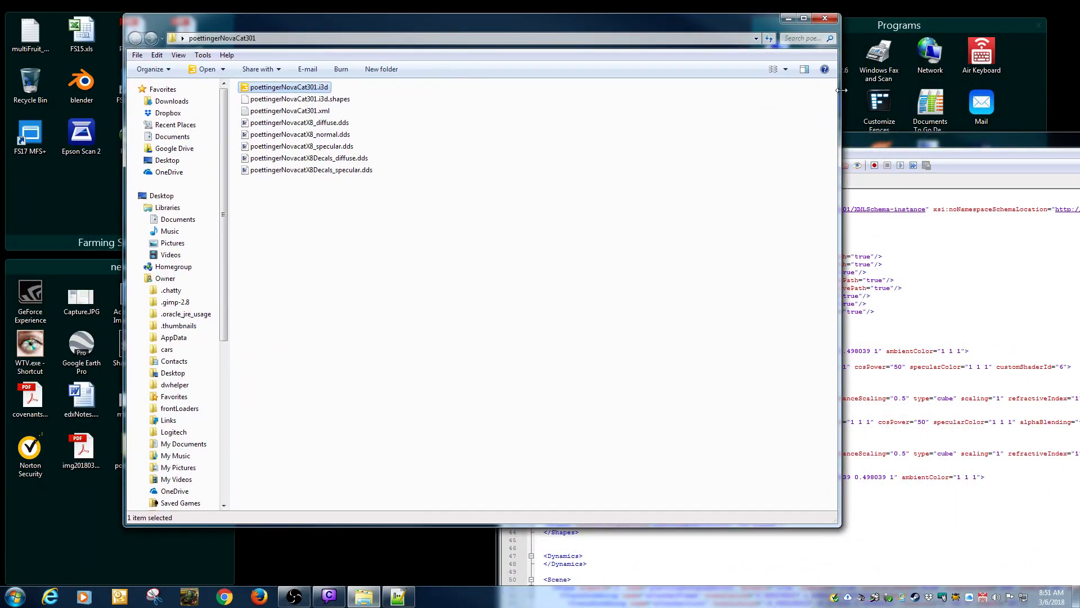
pyautogui.moveTo(843, 92); pyautogui.dragTo(549, 91)
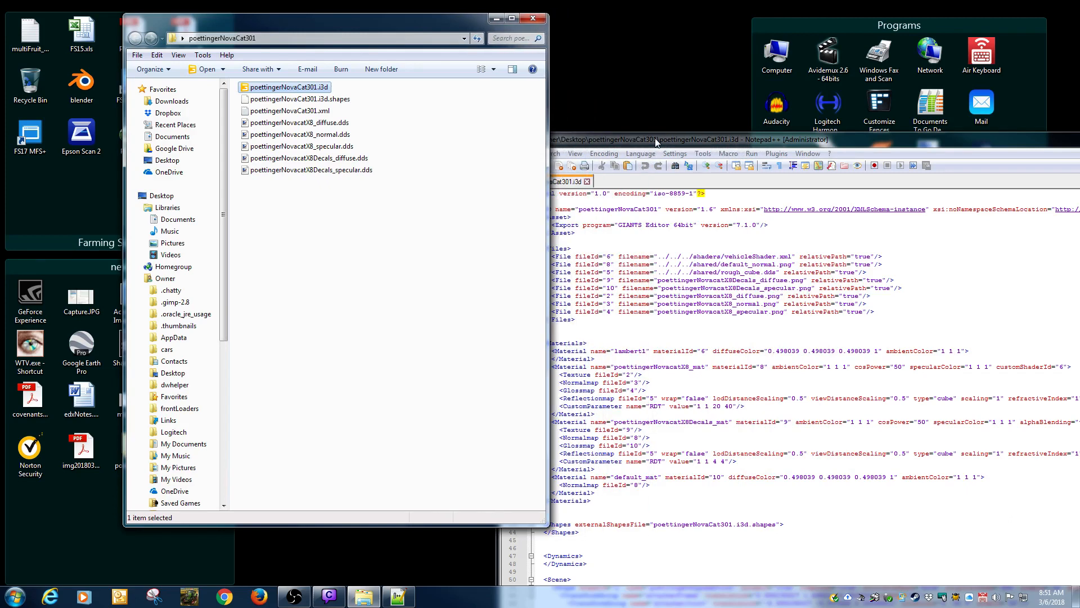
pyautogui.moveTo(656, 142); pyautogui.dragTo(694, 57)
pyautogui.moveTo(469, 23); pyautogui.dragTo(395, 19)
pyautogui.moveTo(655, 58); pyautogui.dragTo(623, 31)
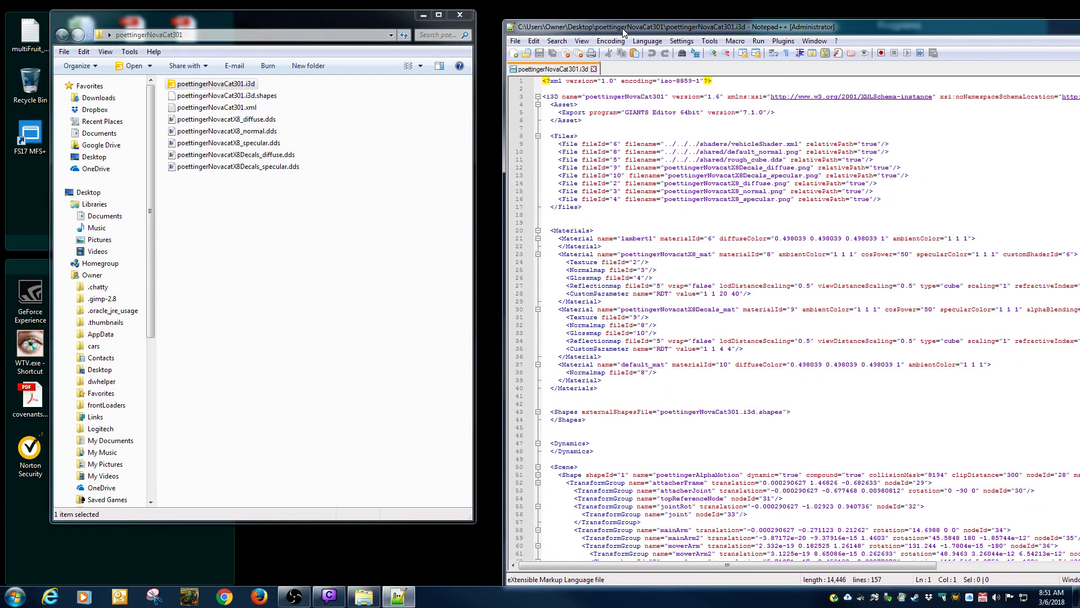
# Remove the ../../../ prefix from the vehicleShader.xml path so the filename reads shaders/vehicleShader.xml.
pyautogui.click(699, 145)
pyautogui.press('BackSpace')
pyautogui.press('BackSpace')
pyautogui.press('BackSpace')
pyautogui.press('BackSpace')
pyautogui.press('BackSpace')
pyautogui.press('BackSpace')
pyautogui.press('BackSpace')
pyautogui.press('BackSpace')
pyautogui.press('BackSpace')
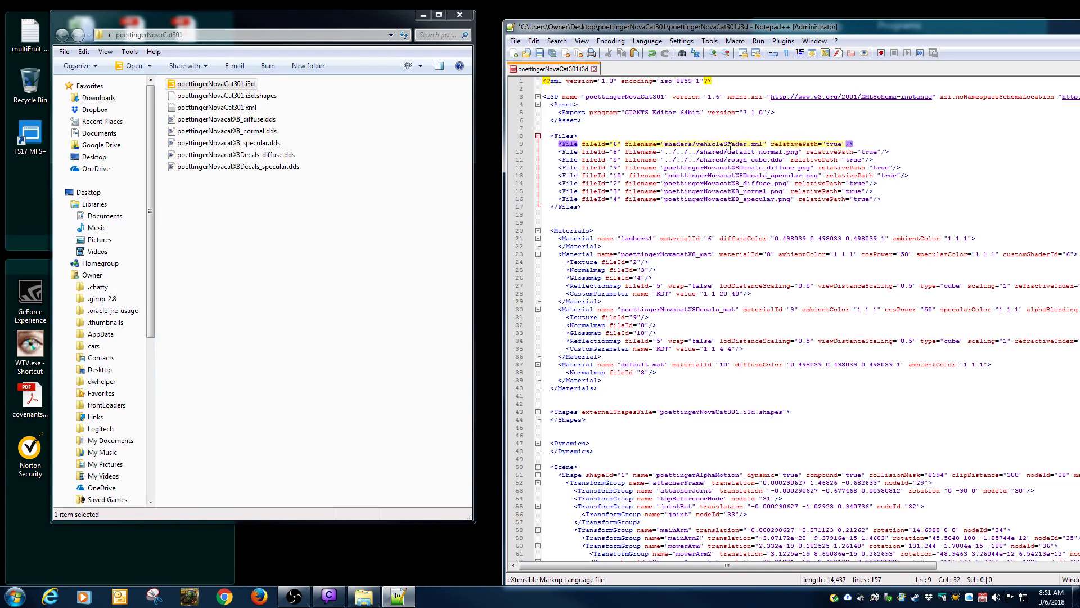
# Remove the ../../../ prefix from the default_normal.png path so the filename reads shared/default_normal.png.
pyautogui.click(701, 152)
pyautogui.press('BackSpace')
pyautogui.press('BackSpace')
pyautogui.press('BackSpace')
pyautogui.press('BackSpace')
pyautogui.press('BackSpace')
pyautogui.press('BackSpace')
pyautogui.press('BackSpace')
pyautogui.press('BackSpace')
pyautogui.press('BackSpace')
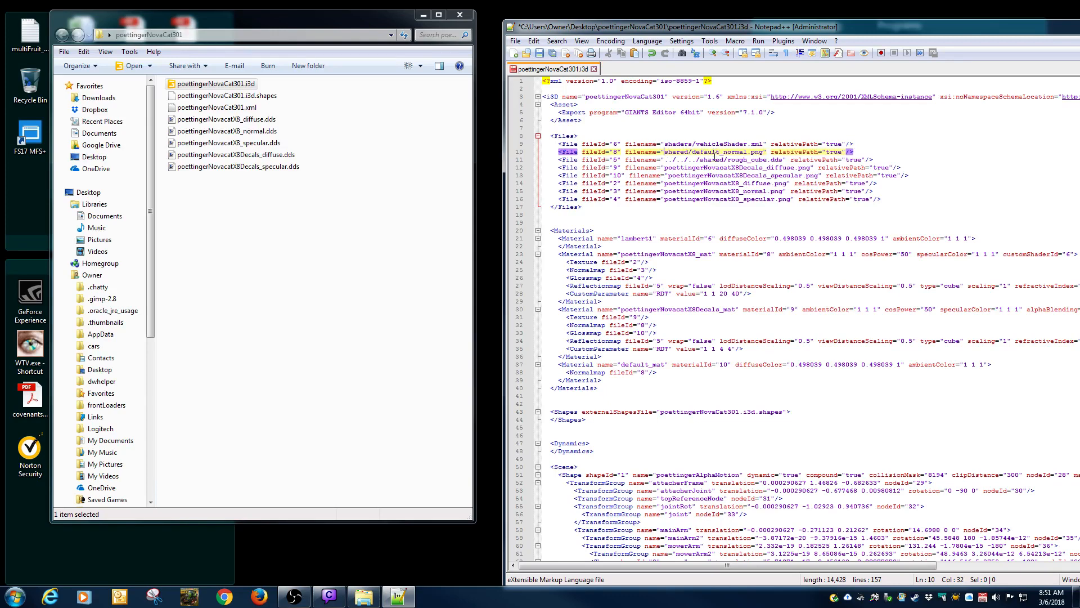
# Remove the ../../../ prefix from the rough_cube.dds path so the filename reads shared/rough_cube.dds.
pyautogui.click(699, 159)
pyautogui.press('BackSpace')
pyautogui.press('BackSpace')
pyautogui.press('BackSpace')
pyautogui.press('BackSpace')
pyautogui.press('BackSpace')
pyautogui.press('BackSpace')
pyautogui.press('BackSpace')
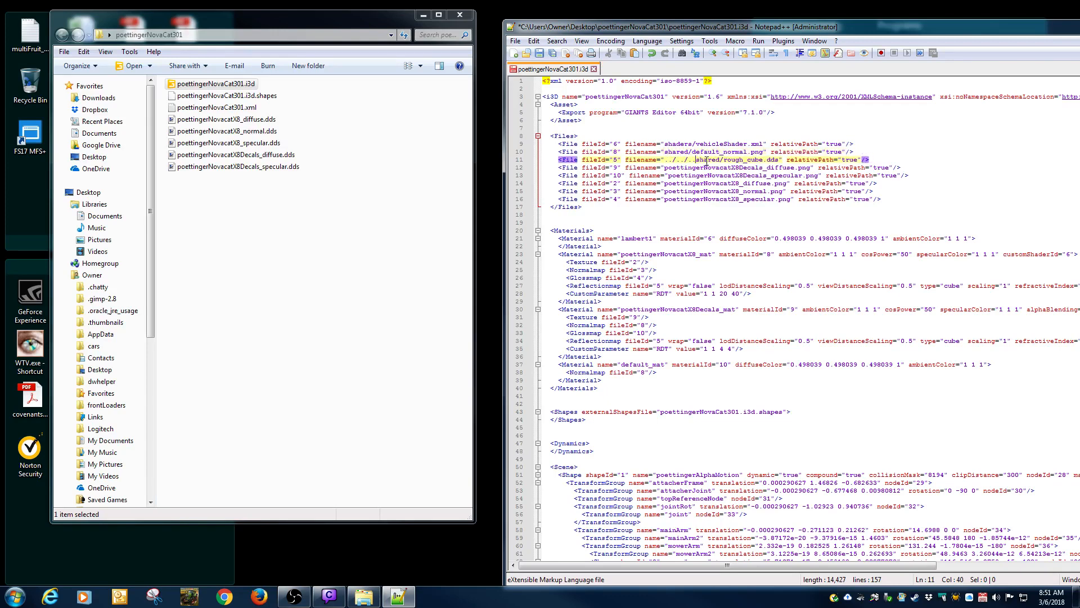
pyautogui.press('BackSpace')
pyautogui.press('BackSpace')
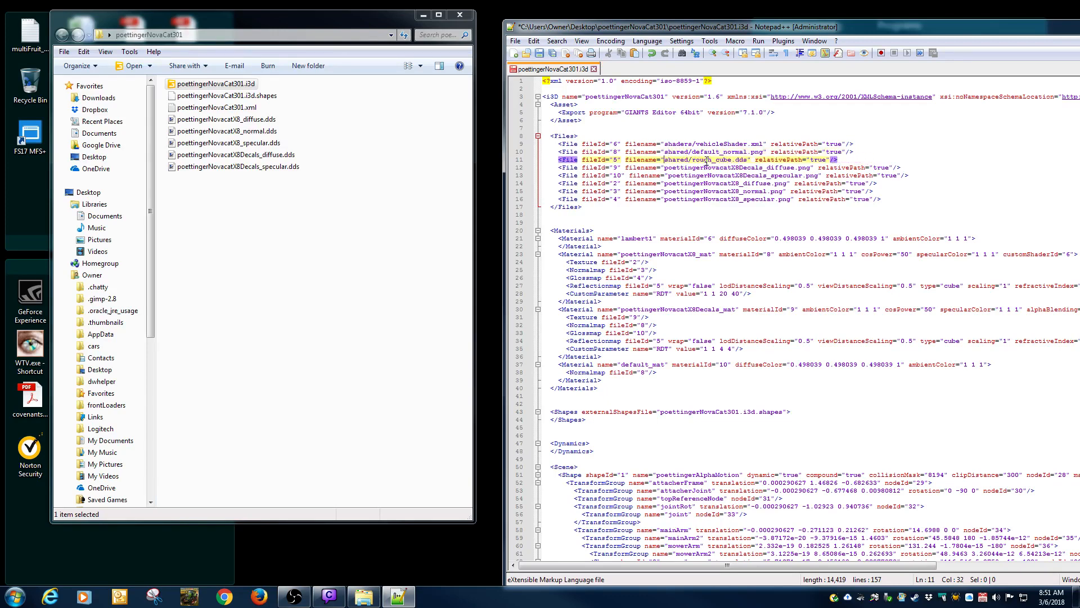
# Create a folder named shaders in poettingerNovaCat301, copying the name from the vehicleShader.xml path in the i3d file.
pyautogui.doubleClick(679, 144)
pyautogui.rightClick(679, 144)
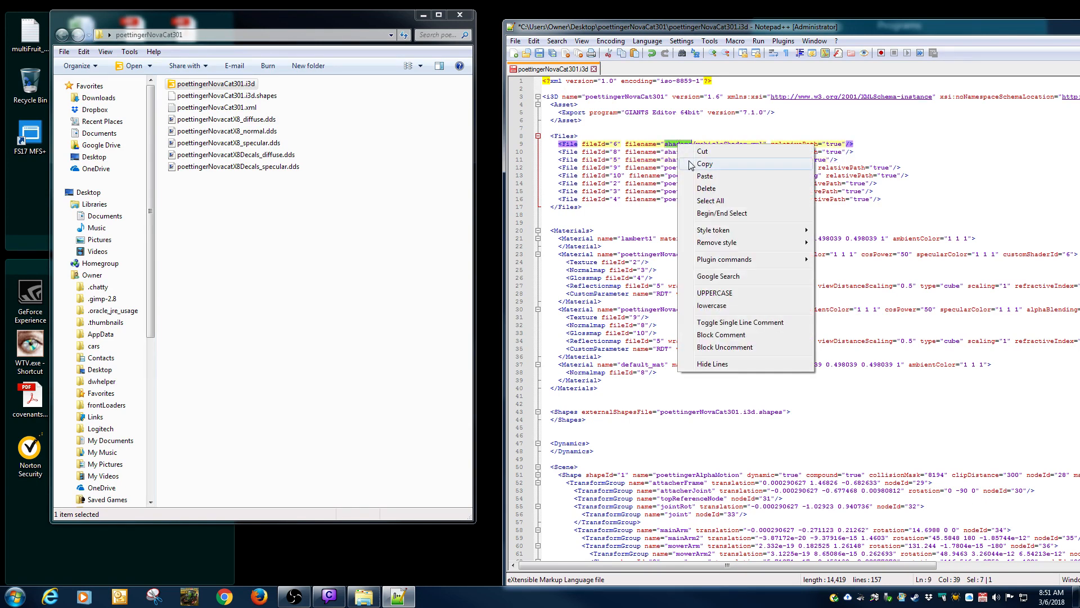
pyautogui.click(698, 162)
pyautogui.rightClick(312, 257)
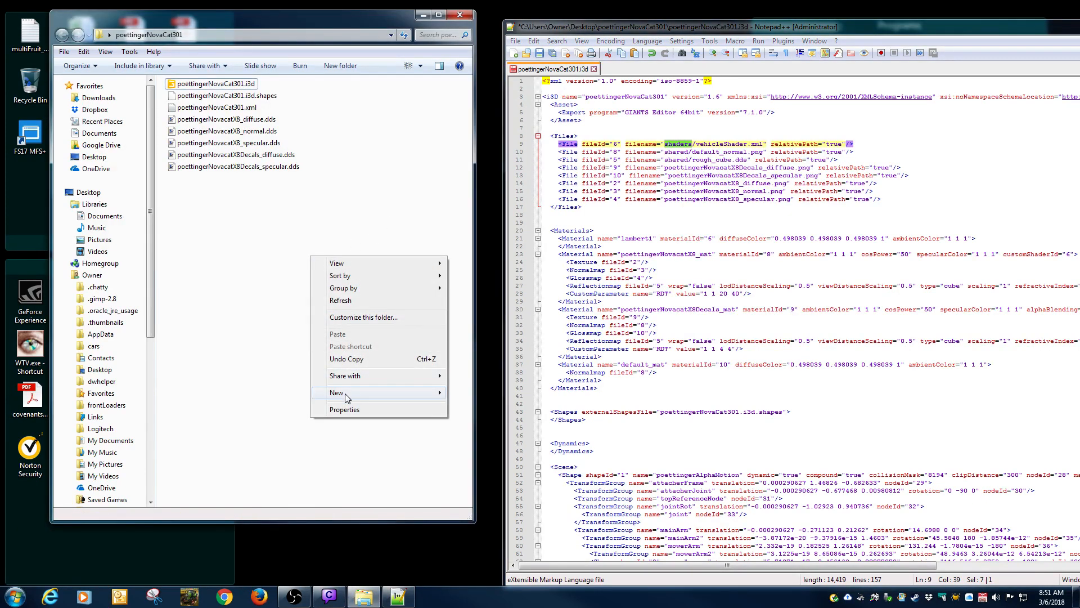
pyautogui.moveTo(346, 394)
pyautogui.click(472, 392)
pyautogui.hotkey('ctrl', 'v')
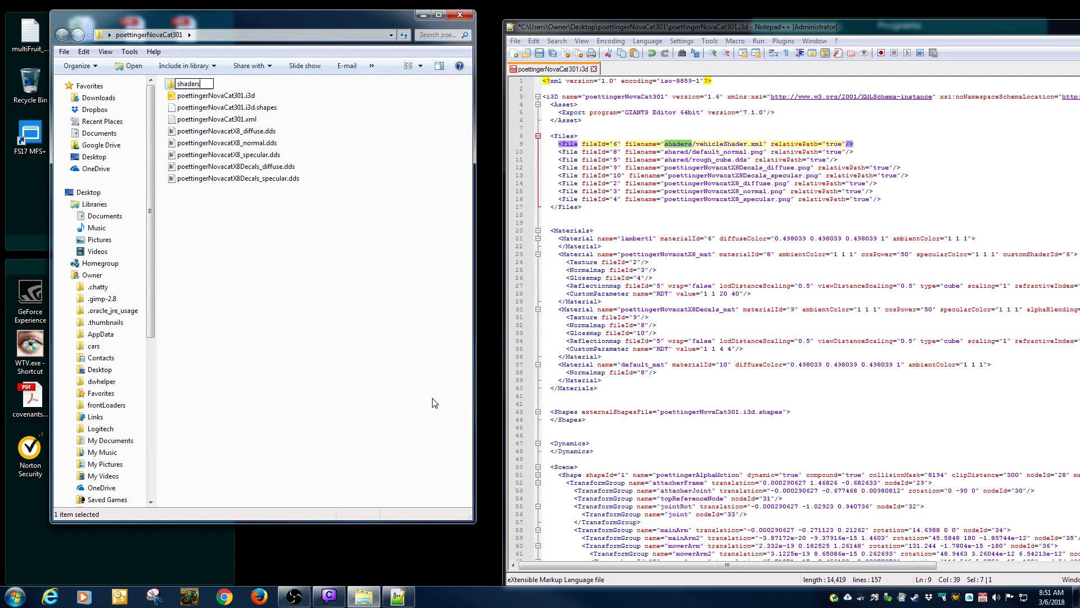
pyautogui.press('Return')
# Create a folder named shared in poettingerNovaCat301, copying the name from the default_normal.png path in the i3d file.
pyautogui.doubleClick(675, 152)
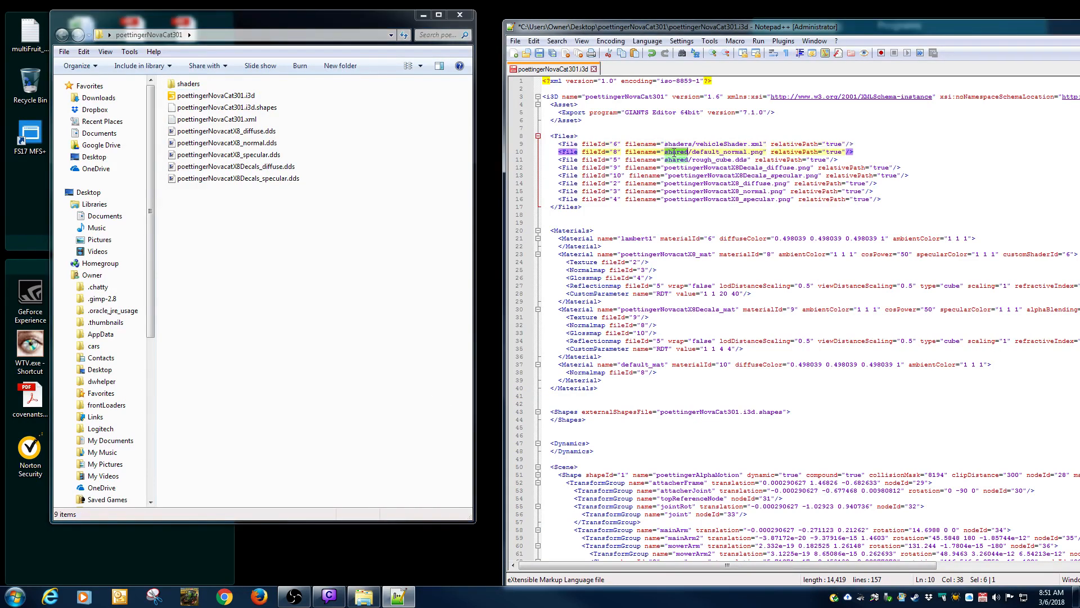
pyautogui.rightClick(675, 152)
pyautogui.click(698, 171)
pyautogui.click(383, 269)
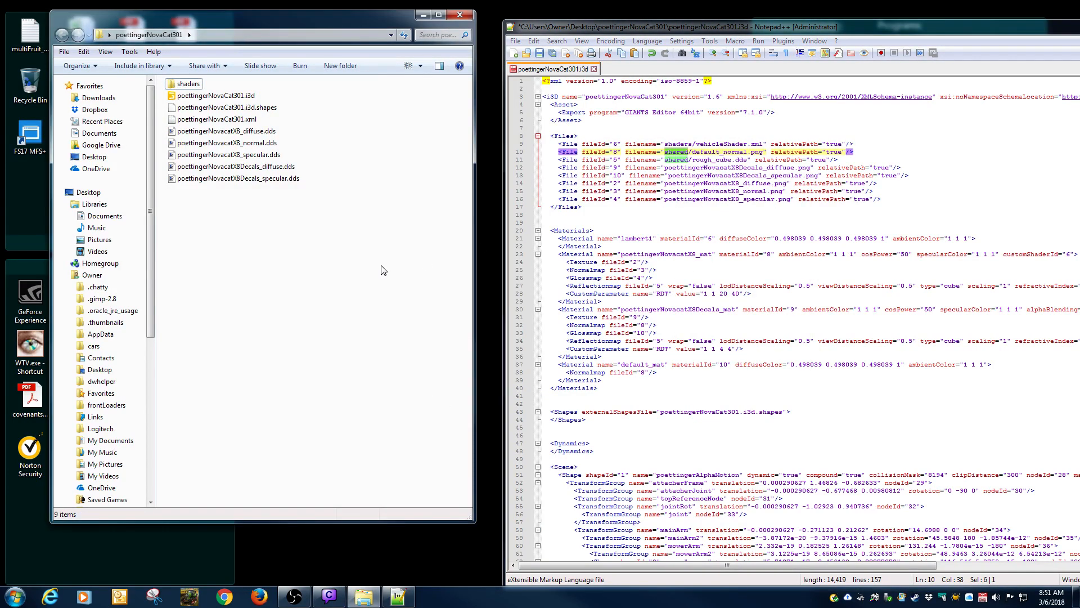
pyautogui.rightClick(382, 266)
pyautogui.moveTo(418, 403)
pyautogui.click(544, 401)
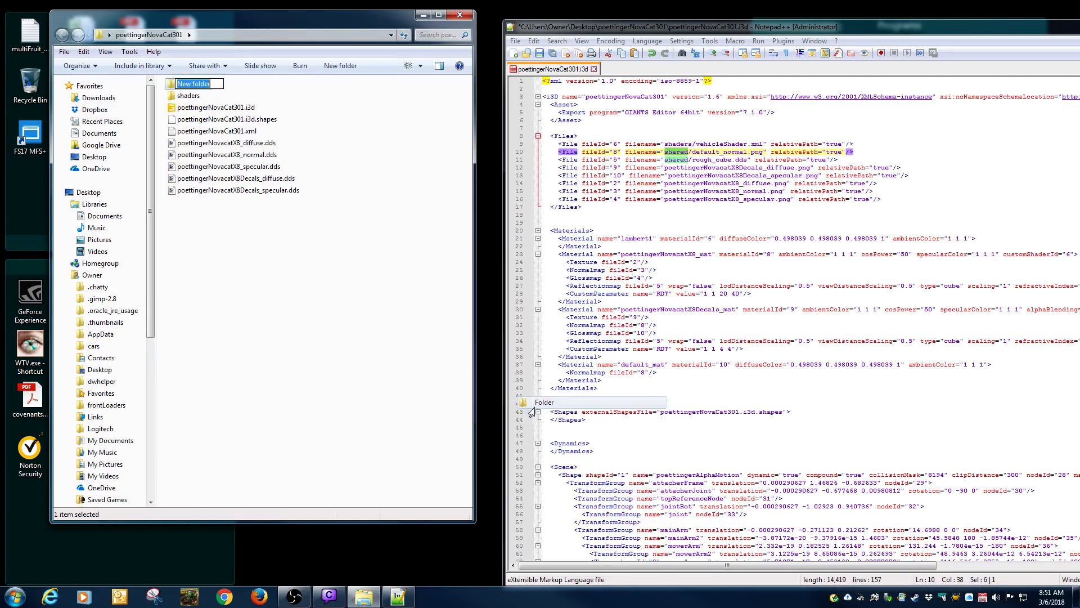
pyautogui.hotkey('ctrl', 'v')
pyautogui.press('Return')
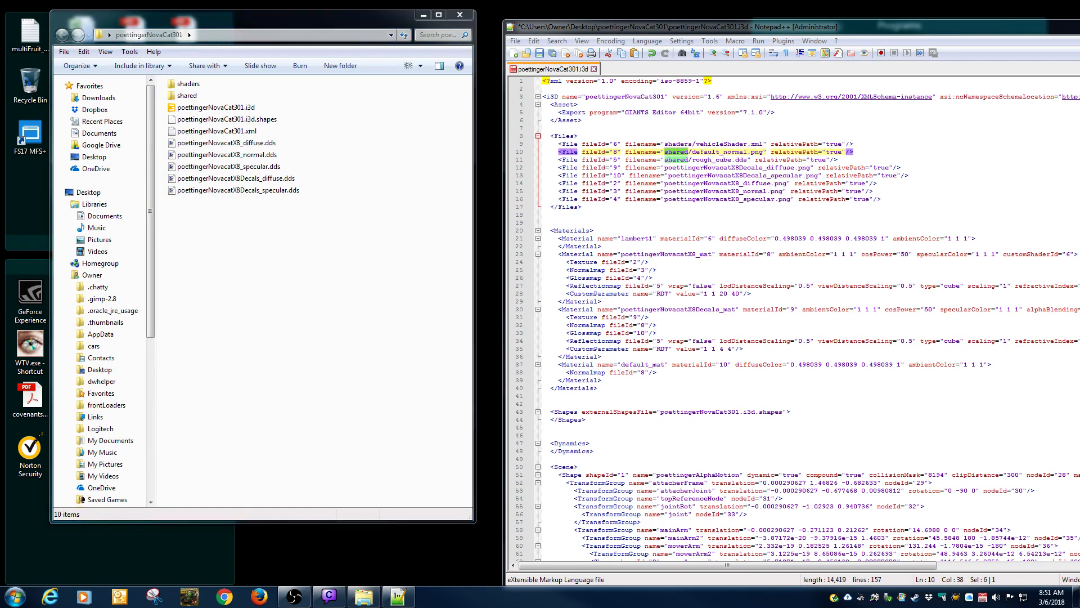
# Copy rough_cube.dds from Farming Simulator 17's data/shared folder into the mod's shared folder, and dismiss the Apple Software Update window.
pyautogui.moveTo(282, 36); pyautogui.dragTo(840, 220)
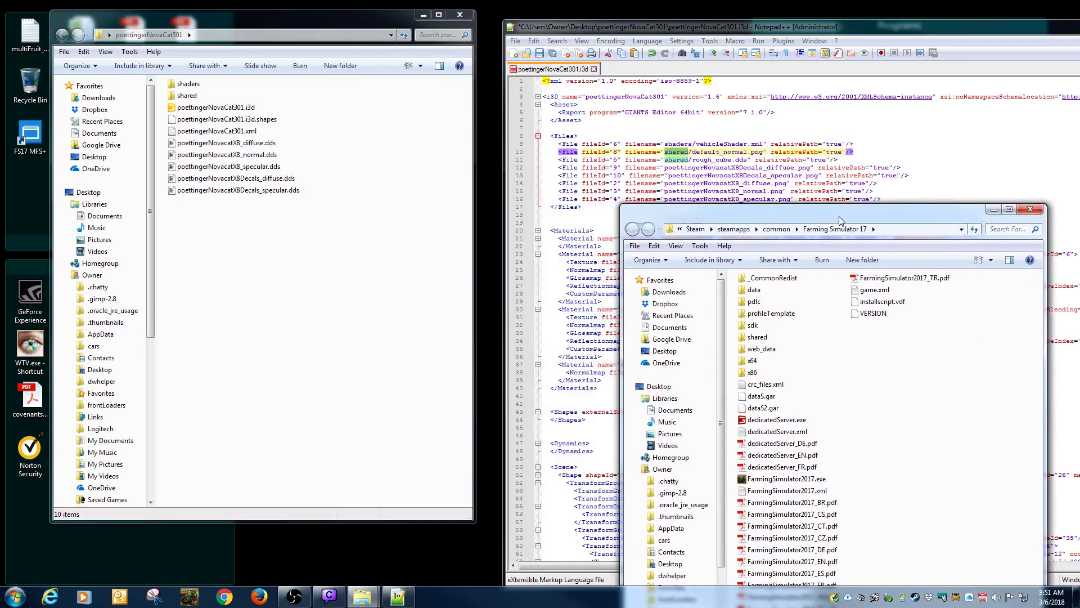
pyautogui.doubleClick(754, 290)
pyautogui.click(758, 372)
pyautogui.doubleClick(758, 385)
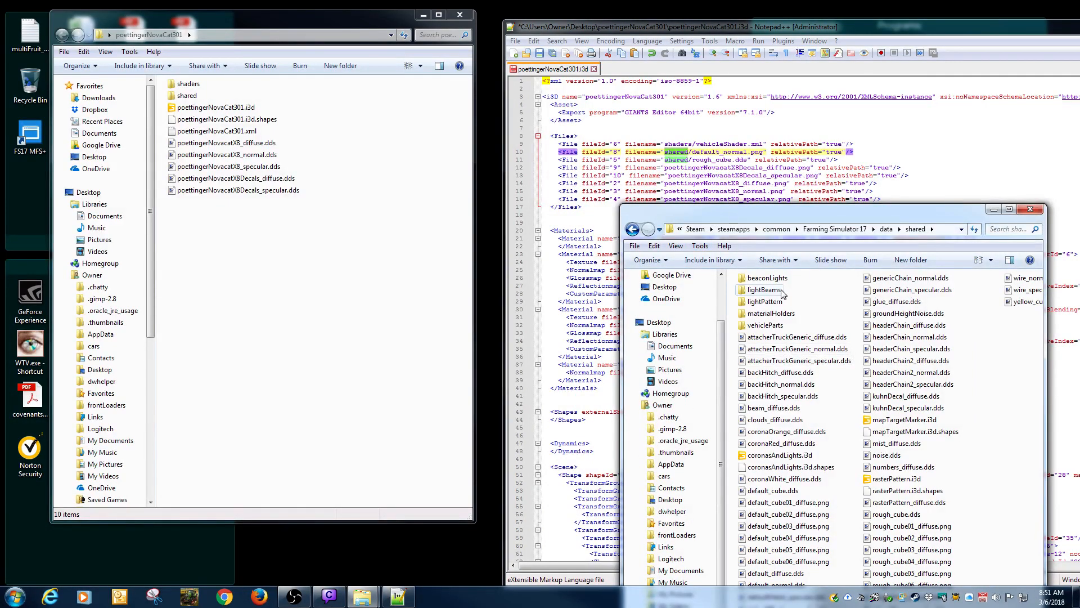
pyautogui.click(881, 514)
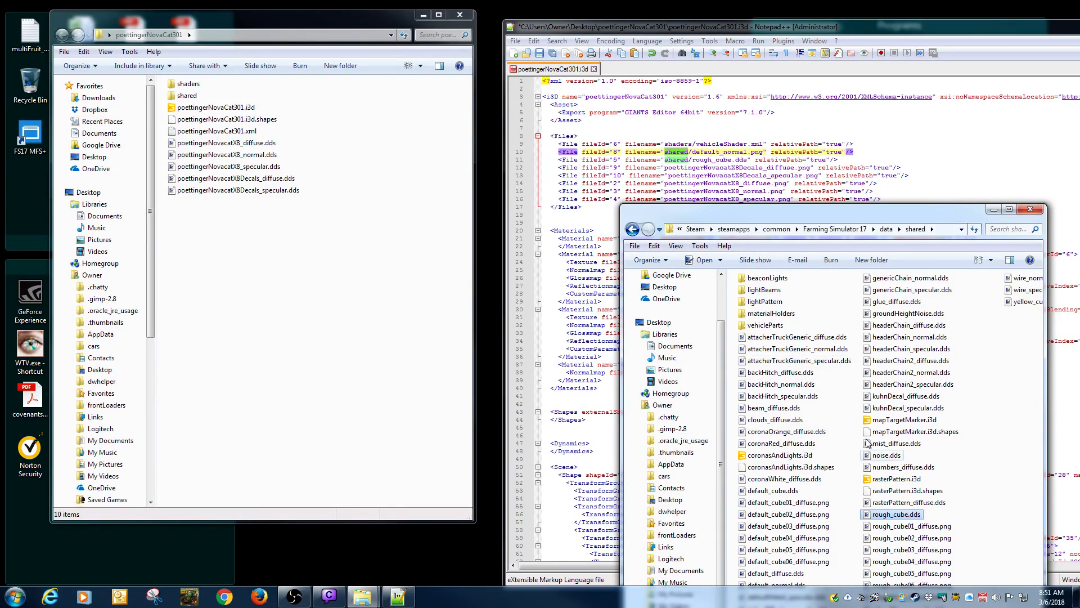
pyautogui.moveTo(890, 516); pyautogui.dragTo(190, 97)
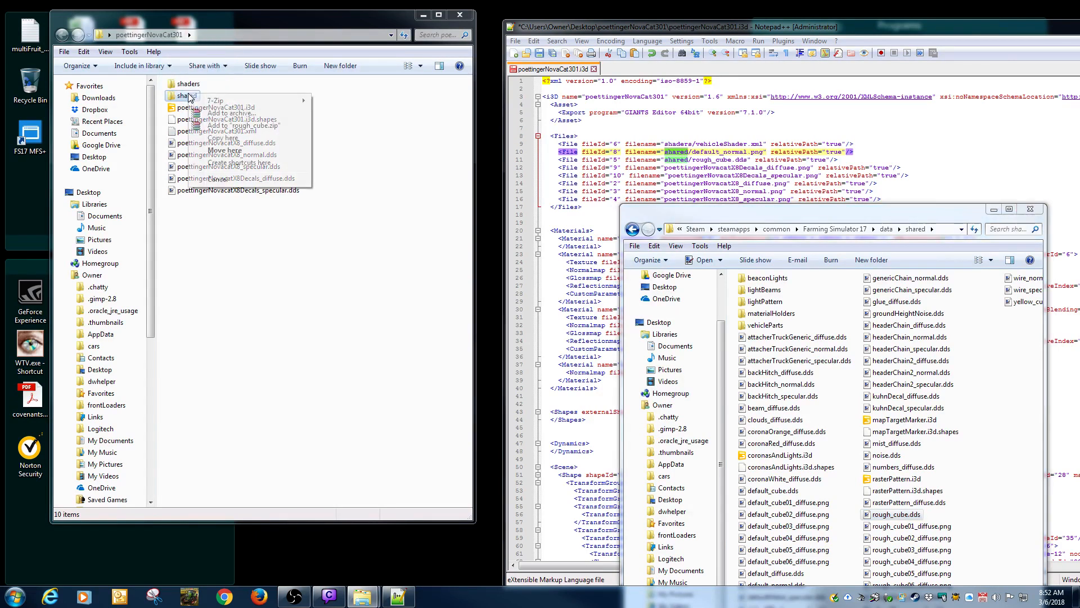
pyautogui.click(218, 137)
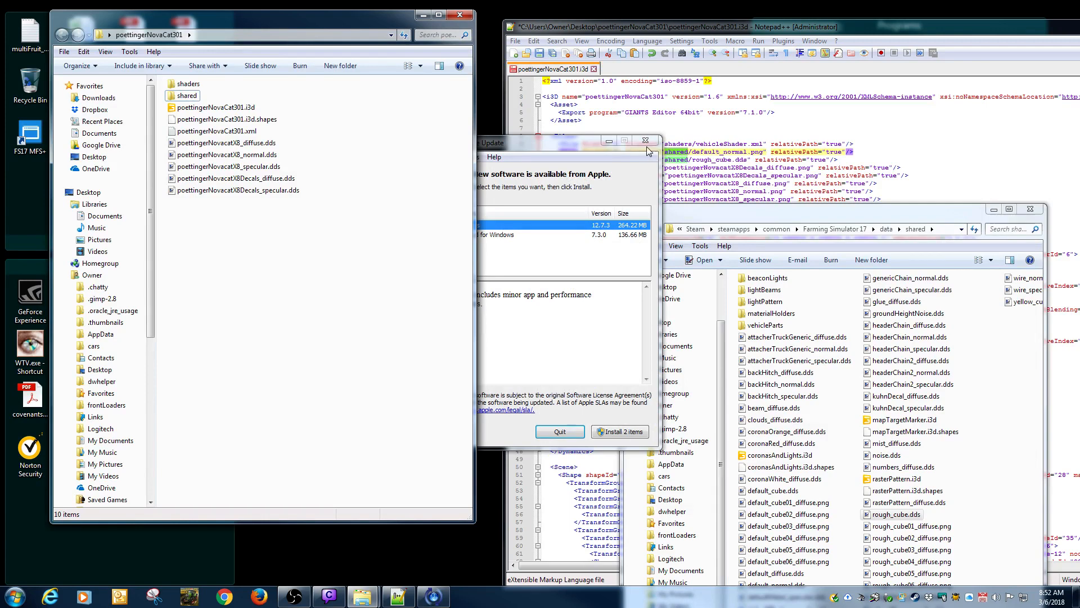
pyautogui.click(576, 144)
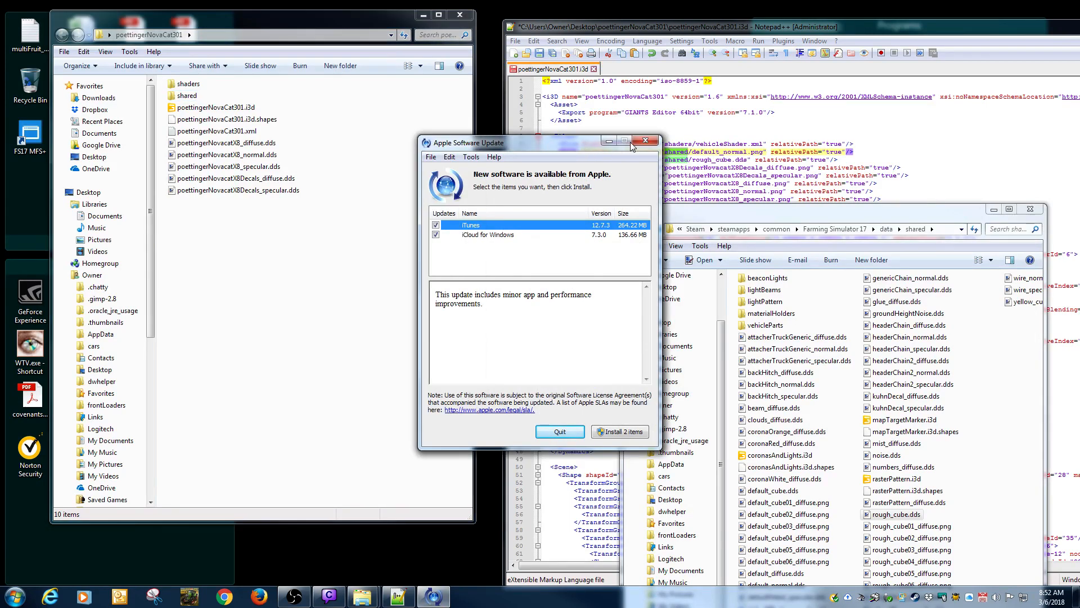
pyautogui.click(633, 144)
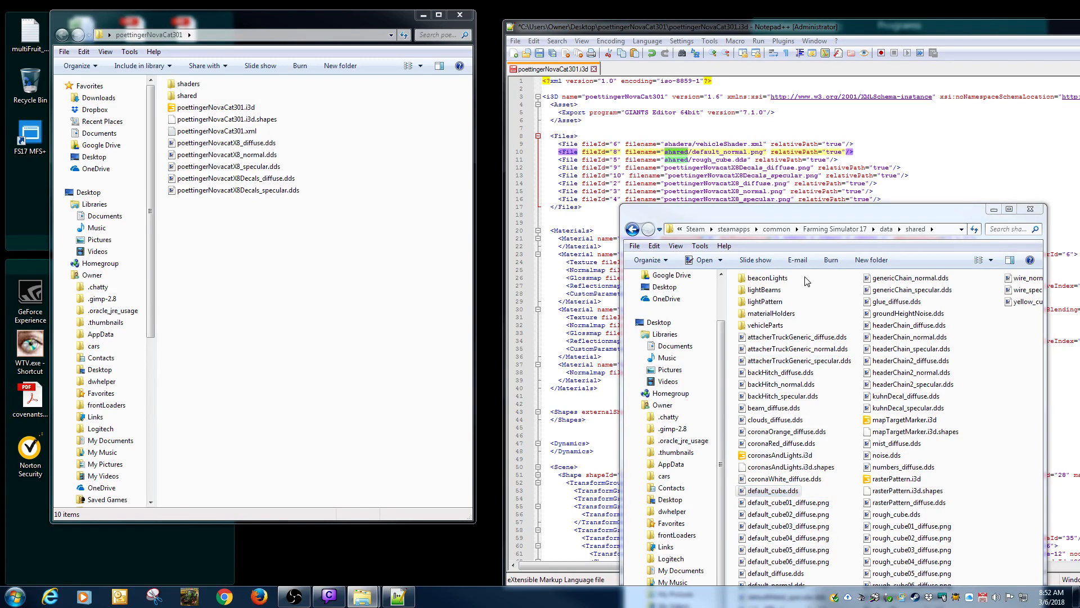
# Copy dirt_normal.dds from the game's data/shared folder into the mod's shared folder.
pyautogui.moveTo(805, 217); pyautogui.dragTo(764, 132)
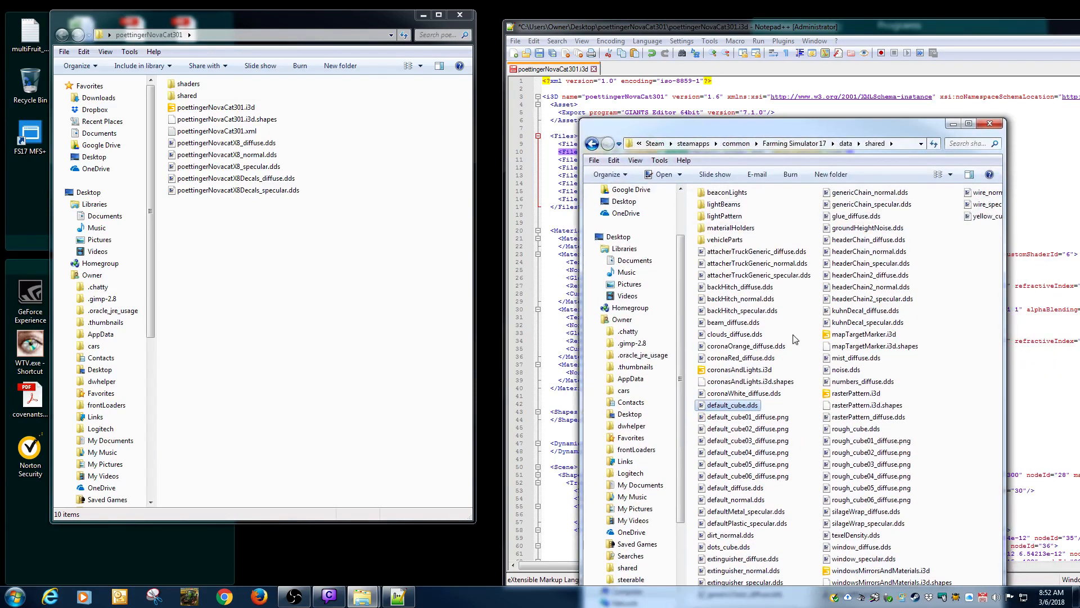
pyautogui.click(743, 535)
pyautogui.moveTo(743, 538); pyautogui.dragTo(187, 96)
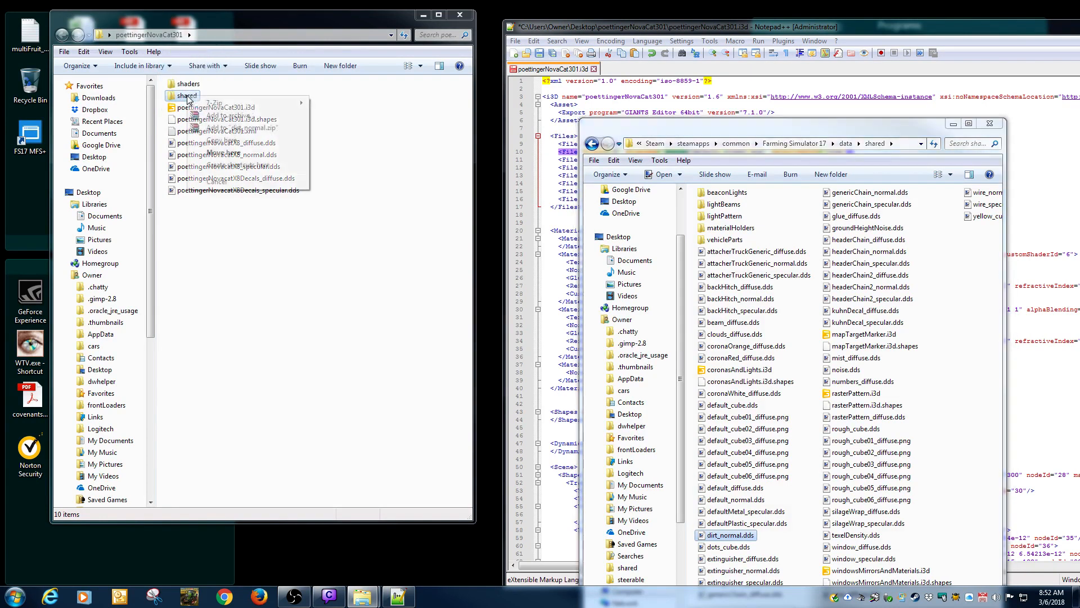
pyautogui.click(209, 140)
# Copy vehicleShader.xml from Farming Simulator 17's data/shaders folder into the mod's shaders folder.
pyautogui.moveTo(669, 131); pyautogui.dragTo(675, 238)
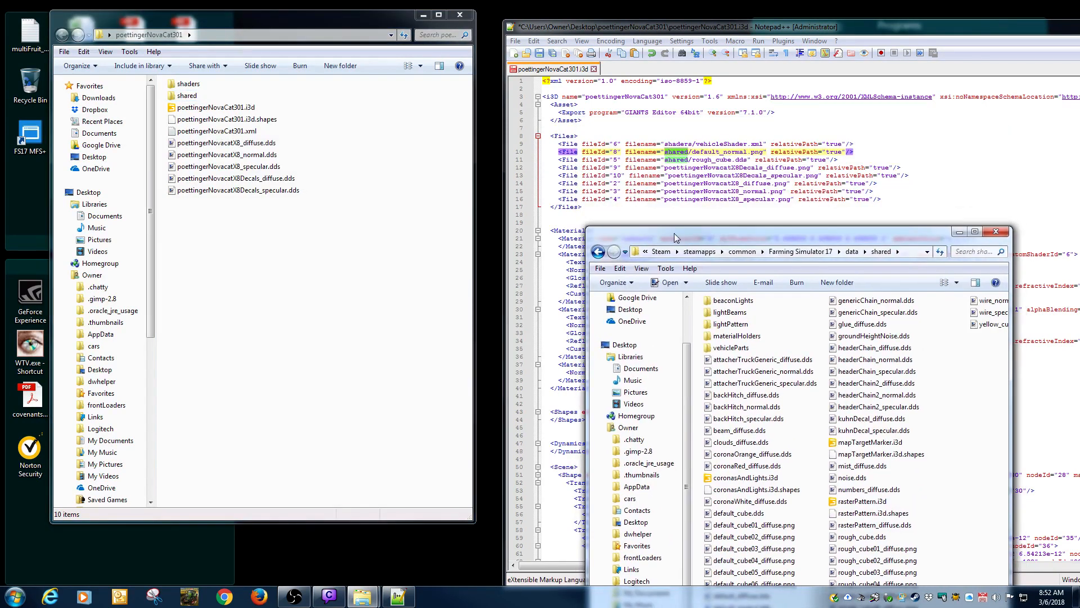
pyautogui.click(717, 144)
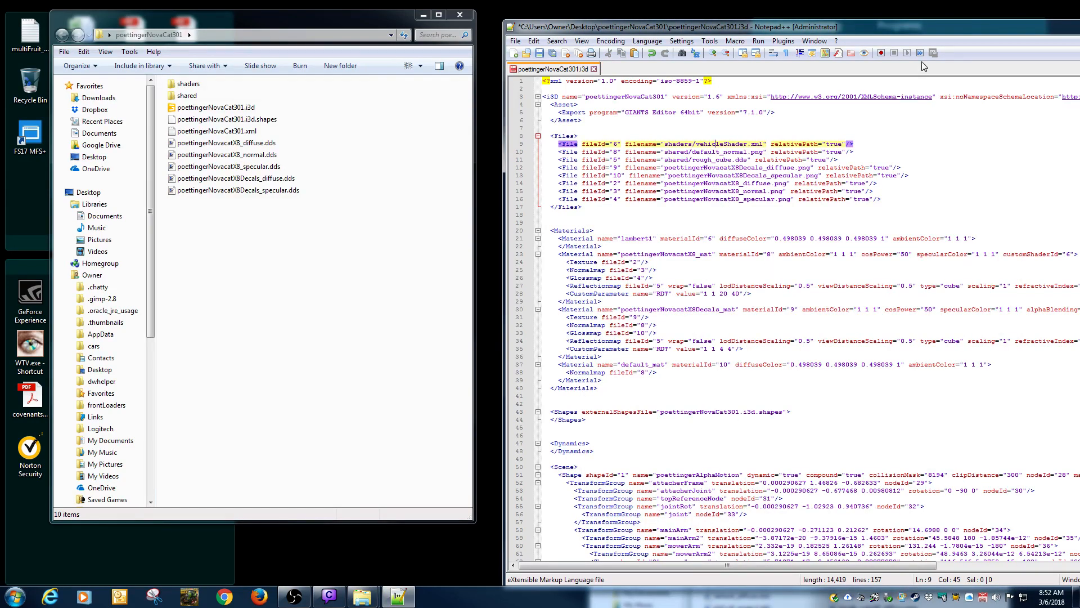
pyautogui.moveTo(901, 31); pyautogui.dragTo(1077, 167)
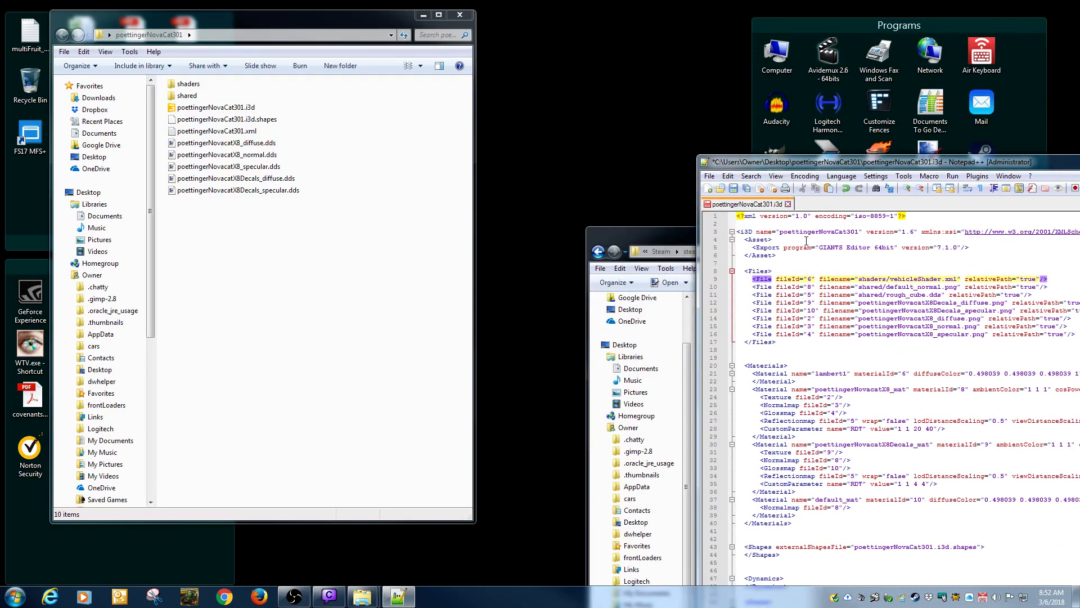
pyautogui.moveTo(691, 242); pyautogui.dragTo(636, 86)
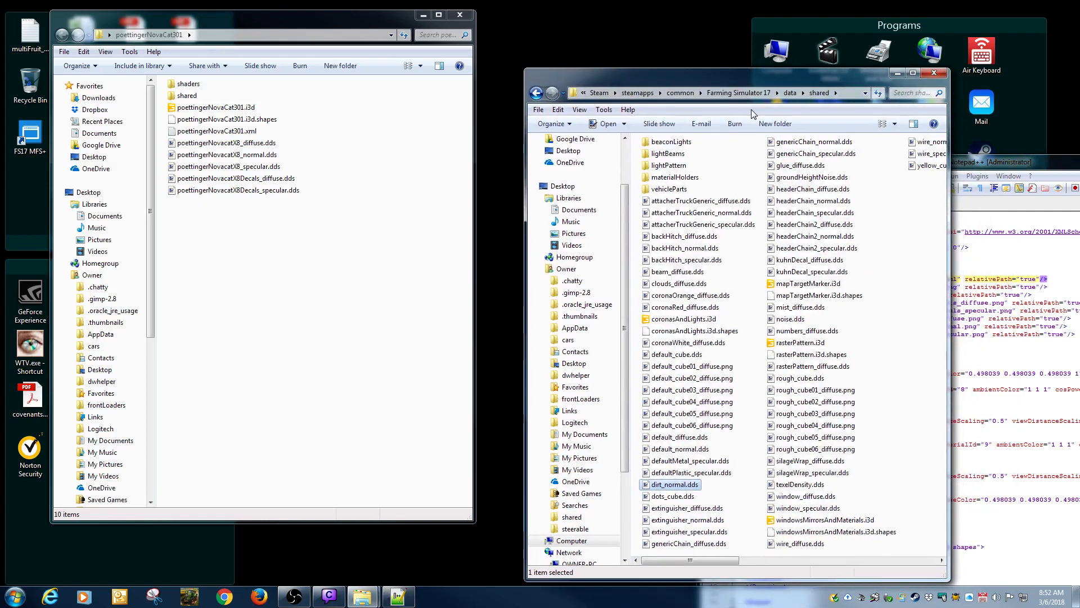
pyautogui.click(790, 93)
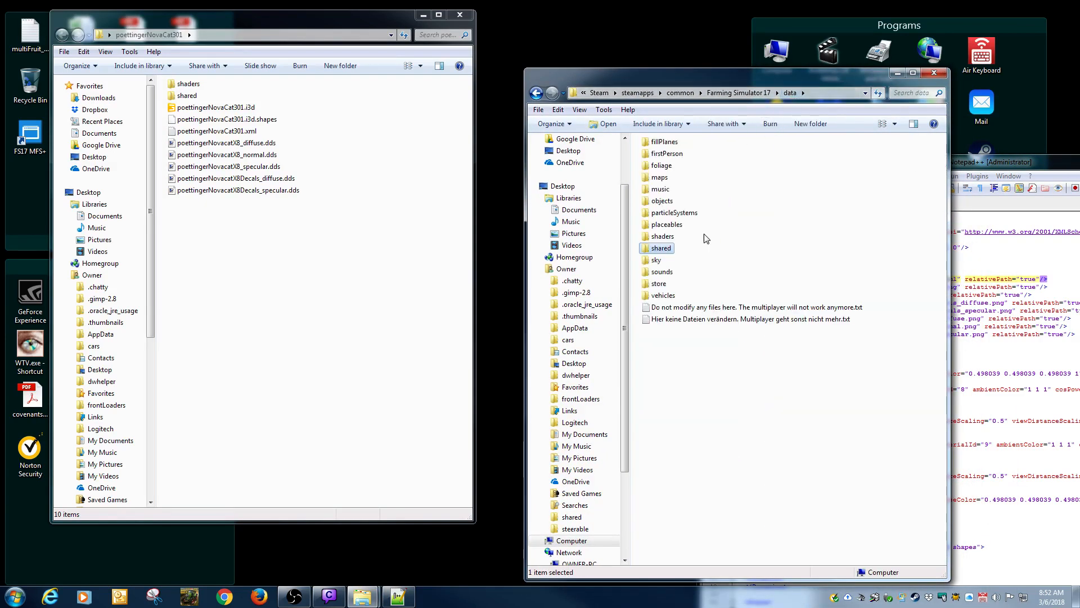
pyautogui.doubleClick(663, 237)
pyautogui.click(796, 461)
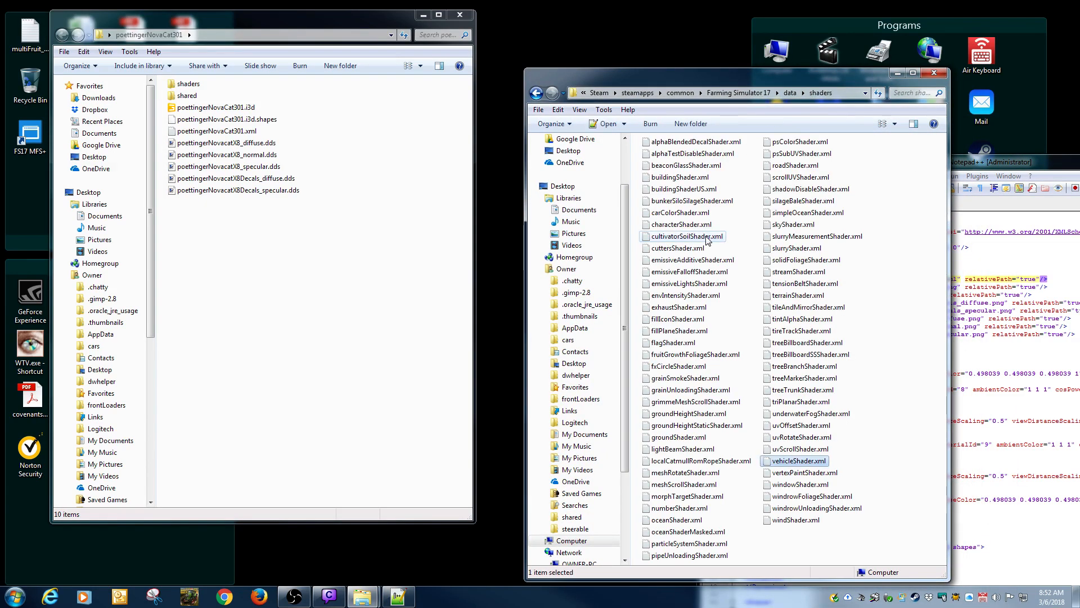
pyautogui.moveTo(790, 463); pyautogui.dragTo(190, 86)
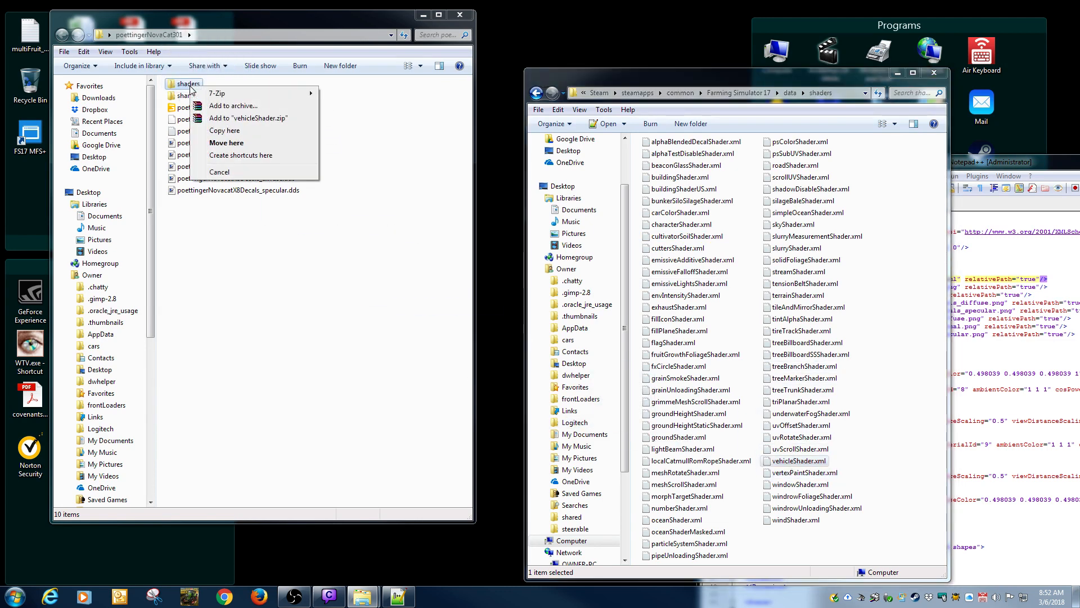
pyautogui.click(210, 133)
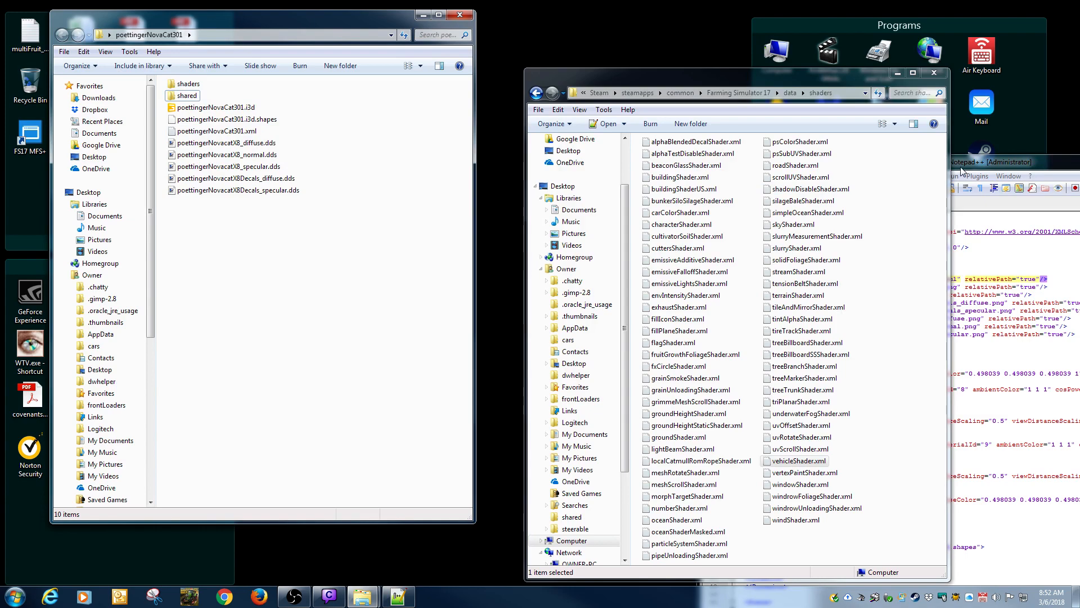
# Create a folder named textures in the poettingerNovaCat301 folder.
pyautogui.moveTo(964, 168); pyautogui.dragTo(702, 81)
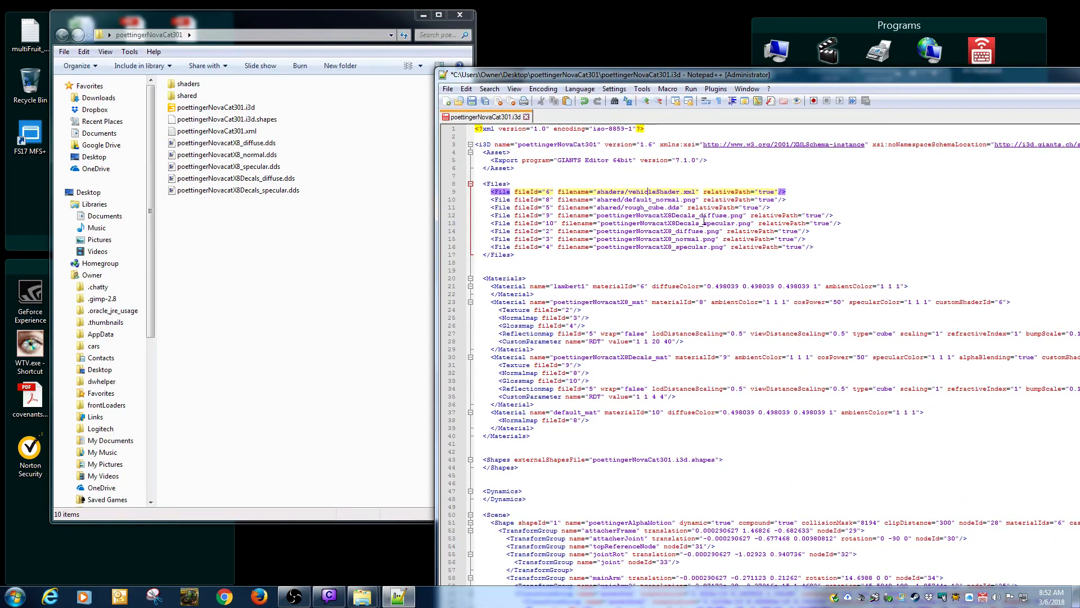
pyautogui.click(342, 242)
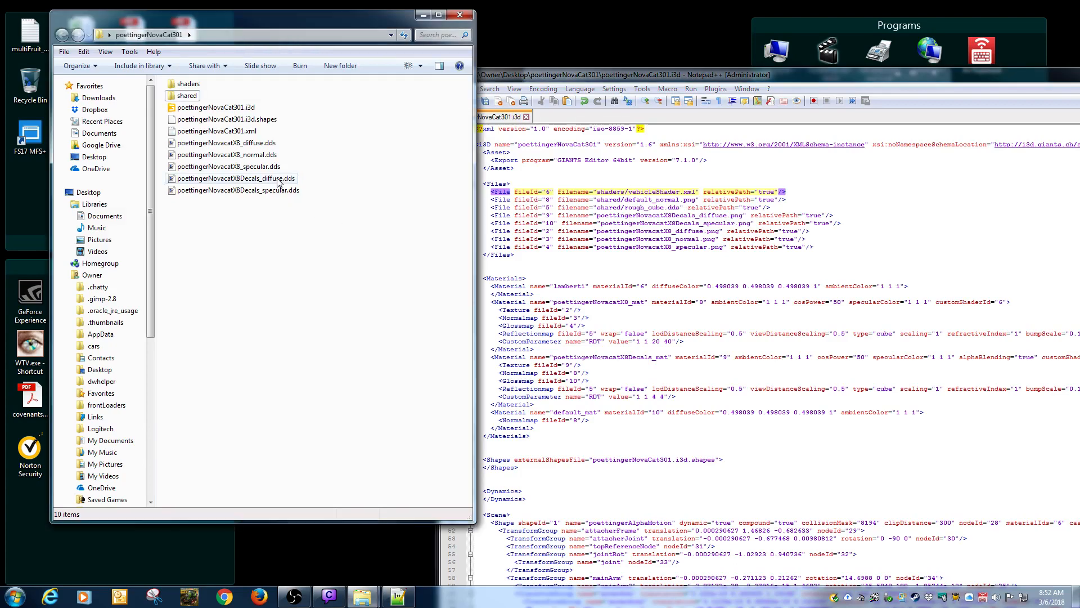
pyautogui.rightClick(244, 253)
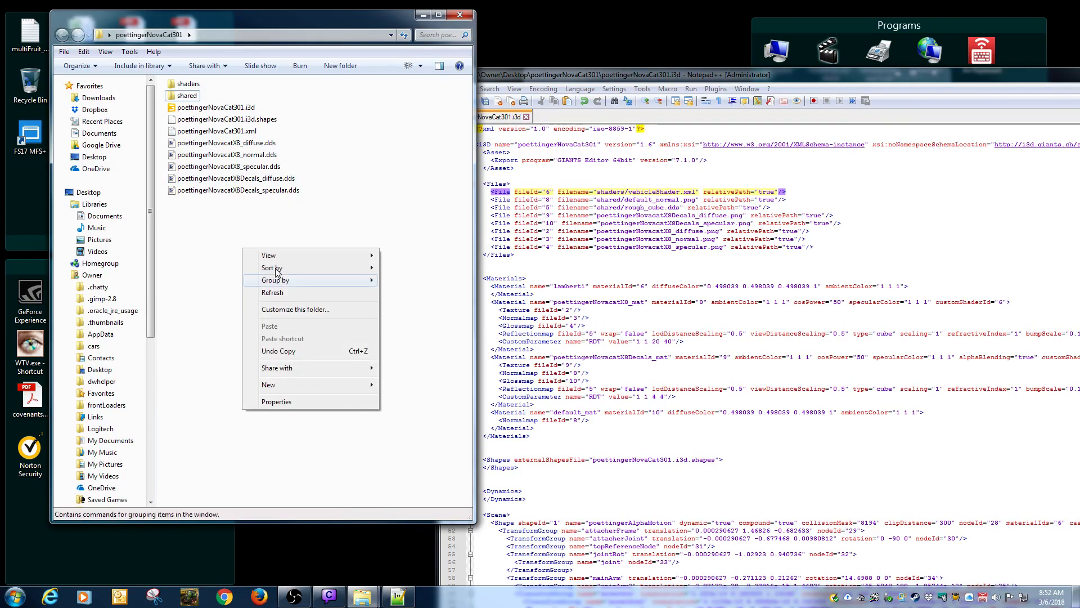
pyautogui.moveTo(348, 384)
pyautogui.click(396, 388)
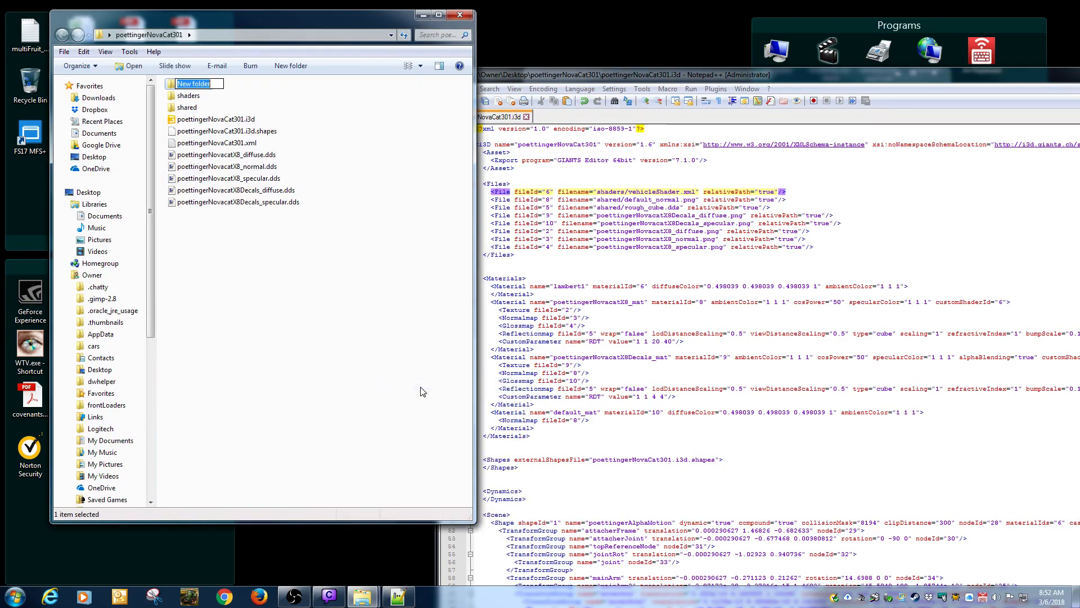
pyautogui.write('textures')
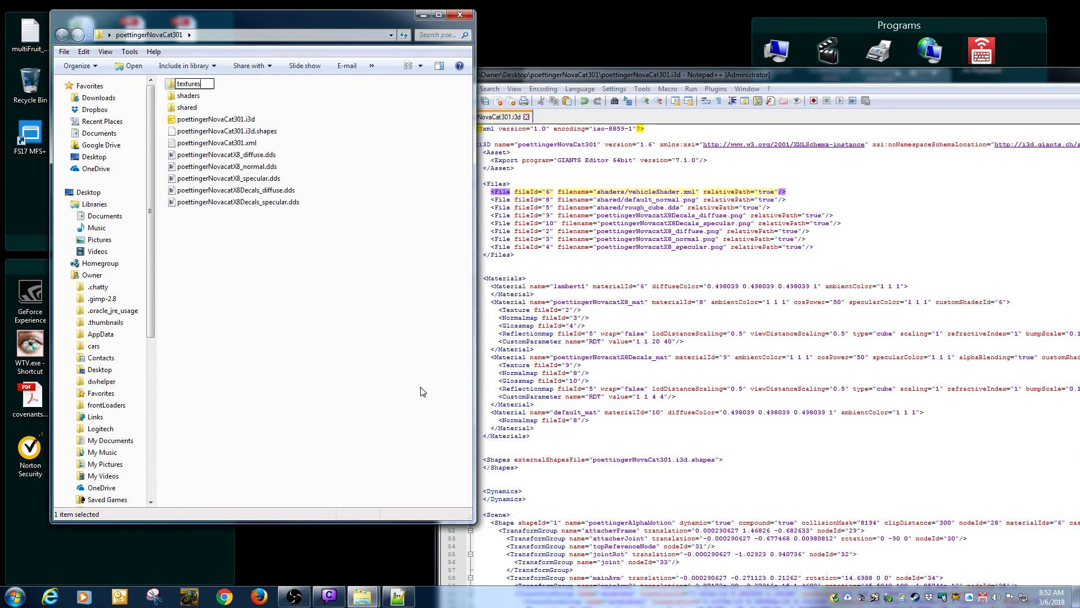
pyautogui.press('Return')
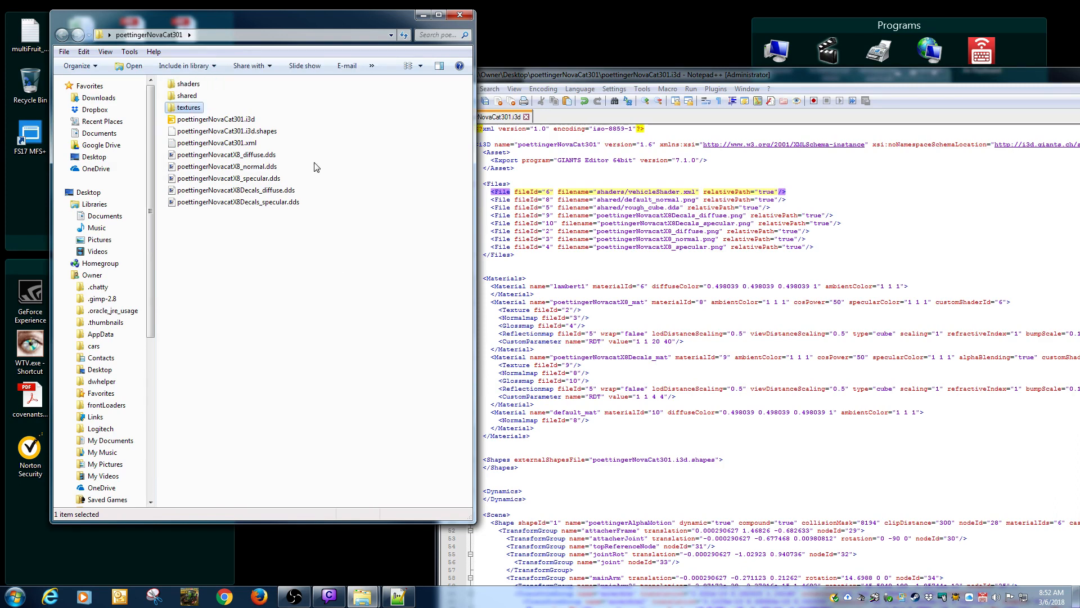
# Move the five poettingerNovacatX8 diffuse, normal, specular and decal .dds files into the textures folder.
pyautogui.click(226, 157)
pyautogui.keyDown('shift'); pyautogui.click(230, 201); pyautogui.keyUp('shift')
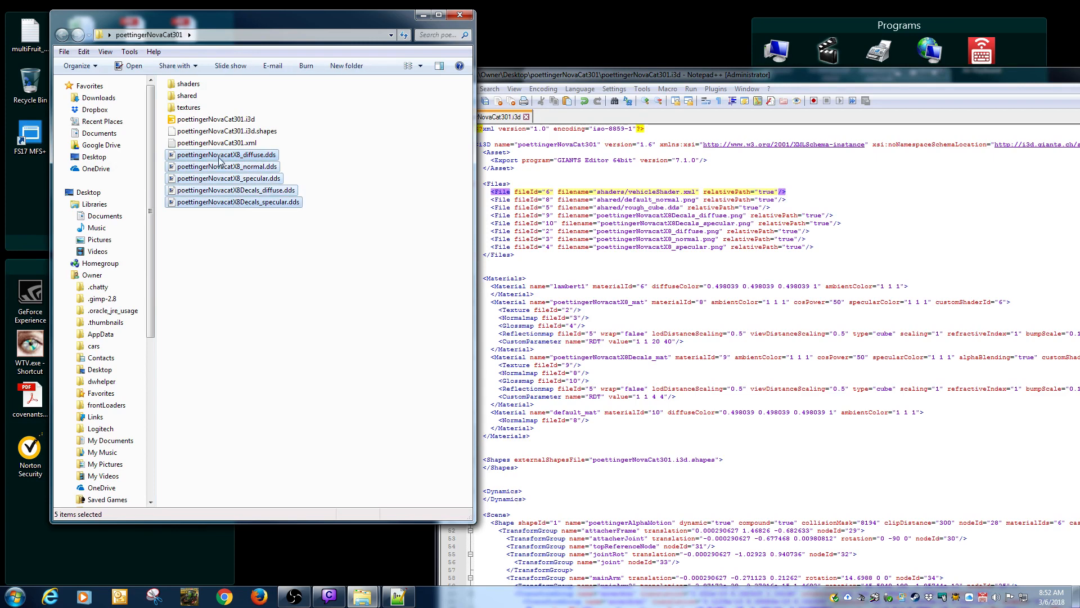
pyautogui.moveTo(217, 155); pyautogui.dragTo(189, 107)
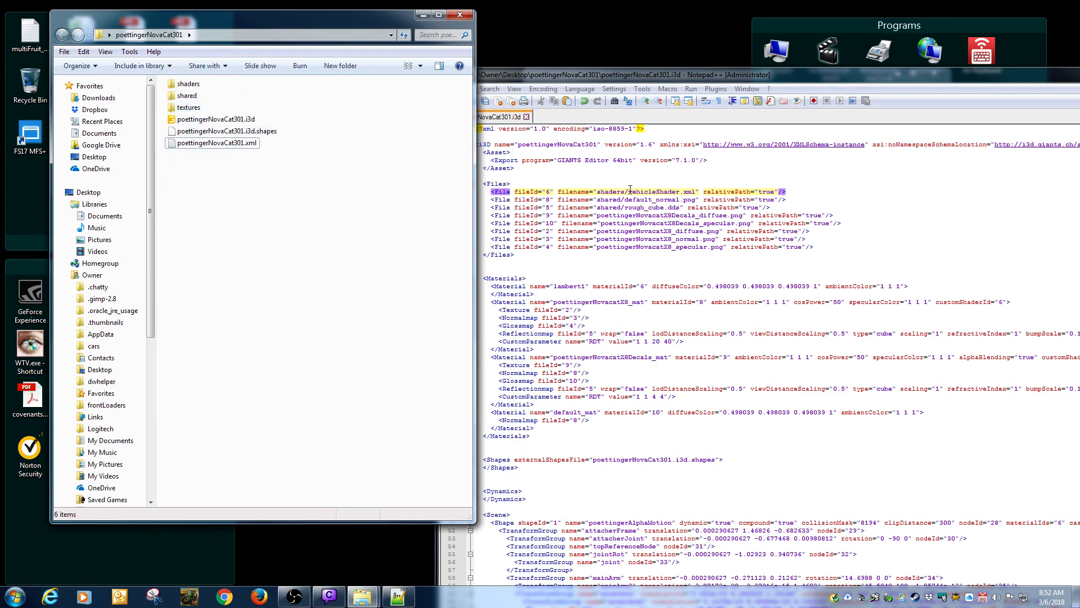
# Copy the textures folder's name and prefix the poettingerNovacatX8Decals_diffuse.png path in the i3d file with textures/.
pyautogui.click(194, 108)
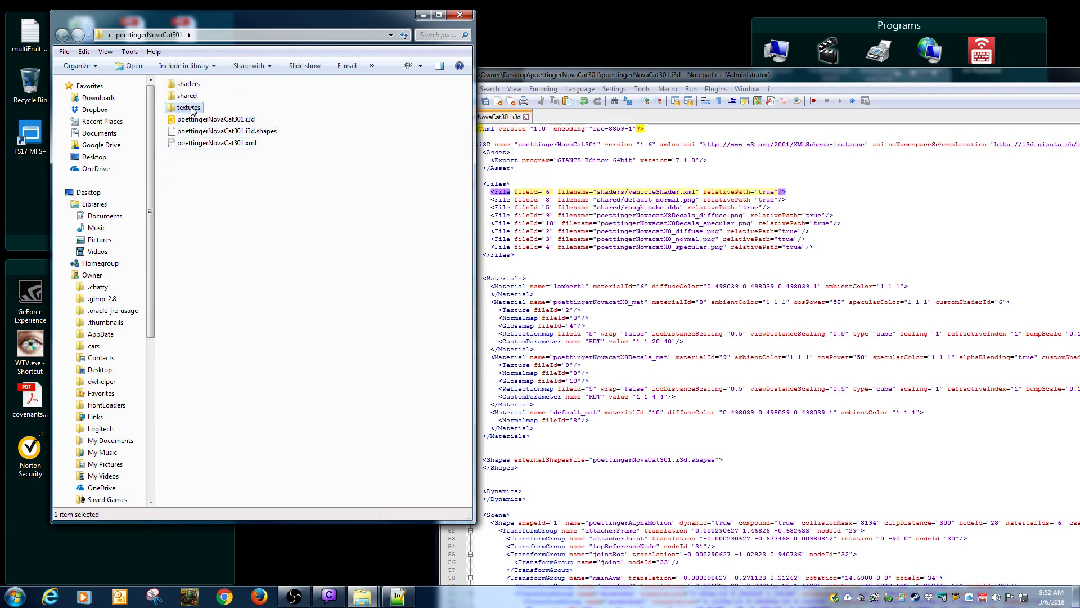
pyautogui.click(193, 112)
pyautogui.rightClick(189, 108)
pyautogui.click(207, 143)
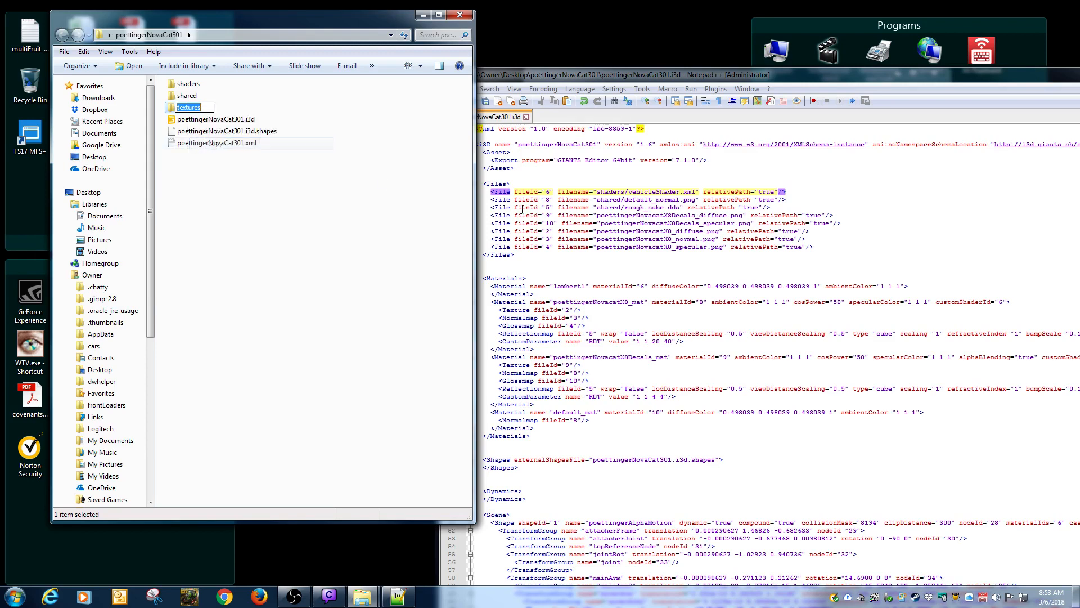
pyautogui.click(599, 217)
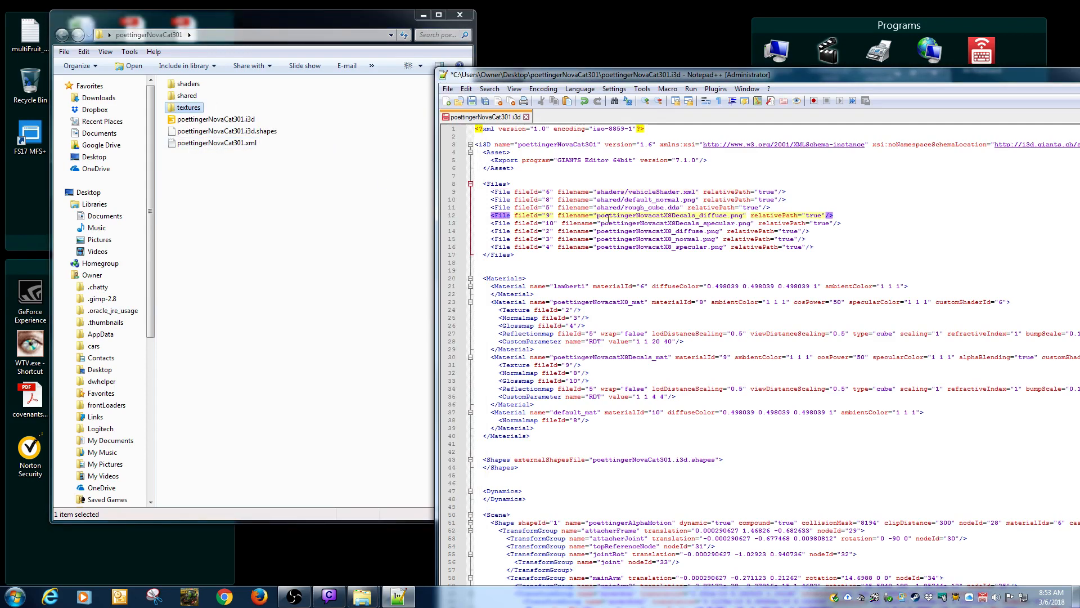
pyautogui.hotkey('ctrl', 'v')
pyautogui.write('/')
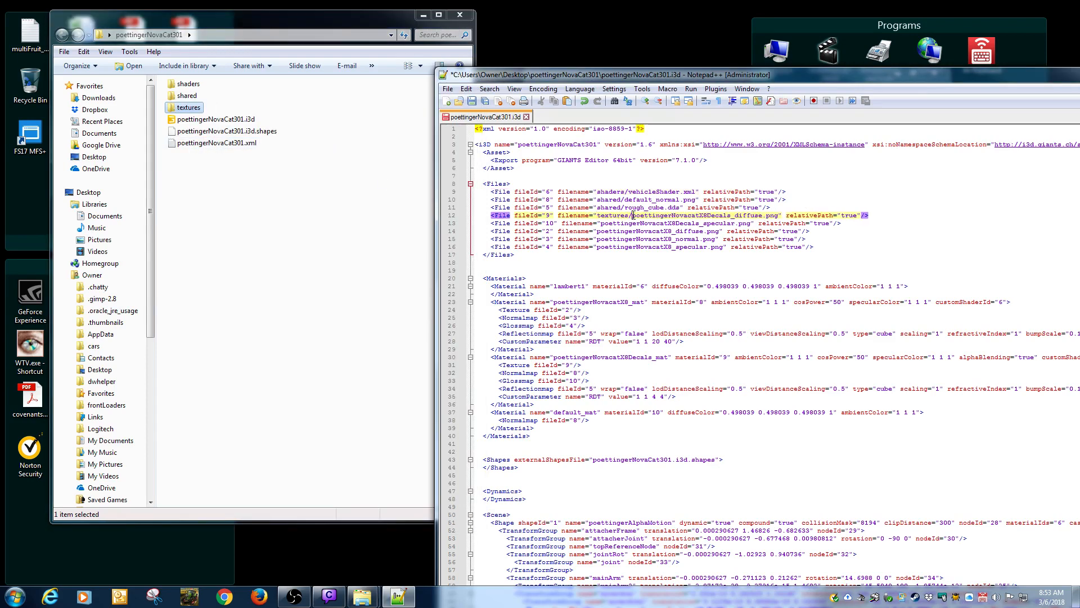
pyautogui.moveTo(617, 215); pyautogui.dragTo(597, 215)
pyautogui.hotkey('ctrl', 'z')
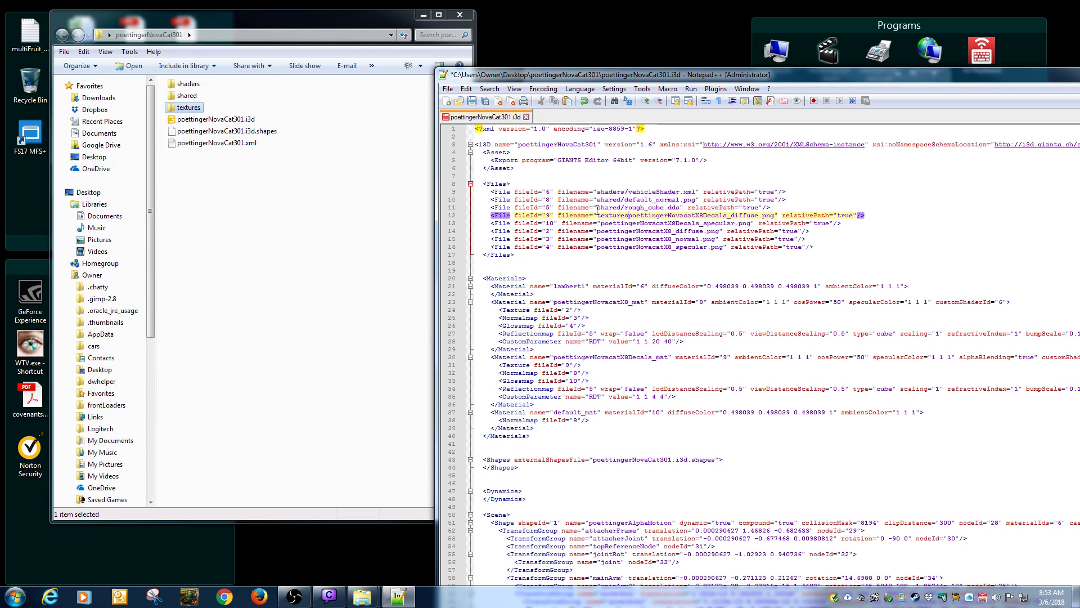
pyautogui.write('/')
# Copy the textures/ prefix to the start of the poettingerNovacatX8Decals_specular.png path.
pyautogui.moveTo(632, 215); pyautogui.dragTo(598, 214)
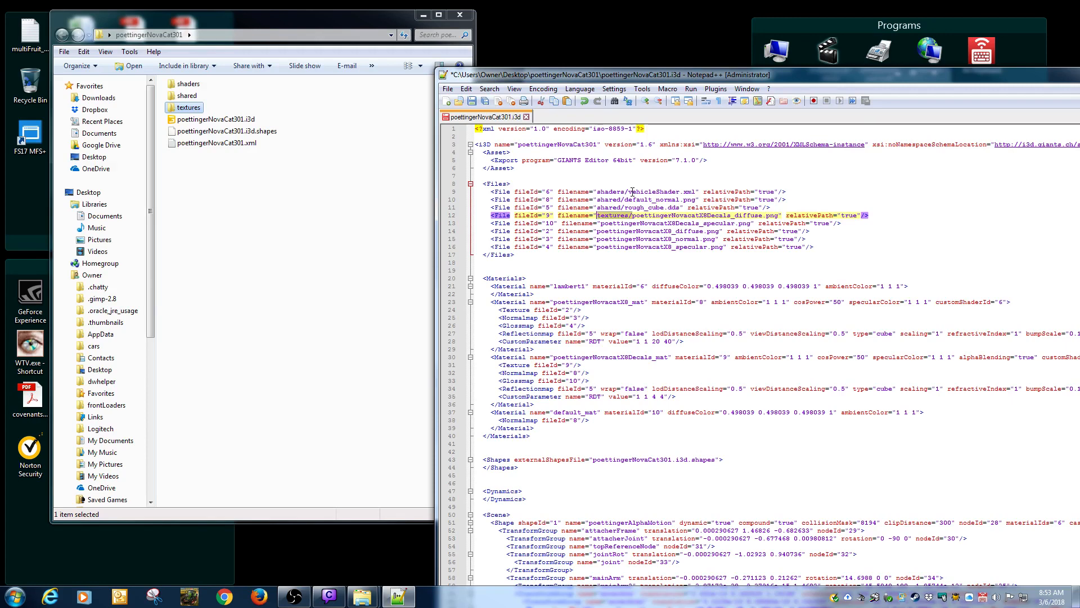
pyautogui.click(600, 223)
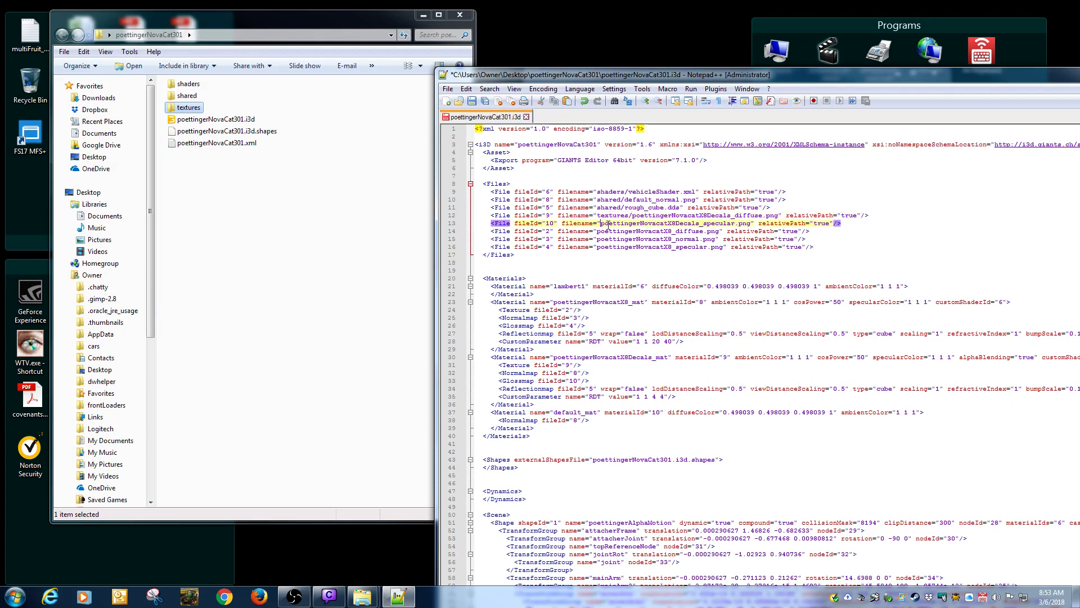
pyautogui.hotkey('ctrl', 'v')
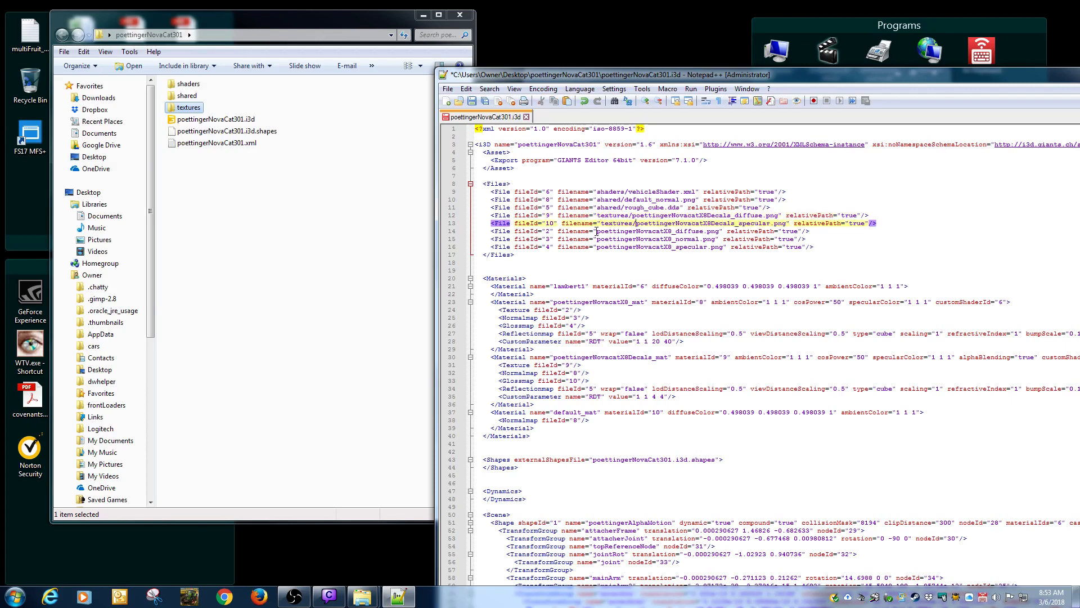
# Insert textures/ before the poettingerNovacatX8 diffuse, normal and specular .png filenames at once with a column selection.
pyautogui.click(597, 231)
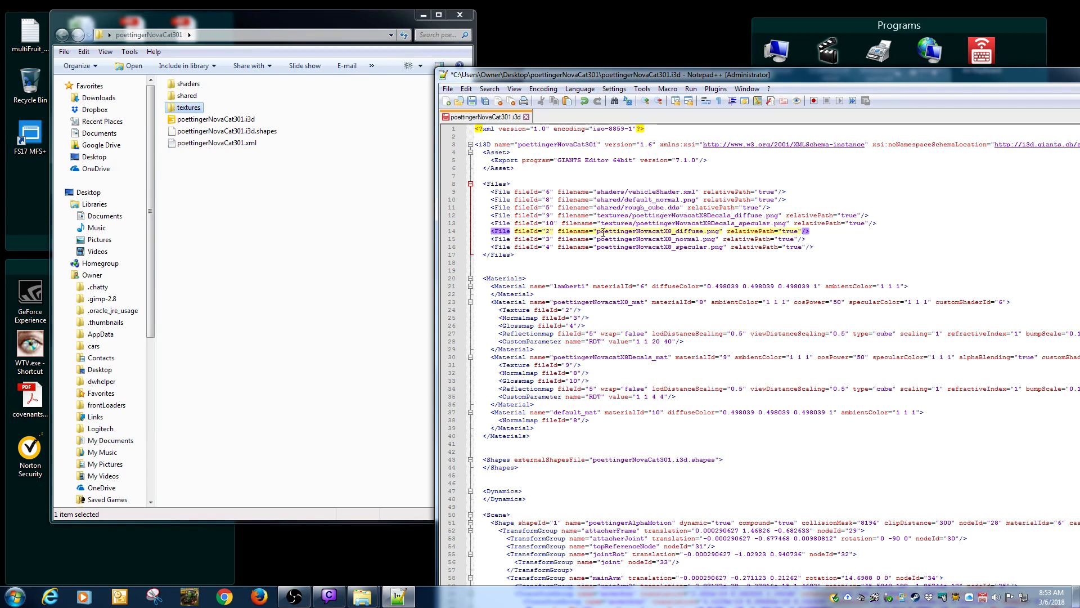
pyautogui.click(597, 247)
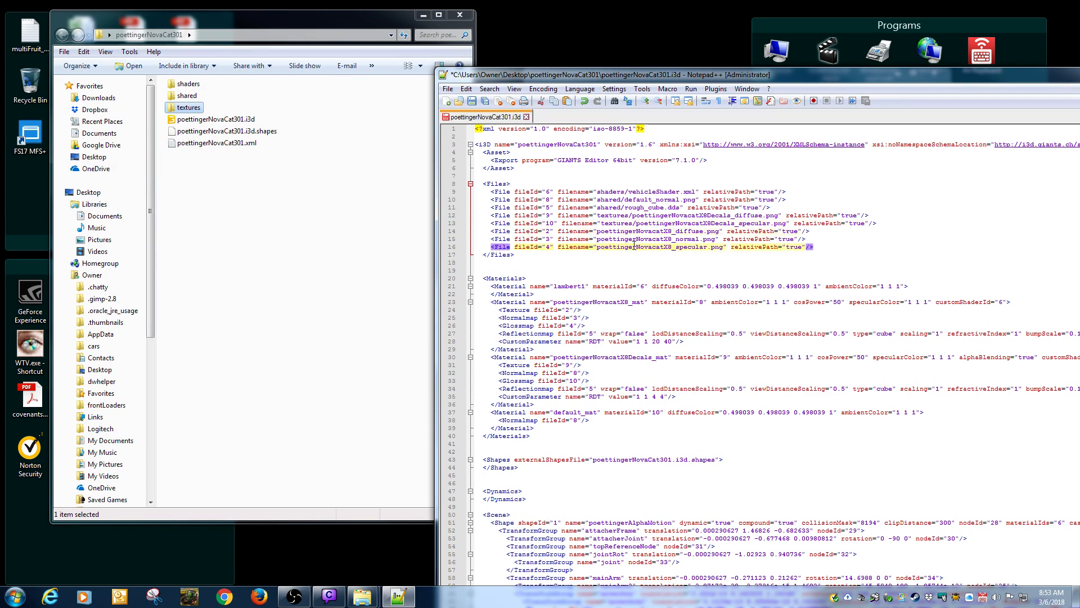
pyautogui.hotkey('alt', 'shift', 'Up')
pyautogui.press('Up')
pyautogui.hotkey('ctrl', 'v')
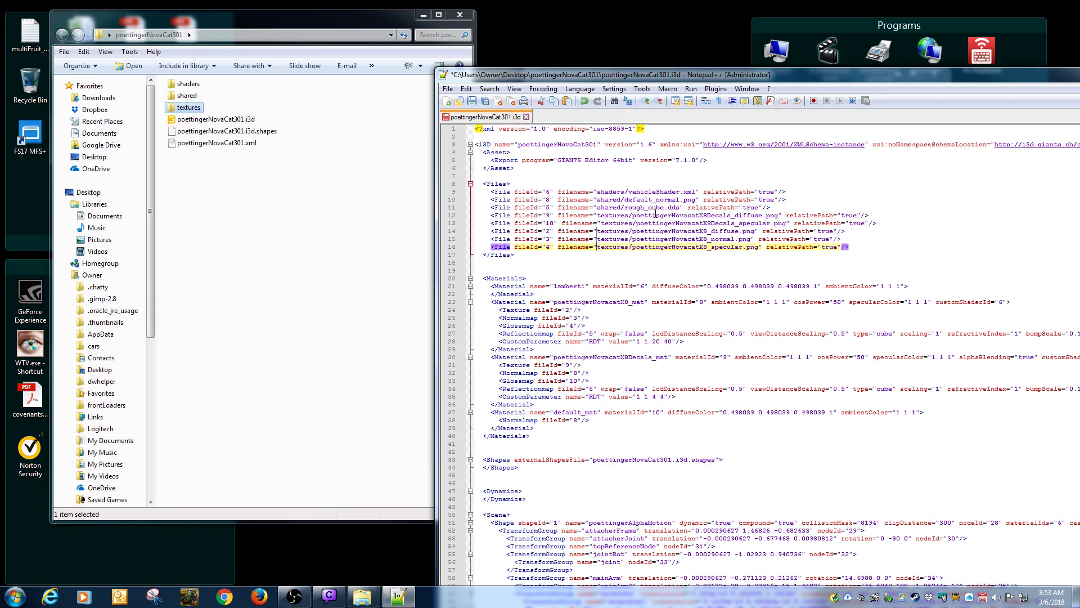
# Save and close poettingerNovaCat301.i3d, and quit Notepad++.
pyautogui.click(472, 101)
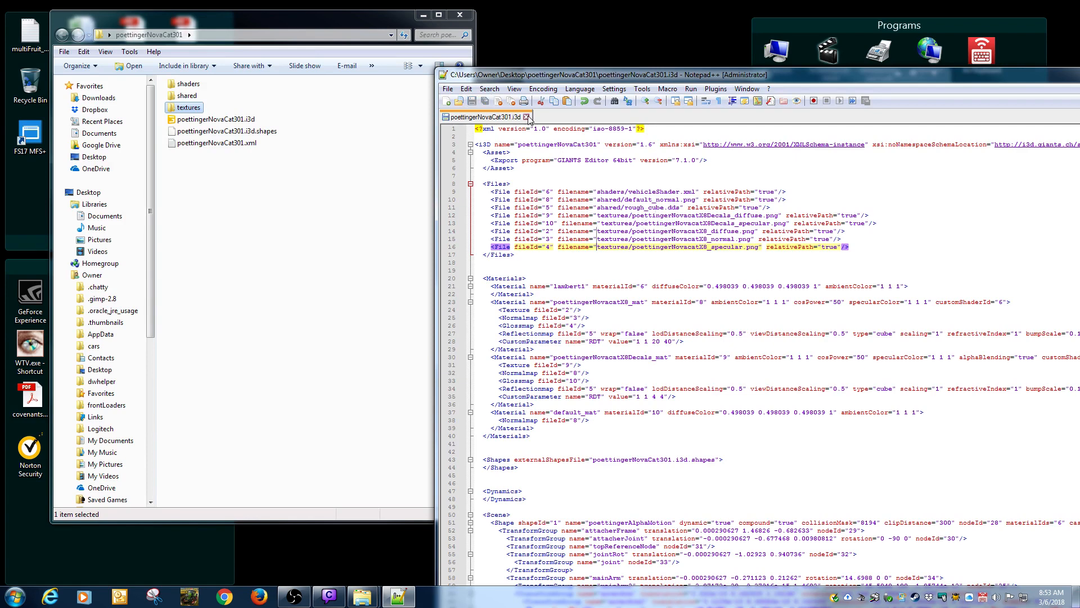
pyautogui.click(527, 116)
pyautogui.rightClick(600, 80)
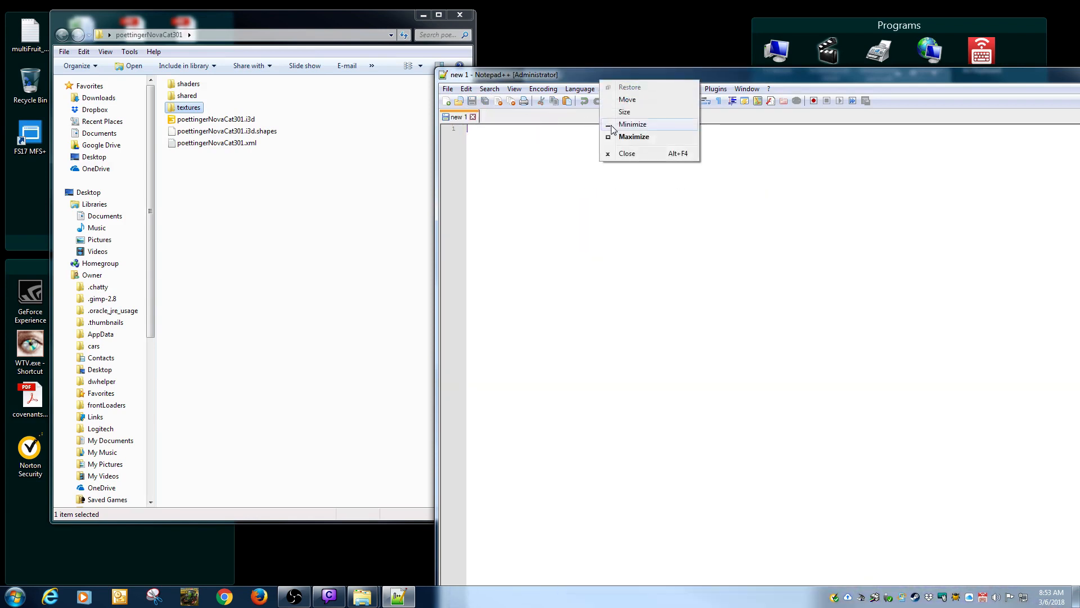
pyautogui.click(622, 156)
# Open poettingerNovaCat301.i3d in GIANTS Editor to check the console for loading errors, and close the editor.
pyautogui.click(306, 135)
pyautogui.doubleClick(225, 119)
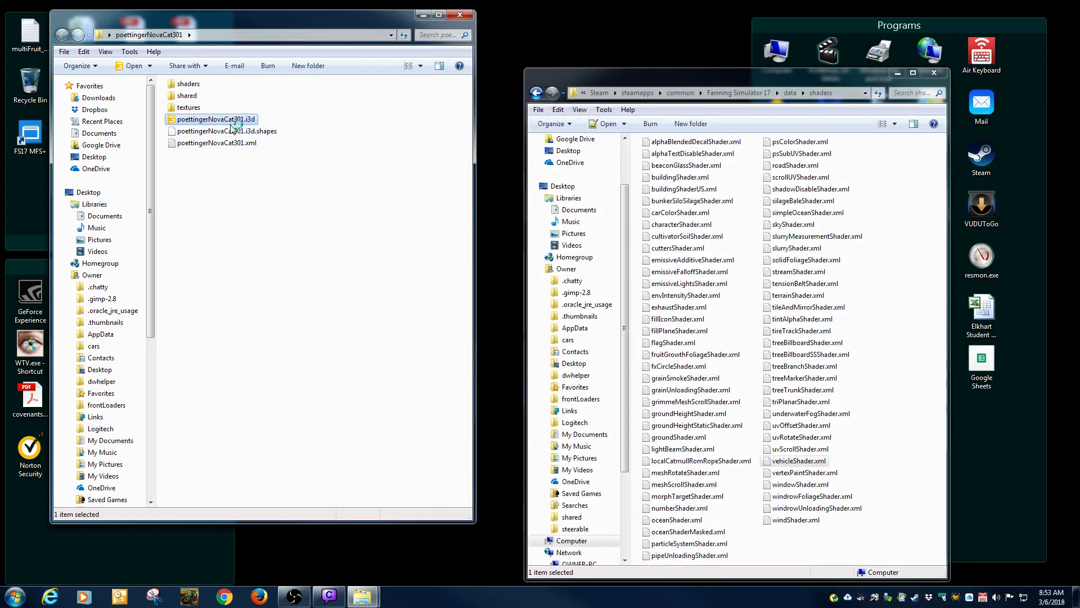
pyautogui.doubleClick(409, 270)
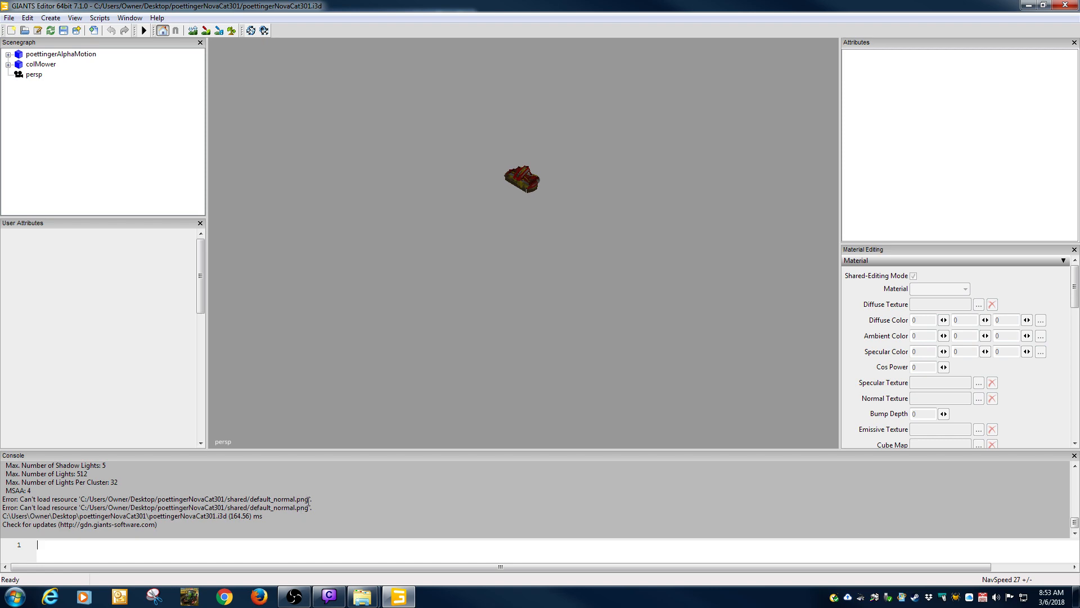
pyautogui.click(1063, 5)
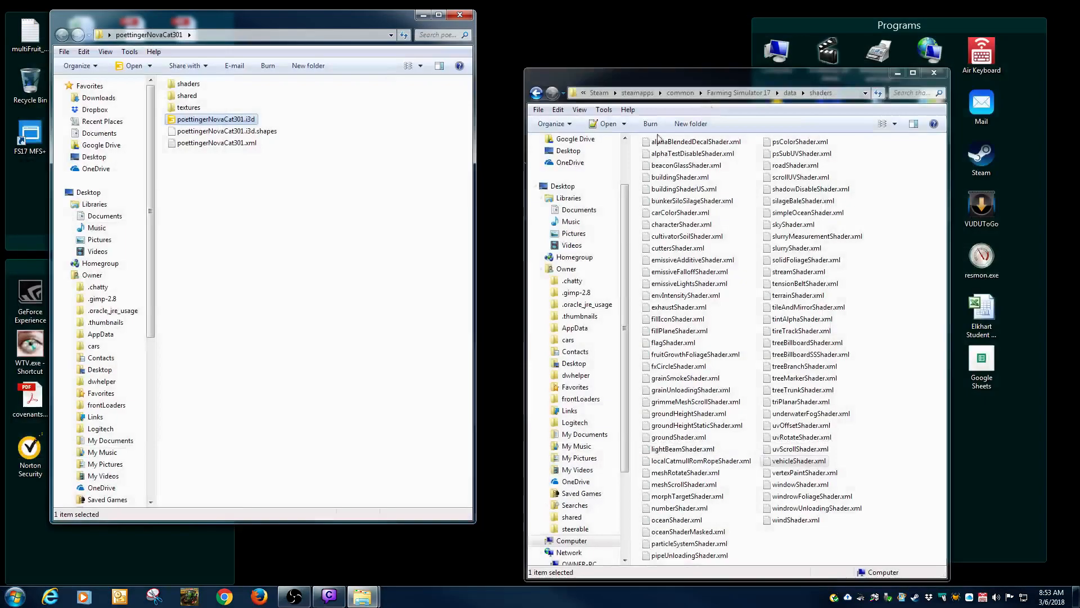
# Check which files the mod's shared folder contains, and return to the poettingerNovaCat301 folder.
pyautogui.doubleClick(187, 95)
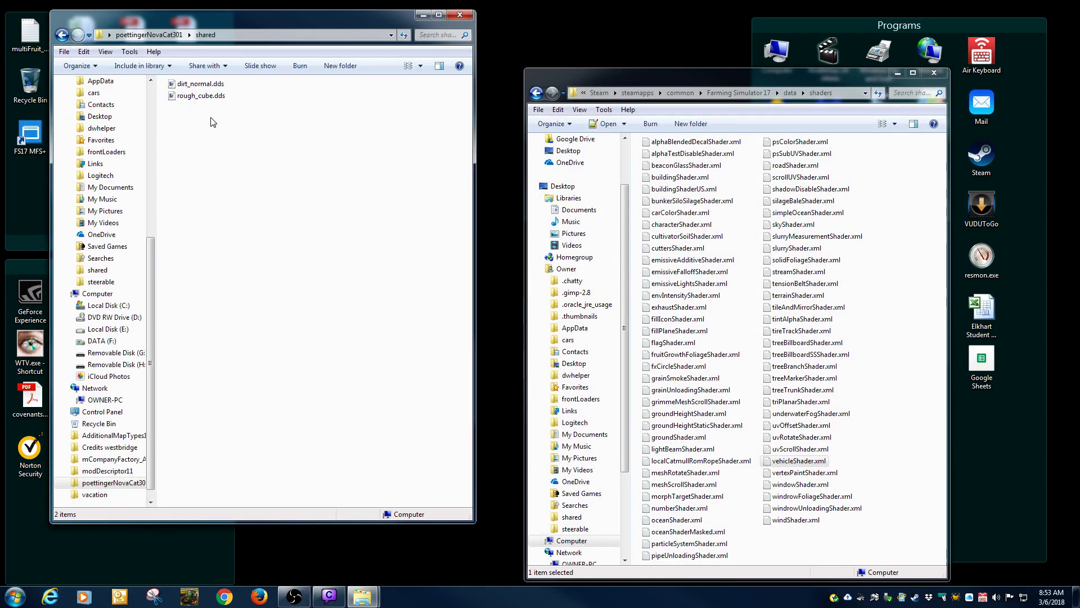
pyautogui.click(691, 272)
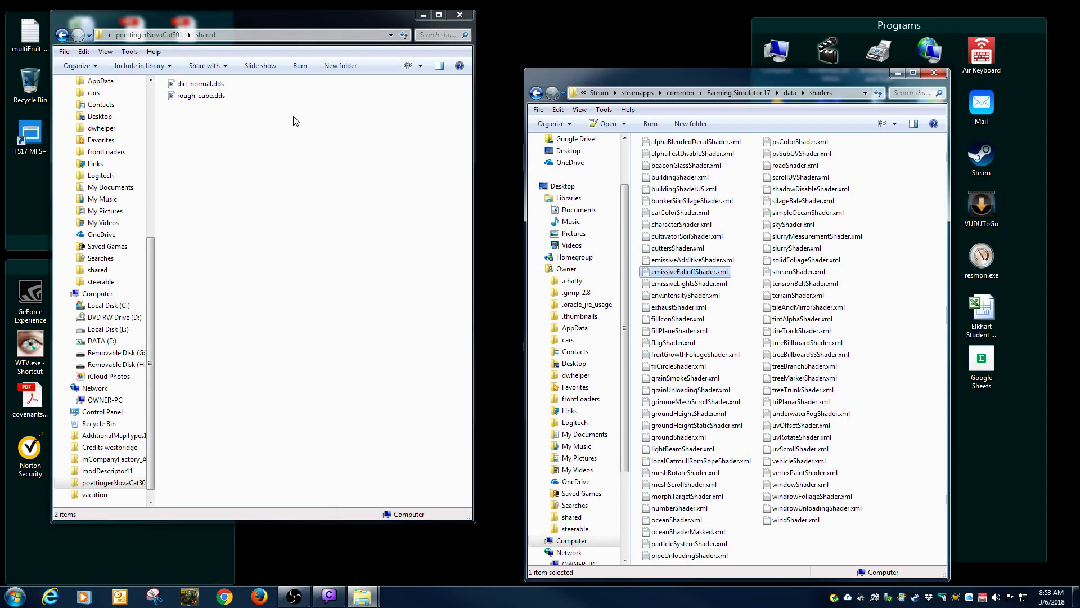
pyautogui.click(62, 35)
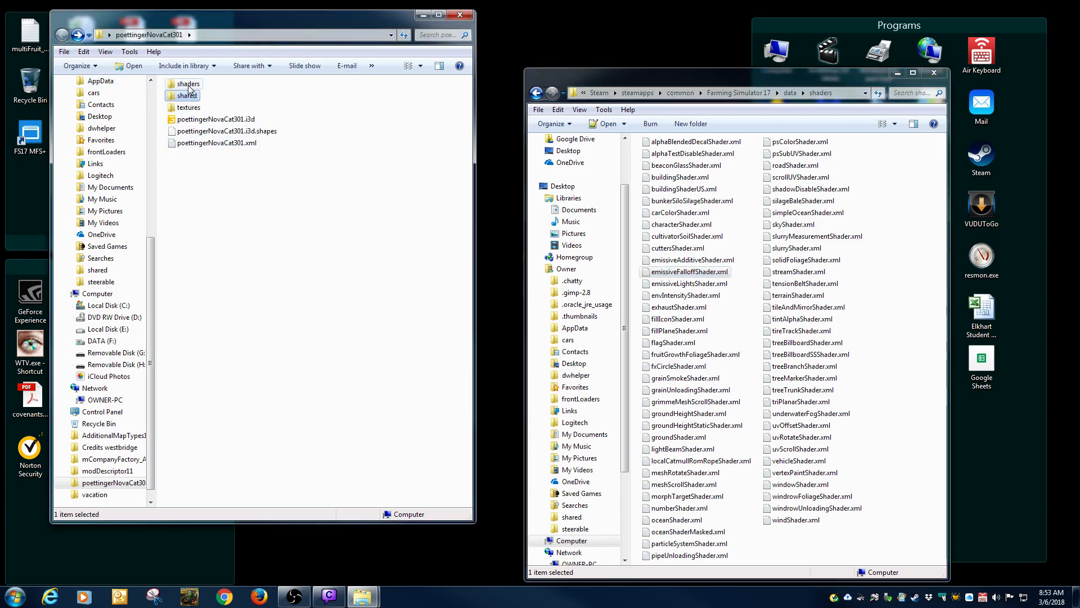
# Open the mod's vehicleShader.xml in Notepad++ and check its dirt_normal texture reference against the files in the shared folder.
pyautogui.doubleClick(189, 87)
pyautogui.doubleClick(203, 84)
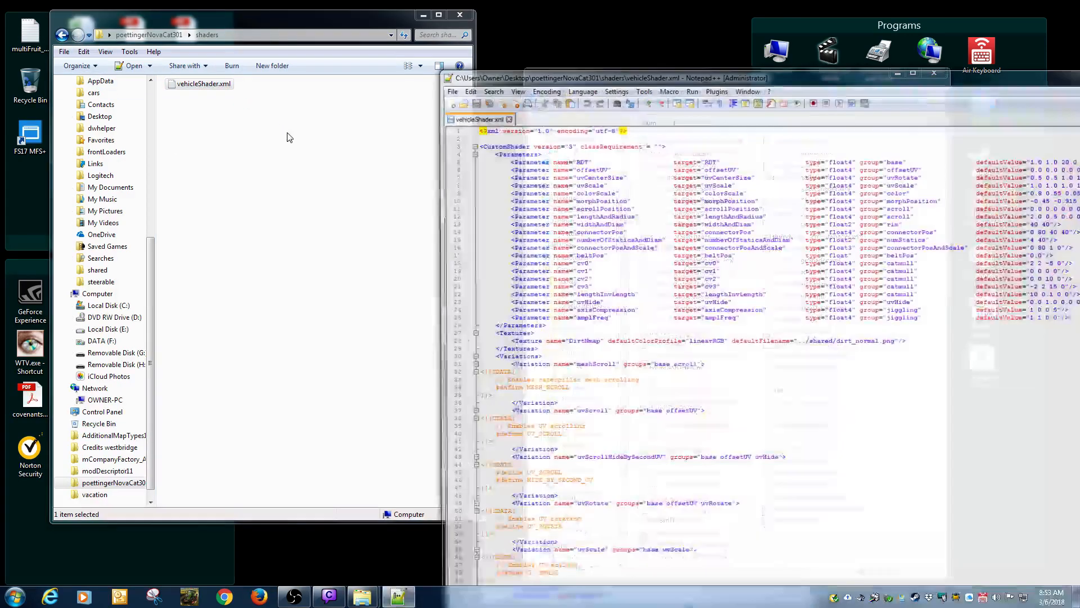
pyautogui.click(823, 342)
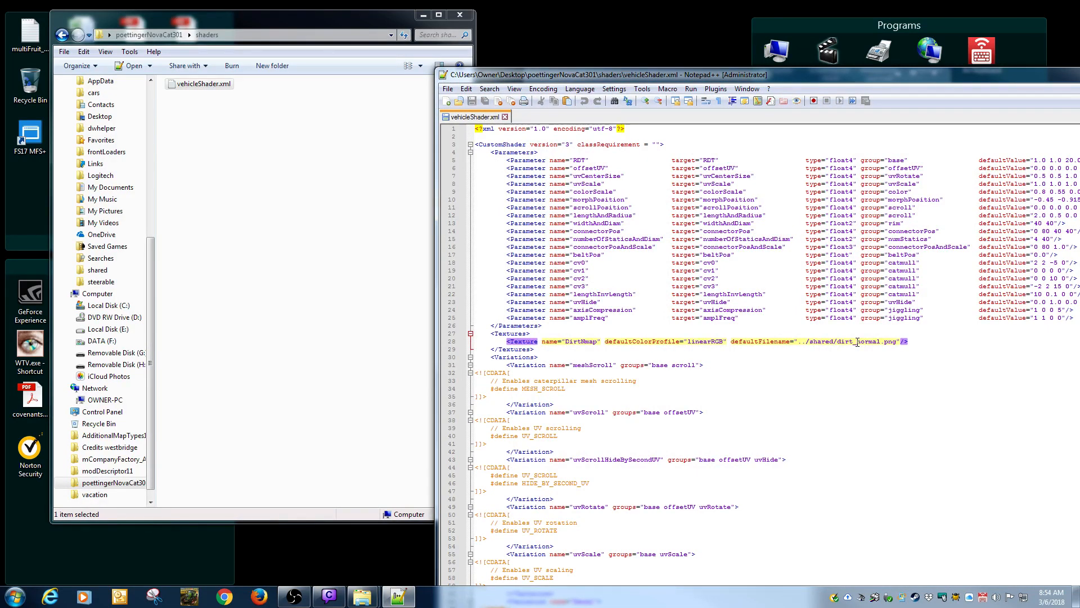
pyautogui.click(62, 34)
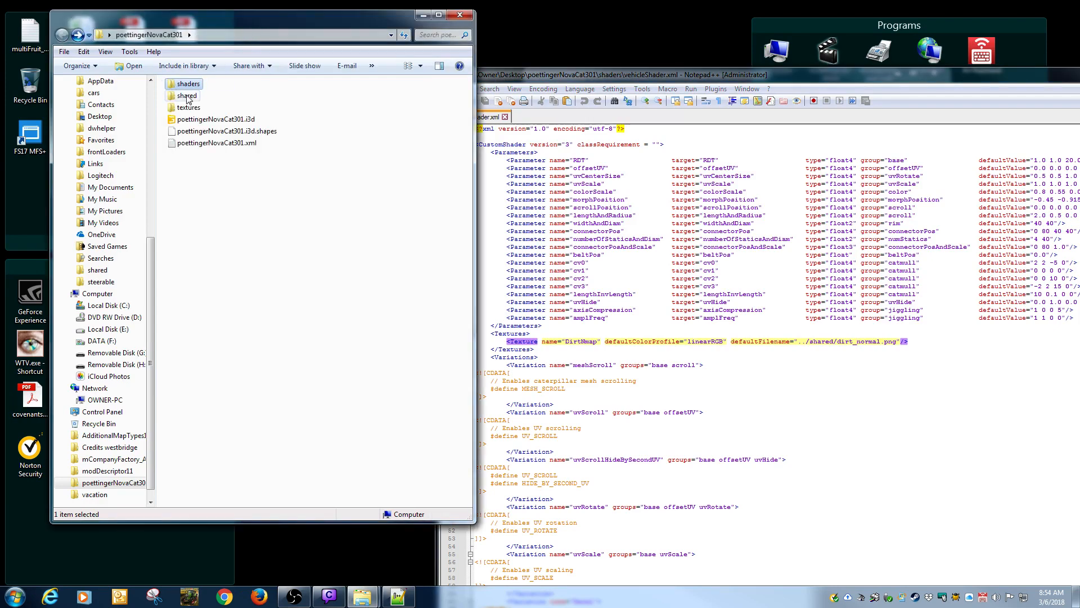
pyautogui.doubleClick(187, 95)
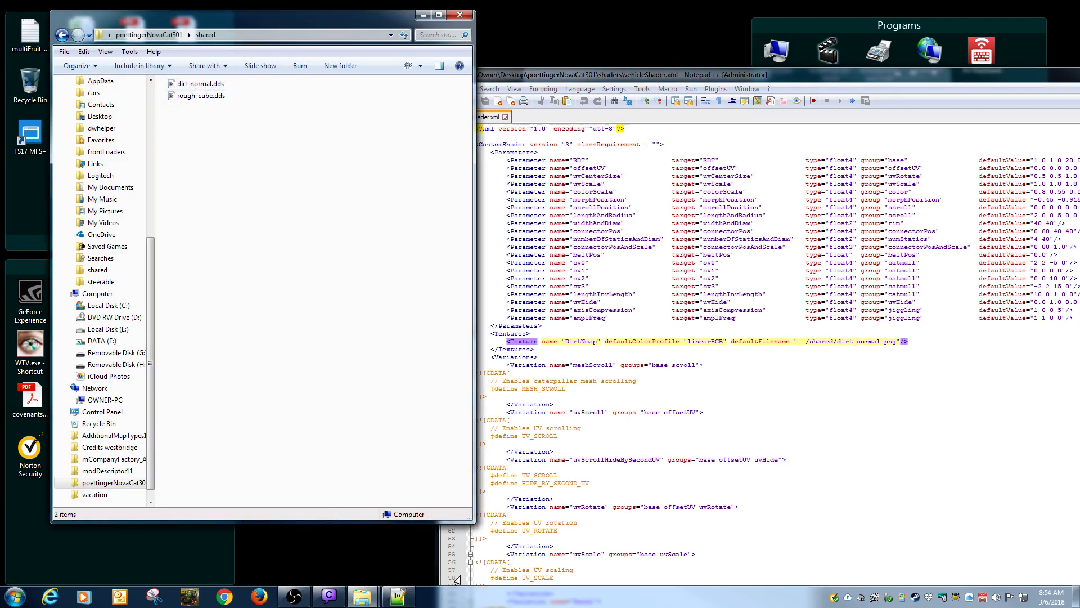
pyautogui.click(400, 598)
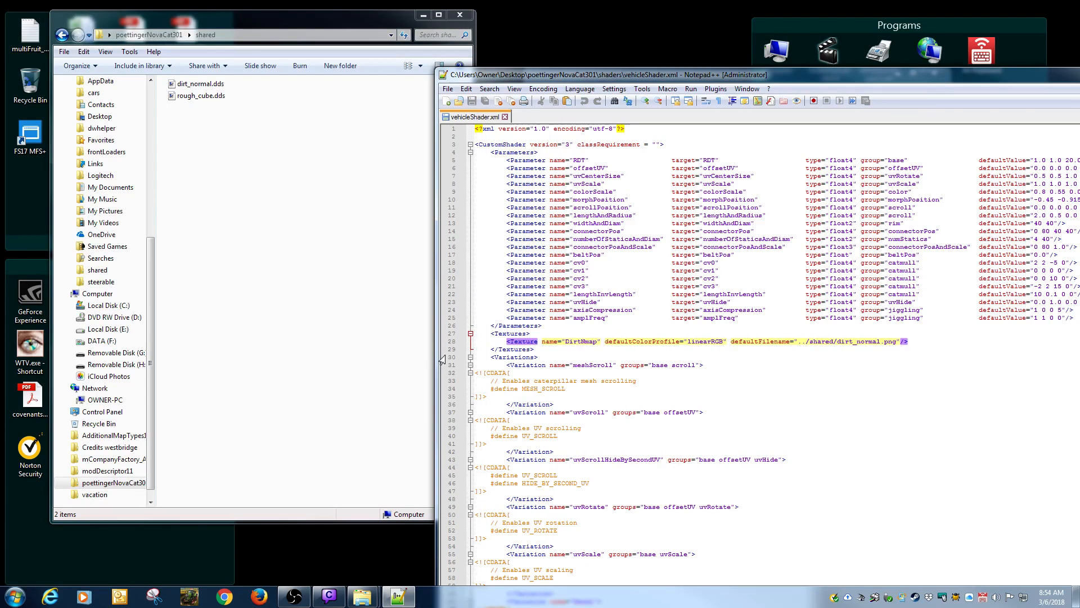
# Open poettingerNovaCat301.i3d in Notepad++ and check whether the mod's shared folder contains the default_normal file it references.
pyautogui.click(62, 34)
pyautogui.rightClick(192, 119)
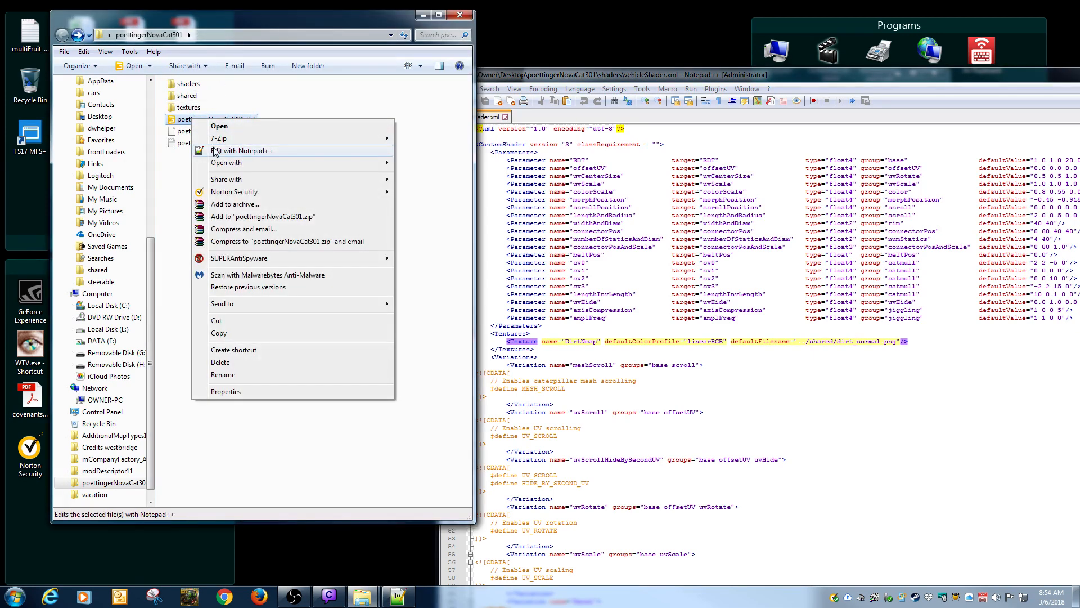
pyautogui.click(215, 151)
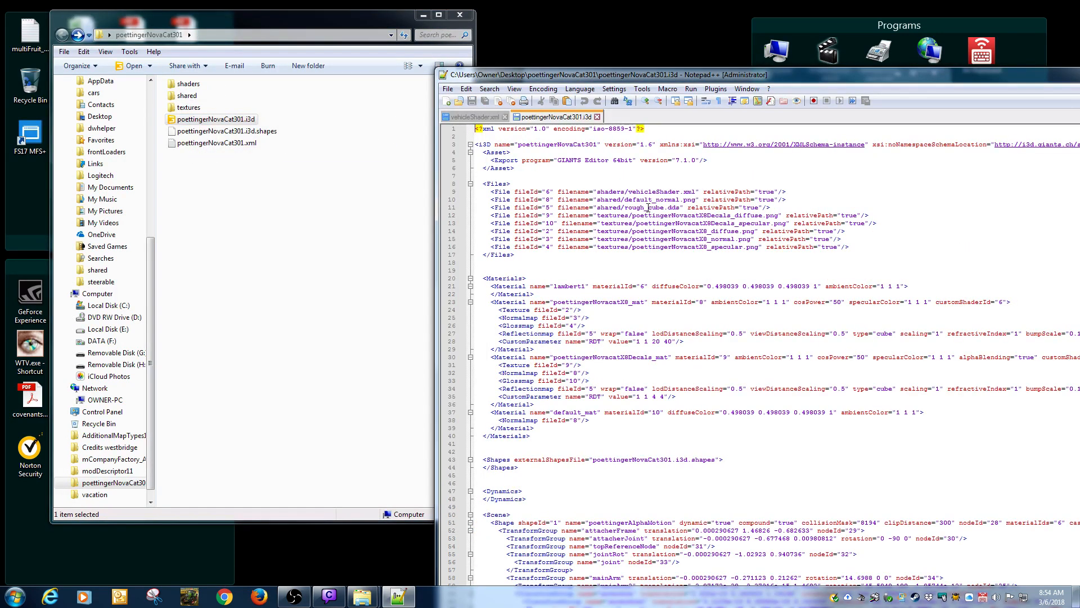
pyautogui.moveTo(633, 199); pyautogui.dragTo(656, 199)
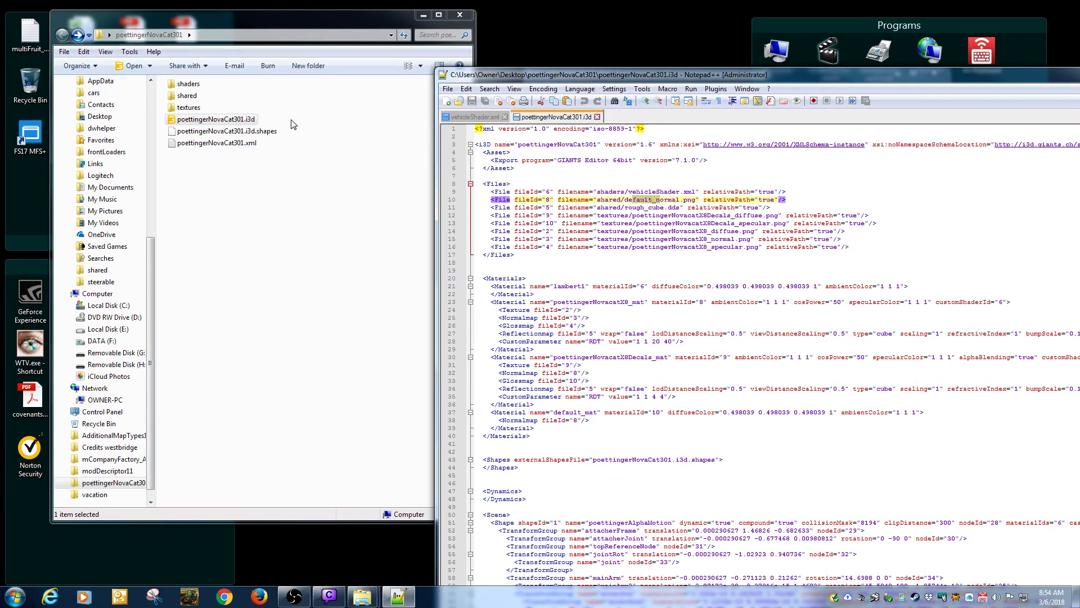
pyautogui.doubleClick(187, 95)
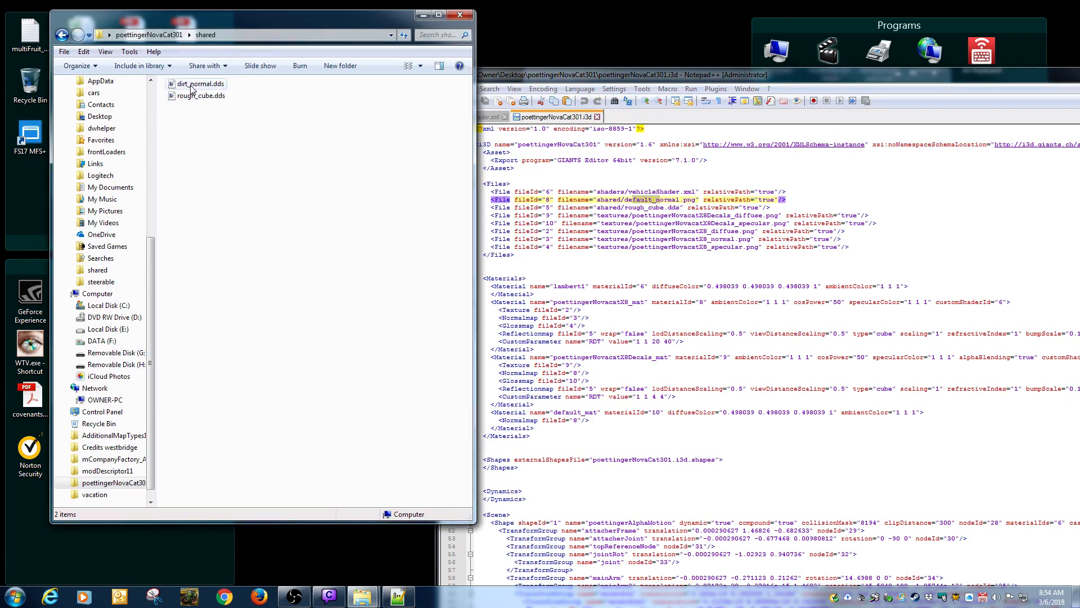
pyautogui.click(62, 35)
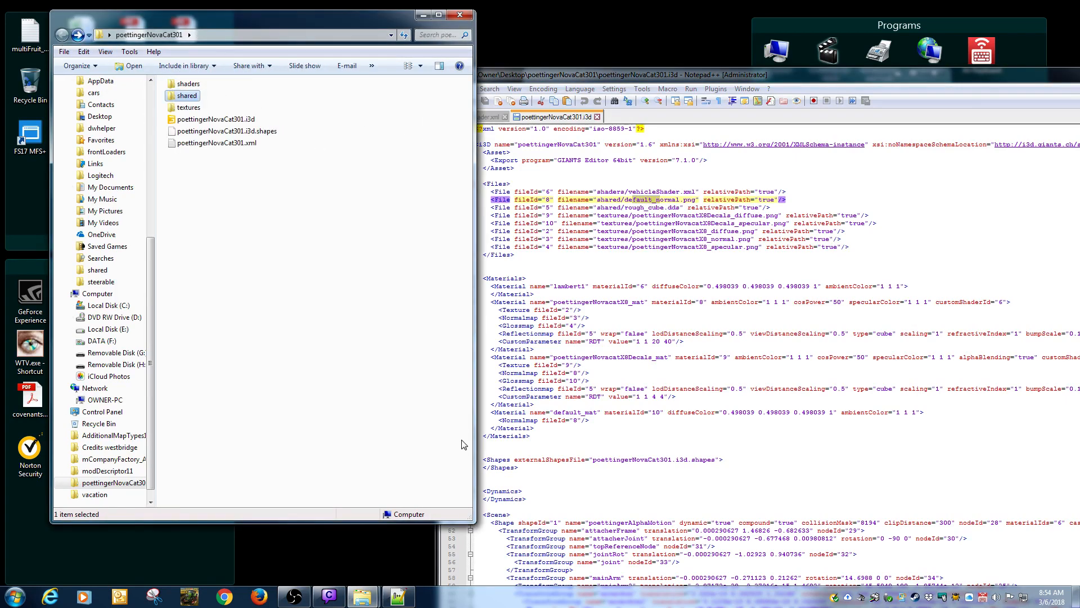
# Copy default_normal.dds from the game's data/shared folder into the mod's shared folder, and return to the poettingerNovaCat301 folder.
pyautogui.moveTo(362, 597)
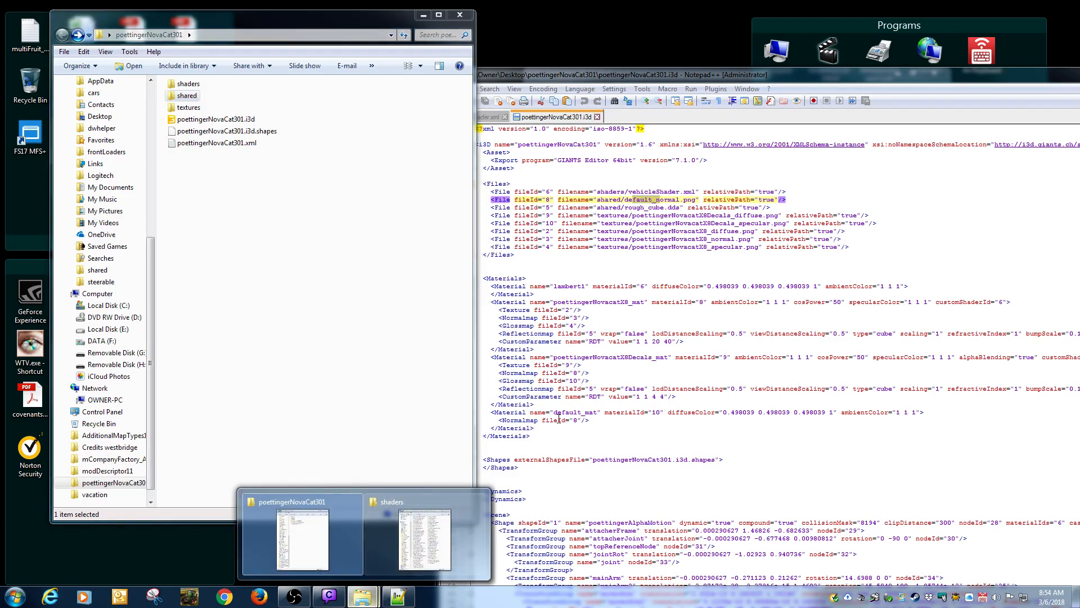
pyautogui.click(407, 501)
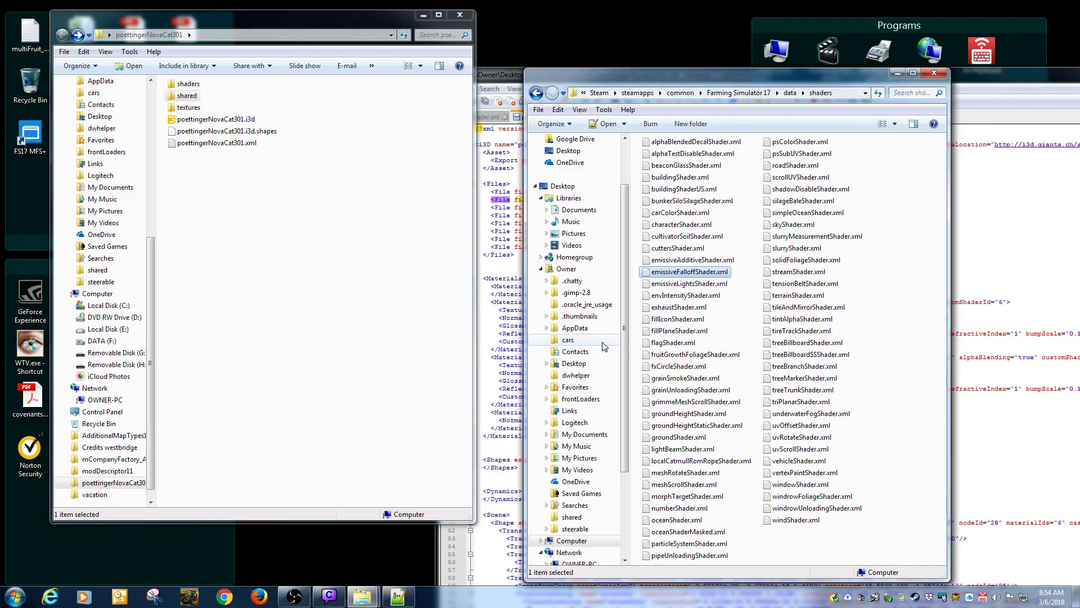
pyautogui.click(790, 93)
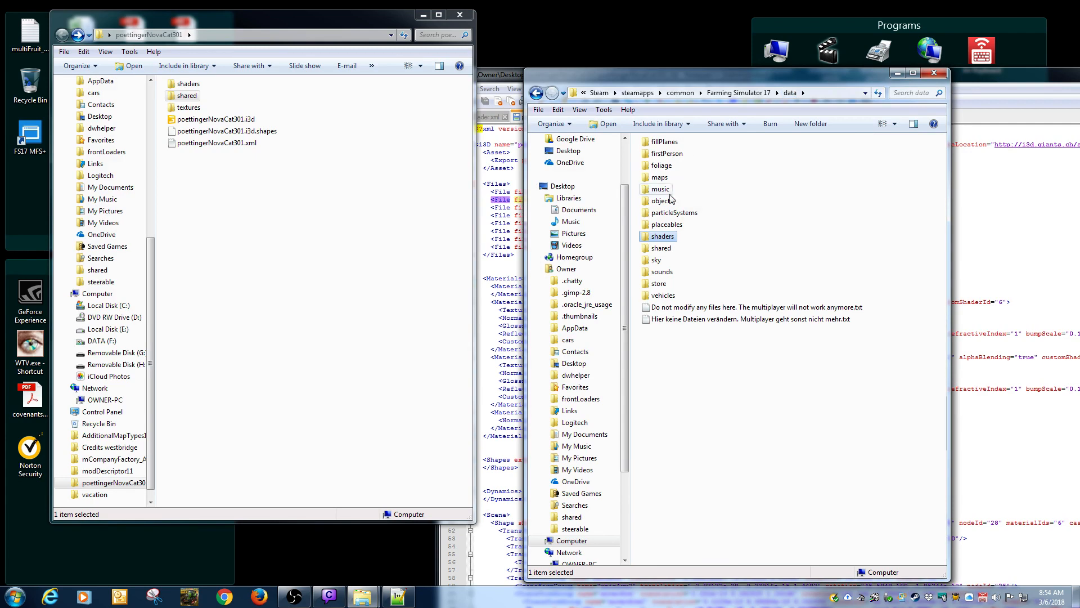
pyautogui.doubleClick(661, 248)
pyautogui.click(678, 355)
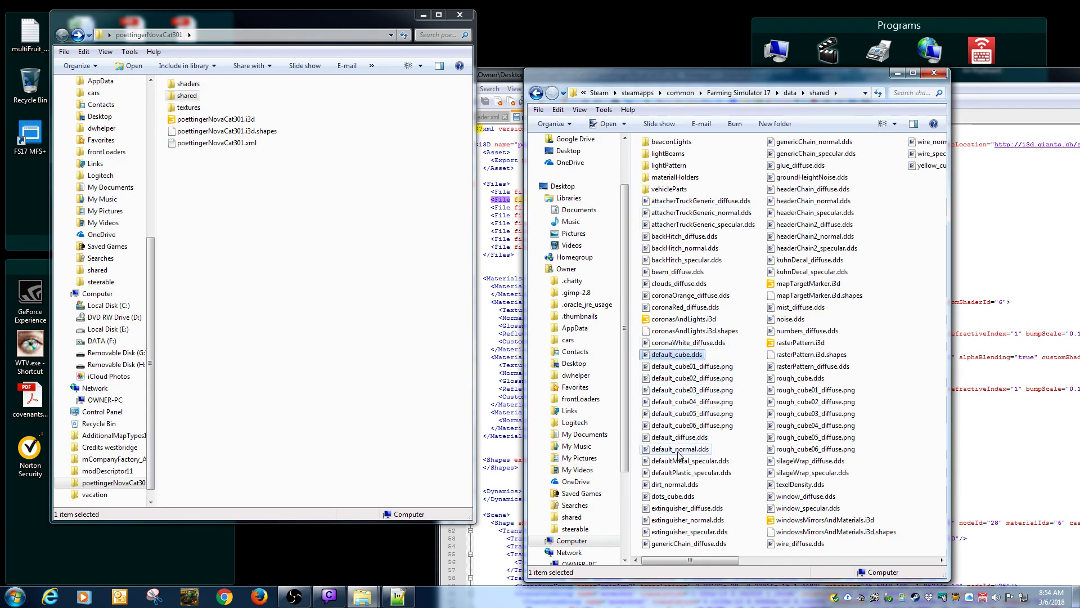
pyautogui.click(704, 449)
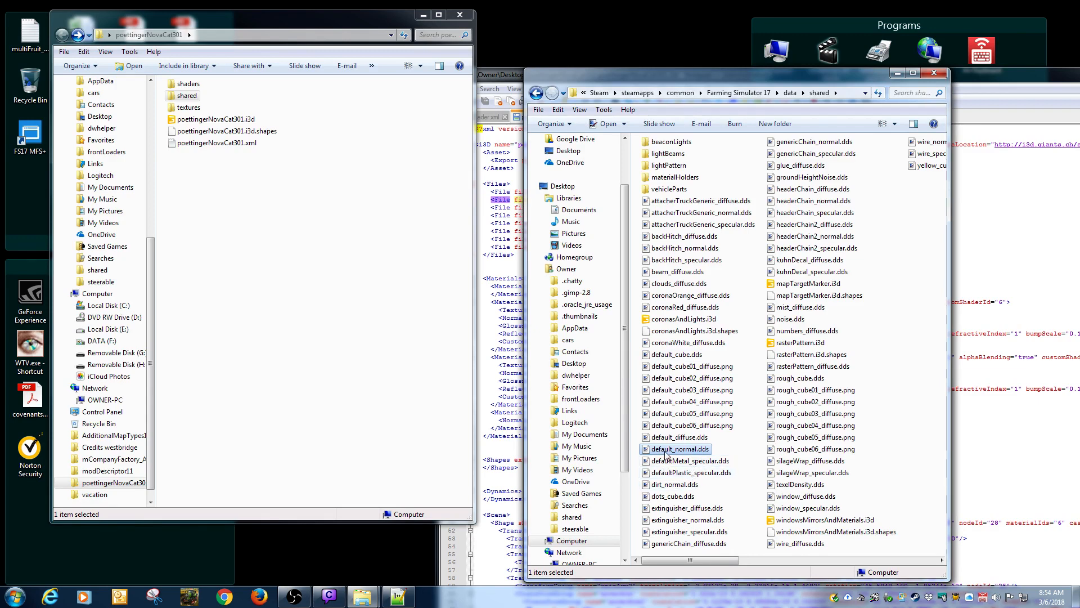
pyautogui.moveTo(665, 453); pyautogui.dragTo(187, 97)
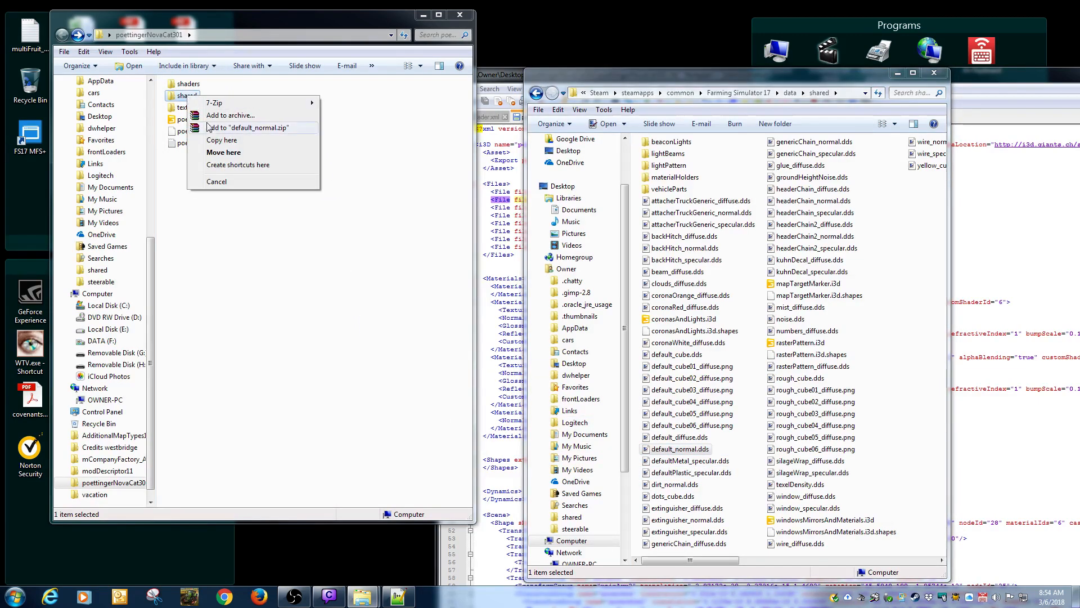
pyautogui.click(214, 140)
pyautogui.doubleClick(179, 101)
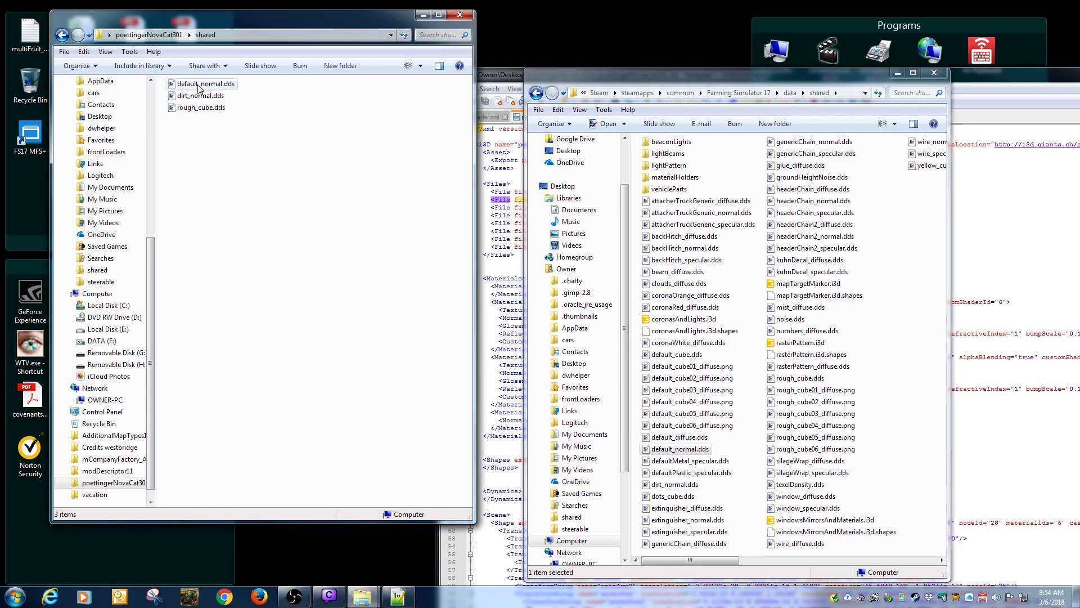
pyautogui.click(62, 34)
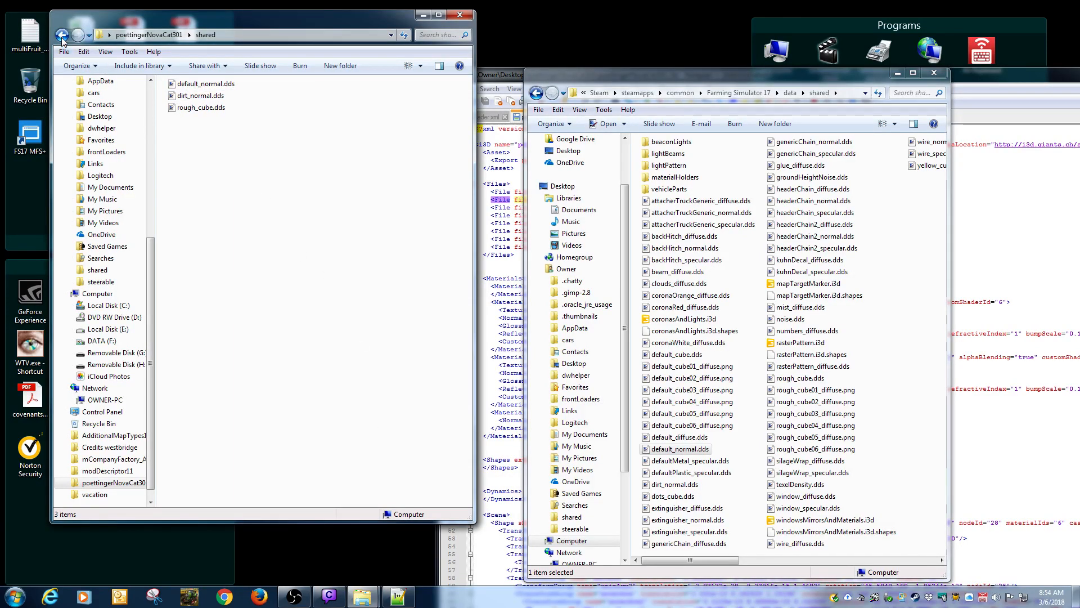
# Close the game's shared folder window, then close both open files and quit Notepad++.
pyautogui.click(929, 74)
pyautogui.moveTo(926, 78); pyautogui.dragTo(805, 48)
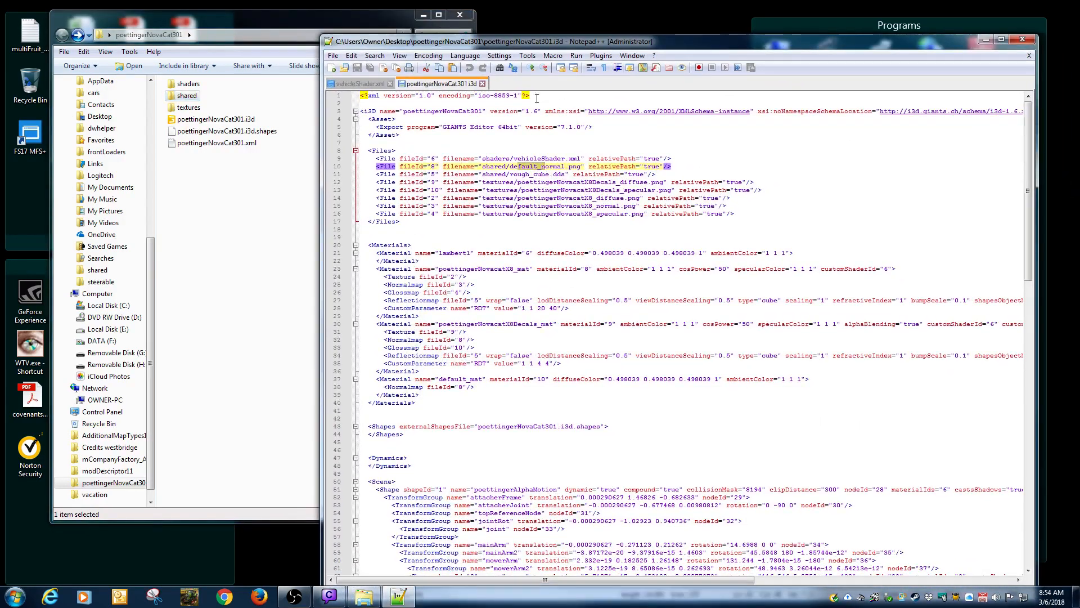
pyautogui.click(483, 84)
pyautogui.click(390, 84)
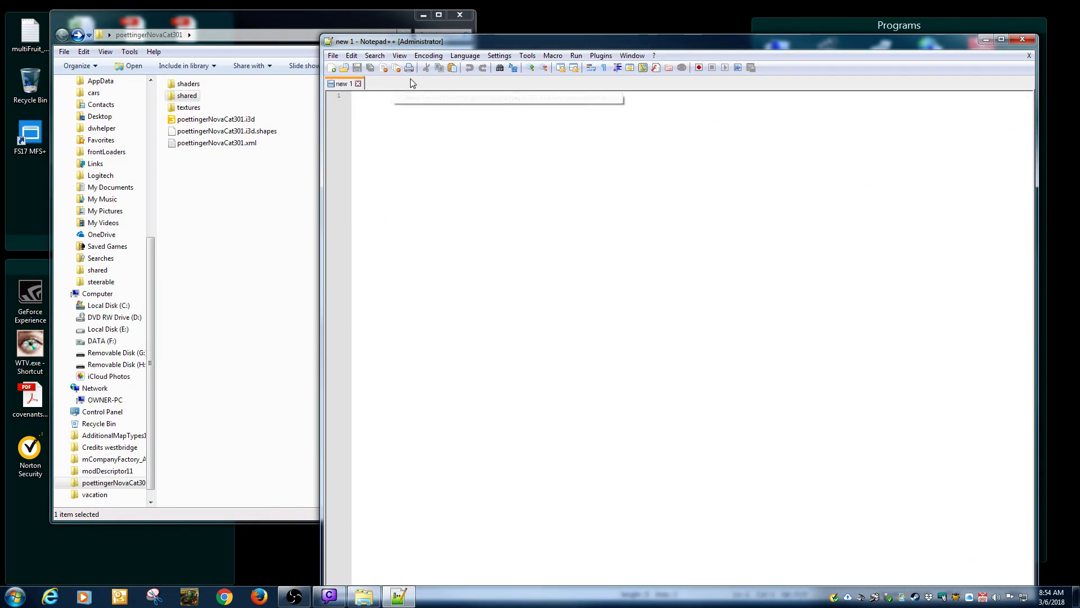
pyautogui.click(1022, 39)
pyautogui.click(307, 159)
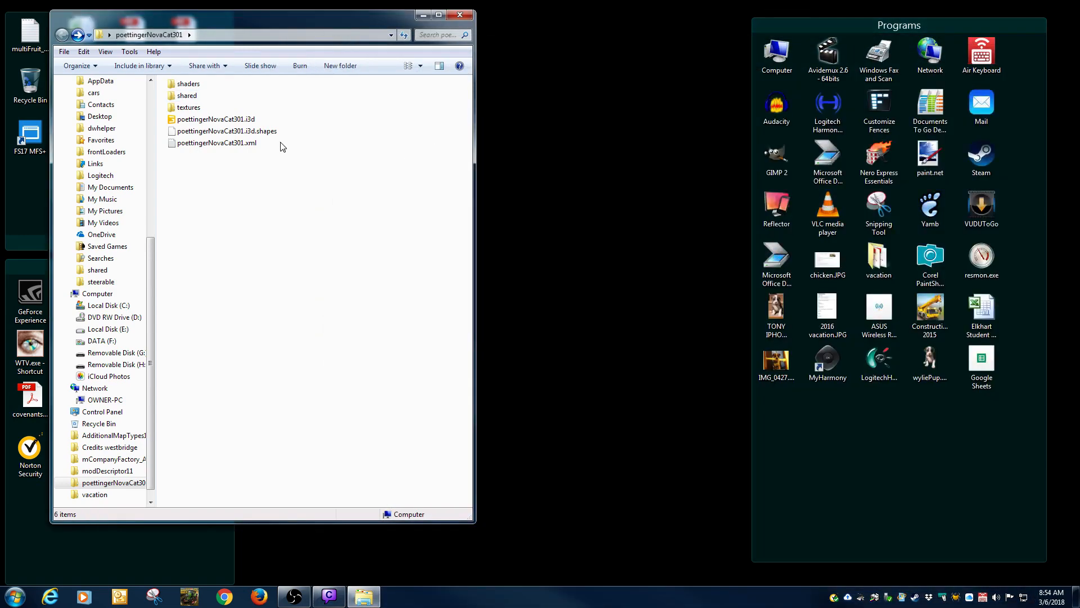
# Open poettingerNovaCat301.i3d in Notepad++ to review the shader, shared and texture paths in its Files section.
pyautogui.rightClick(202, 120)
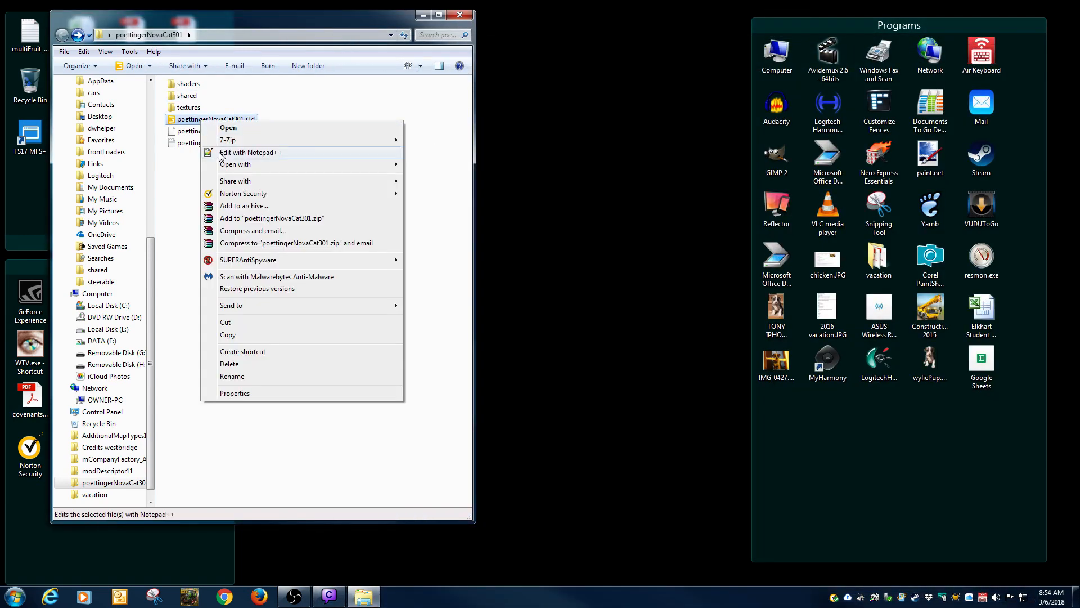
pyautogui.click(185, 176)
pyautogui.rightClick(223, 122)
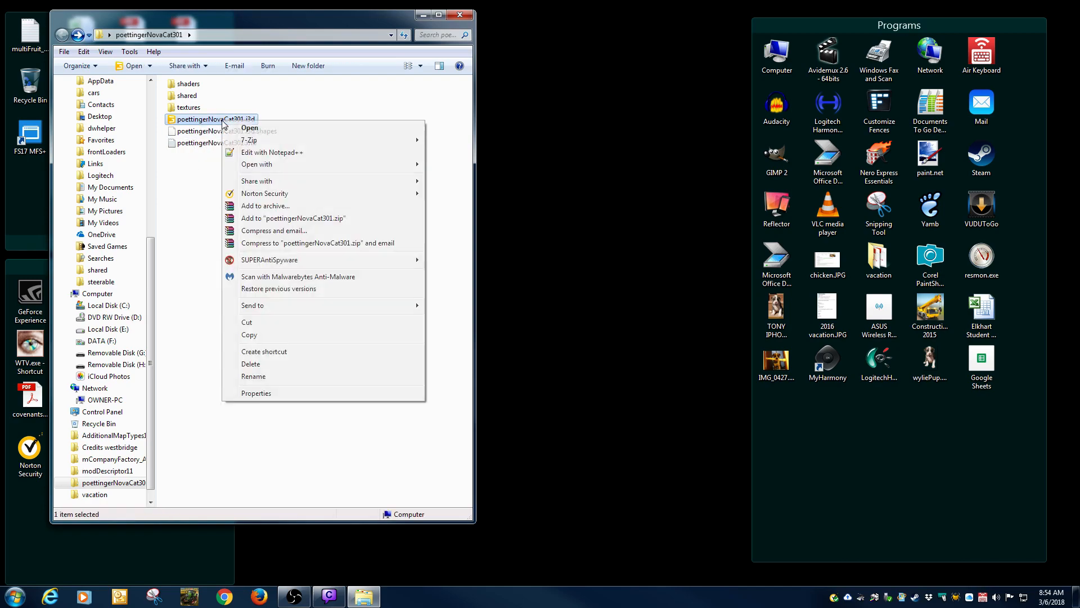
pyautogui.click(253, 152)
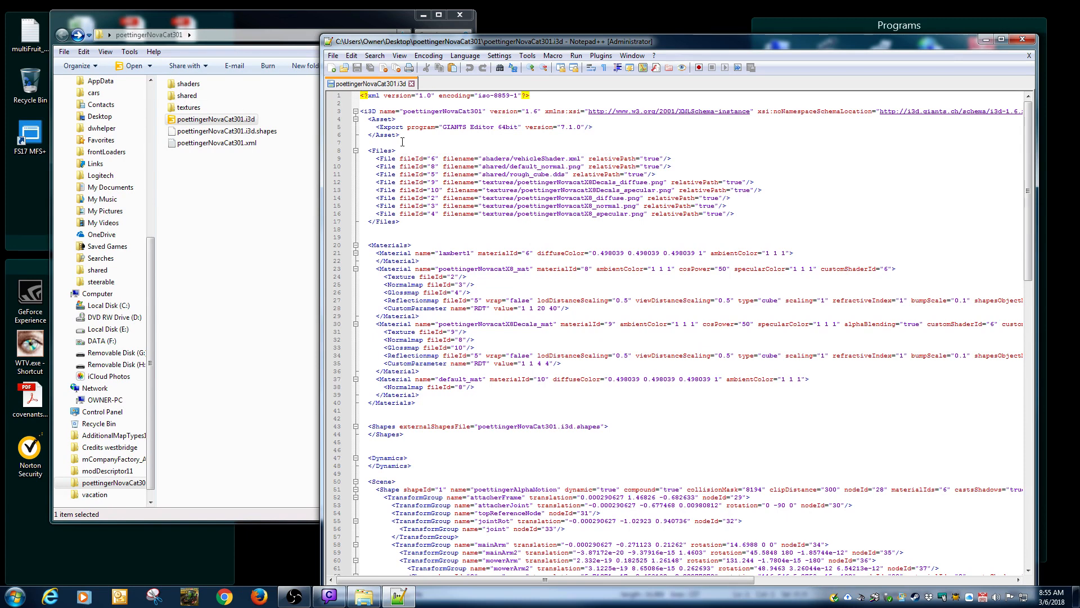
# Review the texture reference in the mod's vehicleShader.xml, locate dirt_normal.dds in the shared folder, and return to the poettingerNovaCat301 folder.
pyautogui.doubleClick(188, 84)
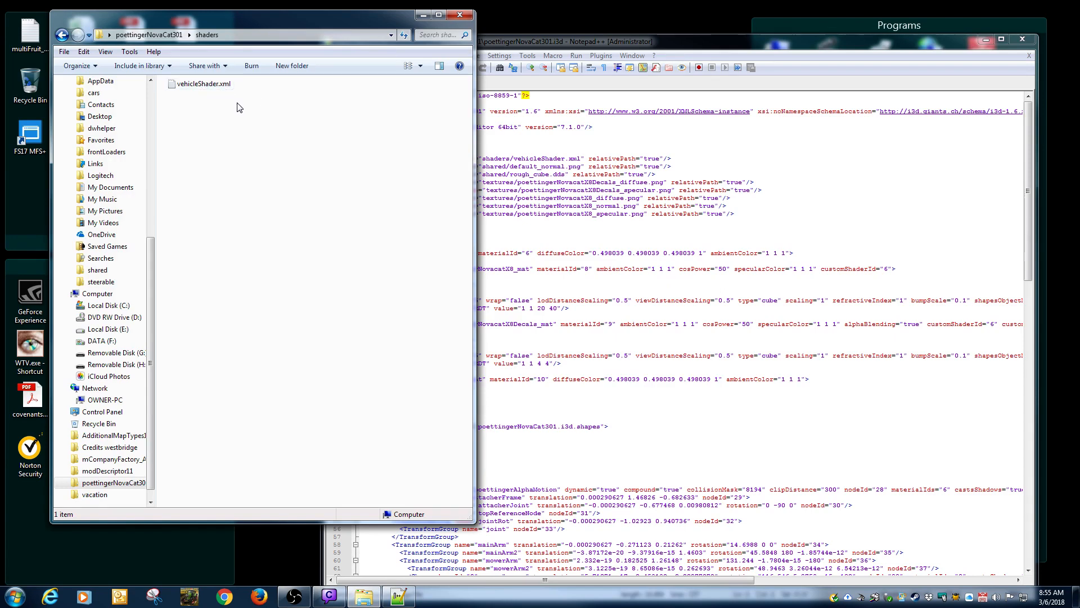
pyautogui.doubleClick(199, 87)
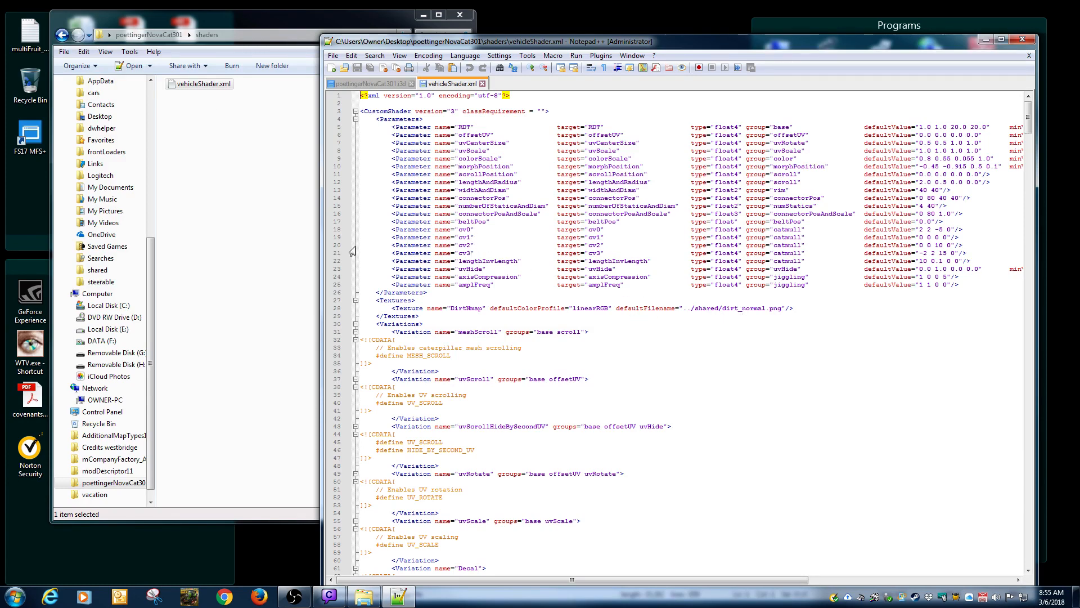
pyautogui.click(237, 169)
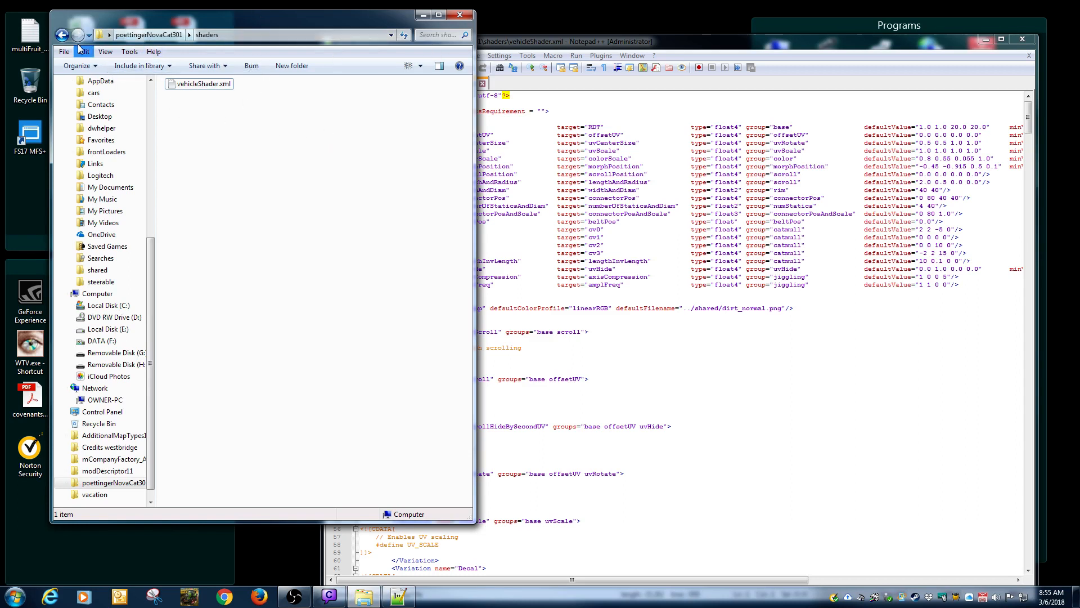
pyautogui.click(62, 35)
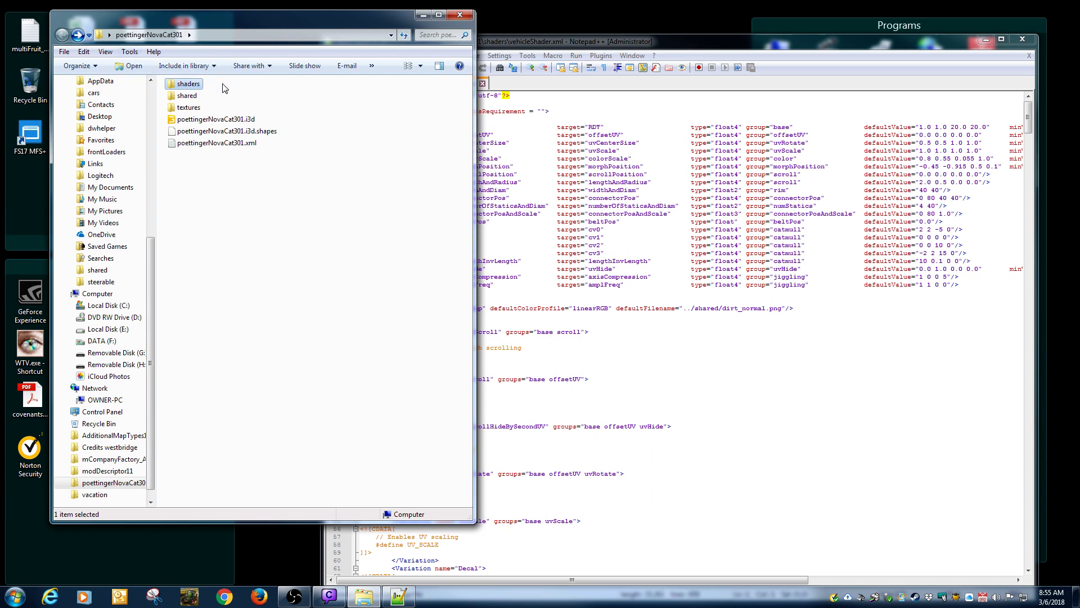
pyautogui.doubleClick(194, 96)
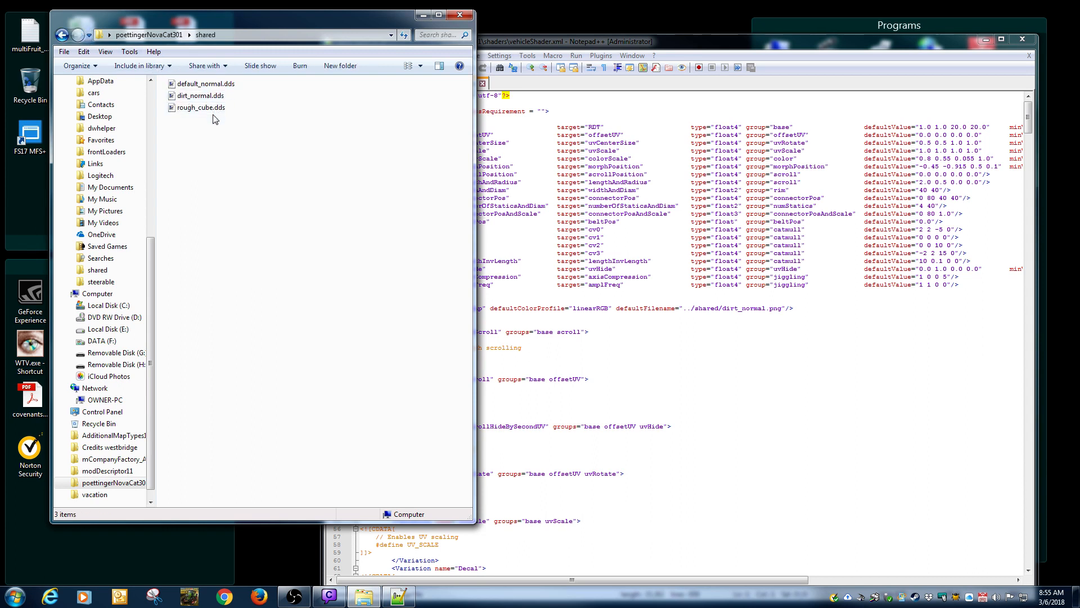
pyautogui.click(199, 99)
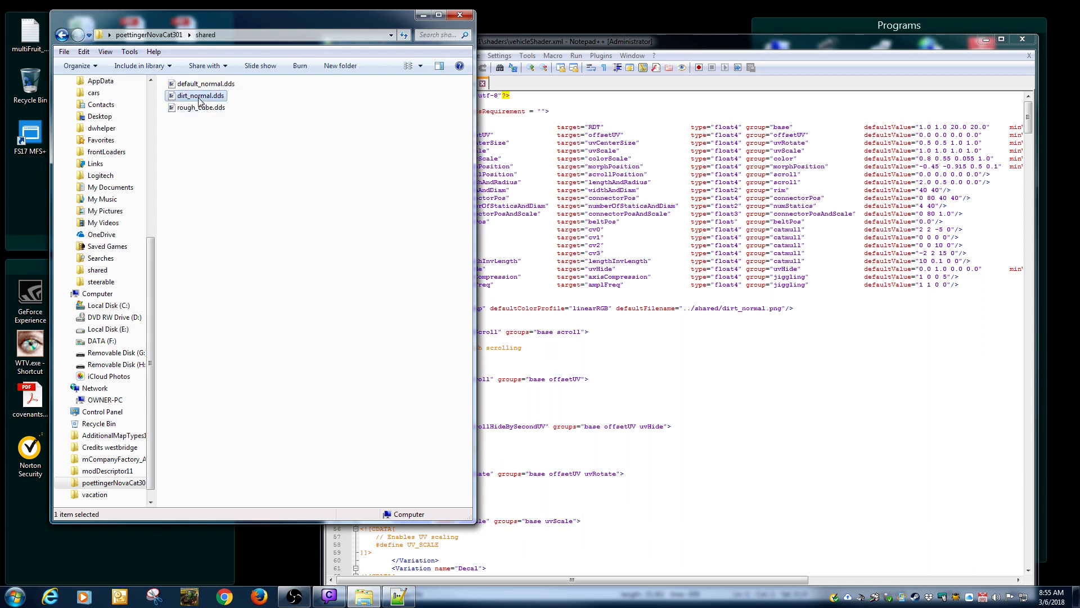
pyautogui.click(313, 128)
pyautogui.click(64, 37)
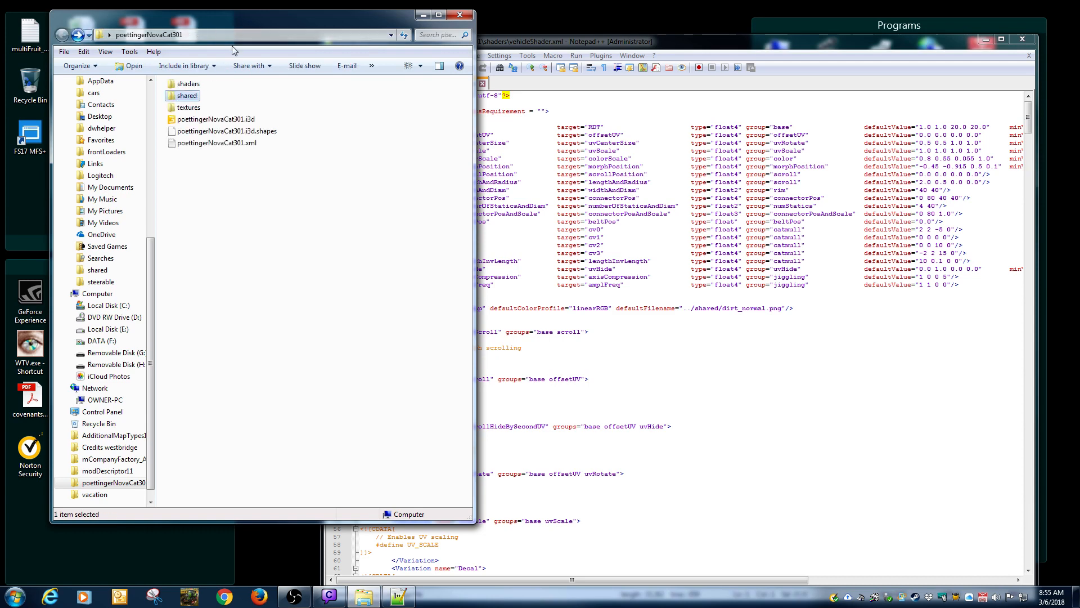
# Close vehicleShader.xml and poettingerNovaCat301.i3d in Notepad++.
pyautogui.click(556, 90)
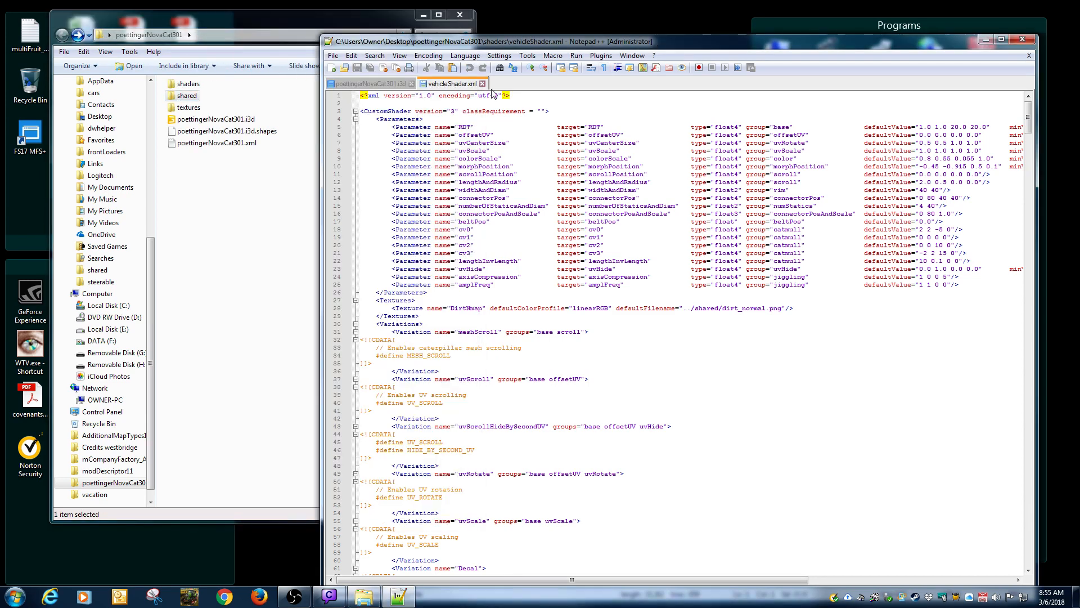
pyautogui.click(482, 83)
pyautogui.click(411, 84)
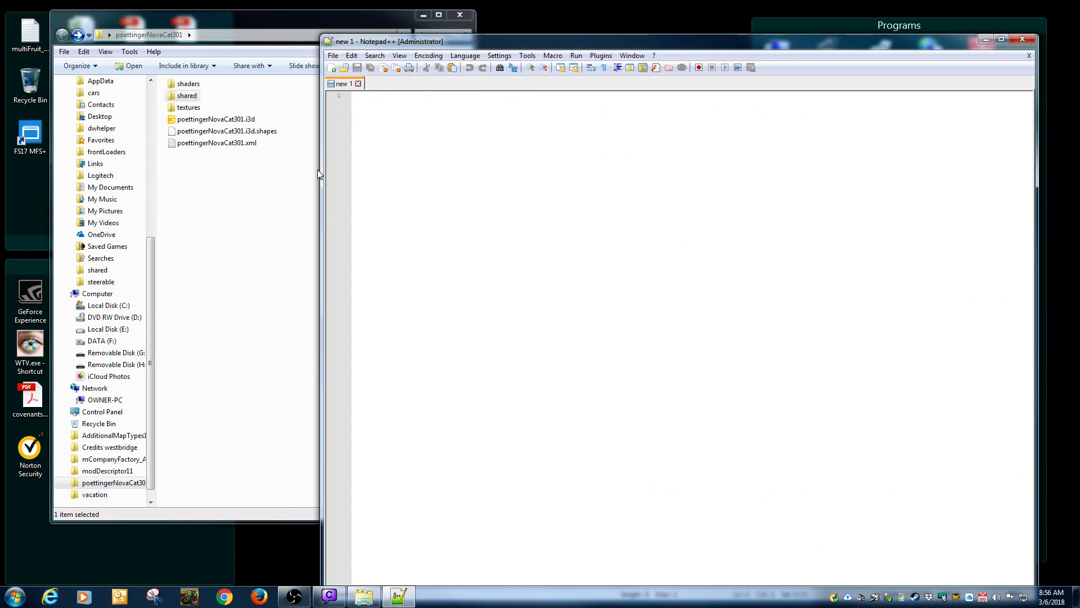
# Open poettingerNovaCat301.i3d in GIANTS Editor 7.1.0 to check the console for loading errors.
pyautogui.click(301, 163)
pyautogui.doubleClick(238, 120)
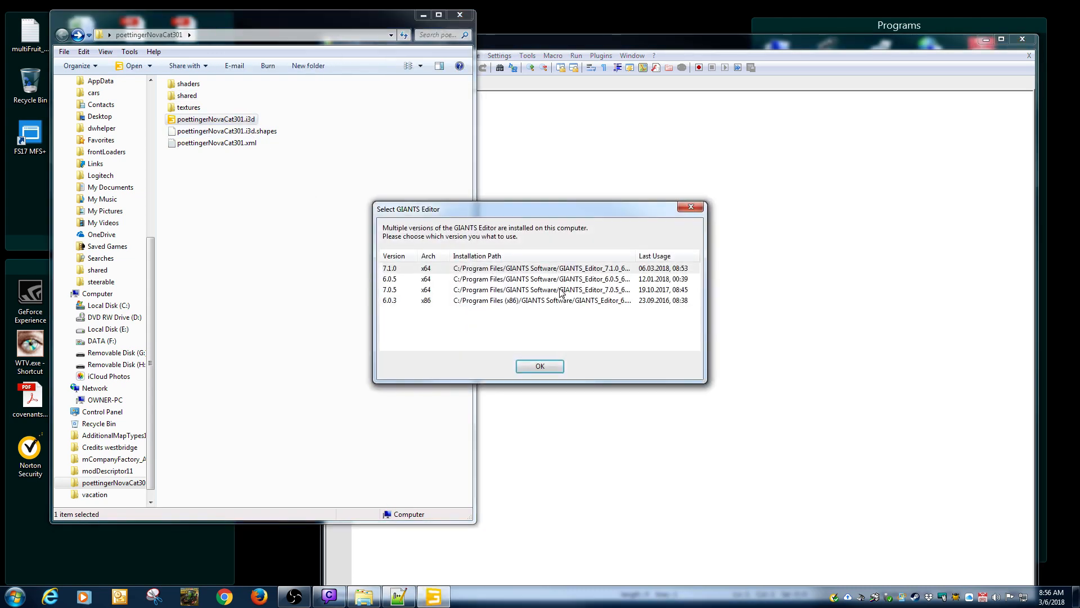
pyautogui.doubleClick(560, 264)
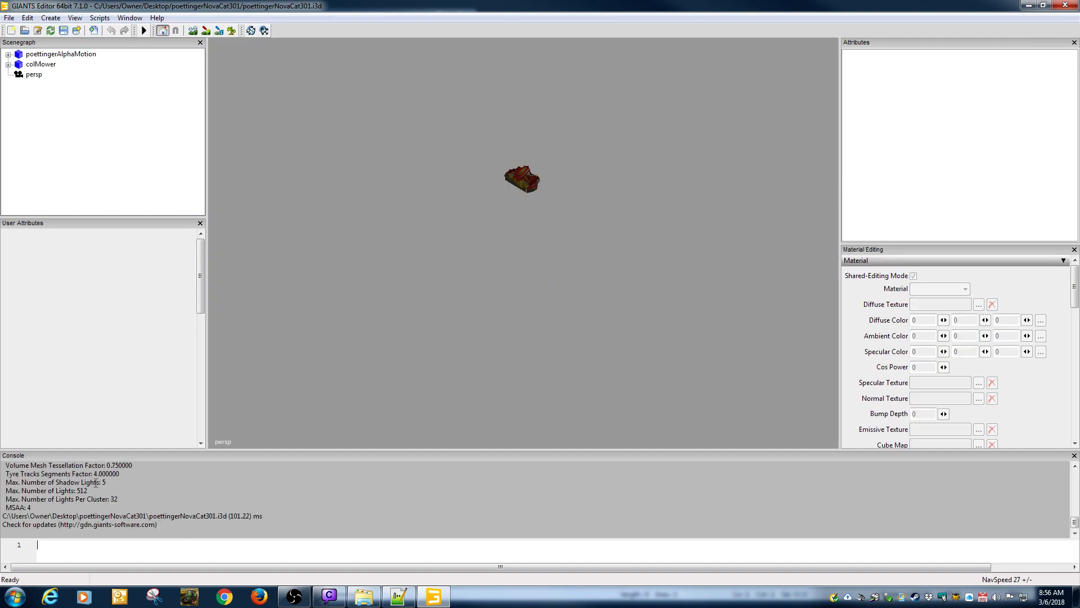
# Check the GIANTS Editor console log for loading errors from poettingerNovaCat301.i3d and close the editor.
pyautogui.click(1075, 466)
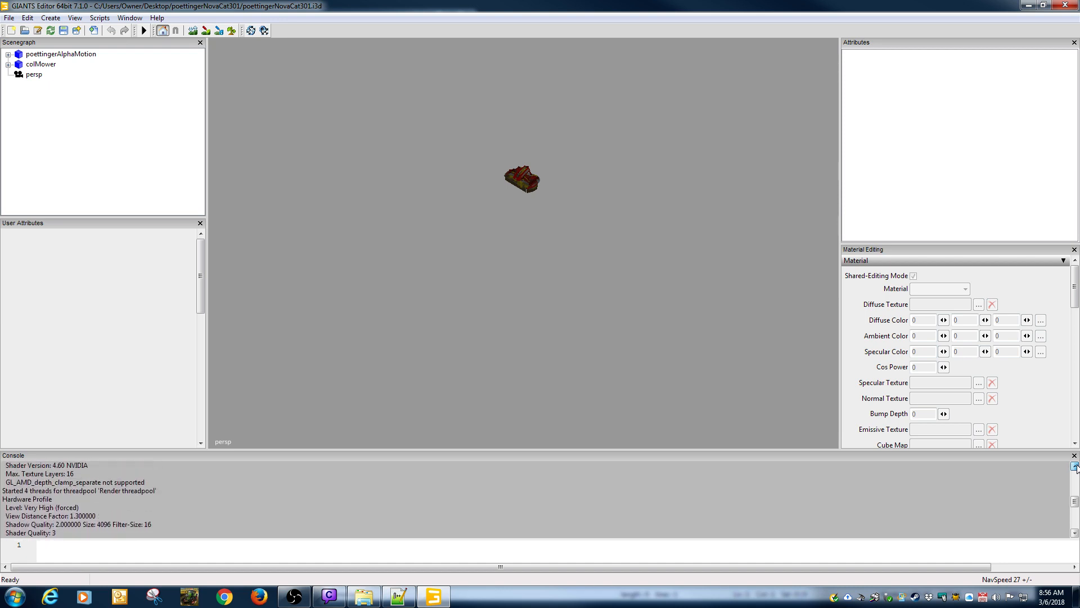
pyautogui.click(1076, 467)
pyautogui.click(1076, 467)
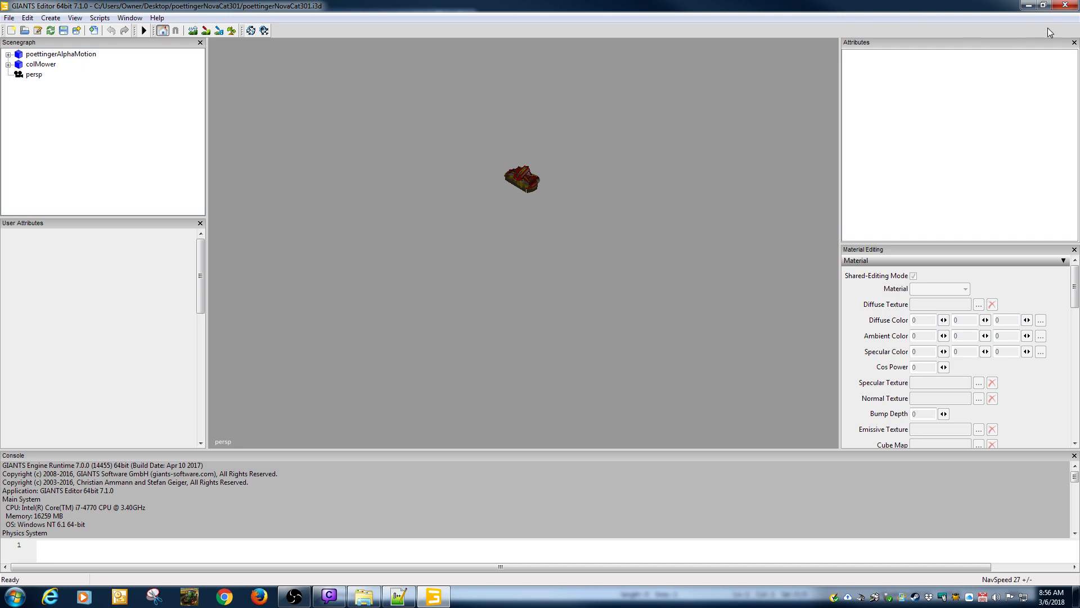
pyautogui.click(1064, 6)
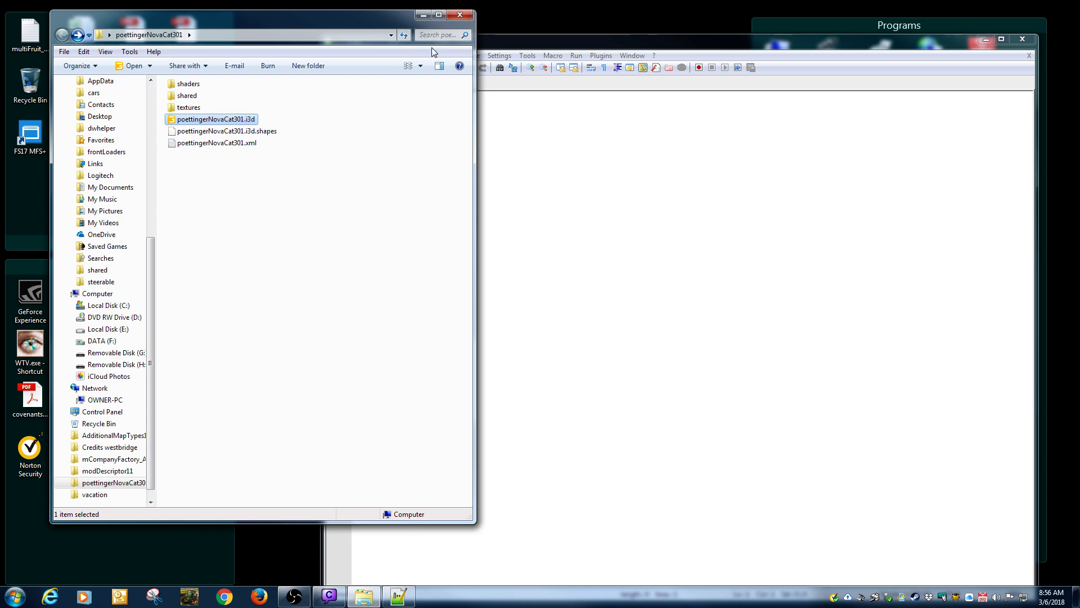
# Close Notepad++ and move the poettingerNovaCat301 folder window toward the middle of the desktop.
pyautogui.click(955, 59)
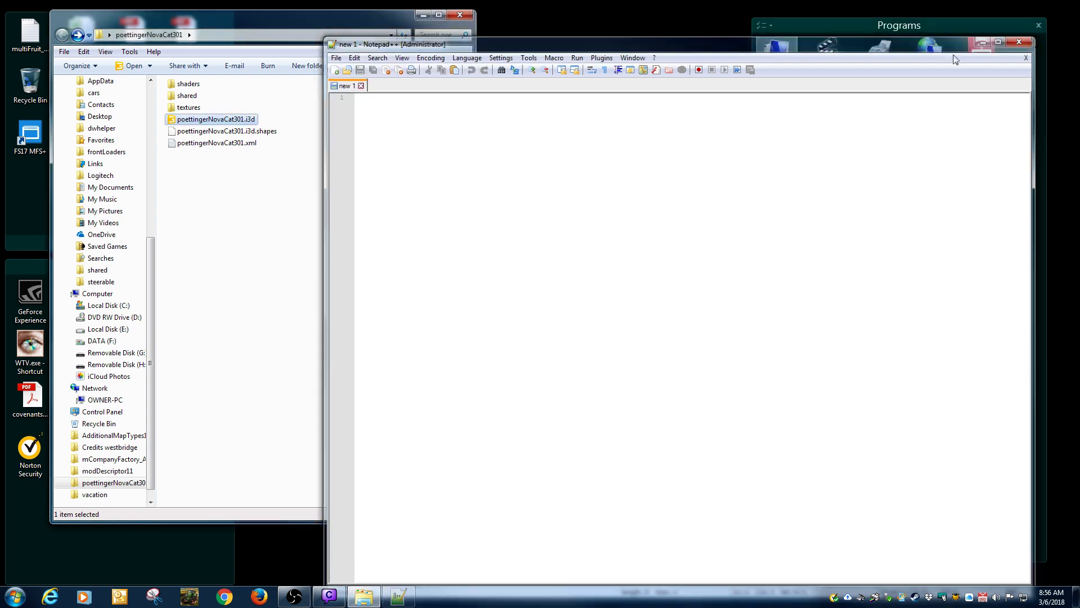
pyautogui.click(982, 42)
pyautogui.moveTo(359, 25); pyautogui.dragTo(721, 71)
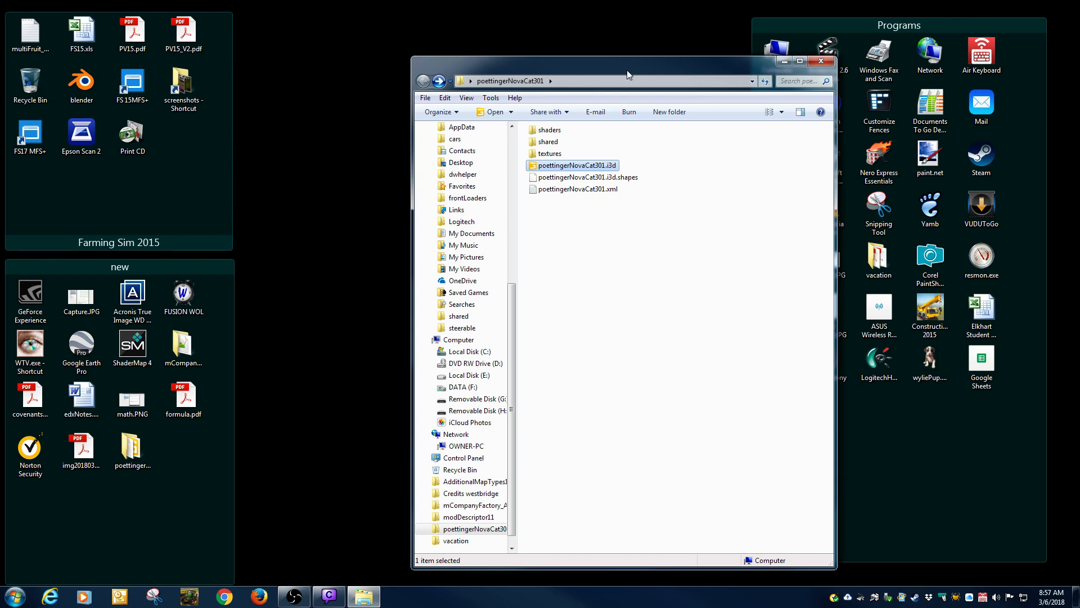
pyautogui.moveTo(627, 70); pyautogui.dragTo(568, 50)
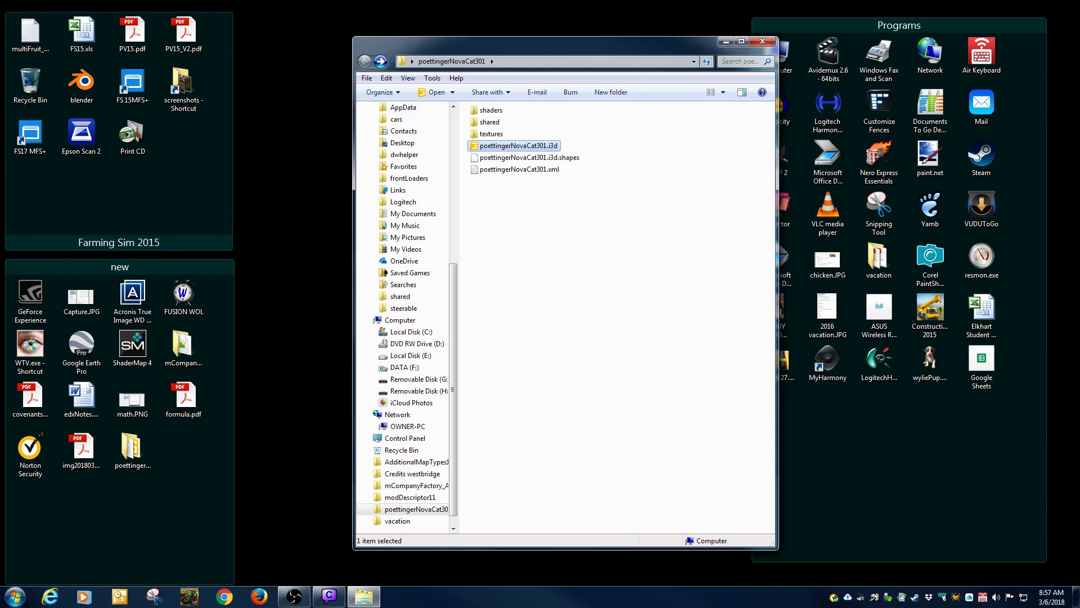
# Open F:\FS 2017\west\FS17_Westbridge_V3 in a second folder window placed beside the poettingerNovaCat301 window.
pyautogui.doubleClick(0, 226)
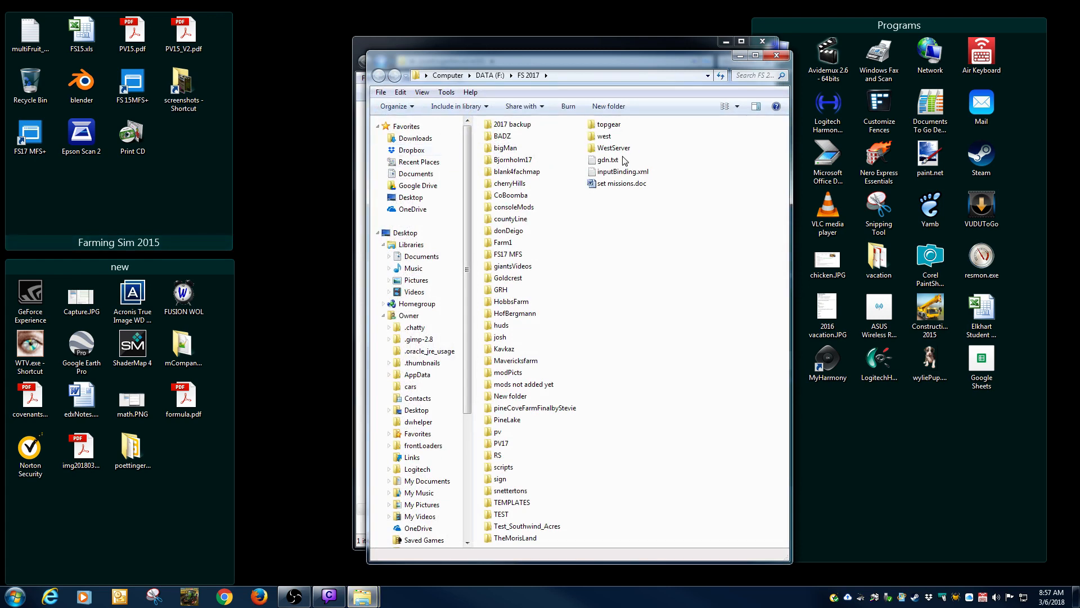
pyautogui.doubleClick(607, 137)
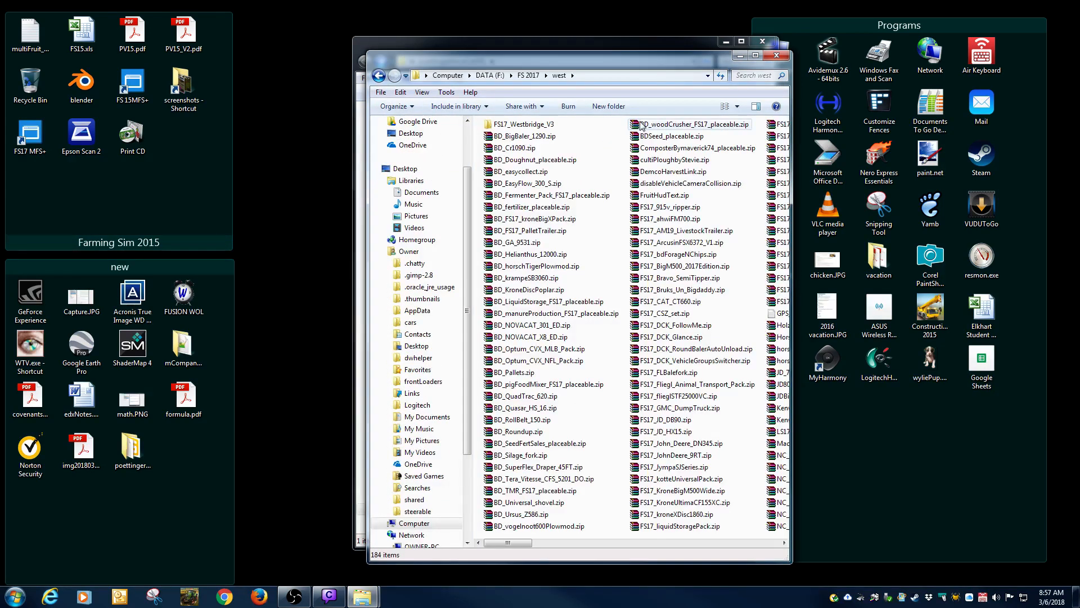
pyautogui.moveTo(630, 66); pyautogui.dragTo(359, 45)
pyautogui.moveTo(643, 81); pyautogui.dragTo(613, 45)
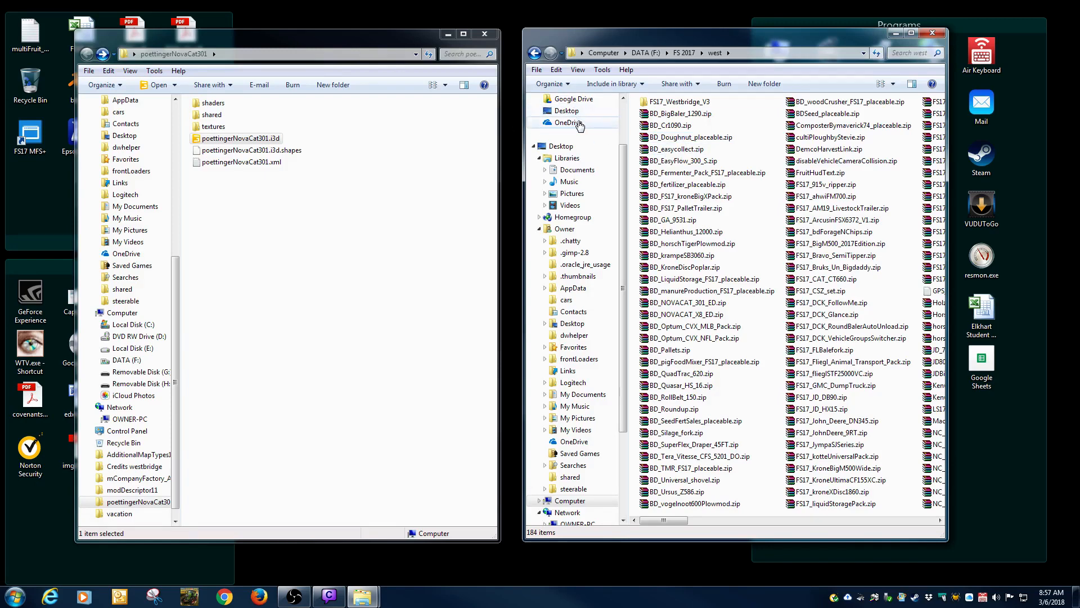
pyautogui.doubleClick(669, 103)
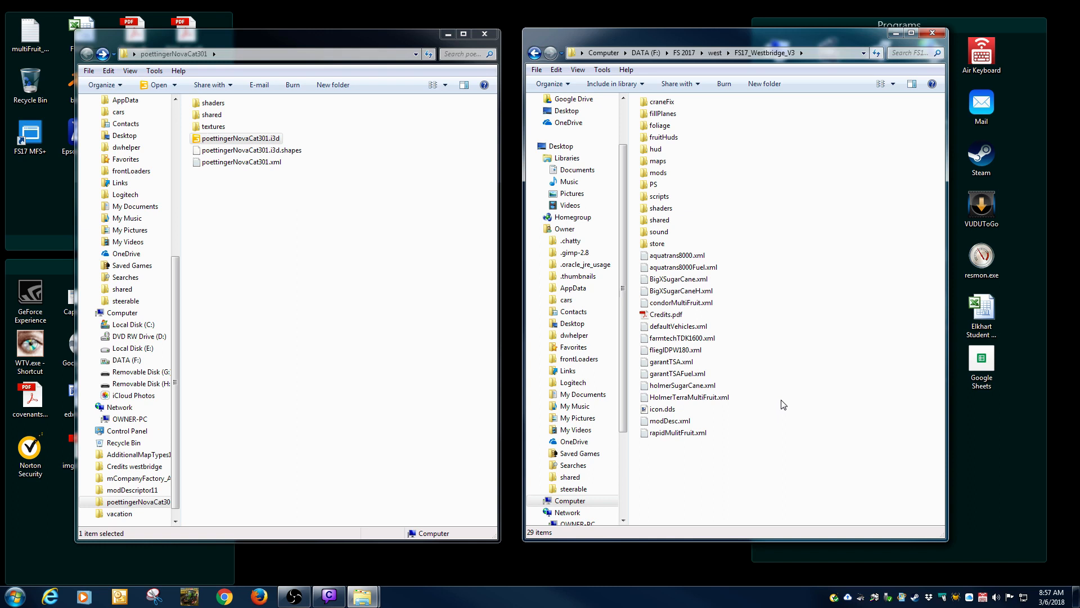
# Open the Westbridge map's modDesc.xml in Notepad++ and review the xml file names in its storeItems section.
pyautogui.doubleClick(669, 421)
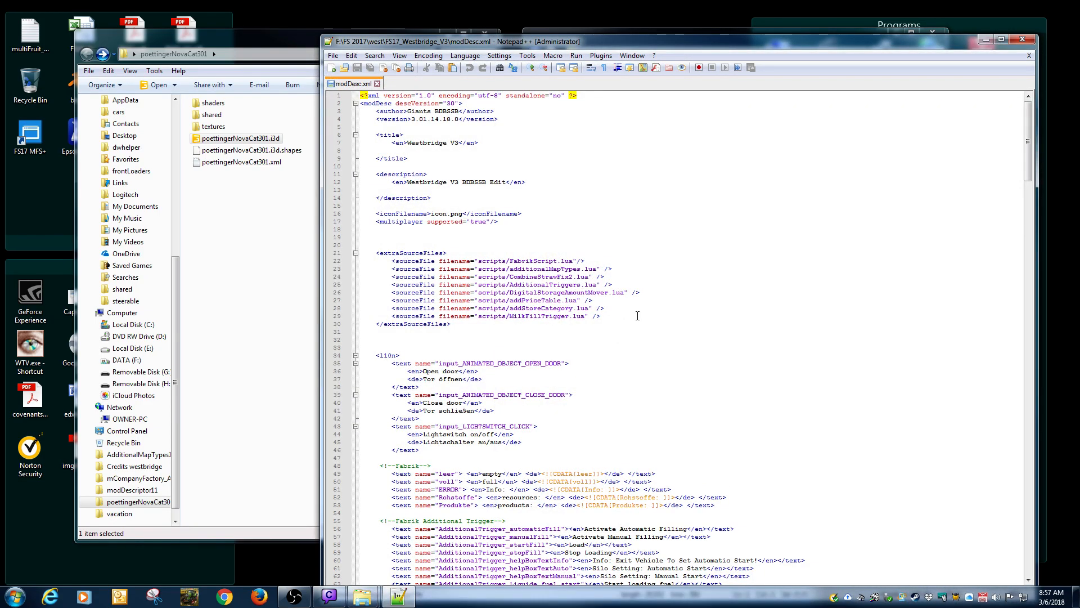
pyautogui.scroll(-20, 638, 316)
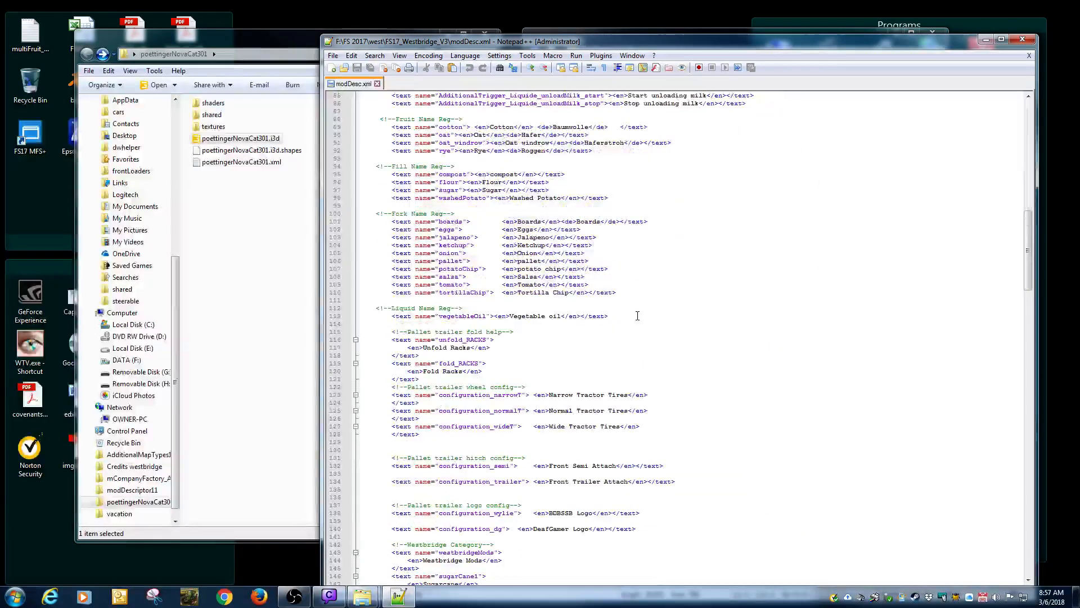
pyautogui.scroll(-20, 638, 316)
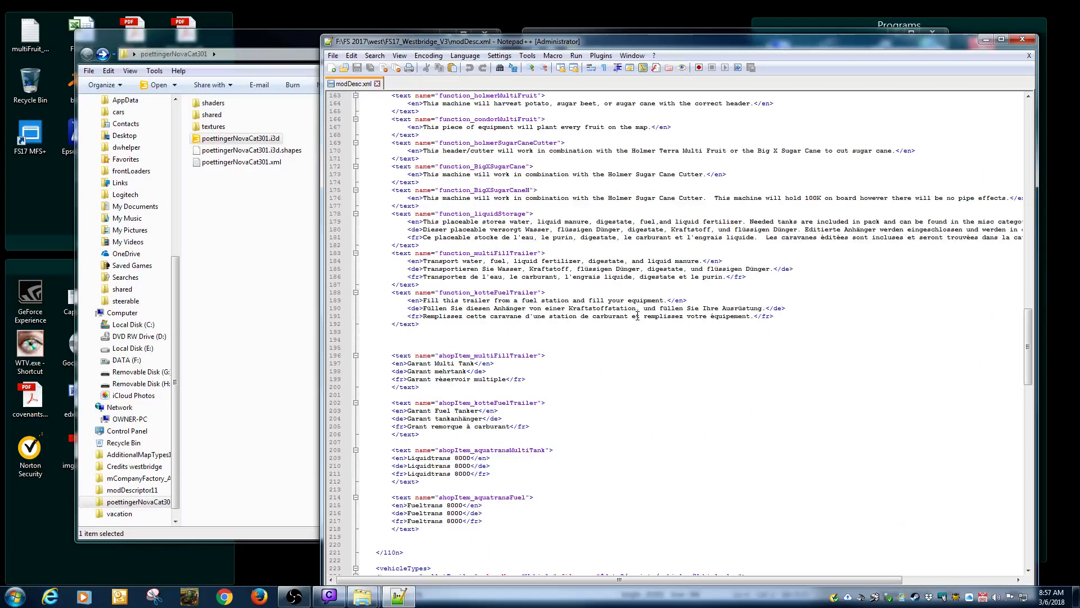
pyautogui.scroll(-20, 638, 315)
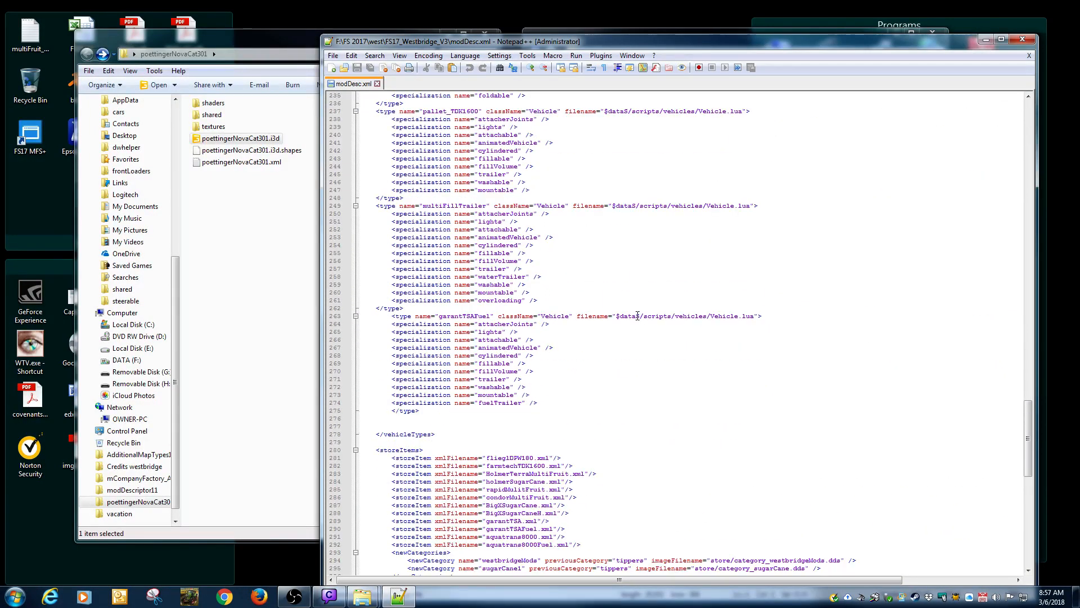
pyautogui.scroll(-6, 654, 373)
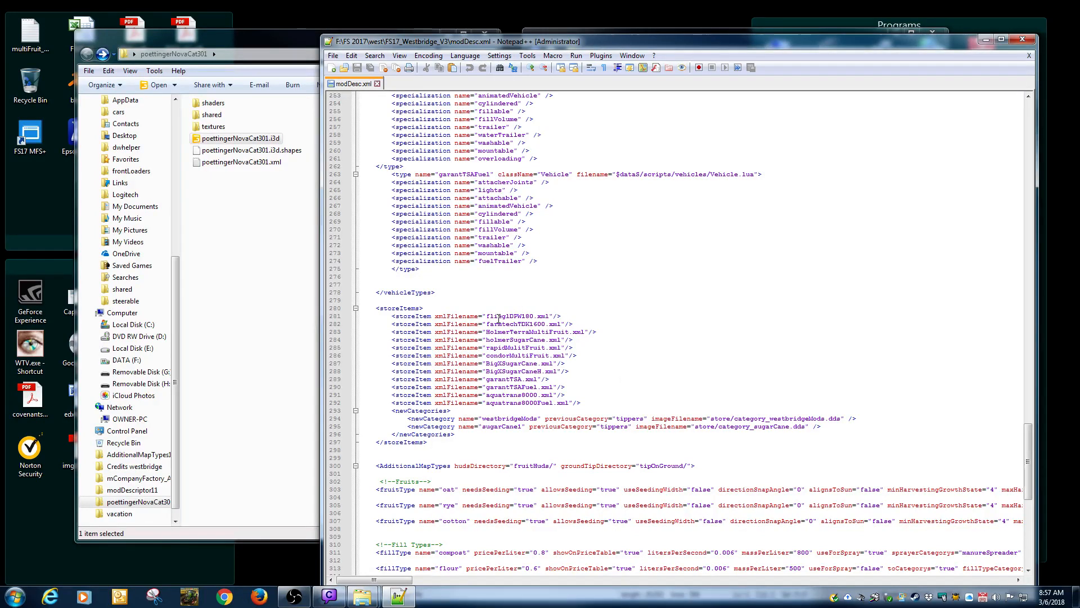
pyautogui.moveTo(495, 316); pyautogui.dragTo(522, 316)
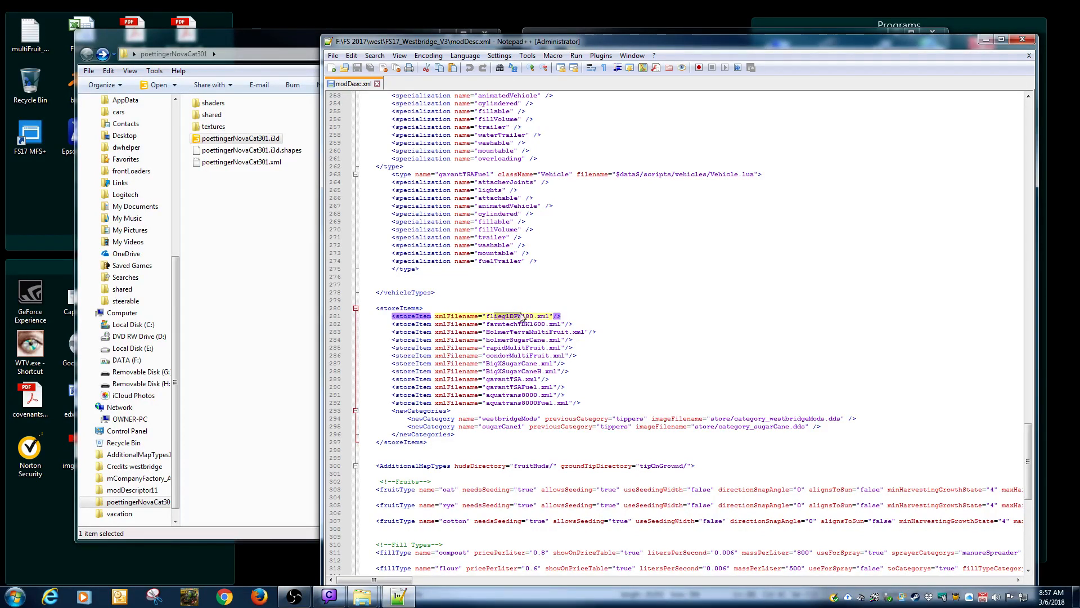
pyautogui.click(506, 317)
# Open BigXSugarCane.i3d from mods\sugarCanePack in Notepad++ to review the relative paths in its Files section, and close Notepad++.
pyautogui.click(250, 194)
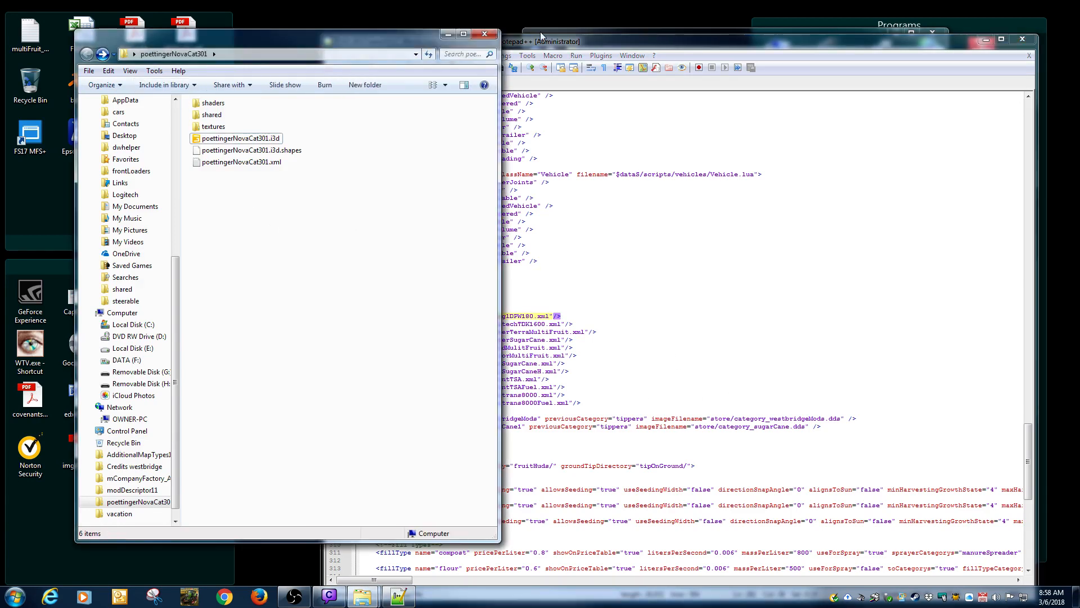
pyautogui.moveTo(602, 48); pyautogui.dragTo(621, 231)
pyautogui.click(731, 38)
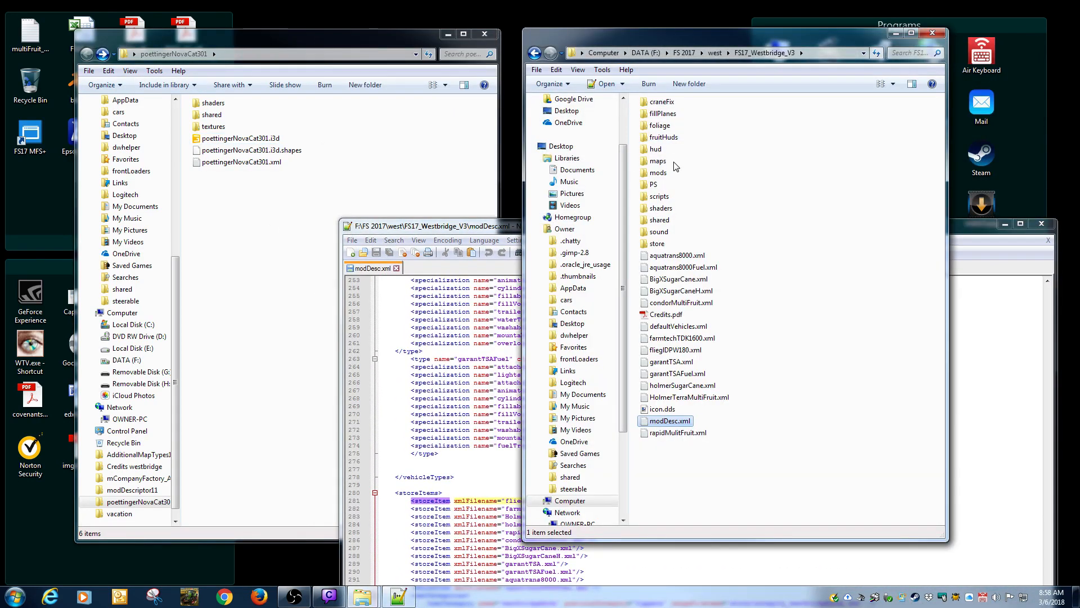
pyautogui.doubleClick(657, 175)
pyautogui.doubleClick(675, 126)
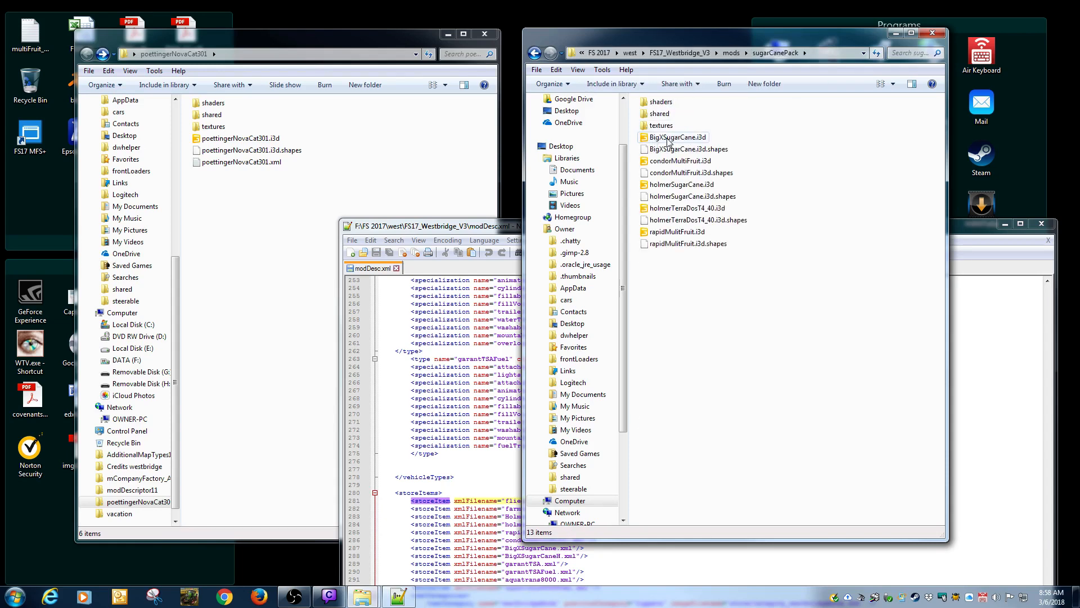
pyautogui.rightClick(669, 141)
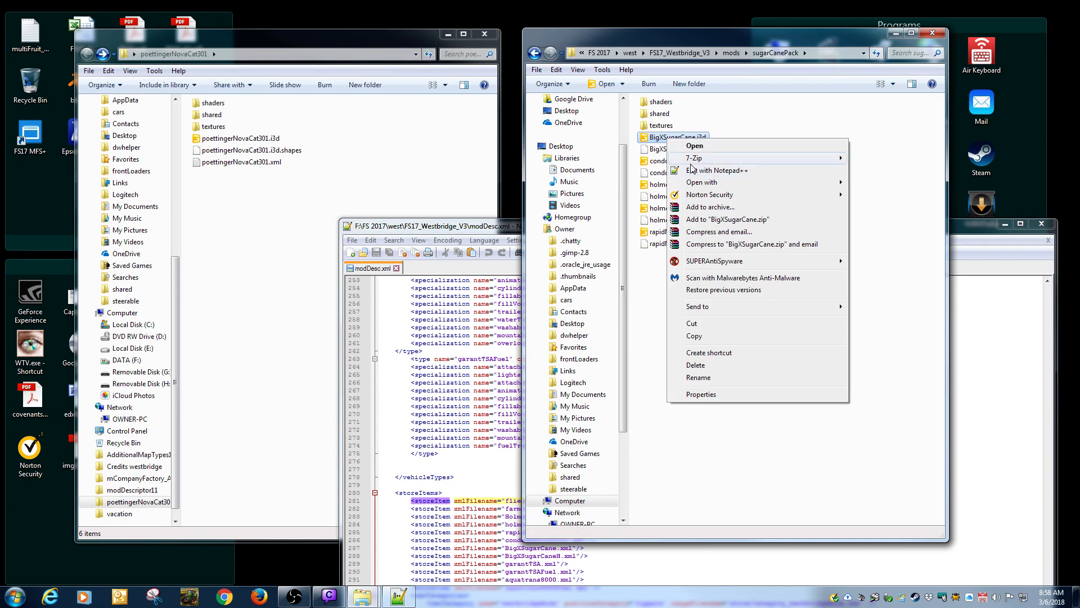
pyautogui.click(687, 170)
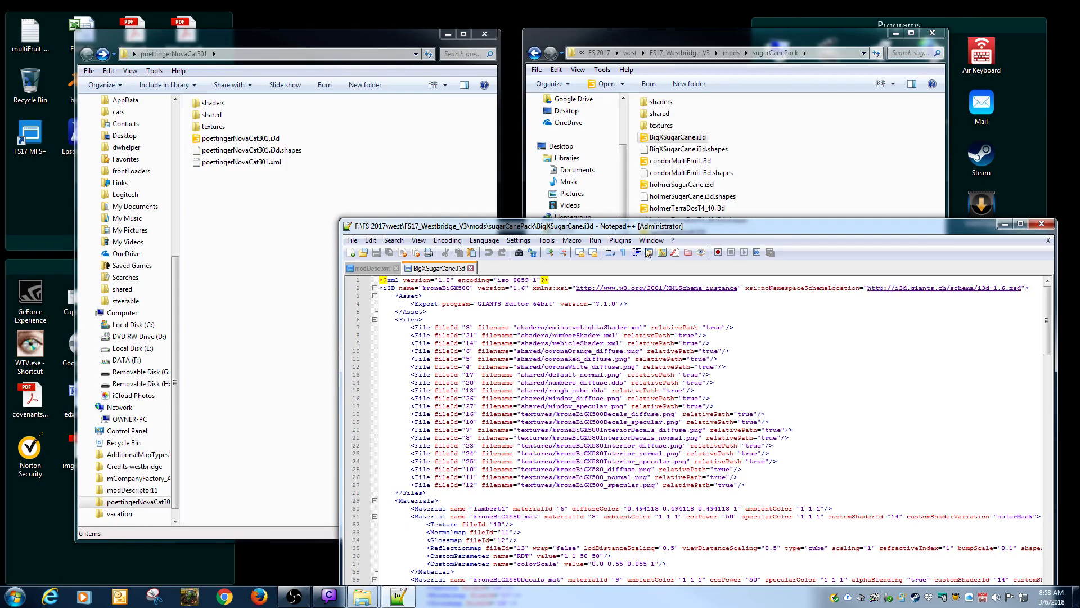
pyautogui.moveTo(654, 228); pyautogui.dragTo(527, 107)
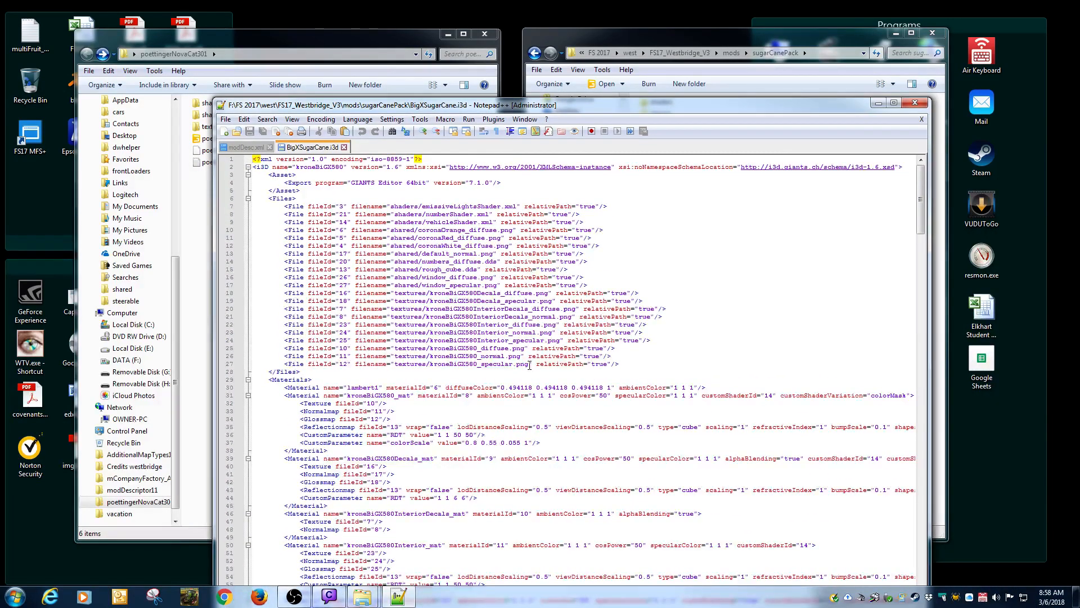
pyautogui.click(922, 119)
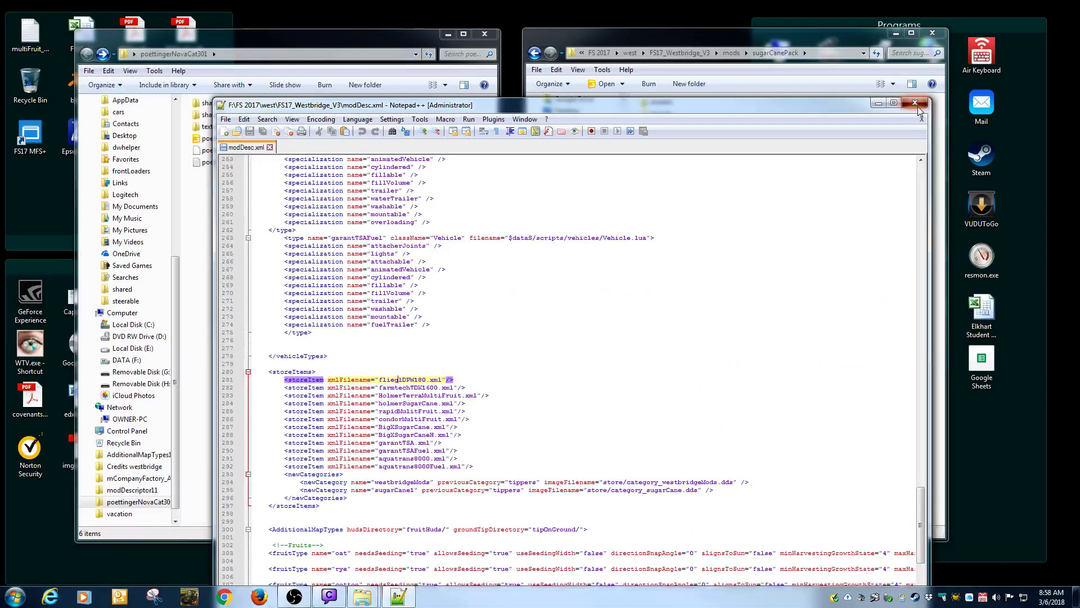
pyautogui.click(916, 104)
# Return to FS17_Westbridge_V3, reopen modDesc.xml to review its vehicleTypes and storeItems entries, and close the file.
pyautogui.click(534, 54)
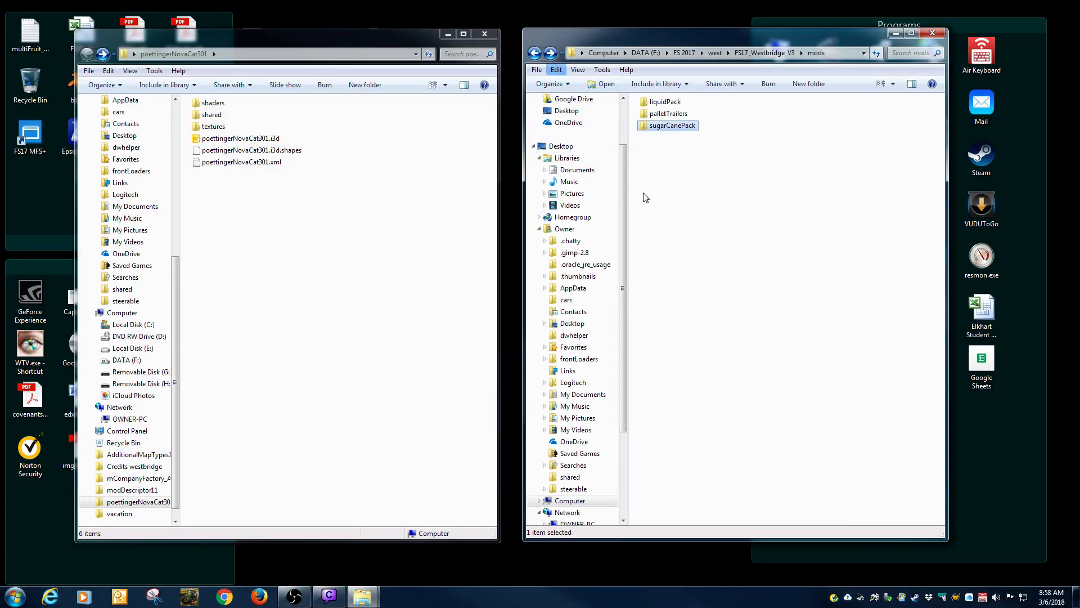
pyautogui.click(756, 54)
pyautogui.doubleClick(670, 422)
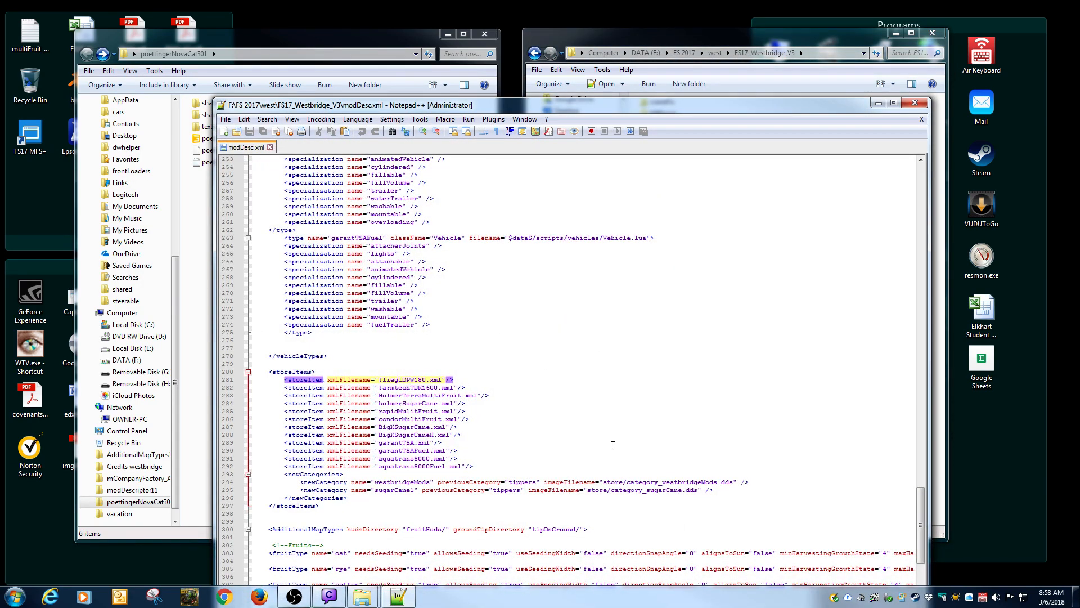
pyautogui.scroll(2, 606, 412)
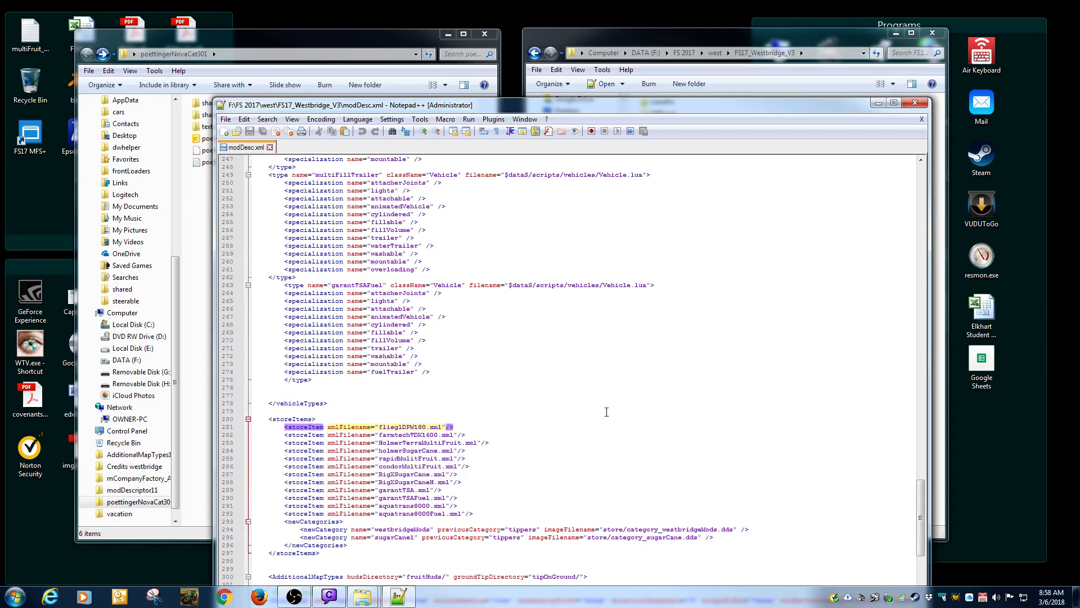
pyautogui.scroll(-4, 606, 412)
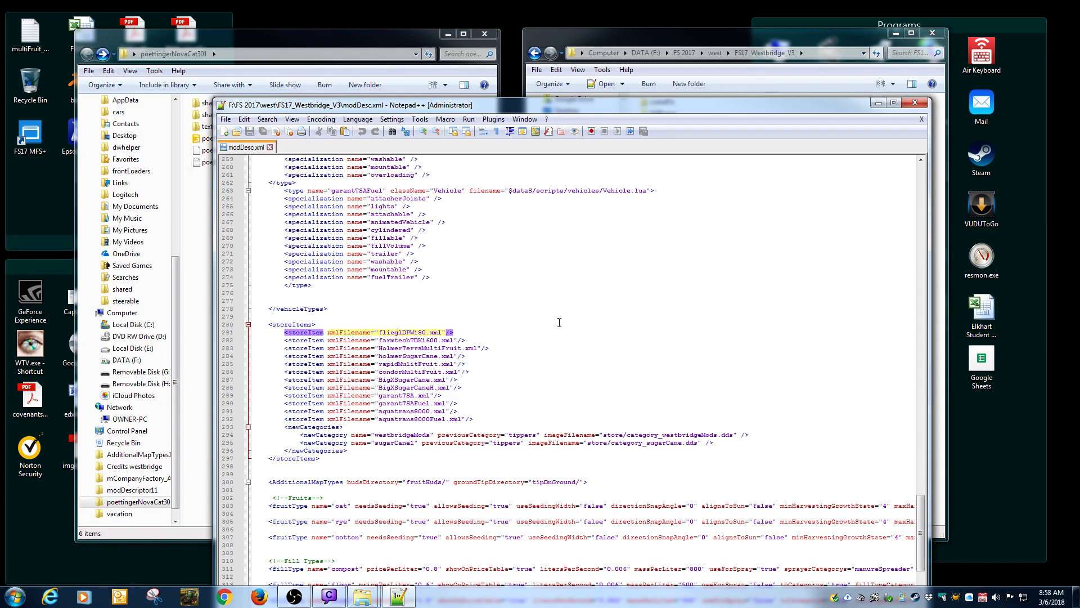
pyautogui.click(922, 119)
pyautogui.click(915, 102)
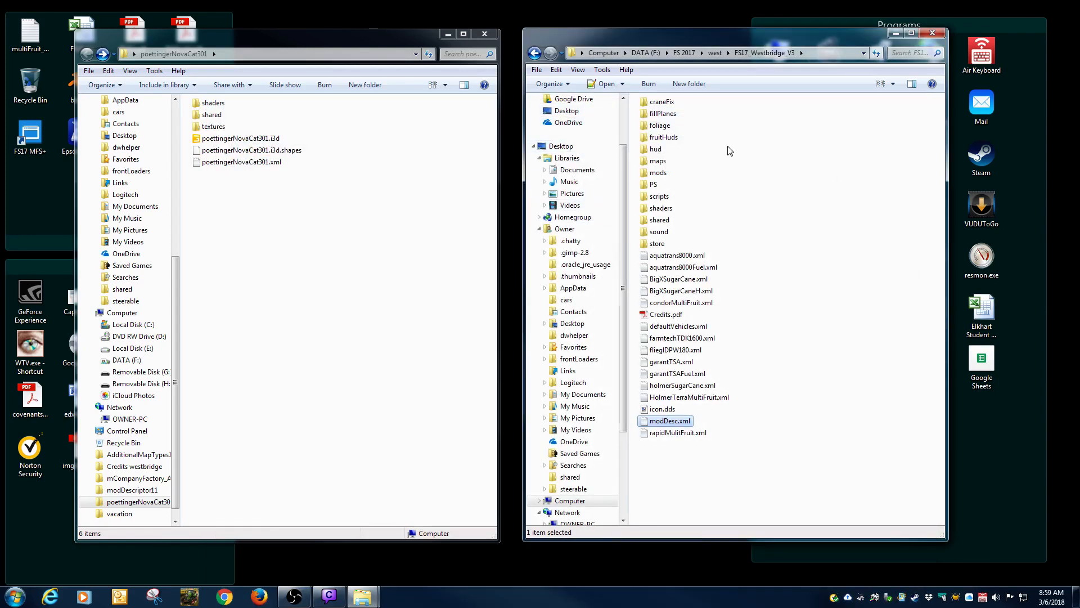
# Create a folder named mowers inside the Westbridge map's mods folder and open it.
pyautogui.doubleClick(658, 173)
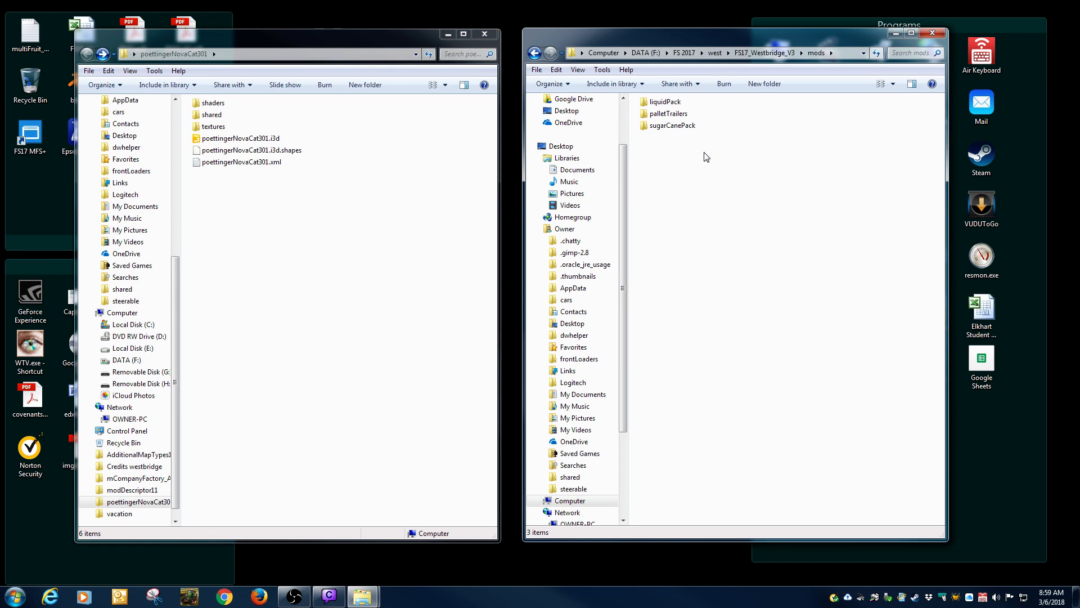
pyautogui.rightClick(658, 178)
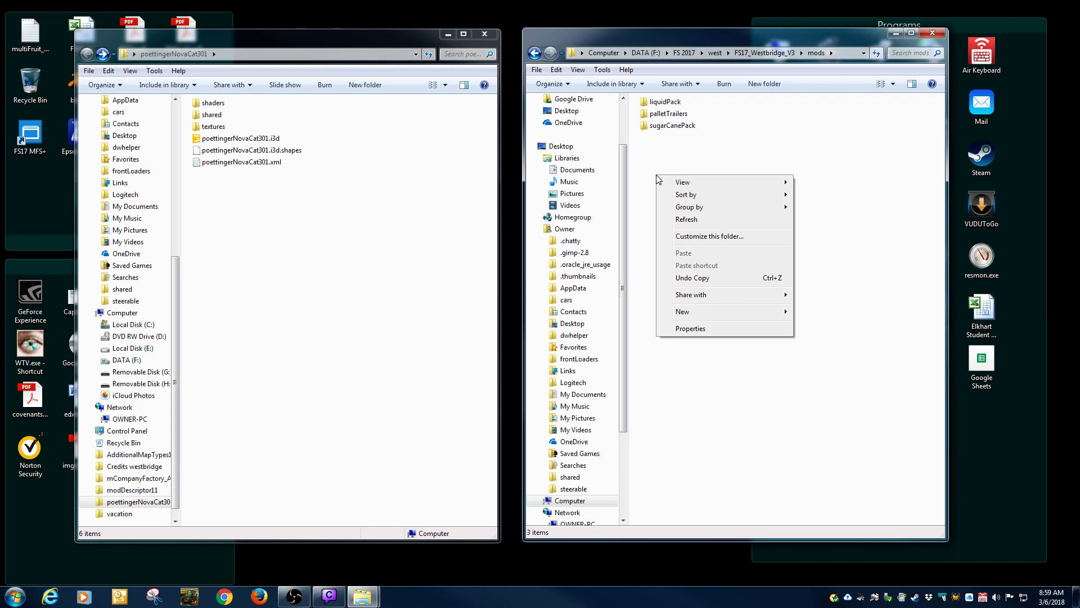
pyautogui.moveTo(732, 314)
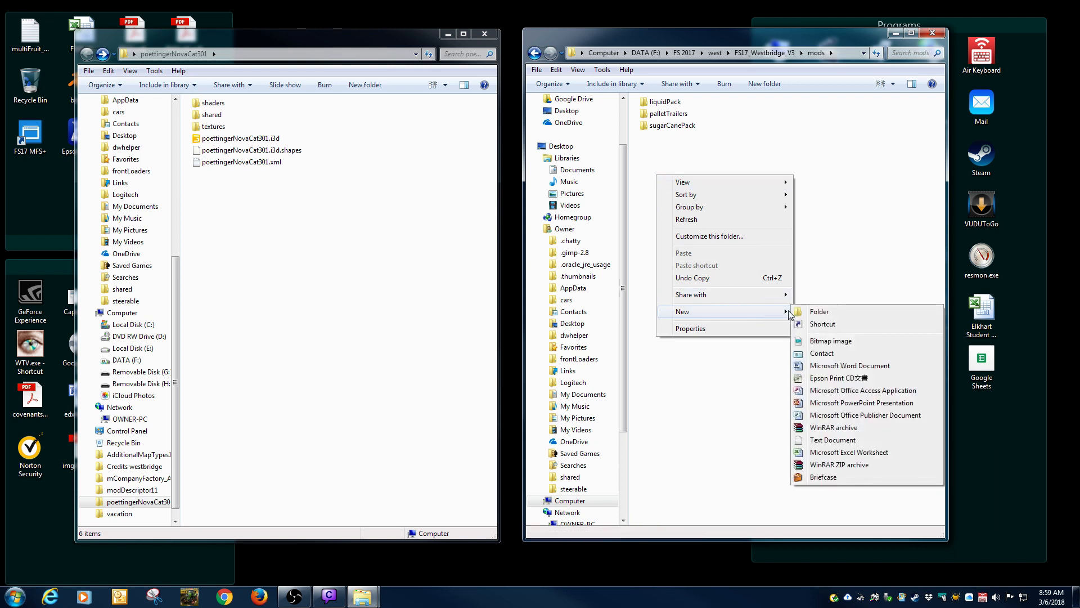
pyautogui.click(819, 311)
pyautogui.write('mowers')
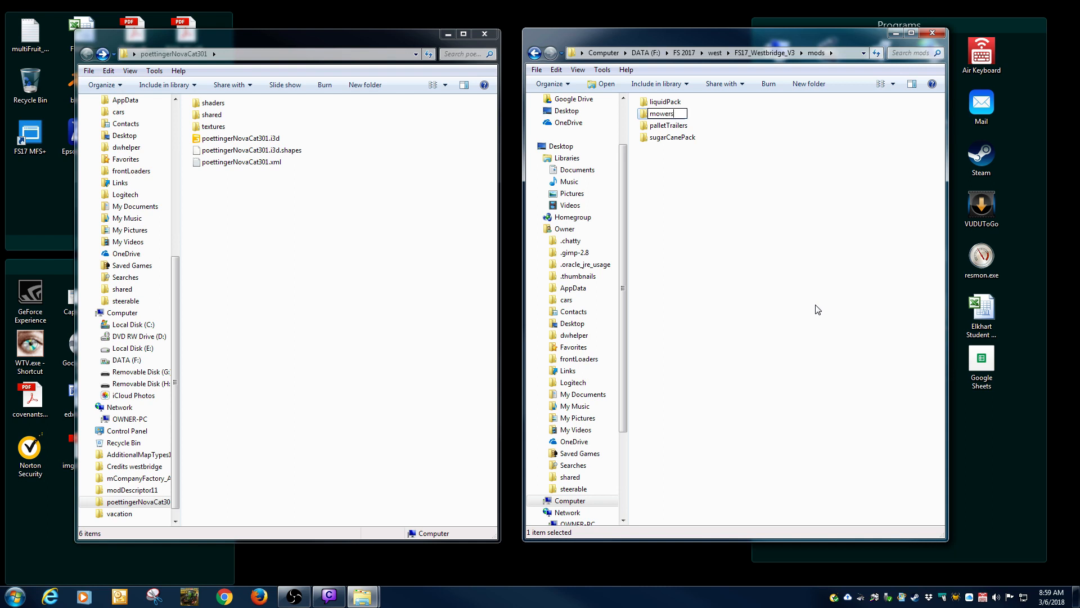
pyautogui.press('Return')
pyautogui.press('Return')
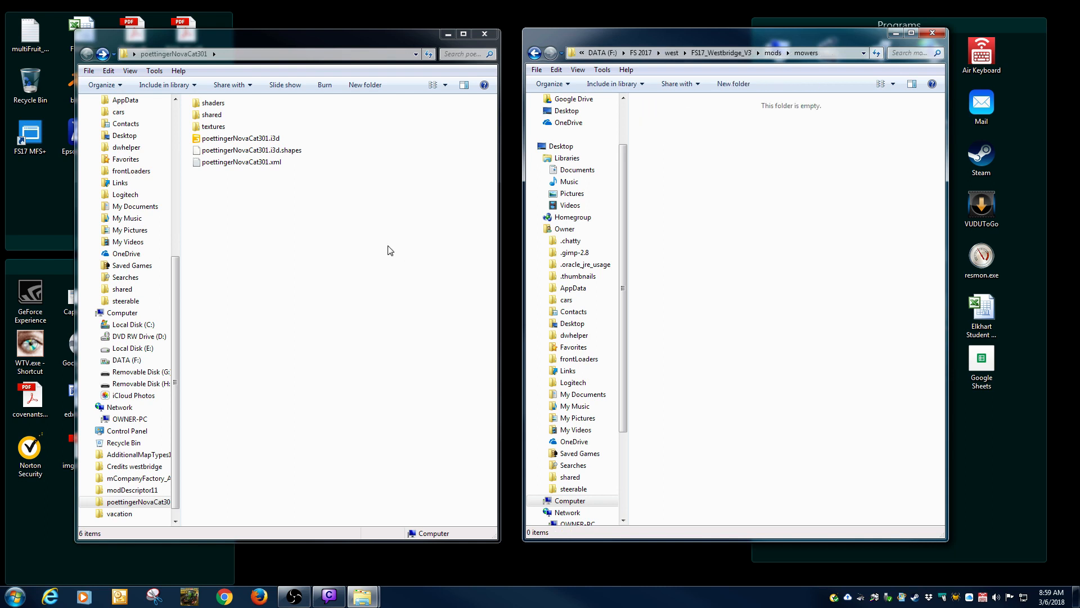
# Copy all contents of the poettingerNovaCat301 folder into the mowers folder and close the source window.
pyautogui.moveTo(243, 240); pyautogui.dragTo(707, 236)
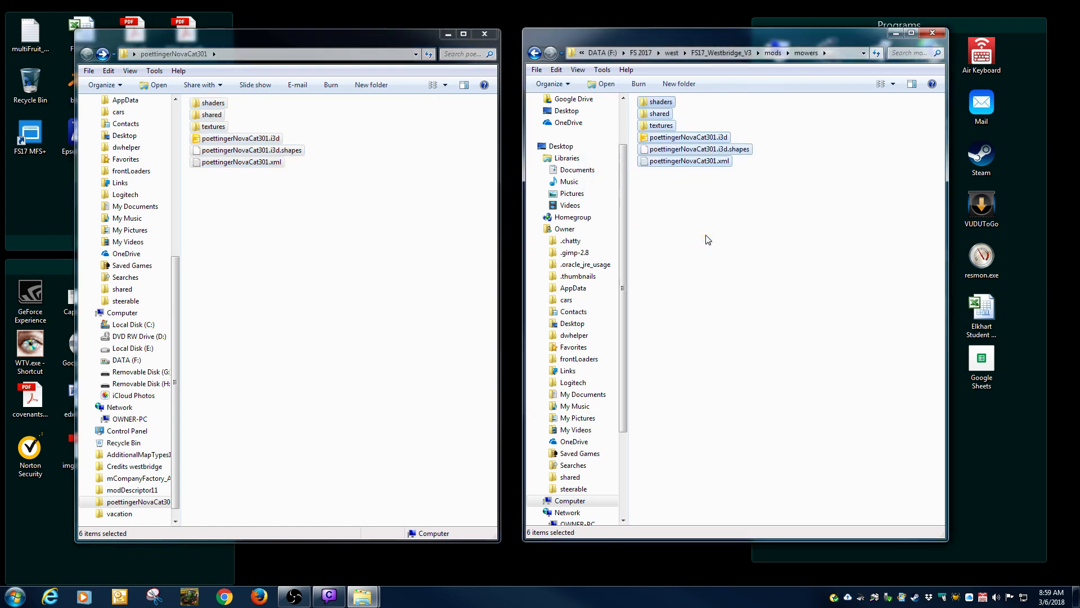
pyautogui.click(484, 34)
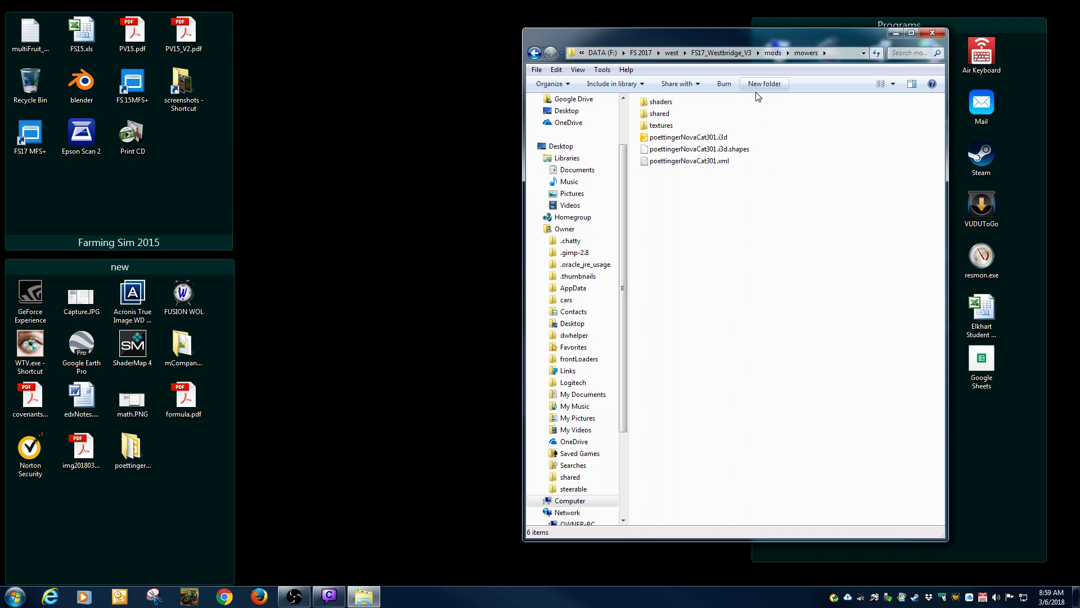
# Open the FS17_Westbridge_V3 folder in a second window beside the mowers folder.
pyautogui.moveTo(771, 45); pyautogui.dragTo(622, 52)
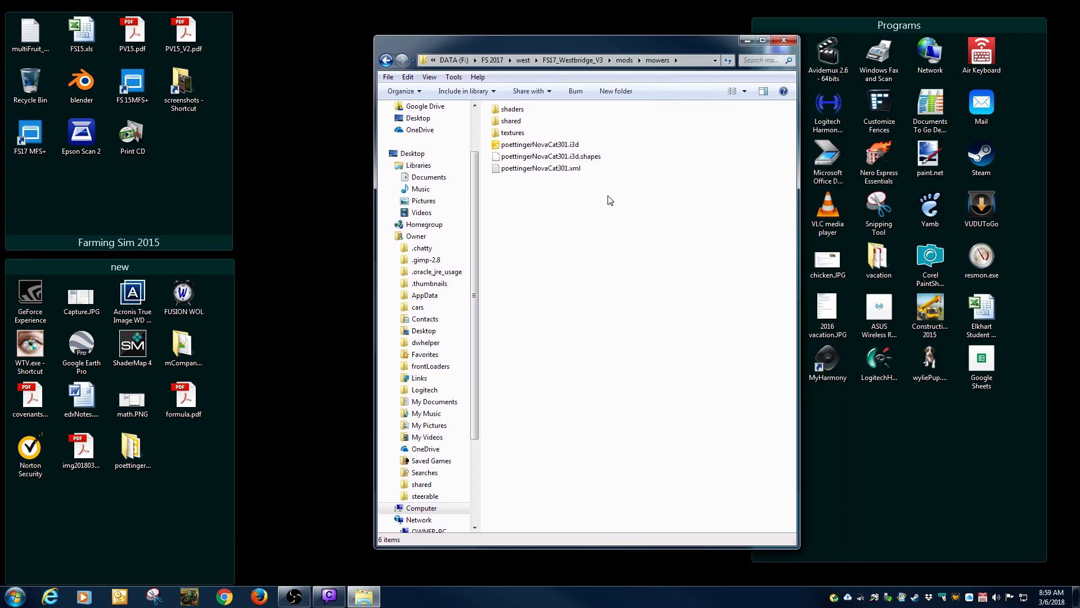
pyautogui.click(536, 169)
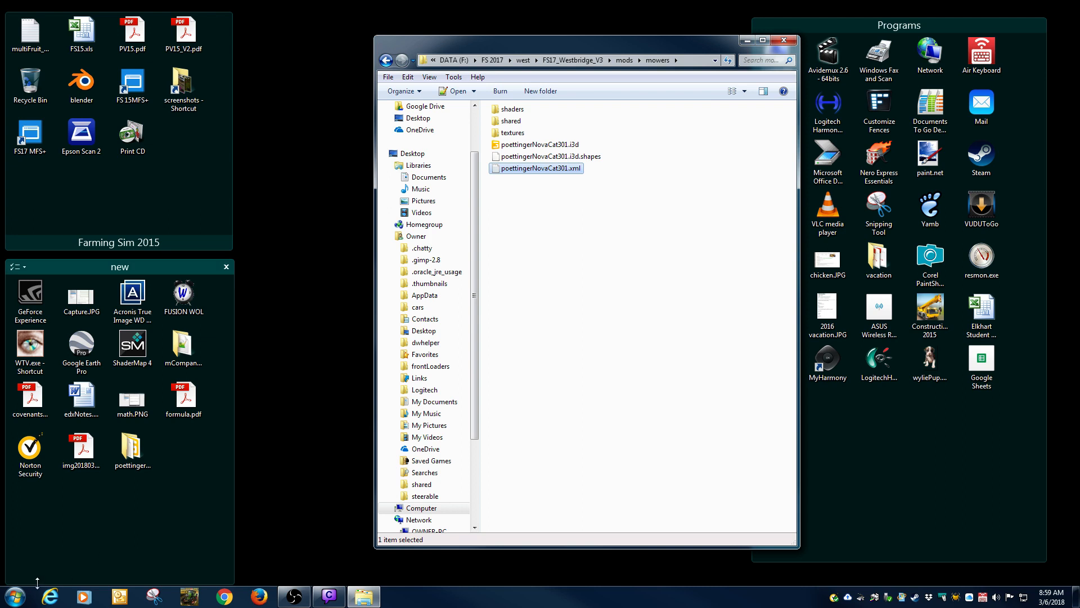
pyautogui.click(649, 224)
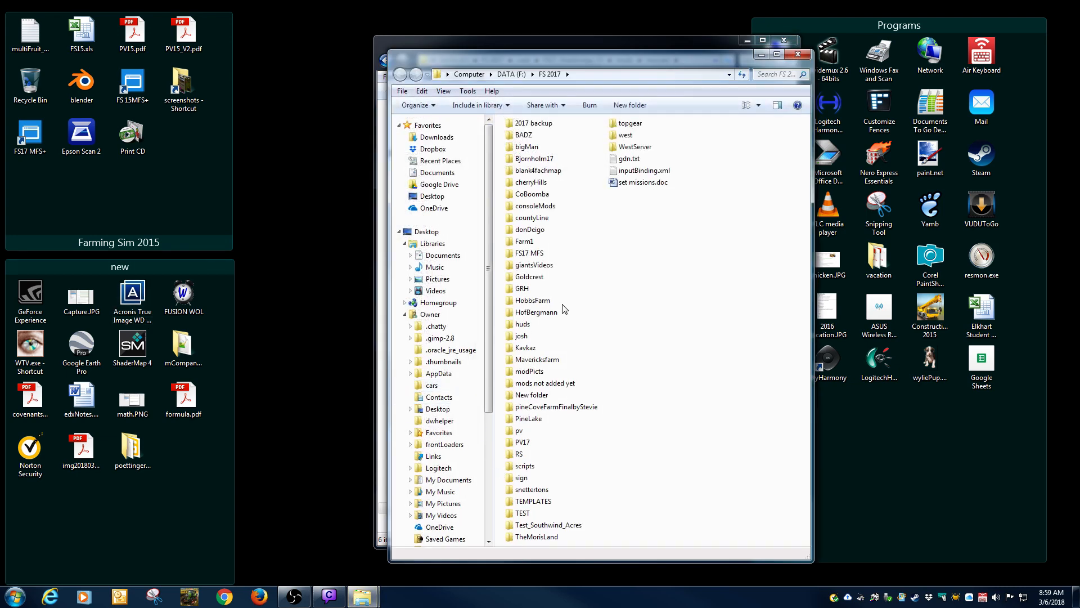
pyautogui.doubleClick(625, 135)
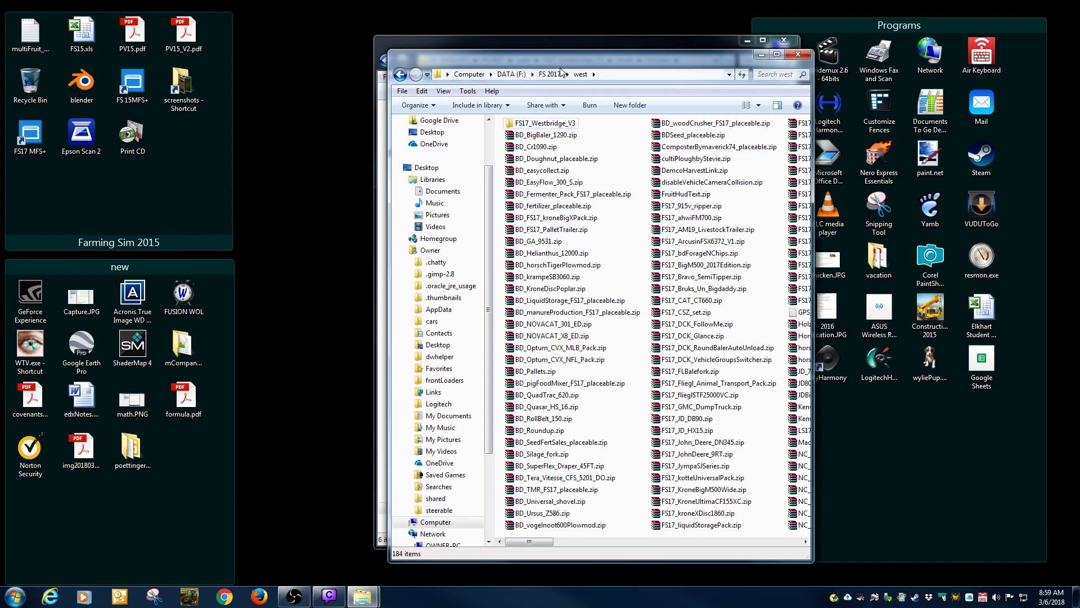
pyautogui.doubleClick(544, 123)
pyautogui.moveTo(572, 63); pyautogui.dragTo(262, 51)
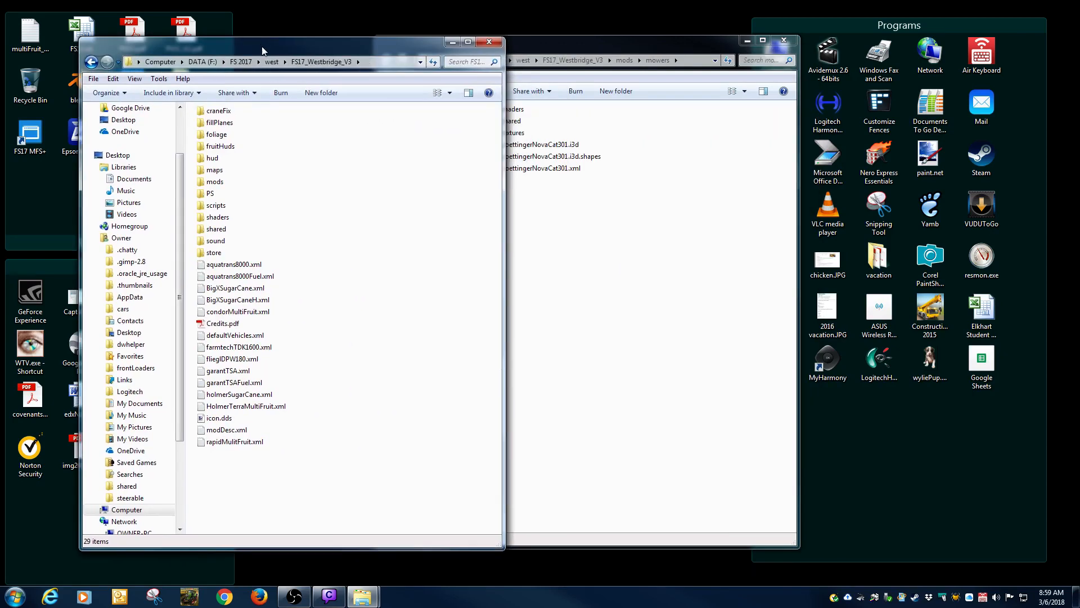
# Move poettingerNovaCat301.xml from the mowers folder into the FS17_Westbridge_V3 root folder.
pyautogui.moveTo(532, 41); pyautogui.dragTo(731, 37)
pyautogui.click(733, 164)
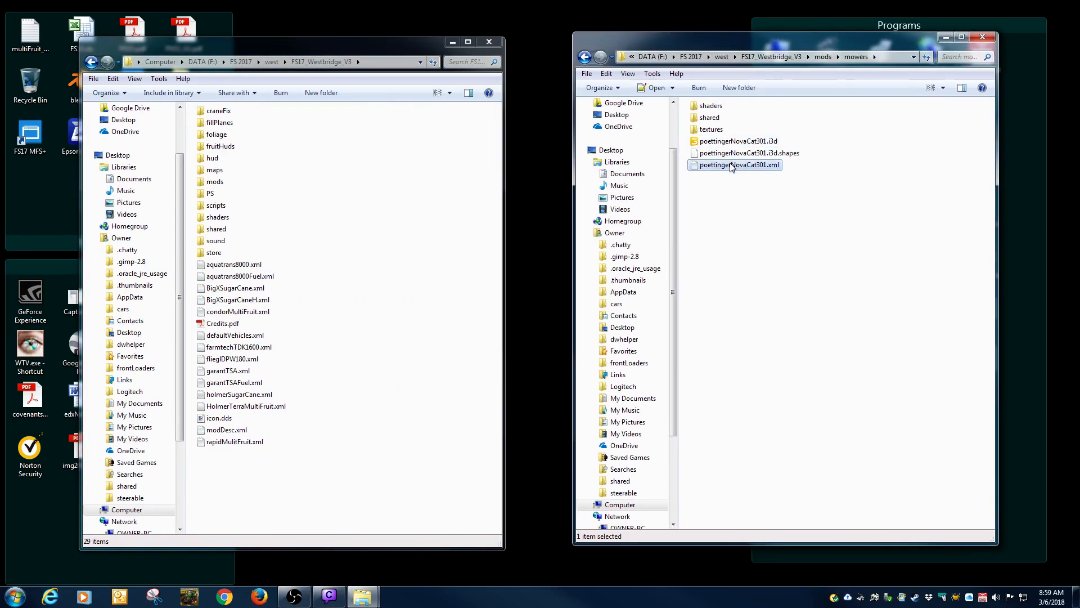
pyautogui.moveTo(731, 173); pyautogui.dragTo(354, 454)
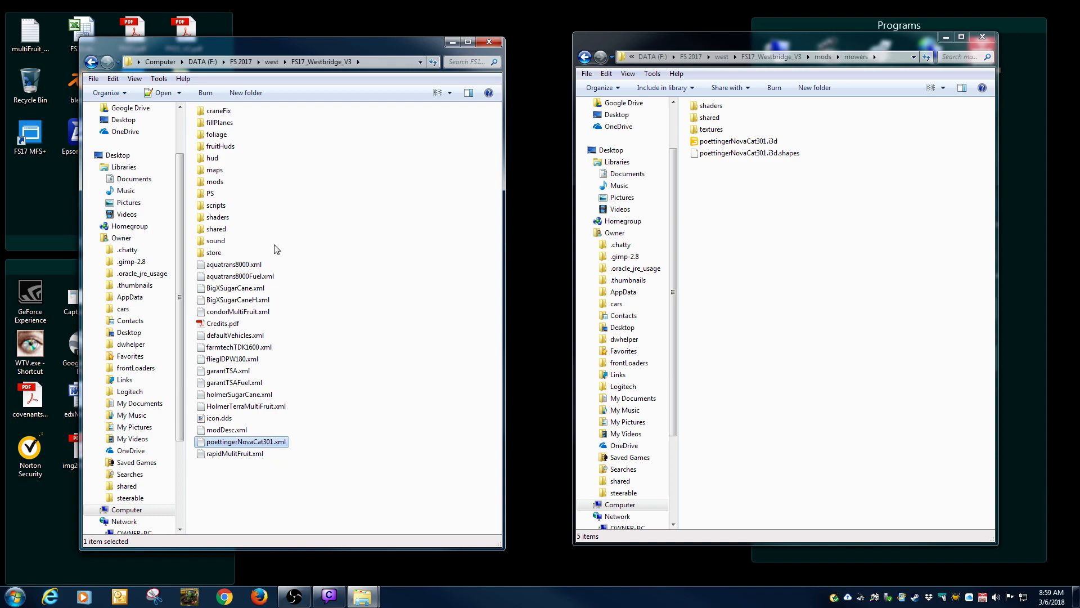
# Open the moved poettingerNovaCat301.xml in Notepad++ and change the store name to WestBridge NOVACAT 301.
pyautogui.doubleClick(249, 444)
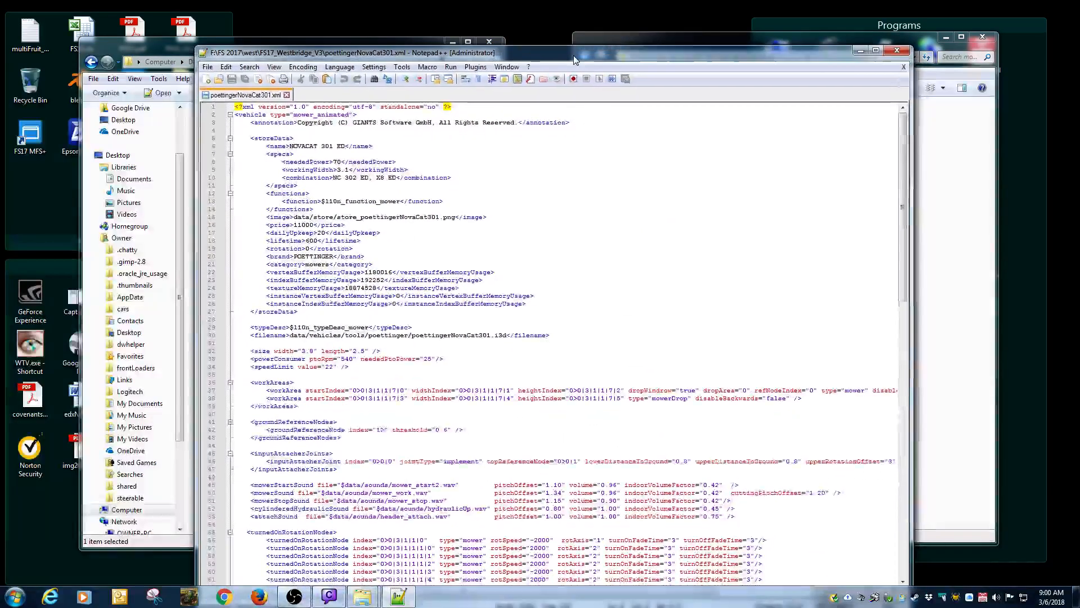
pyautogui.click(287, 135)
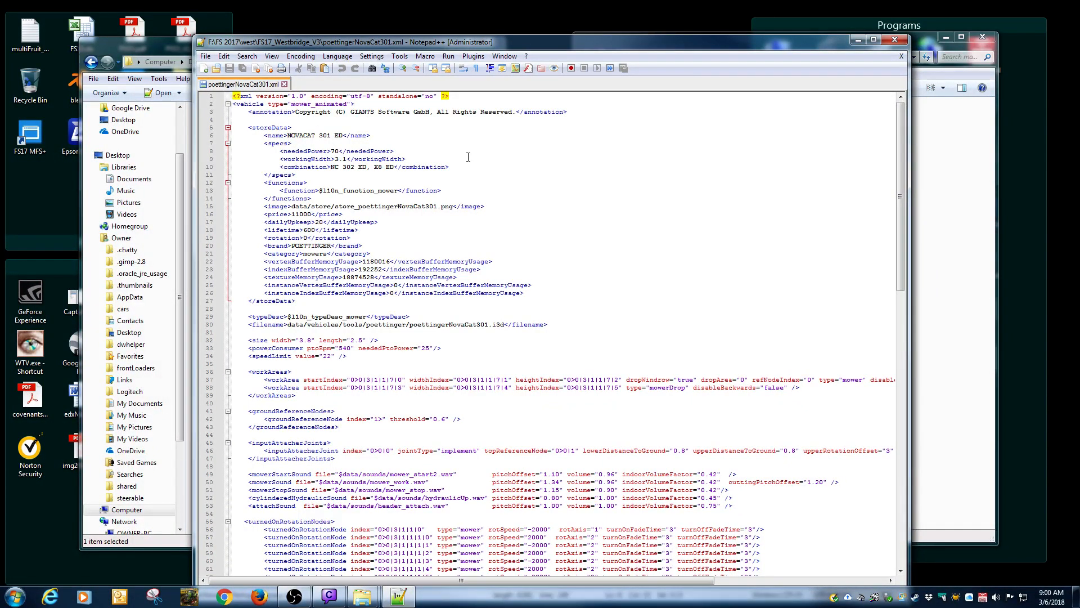
pyautogui.write('WestBridge')
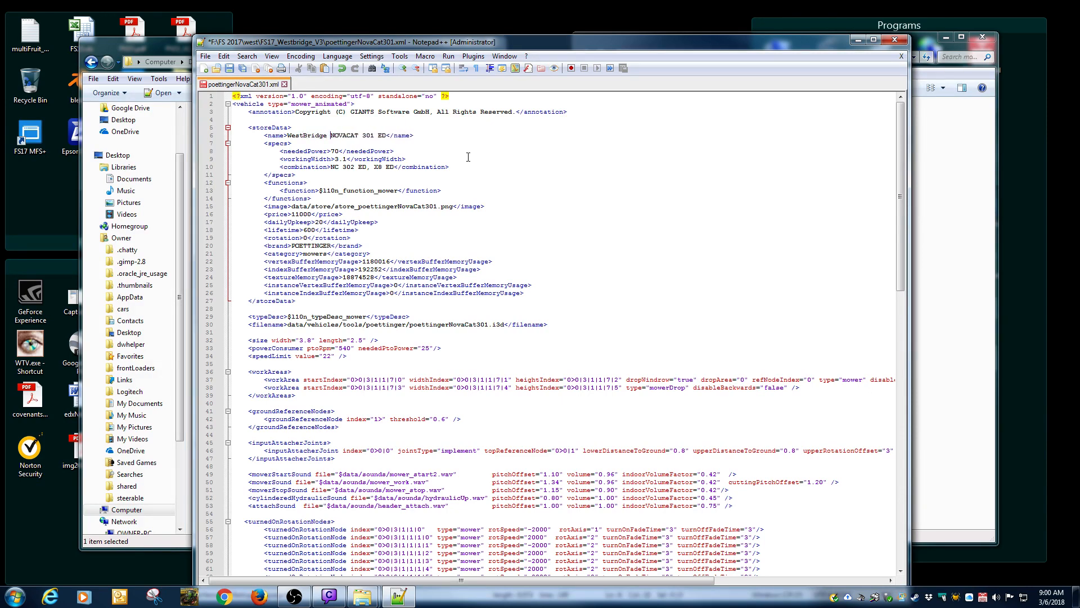
pyautogui.click(388, 137)
pyautogui.press('BackSpace')
pyautogui.press('BackSpace')
pyautogui.press('BackSpace')
pyautogui.click(340, 151)
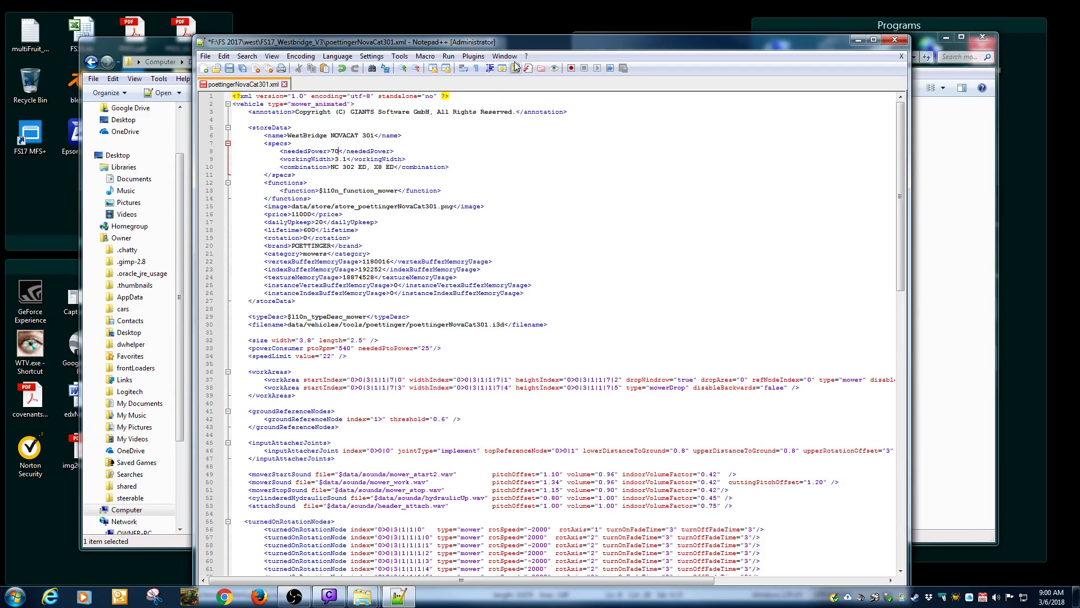
# Open modDesc.xml from the TEMPLATES folder for reference and return to poettingerNovaCat301.xml.
pyautogui.moveTo(527, 46); pyautogui.dragTo(649, 55)
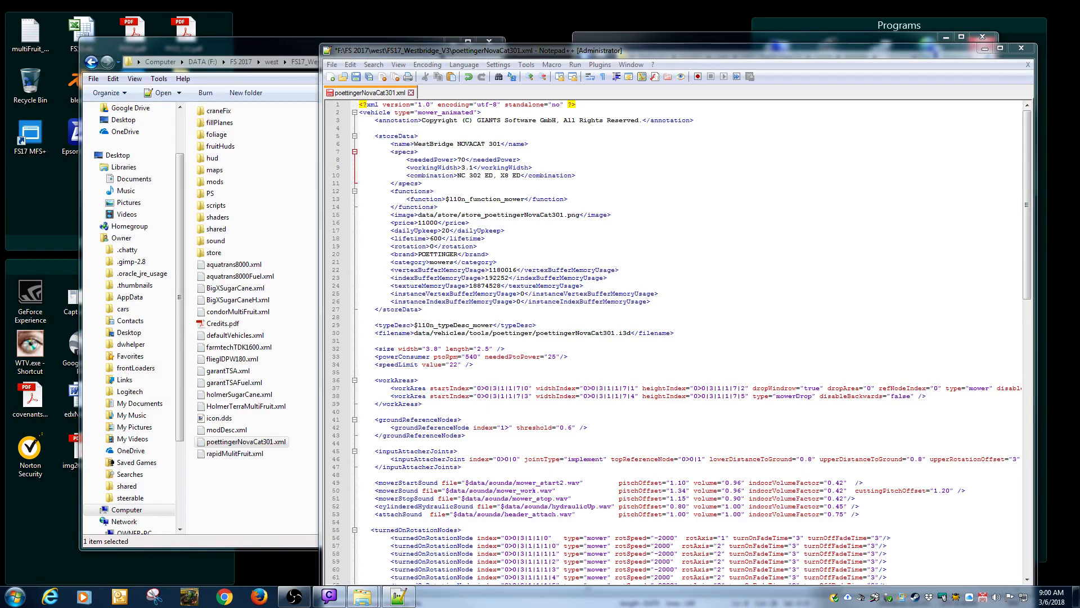
pyautogui.click(362, 596)
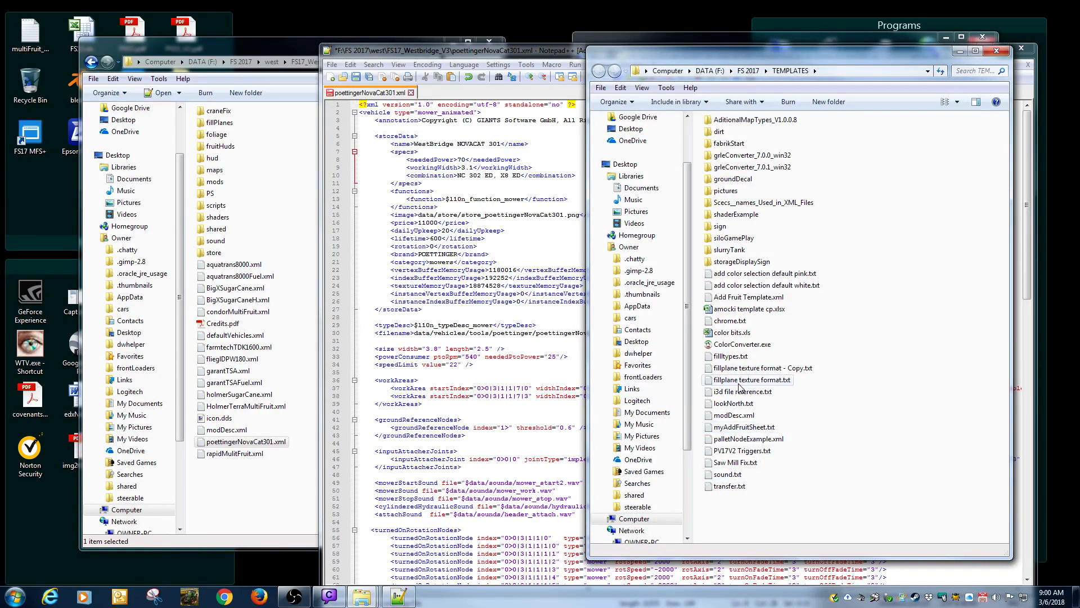
pyautogui.doubleClick(734, 415)
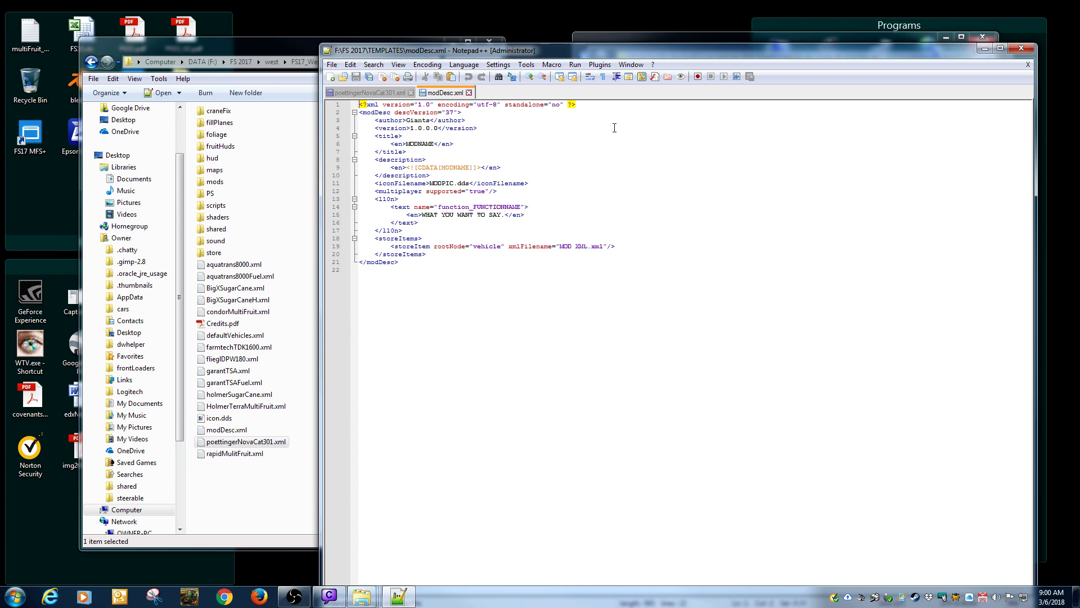
pyautogui.click(398, 93)
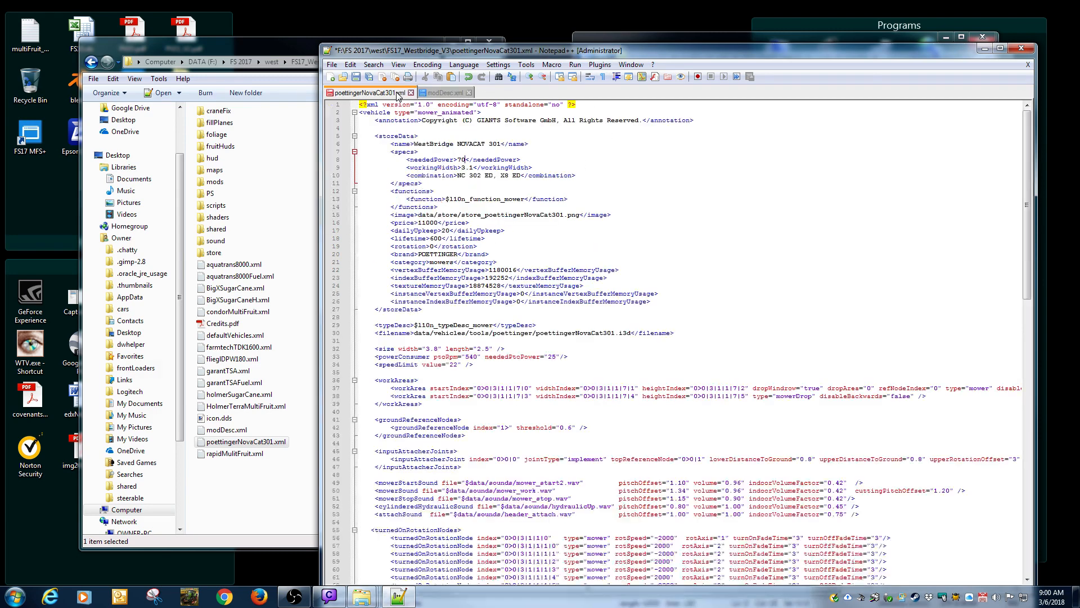
# Add a second function entry, $l10n_function_speedMower, below the existing mower function in the store data.
pyautogui.click(581, 201)
pyautogui.hotkey('shift', 'Home')
pyautogui.hotkey('shift', 'Home')
pyautogui.click(591, 202)
pyautogui.press('Return')
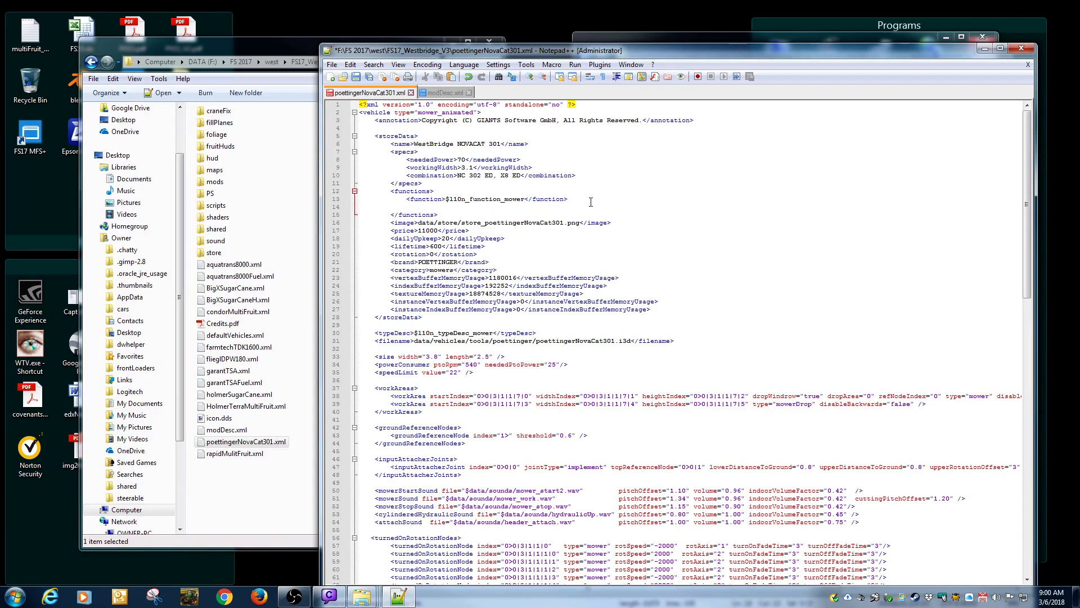
pyautogui.write('<function>$l10n_function_mower</function>')
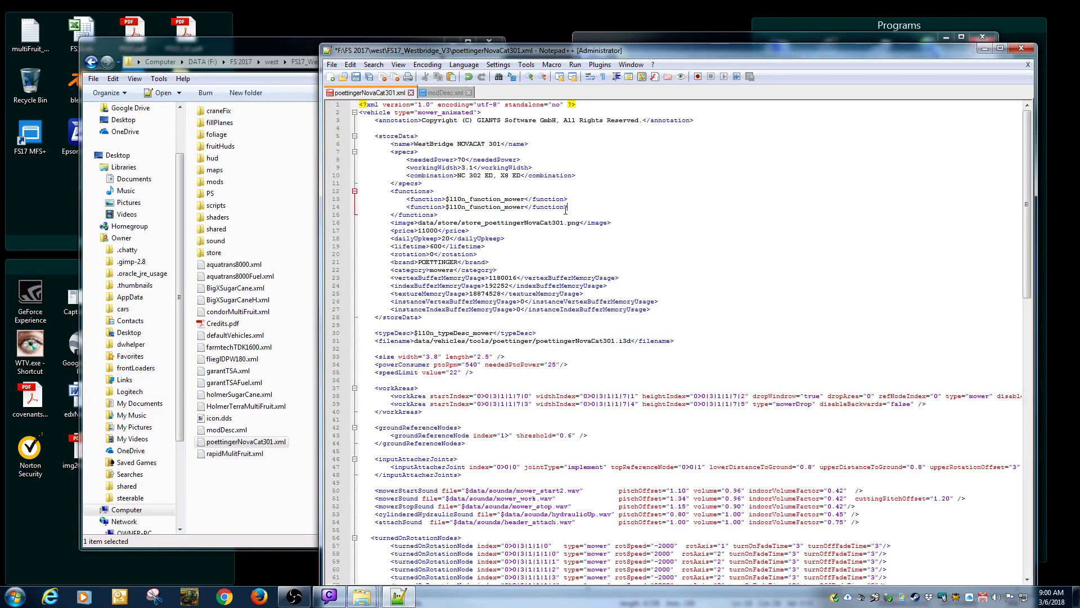
pyautogui.click(526, 207)
pyautogui.press('BackSpace')
pyautogui.press('BackSpace')
pyautogui.press('BackSpace')
pyautogui.press('BackSpace')
pyautogui.press('BackSpace')
pyautogui.write('speedMower')
# Prefix the store image path with $ so it reads $data/store/store_poettingerNovaCat301.png.
pyautogui.click(422, 224)
pyautogui.write('$')
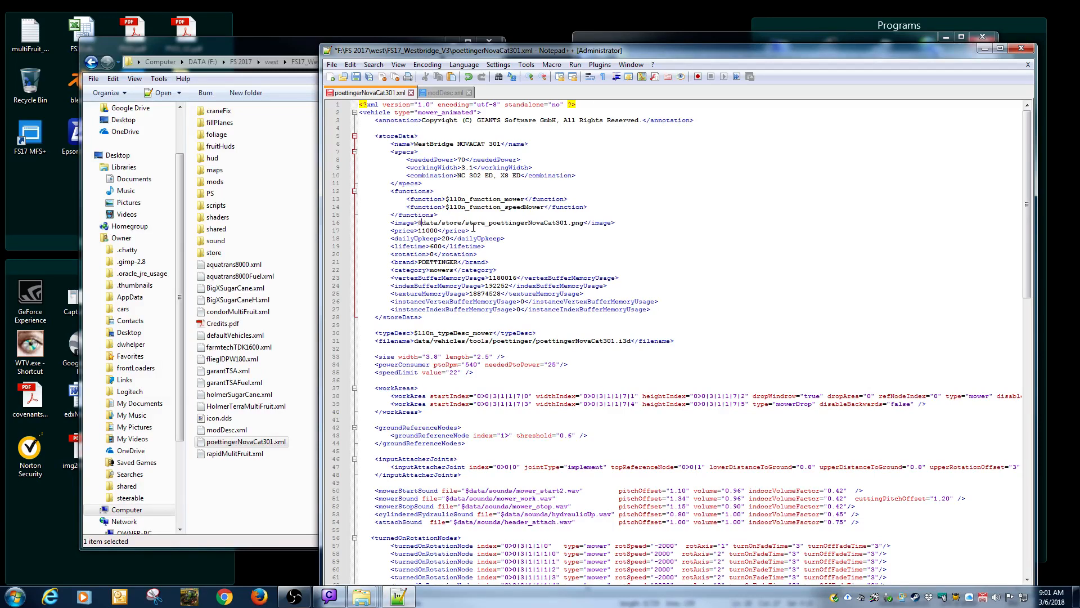
pyautogui.press('BackSpace')
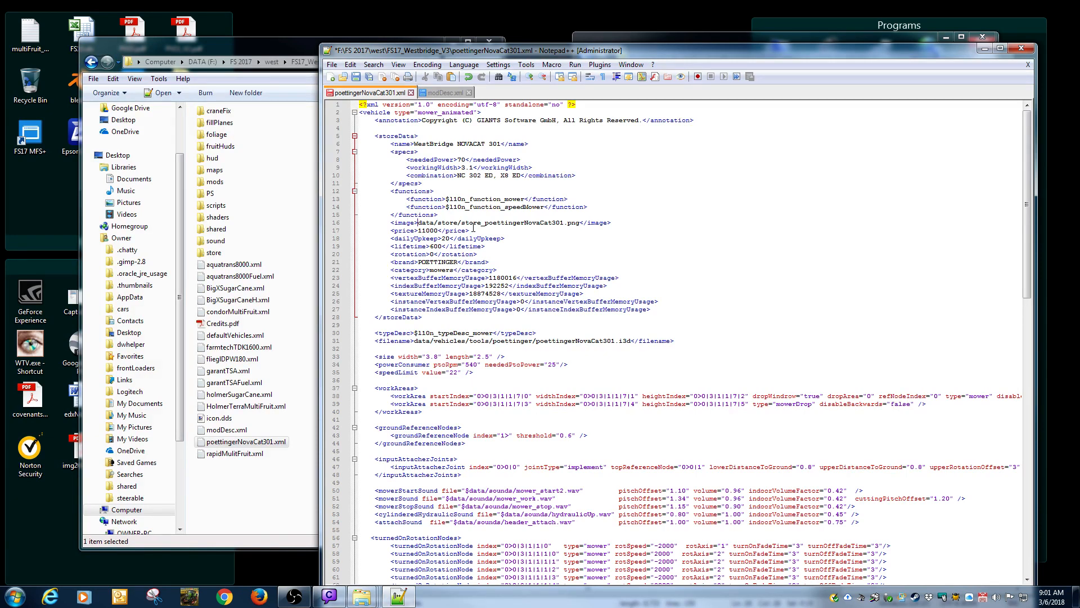
pyautogui.write('$')
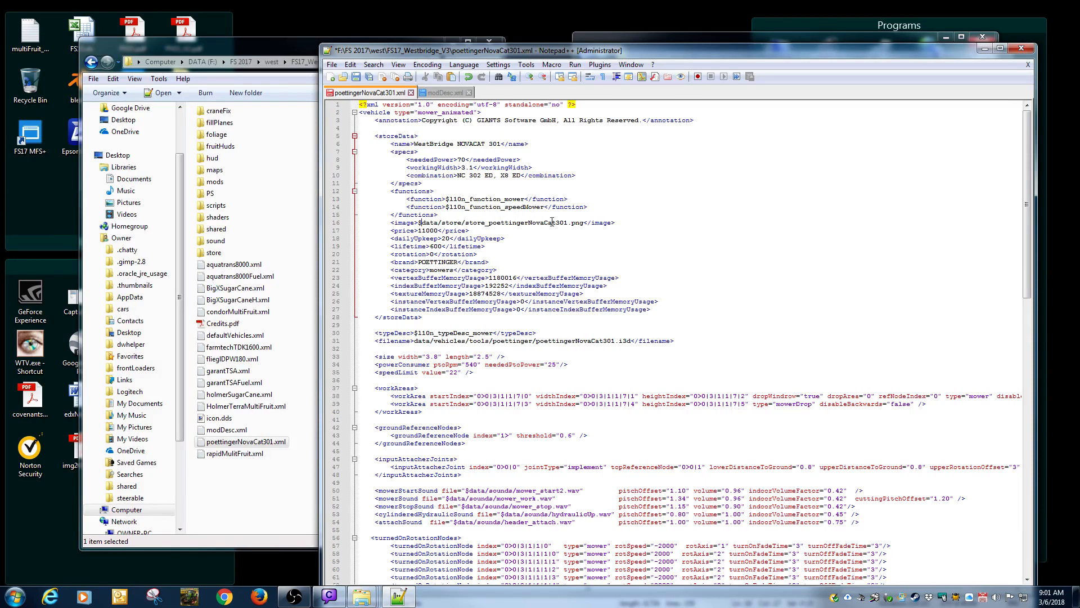
# Set the mower's price to 5000, its daily upkeep to 5 and its lifetime to 6000.
pyautogui.click(442, 231)
pyautogui.press('BackSpace')
pyautogui.press('BackSpace')
pyautogui.press('BackSpace')
pyautogui.press('BackSpace')
pyautogui.press('BackSpace')
pyautogui.write('5000')
pyautogui.click(451, 238)
pyautogui.press('BackSpace')
pyautogui.press('BackSpace')
pyautogui.write('5')
pyautogui.click(444, 246)
pyautogui.write('0')
pyautogui.write('s')
# Copy the category westbridgeMods from farmtechTDK1600.xml and use it as the mower's store category.
pyautogui.doubleClick(239, 347)
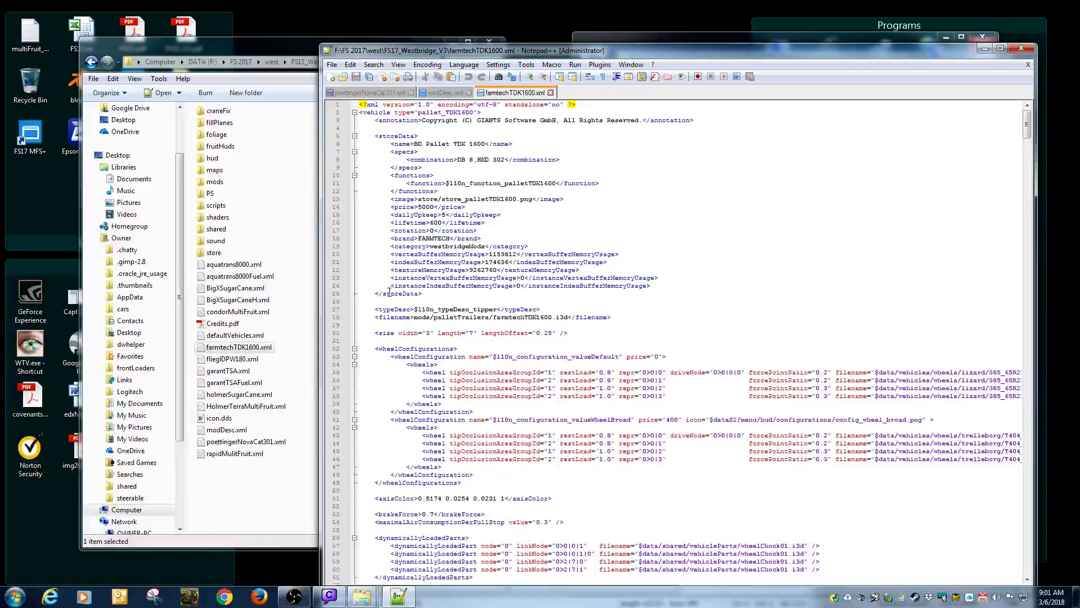
pyautogui.doubleClick(461, 246)
pyautogui.rightClick(460, 246)
pyautogui.click(478, 268)
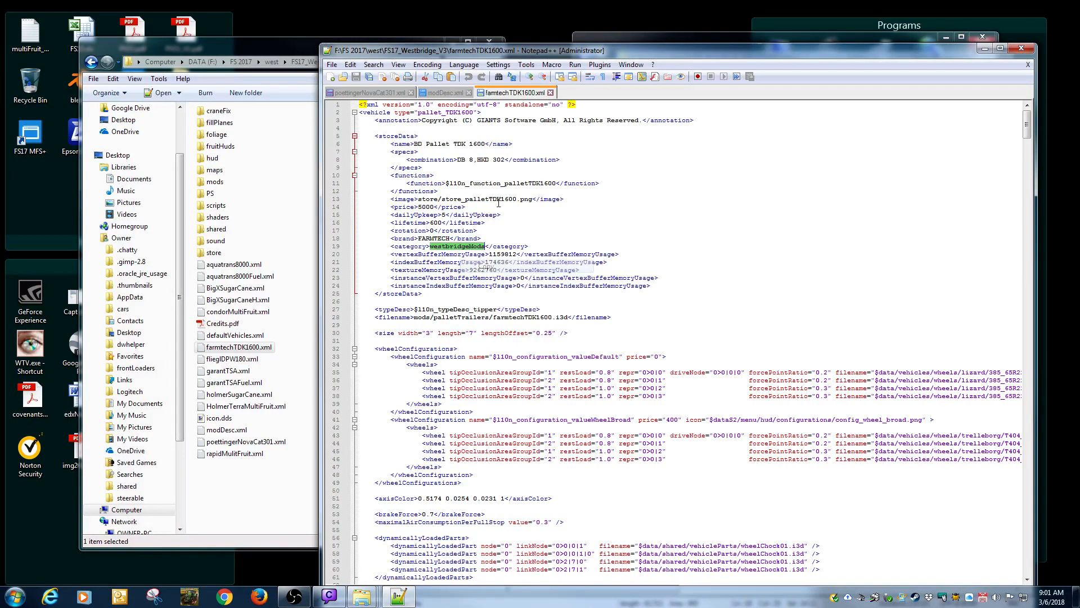
pyautogui.click(382, 93)
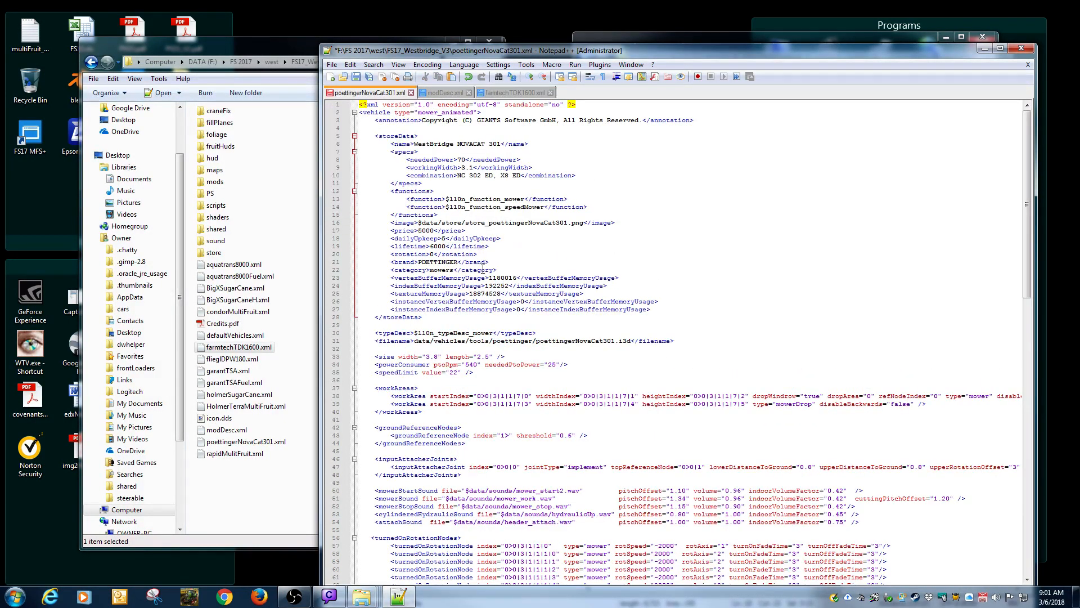
pyautogui.doubleClick(441, 271)
pyautogui.hotkey('ctrl', 'v')
# Replace data/vehicles/tools/poettinger in the i3d filename path with the copied folder name mods.
pyautogui.moveTo(542, 52); pyautogui.dragTo(441, 27)
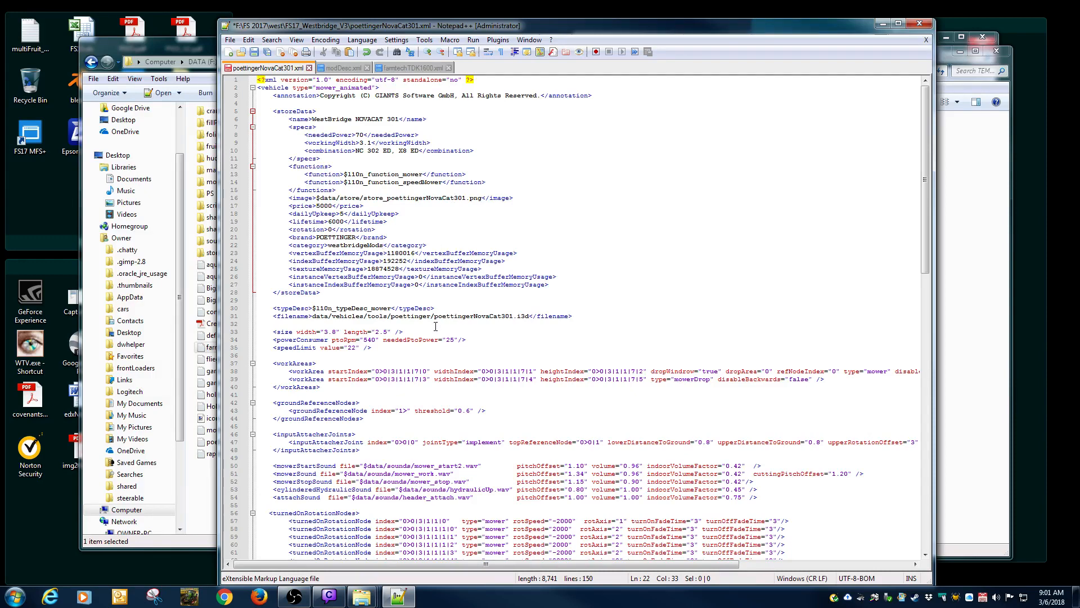
pyautogui.moveTo(539, 29); pyautogui.dragTo(694, 73)
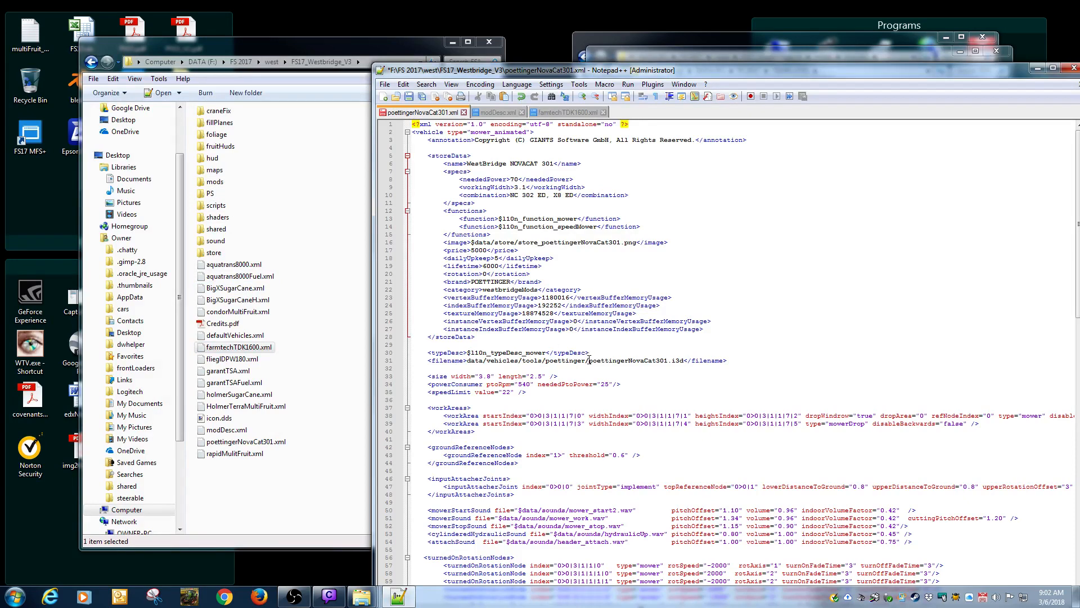
pyautogui.click(587, 360)
pyautogui.press('BackSpace')
pyautogui.press('BackSpace')
pyautogui.press('BackSpace')
pyautogui.press('BackSpace')
pyautogui.press('BackSpace')
pyautogui.press('BackSpace')
pyautogui.press('BackSpace')
pyautogui.press('BackSpace')
pyautogui.press('BackSpace')
pyautogui.press('BackSpace')
pyautogui.press('BackSpace')
pyautogui.press('BackSpace')
pyautogui.press('BackSpace')
pyautogui.press('BackSpace')
pyautogui.press('BackSpace')
pyautogui.press('BackSpace')
pyautogui.press('BackSpace')
pyautogui.press('BackSpace')
pyautogui.press('BackSpace')
pyautogui.press('BackSpace')
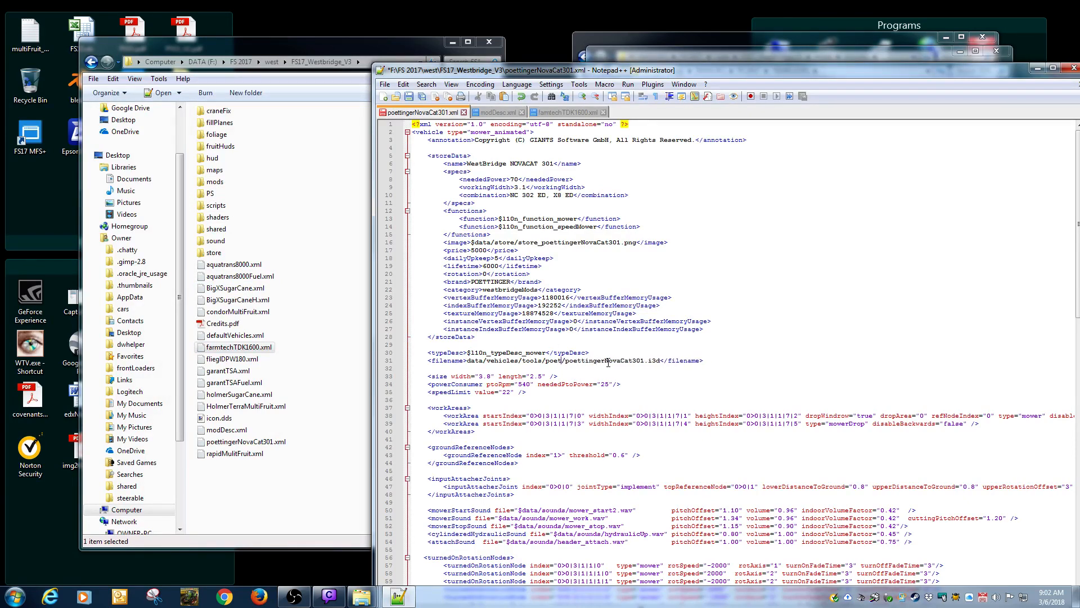
pyautogui.press('BackSpace')
pyautogui.press('BackSpace')
pyautogui.press('BackSpace')
pyautogui.press('BackSpace')
pyautogui.press('BackSpace')
pyautogui.press('BackSpace')
pyautogui.press('BackSpace')
pyautogui.press('BackSpace')
pyautogui.press('BackSpace')
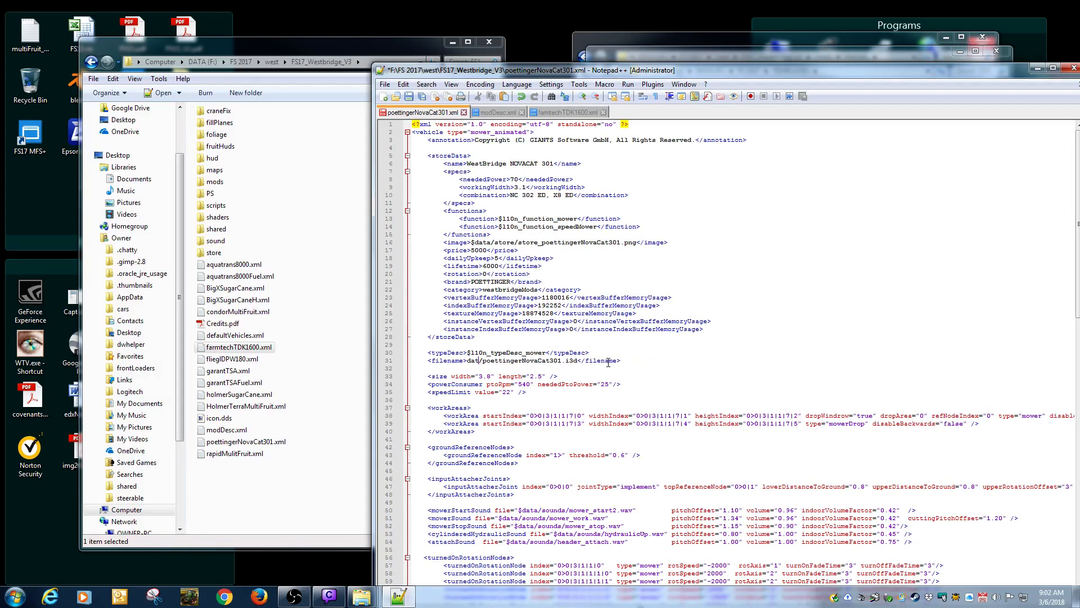
pyautogui.click(216, 181)
pyautogui.click(216, 182)
pyautogui.rightClick(215, 182)
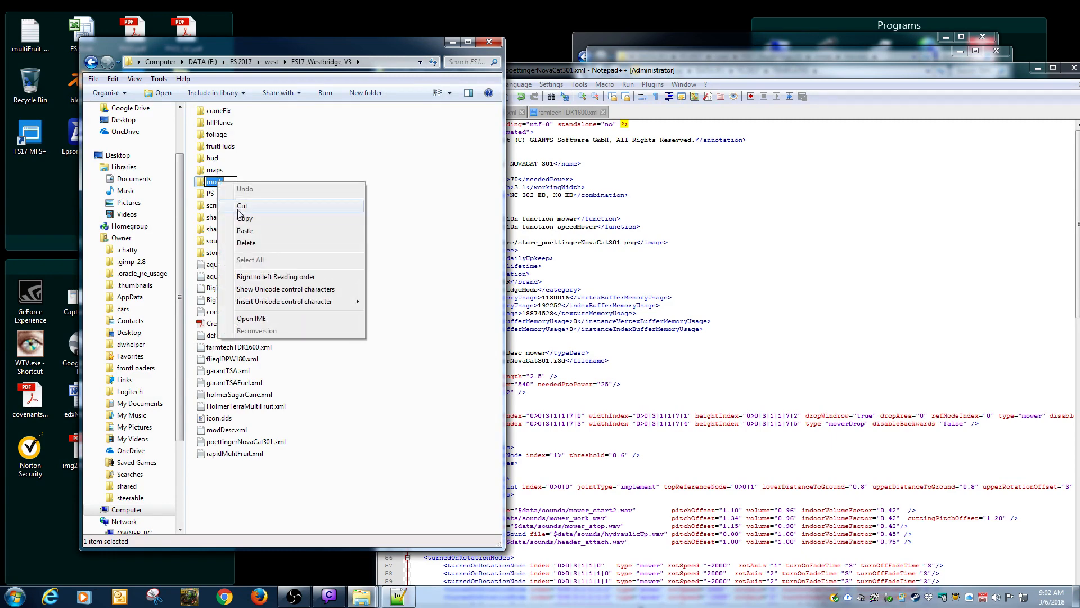
pyautogui.click(248, 218)
pyautogui.click(541, 366)
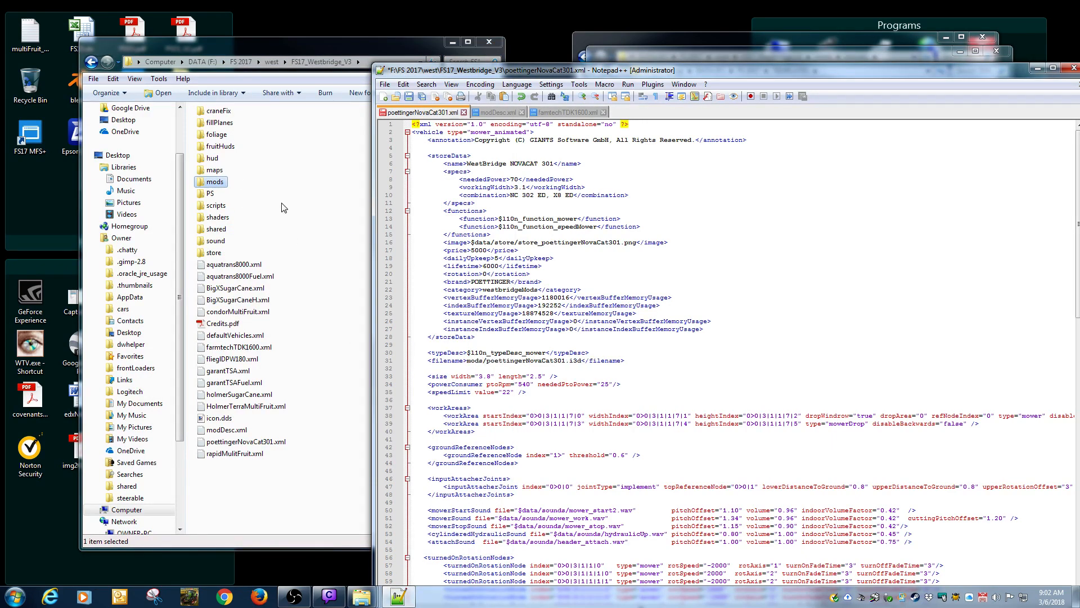
# Copy the mowers folder's name and insert it into the filename path as mods/mowers/poettingerNovaCat301.i3d.
pyautogui.doubleClick(215, 182)
pyautogui.click(215, 123)
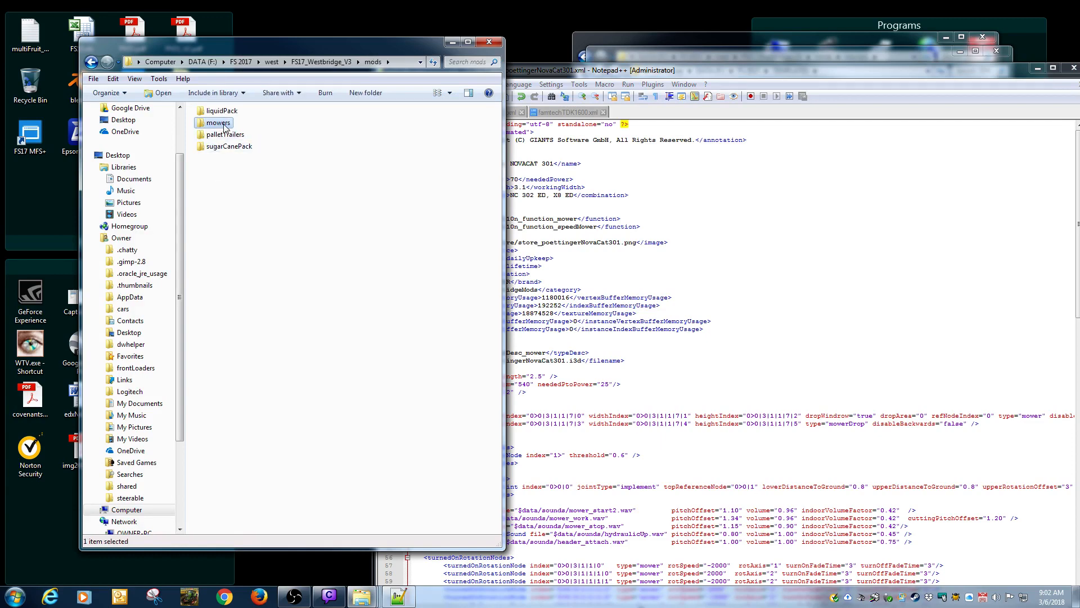
pyautogui.click(214, 122)
pyautogui.rightClick(214, 122)
pyautogui.click(243, 159)
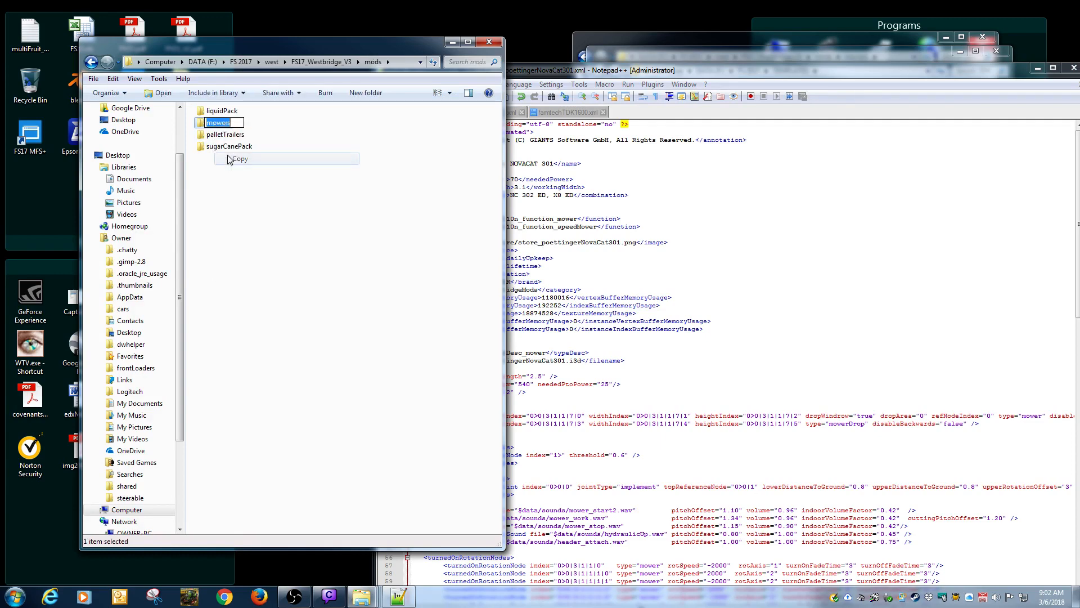
pyautogui.click(515, 360)
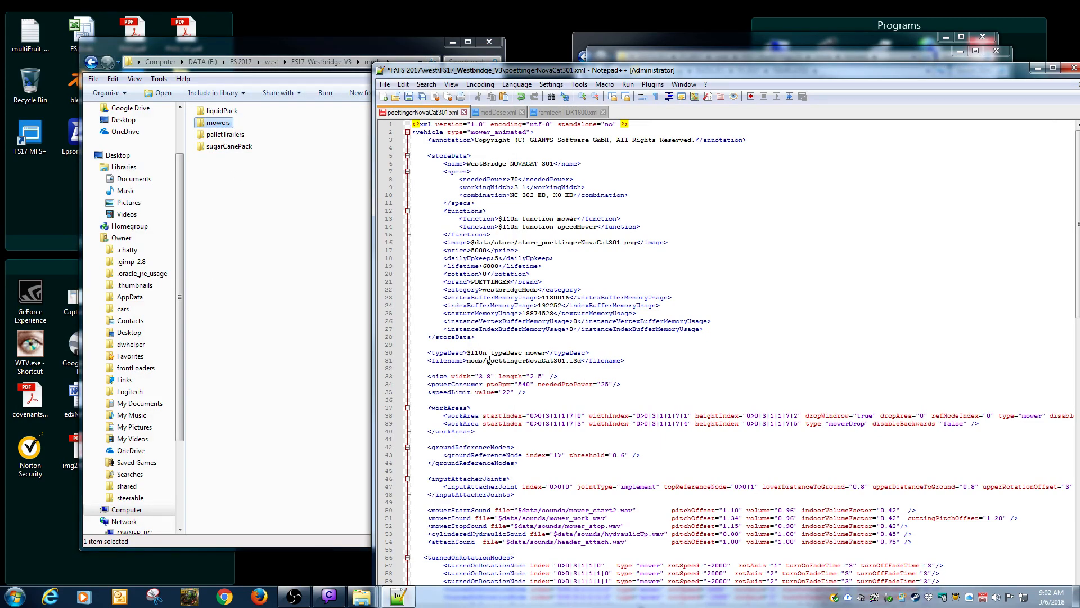
pyautogui.hotkey('ctrl', 'v')
pyautogui.write('/')
pyautogui.write('/')
# Copy the name of poettingerNovaCat301.i3d from the mowers folder and paste it over the file name in the XML's filename path.
pyautogui.doubleClick(218, 122)
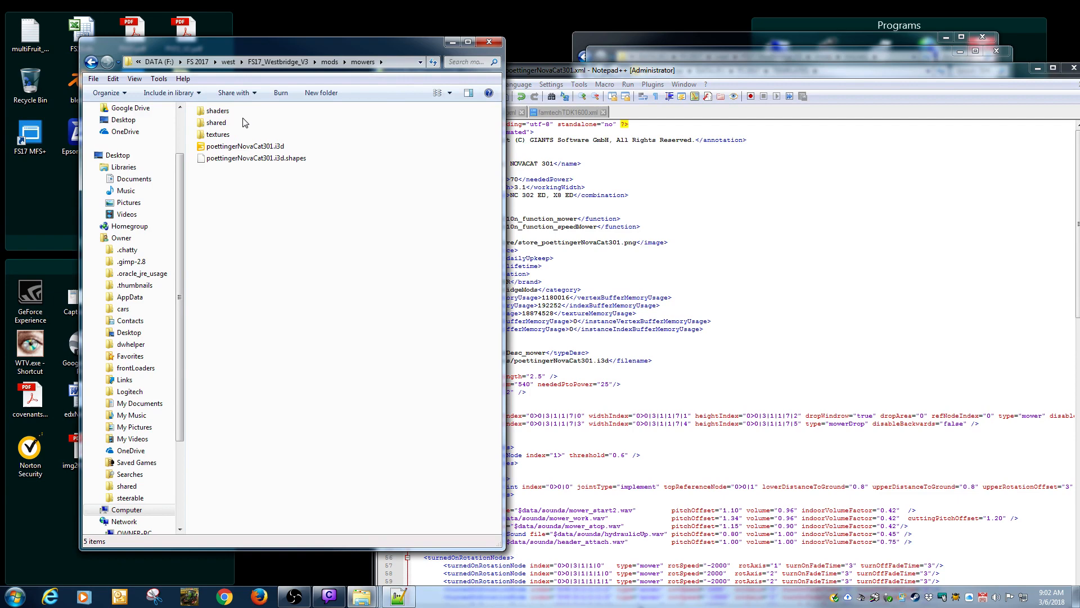
pyautogui.click(232, 147)
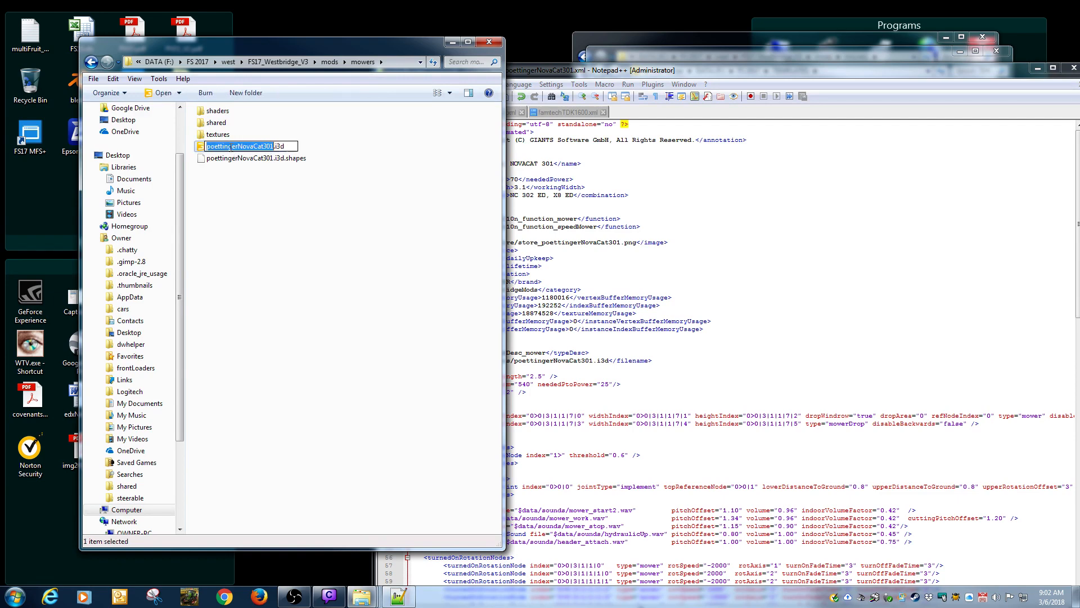
pyautogui.rightClick(231, 147)
pyautogui.click(246, 209)
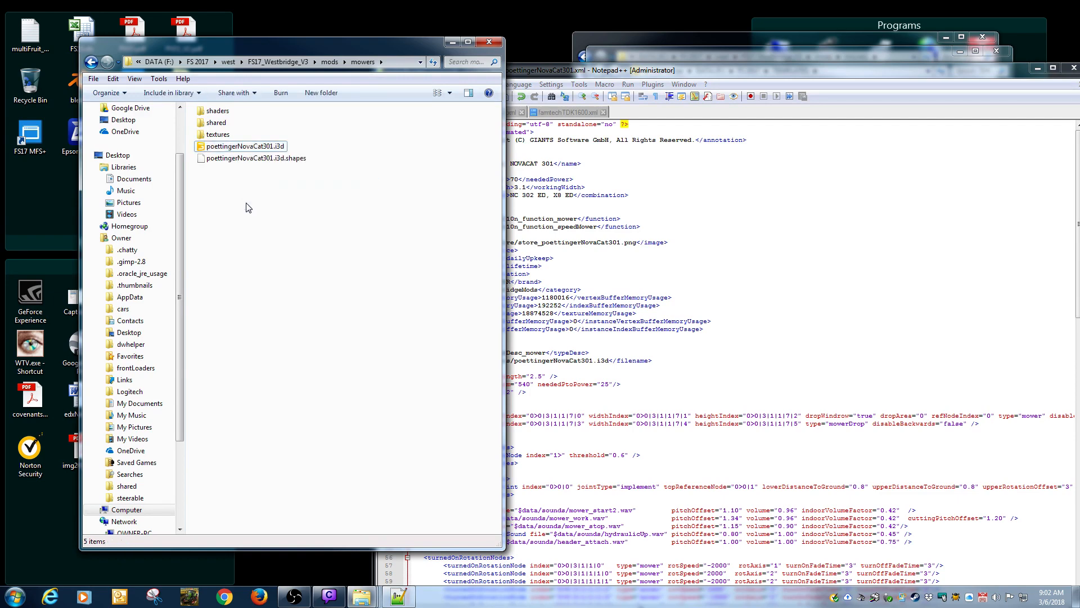
pyautogui.click(581, 367)
pyautogui.doubleClick(549, 360)
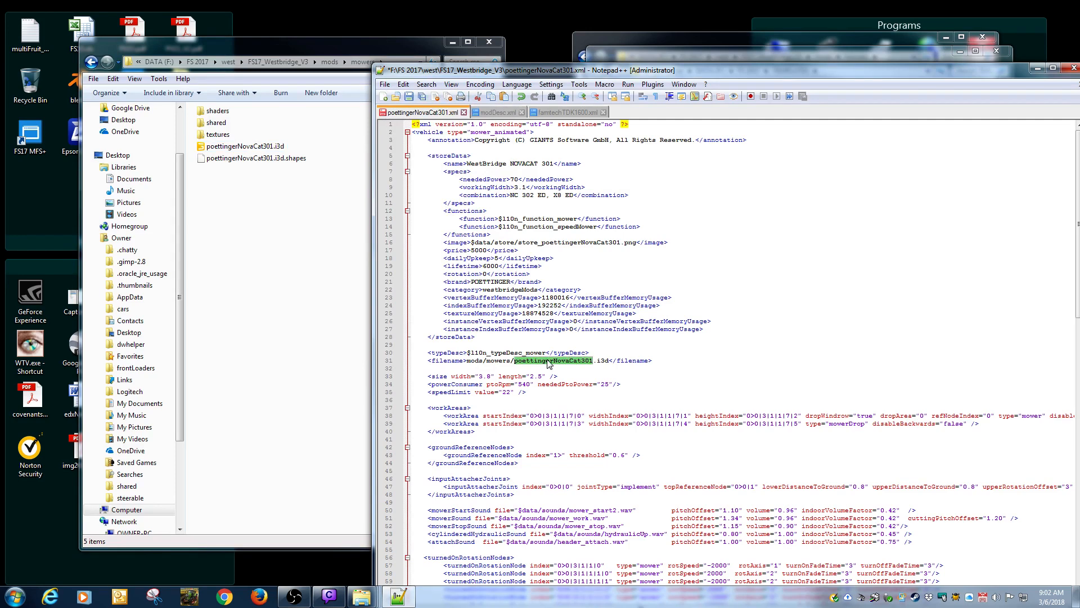
pyautogui.hotkey('ctrl', 'v')
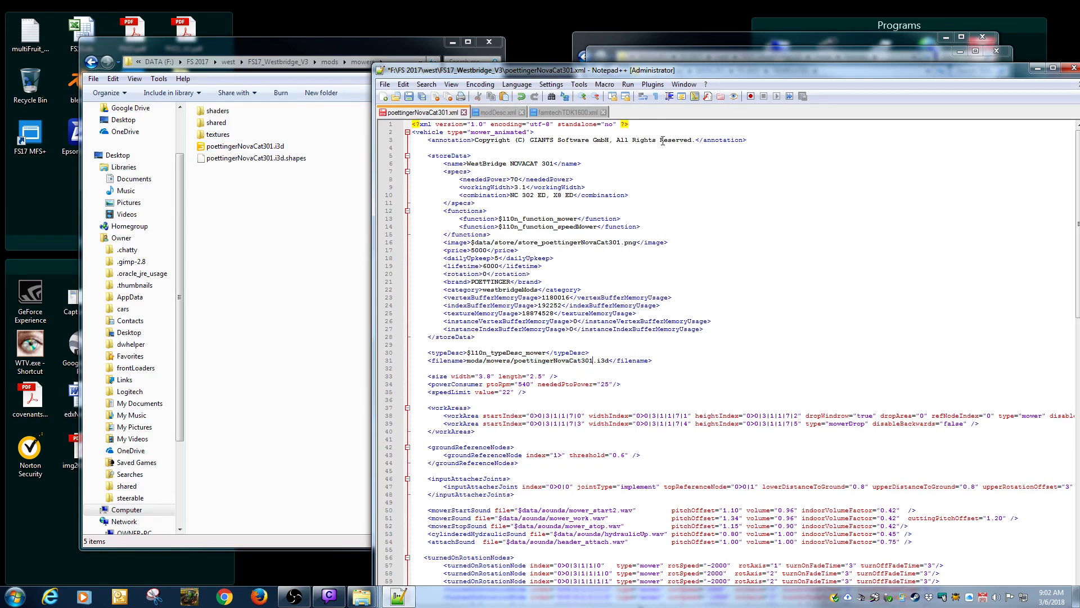
# Maximize the XML editor window and set the mower's neededPtoPower to 5.
pyautogui.moveTo(661, 70); pyautogui.dragTo(606, 62)
pyautogui.doubleClick(607, 62)
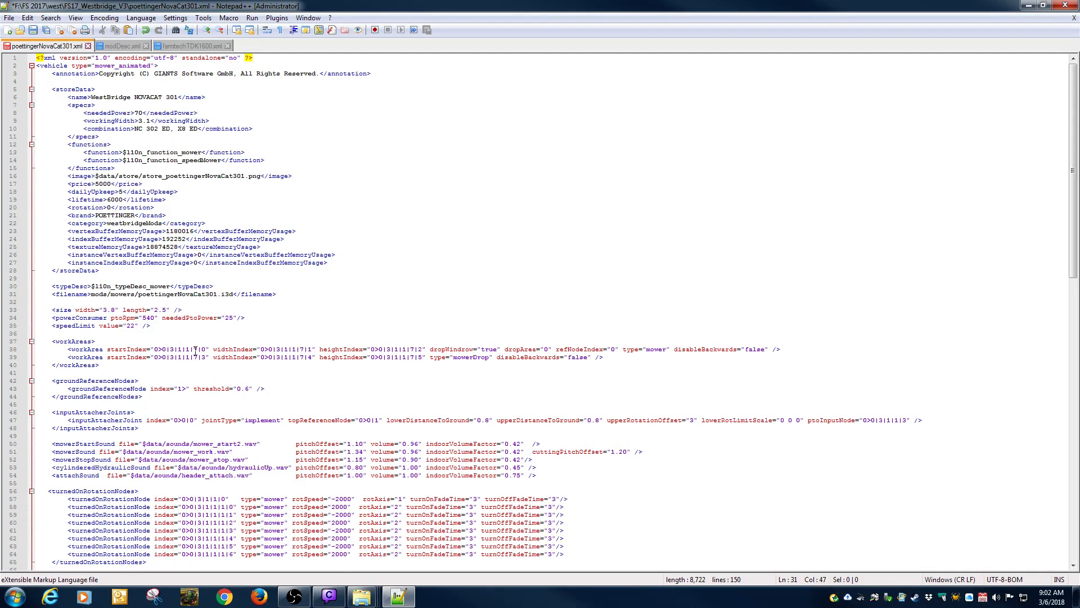
pyautogui.click(235, 318)
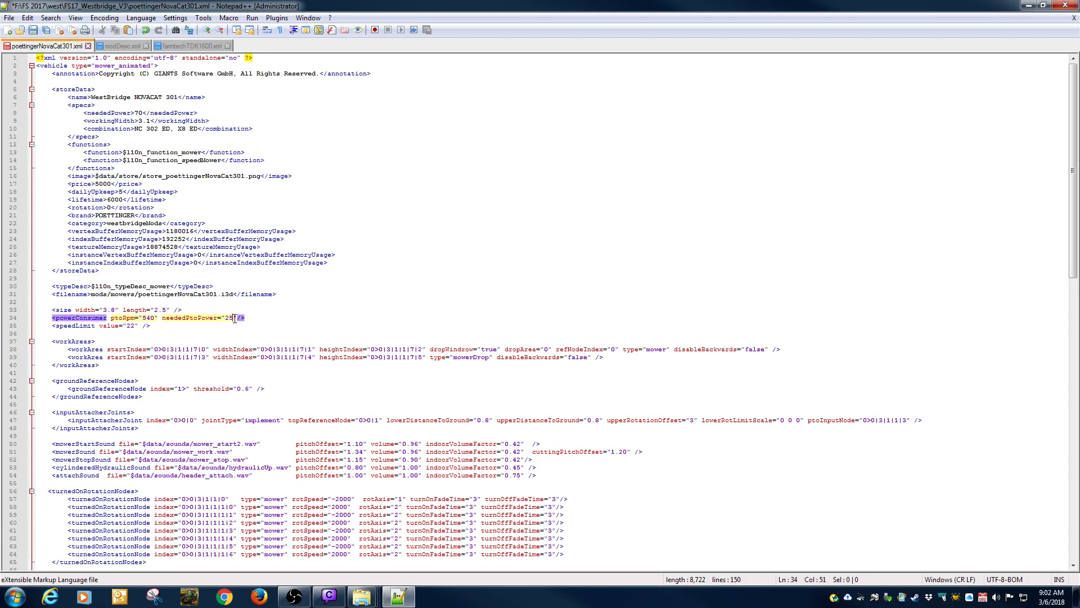
pyautogui.press('BackSpace')
pyautogui.press('BackSpace')
pyautogui.write('5')
# Switch to Internet Explorer and search the web for "km to mph".
pyautogui.click(131, 327)
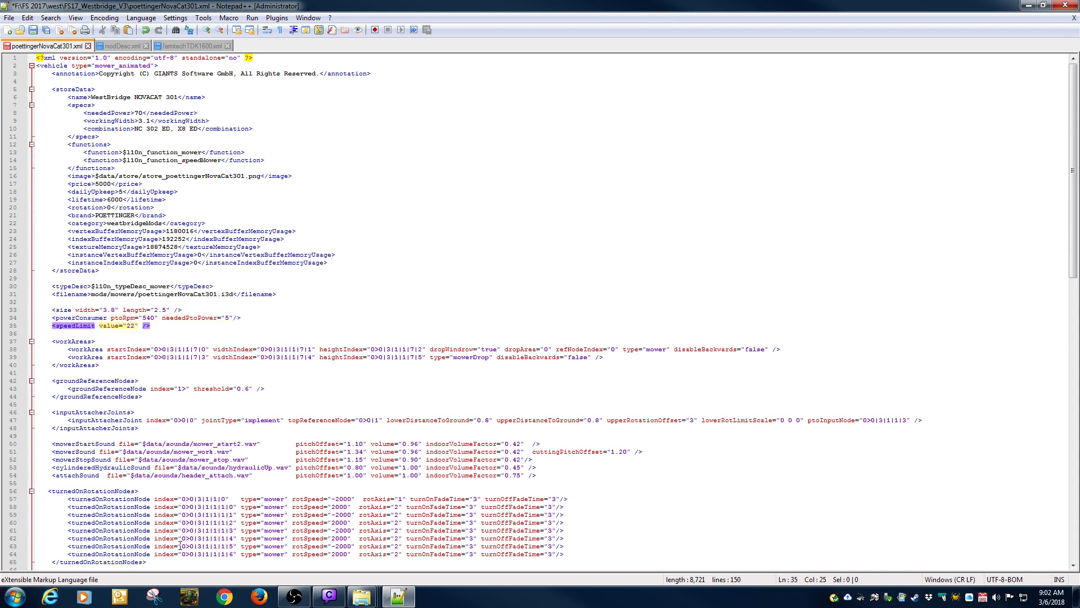
pyautogui.click(50, 597)
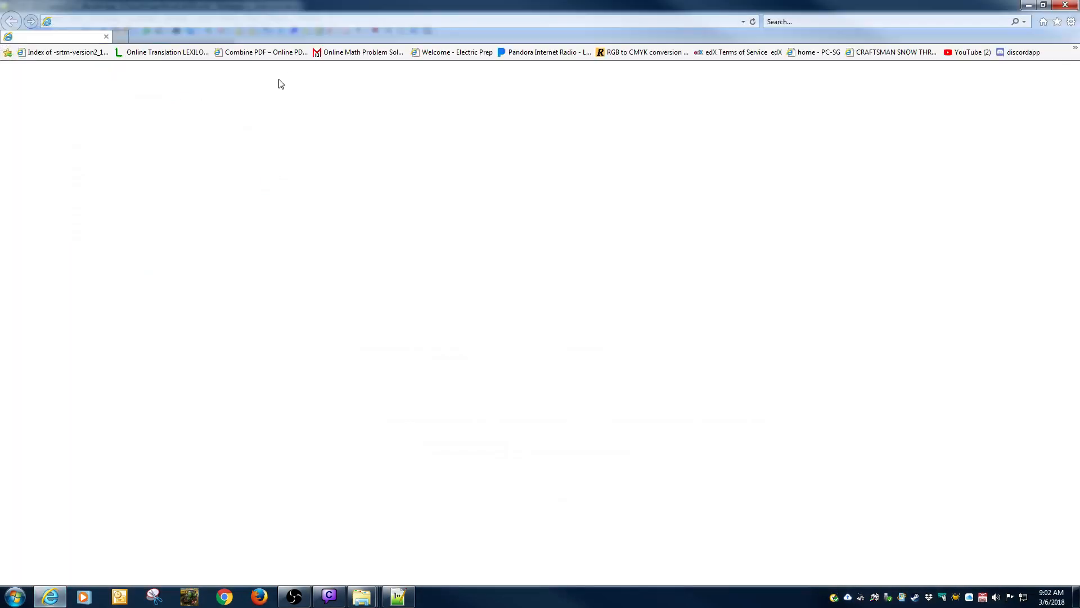
pyautogui.click(271, 21)
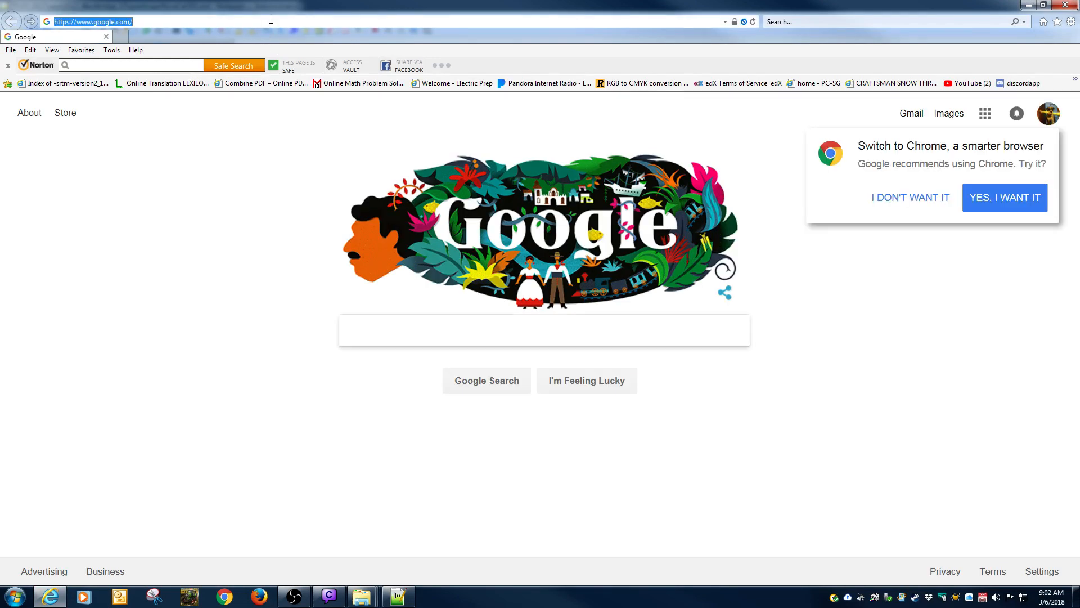
pyautogui.write('km ')
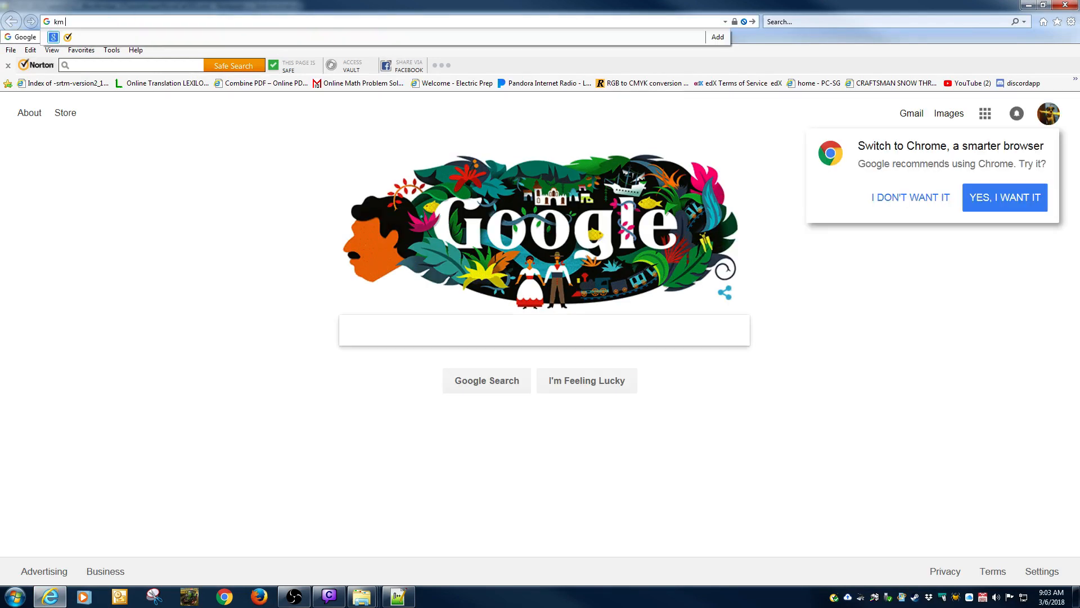
pyautogui.write('to mph')
pyautogui.press('Return')
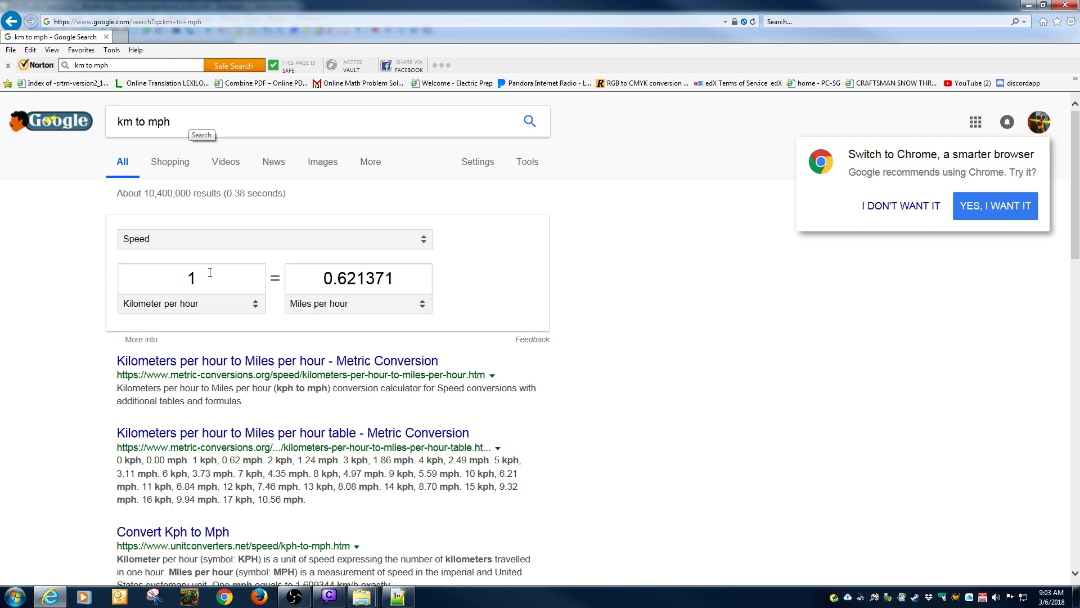
# Convert 15, 30 and 32 kilometers per hour to miles per hour in the search page's unit converter.
pyautogui.click(159, 282)
pyautogui.write('15')
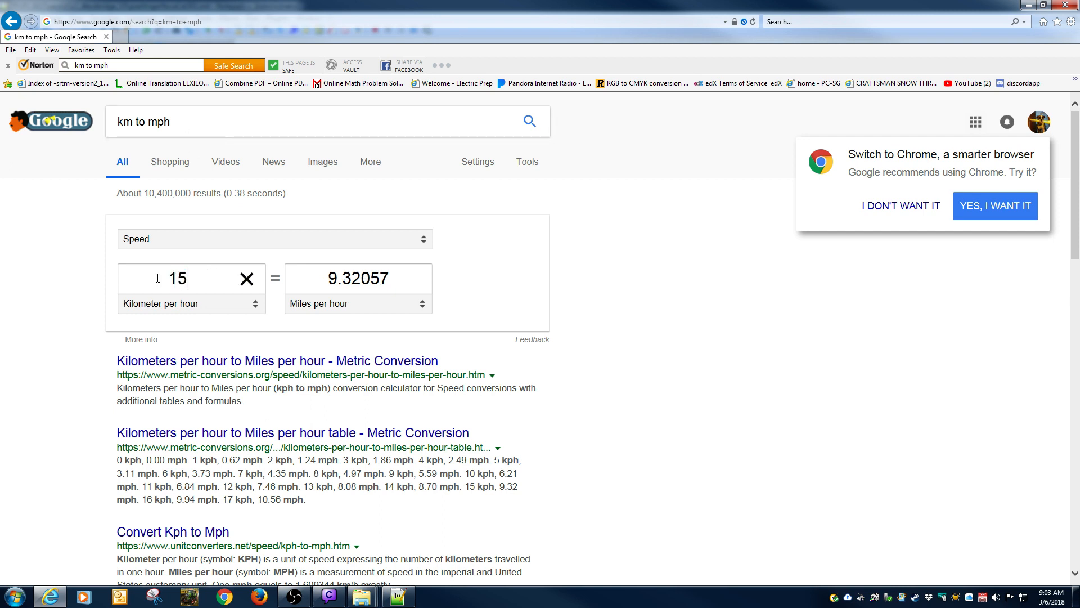
pyautogui.doubleClick(180, 278)
pyautogui.write('30')
pyautogui.doubleClick(133, 282)
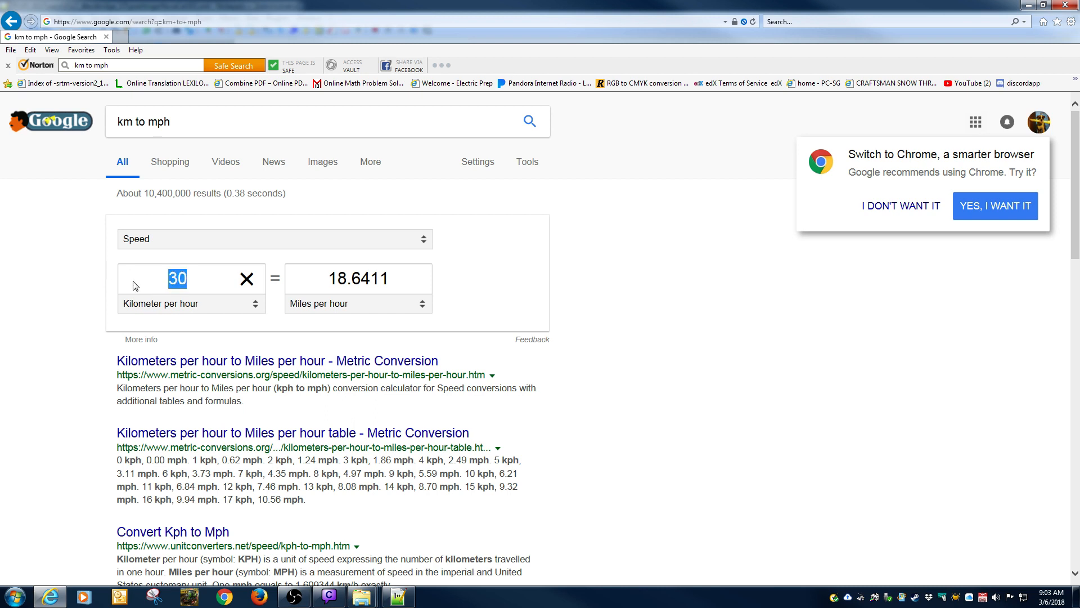
pyautogui.write('32')
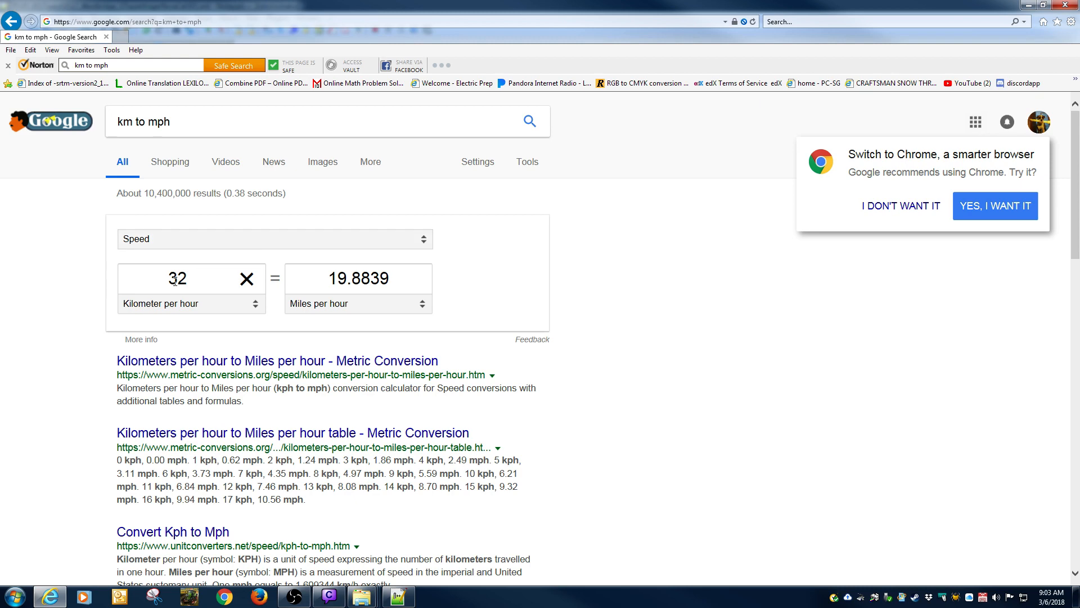
# Switch back to Notepad++ and set the mower's speedLimit value to 32.
pyautogui.click(398, 595)
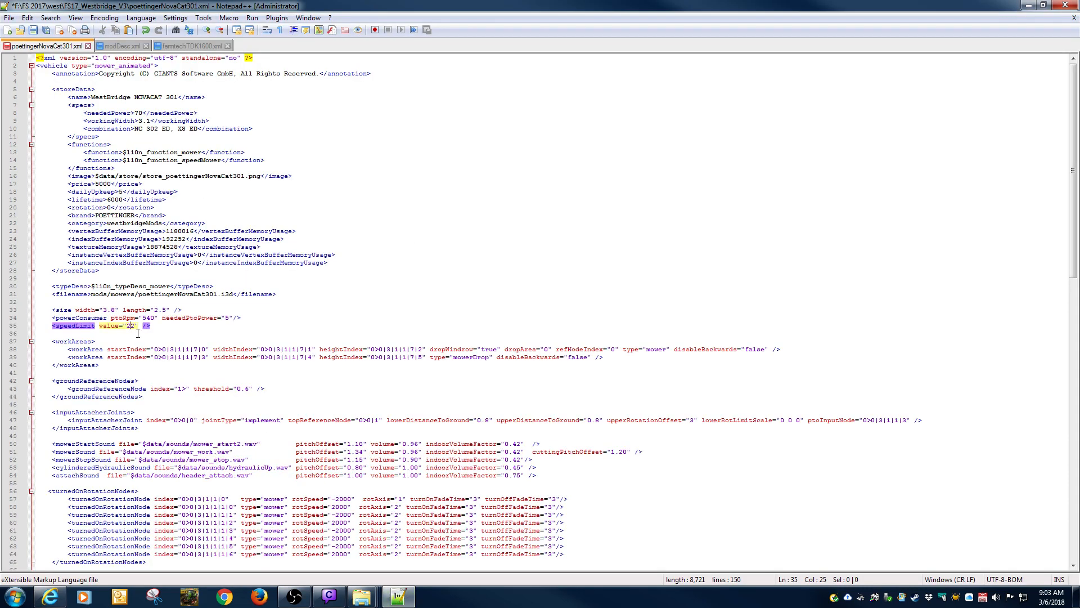
pyautogui.press('BackSpace')
pyautogui.write('3')
# Open add color selection default white.txt from the TEMPLATES folder and copy its whole baseColorConfigurations block.
pyautogui.scroll(-2, 272, 371)
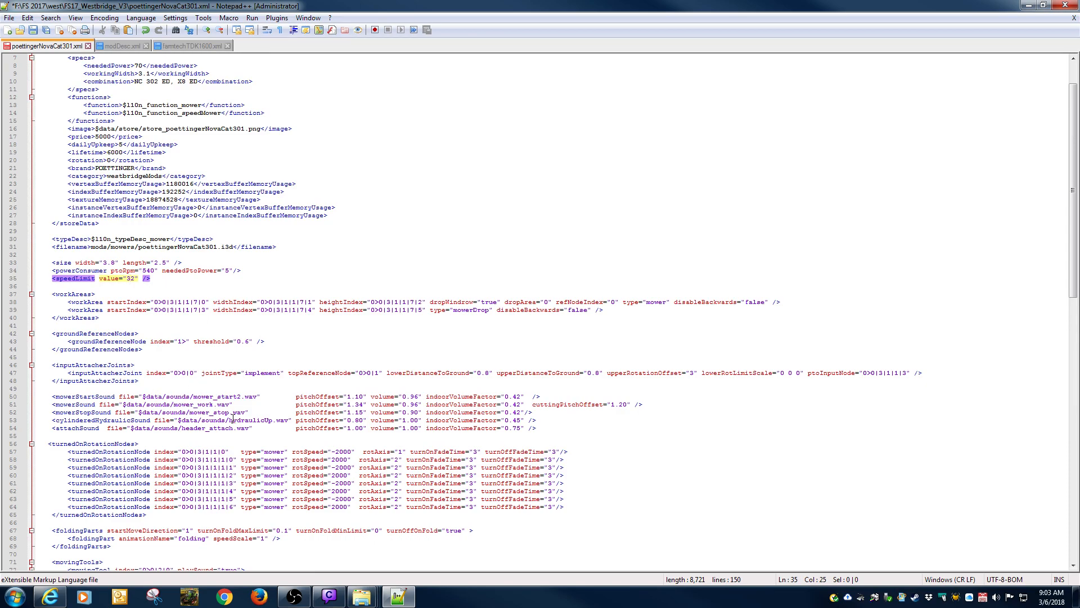
pyautogui.scroll(-12, 233, 420)
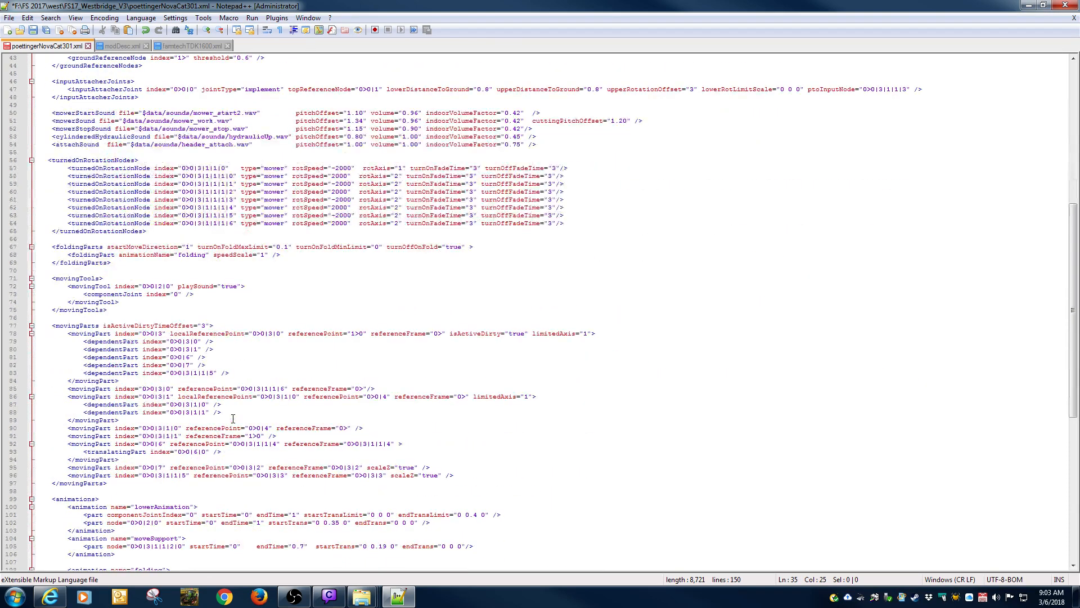
pyautogui.scroll(-15, 233, 419)
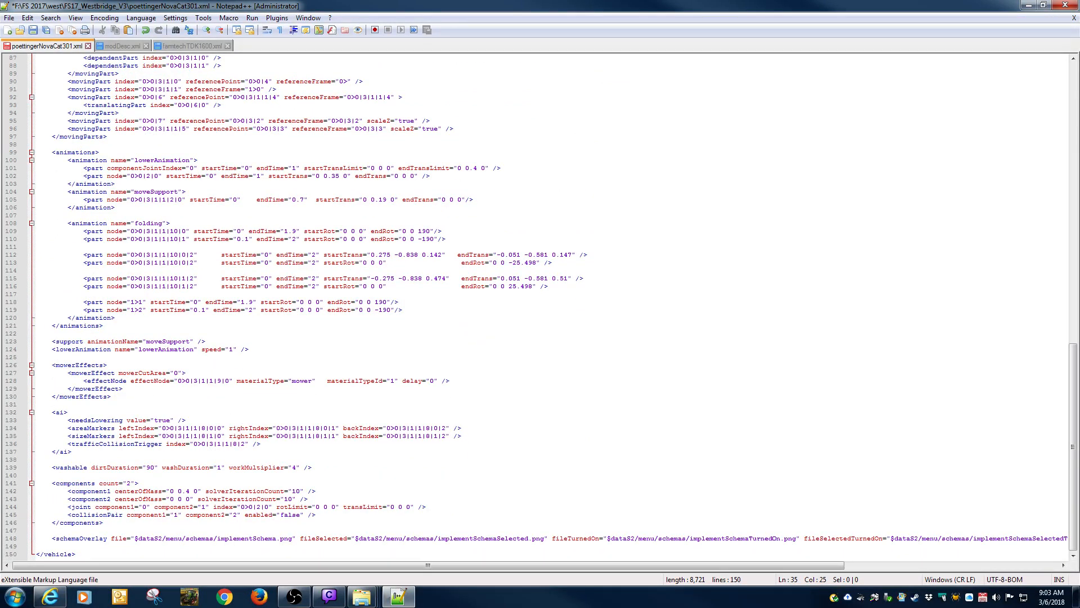
pyautogui.hotkey('alt', 'Tab')
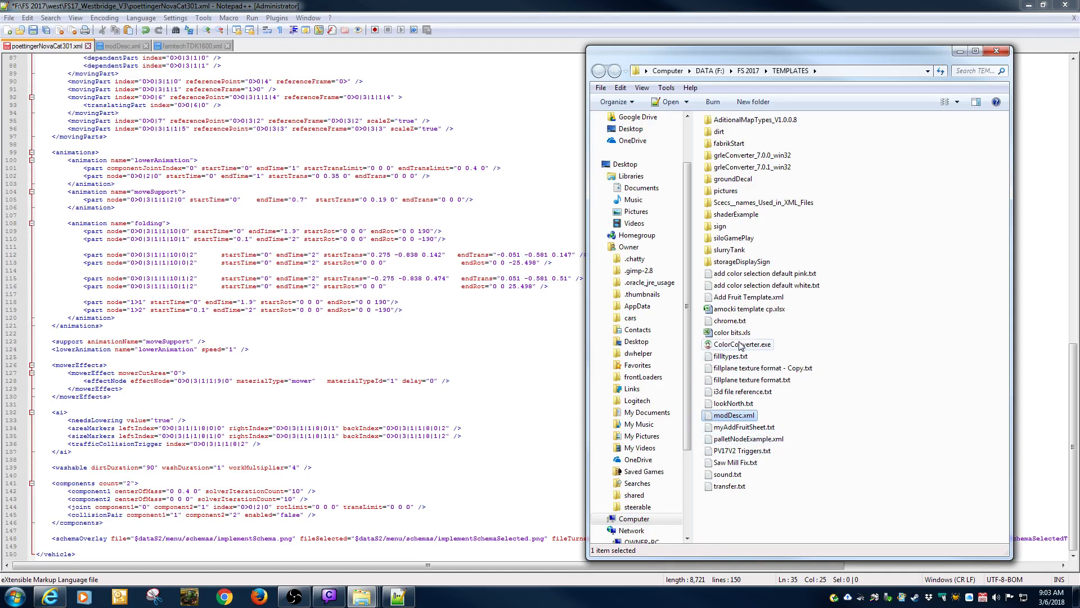
pyautogui.doubleClick(737, 288)
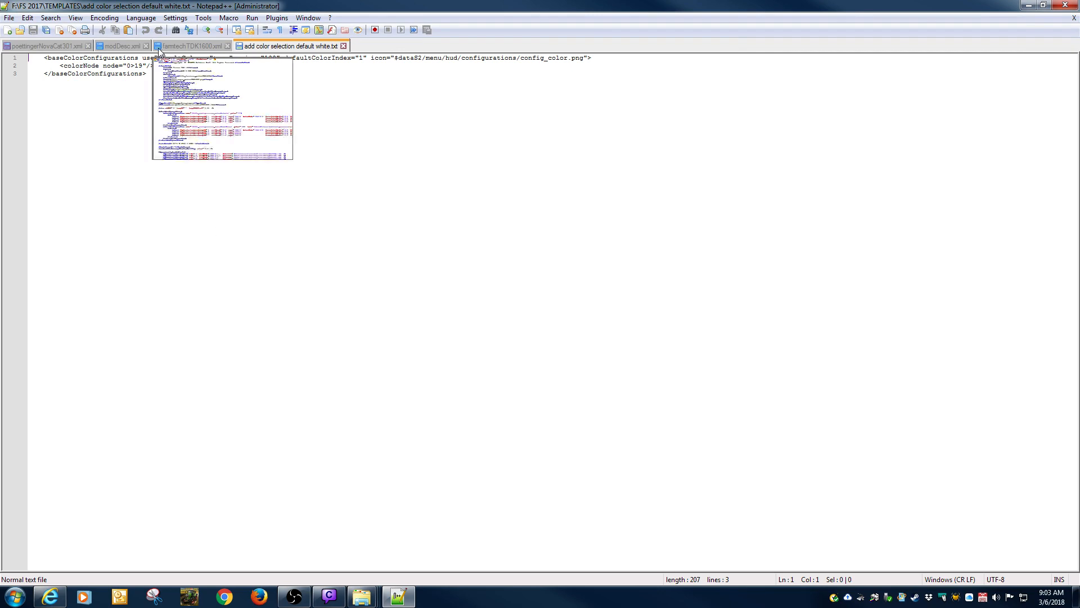
pyautogui.moveTo(163, 74); pyautogui.dragTo(4, 57)
pyautogui.hotkey('ctrl', 'c')
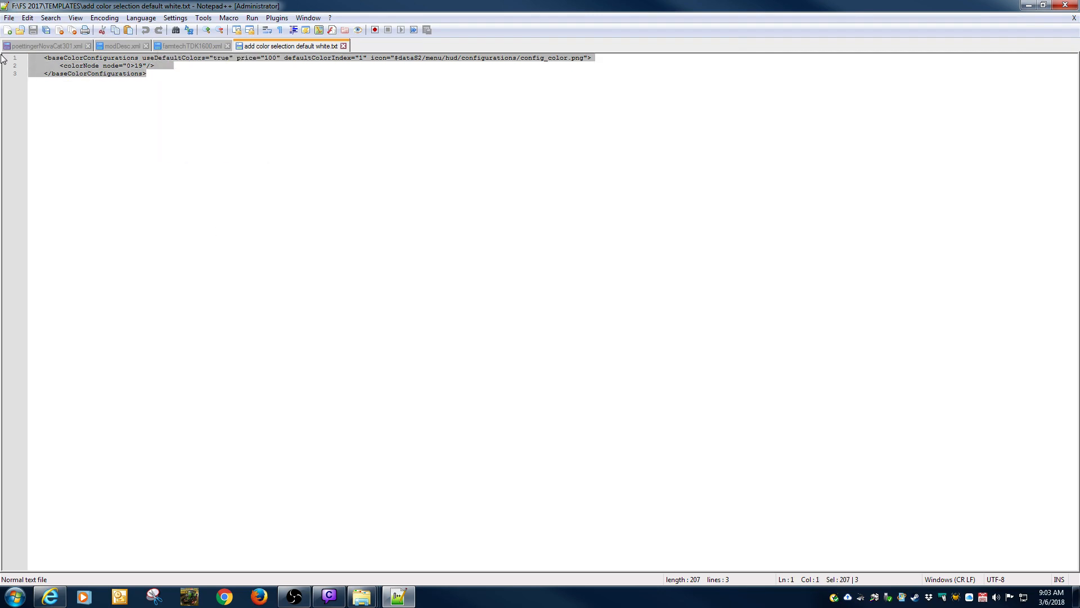
# Insert the copied baseColorConfigurations block into poettingerNovaCat301.xml between the components block and the schemaOverlay line.
pyautogui.hotkey('ctrl', 'Tab')
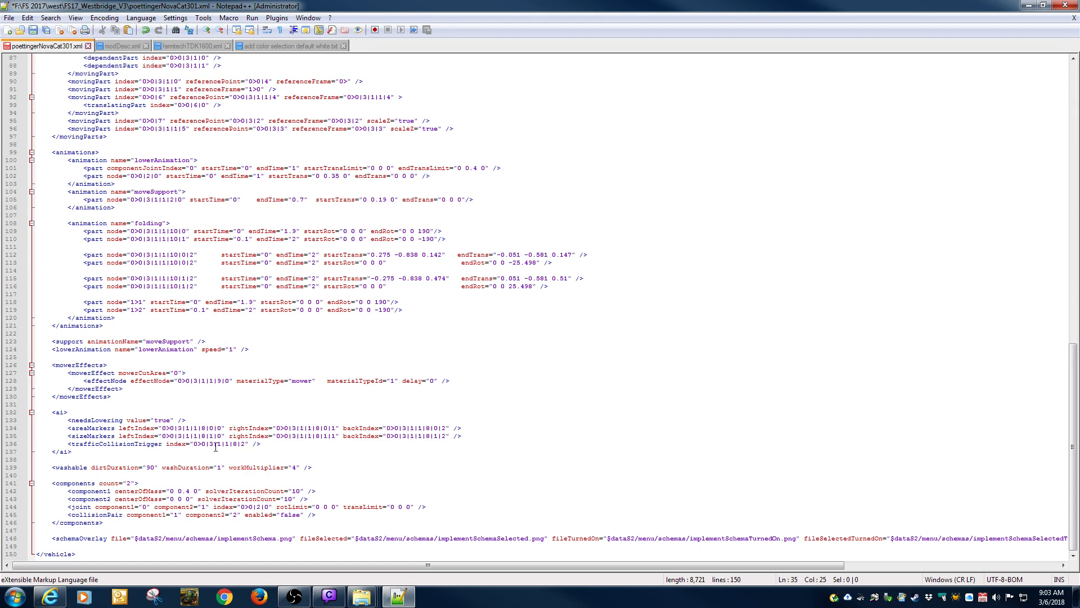
pyautogui.click(110, 525)
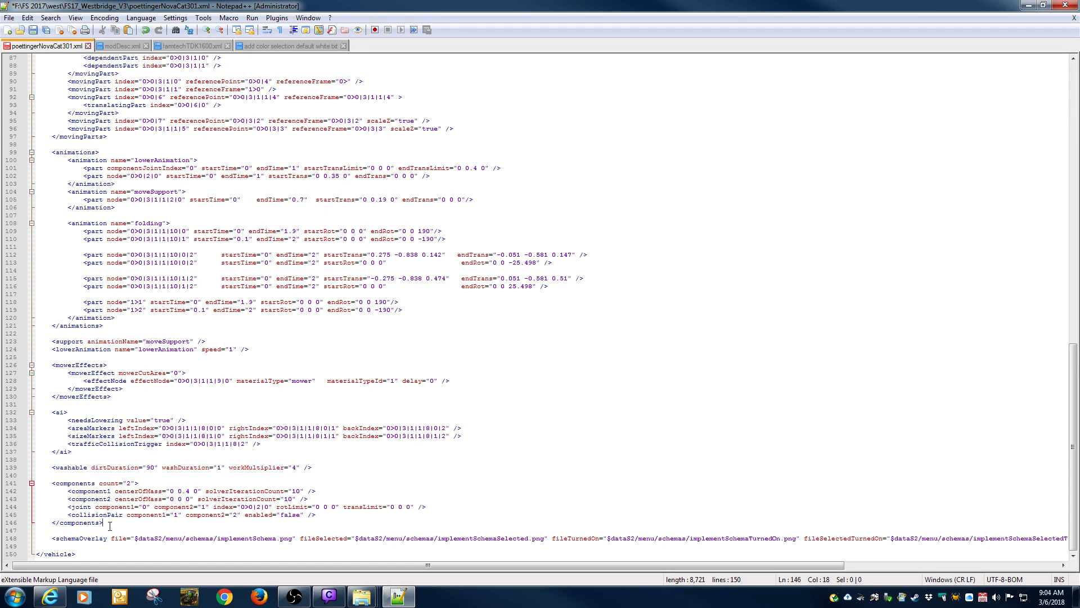
pyautogui.press('Return')
pyautogui.press('Return')
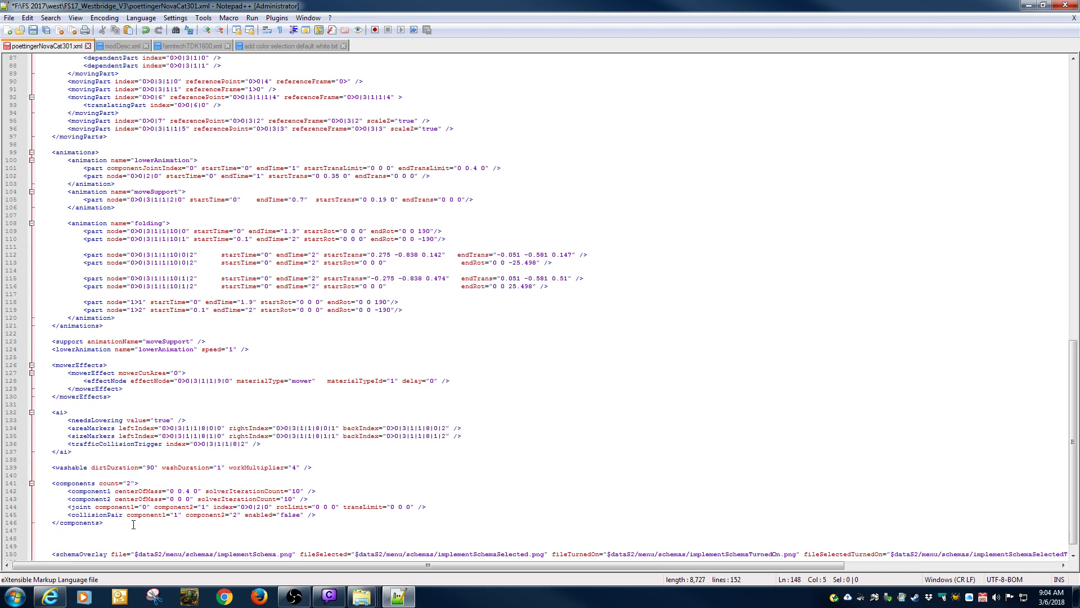
pyautogui.hotkey('ctrl', 'v')
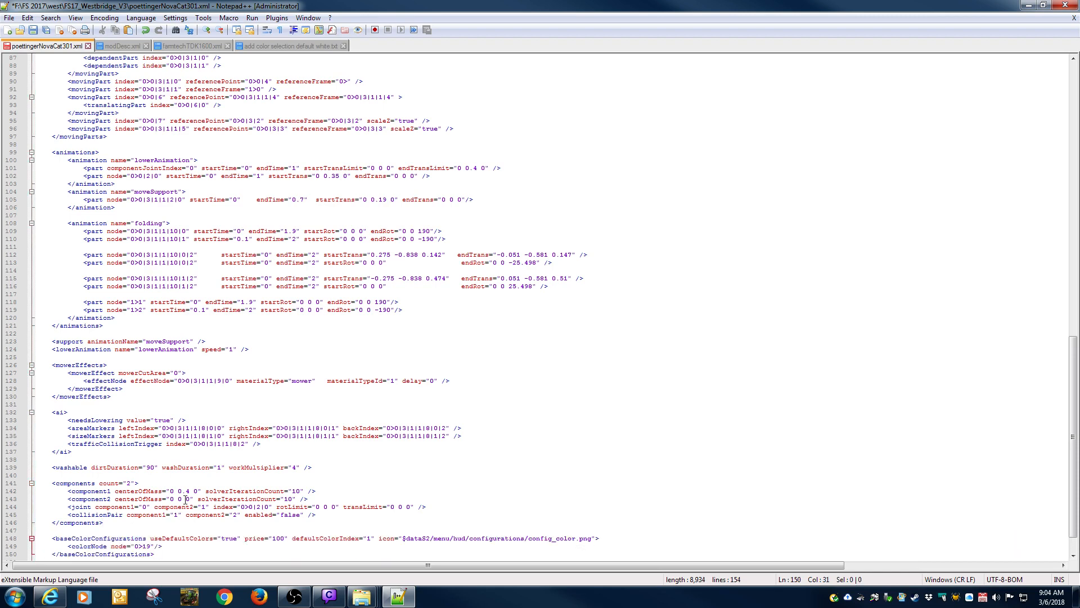
pyautogui.scroll(-2, 186, 499)
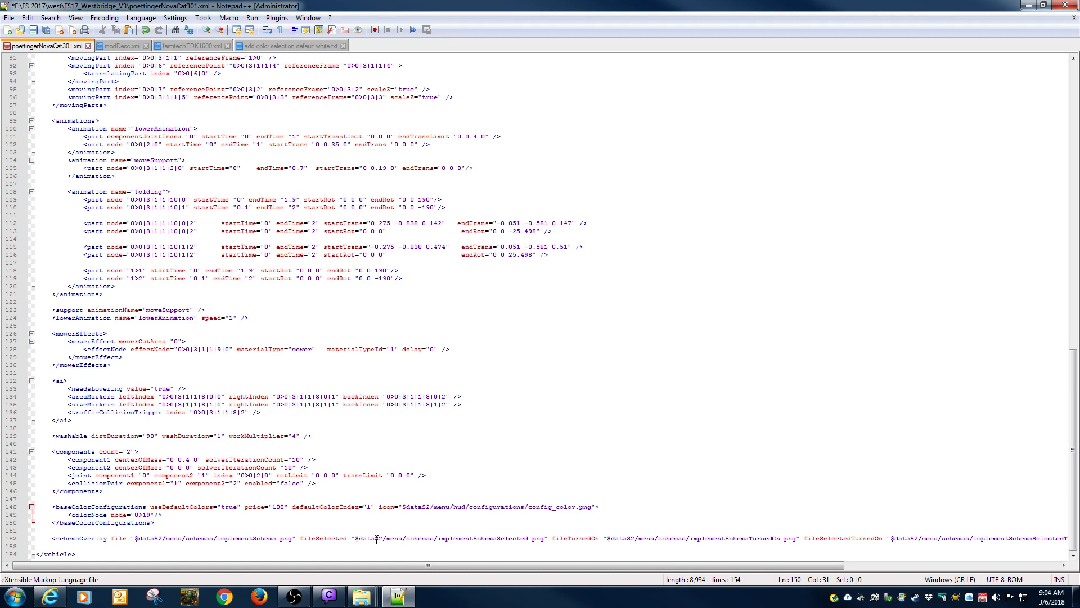
# Open color bits.xls from the TEMPLATES folder, look up the bit number for bright red, and close the workbook.
pyautogui.moveTo(362, 596)
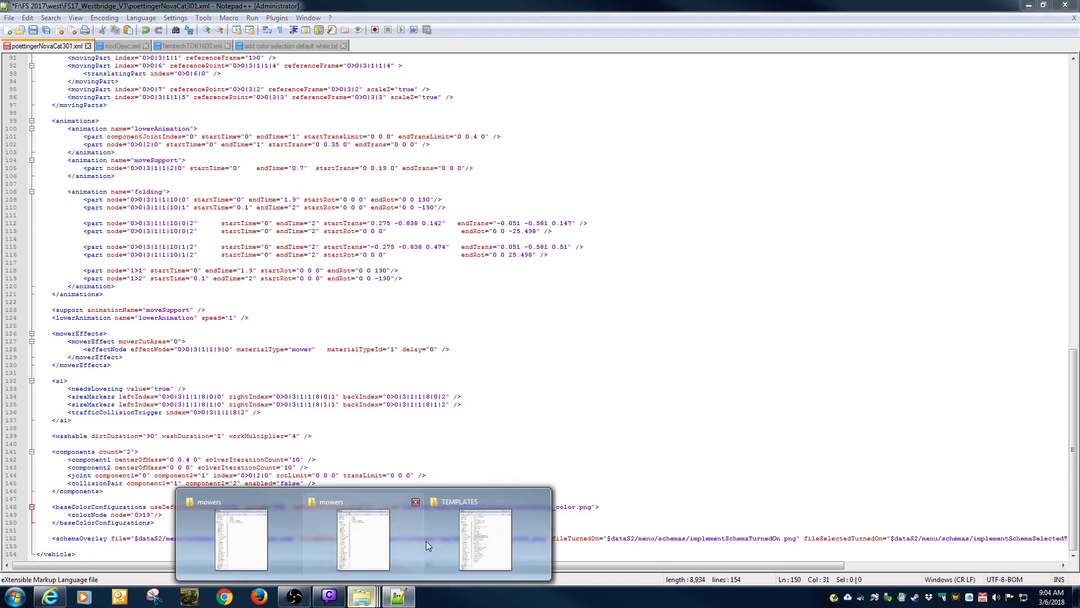
pyautogui.click(463, 508)
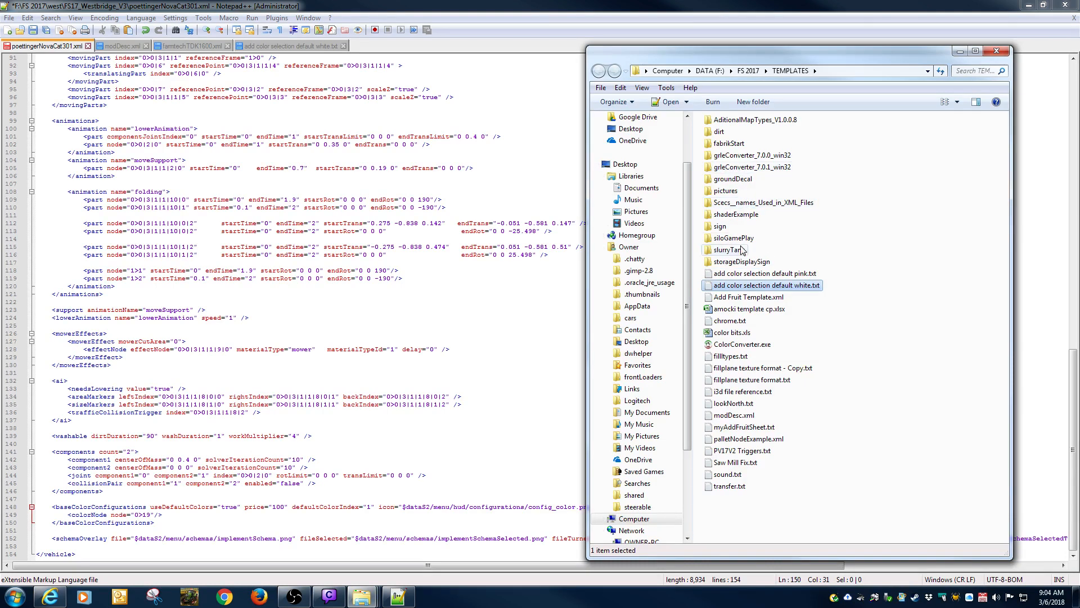
pyautogui.doubleClick(734, 333)
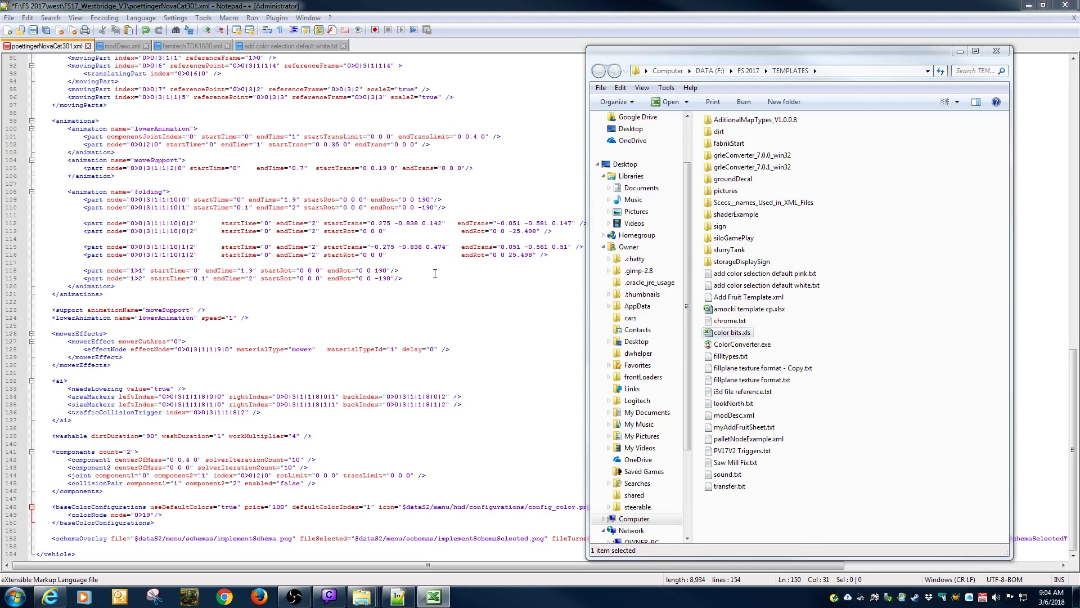
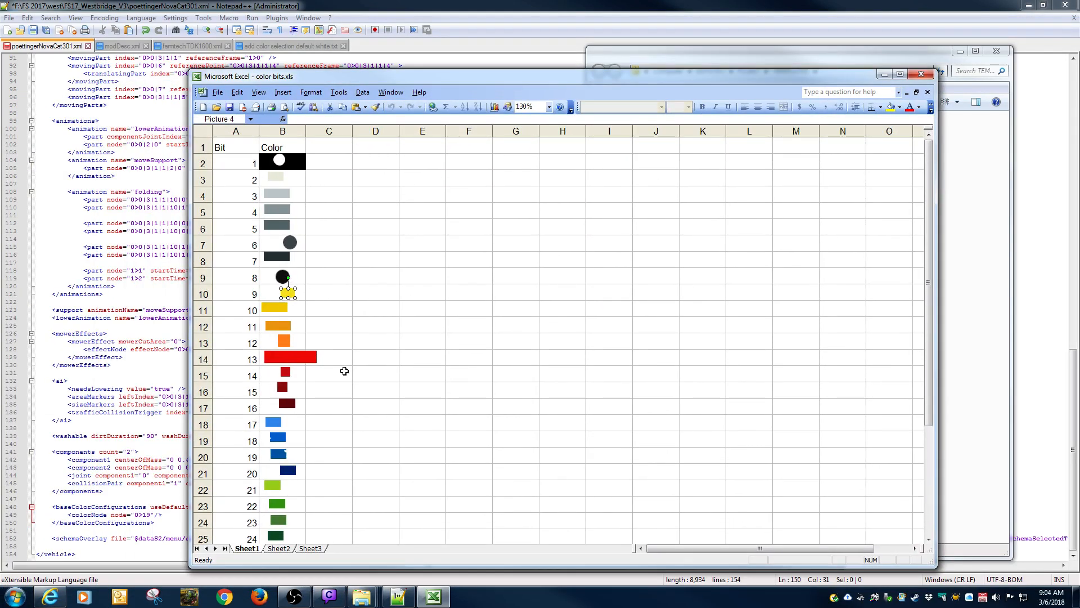
pyautogui.click(279, 359)
pyautogui.click(922, 73)
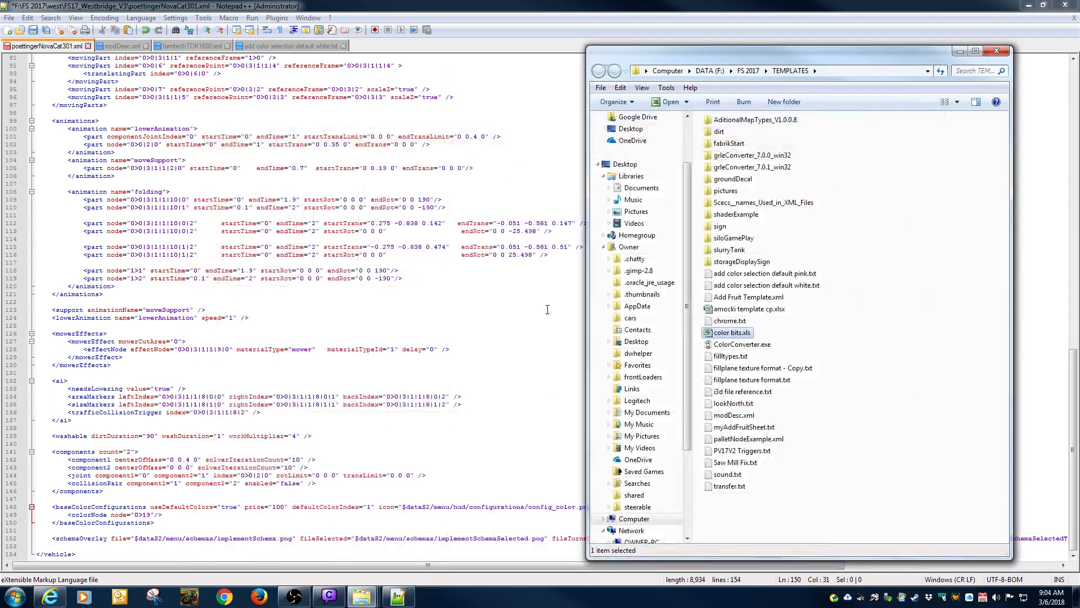
# Set the defaultColorIndex of the baseColorConfigurations block to 13.
pyautogui.click(372, 507)
pyautogui.press('BackSpace')
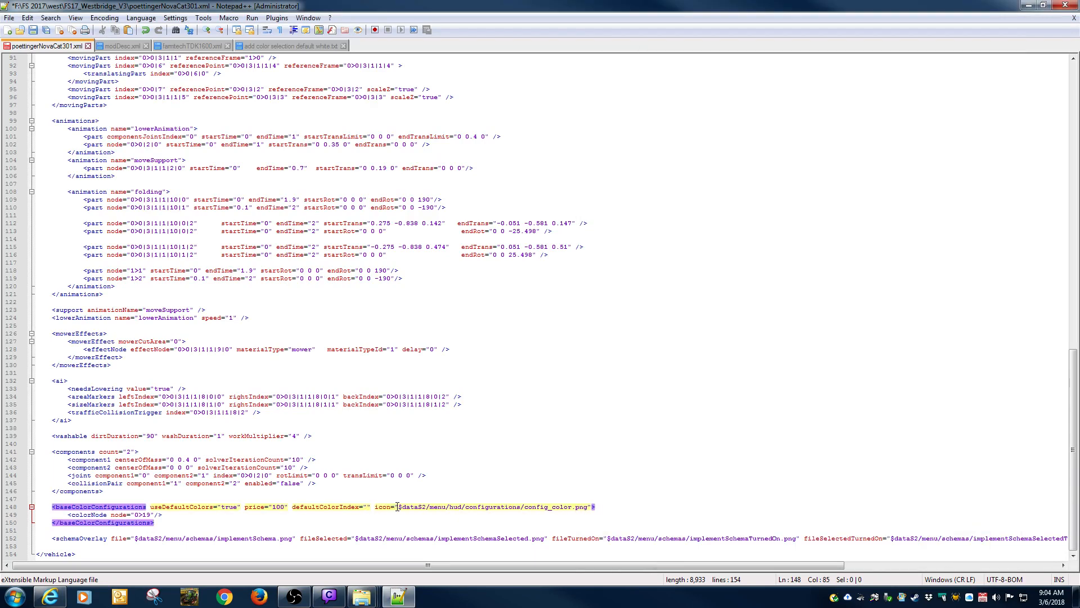
pyautogui.write('13')
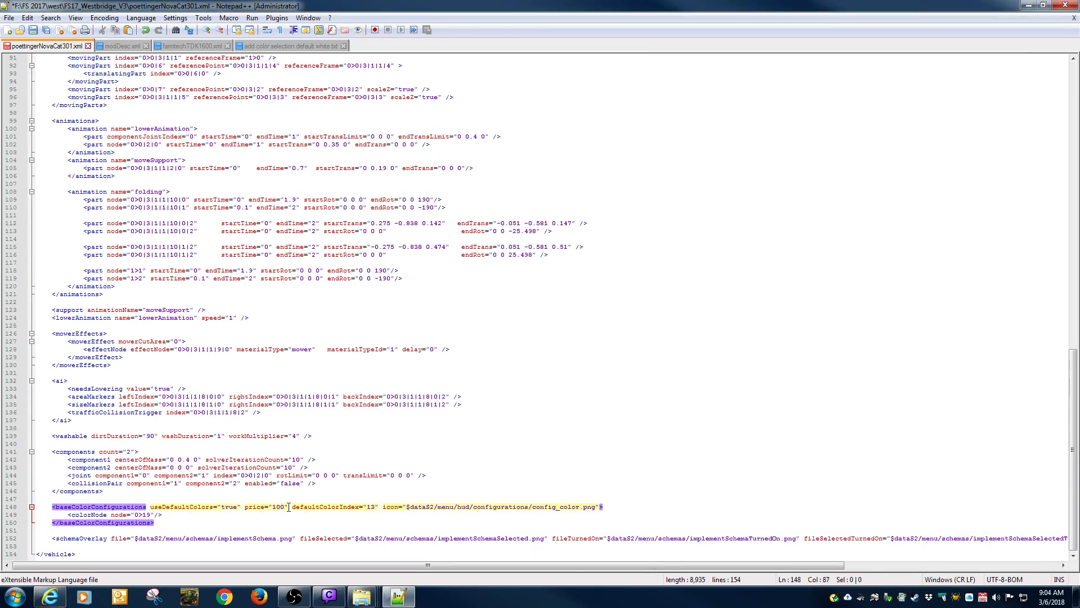
# Set the price of the baseColorConfigurations block to 0.
pyautogui.press('BackSpace')
pyautogui.press('BackSpace')
pyautogui.press('BackSpace')
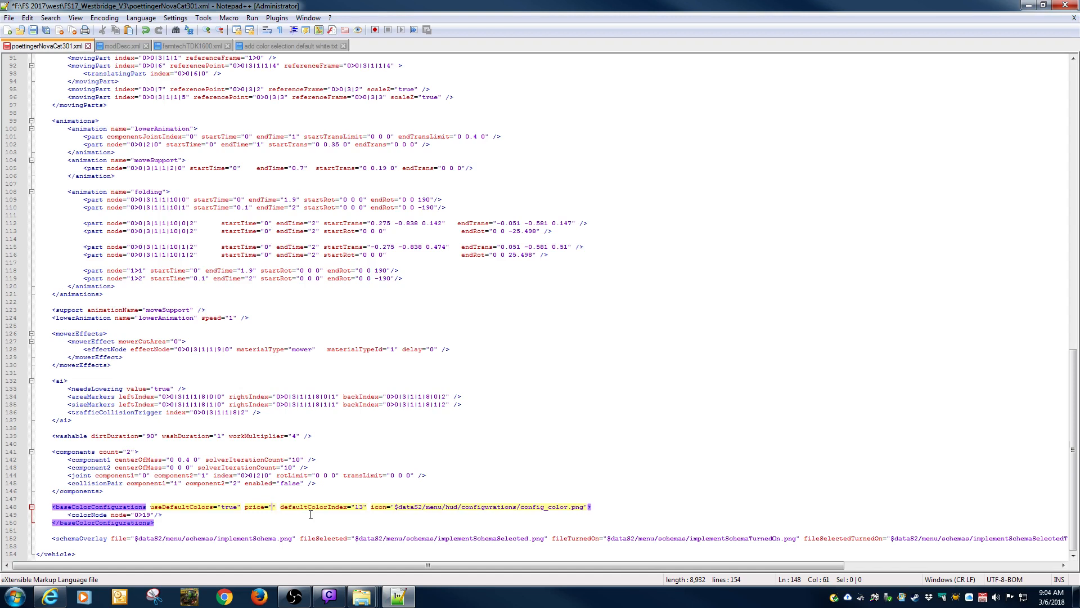
pyautogui.write('0')
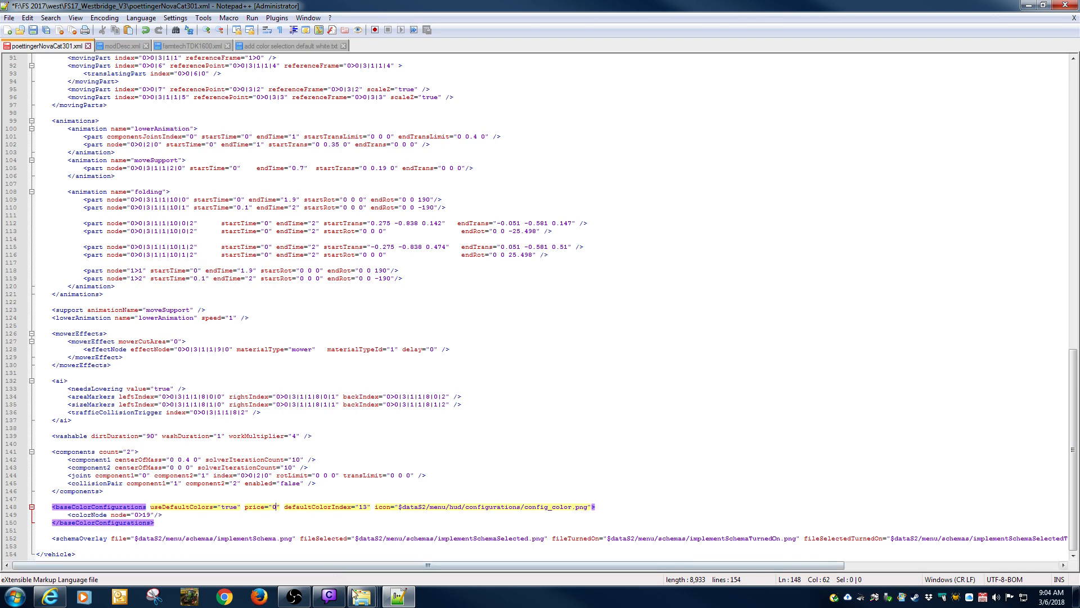
# Switch to the mowers folder, open poettingerNovaCat301.i3d in GIANTS Editor, and expand the poettingerAlphaMotion and attacherFrame nodes.
pyautogui.moveTo(361, 596)
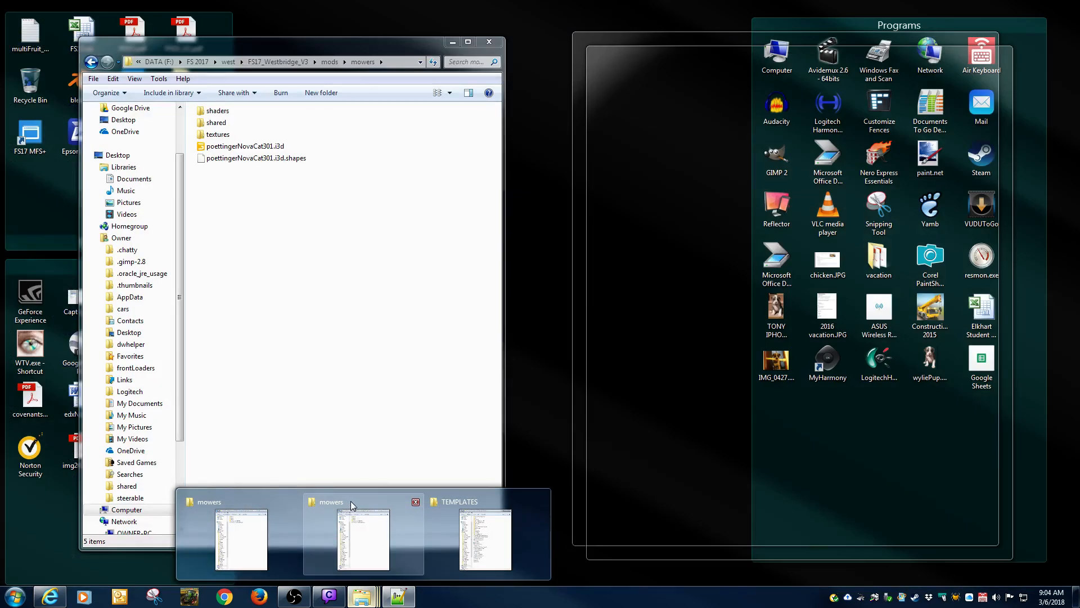
pyautogui.click(342, 516)
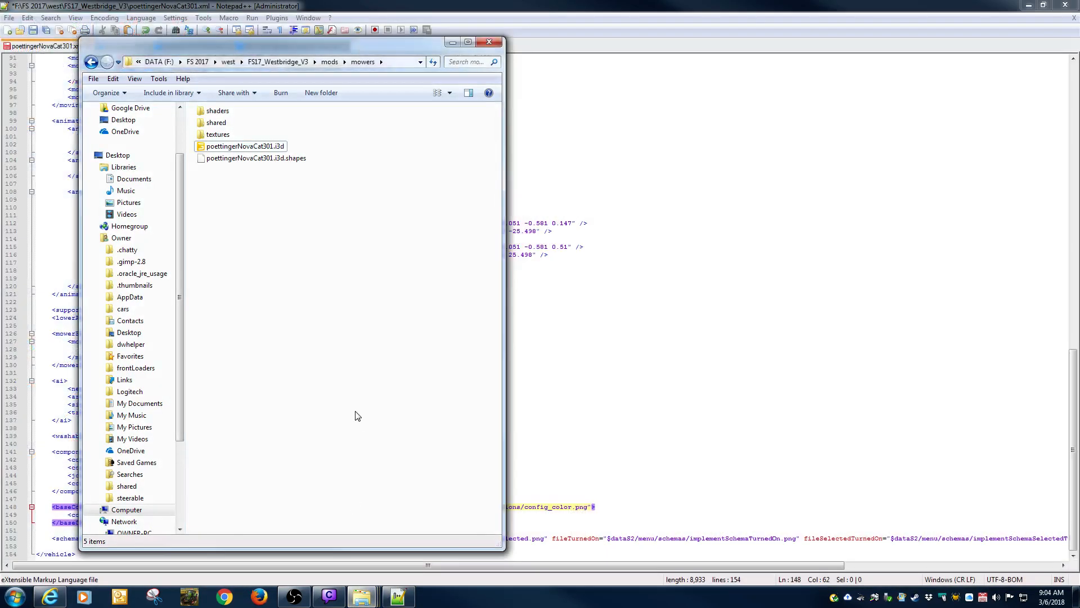
pyautogui.doubleClick(246, 147)
pyautogui.doubleClick(424, 269)
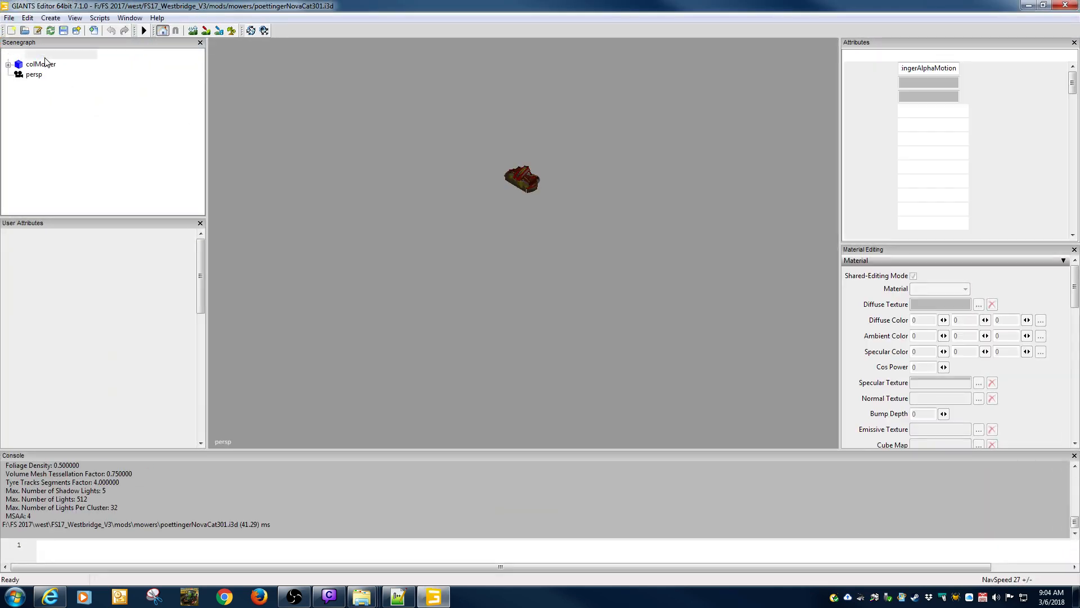
pyautogui.click(45, 58)
pyautogui.click(8, 55)
pyautogui.click(58, 65)
pyautogui.click(19, 64)
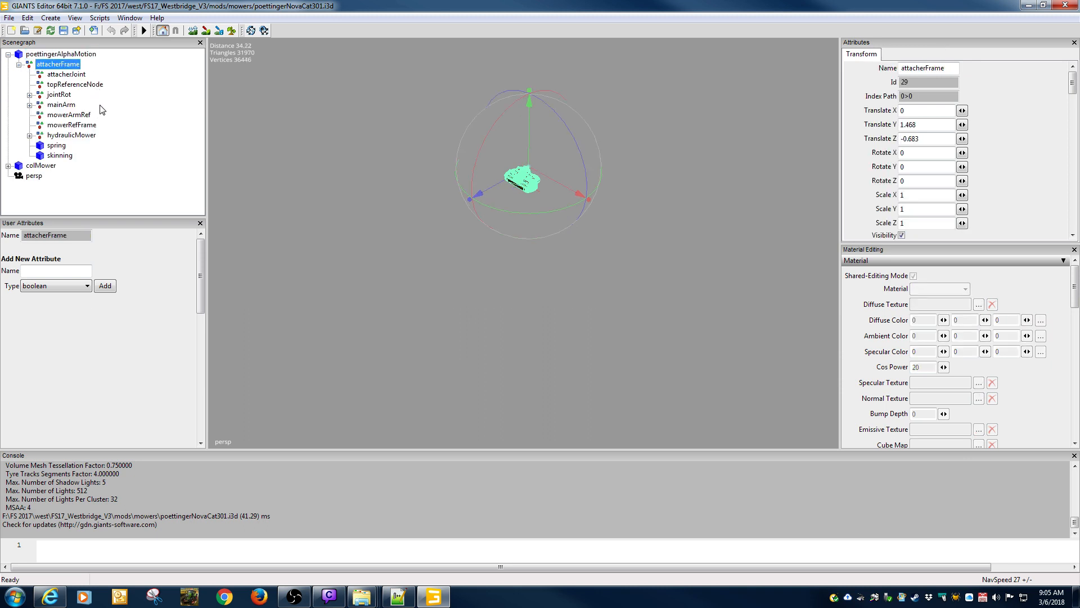
# Check poettingerAlphaMotion, attacherFrame and its child nodes, including attacherJoint, mainArm and mowerRefFrame, for an assigned material.
pyautogui.click(74, 78)
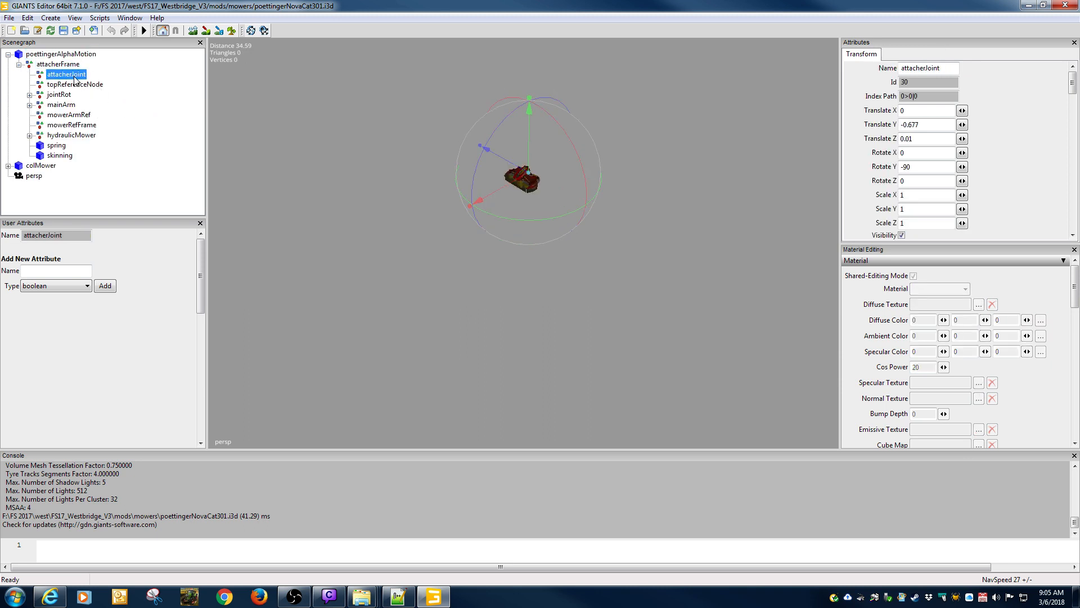
pyautogui.click(73, 94)
pyautogui.click(67, 106)
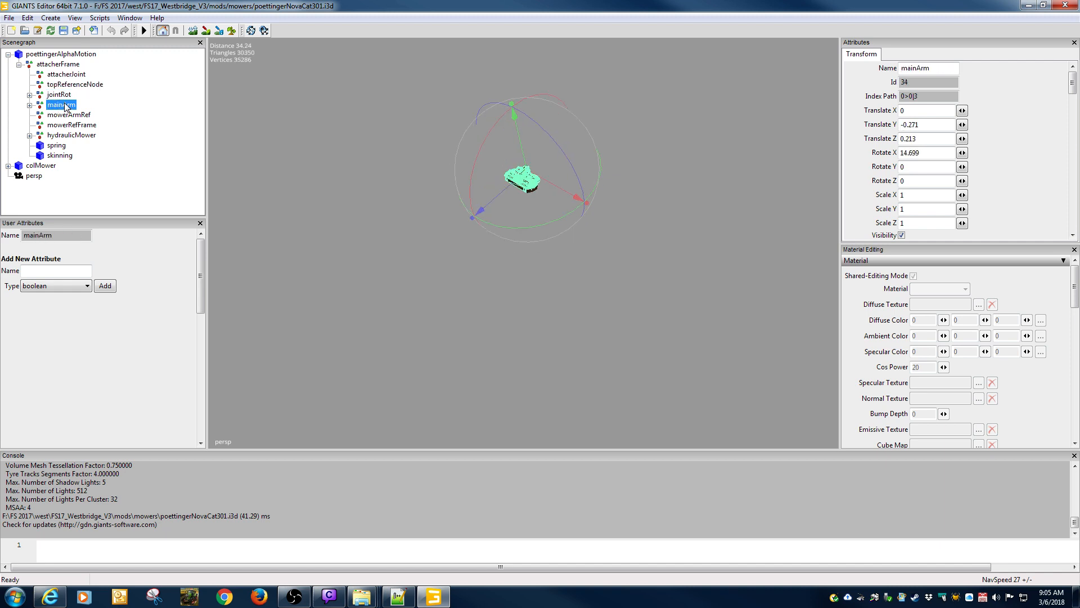
pyautogui.click(31, 106)
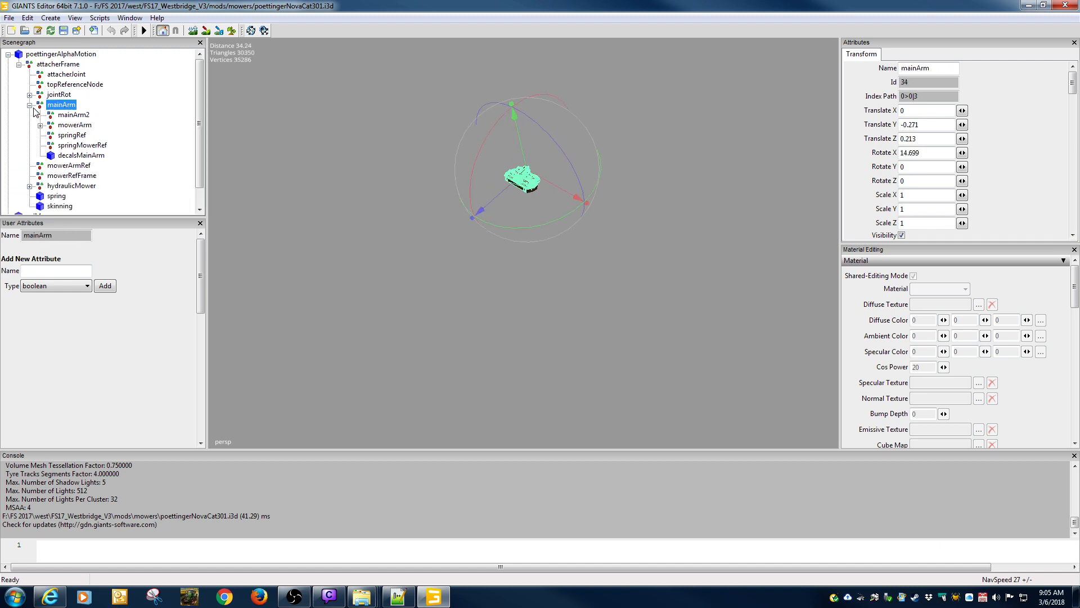
pyautogui.click(31, 105)
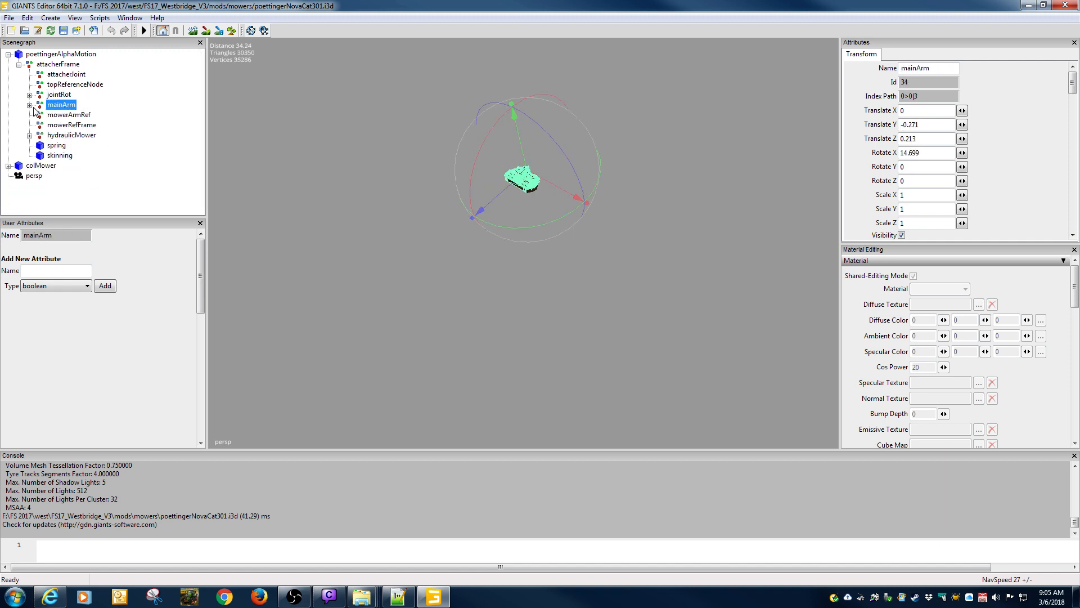
pyautogui.click(70, 136)
pyautogui.click(70, 125)
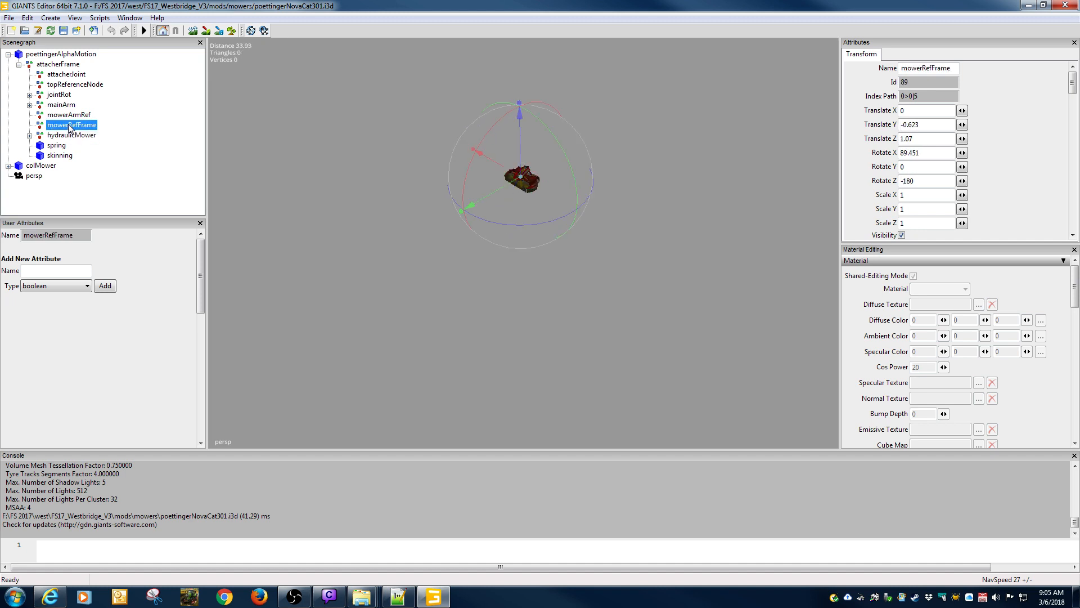
pyautogui.click(64, 105)
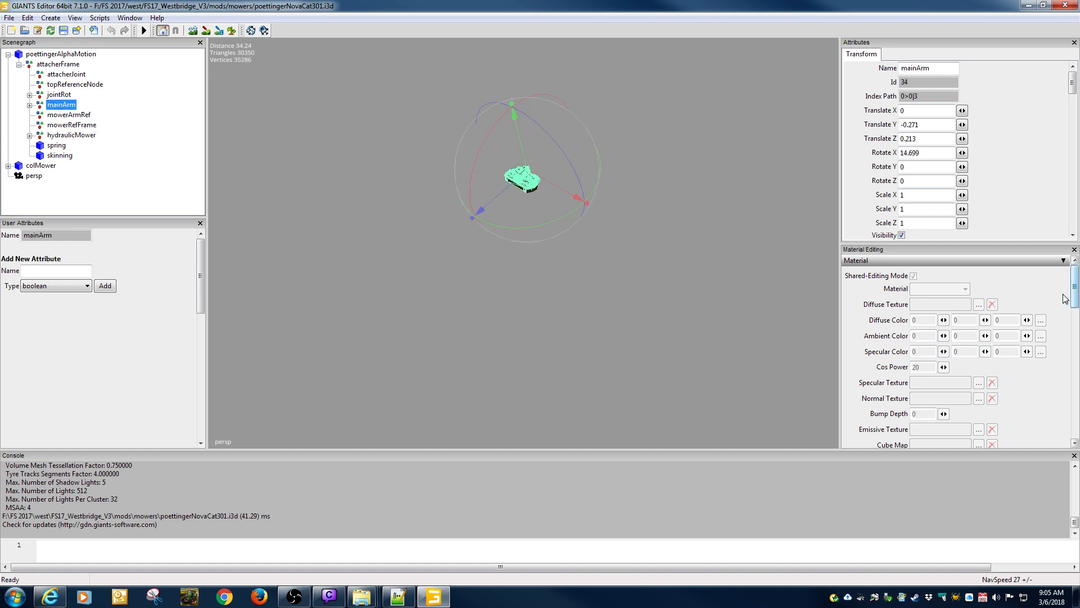
pyautogui.moveTo(1074, 287)
pyautogui.mouseDown()
pyautogui.moveTo(1077, 318)
pyautogui.moveTo(1073, 299)
pyautogui.mouseUp()
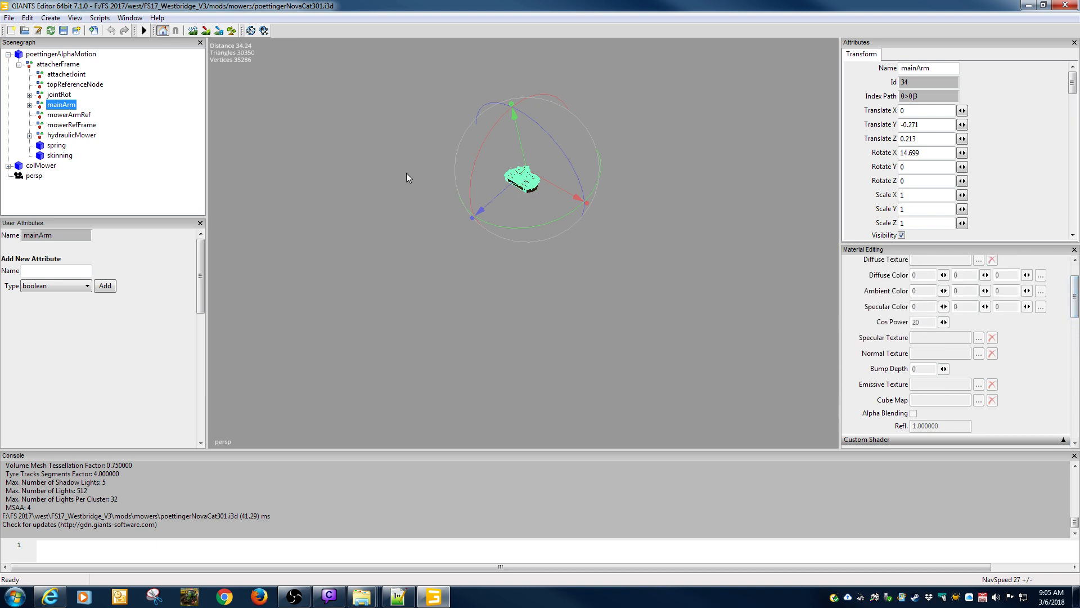
pyautogui.click(50, 54)
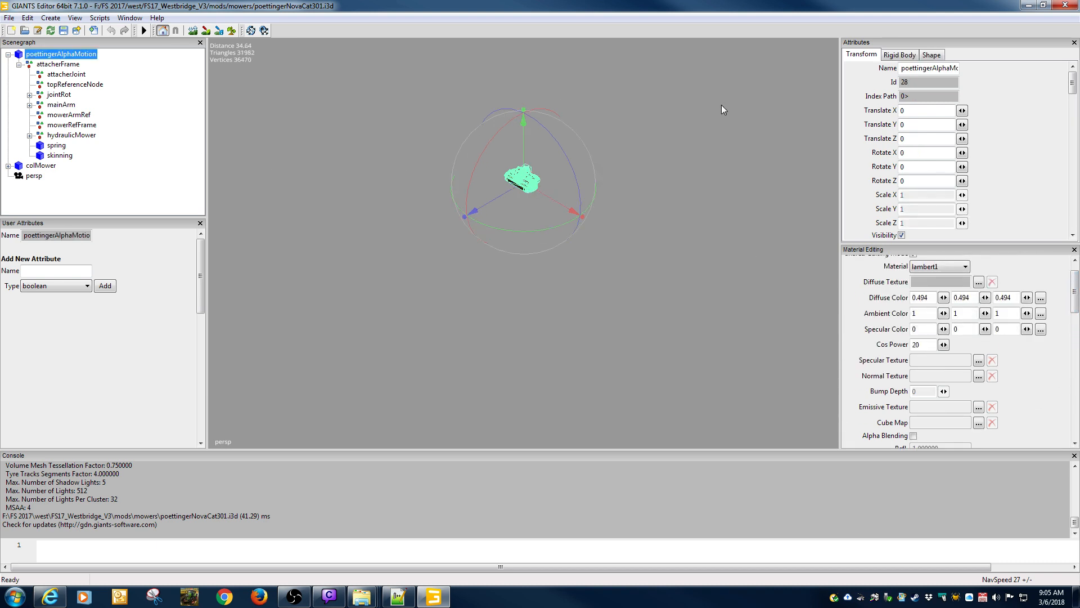
pyautogui.click(63, 65)
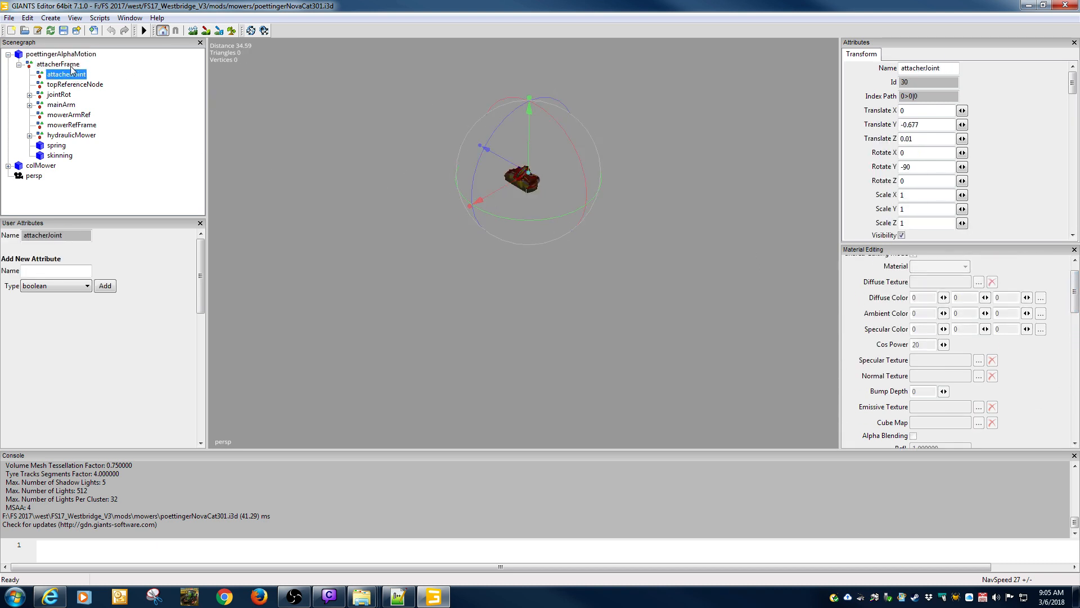
pyautogui.moveTo(1076, 292); pyautogui.dragTo(1073, 279)
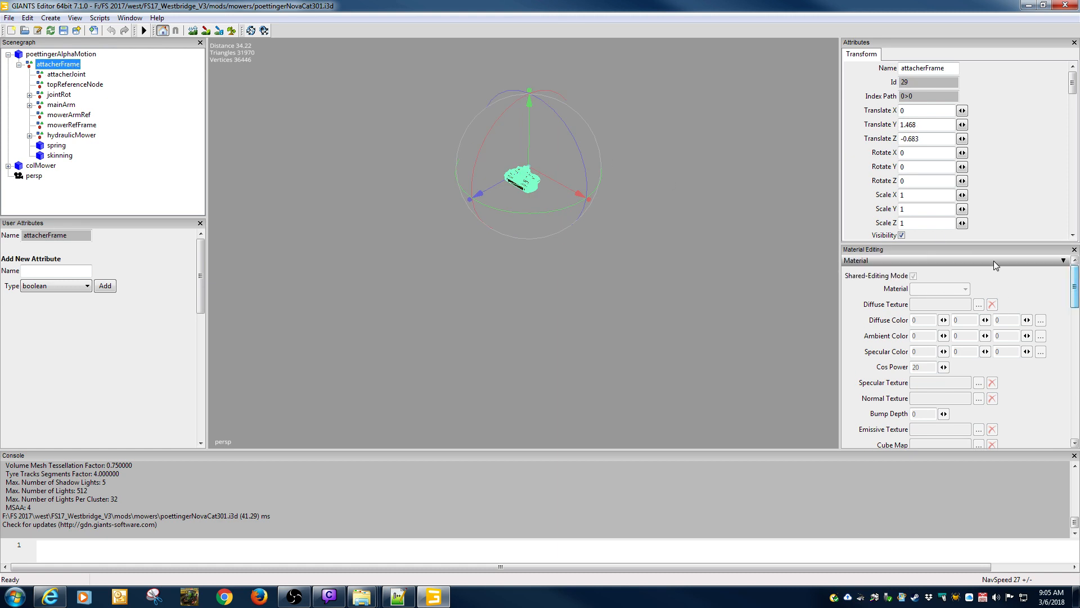
# Examine the materials of skinning, spring and mowerArmRef, and of mainArm's child nodes through decalsMainArm.
pyautogui.click(61, 156)
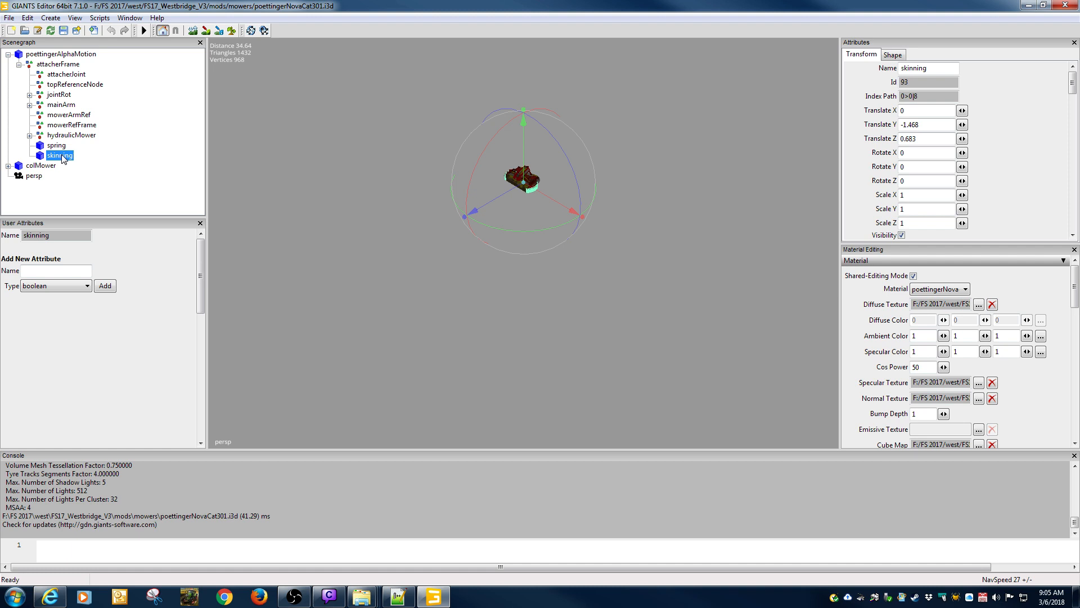
pyautogui.click(62, 138)
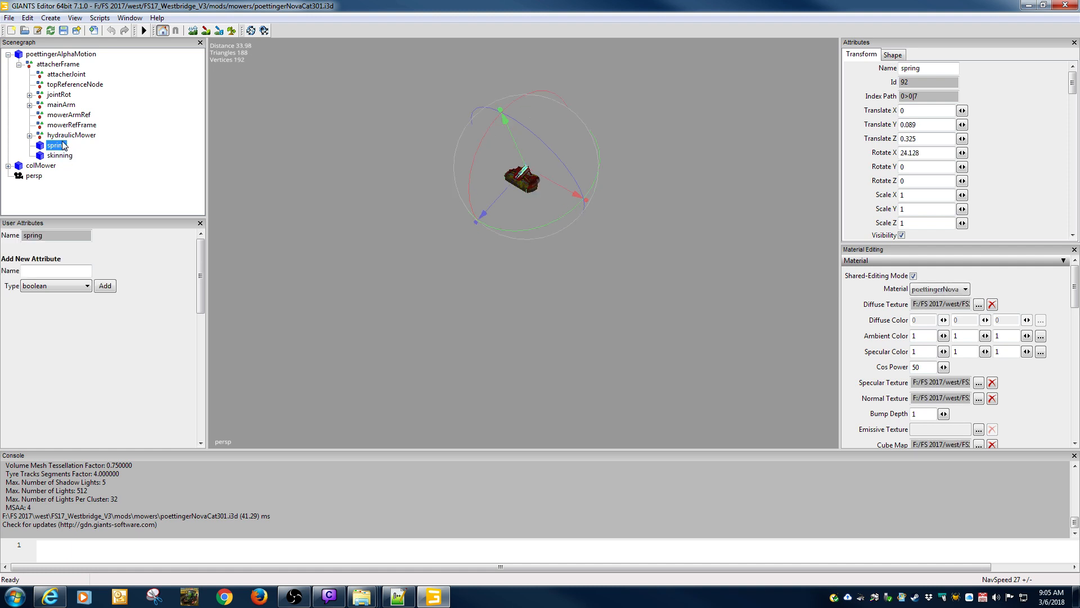
pyautogui.click(62, 127)
pyautogui.click(60, 117)
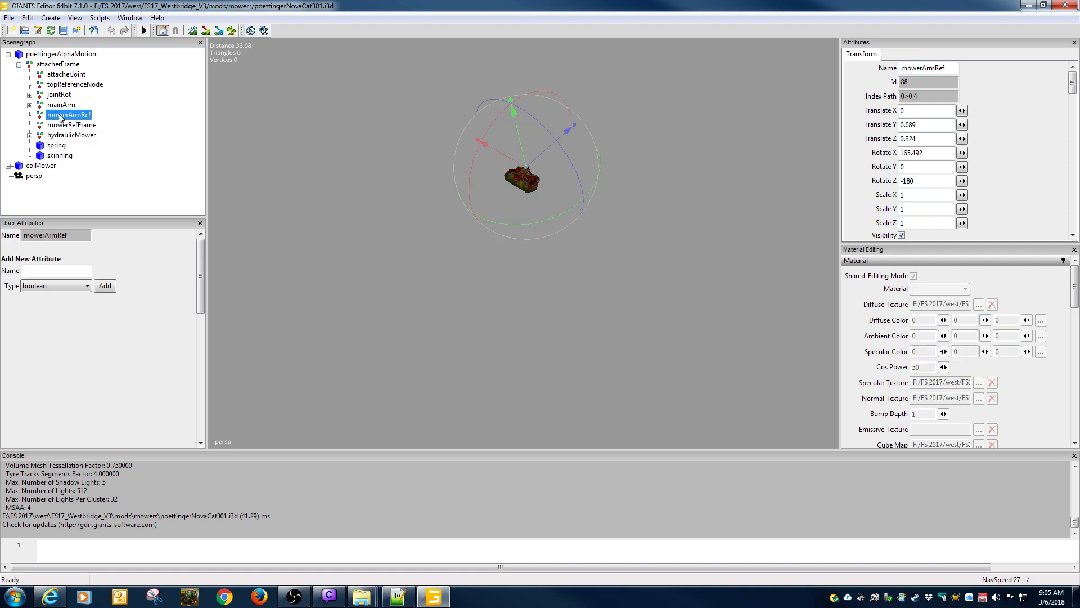
pyautogui.click(60, 109)
pyautogui.click(30, 105)
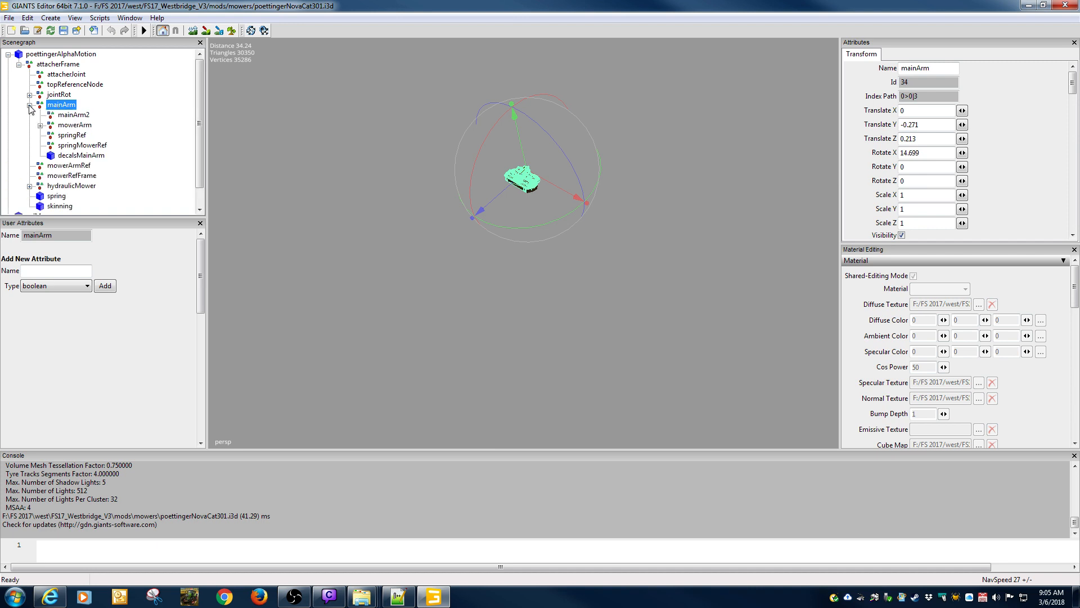
pyautogui.click(67, 116)
pyautogui.click(69, 125)
pyautogui.click(70, 135)
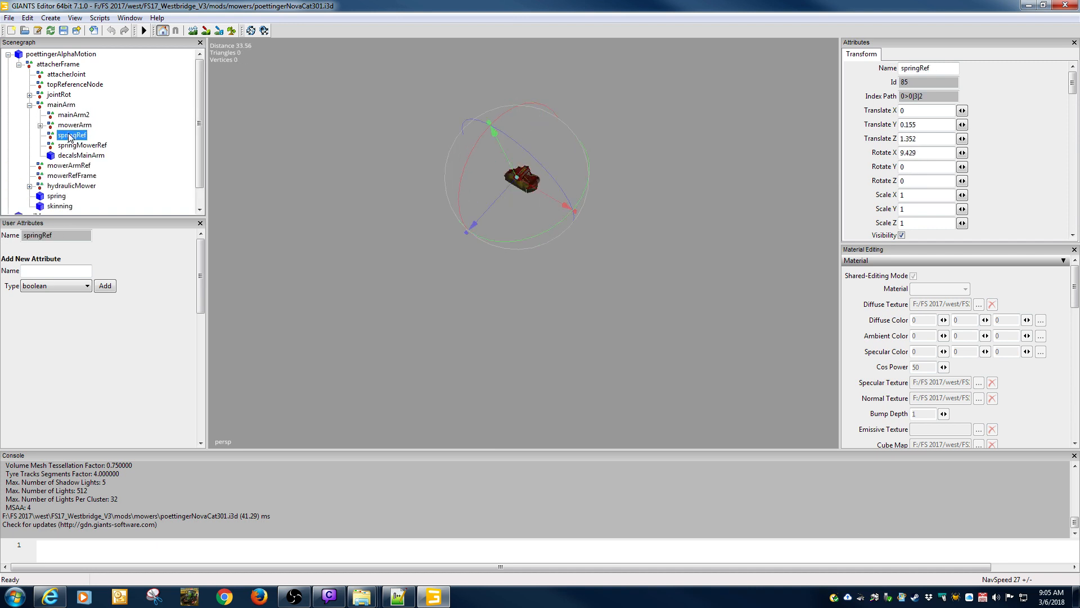
pyautogui.click(72, 145)
pyautogui.click(74, 156)
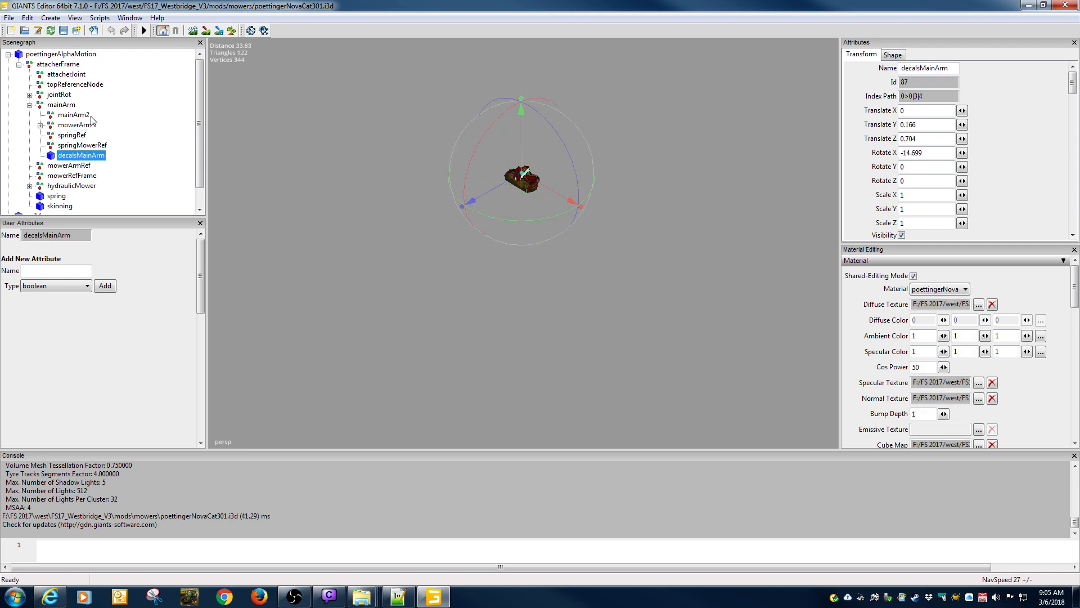
pyautogui.moveTo(200, 149); pyautogui.dragTo(200, 166)
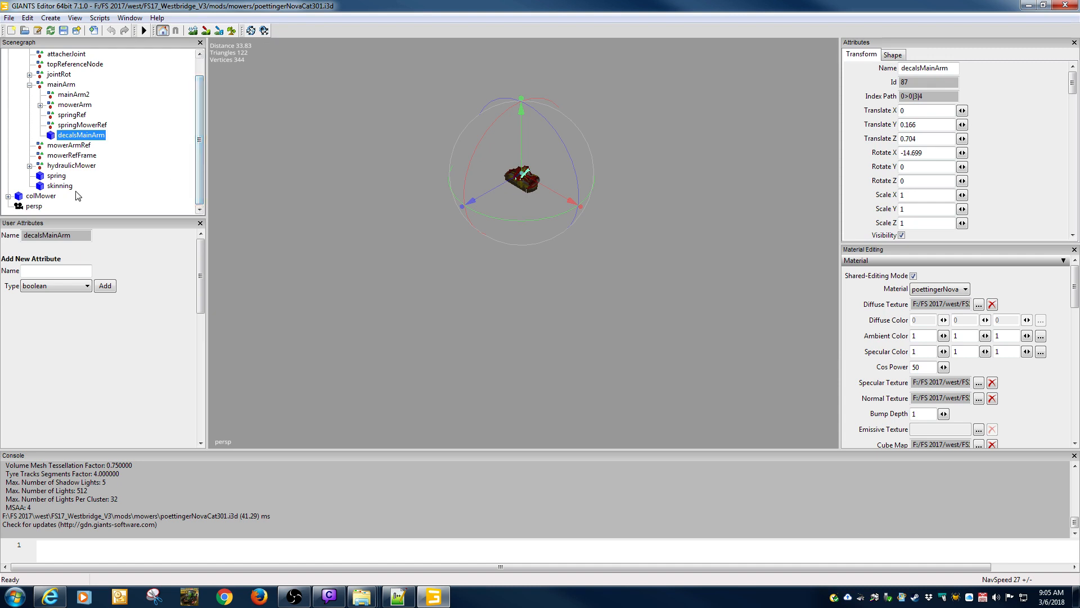
# Expand colMower and jointRot, and recheck the material of each node from poettingerAlphaMotion down to mowerArm.
pyautogui.click(9, 197)
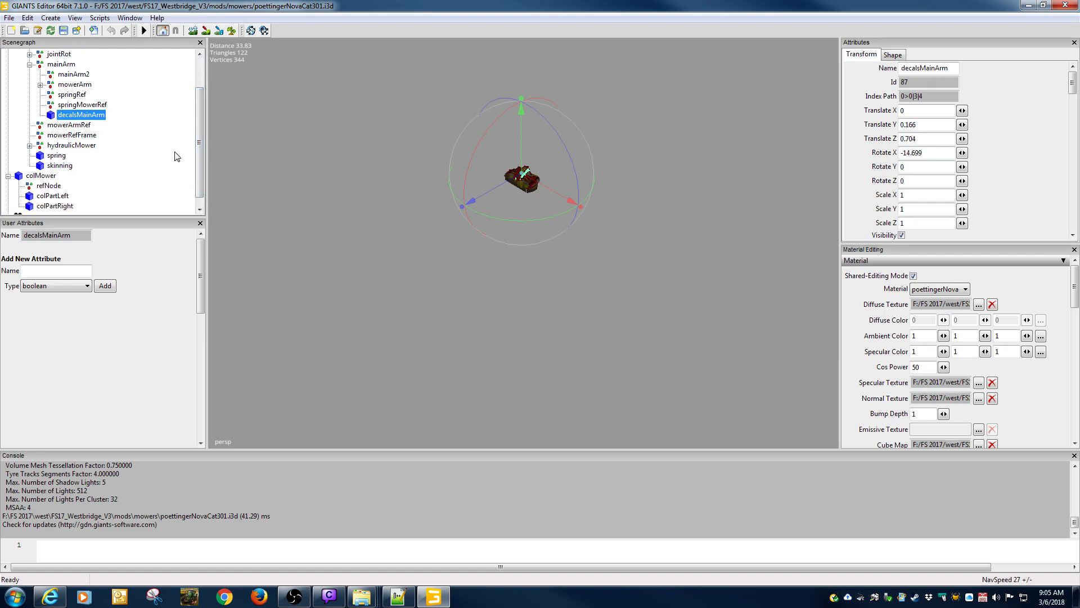
pyautogui.scroll(2, 200, 142)
pyautogui.click(72, 54)
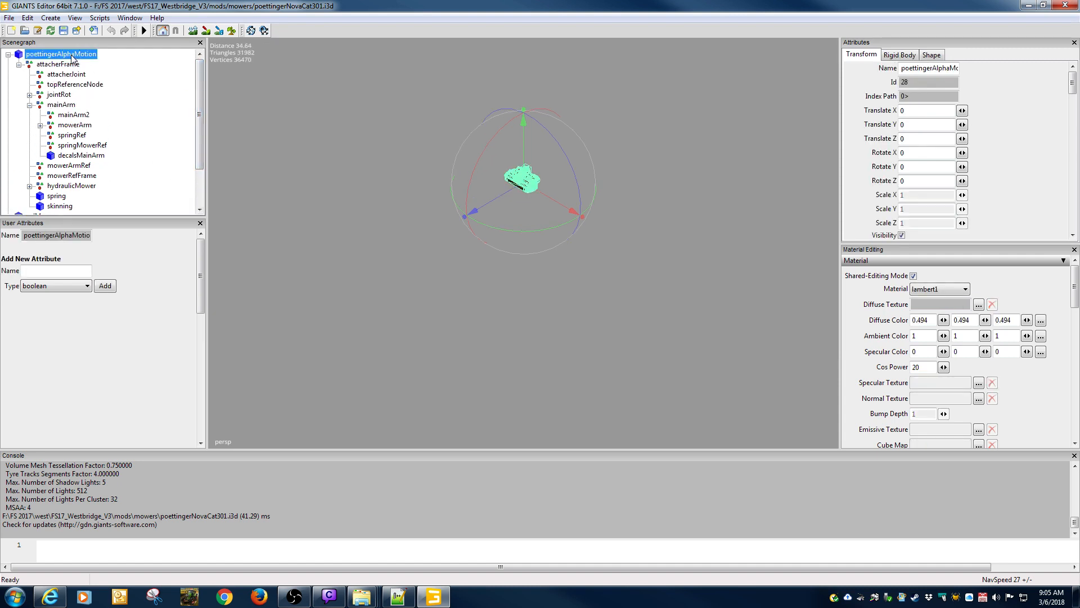
pyautogui.click(66, 64)
pyautogui.click(65, 76)
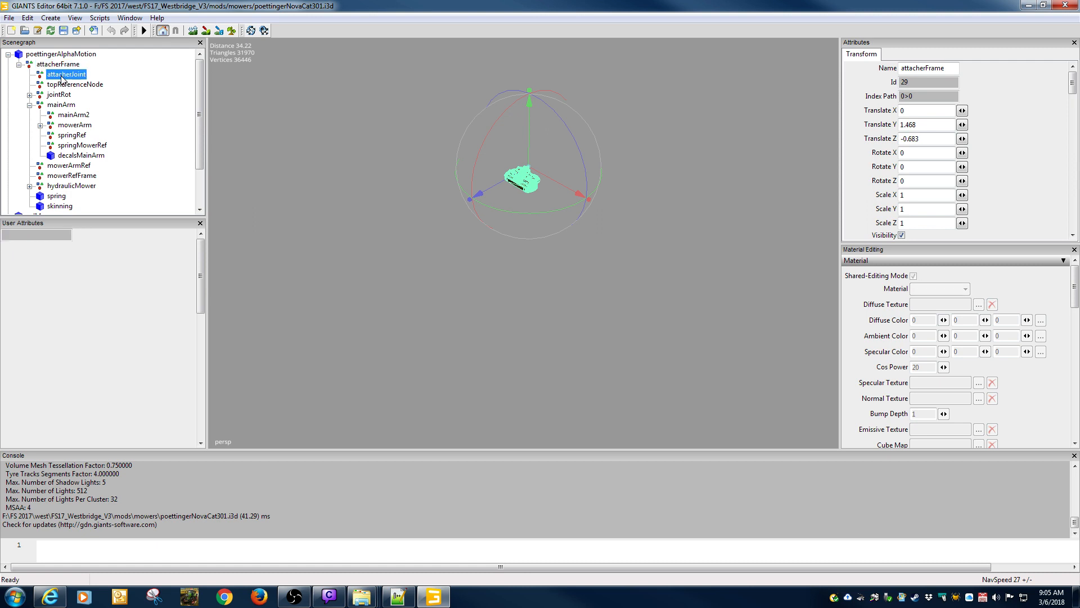
pyautogui.click(30, 95)
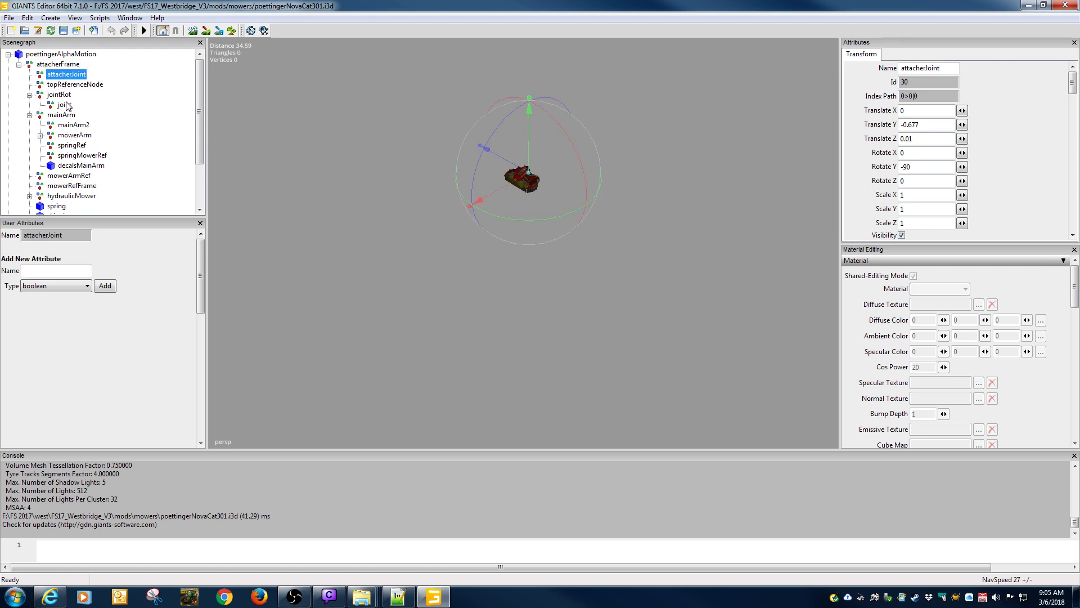
pyautogui.click(65, 95)
pyautogui.click(64, 106)
pyautogui.click(65, 115)
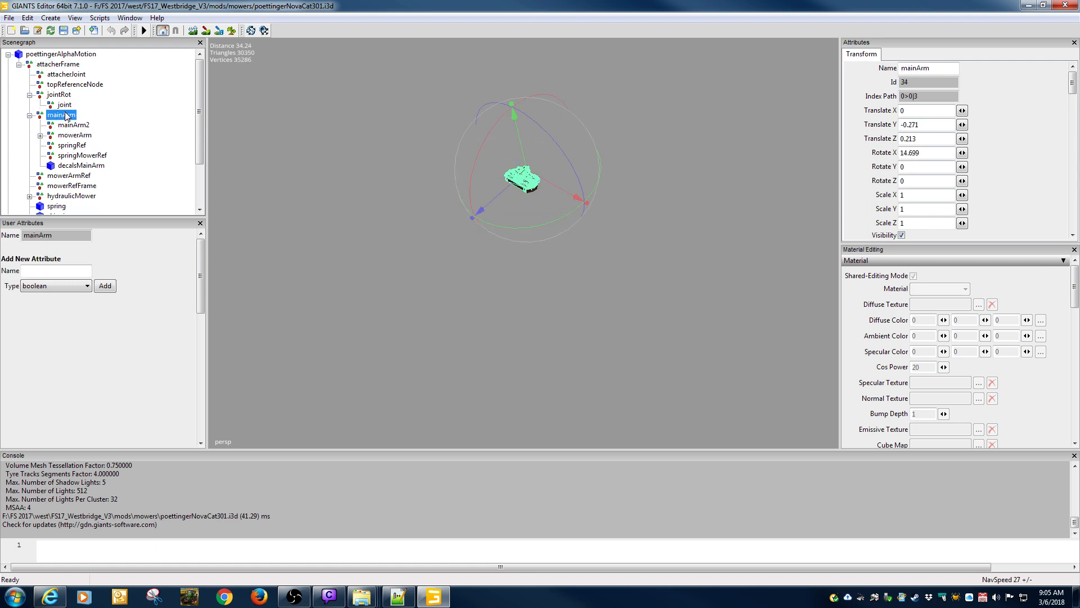
pyautogui.click(69, 126)
pyautogui.click(71, 136)
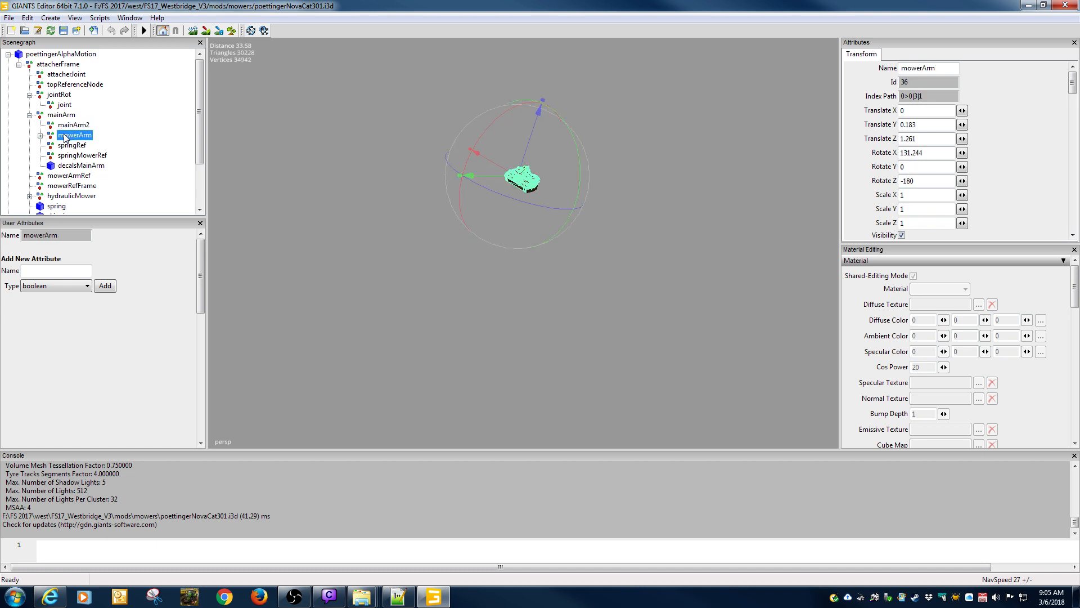
# Expand mowerArm and its mower node, and view the mower's diffuse texture.
pyautogui.click(41, 136)
pyautogui.click(74, 156)
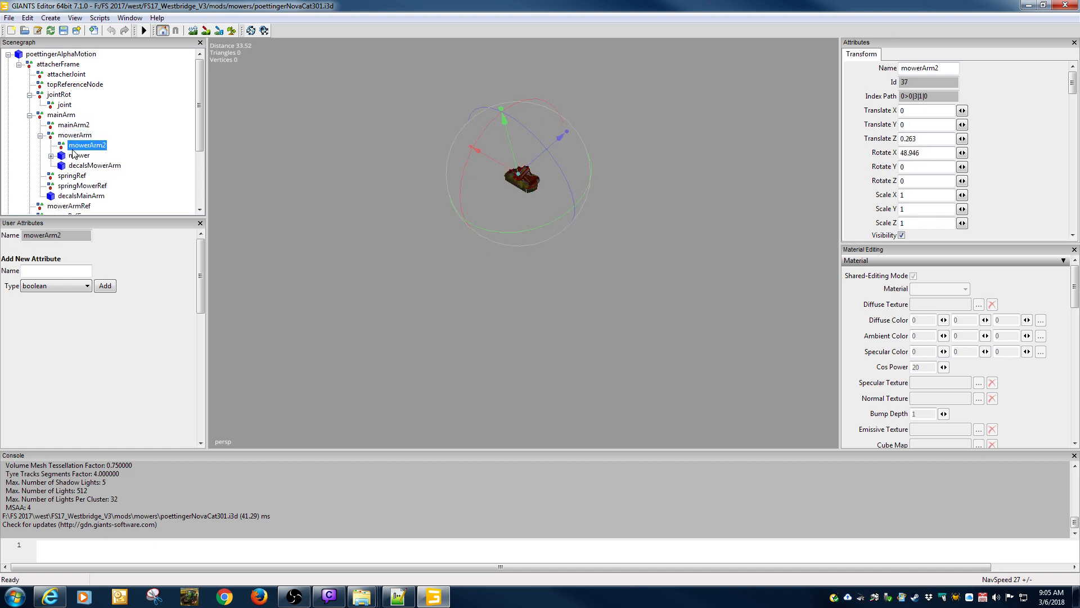
pyautogui.click(50, 156)
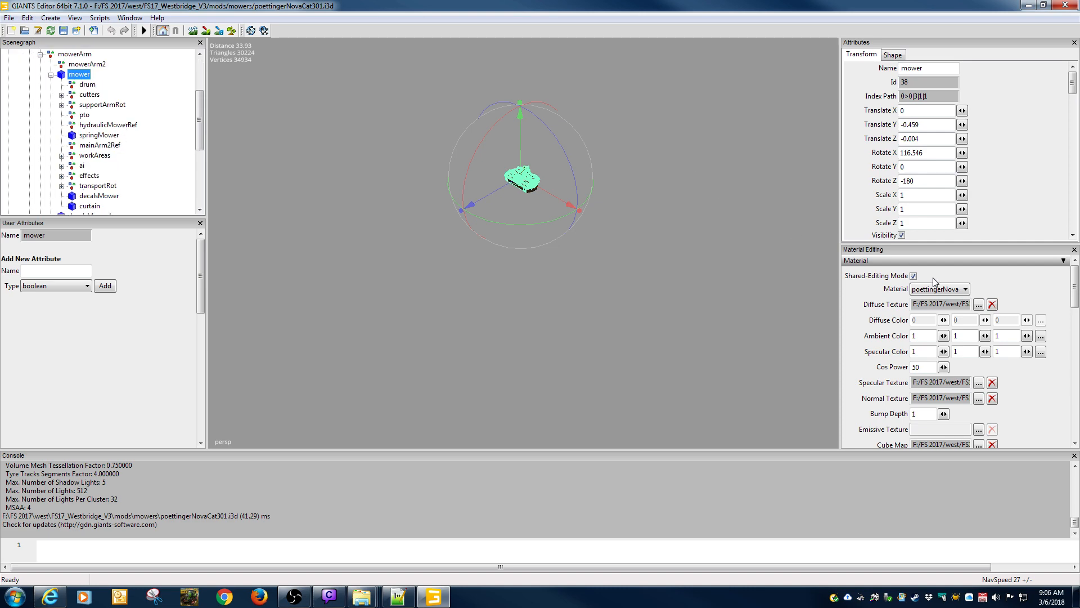
pyautogui.click(979, 305)
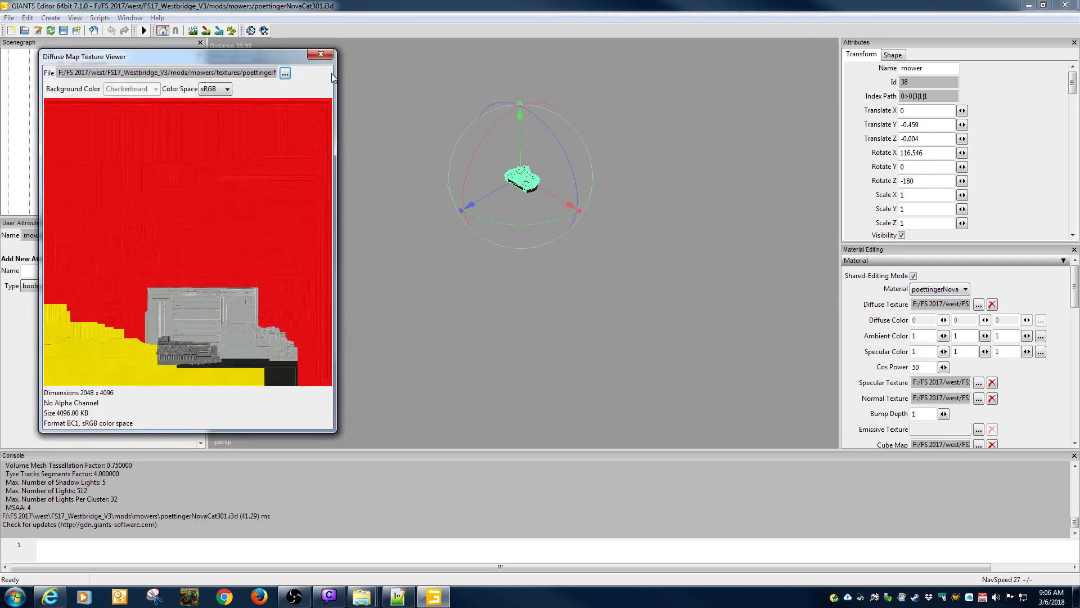
pyautogui.click(320, 55)
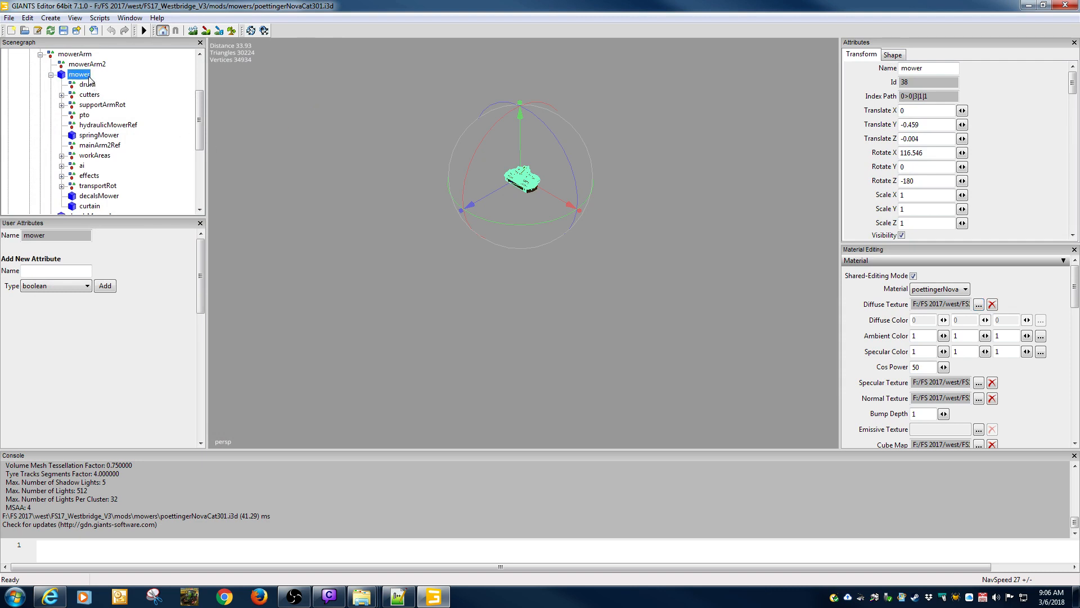
# Copy the mower node's index path and close GIANTS Editor.
pyautogui.moveTo(939, 97); pyautogui.dragTo(753, 73)
pyautogui.hotkey('ctrl', 'c')
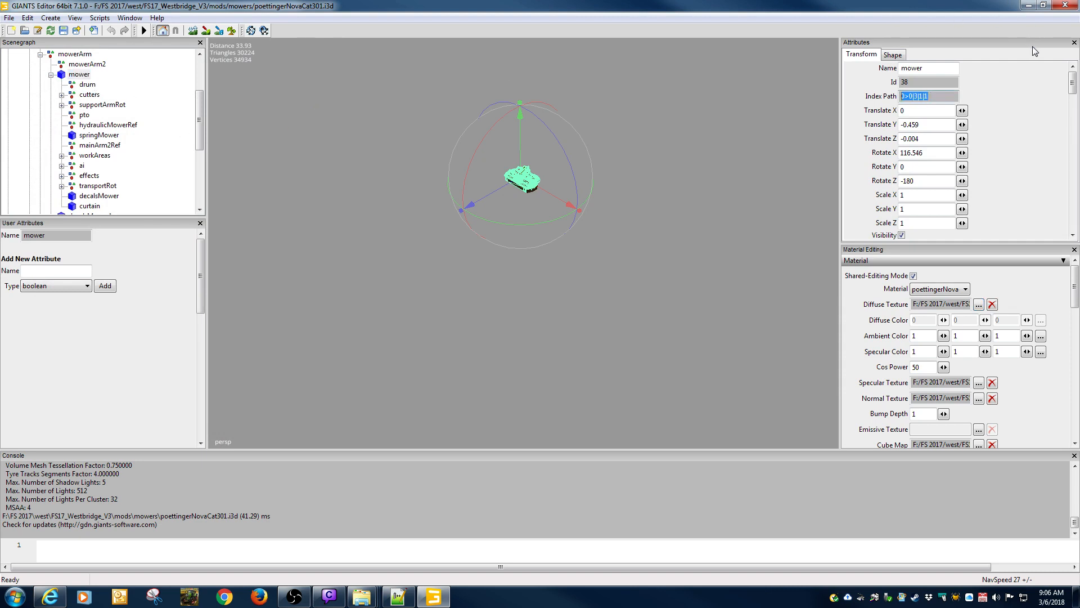
pyautogui.click(1066, 5)
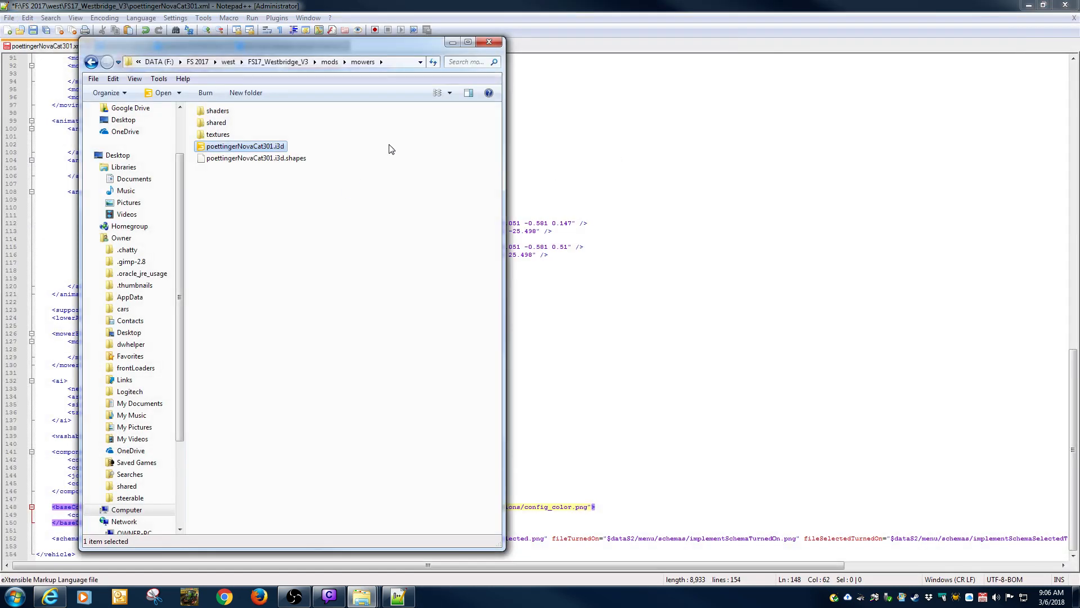
# Replace the colorNode index in baseColorConfigurations with the copied path 0>0|3|1|1 and save poettingerNovaCat301.xml.
pyautogui.click(580, 13)
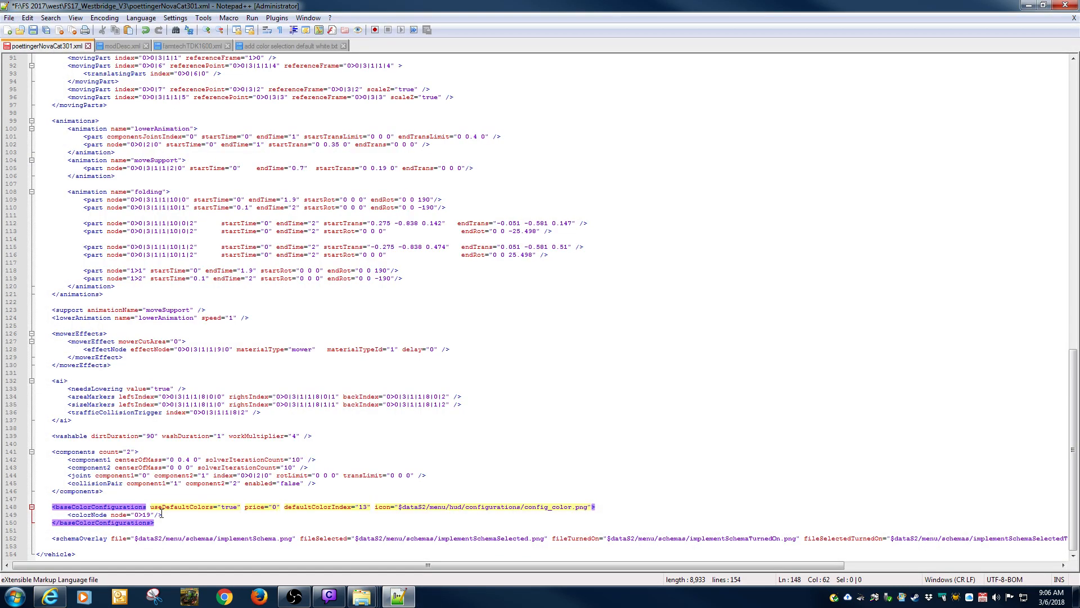
pyautogui.moveTo(152, 514); pyautogui.dragTo(136, 514)
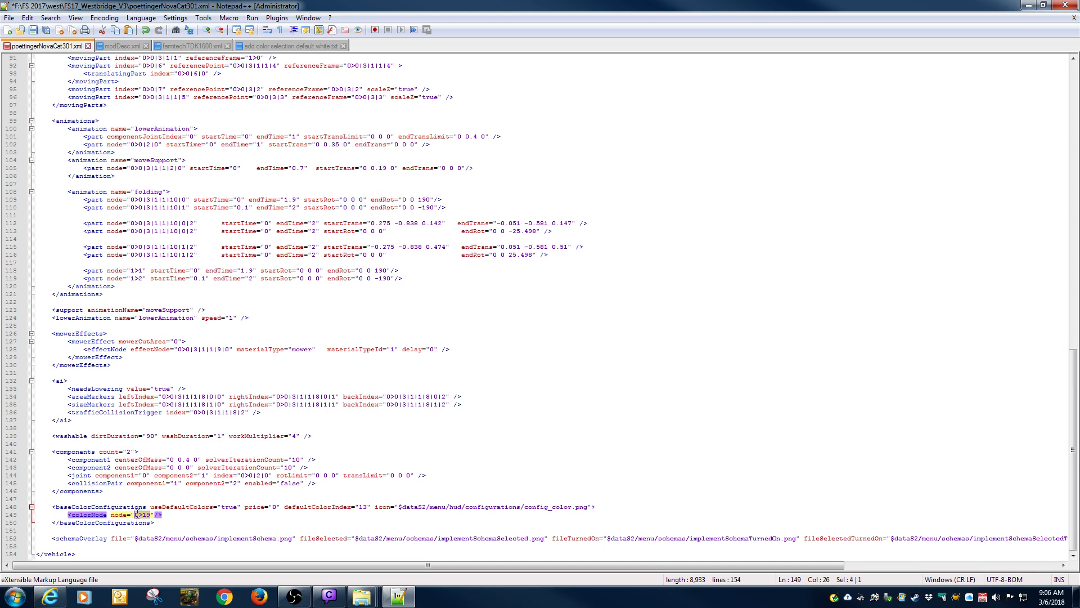
pyautogui.hotkey('ctrl', 'v')
pyautogui.click(33, 30)
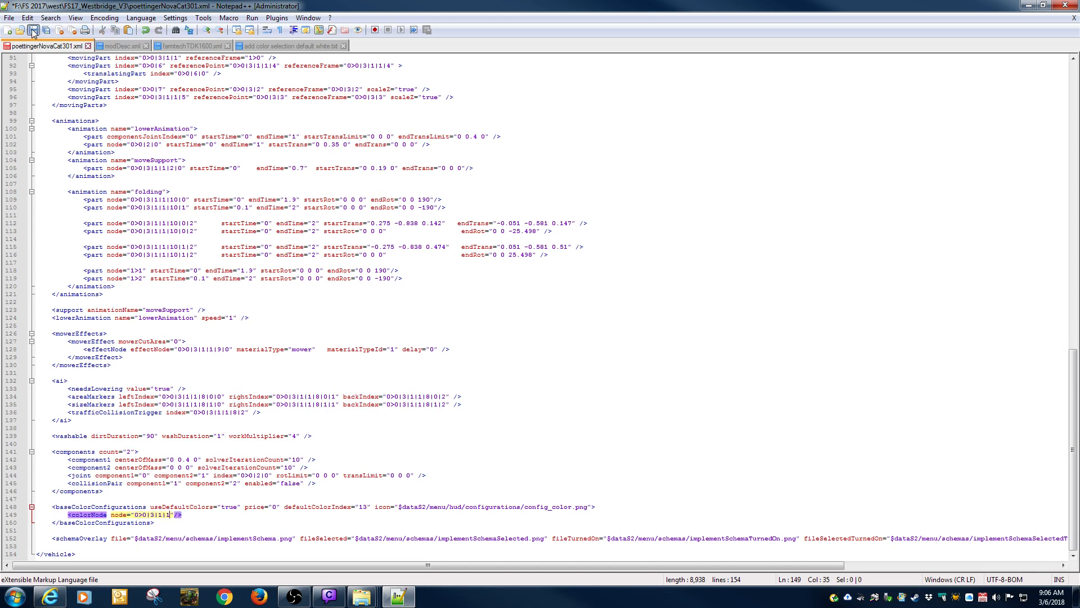
pyautogui.click(278, 451)
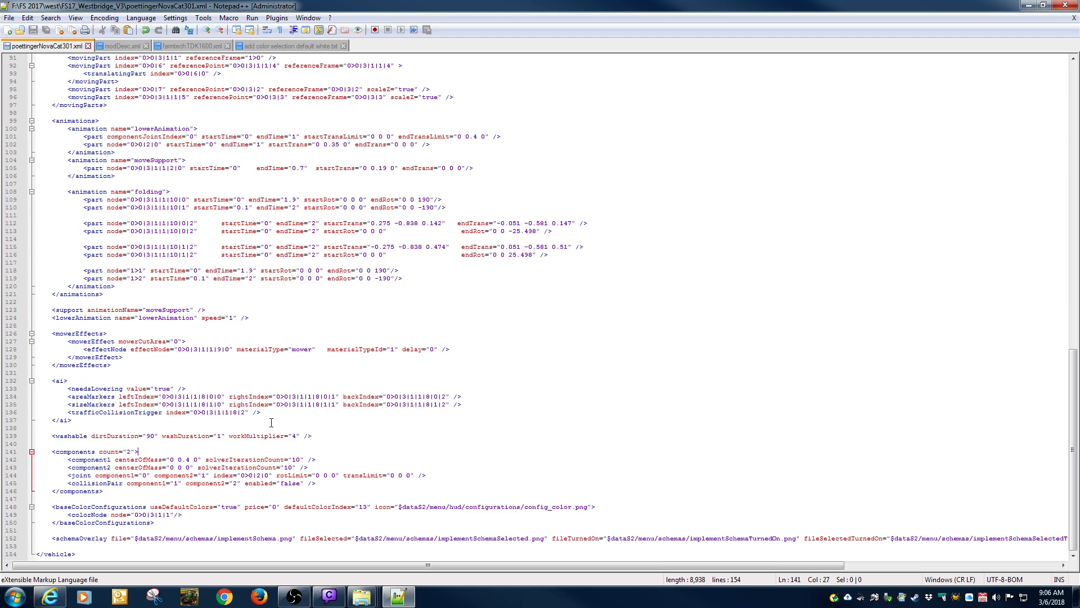
# Check the mower's westbridgeMods store category, and close all open text files and the browser window.
pyautogui.scroll(20, 271, 423)
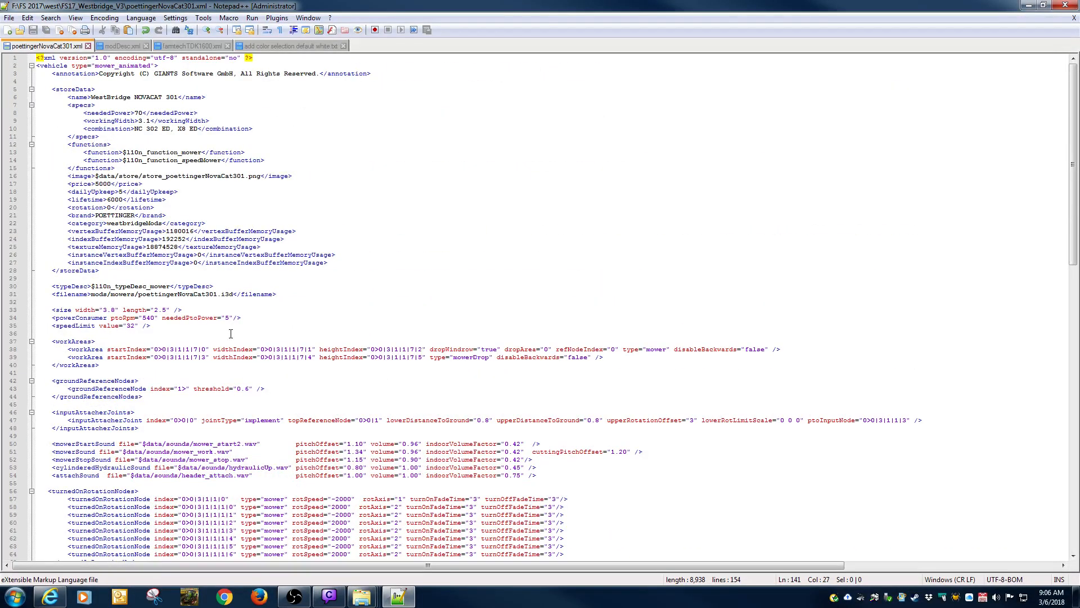
pyautogui.doubleClick(143, 224)
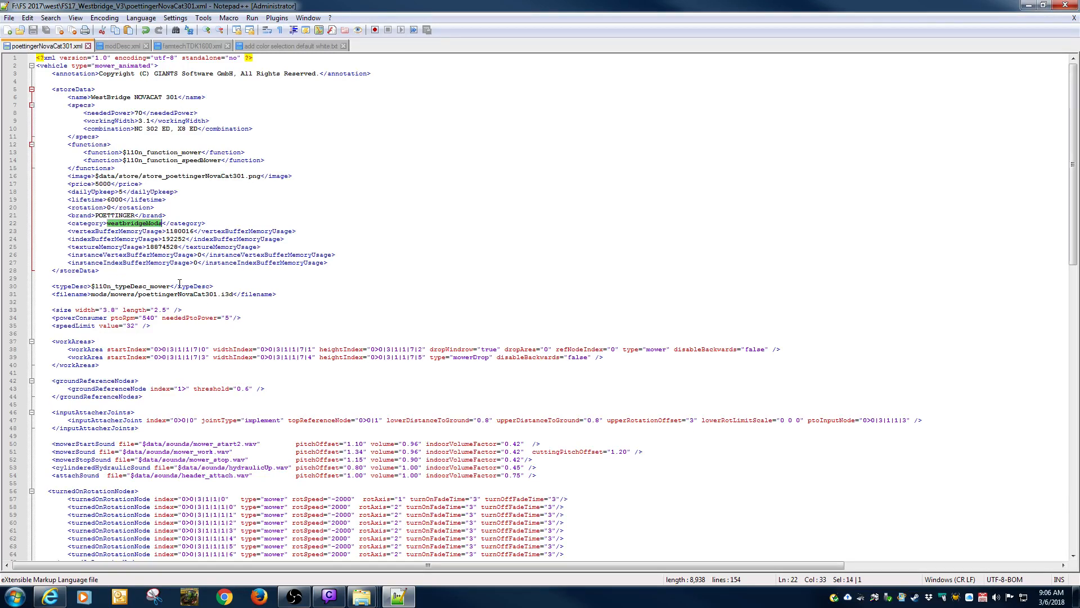
pyautogui.click(87, 45)
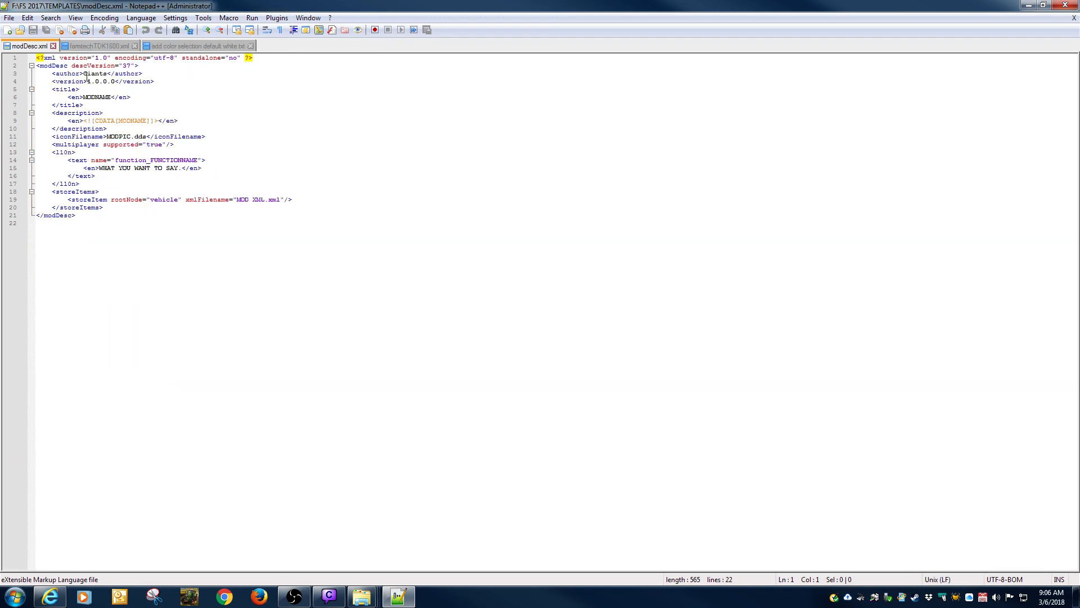
pyautogui.click(53, 45)
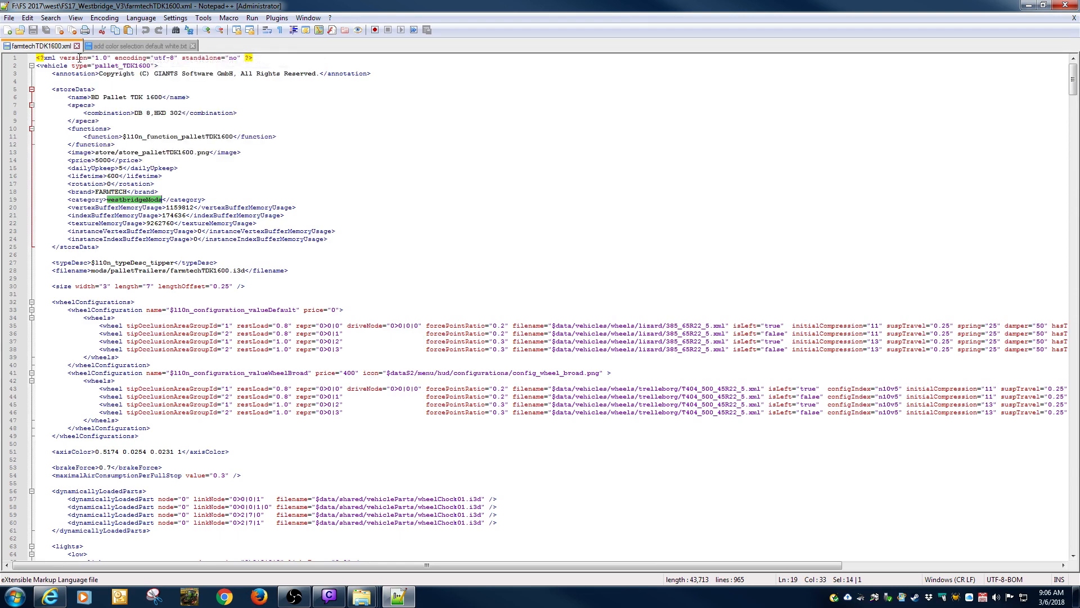
pyautogui.click(77, 45)
pyautogui.hotkey('ctrl', 'a')
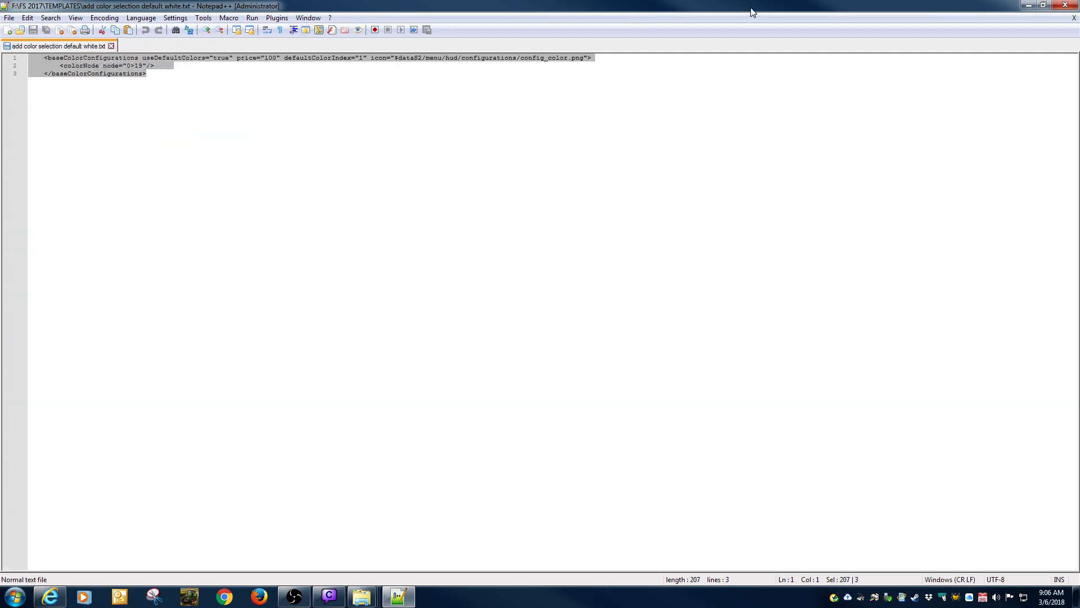
pyautogui.click(1074, 18)
pyautogui.click(1029, 6)
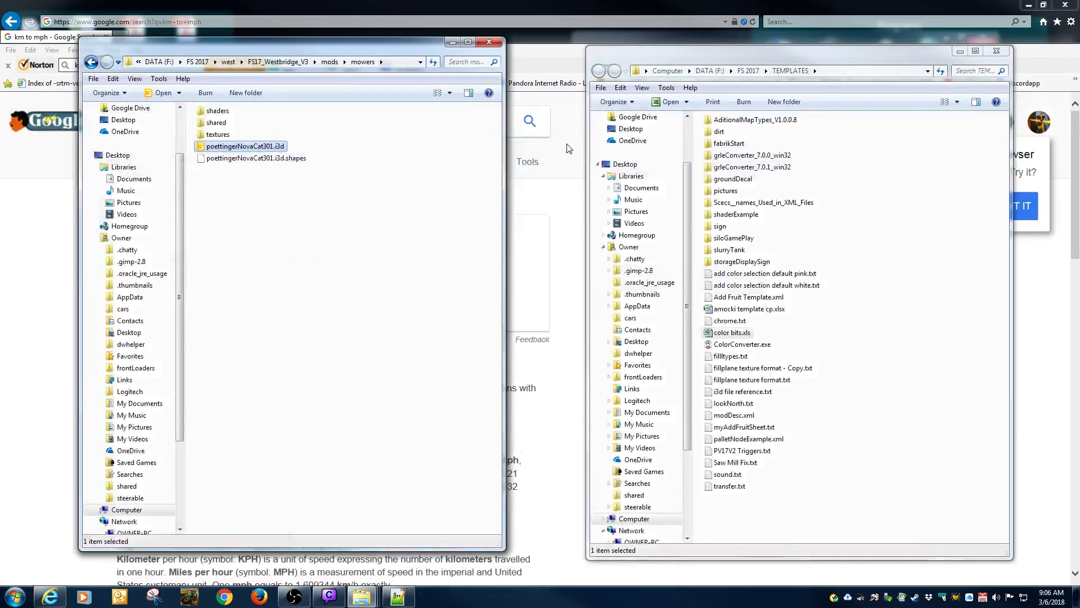
pyautogui.click(1064, 6)
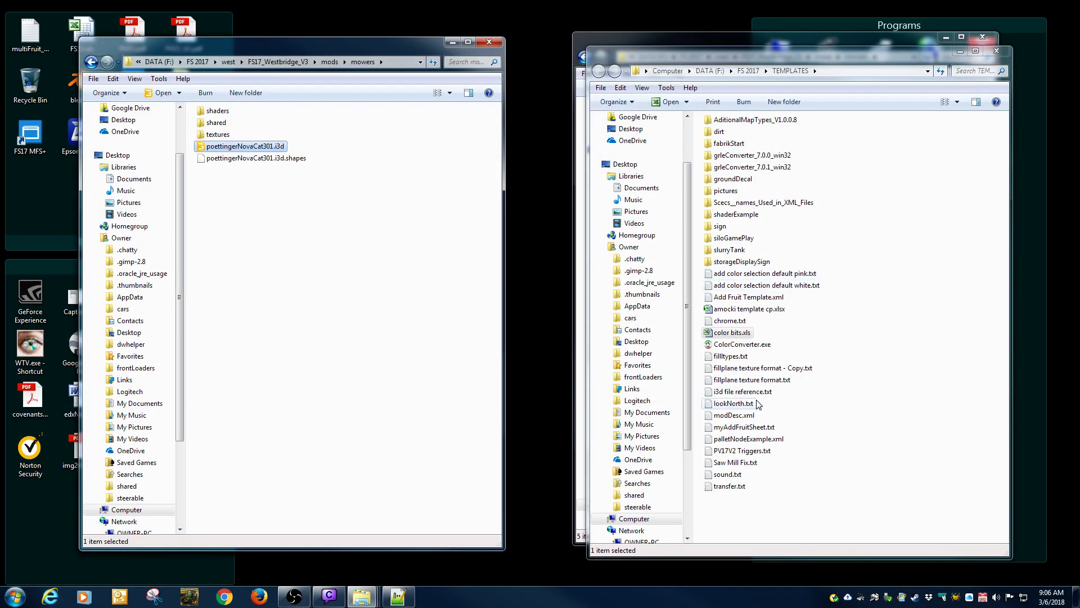
# Go up to the FS17_Westbridge_V3 folder in both folder windows and open its modDesc.xml in Notepad++.
pyautogui.moveTo(803, 58); pyautogui.dragTo(813, 139)
pyautogui.click(788, 42)
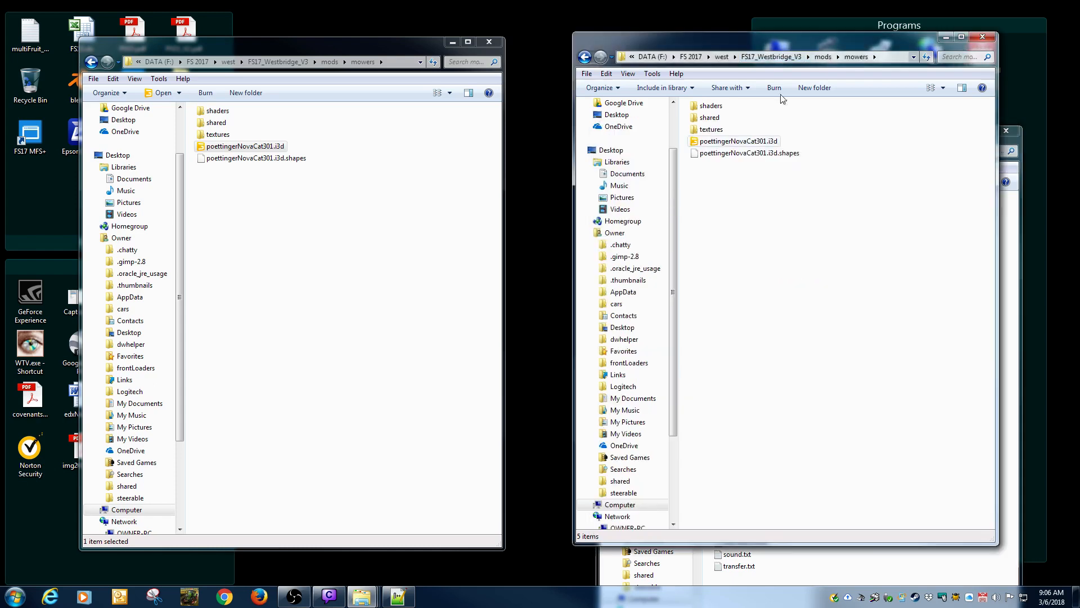
pyautogui.click(787, 57)
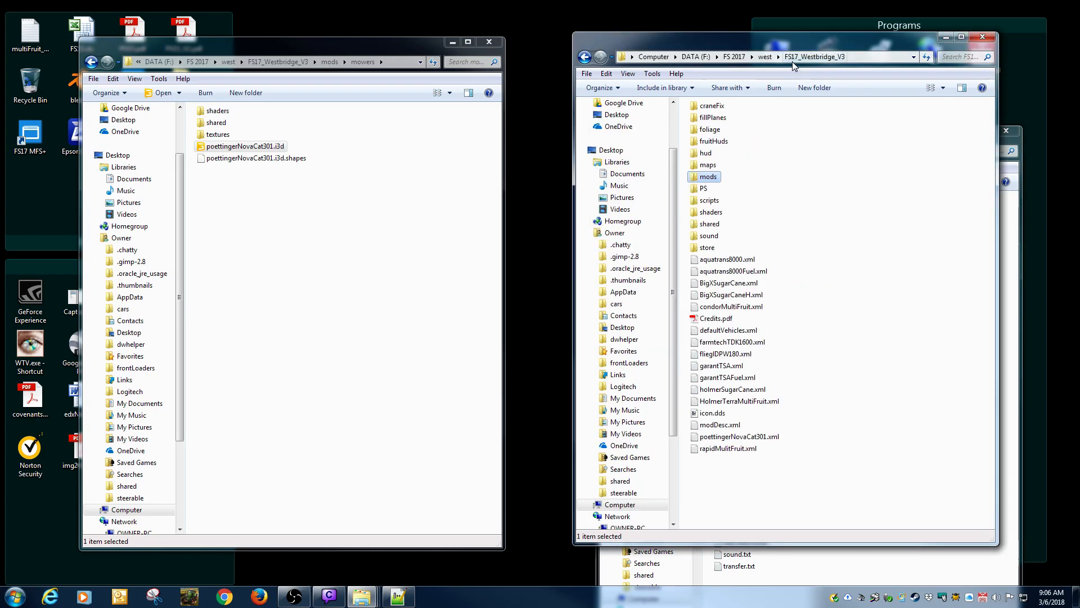
pyautogui.moveTo(706, 63); pyautogui.dragTo(317, 63)
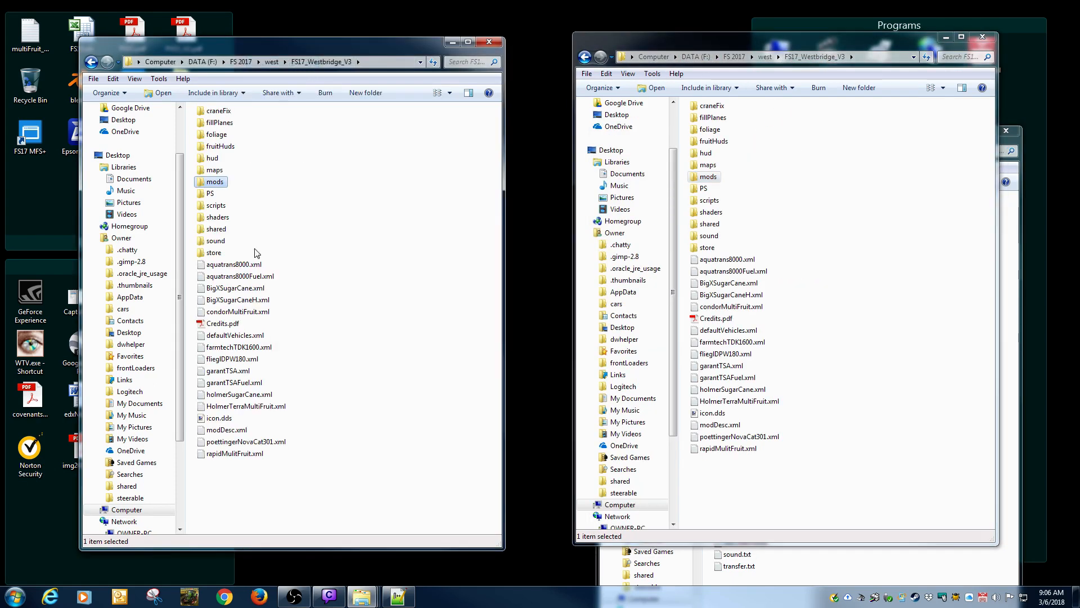
pyautogui.doubleClick(226, 430)
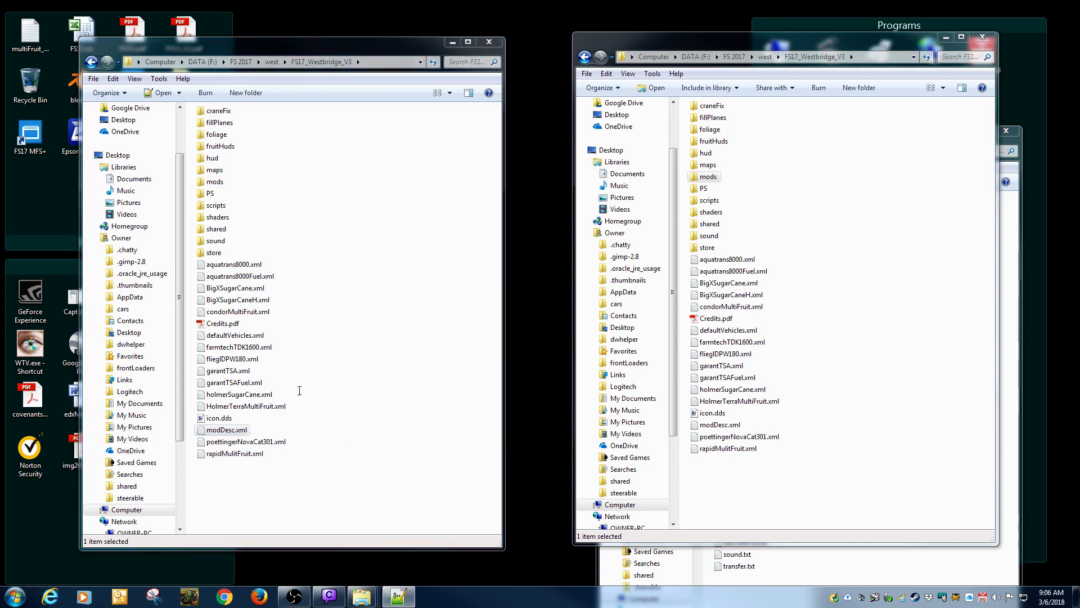
# Examine the extraSourceFiles block of modDesc.xml, highlighting the addStoreCategory.lua script entry.
pyautogui.scroll(-6, 340, 273)
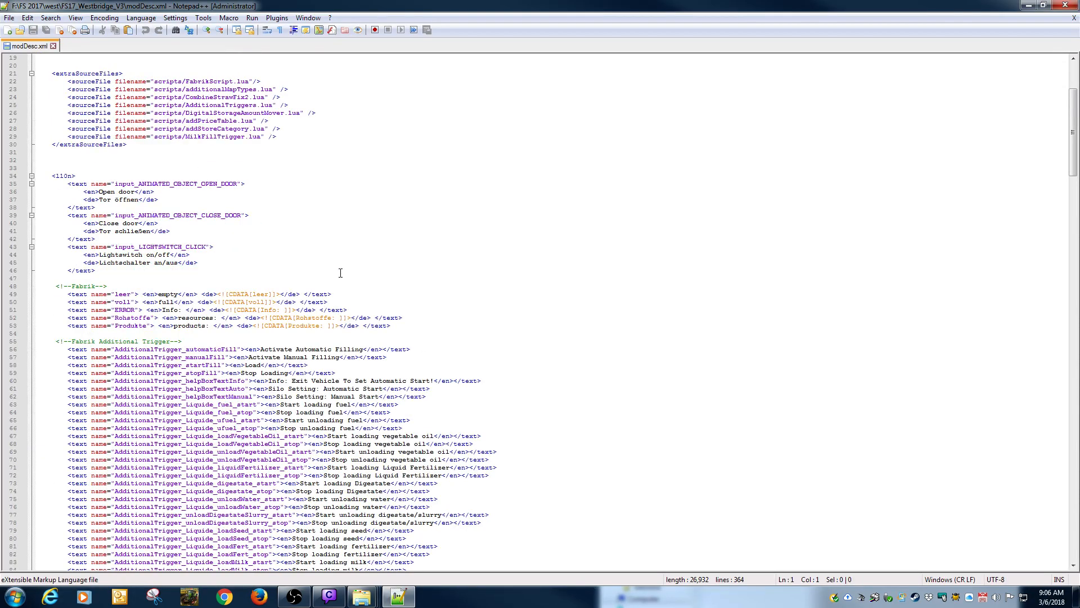
pyautogui.scroll(6, 340, 273)
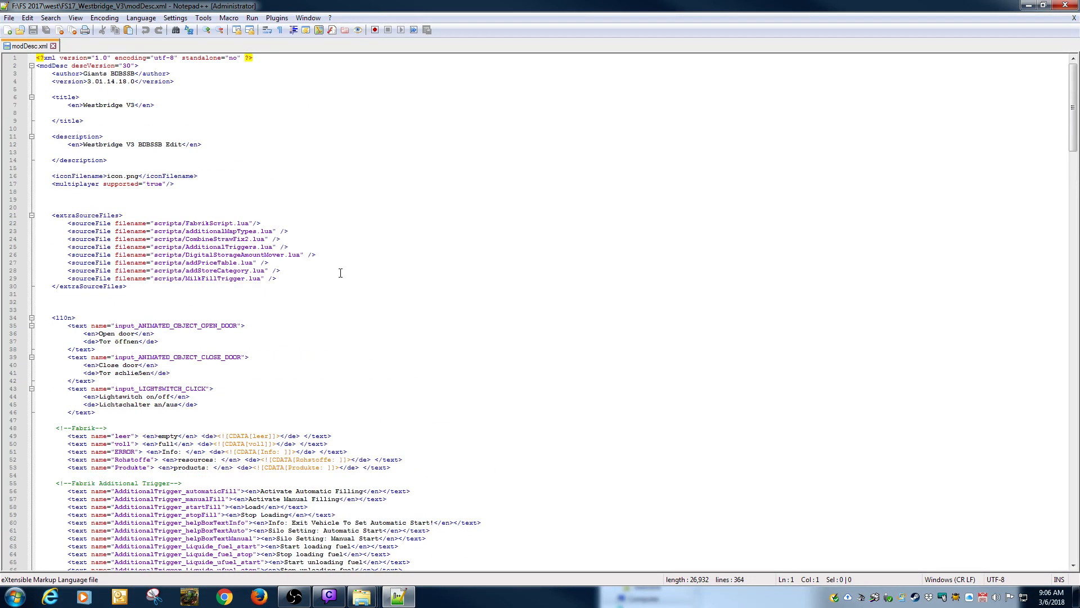
pyautogui.scroll(-8, 340, 273)
pyautogui.scroll(6, 341, 273)
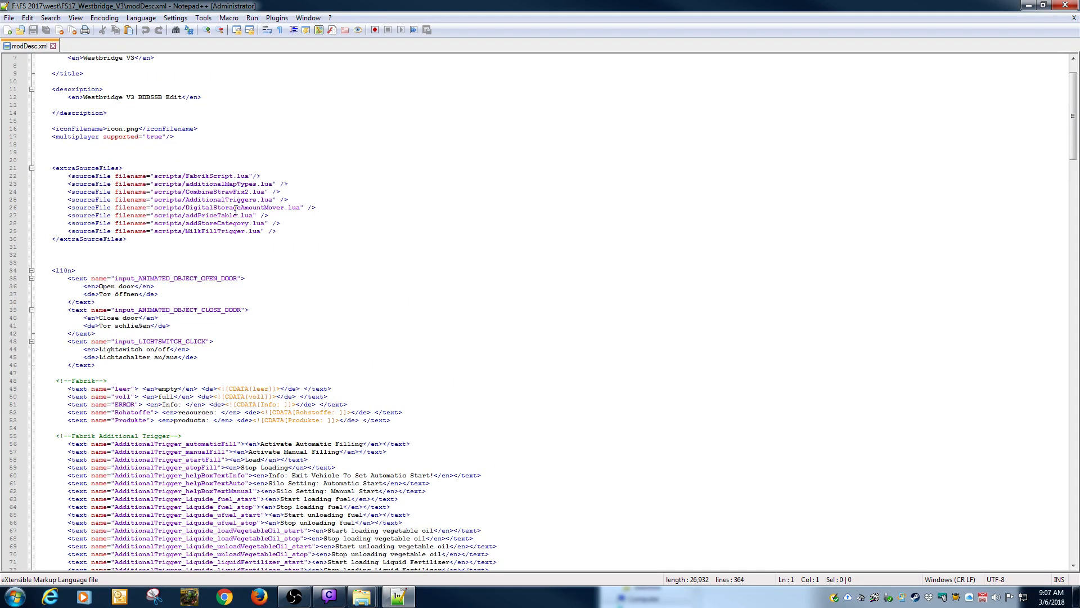
pyautogui.moveTo(198, 224); pyautogui.dragTo(248, 223)
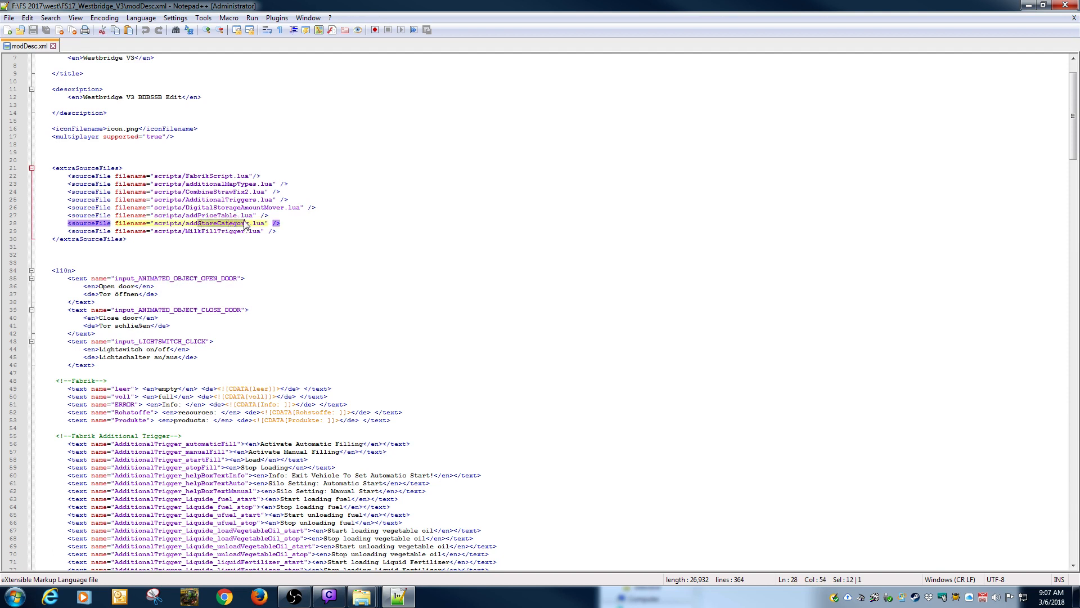
pyautogui.click(195, 224)
pyautogui.moveTo(195, 223); pyautogui.dragTo(243, 224)
# Look through the l10n texts down to the Westbridge Category section and highlight its Westbridge Mods entry.
pyautogui.scroll(-14, 317, 326)
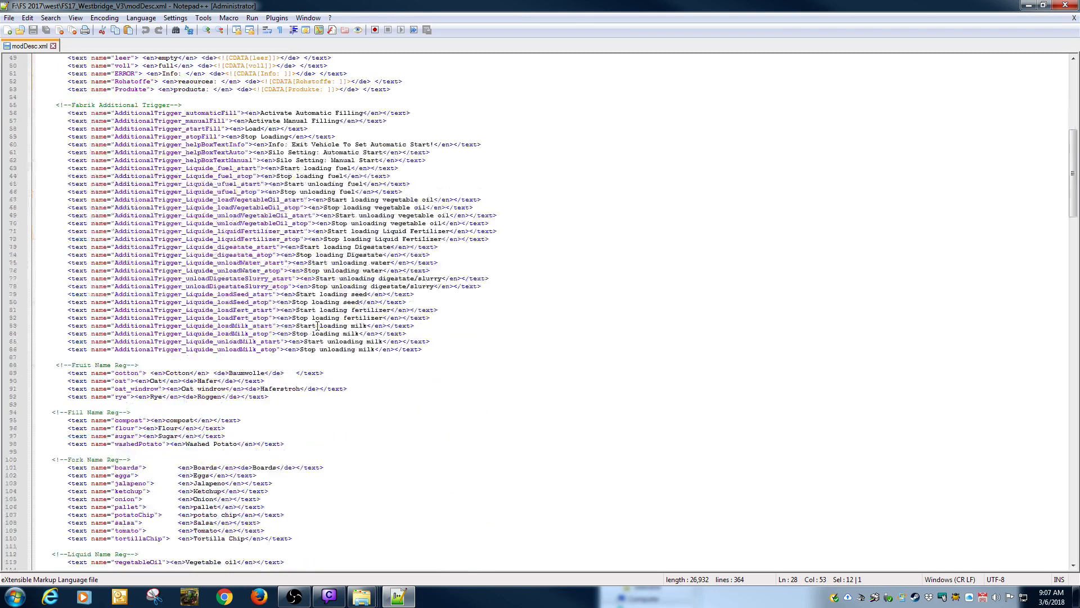
pyautogui.scroll(-10, 317, 334)
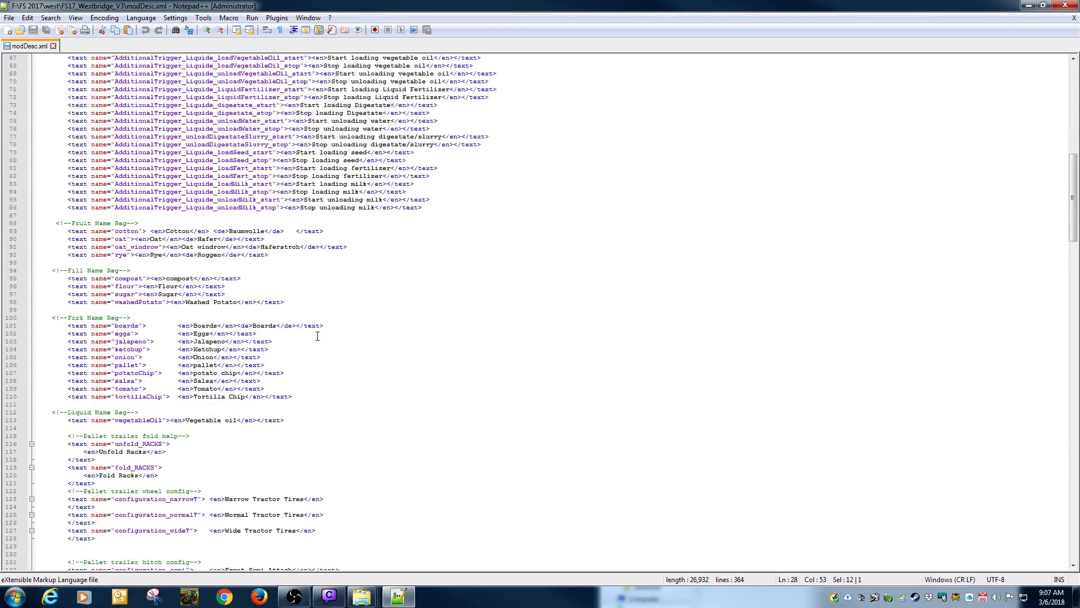
pyautogui.scroll(-2, 317, 335)
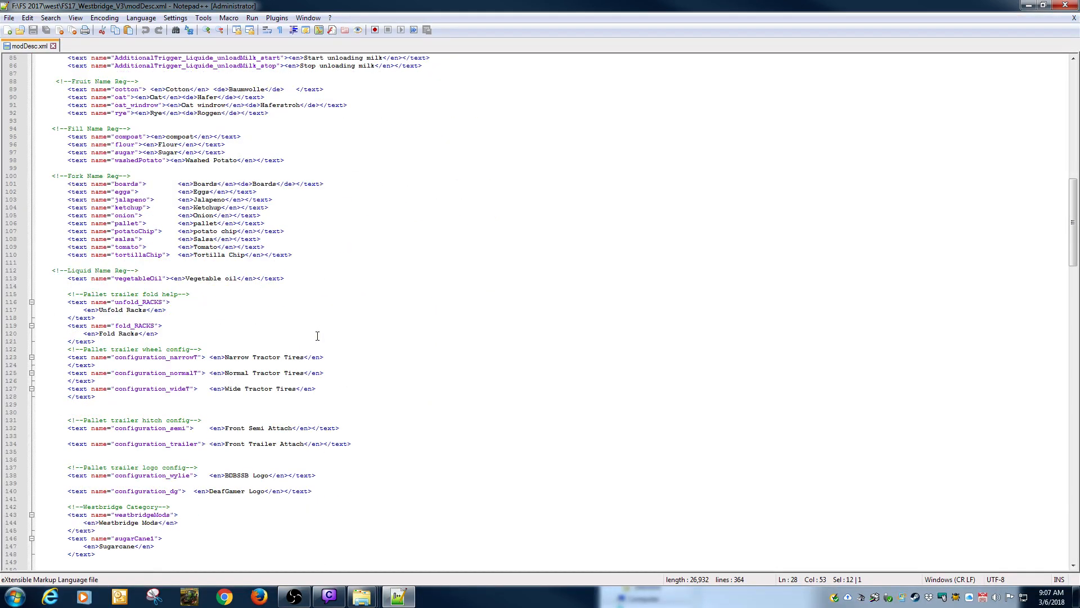
pyautogui.scroll(-4, 318, 336)
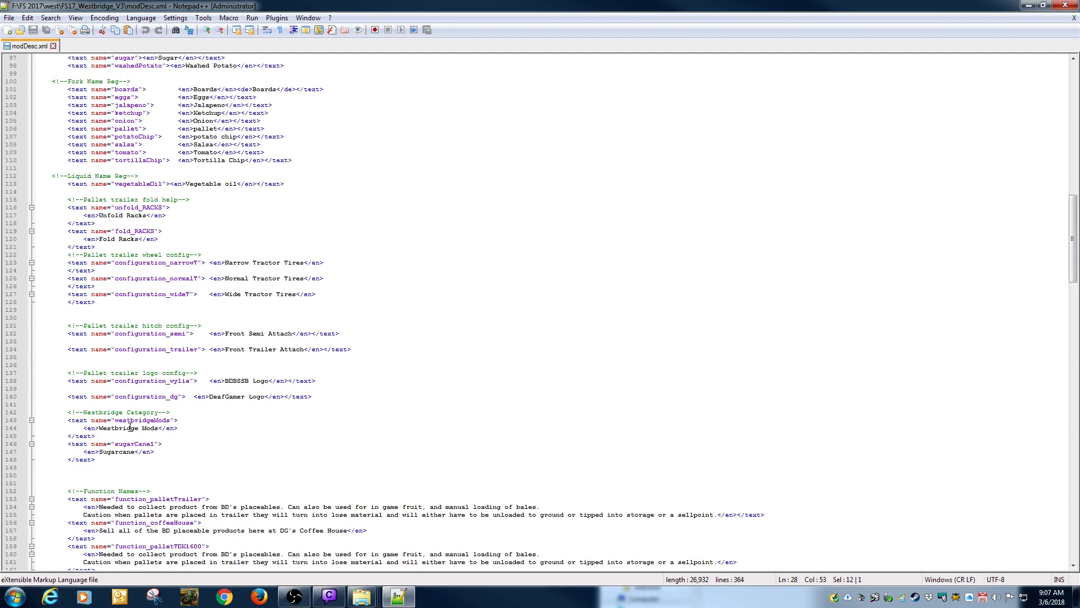
pyautogui.moveTo(135, 420)
pyautogui.mouseDown()
pyautogui.moveTo(147, 421)
pyautogui.moveTo(141, 429)
pyautogui.mouseUp()
pyautogui.scroll(-2, 290, 400)
pyautogui.scroll(-2, 290, 400)
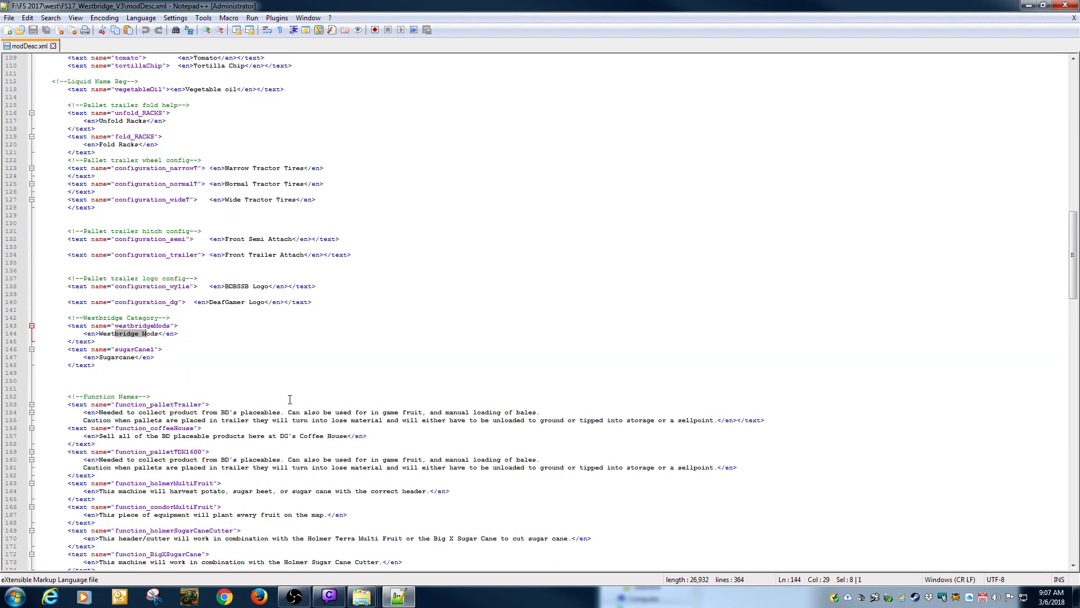
# Search modDesc.xml for "westbridge" and examine the newCategory line for westbridgeMods and its image file path.
pyautogui.hotkey('ctrl', 'f')
pyautogui.write('westbri')
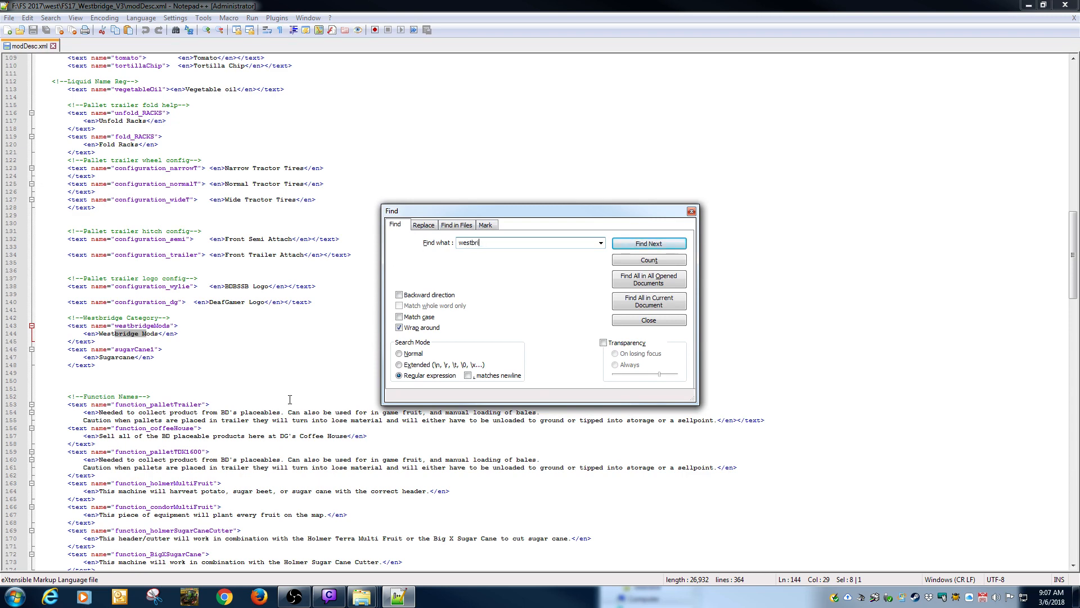
pyautogui.write('dge')
pyautogui.press('Return')
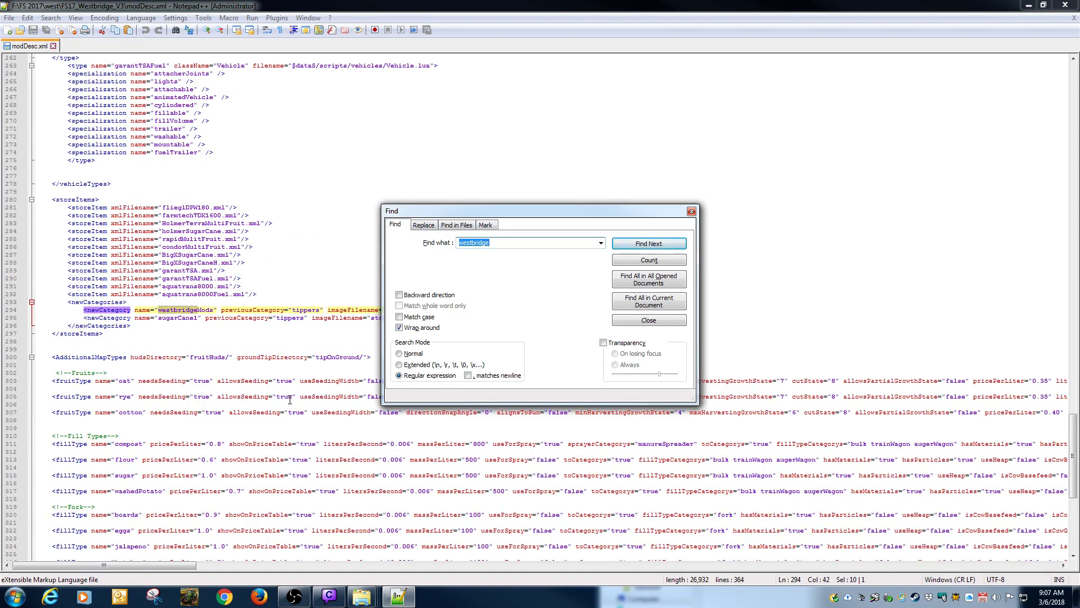
pyautogui.moveTo(418, 211); pyautogui.dragTo(178, 420)
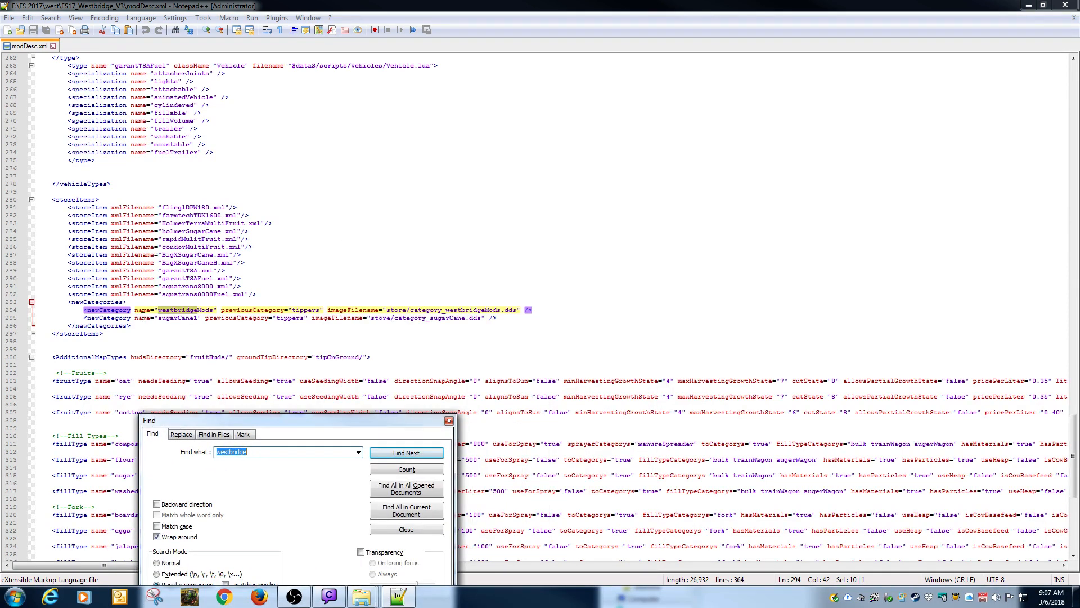
pyautogui.click(173, 313)
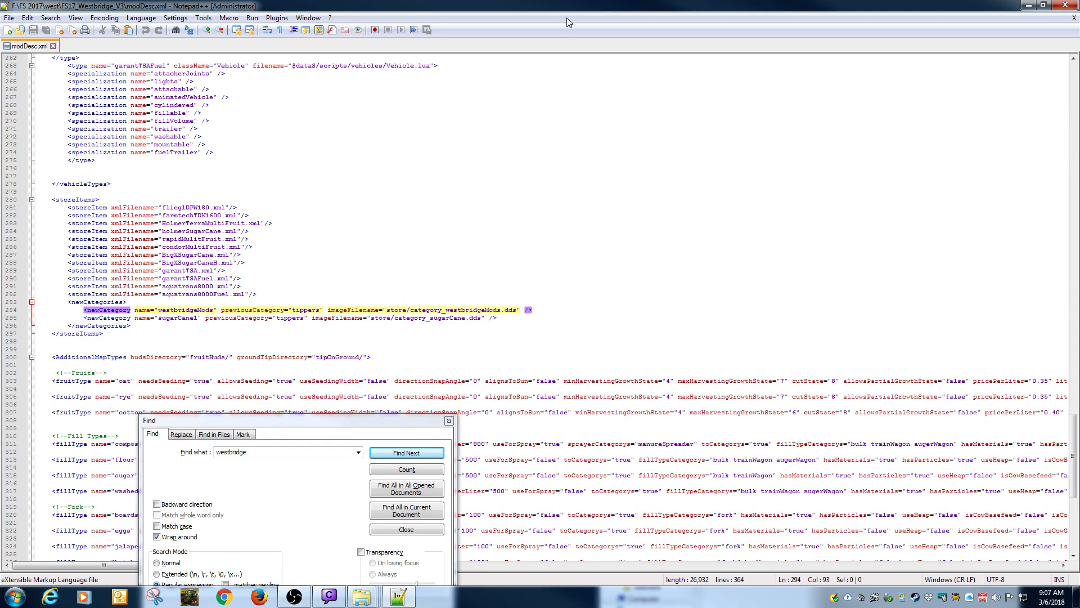
# View category_westbridgeMods.dds from the store folder in paint.net and close the image.
pyautogui.moveTo(566, 23); pyautogui.dragTo(751, 197)
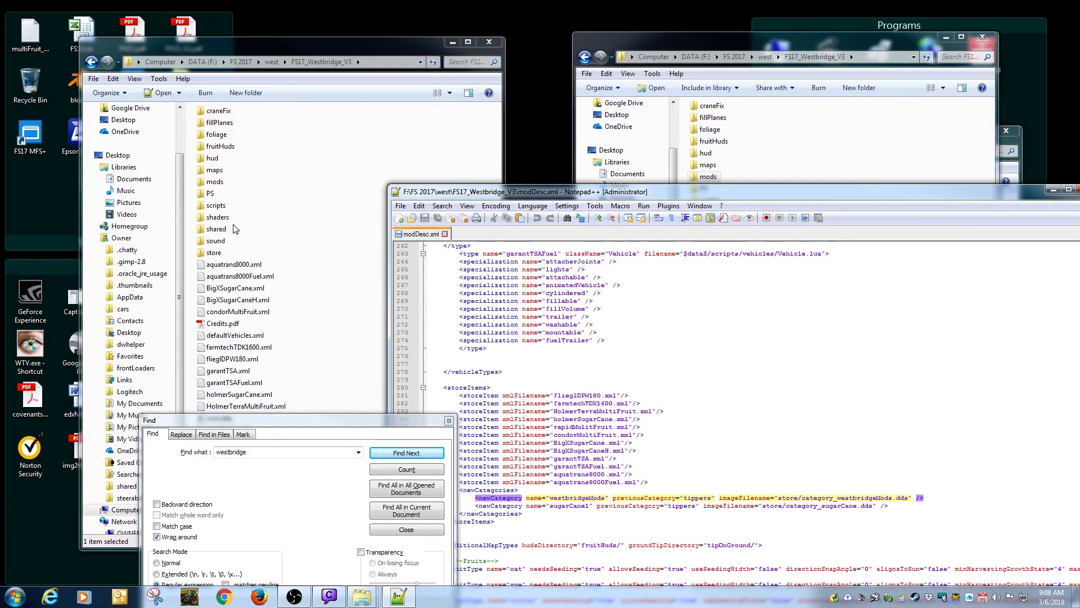
pyautogui.doubleClick(215, 252)
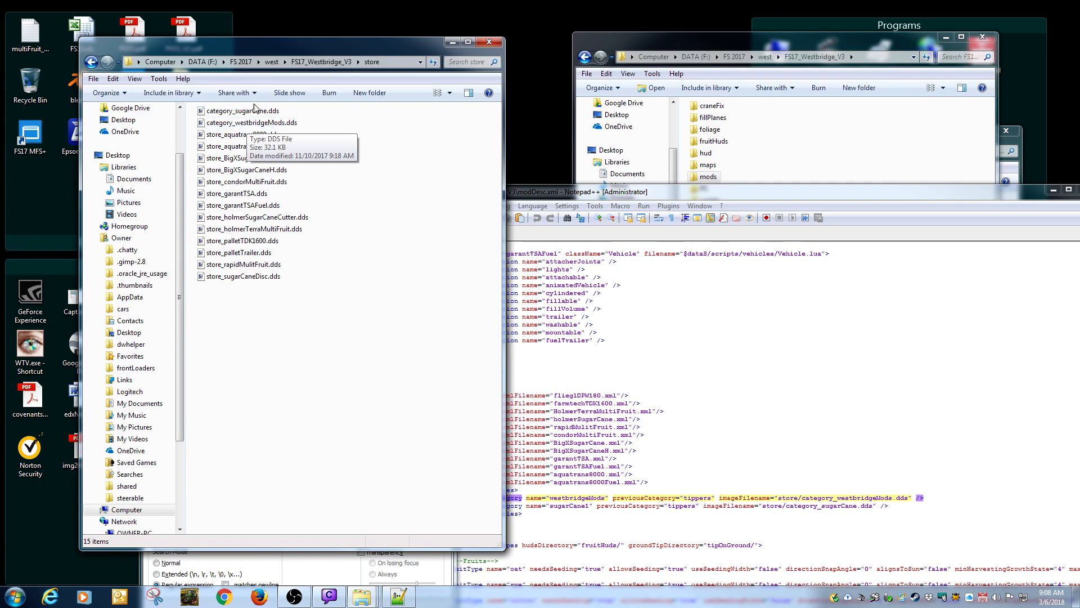
pyautogui.moveTo(271, 53); pyautogui.dragTo(205, 42)
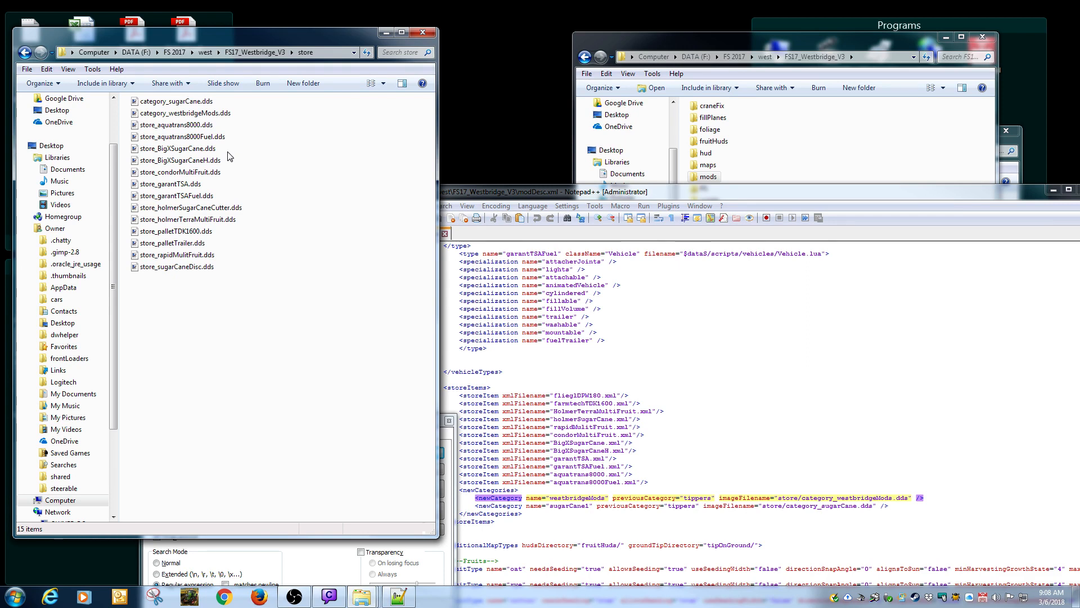
pyautogui.click(175, 115)
pyautogui.press('Return')
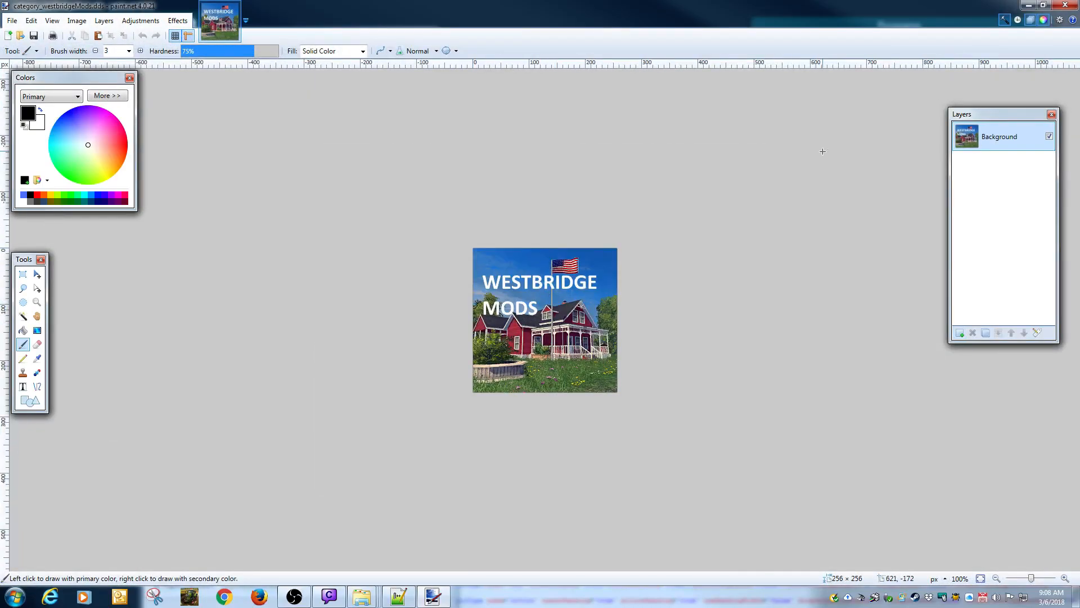
pyautogui.click(1065, 5)
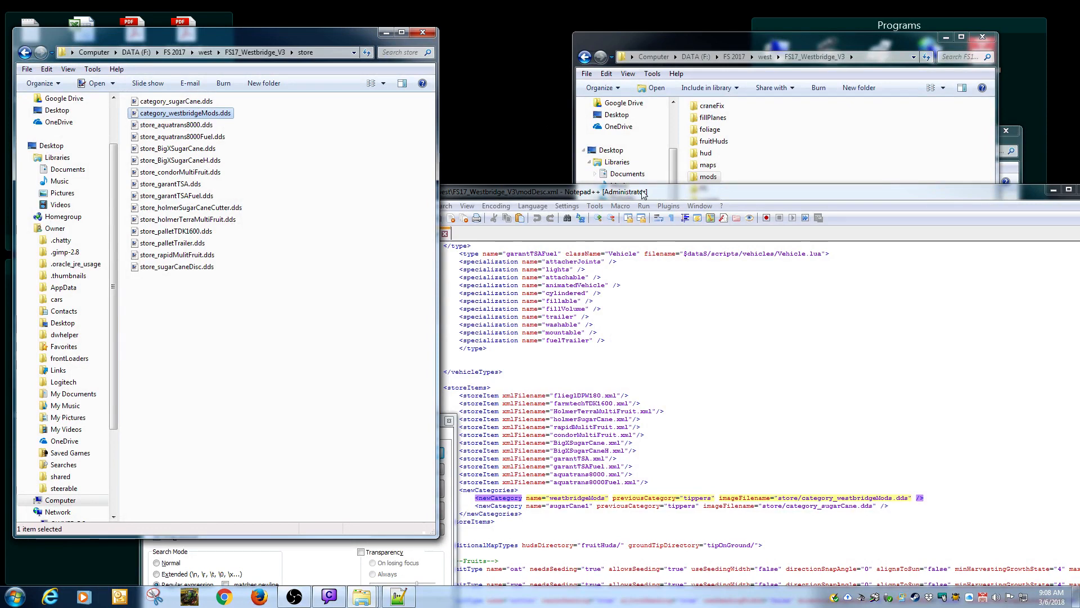
# Bring the modDesc.xml window and map mod folder into view, and reopen FS17_Westbridge_V3 in place of its store subfolder.
pyautogui.moveTo(655, 193); pyautogui.dragTo(574, 130)
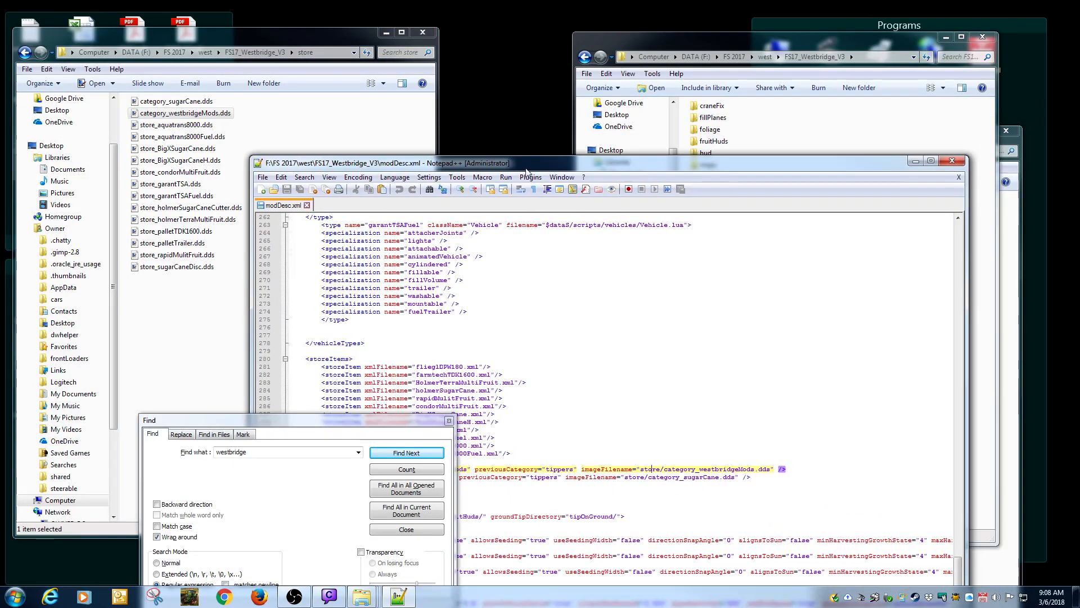
pyautogui.click(748, 70)
pyautogui.click(709, 177)
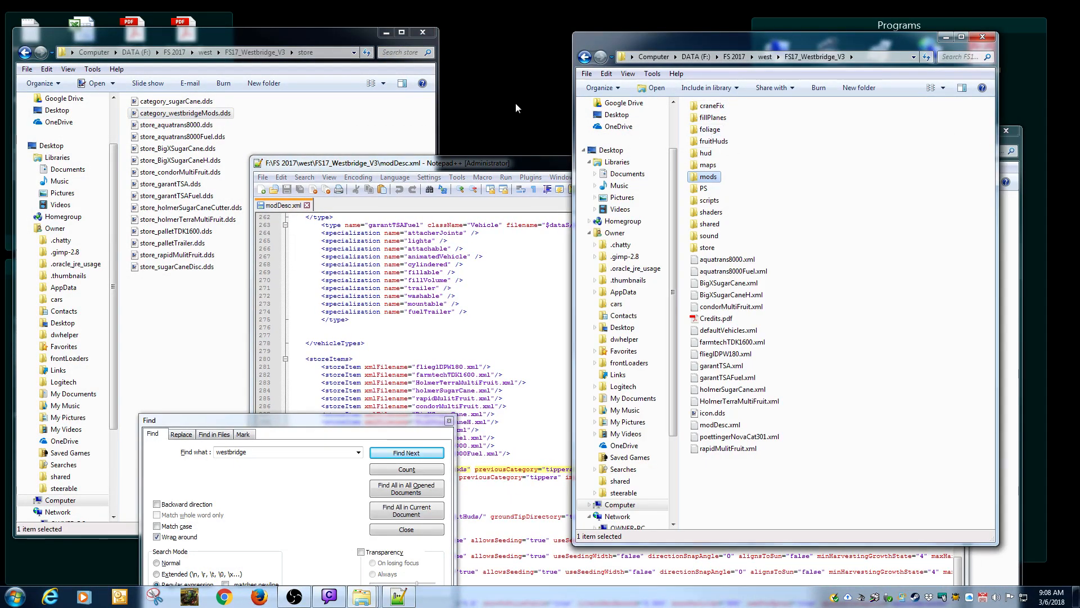
pyautogui.click(205, 52)
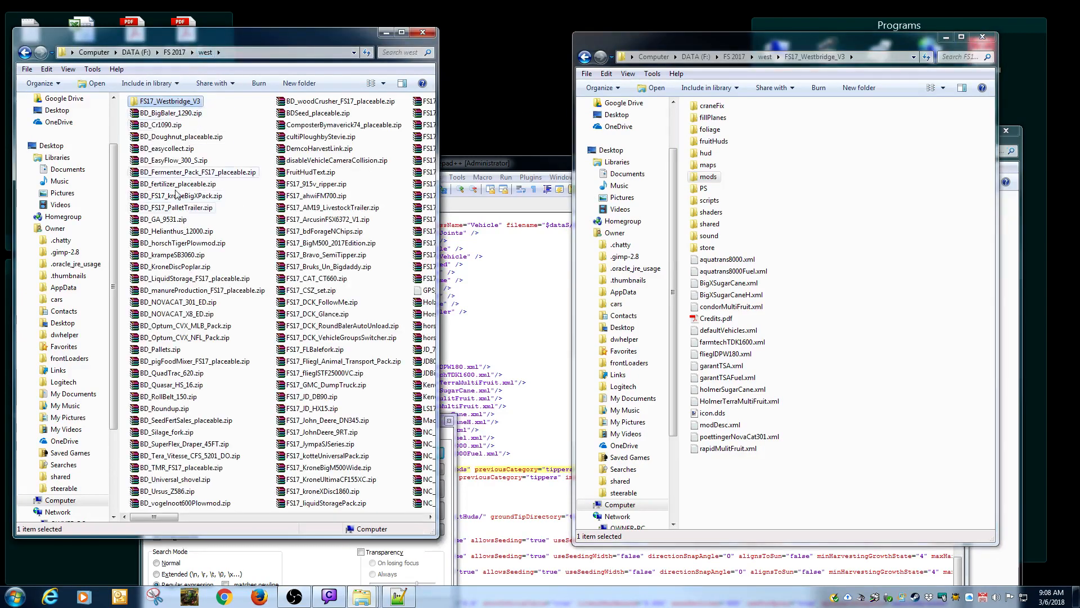
pyautogui.doubleClick(186, 102)
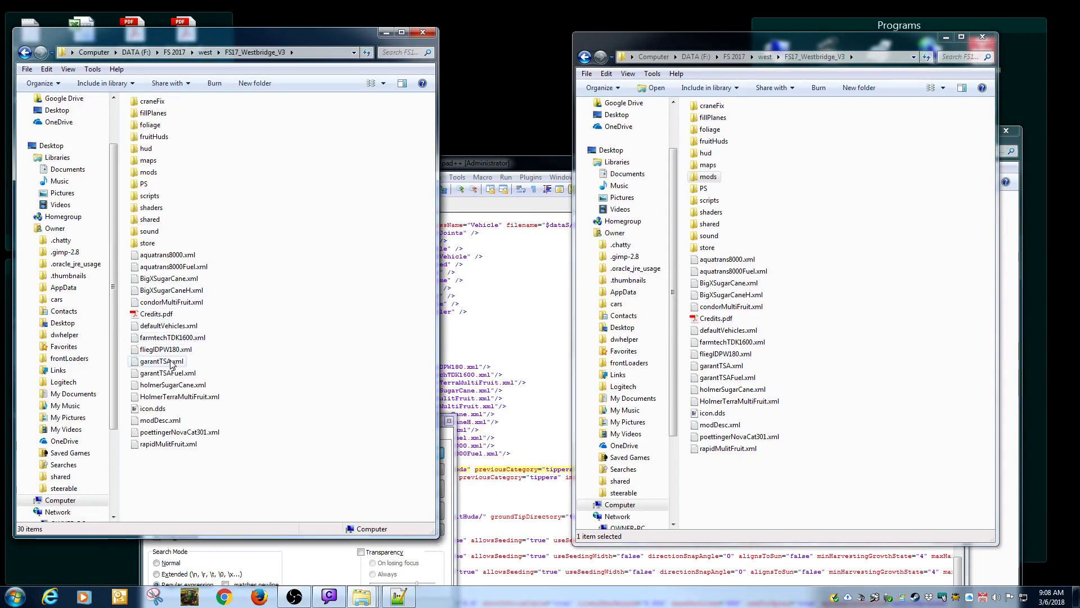
# Copy the base file name poettingerNovaCat301 from the mower's XML file in the FS17_Westbridge_V3 folder.
pyautogui.click(173, 436)
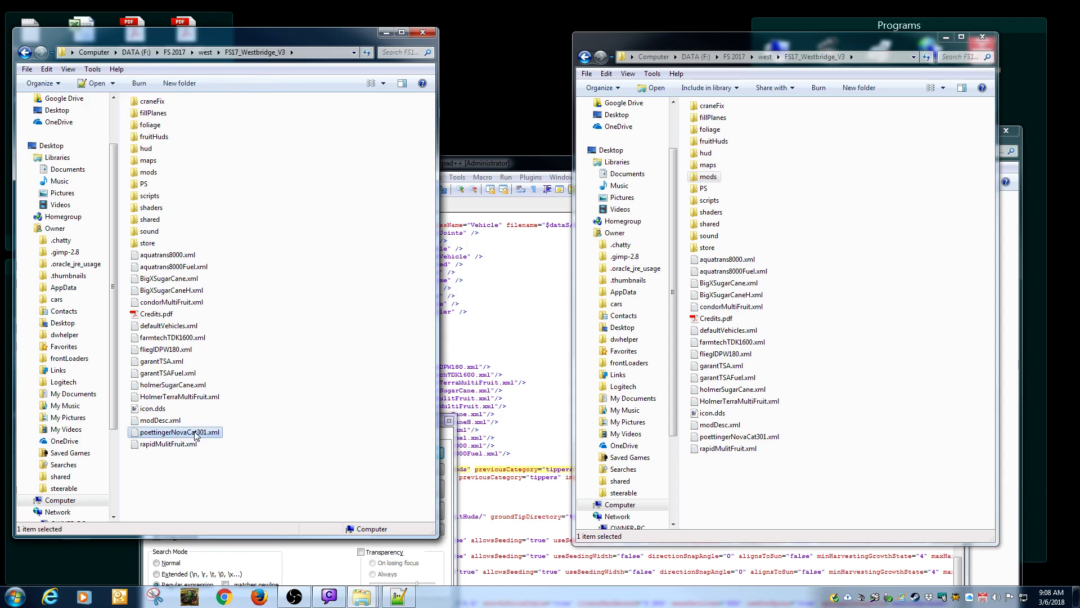
pyautogui.click(185, 433)
pyautogui.rightClick(185, 434)
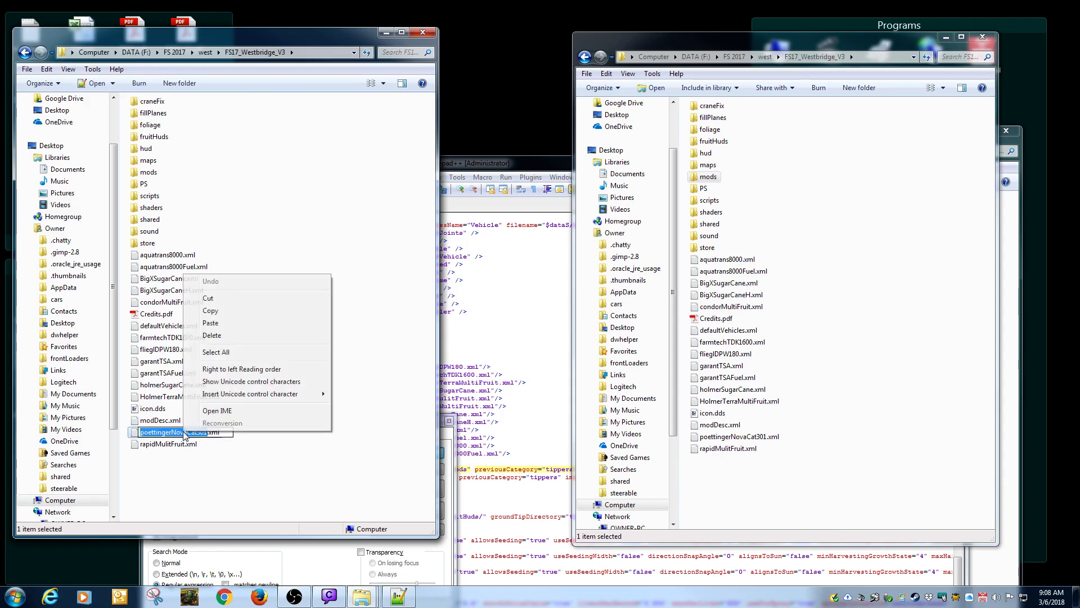
pyautogui.click(219, 312)
pyautogui.click(241, 463)
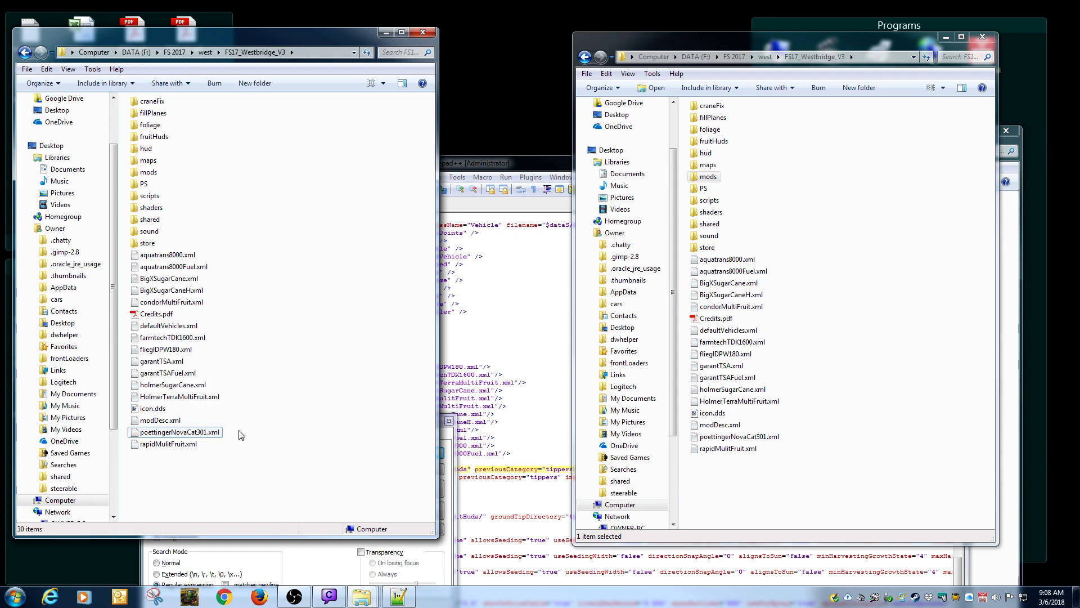
# Open the file name of poettingerNovaCat301.xml for editing, with the cursor at its start.
pyautogui.click(156, 436)
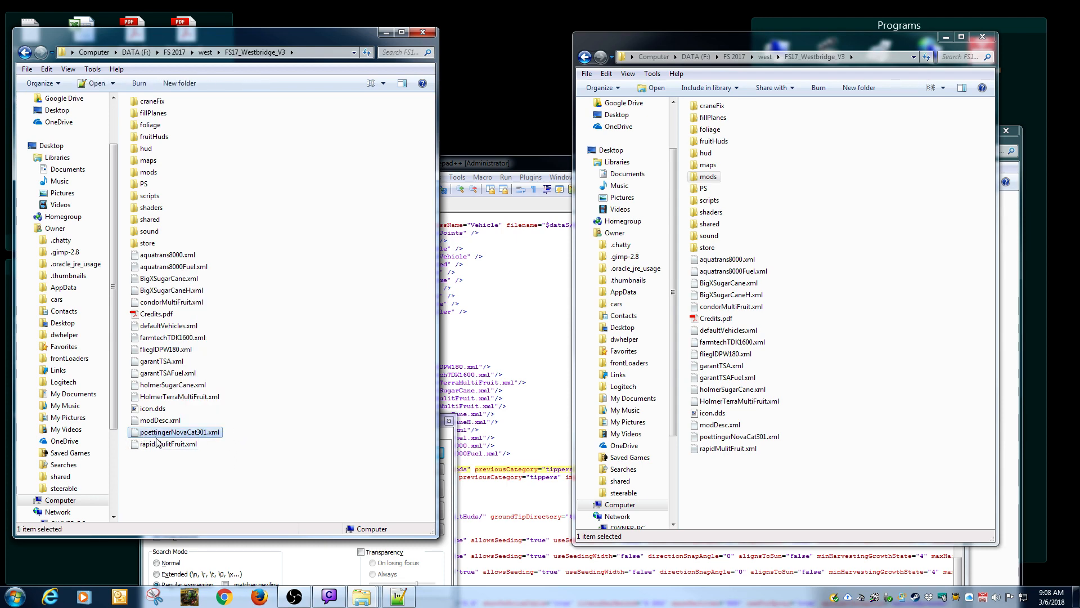
pyautogui.click(148, 435)
pyautogui.click(141, 432)
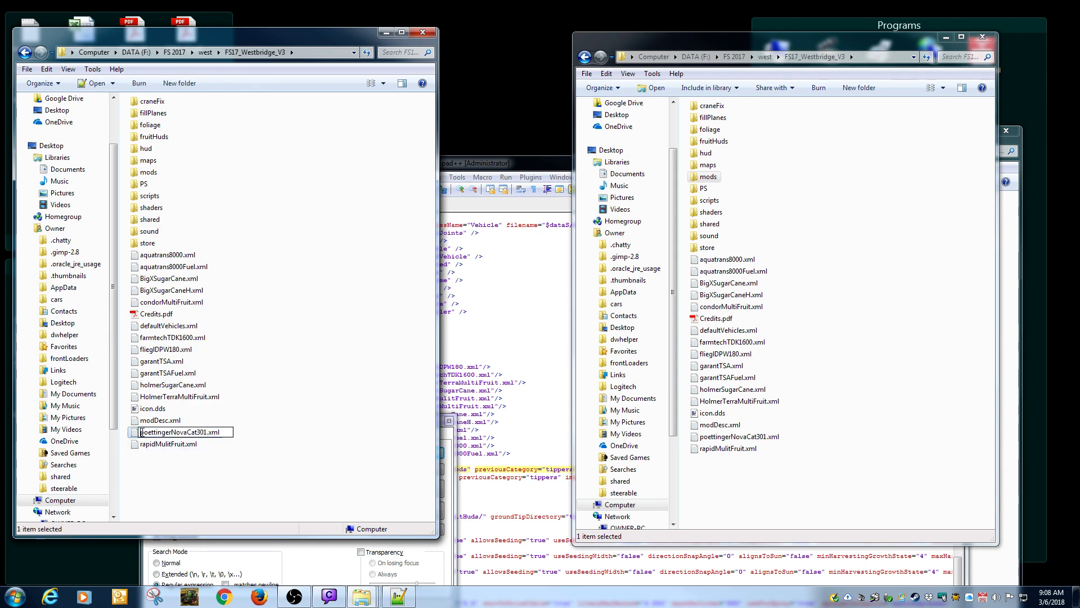
# Rename poettingerNovaCat301.xml as WestbridgepoettingerNovaCat301.xml.
pyautogui.write('West')
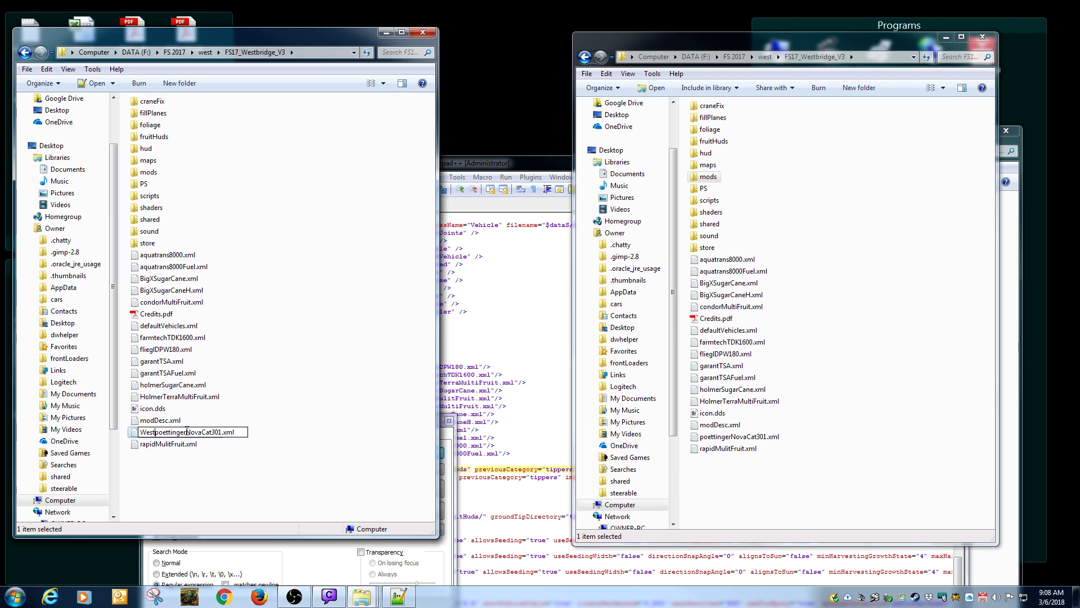
pyautogui.write('bridge')
pyautogui.press('Return')
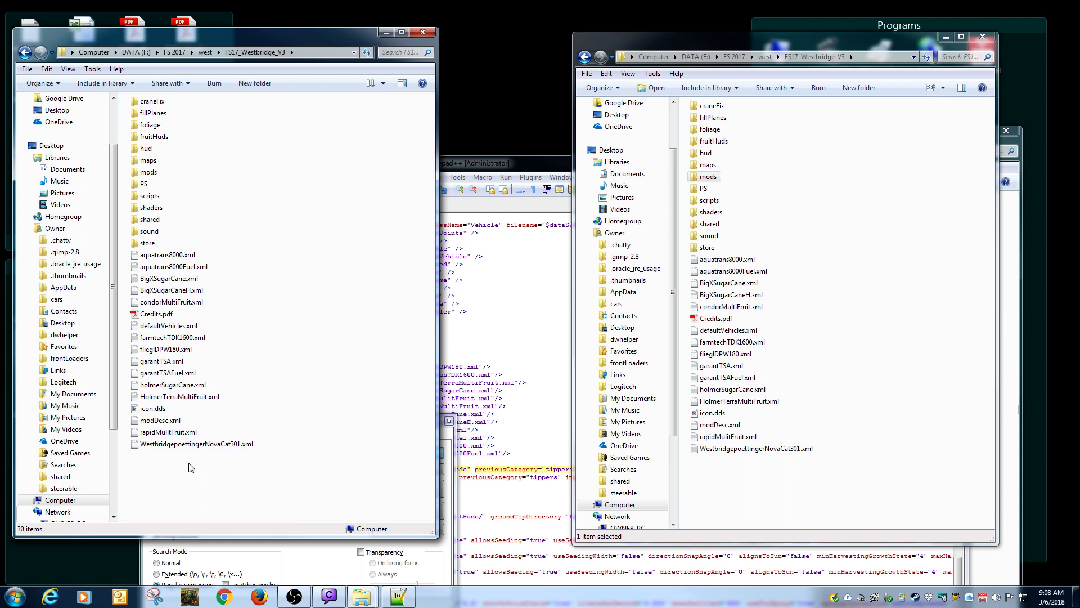
# Correct the capitalisation of the renamed NovaCat file so it reads westbridgePoettingerNovaCat301.xml.
pyautogui.click(166, 448)
pyautogui.click(147, 445)
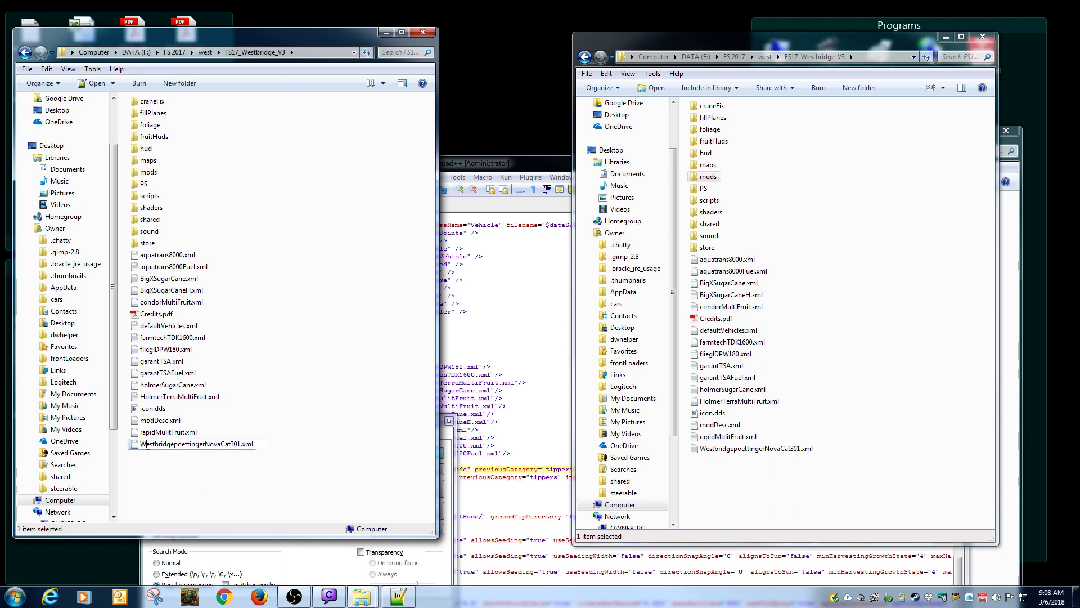
pyautogui.press('BackSpace')
pyautogui.write('w')
pyautogui.click(177, 445)
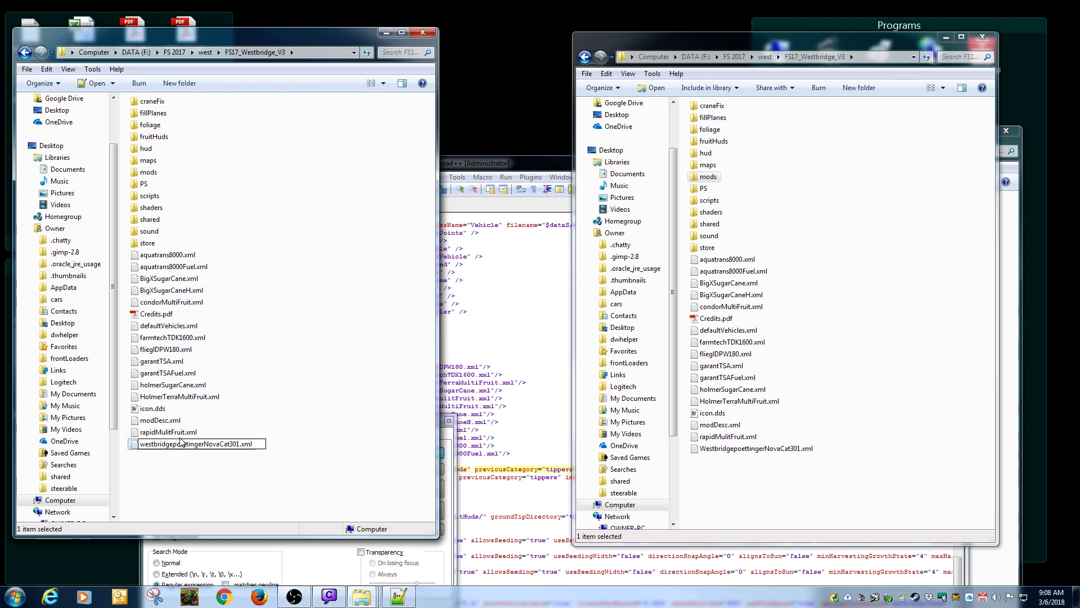
pyautogui.press('BackSpace')
pyautogui.write('P')
pyautogui.click(299, 257)
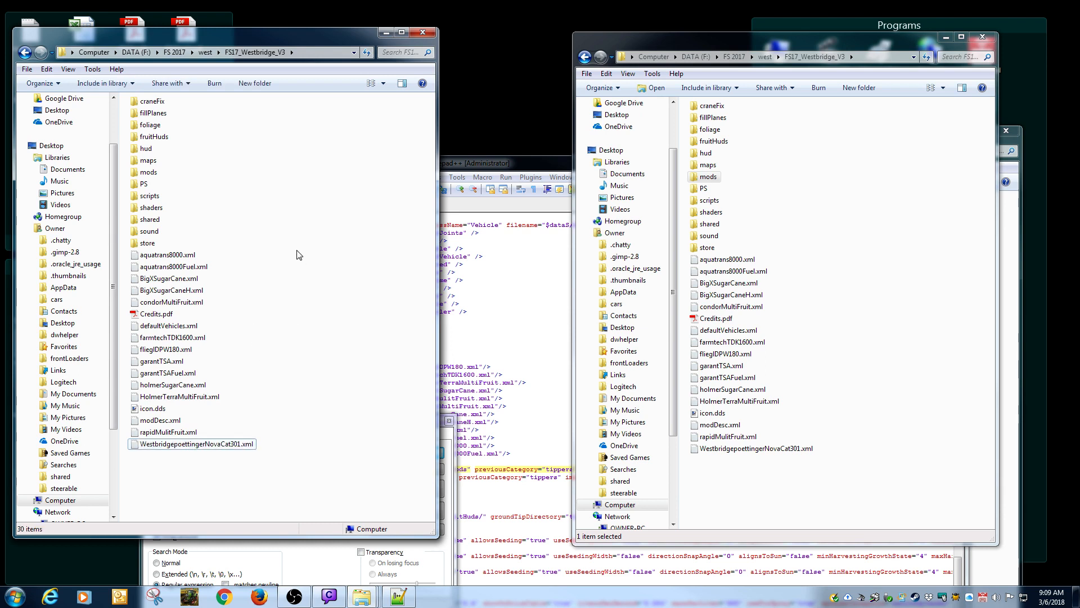
# Refresh the FS17_Westbridge_V3 folder listing to show the corrected file name.
pyautogui.click(166, 447)
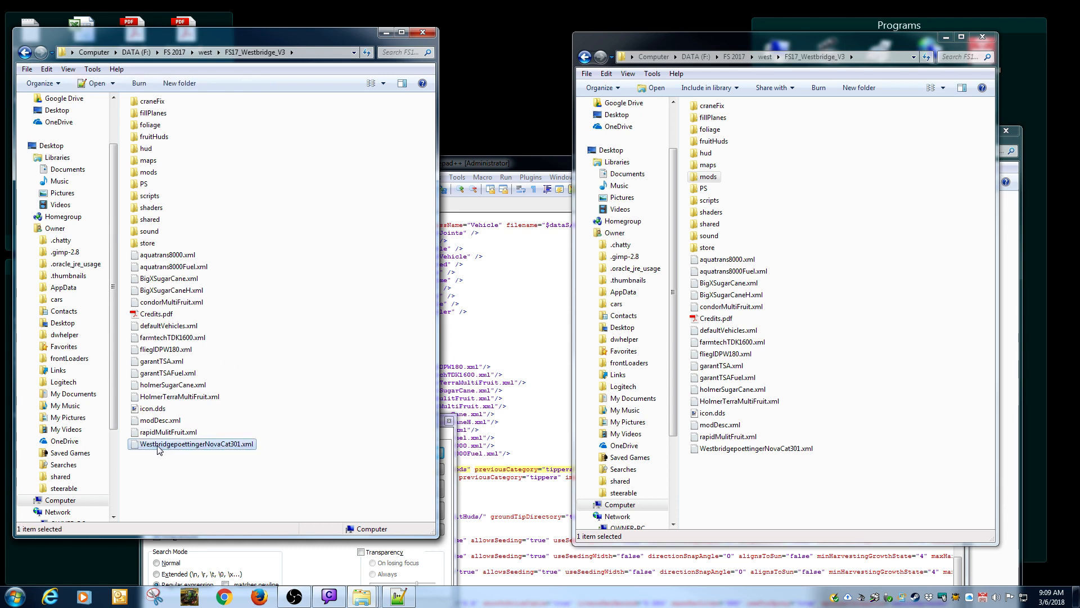
pyautogui.click(147, 446)
pyautogui.click(160, 471)
pyautogui.rightClick(168, 469)
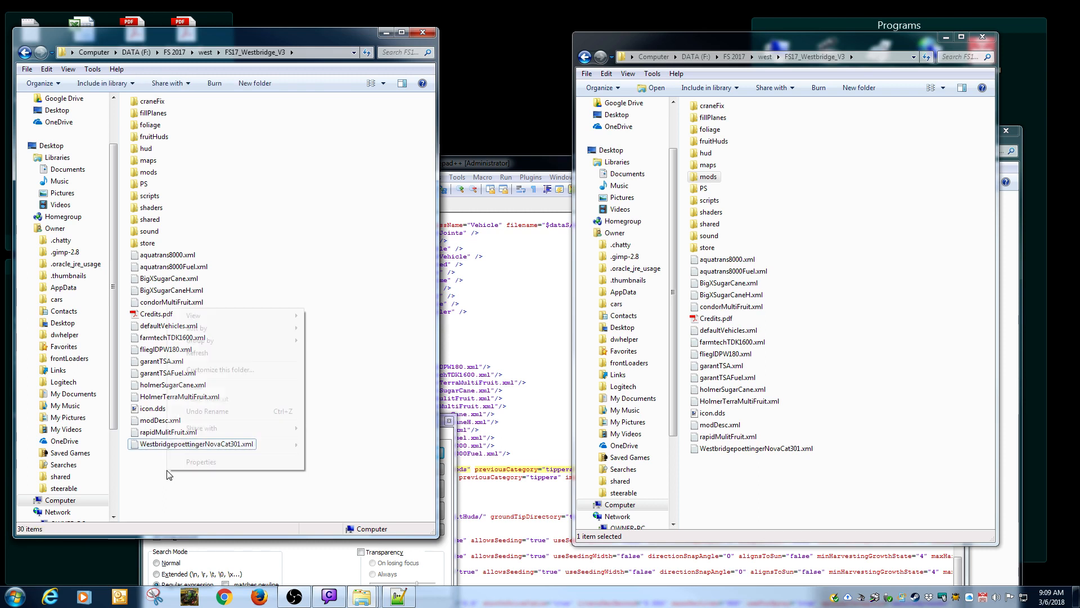
pyautogui.click(197, 358)
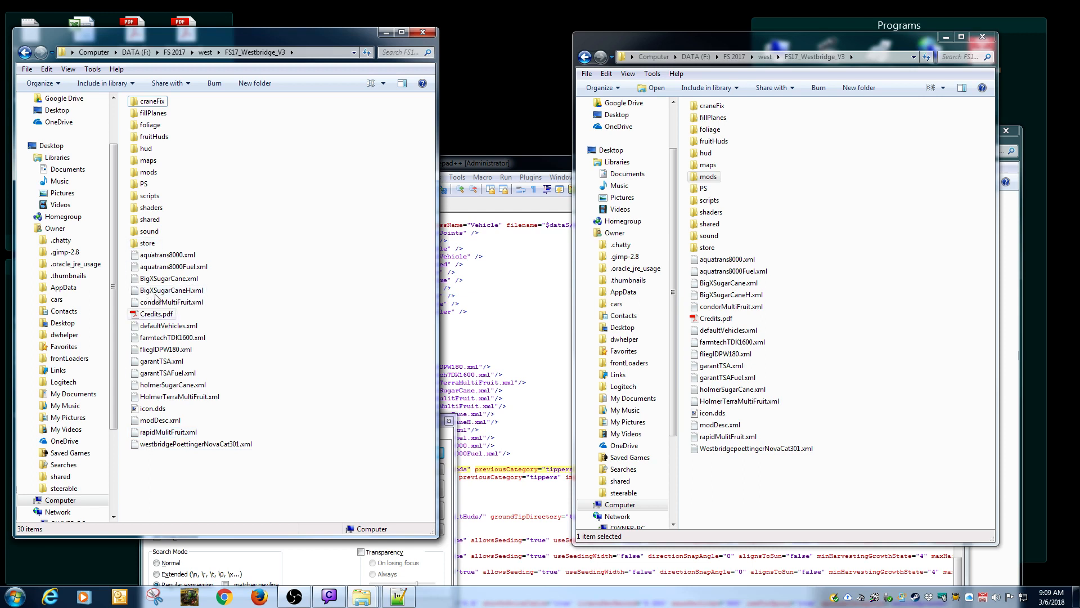
# Copy the name of westbridgePoettingerNovaCat301.xml without its extension and open the file in Notepad++.
pyautogui.click(186, 444)
pyautogui.click(186, 444)
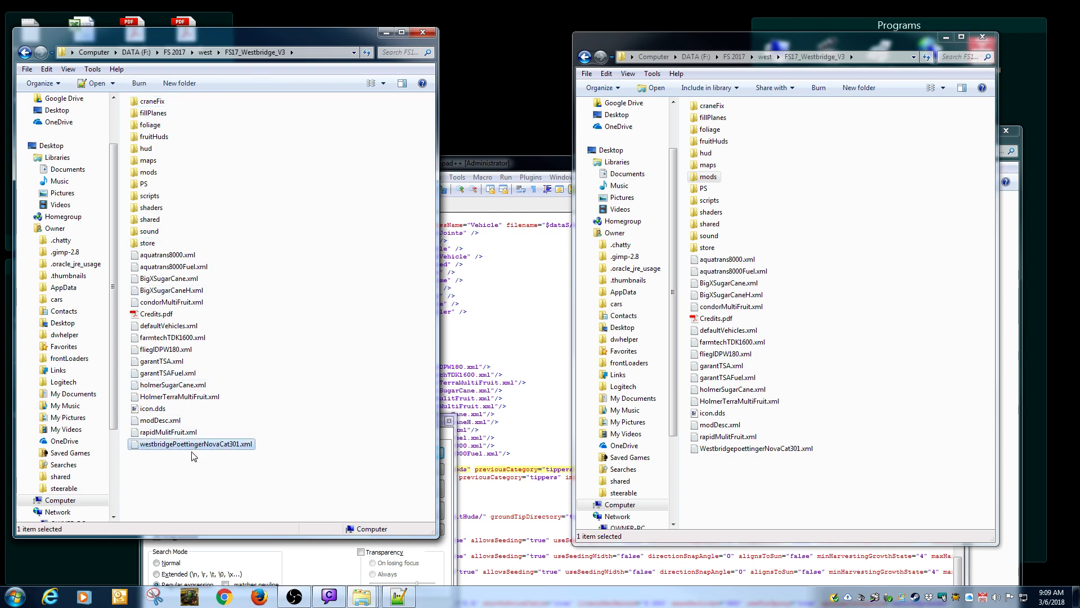
pyautogui.rightClick(179, 444)
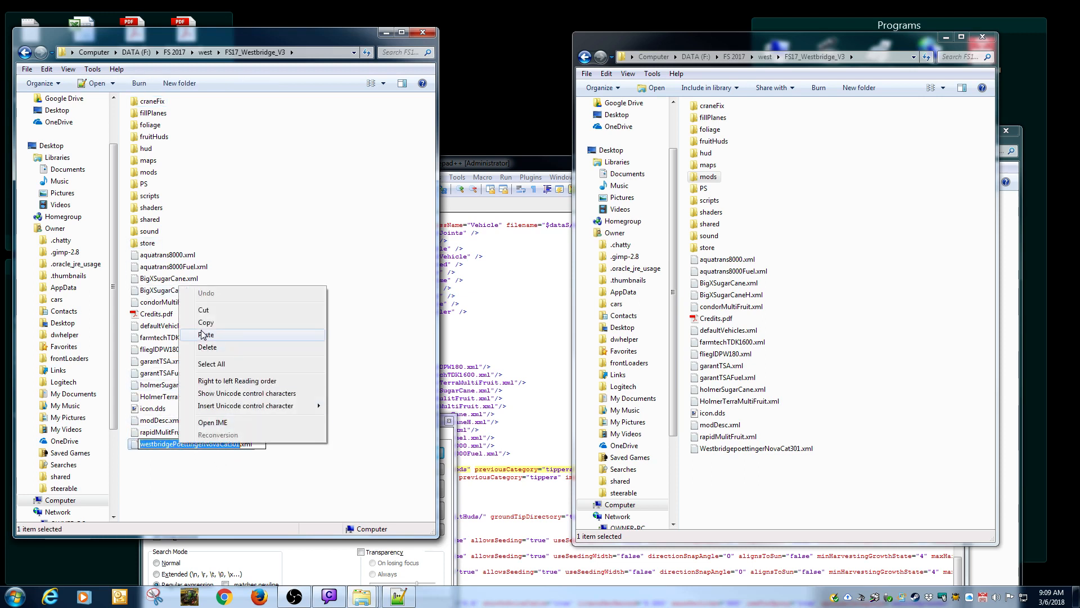
pyautogui.click(272, 323)
pyautogui.click(259, 405)
pyautogui.doubleClick(242, 443)
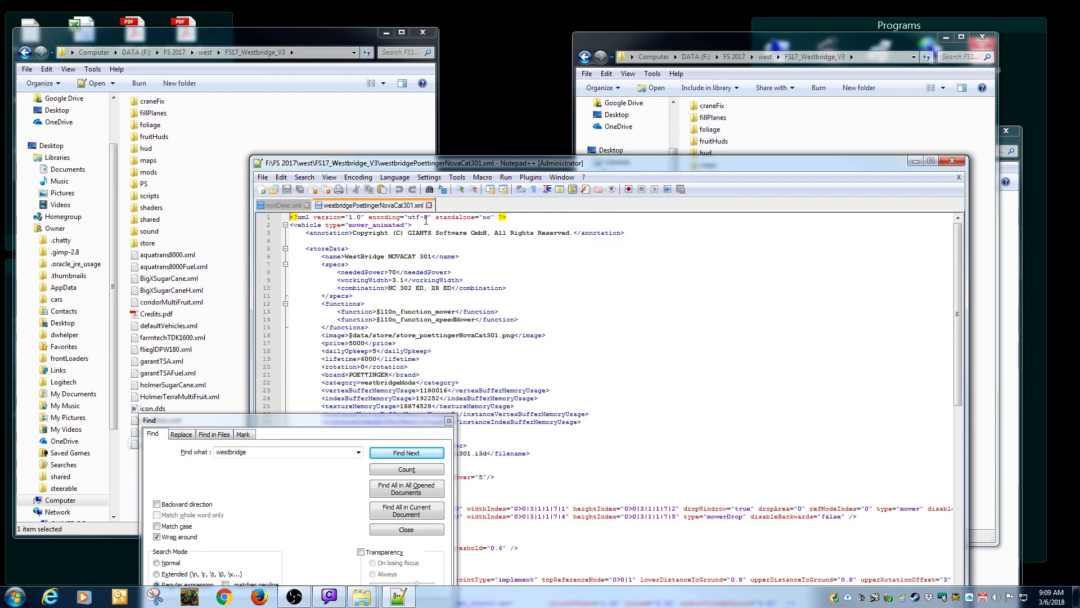
# In modDesc.xml, paste the copied file name on a new line after the aquatrans8000Fuel.xml store item.
pyautogui.click(293, 205)
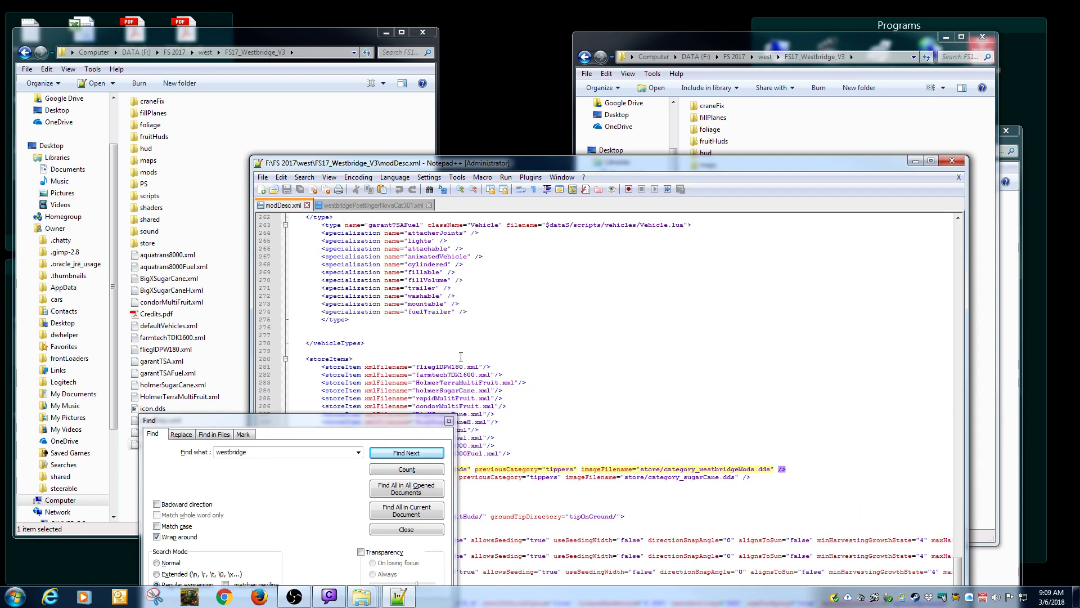
pyautogui.moveTo(416, 426); pyautogui.dragTo(278, 500)
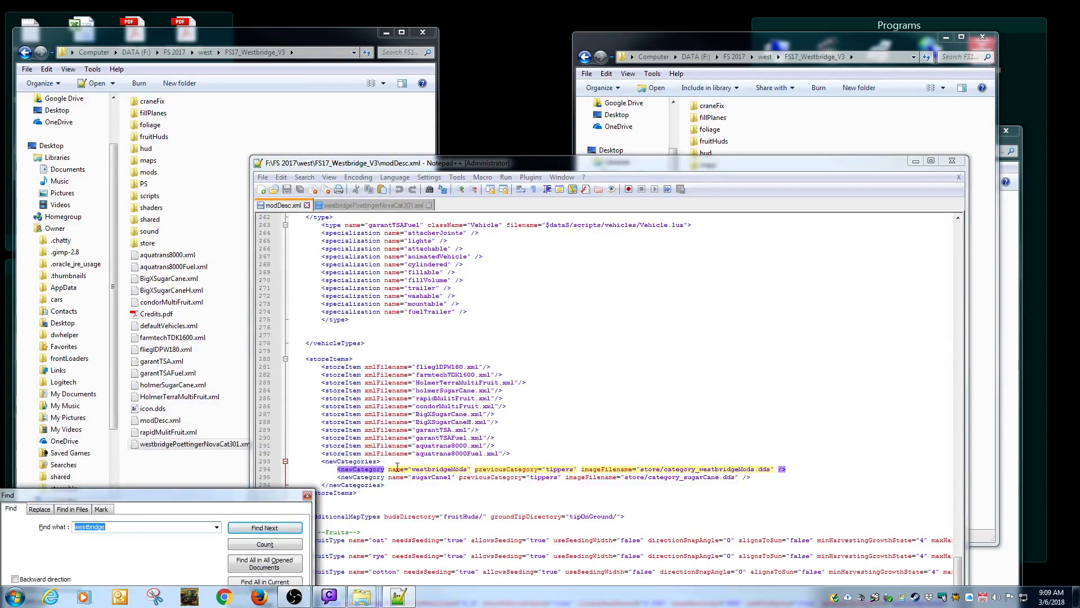
pyautogui.click(512, 454)
pyautogui.press('Return')
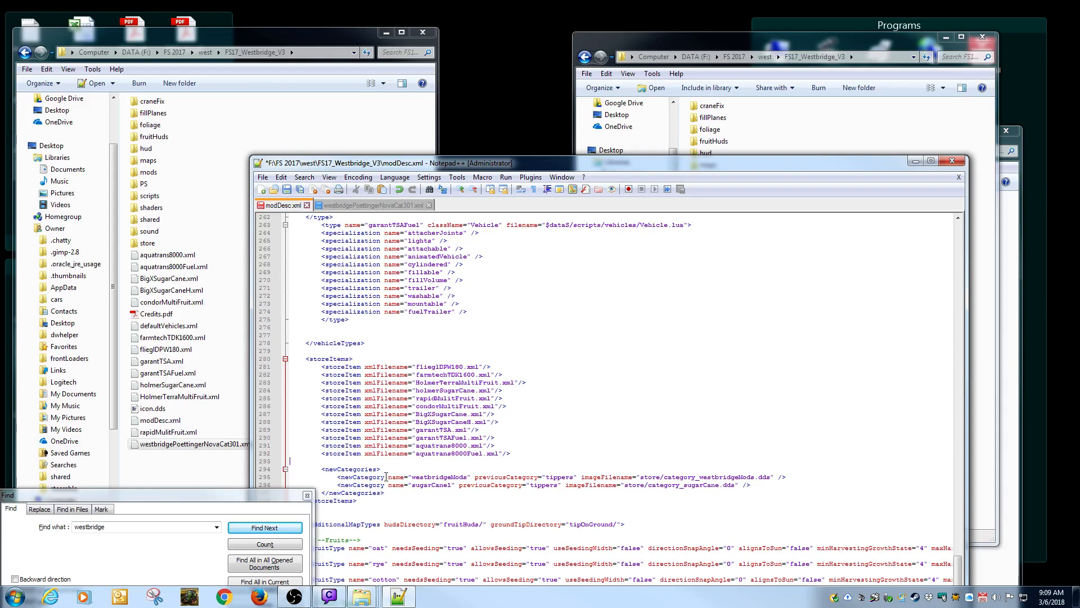
pyautogui.hotkey('ctrl', 'v')
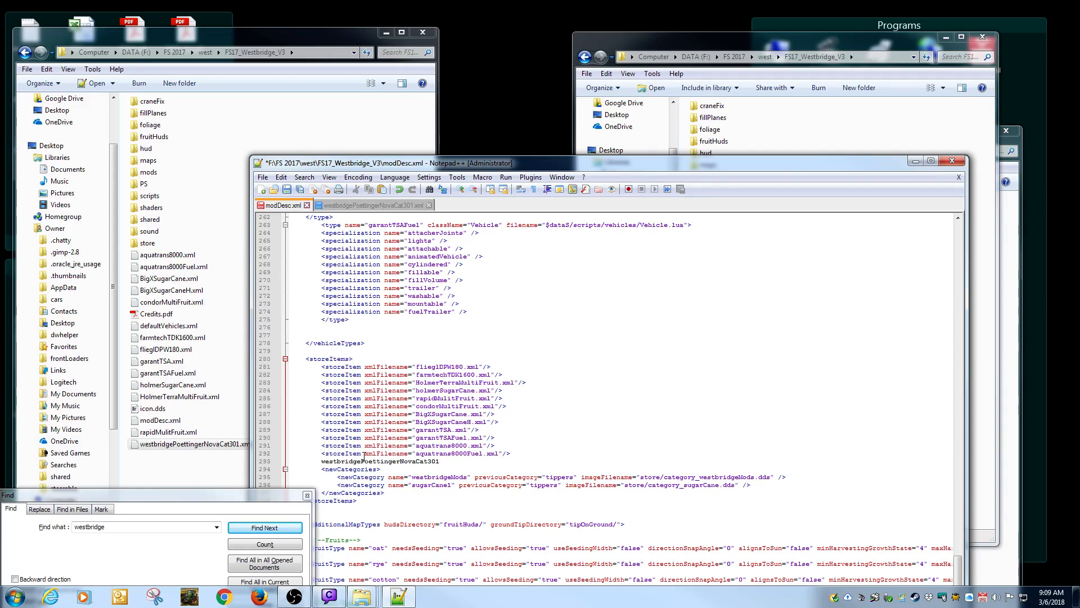
# Duplicate the aquatrans8000Fuel.xml storeItem line onto a new line directly above the pasted file name.
pyautogui.click(516, 453)
pyautogui.press('Return')
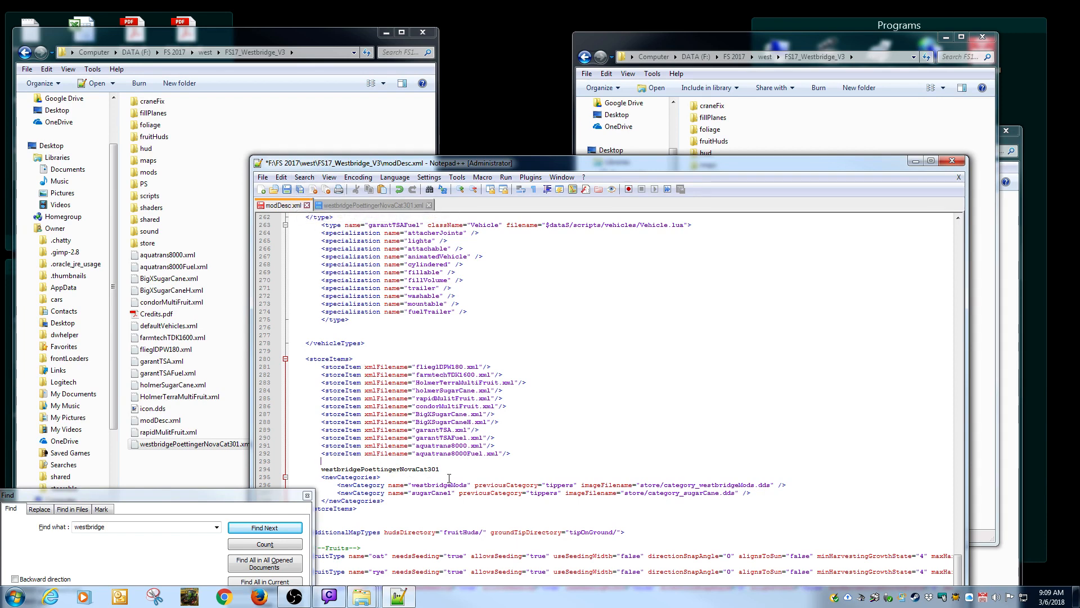
pyautogui.hotkey('shift', 'Home')
pyautogui.hotkey('shift', 'Home')
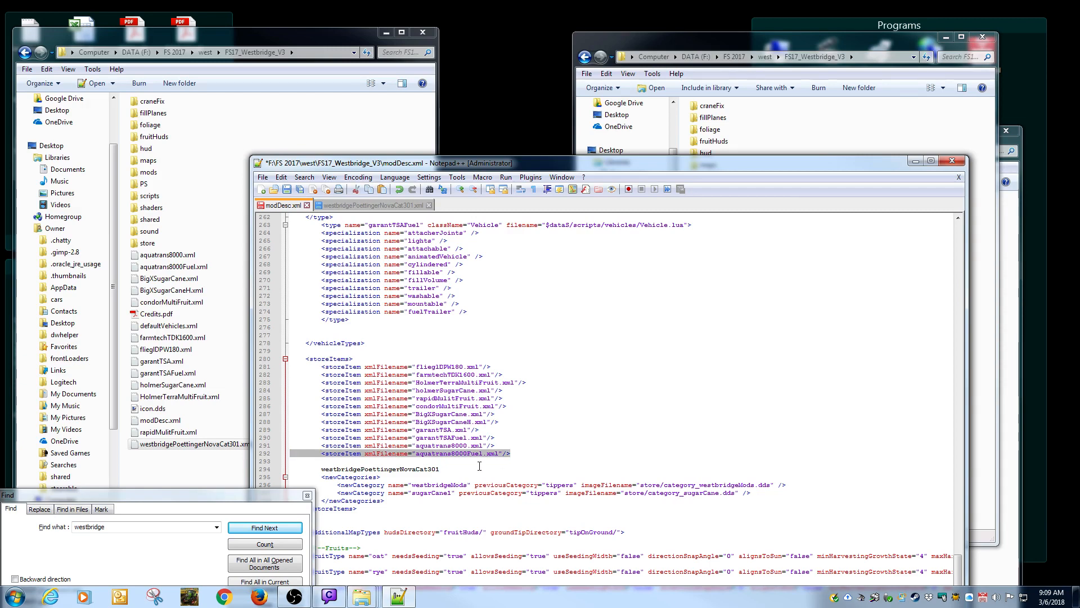
pyautogui.hotkey('ctrl', 'c')
pyautogui.click(416, 461)
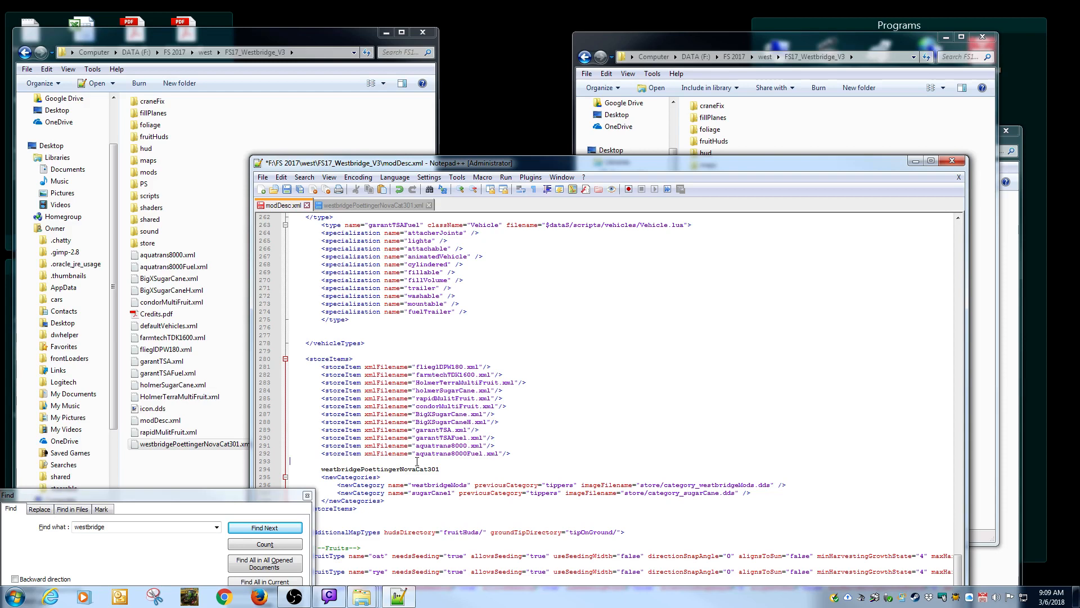
pyautogui.hotkey('ctrl', 'v')
# Replace aquatrans8000Fuel in the duplicated storeItem line with westbridgePoettingerNovaCat301.
pyautogui.doubleClick(379, 469)
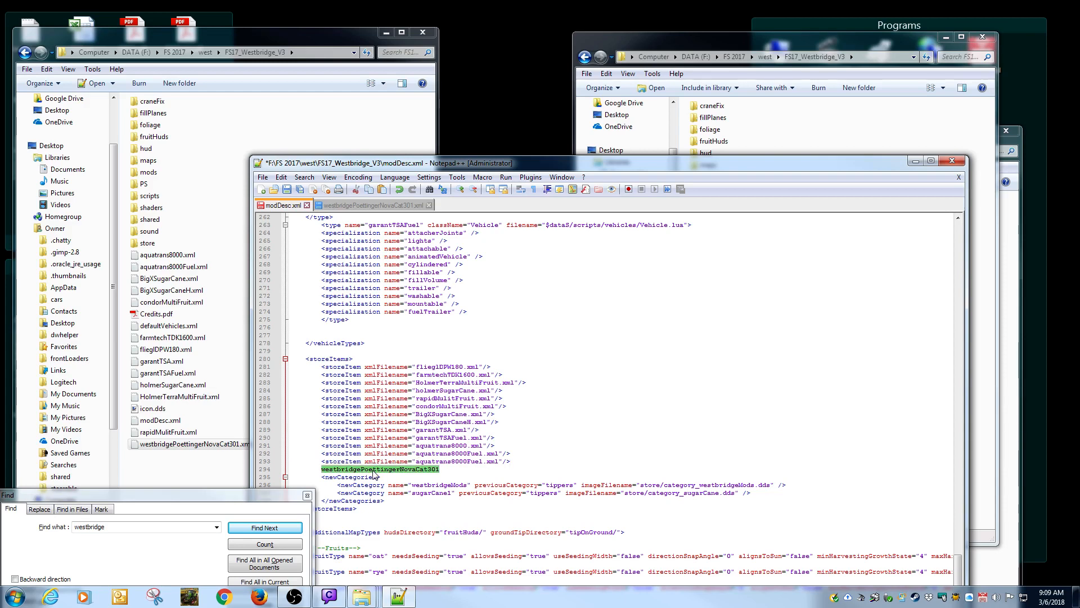
pyautogui.doubleClick(441, 461)
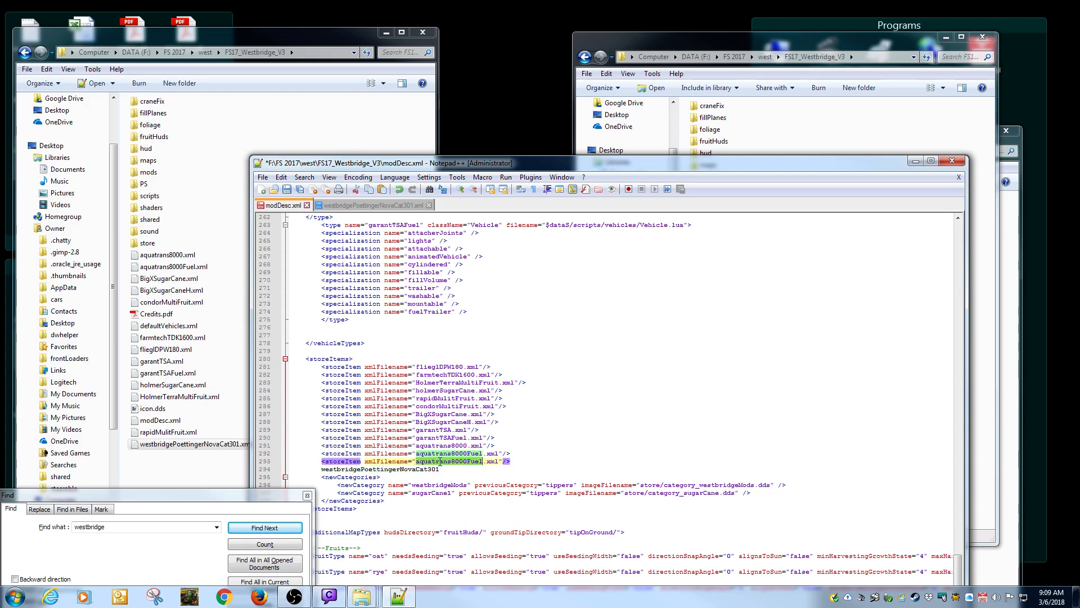
pyautogui.hotkey('ctrl', 'v')
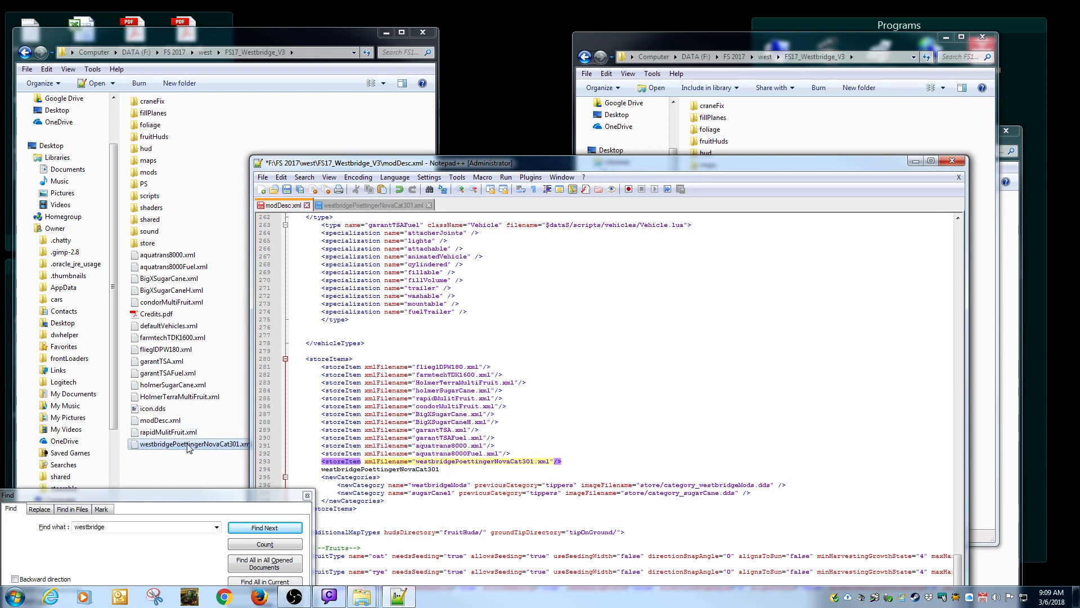
# Reopen the FS17_Westbridge_V3 folder from its parent folder to check where the renamed XML file is located.
pyautogui.click(205, 52)
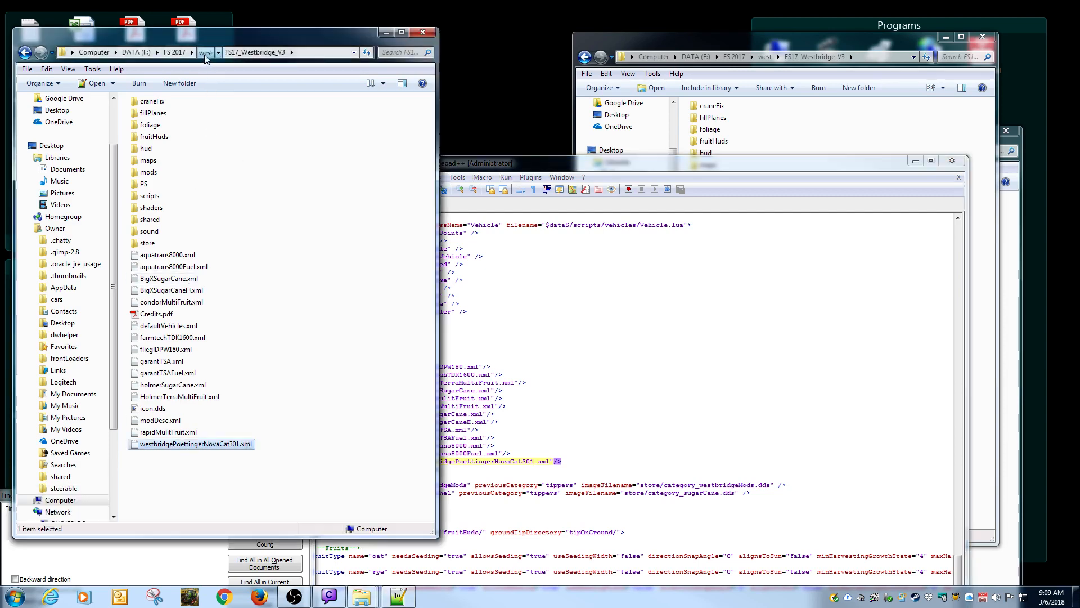
pyautogui.doubleClick(171, 102)
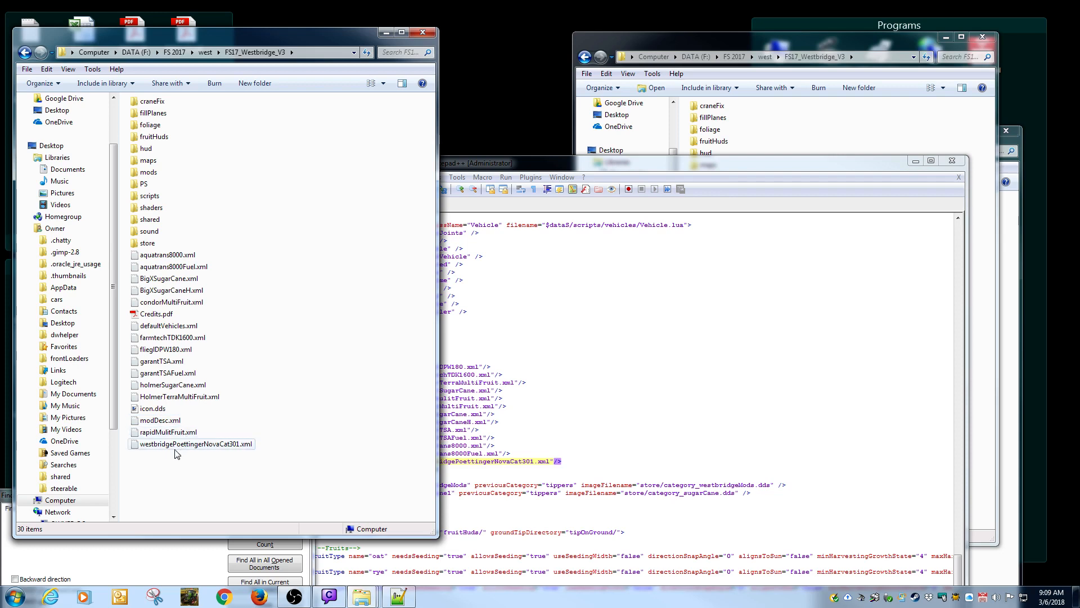
pyautogui.moveTo(173, 447); pyautogui.dragTo(460, 335)
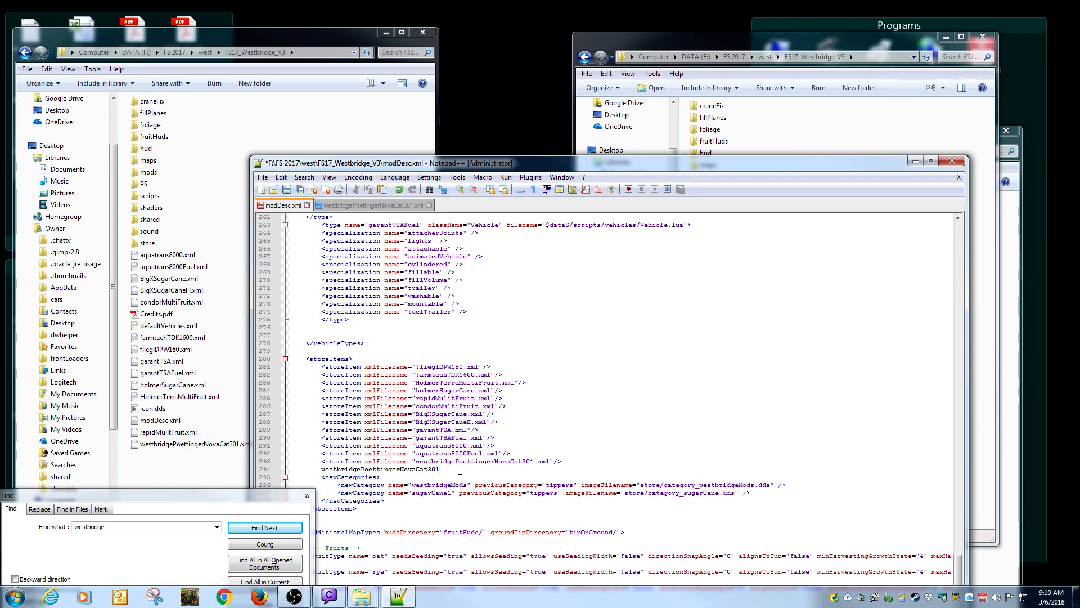
# Delete the leftover westbridgePoettingerNovaCat301 line above the newCategories section in modDesc.xml.
pyautogui.hotkey('shift', 'Home')
pyautogui.hotkey('shift', 'Home')
pyautogui.press('BackSpace')
pyautogui.press('BackSpace')
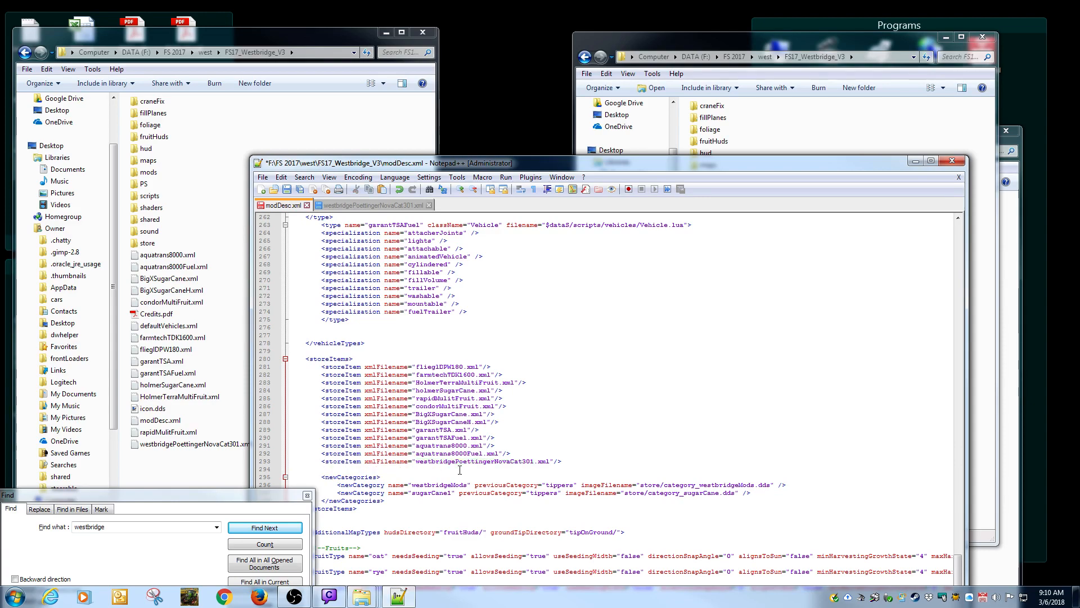
# Duplicate the shopItem_aquatransFuel text block below the original, just before the closing l10n tag.
pyautogui.scroll(-4, 495, 398)
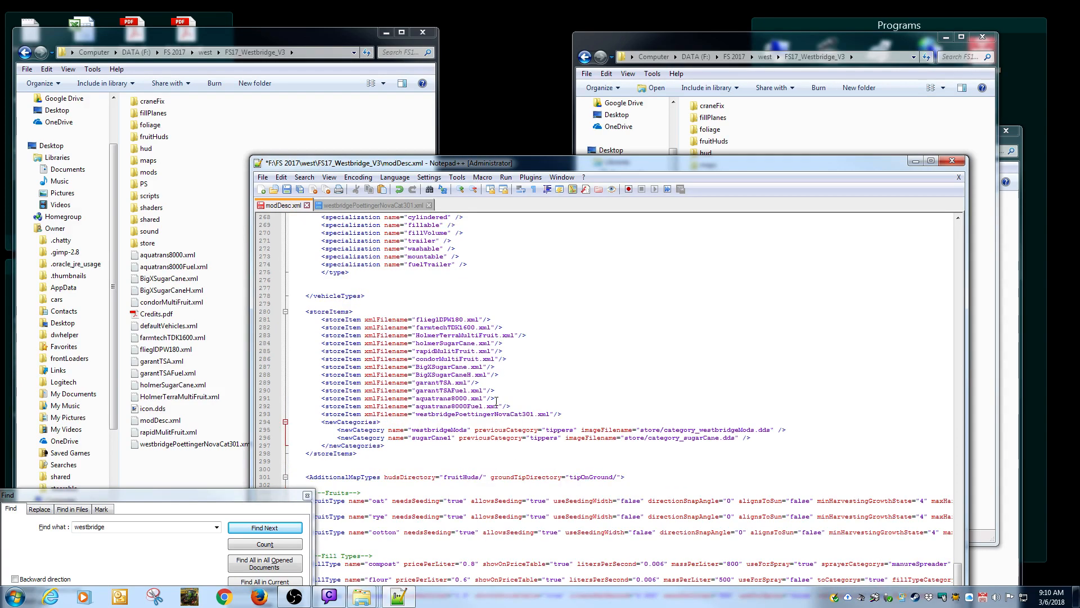
pyautogui.scroll(4, 496, 399)
pyautogui.scroll(18, 496, 401)
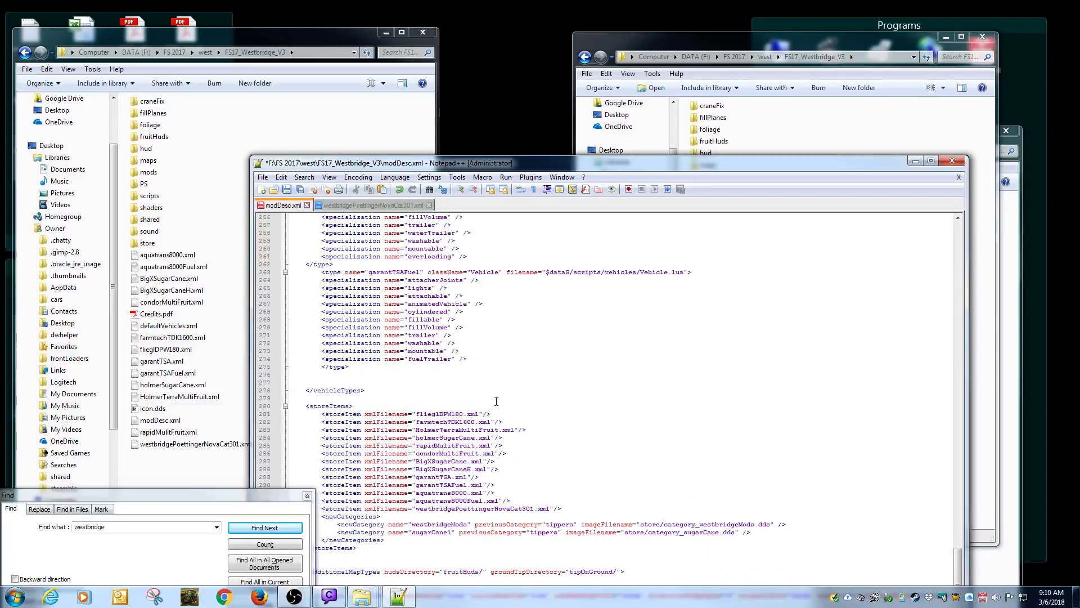
pyautogui.scroll(4, 496, 401)
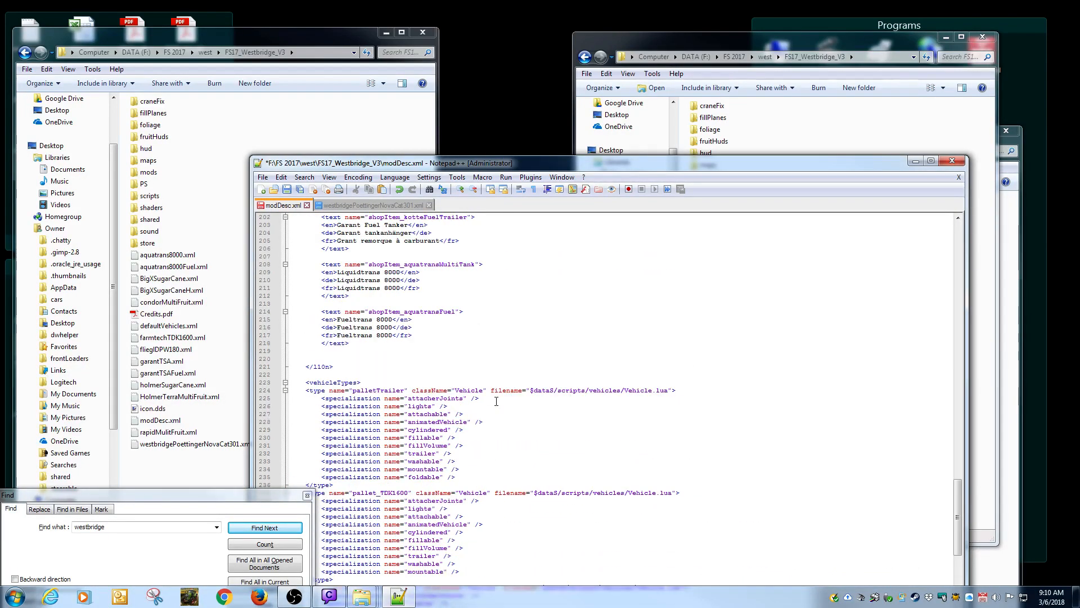
pyautogui.scroll(16, 496, 401)
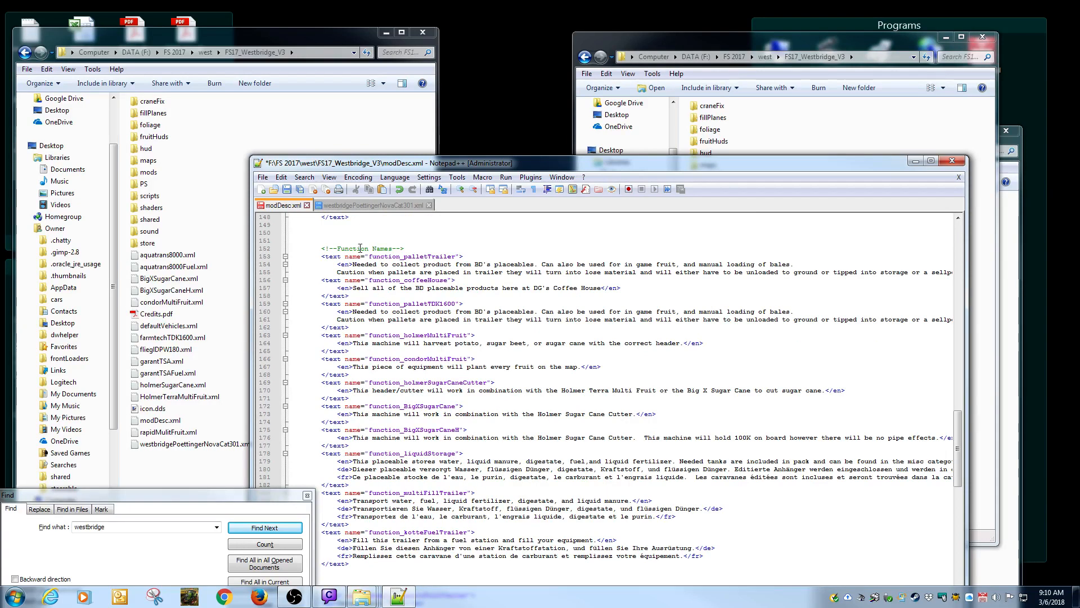
pyautogui.scroll(-14, 457, 355)
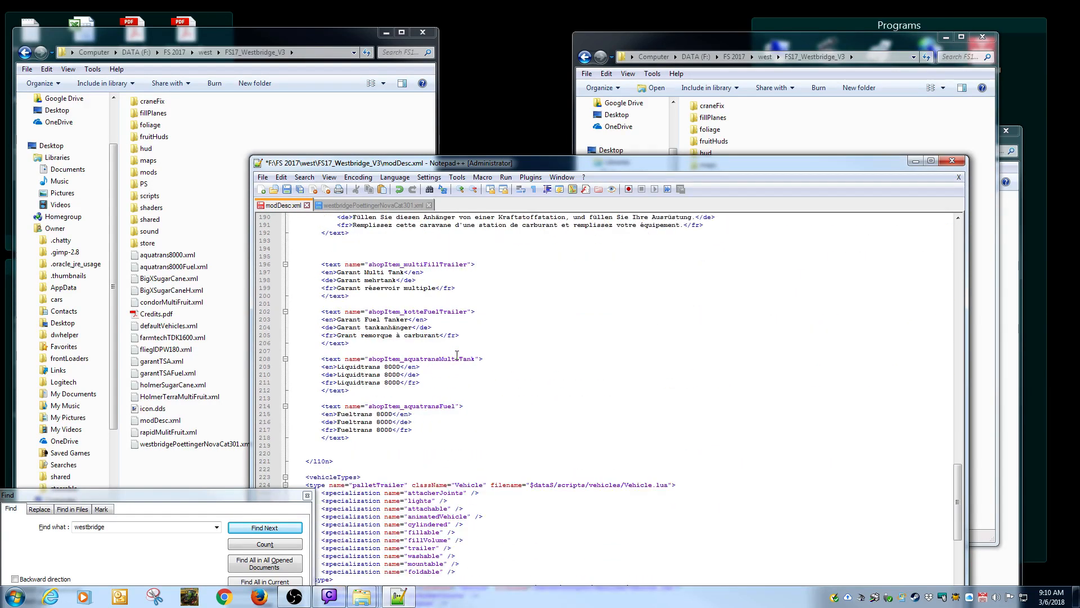
pyautogui.click(400, 440)
pyautogui.press('Return')
pyautogui.press('Return')
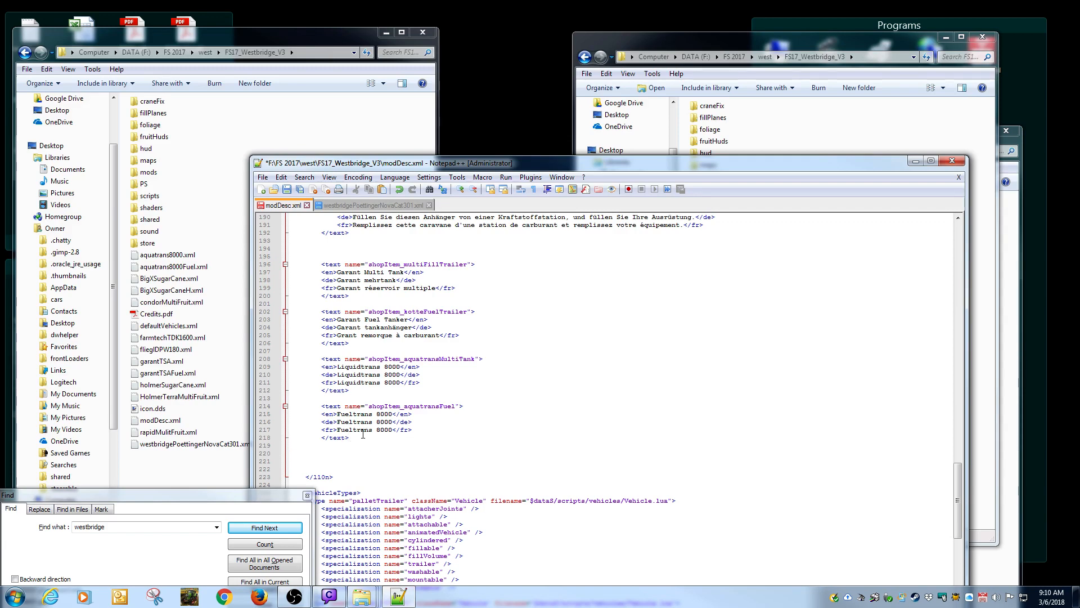
pyautogui.moveTo(359, 439); pyautogui.dragTo(239, 404)
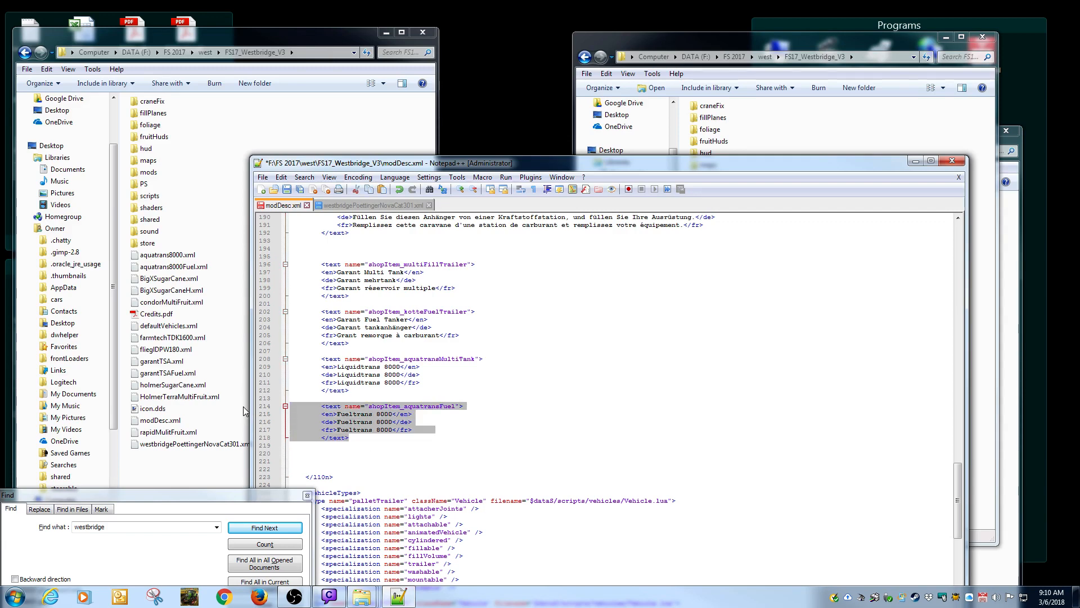
pyautogui.click(325, 447)
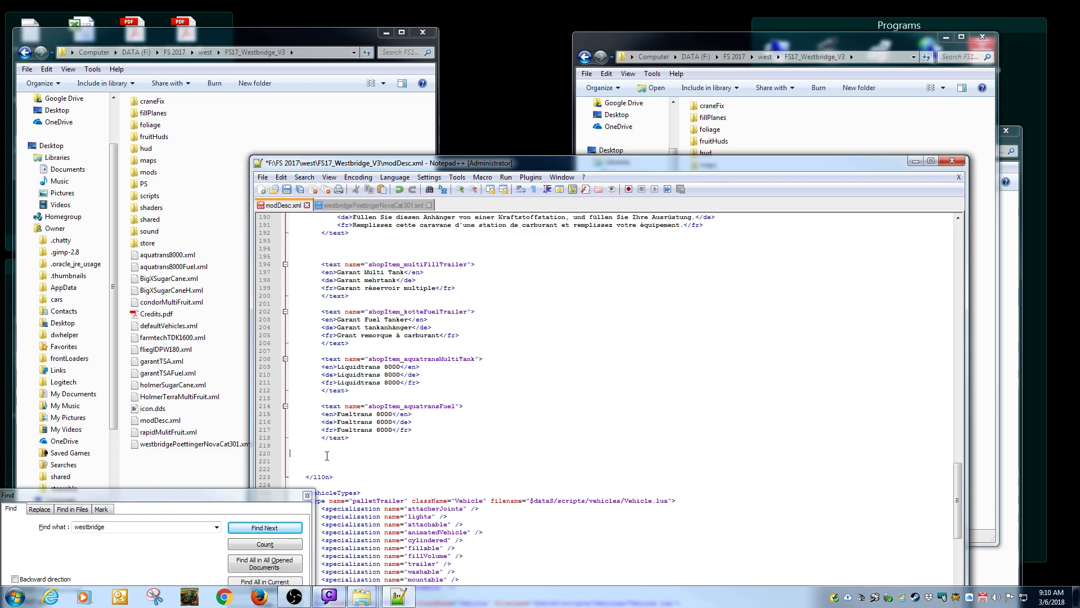
pyautogui.hotkey('ctrl', 'v')
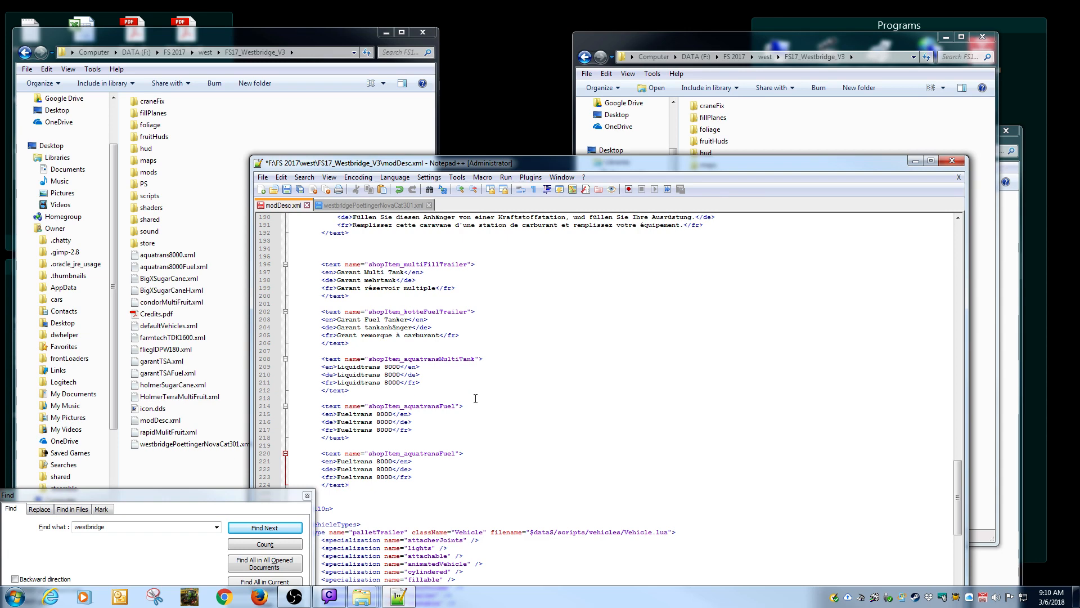
pyautogui.scroll(4, 460, 435)
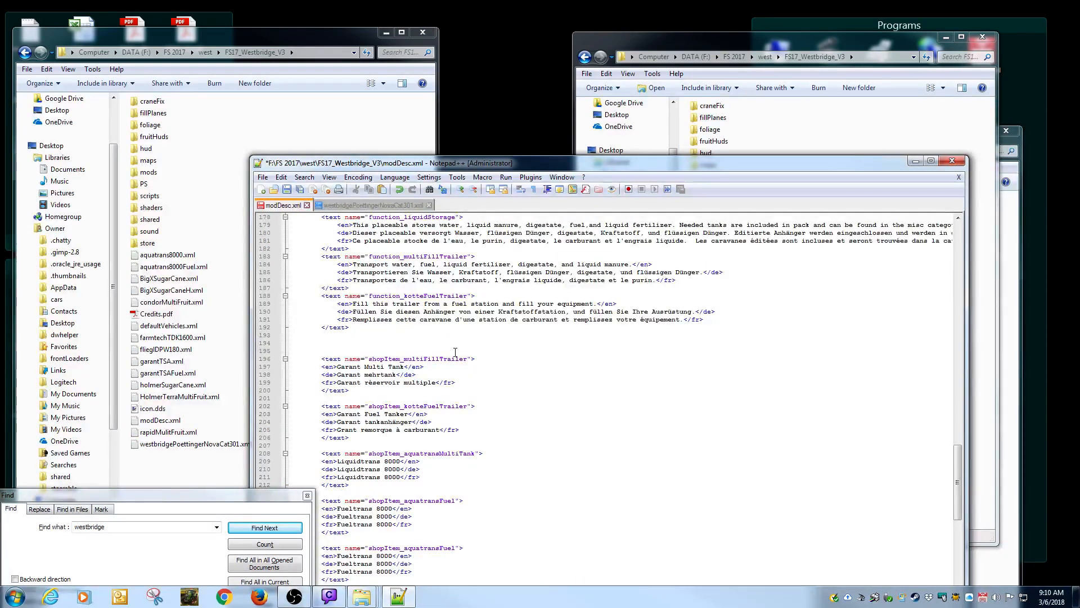
# Replace shopItem with function in the name attribute of the duplicated aquatransFuel text block, making it function_aquatransFuel.
pyautogui.click(375, 296)
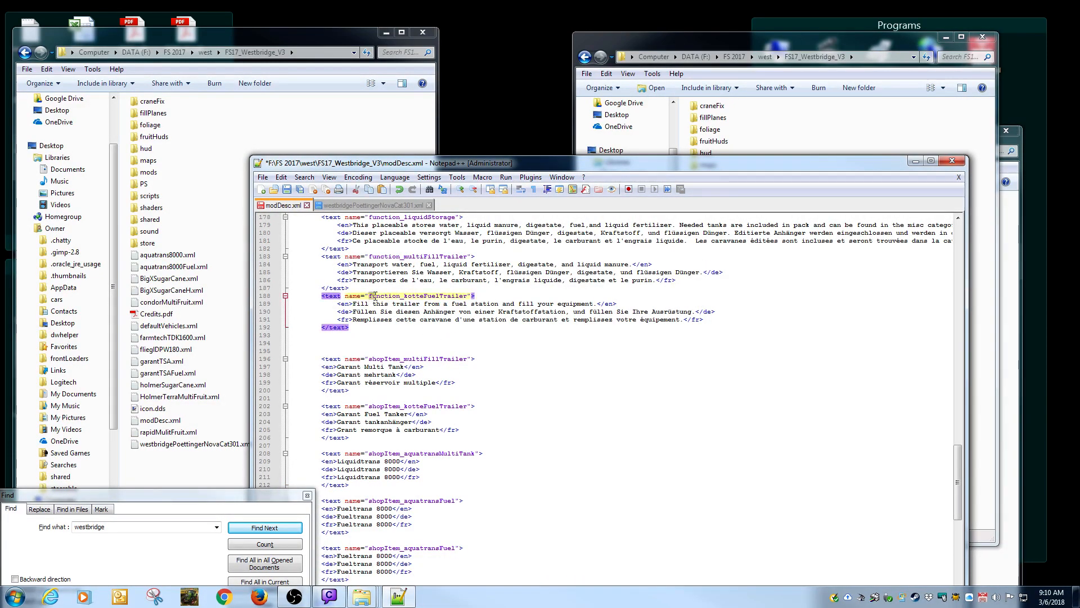
pyautogui.moveTo(374, 296); pyautogui.dragTo(400, 296)
pyautogui.rightClick(393, 297)
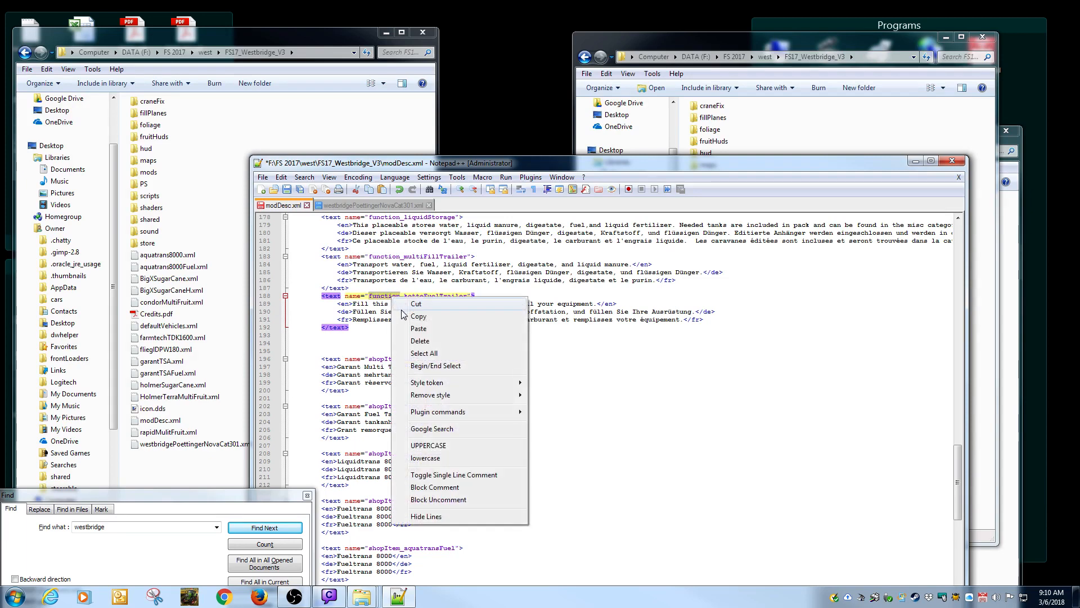
pyautogui.click(416, 316)
pyautogui.scroll(-6, 406, 371)
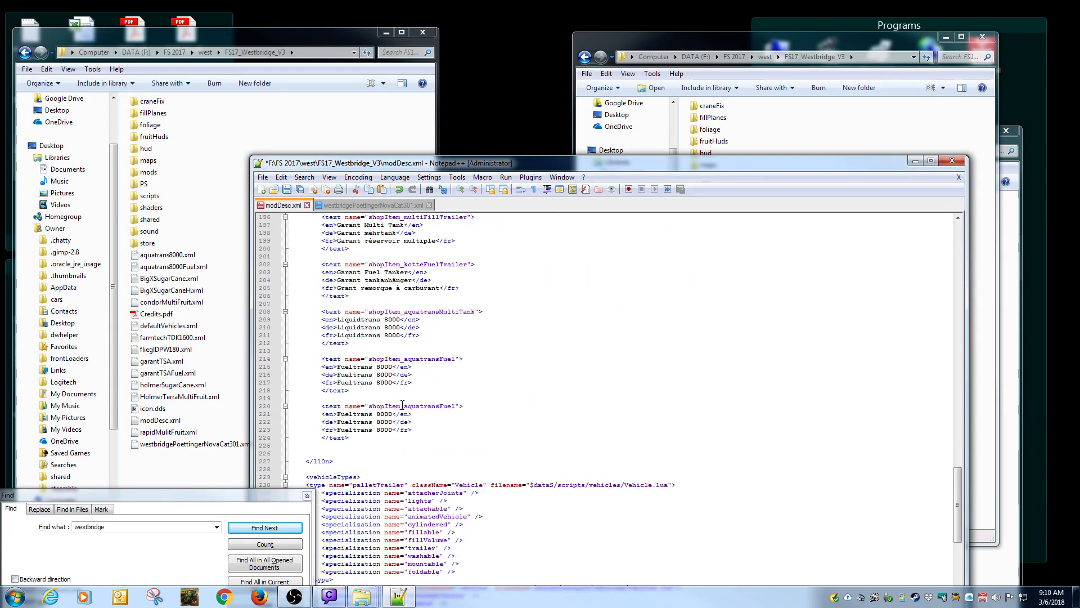
pyautogui.click(401, 406)
pyautogui.press('BackSpace')
pyautogui.press('BackSpace')
pyautogui.press('BackSpace')
pyautogui.press('BackSpace')
pyautogui.press('BackSpace')
pyautogui.press('BackSpace')
pyautogui.press('BackSpace')
pyautogui.press('BackSpace')
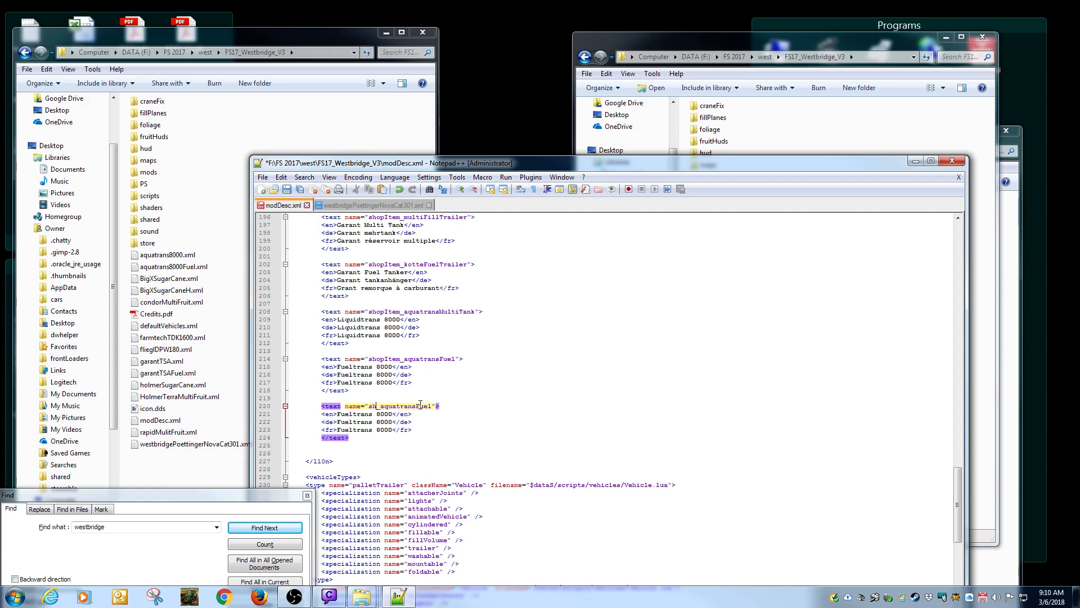
pyautogui.write('function')
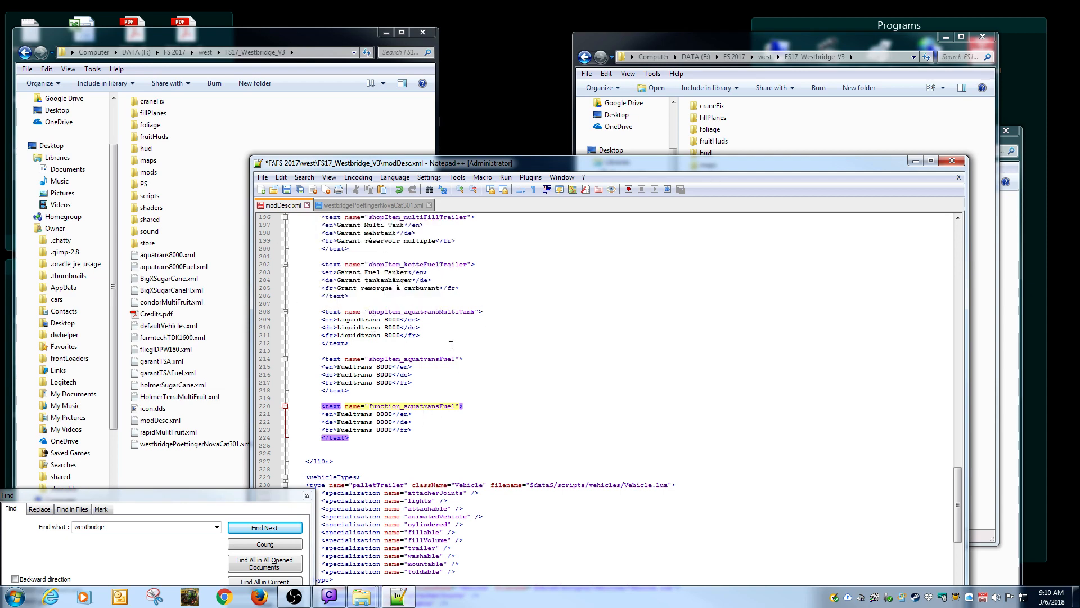
# Change the English text of the function_aquatransFuel block to "In game Poettinger Nova Cat 301 sped up to 32kph/20mph".
pyautogui.click(396, 414)
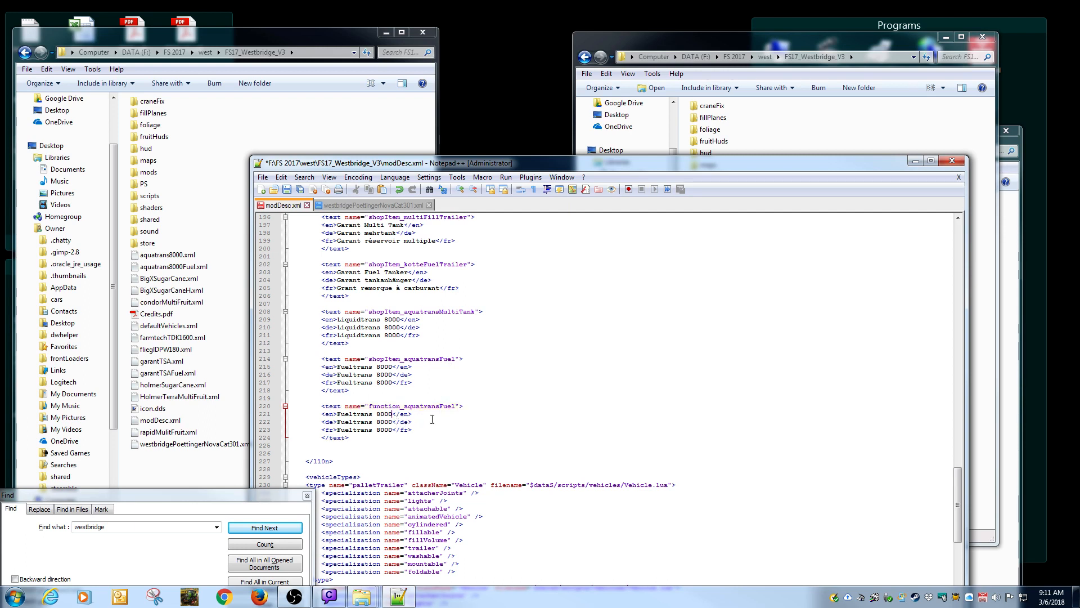
pyautogui.press('BackSpace')
pyautogui.press('BackSpace')
pyautogui.press('BackSpace')
pyautogui.press('BackSpace')
pyautogui.press('BackSpace')
pyautogui.press('BackSpace')
pyautogui.press('BackSpace')
pyautogui.press('BackSpace')
pyautogui.press('BackSpace')
pyautogui.press('BackSpace')
pyautogui.press('BackSpace')
pyautogui.press('BackSpace')
pyautogui.press('BackSpace')
pyautogui.press('BackSpace')
pyautogui.write('In game Poettinger')
pyautogui.press('BackSpace')
pyautogui.write('Nova Cat 301 speed up')
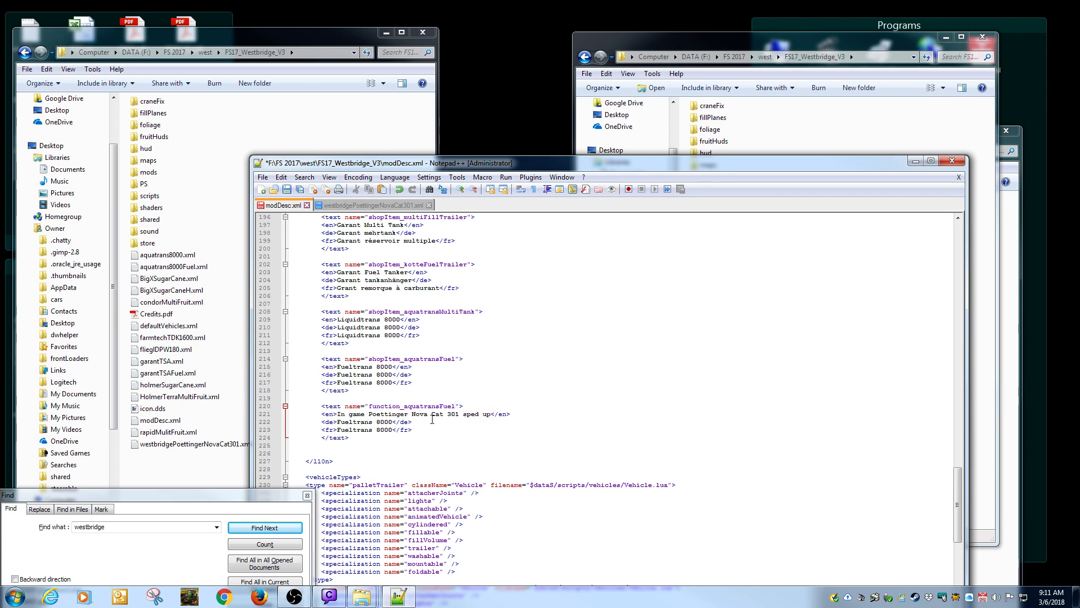
pyautogui.write(' to 32kph/20mph')
# Delete the German and French lines from the function_aquatransFuel block and pull the closing text tag up directly behind the English line.
pyautogui.moveTo(420, 432); pyautogui.dragTo(290, 422)
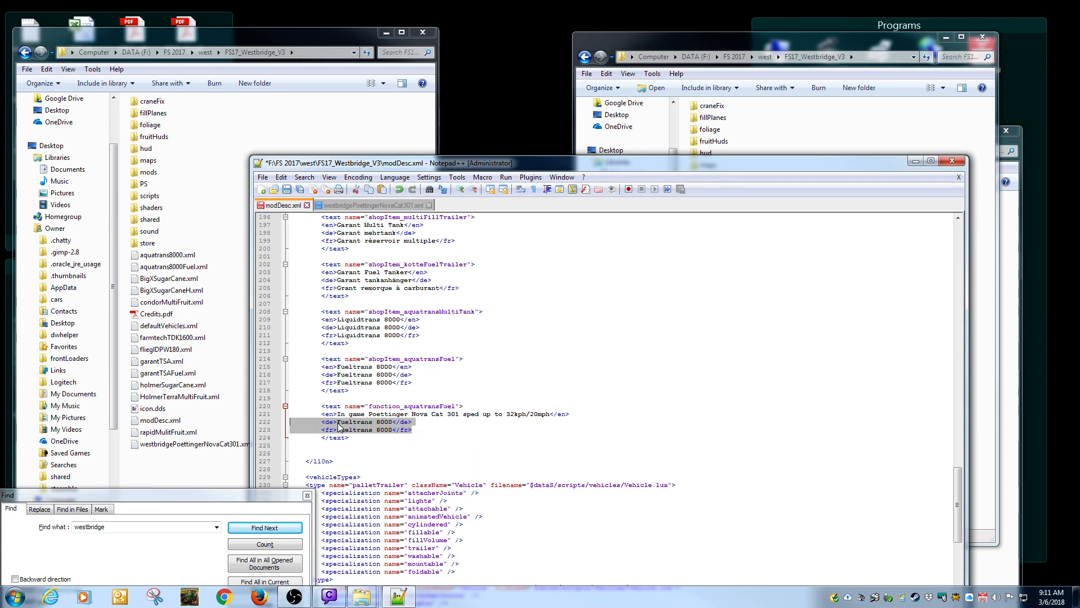
pyautogui.press('Delete')
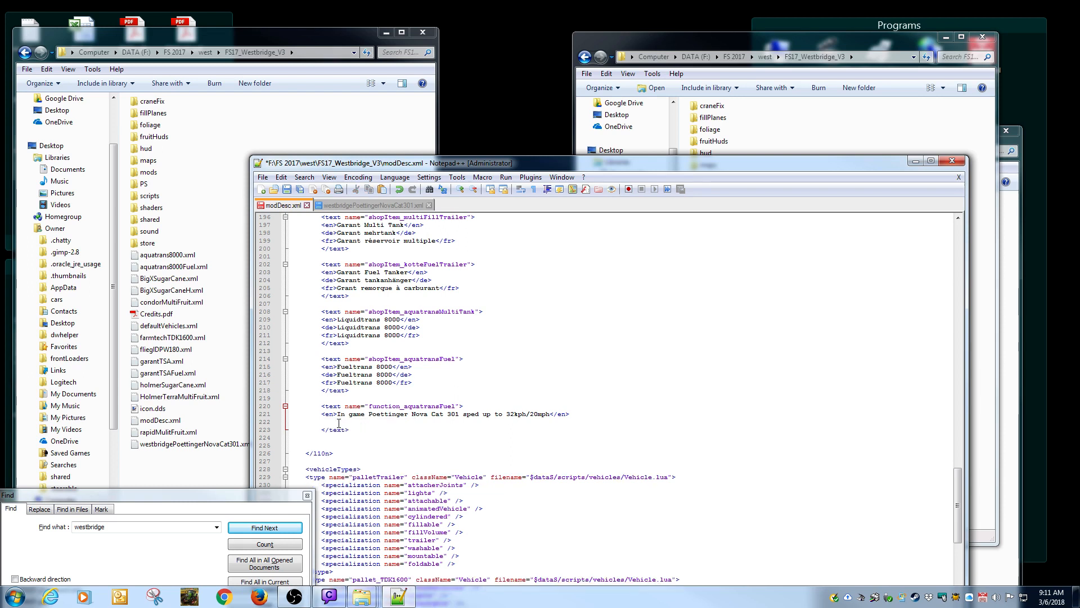
pyautogui.press('Delete')
pyautogui.press('BackSpace')
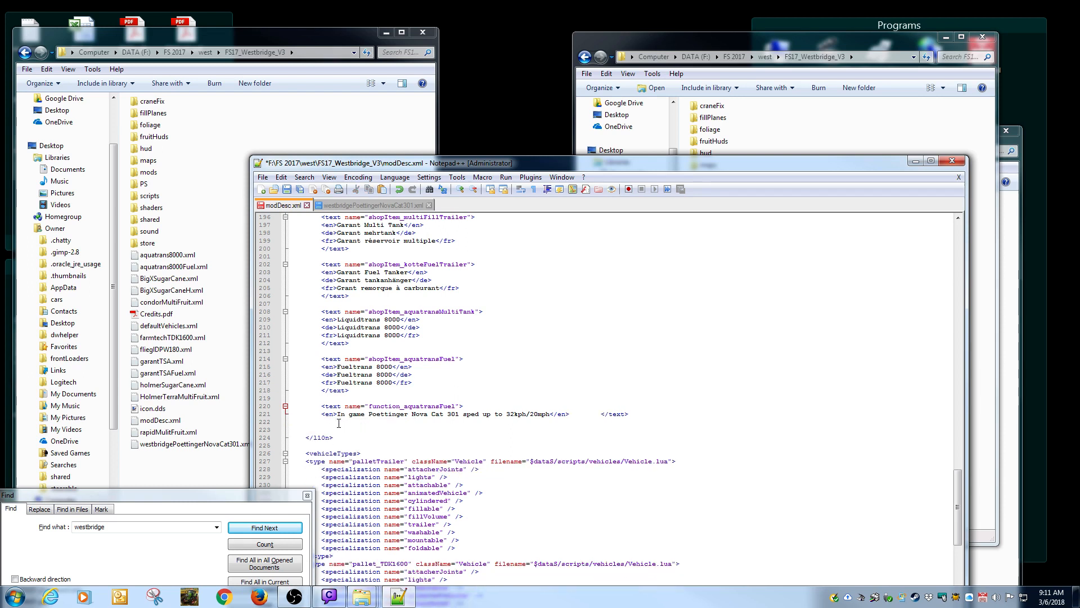
pyautogui.write('>')
pyautogui.press('Return')
pyautogui.press('Return')
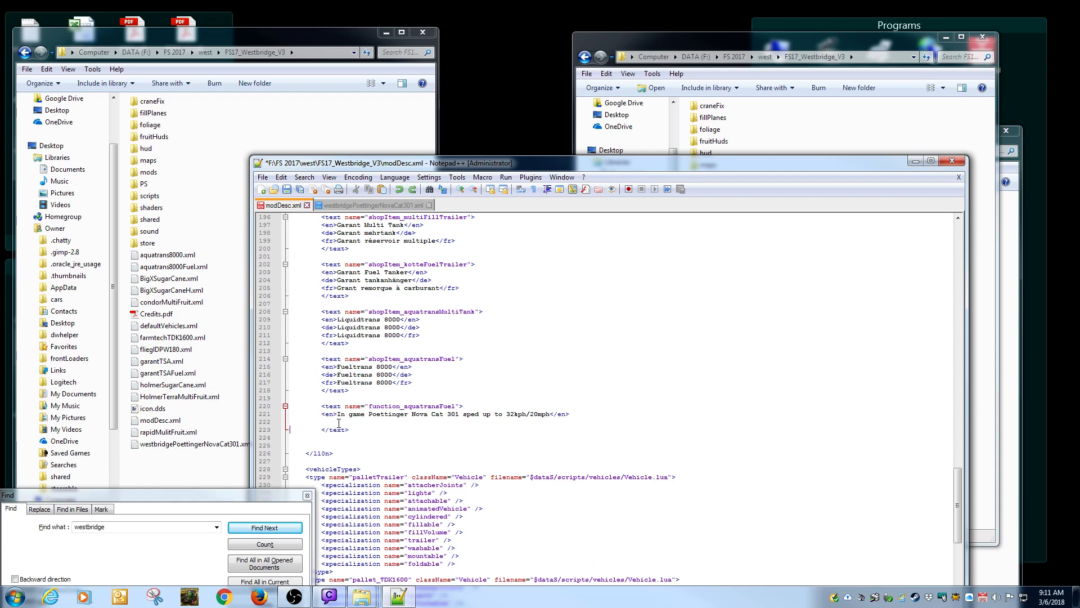
pyautogui.click(584, 414)
pyautogui.press('Delete')
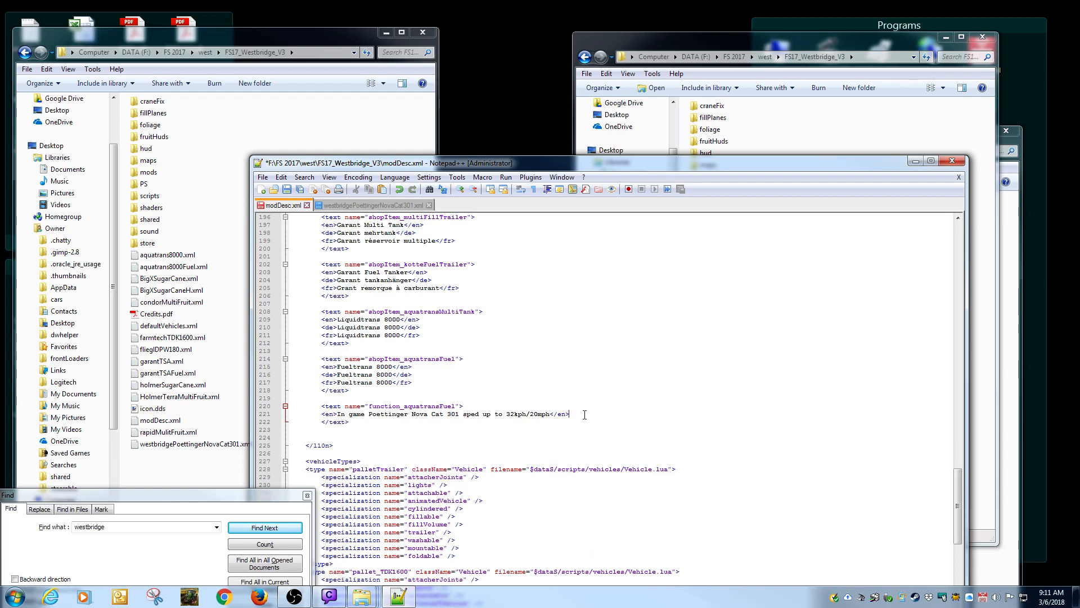
pyautogui.press('Delete')
pyautogui.press('Delete')
pyautogui.press('Delete')
pyautogui.press('Delete')
pyautogui.press('Delete')
pyautogui.press('Delete')
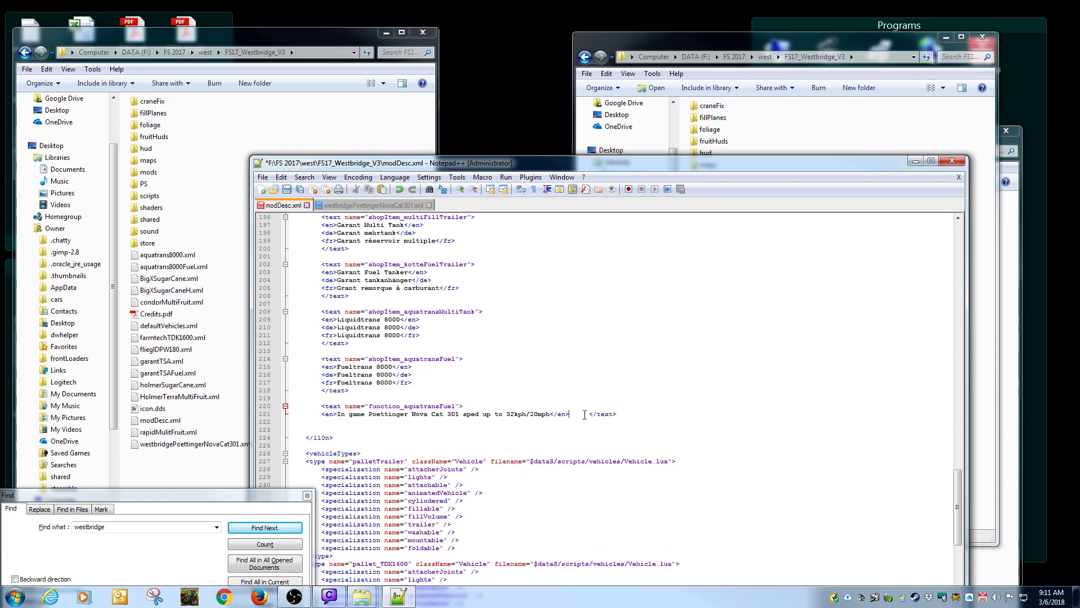
pyautogui.press('Delete')
pyautogui.press('Delete')
# Rename the text entry to function_speedMower301, copying speedMower from the function line in westbridgePoettingerNovaCat301.xml and appending 301.
pyautogui.click(175, 445)
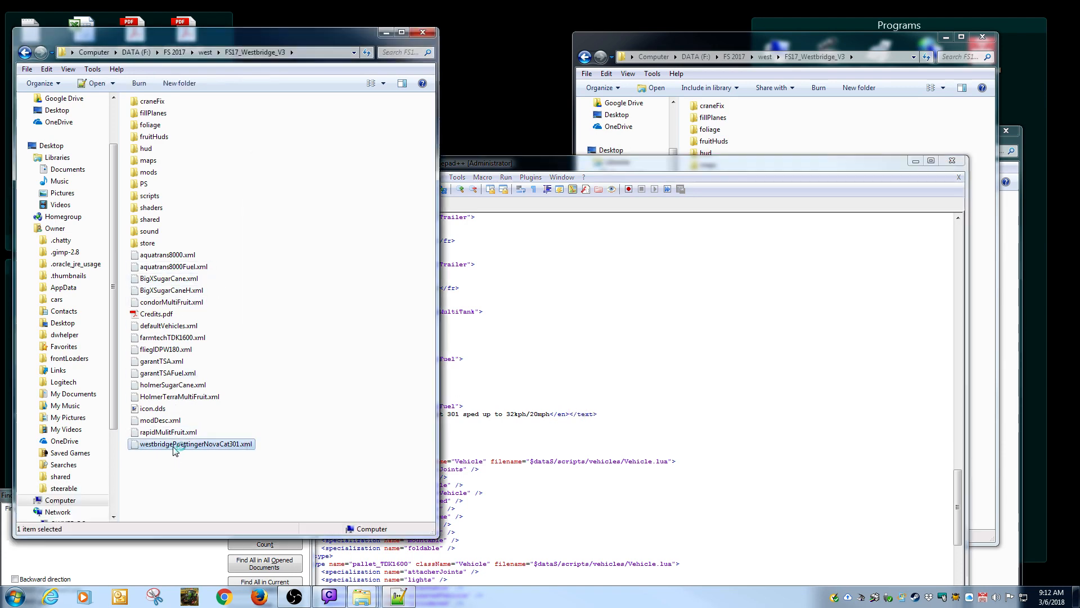
pyautogui.doubleClick(174, 446)
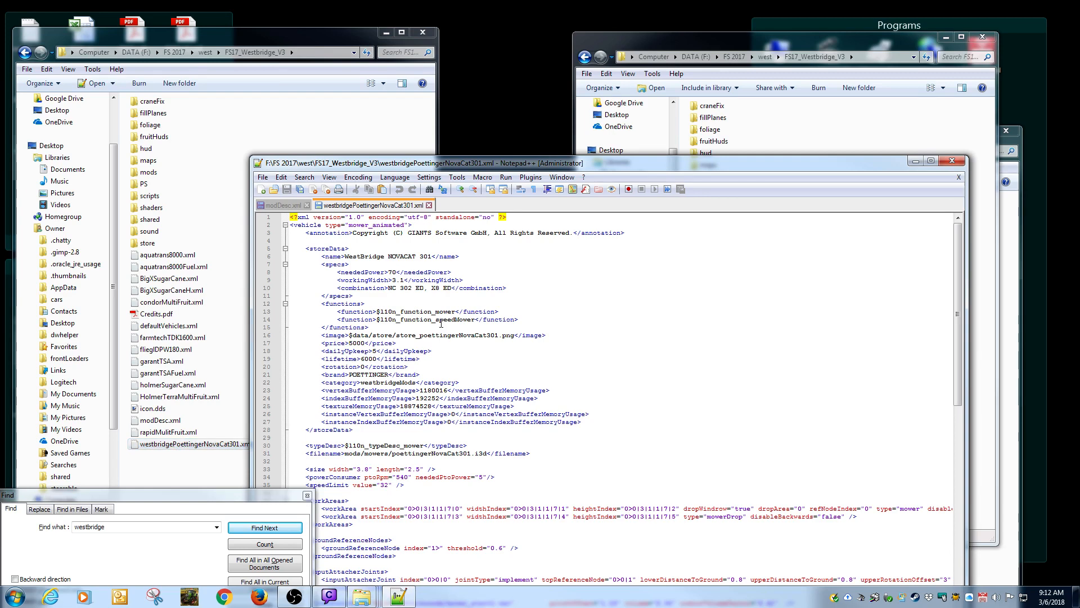
pyautogui.moveTo(437, 321); pyautogui.dragTo(475, 324)
pyautogui.rightClick(475, 324)
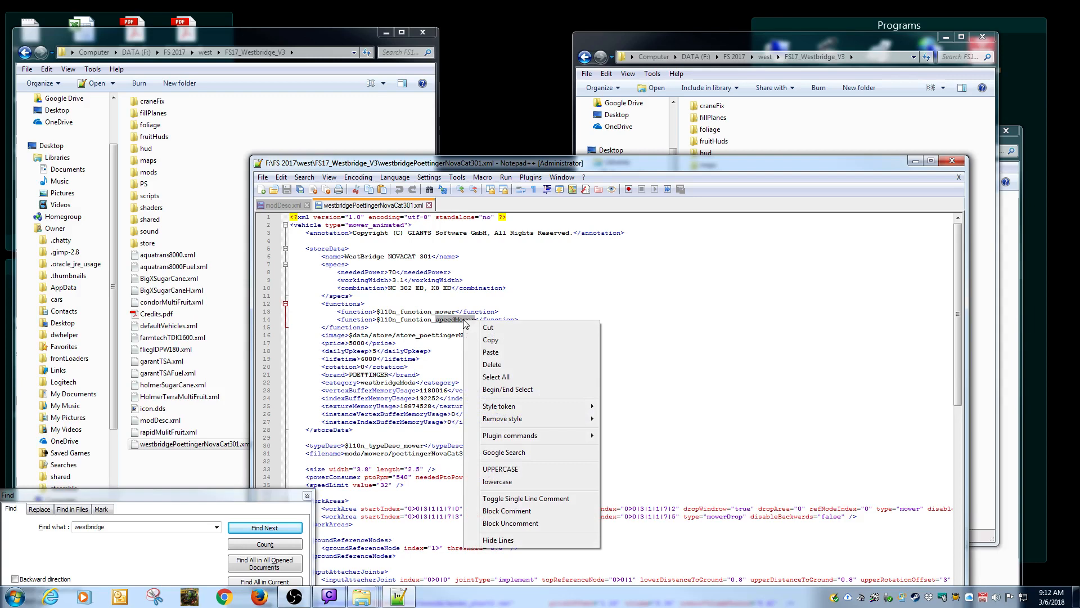
pyautogui.click(486, 339)
pyautogui.hotkey('ctrl', 'Tab')
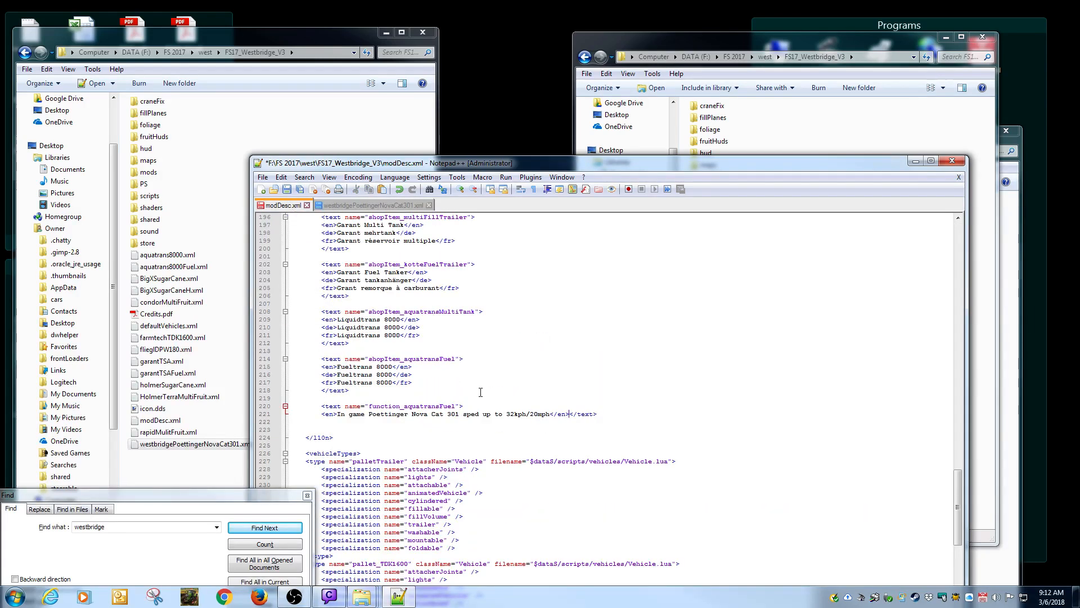
pyautogui.moveTo(404, 406); pyautogui.dragTo(456, 406)
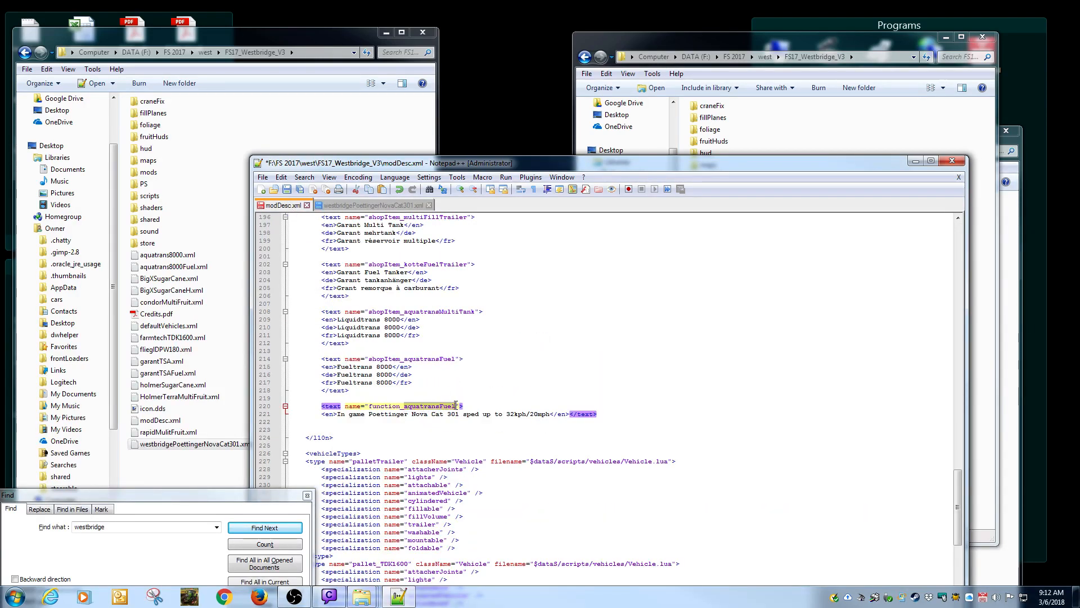
pyautogui.hotkey('ctrl', 'v')
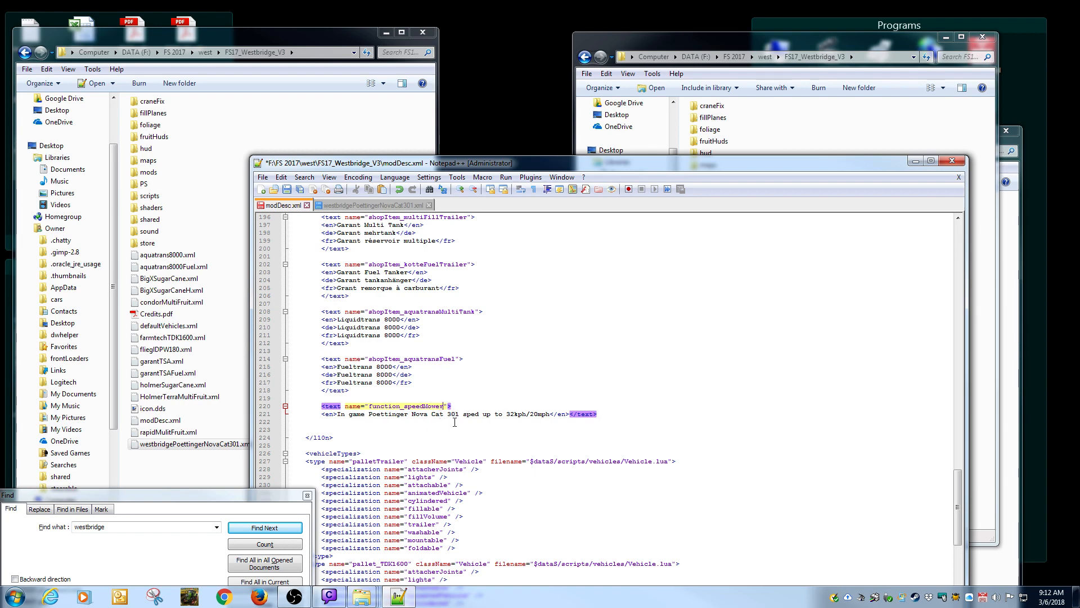
pyautogui.write('301')
# Copy speedMower301 from modDesc.xml over speedMower in the second function line of westbridgePoettingerNovaCat301.xml.
pyautogui.moveTo(406, 406); pyautogui.dragTo(454, 405)
pyautogui.rightClick(444, 410)
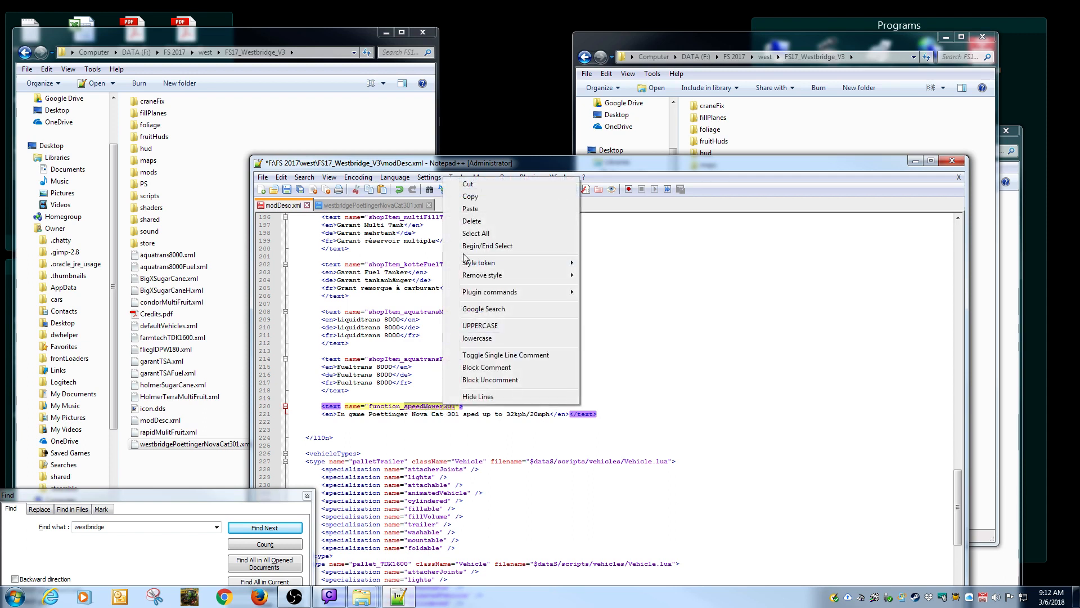
pyautogui.click(458, 195)
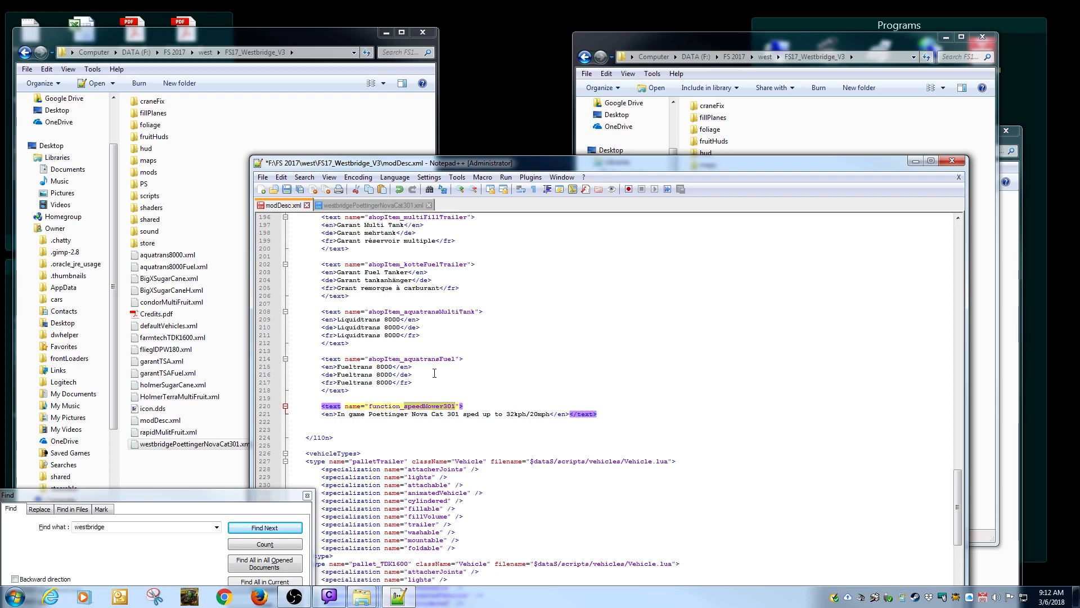
pyautogui.click(368, 205)
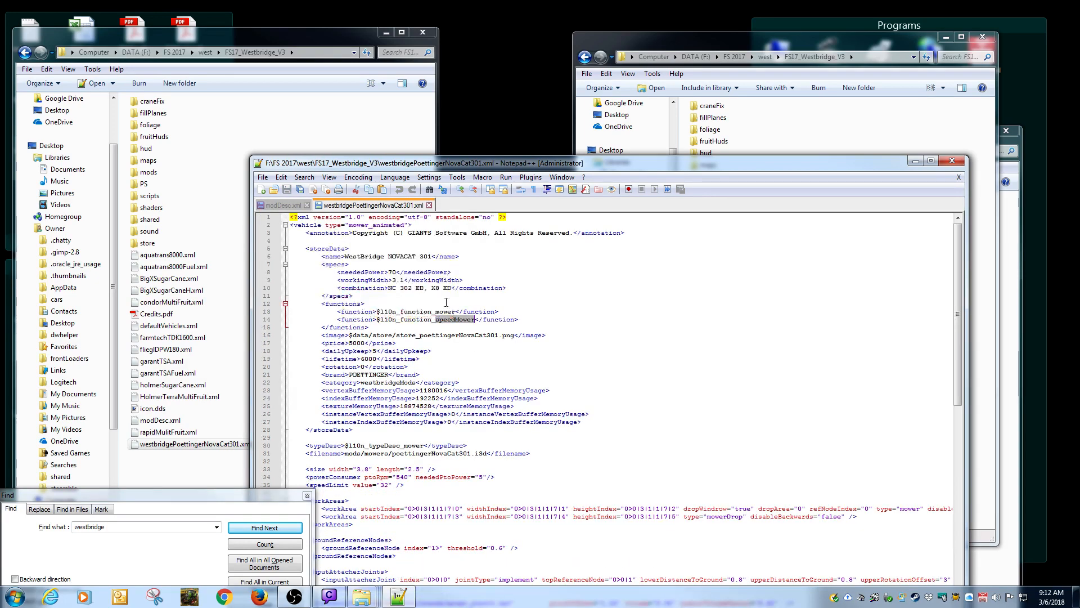
pyautogui.rightClick(448, 323)
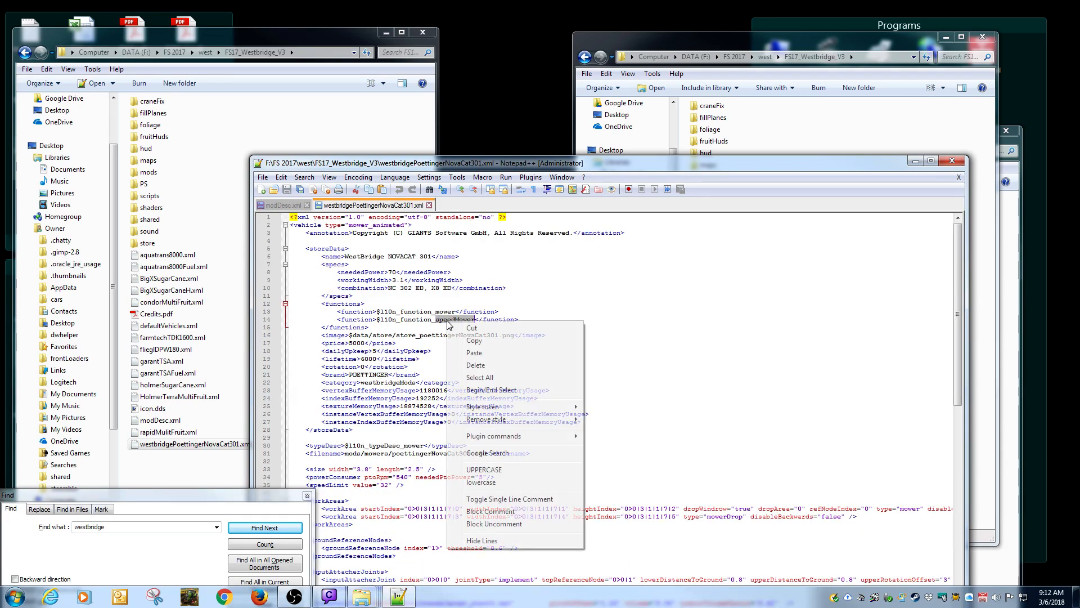
pyautogui.click(475, 352)
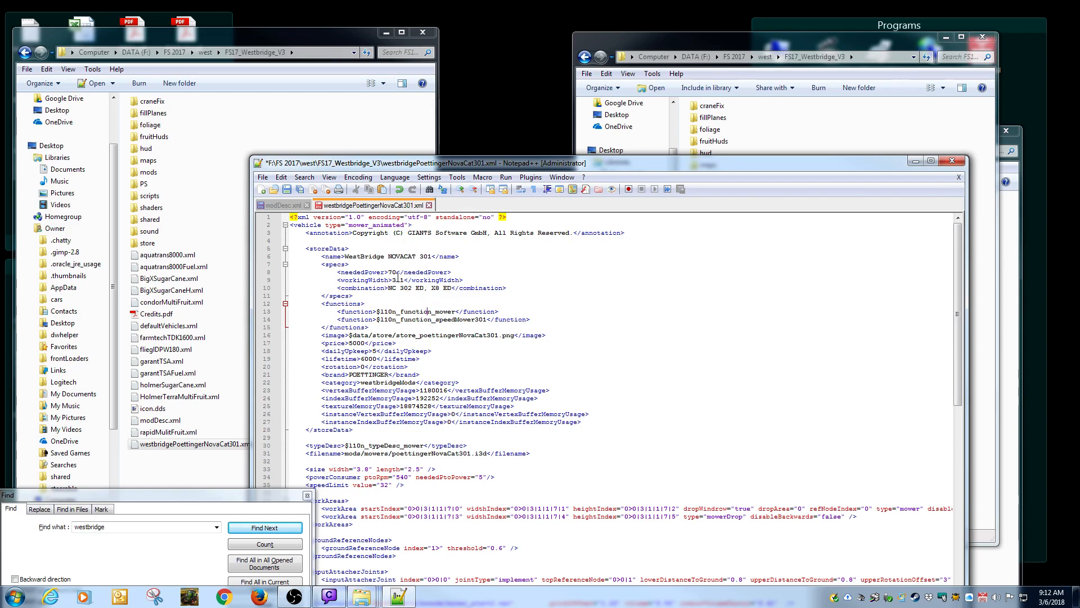
# Set the mower's neededPower value in the store specs to 5.
pyautogui.click(397, 272)
pyautogui.press('BackSpace')
pyautogui.press('BackSpace')
pyautogui.write('5')
pyautogui.scroll(-4, 527, 405)
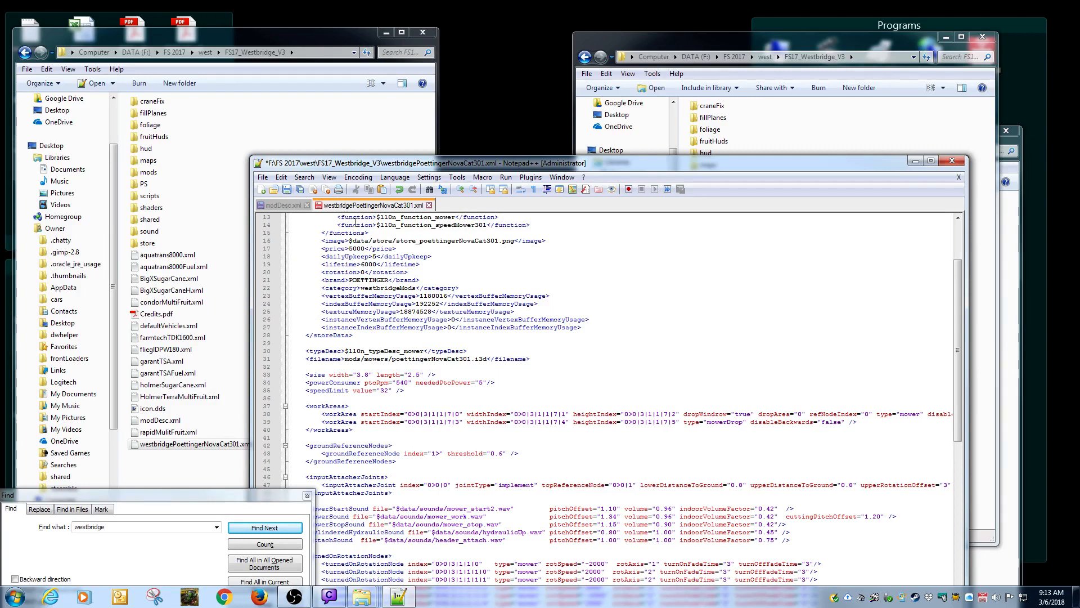
# Save and close westbridgePoettingerNovaCat301.xml and modDesc.xml, and exit the text editor.
pyautogui.click(287, 189)
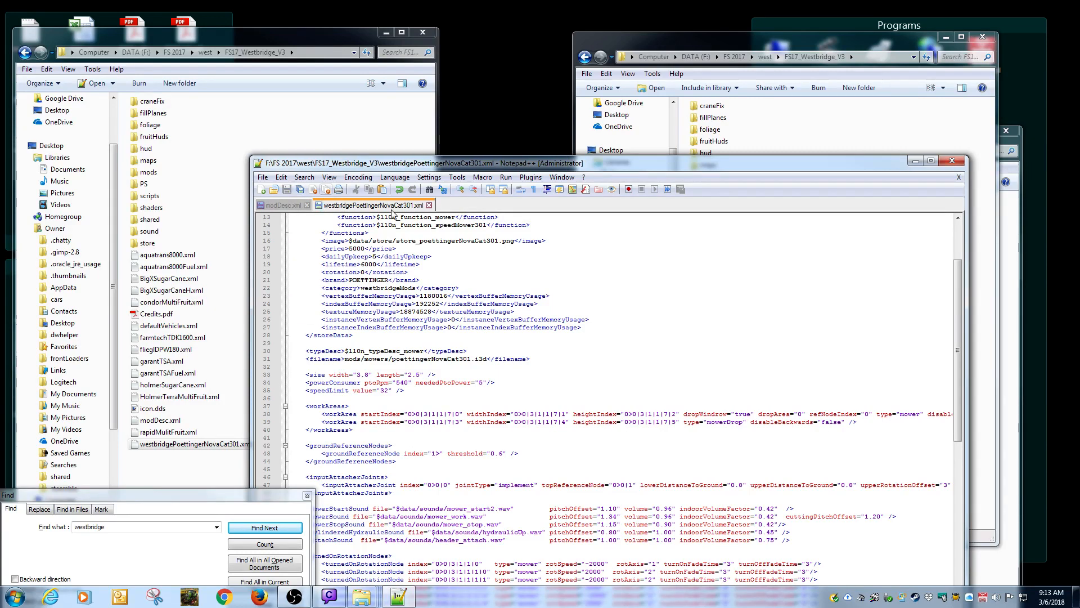
pyautogui.click(429, 206)
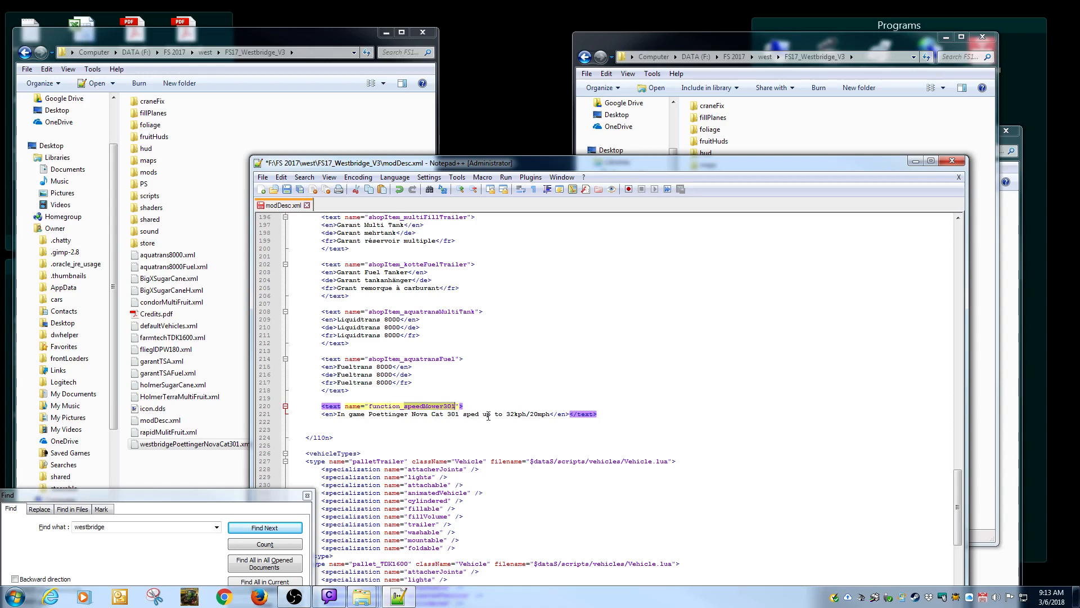
pyautogui.click(287, 189)
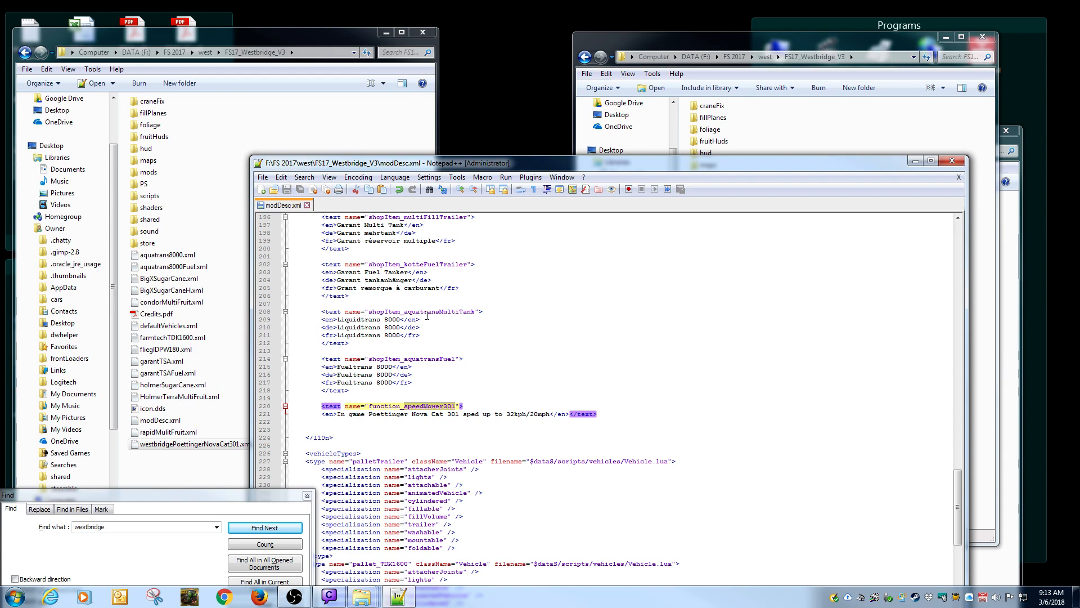
pyautogui.click(307, 204)
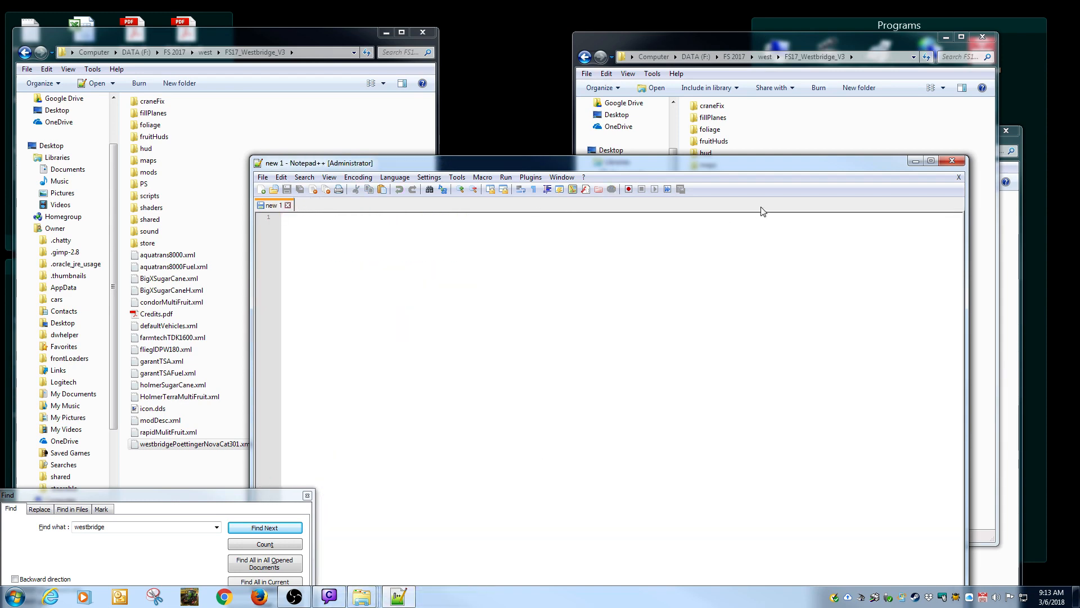
pyautogui.click(953, 161)
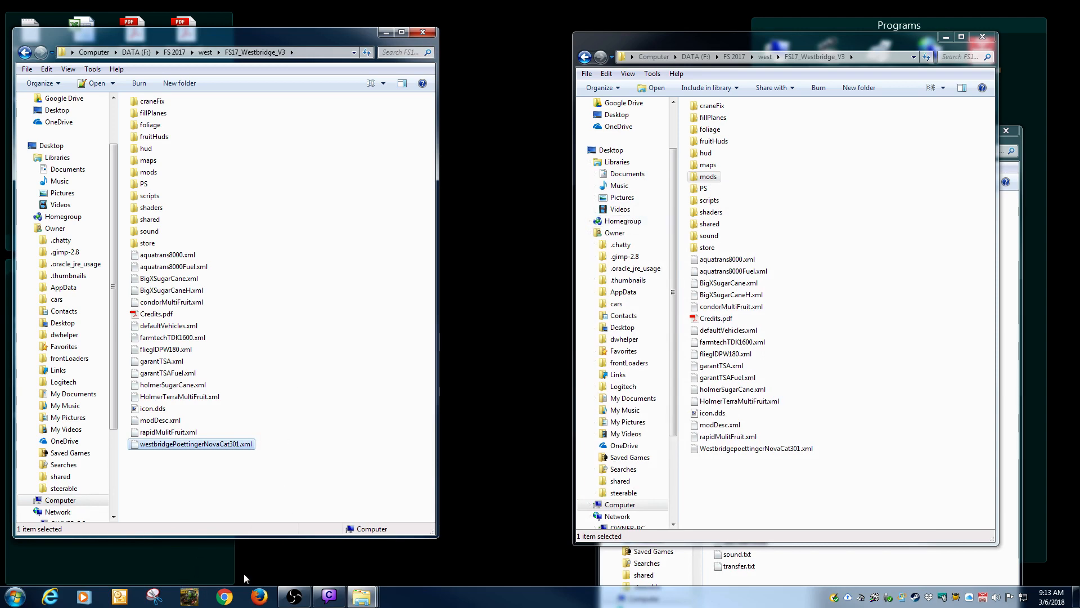
# Close the three open folder windows to clear the desktop.
pyautogui.click(423, 32)
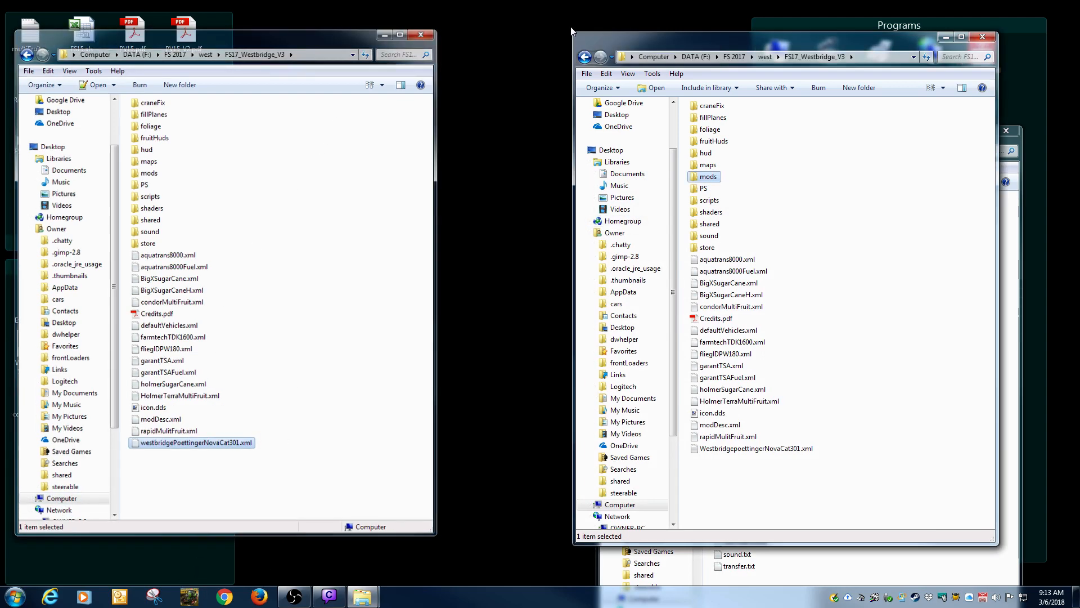
pyautogui.click(982, 36)
pyautogui.click(1007, 131)
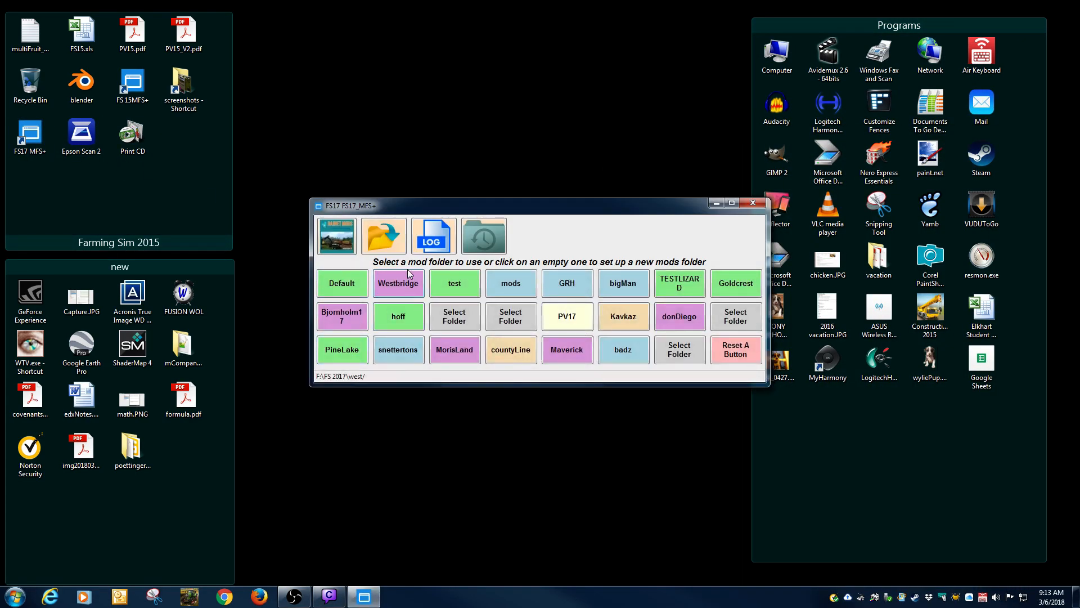
# Activate the Westbridge mod folder and launch Farming Simulator 17.
pyautogui.click(409, 276)
pyautogui.click(189, 596)
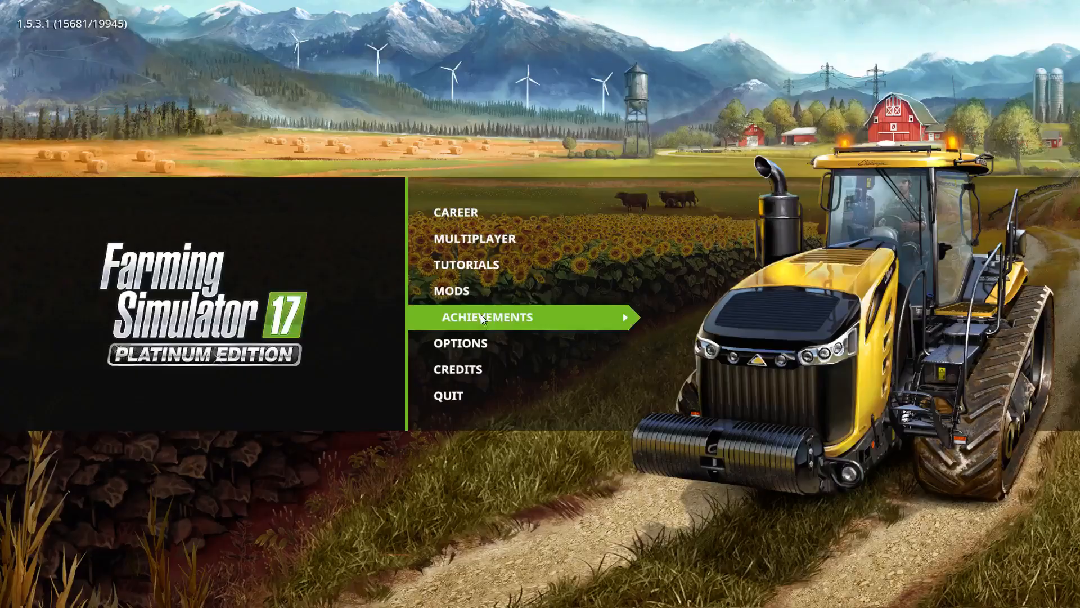
# Start a new career game in the unused Savegame 14.
pyautogui.click(460, 219)
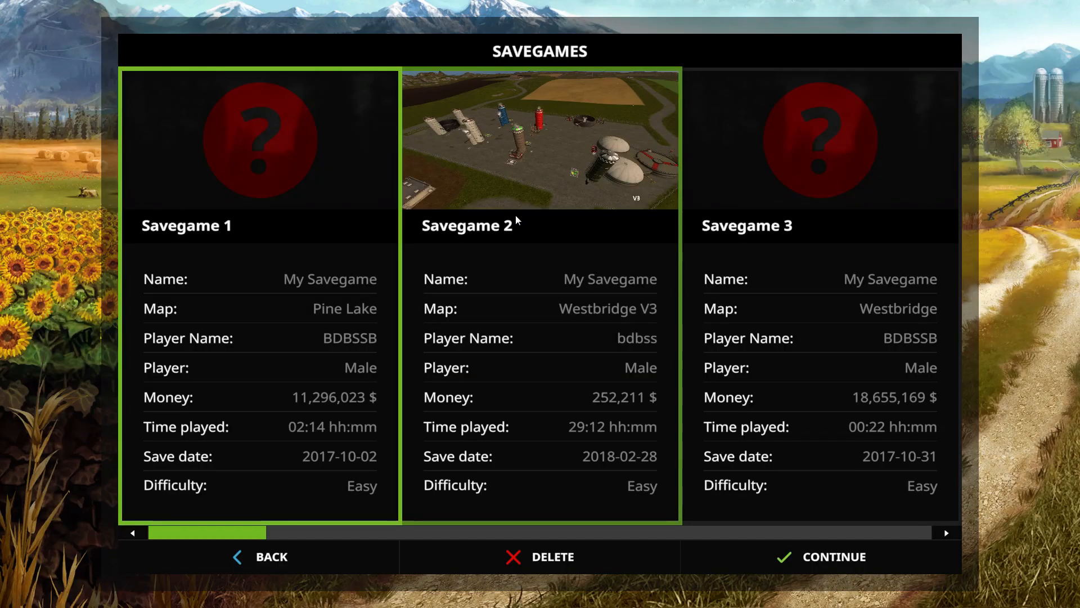
pyautogui.scroll(-10, 516, 216)
pyautogui.scroll(-2, 517, 220)
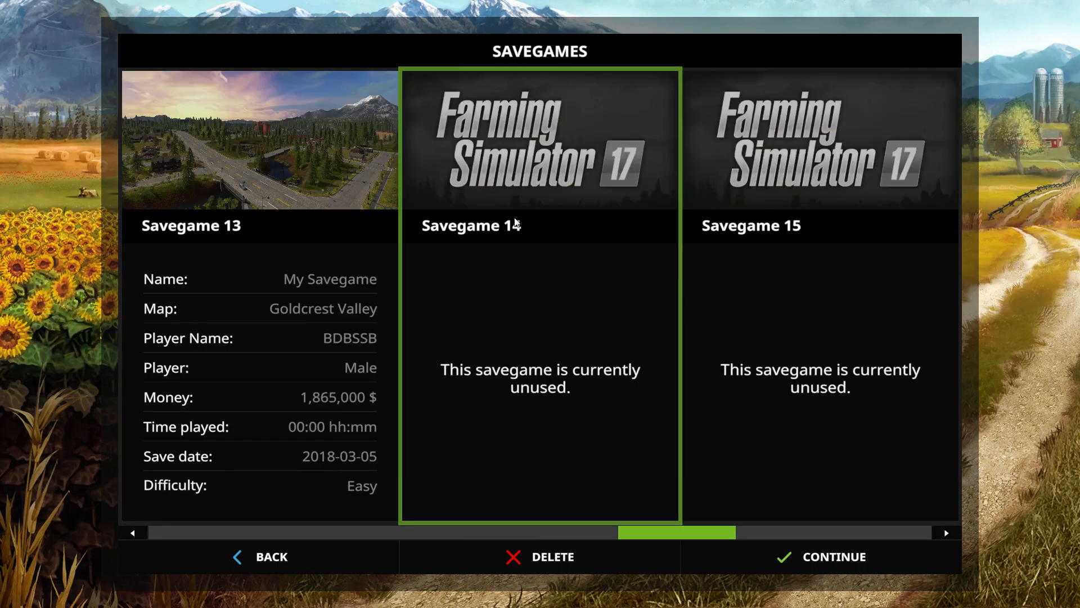
pyautogui.click(525, 248)
pyautogui.click(384, 249)
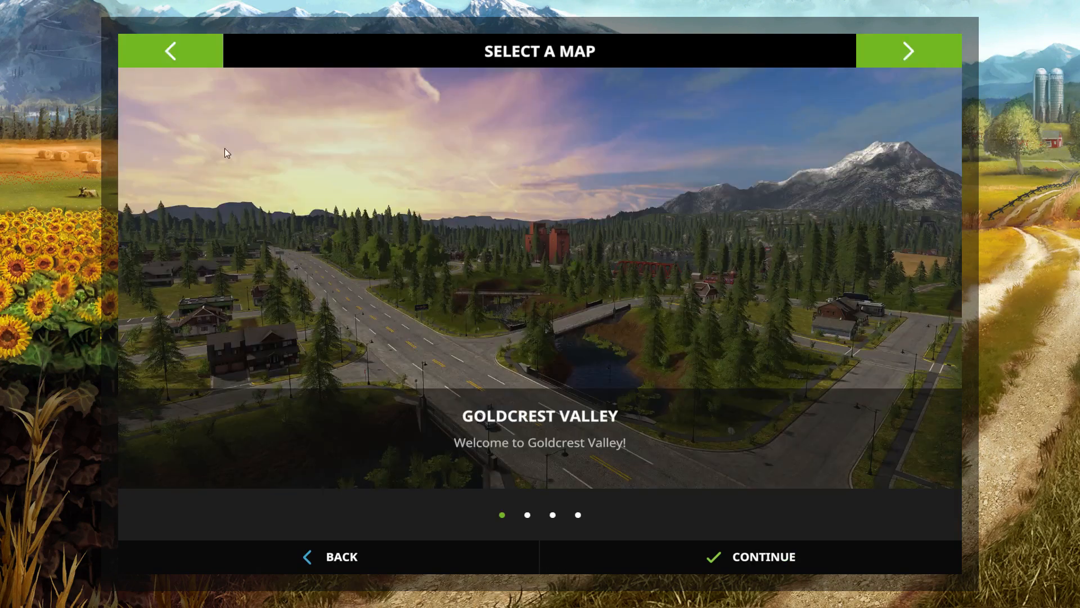
# Choose the Westbridge V3 map, accept the default character and mod selection, and start the game.
pyautogui.click(179, 52)
pyautogui.click(708, 554)
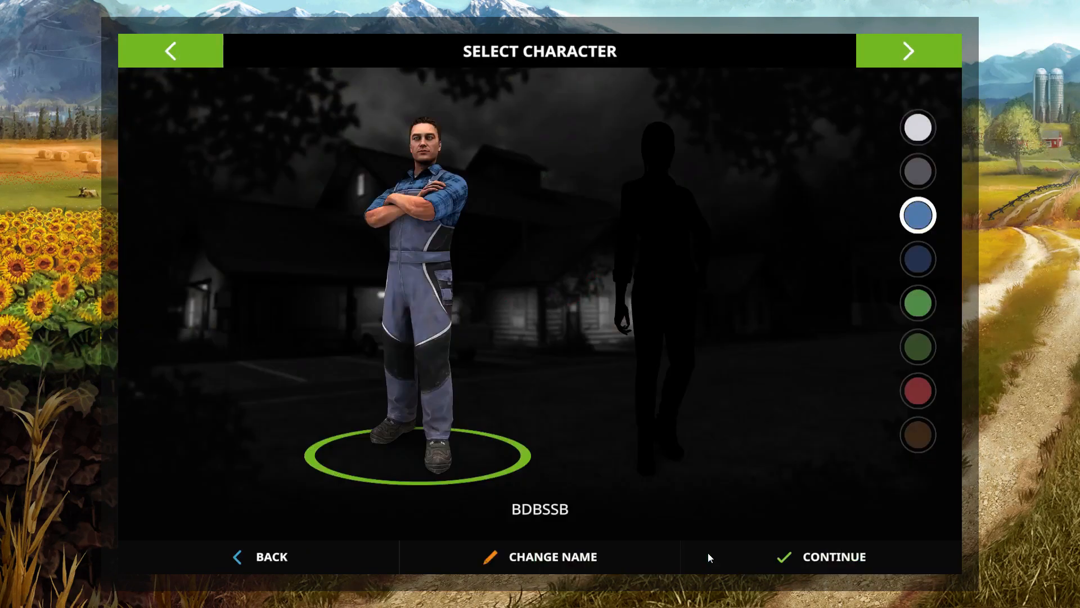
pyautogui.click(770, 552)
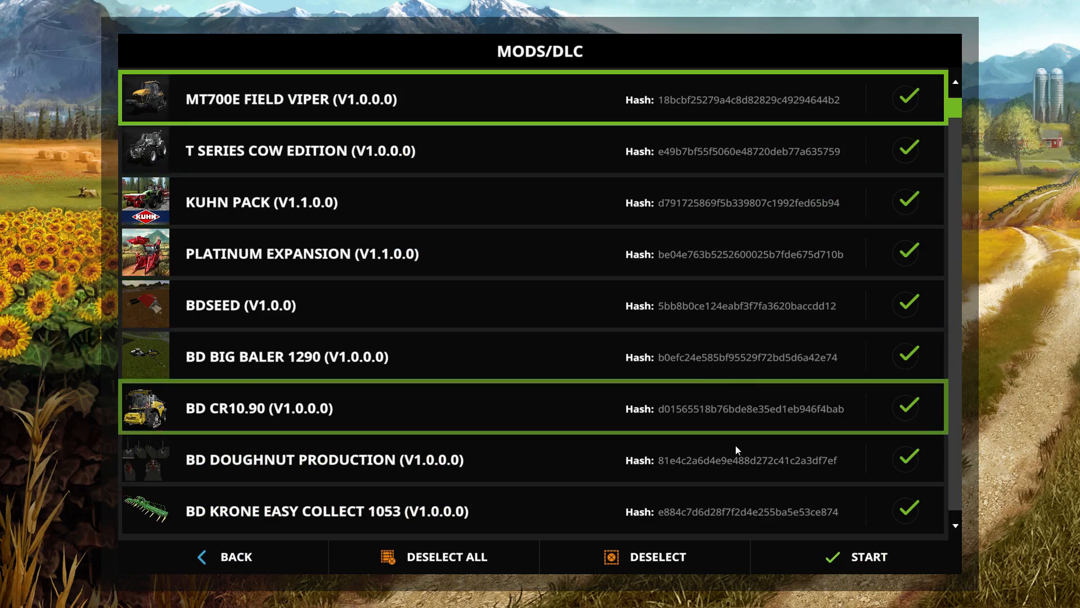
pyautogui.click(819, 555)
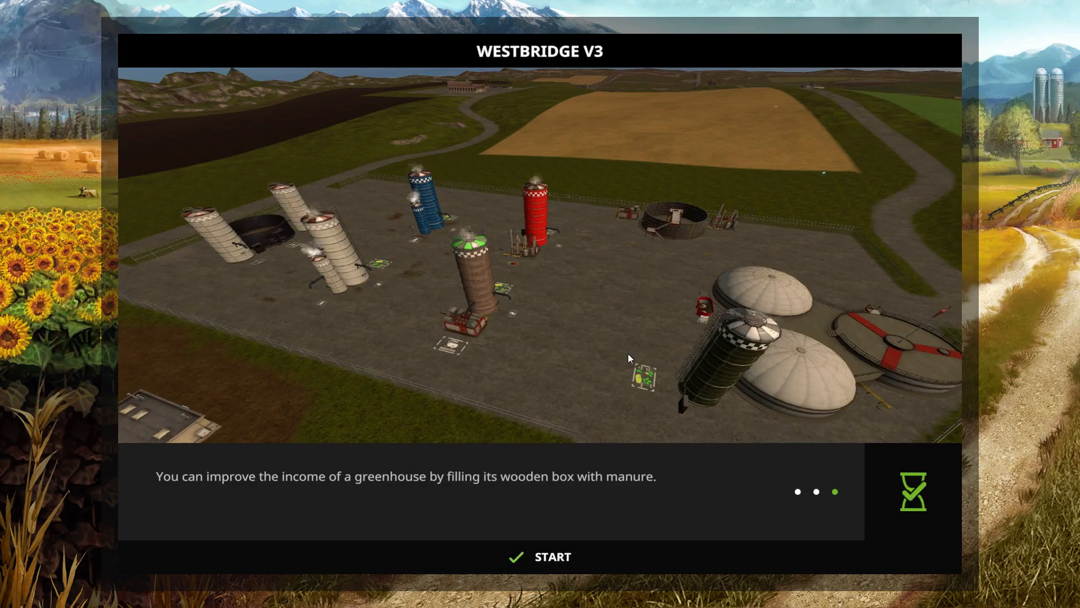
pyautogui.click(586, 559)
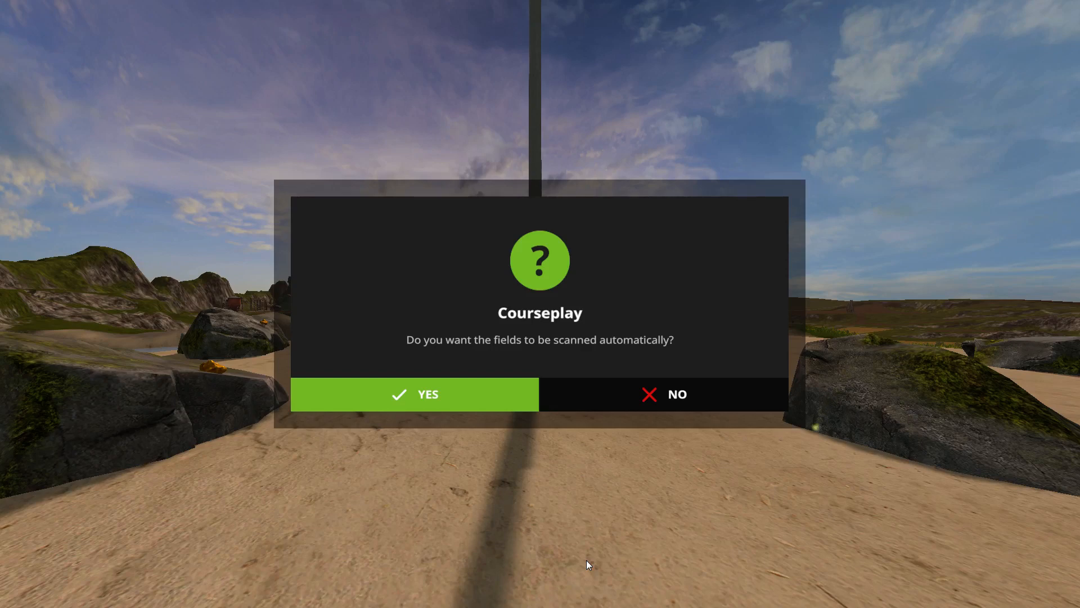
# Decline Courseplay's automatic field scan and get past the introductory message to free play.
pyautogui.click(637, 400)
pyautogui.click(638, 403)
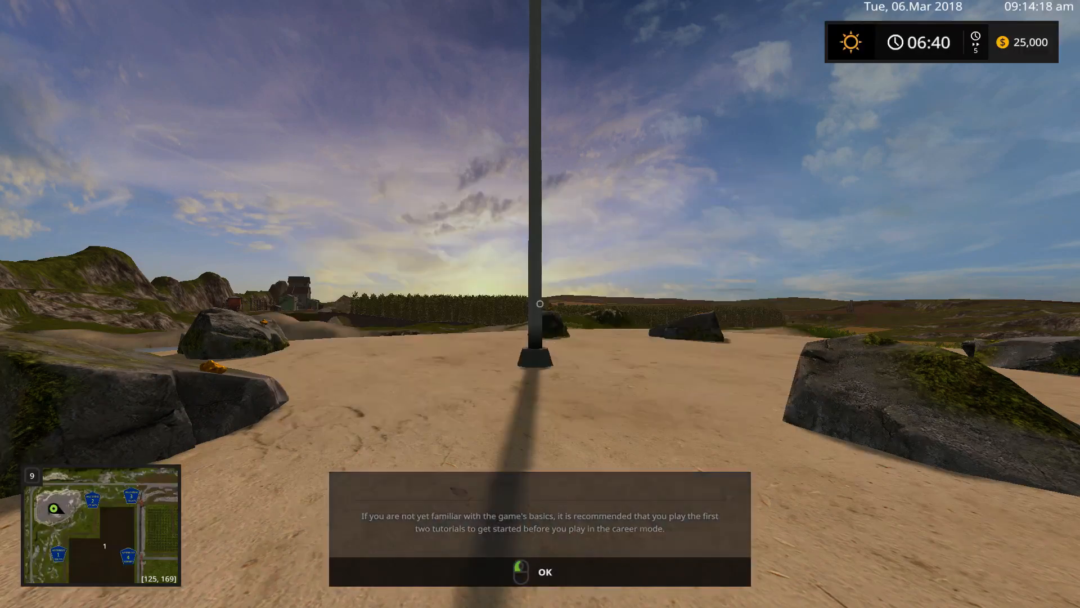
pyautogui.press('Escape')
pyautogui.click(707, 555)
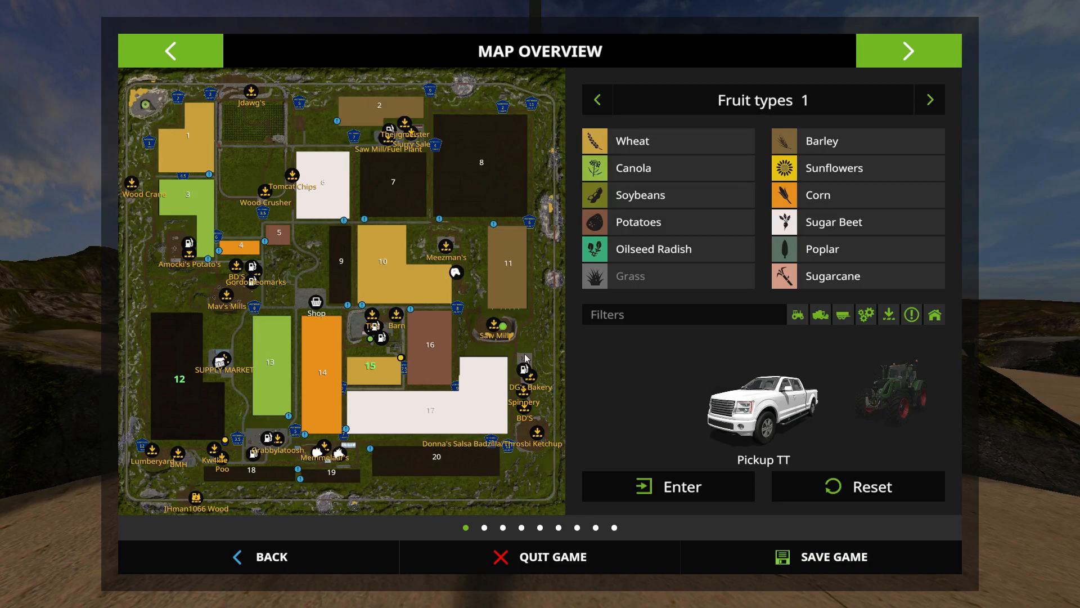
pyautogui.press('Escape')
# Find the WestBridge NOVACAT 301 among the shop's Westbridge Mods and open its purchase configuration.
pyautogui.press('p')
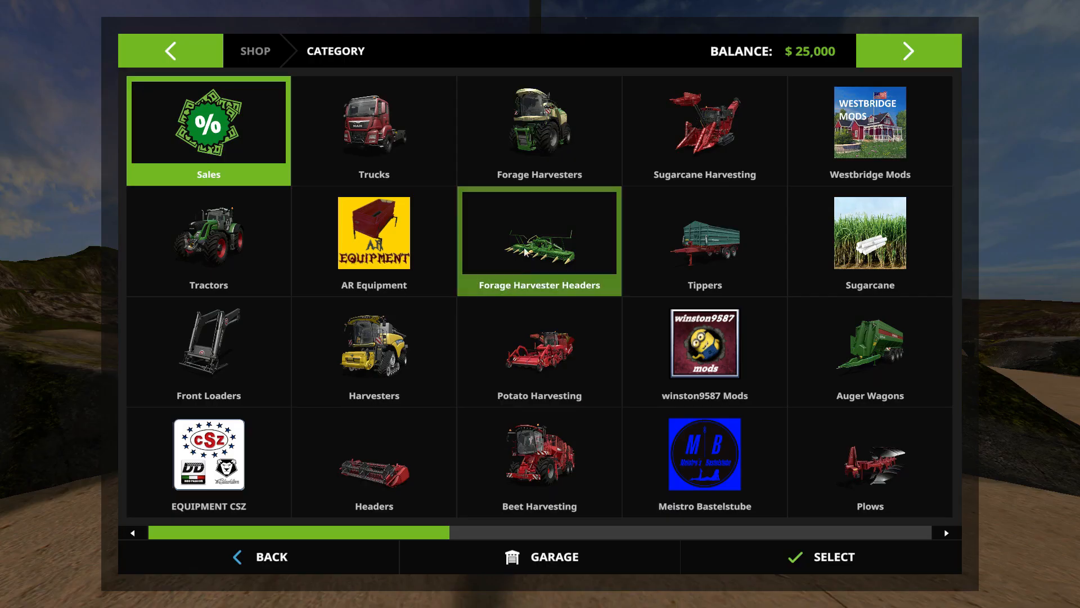
pyautogui.click(867, 119)
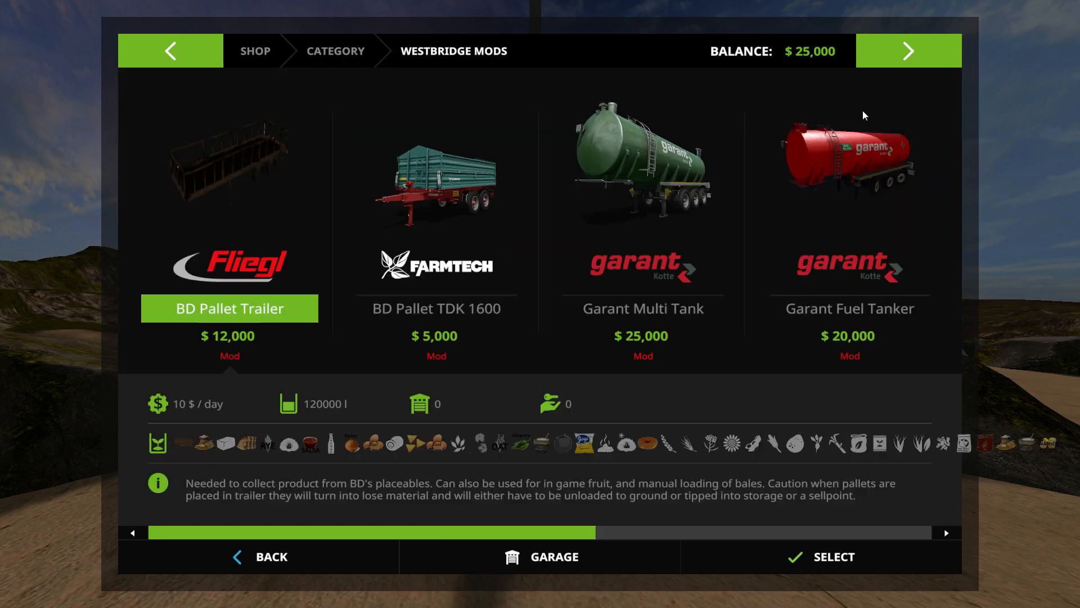
pyautogui.scroll(-3, 356, 167)
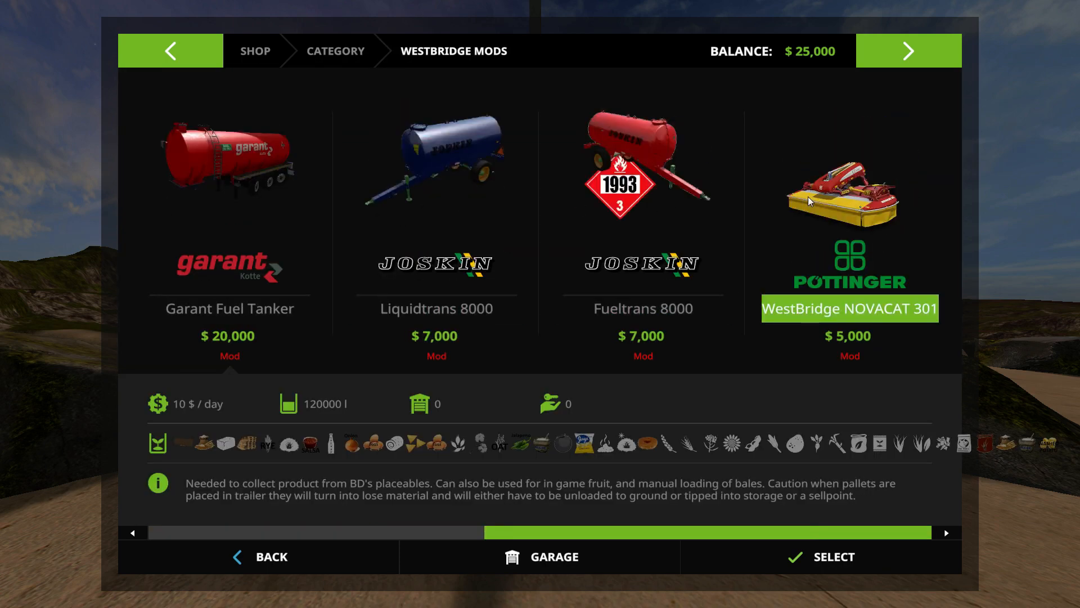
pyautogui.click(812, 211)
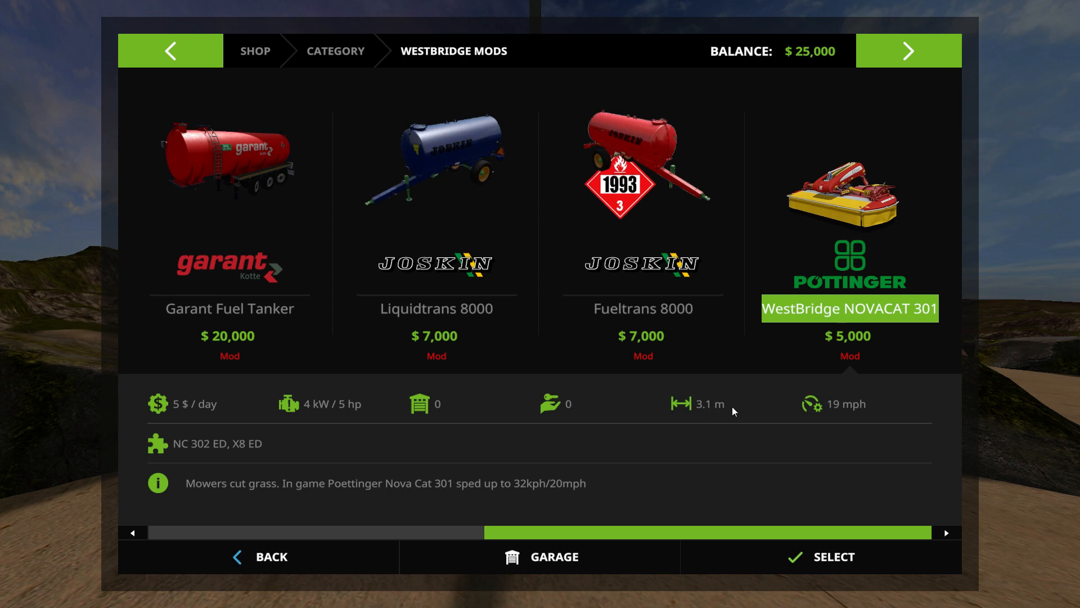
pyautogui.click(824, 203)
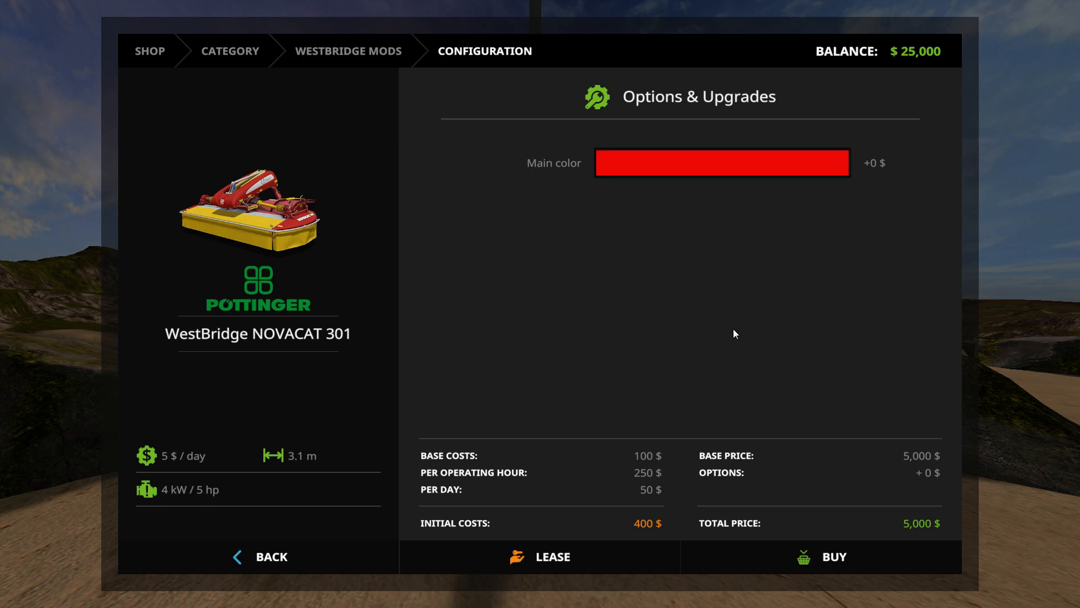
# Buy the WestBridge NOVACAT 301 mower for $5,000 in the red main color and leave the shop.
pyautogui.click(812, 555)
pyautogui.click(484, 397)
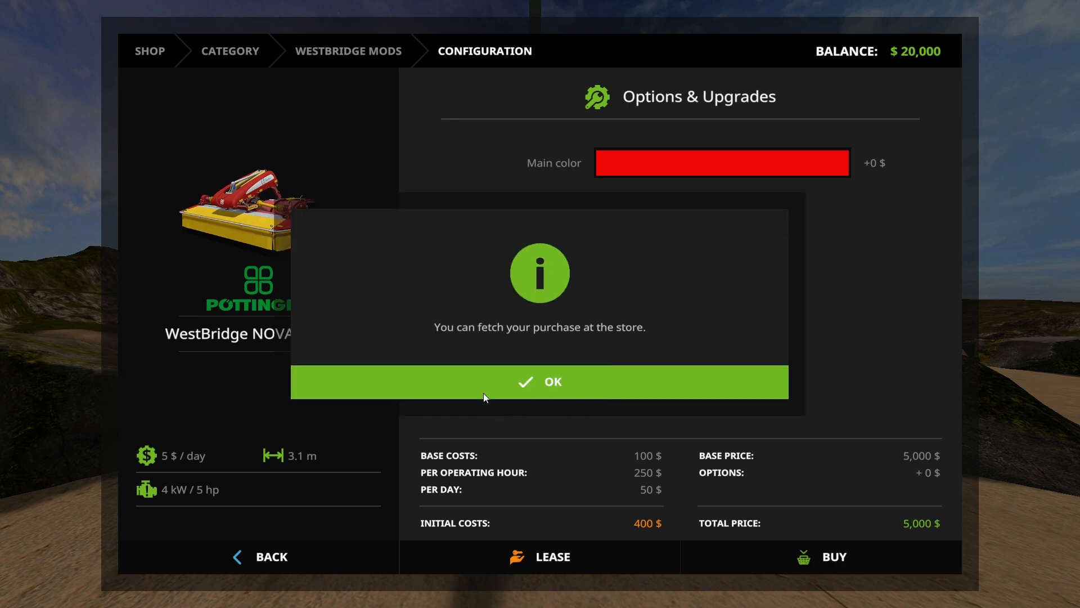
pyautogui.click(508, 381)
pyautogui.press('Escape')
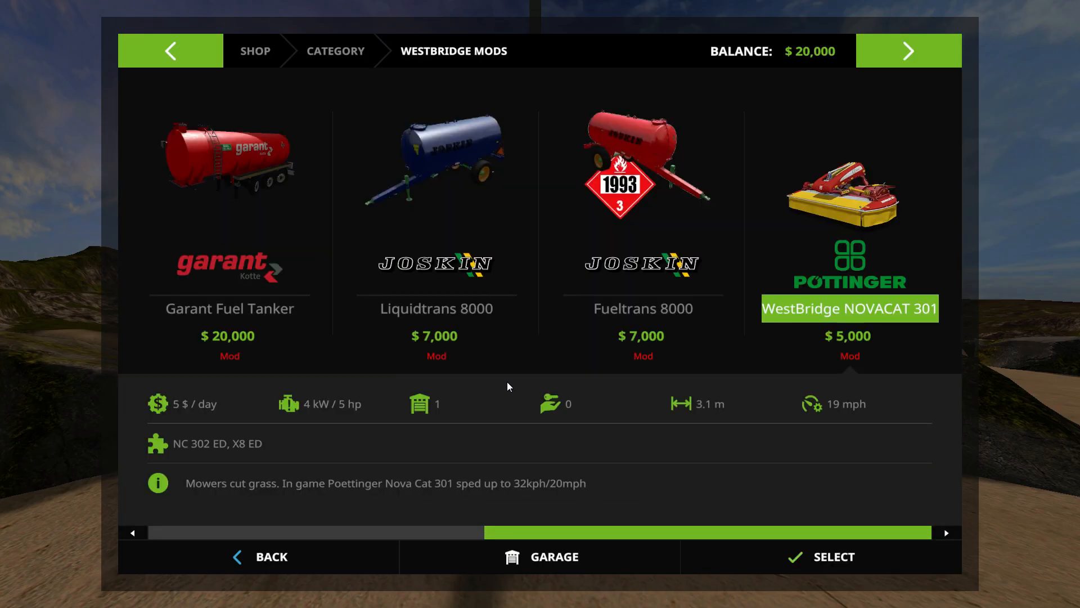
pyautogui.press('Escape')
pyautogui.press('Escape')
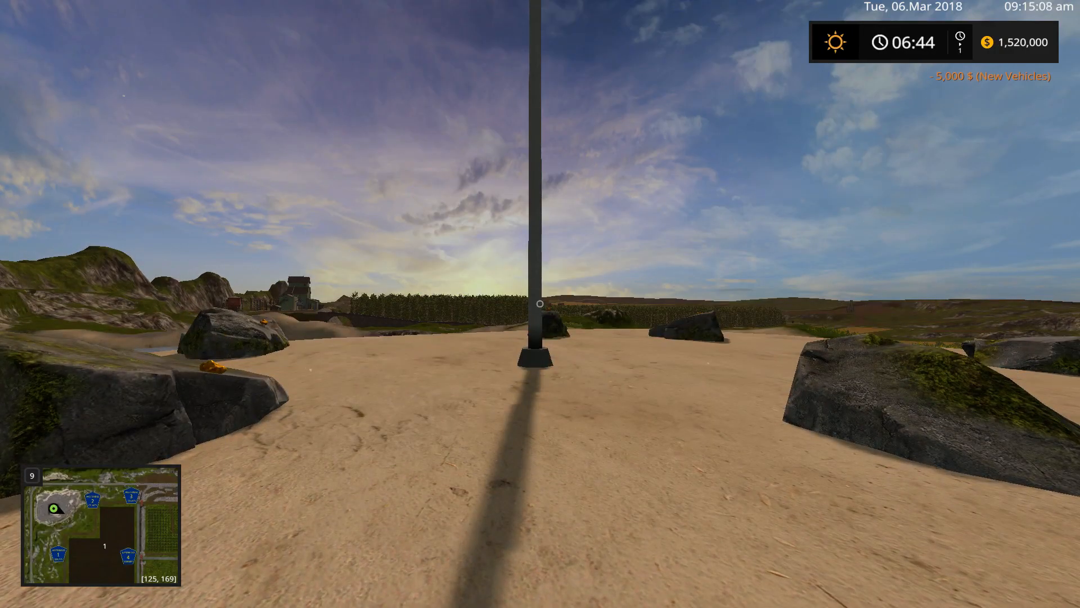
# Open the Tractors category in the shop.
pyautogui.press('p')
pyautogui.press('Down')
pyautogui.press('Left')
pyautogui.press('Left')
pyautogui.press('Left')
pyautogui.press('Left')
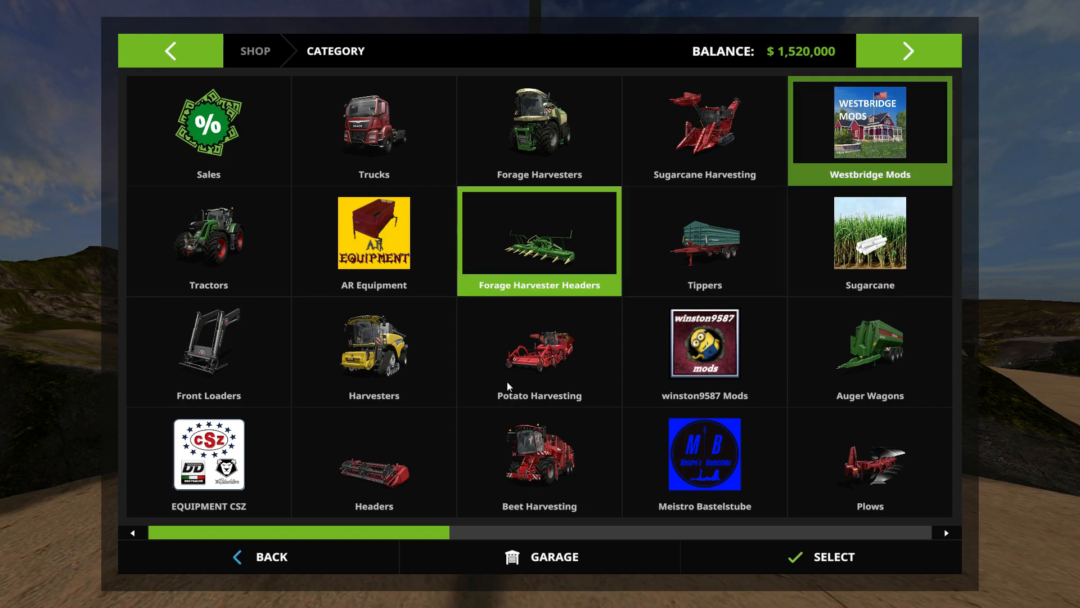
pyautogui.press('Return')
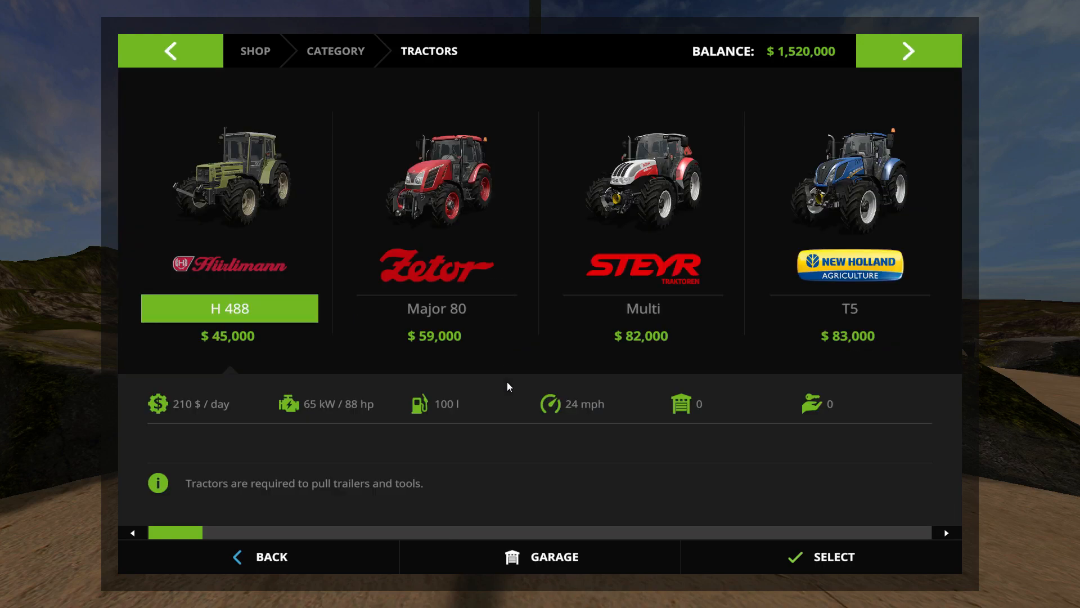
# Buy the Hürlimann H 488 tractor for $45,000 with the Standard wheel setup and leave the shop.
pyautogui.press('e')
pyautogui.press('q')
pyautogui.press('q')
pyautogui.press('e')
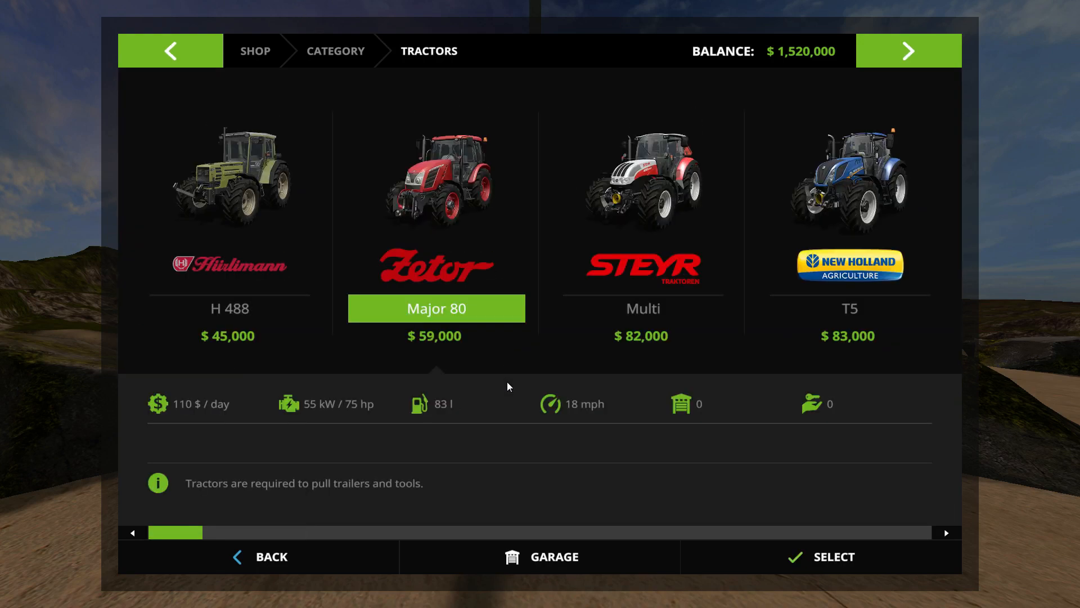
pyautogui.click(261, 183)
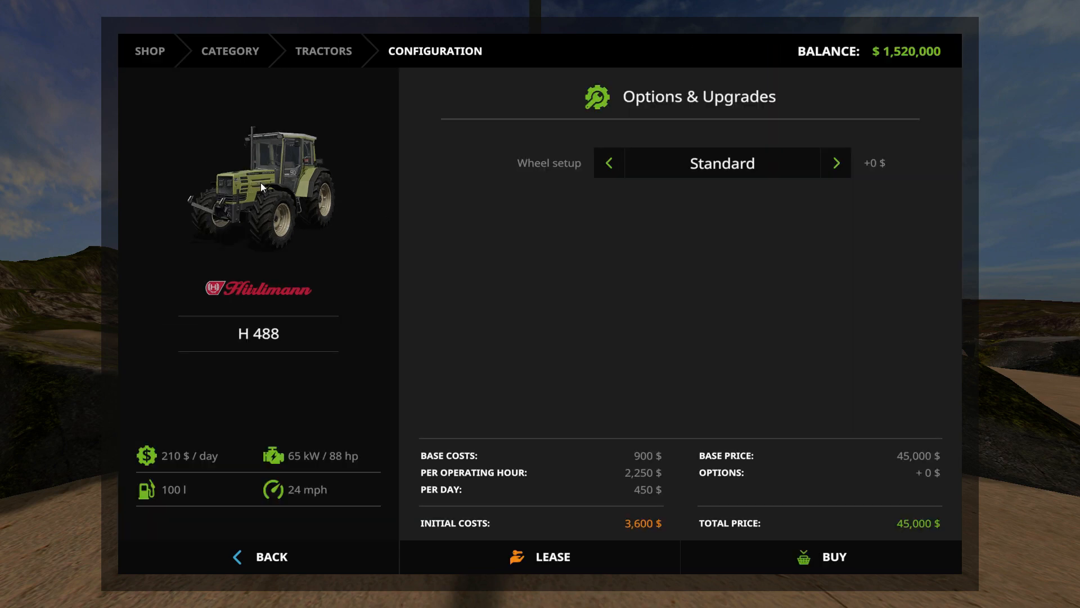
pyautogui.click(824, 554)
pyautogui.click(522, 406)
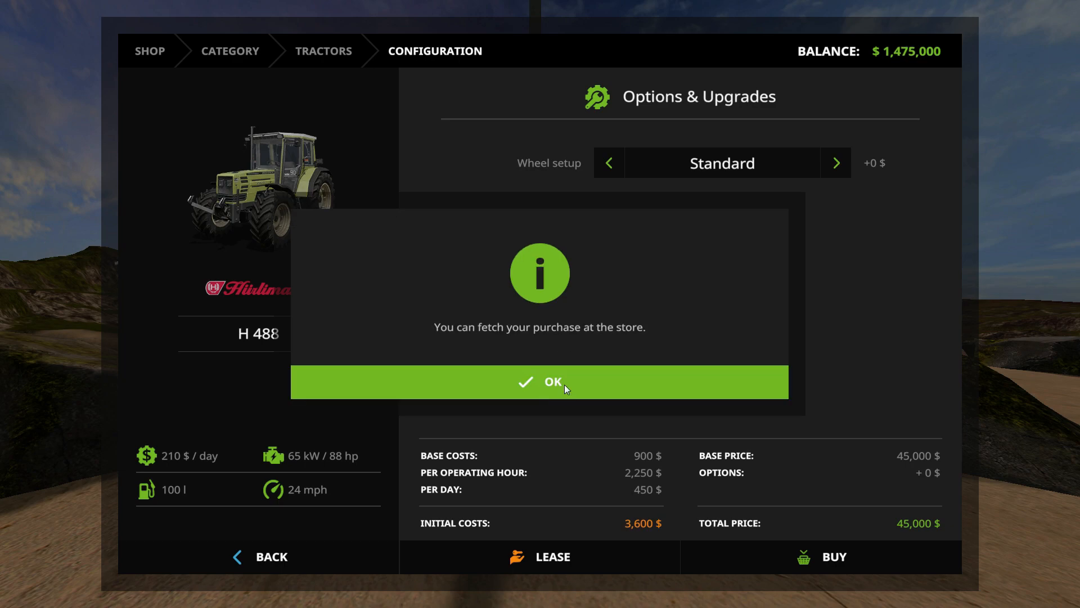
pyautogui.click(565, 383)
pyautogui.press('Escape')
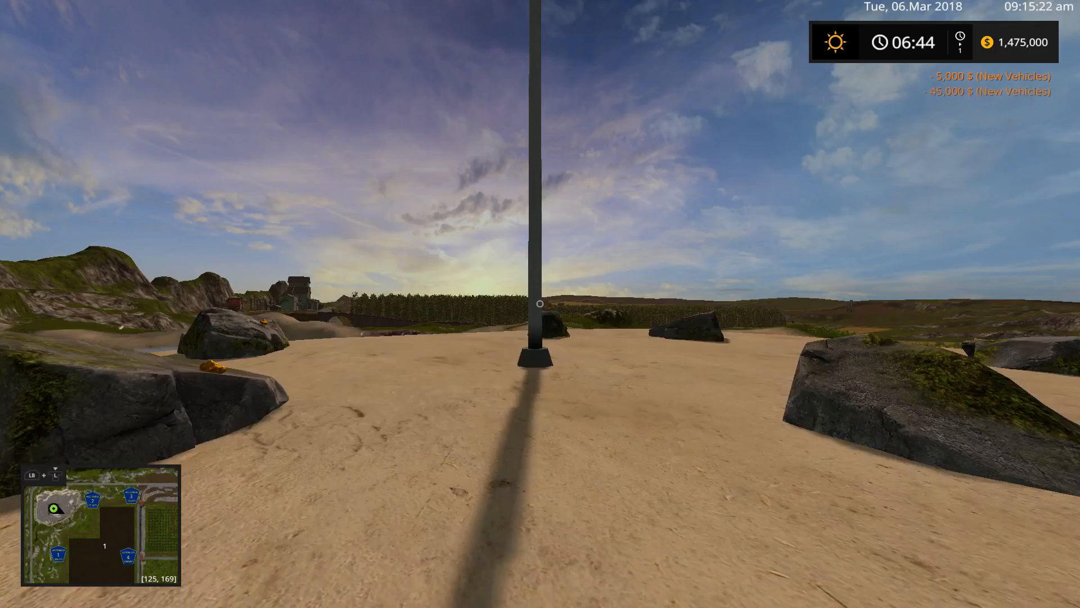
# Switch to the Hürlimann H 488 at the store and check the game console for mower loading errors.
pyautogui.press('Tab')
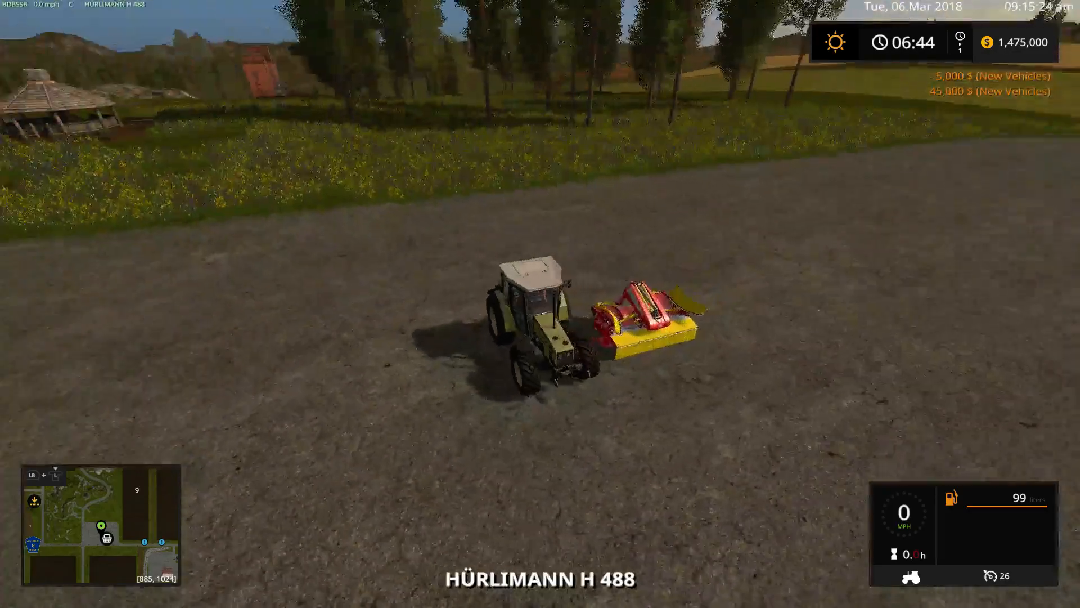
pyautogui.press('`')
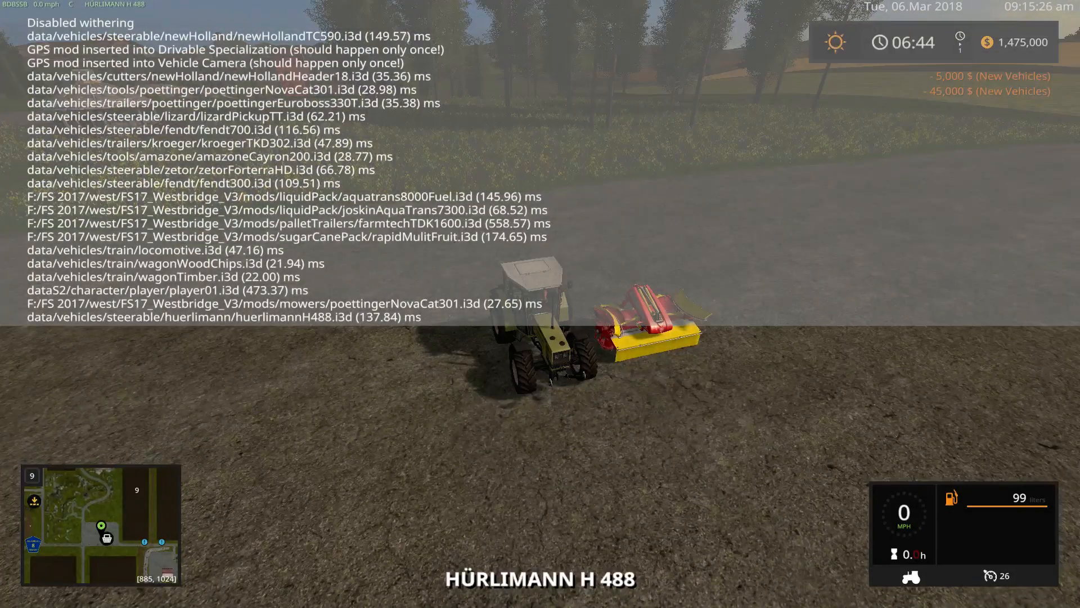
pyautogui.press('`')
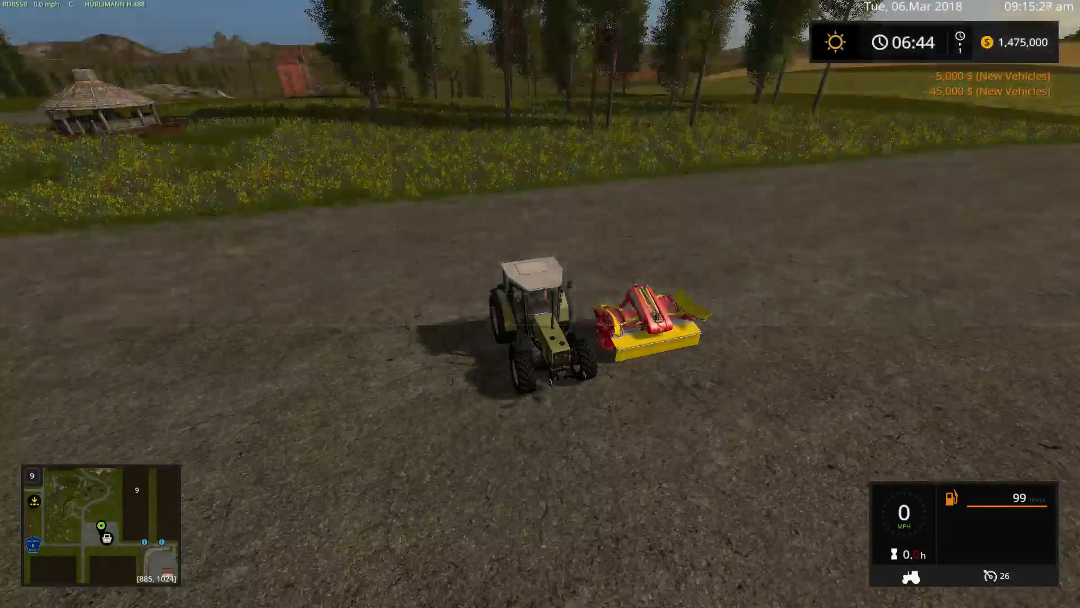
# Attach the NOVACAT 301 to the front of the H 488 and test it by mowing the grass near the store.
pyautogui.press('w')
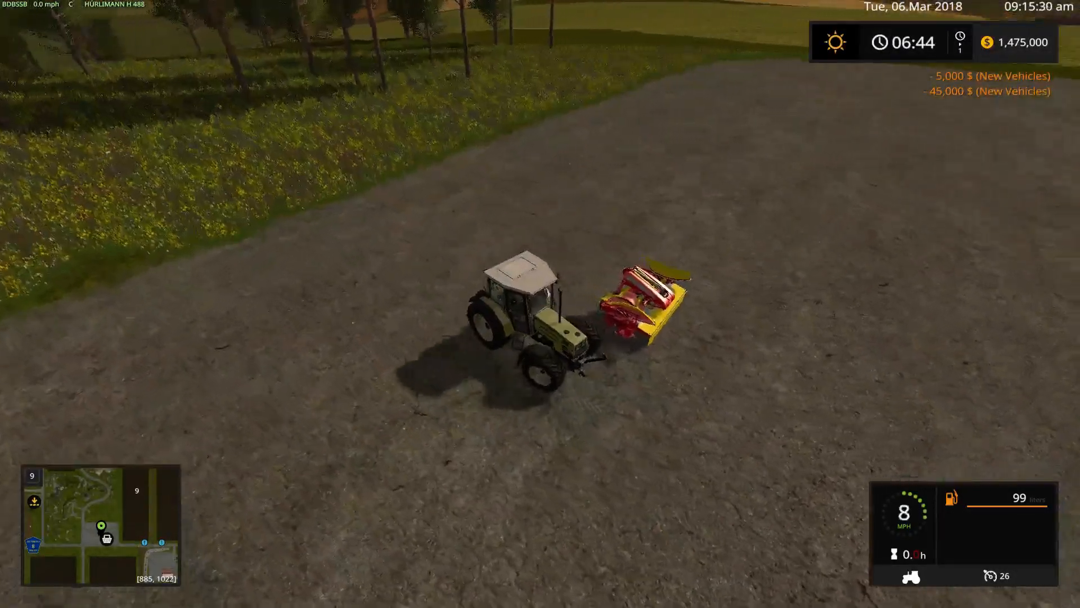
pyautogui.press('w')
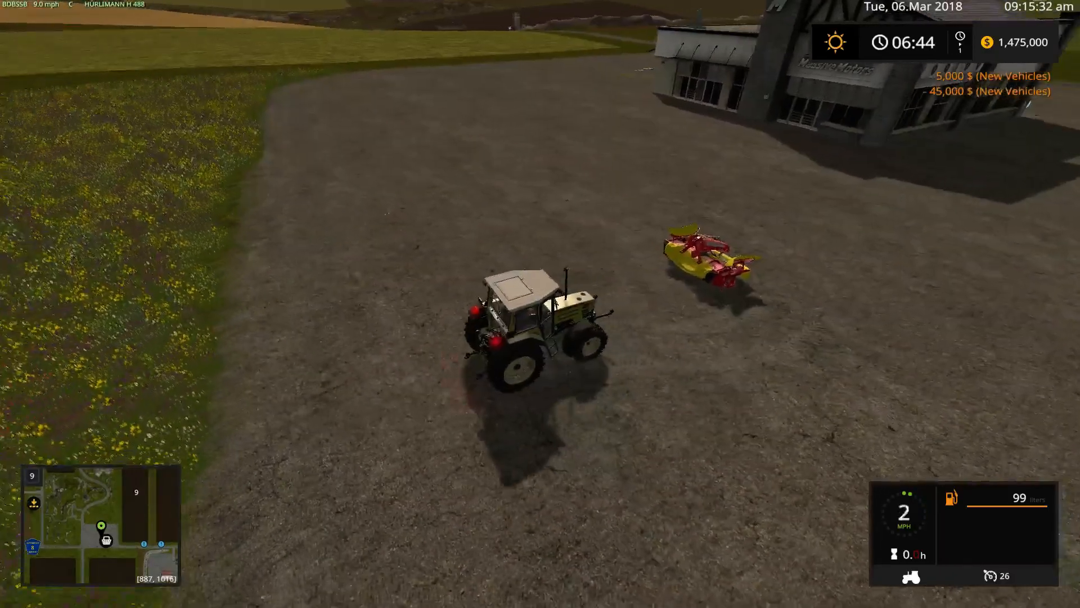
pyautogui.press('w')
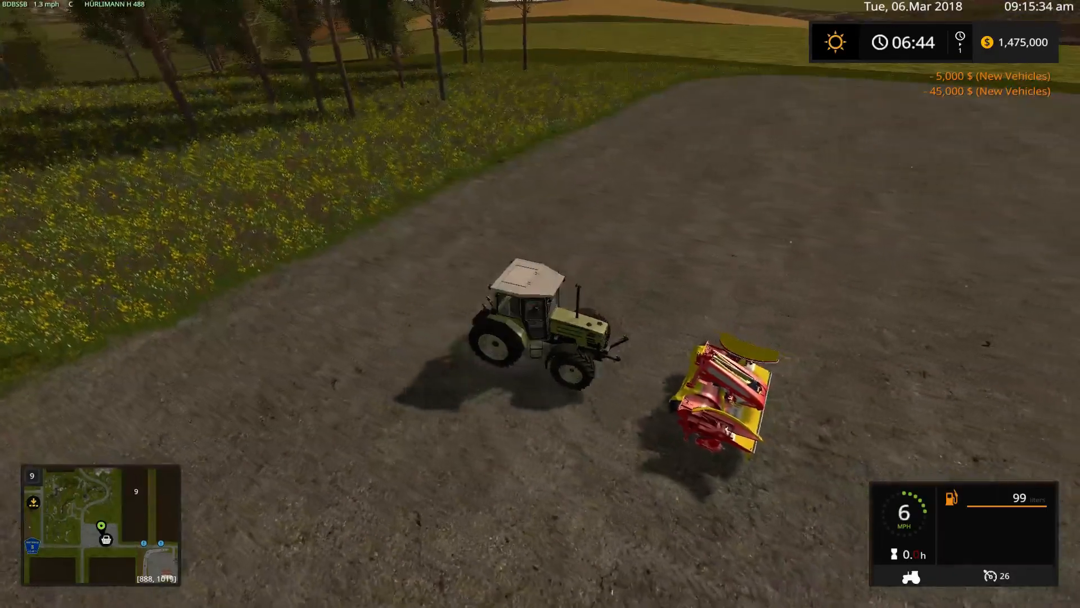
pyautogui.press('q')
pyautogui.press('x')
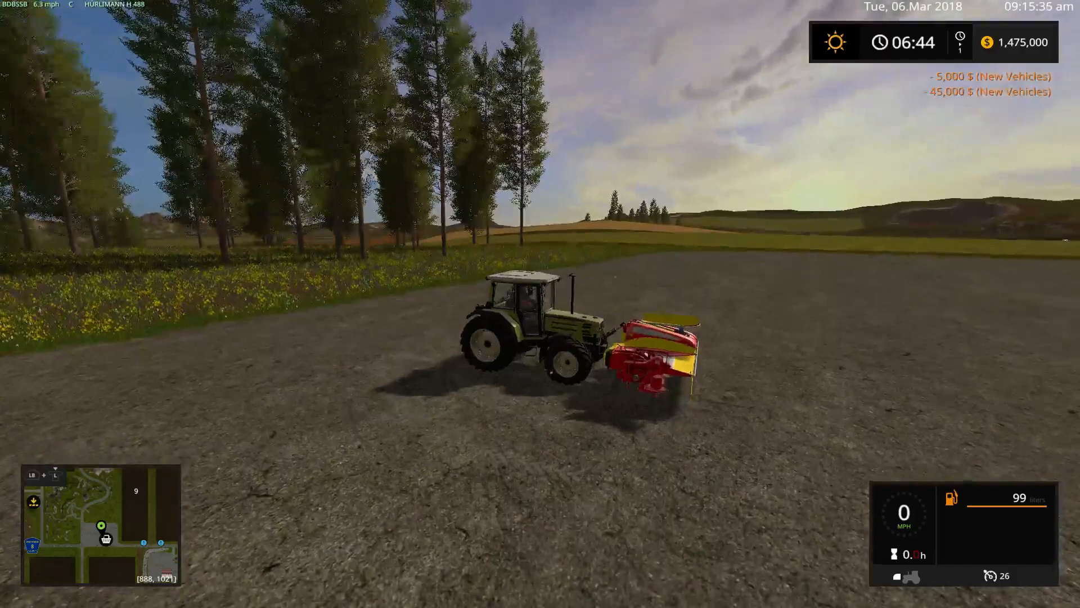
pyautogui.press('w')
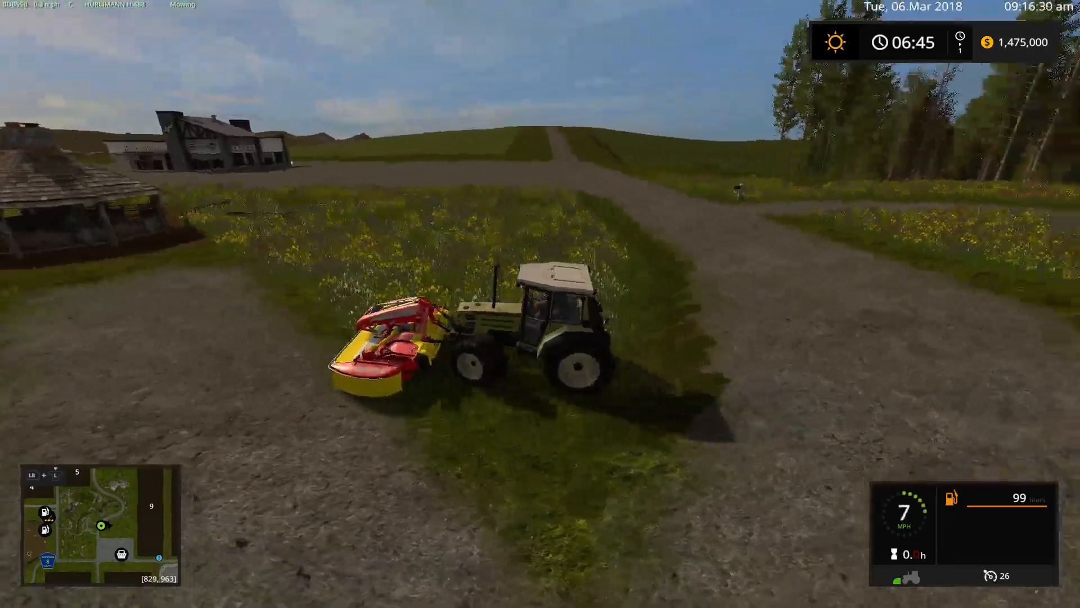
# Return to the desktop and try to close the running GIANTS Engine game.
pyautogui.press('Escape')
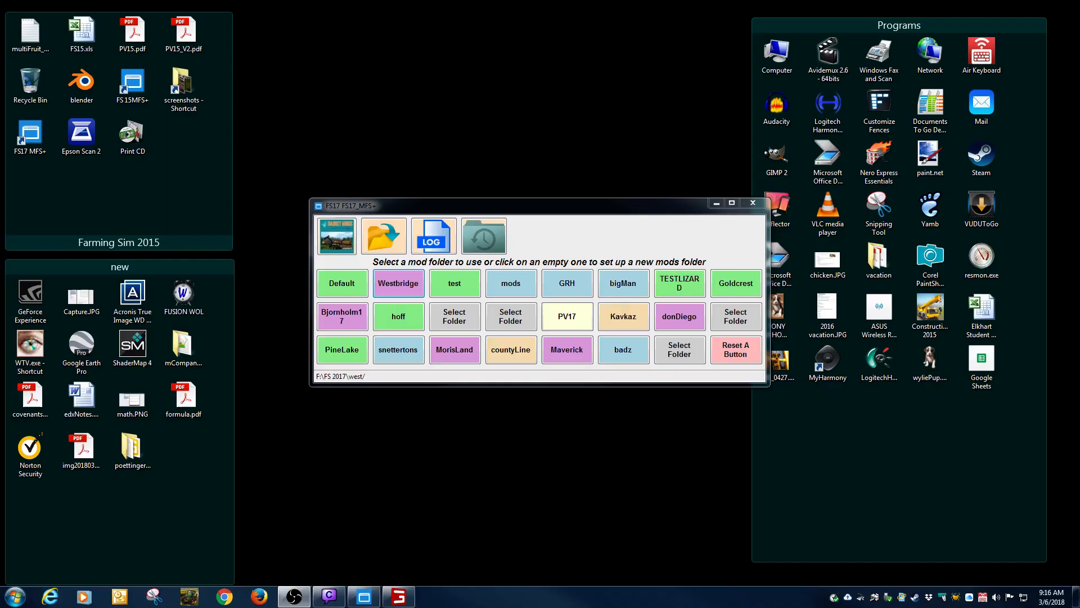
pyautogui.rightClick(401, 603)
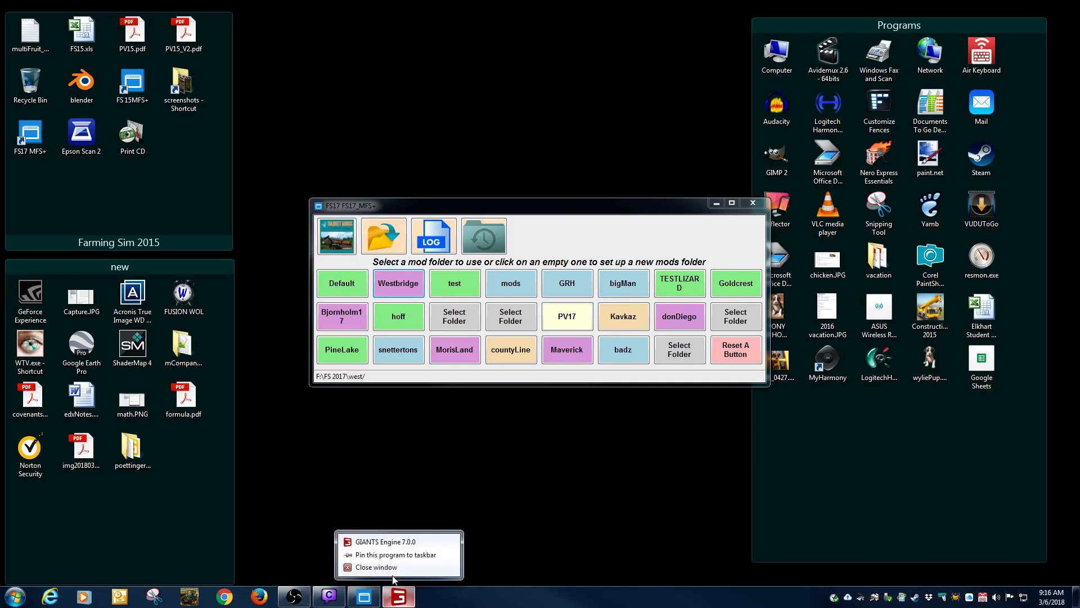
pyautogui.click(417, 541)
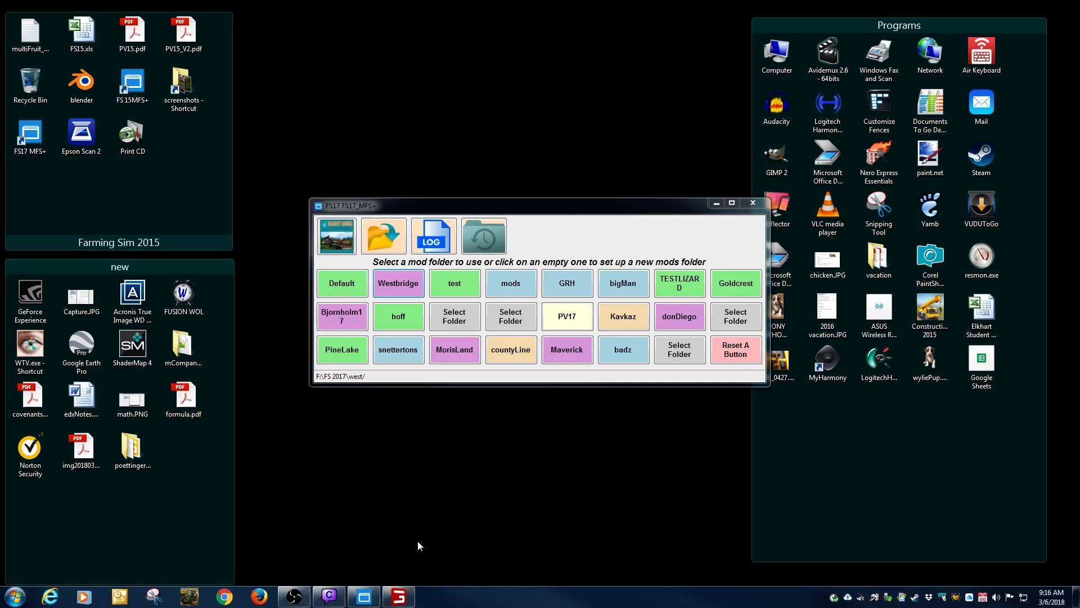
# Open the game's log.txt from the mod folder manager and search it for "error".
pyautogui.click(432, 236)
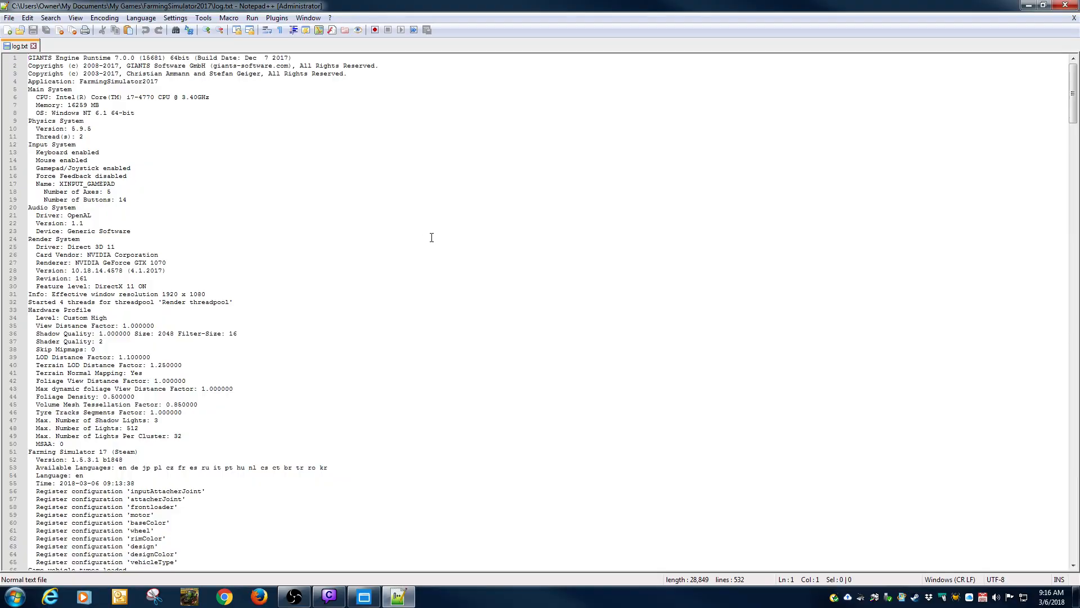
pyautogui.click(417, 170)
pyautogui.hotkey('ctrl', 'f')
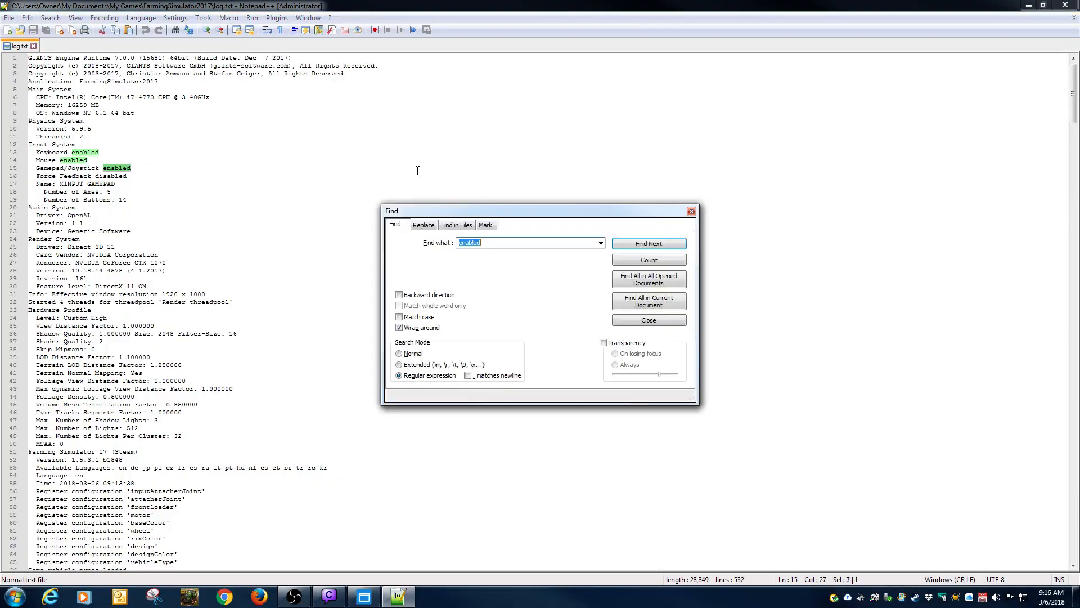
pyautogui.write('error')
pyautogui.press('Return')
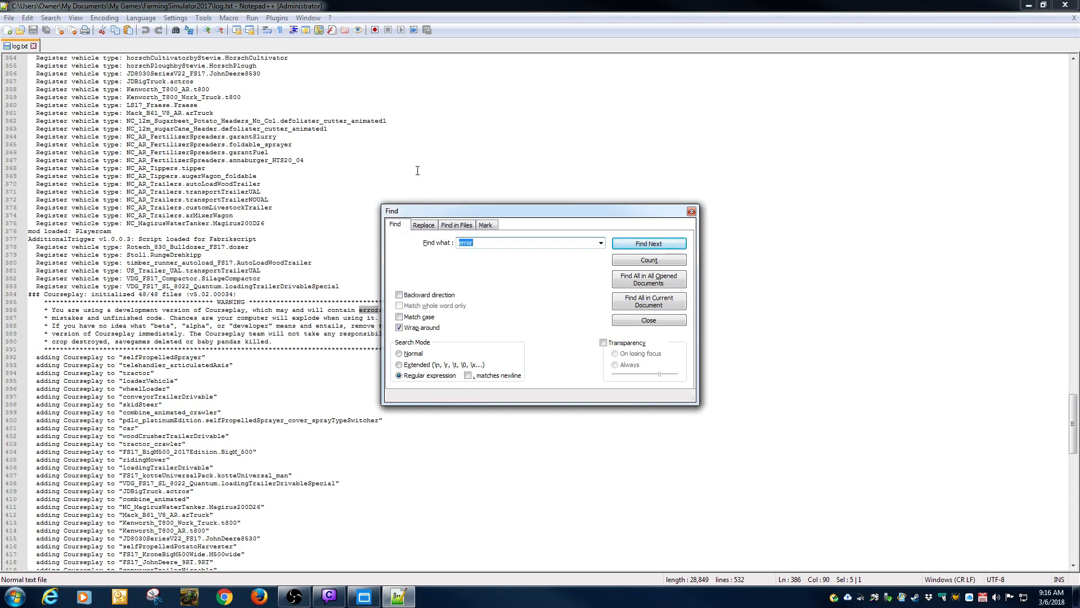
pyautogui.press('Return')
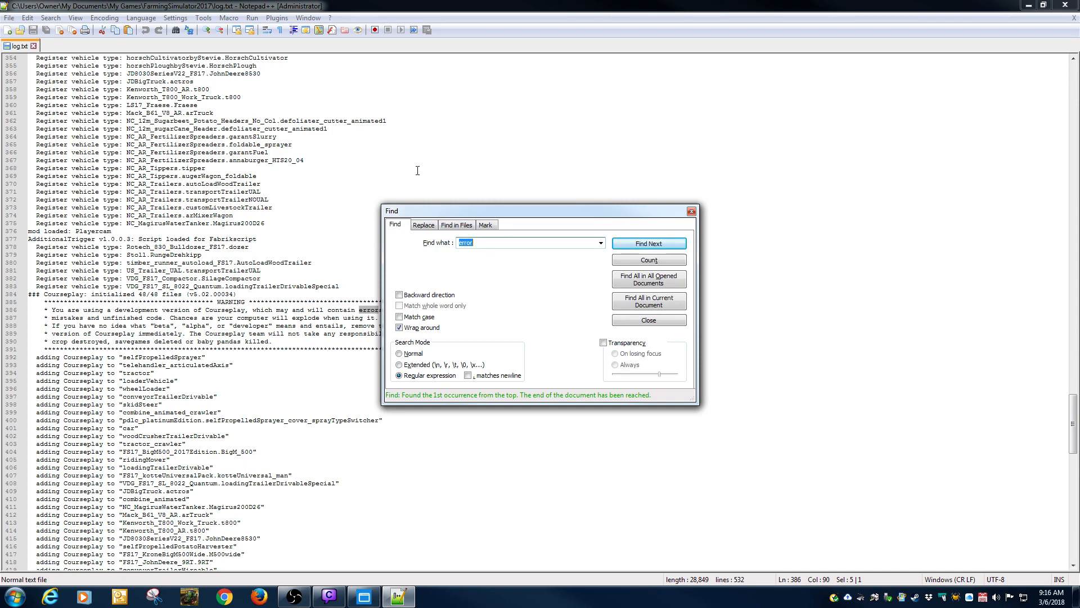
# Search the game log for every occurrence of "warning" and close the log.
pyautogui.write('warning')
pyautogui.press('Return')
pyautogui.press('Return')
pyautogui.press('Return')
pyautogui.press('Return')
pyautogui.press('Return')
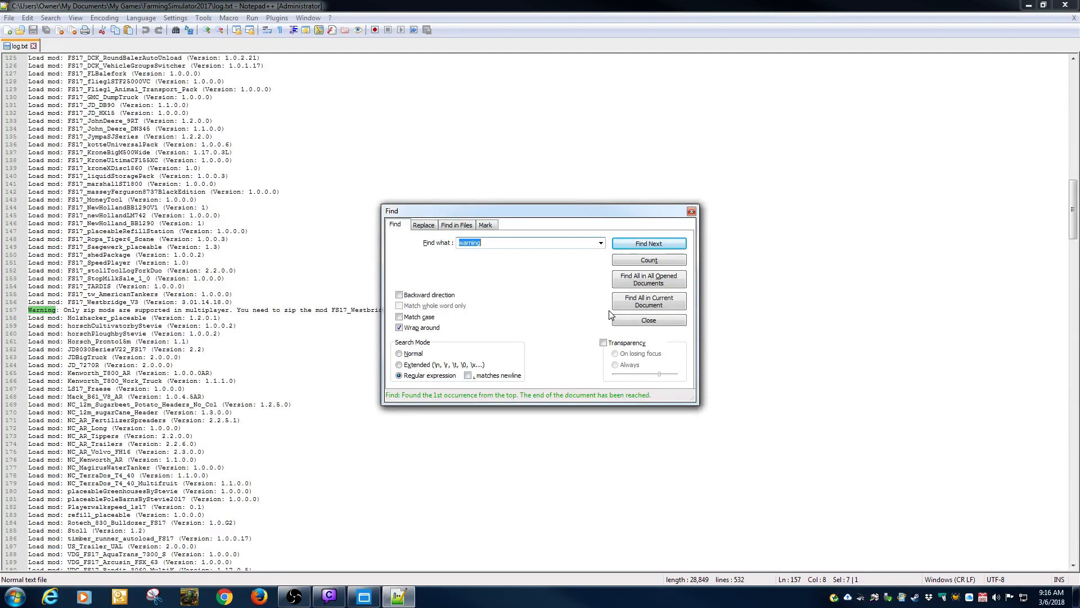
pyautogui.click(623, 320)
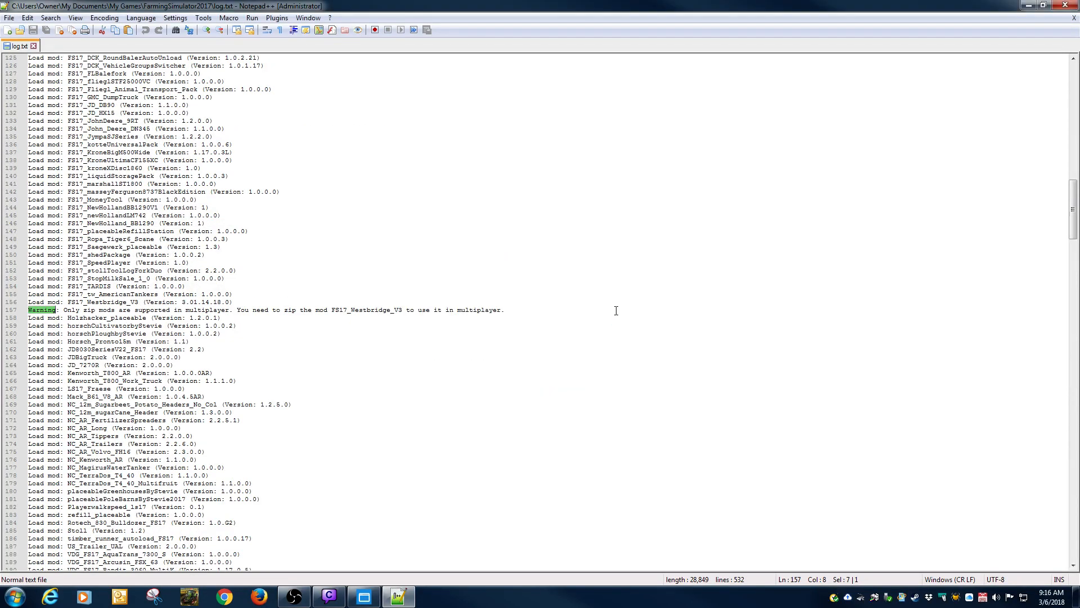
pyautogui.click(1074, 18)
pyautogui.click(1065, 5)
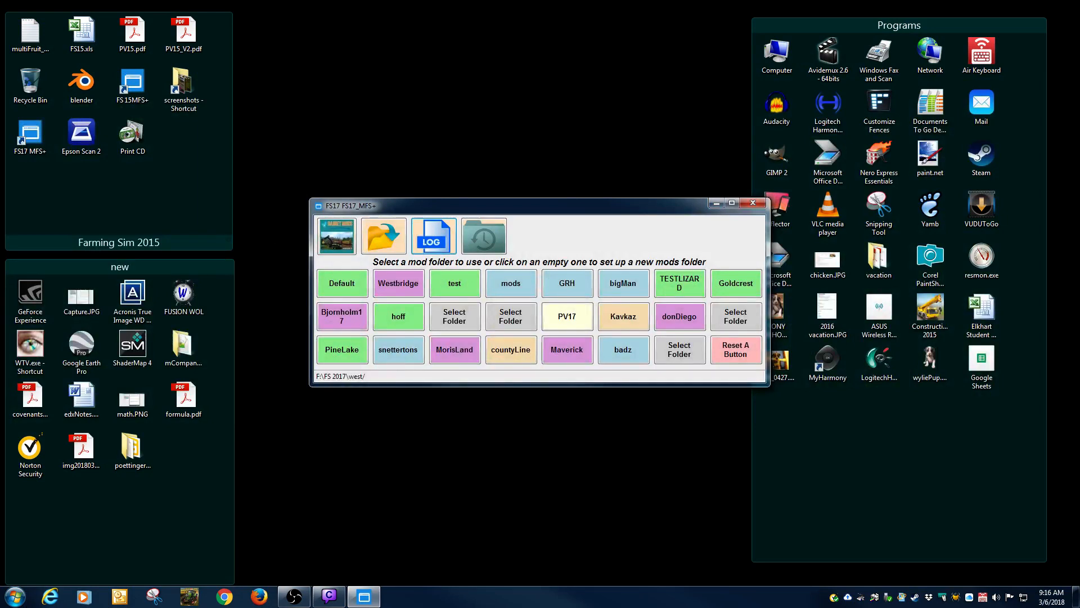
# Open the FS17_Westbridge_V3 folder inside the FS 2017 west mod folder.
pyautogui.click(384, 235)
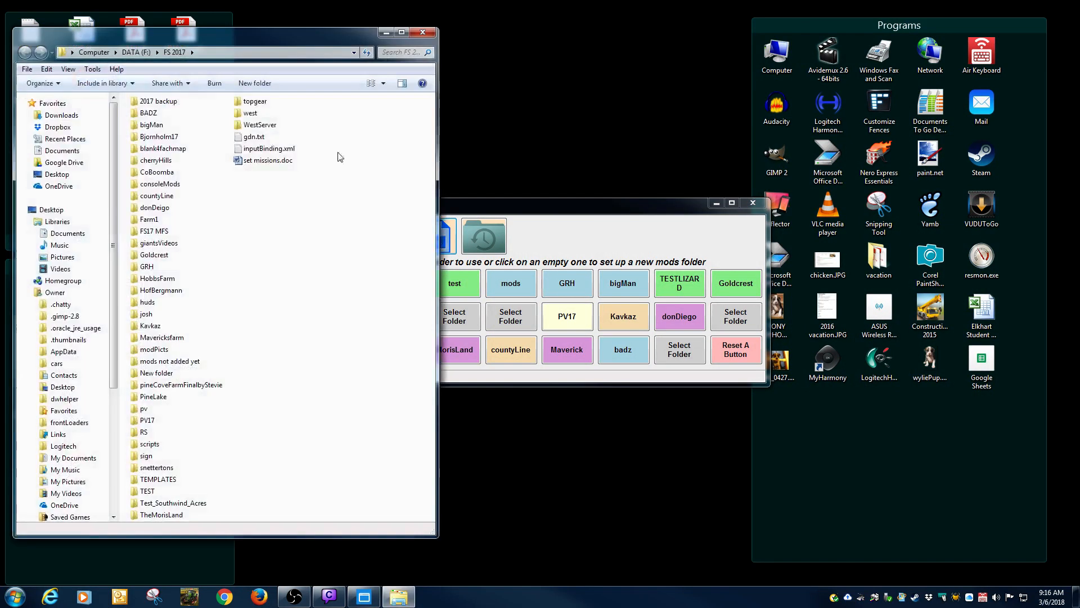
pyautogui.moveTo(256, 41); pyautogui.dragTo(435, 43)
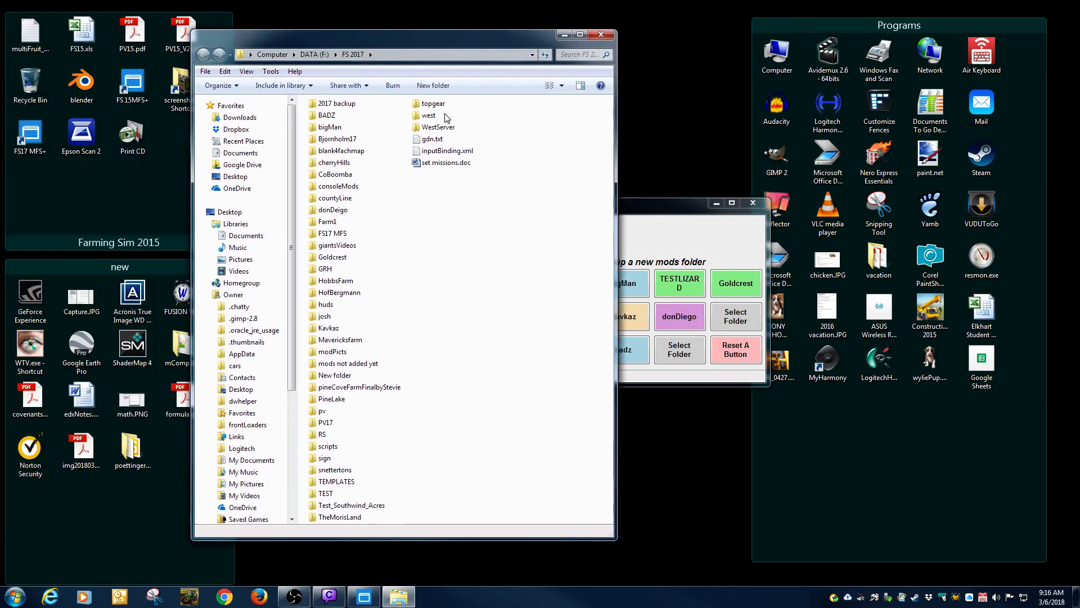
pyautogui.click(431, 116)
pyautogui.doubleClick(431, 117)
pyautogui.doubleClick(351, 116)
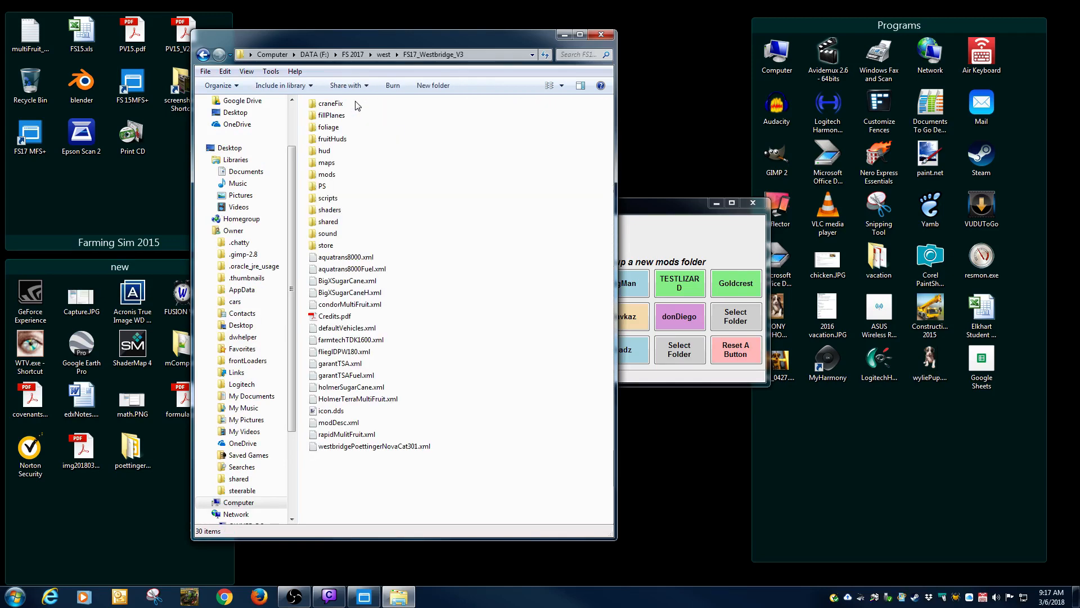
pyautogui.moveTo(399, 40); pyautogui.dragTo(493, 56)
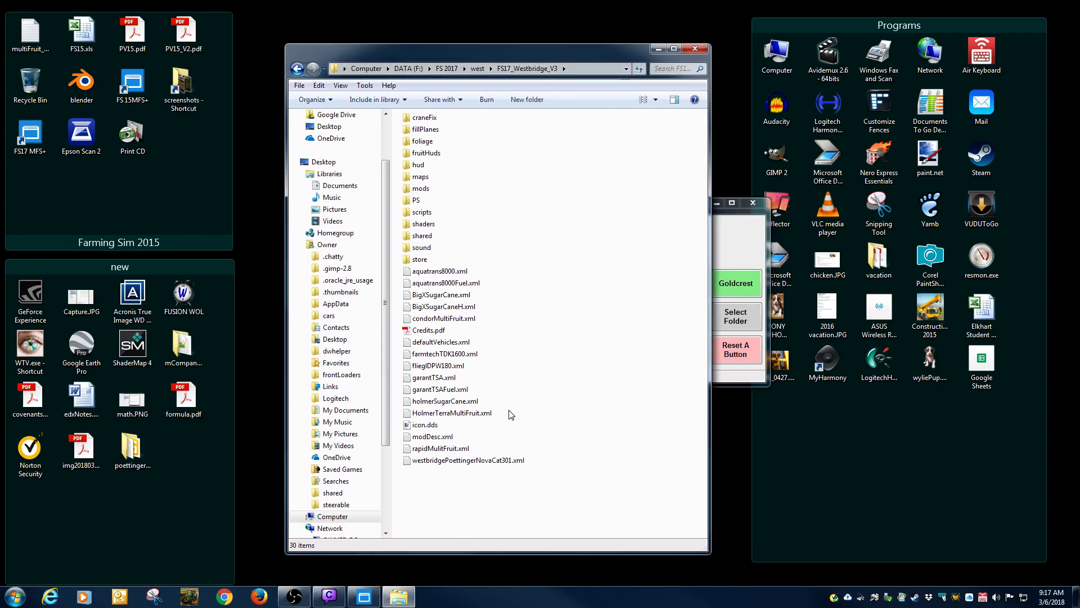
# Review the mower definition in westbridgePoettingerNovaCat301.xml and close the file.
pyautogui.click(473, 461)
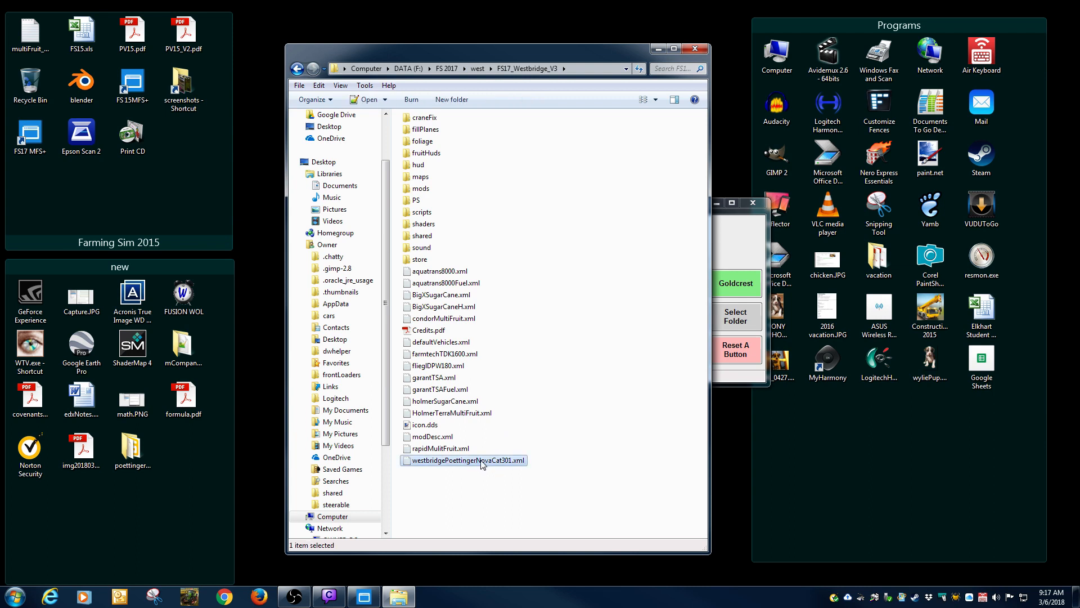
pyautogui.click(444, 438)
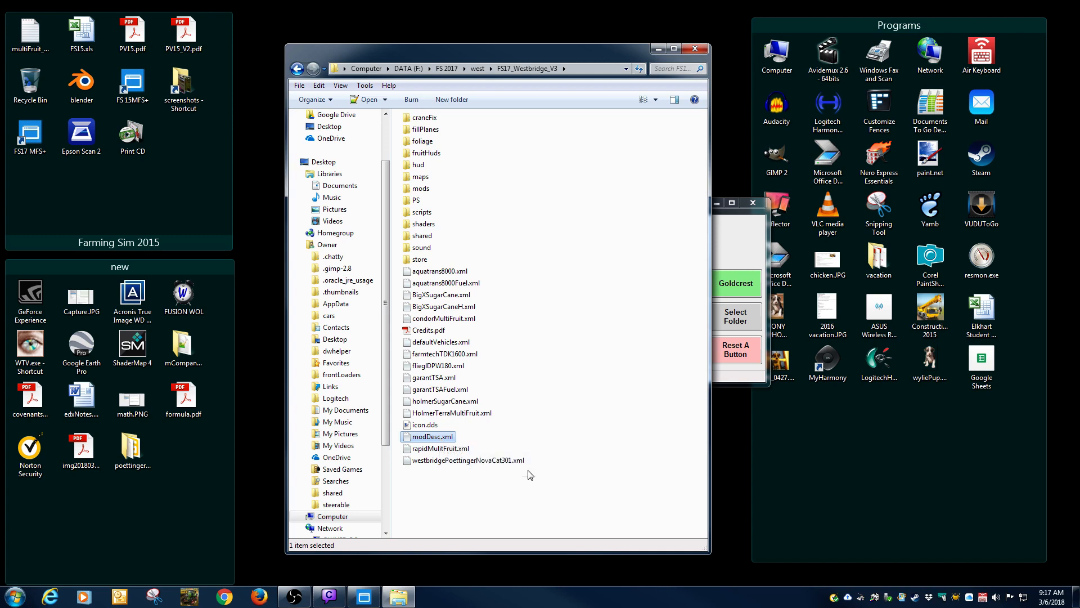
pyautogui.doubleClick(488, 460)
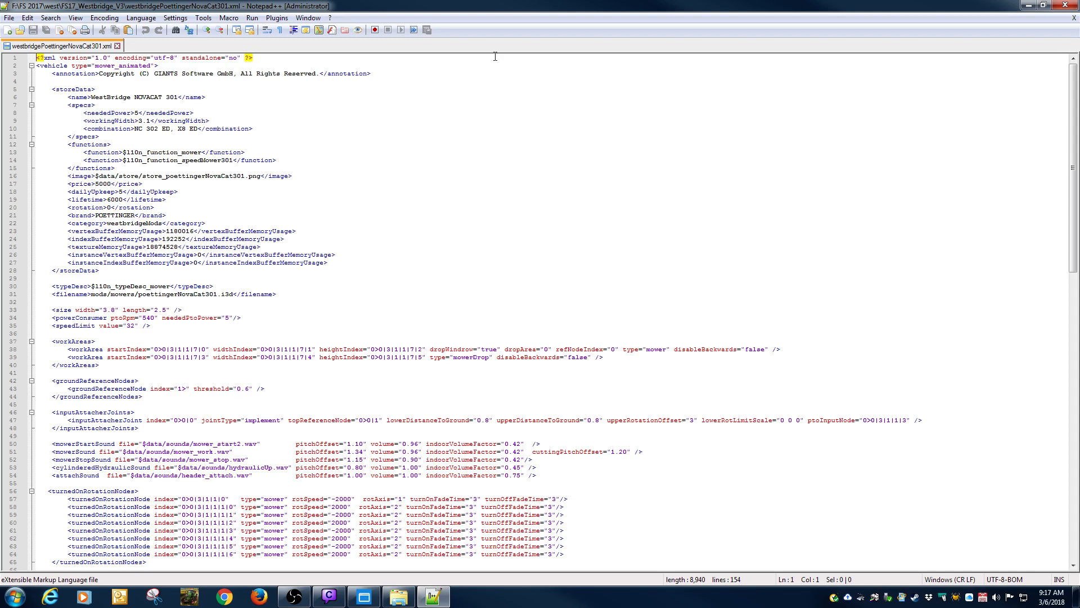
pyautogui.click(1074, 17)
pyautogui.click(1065, 6)
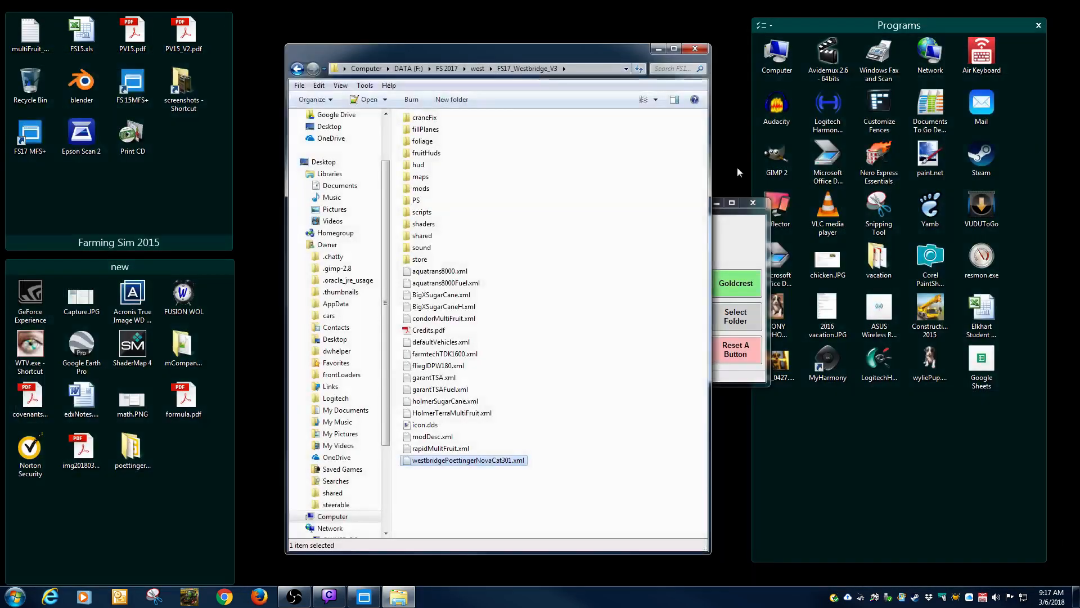
# Check the size of the mowers folder inside the map's mods folder.
pyautogui.doubleClick(421, 188)
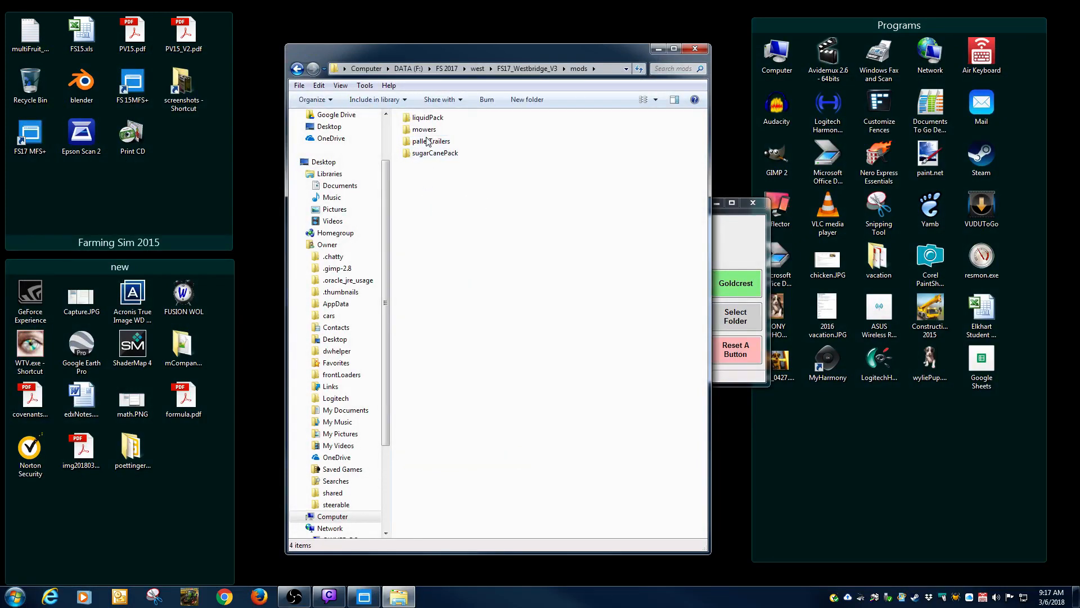
pyautogui.rightClick(423, 130)
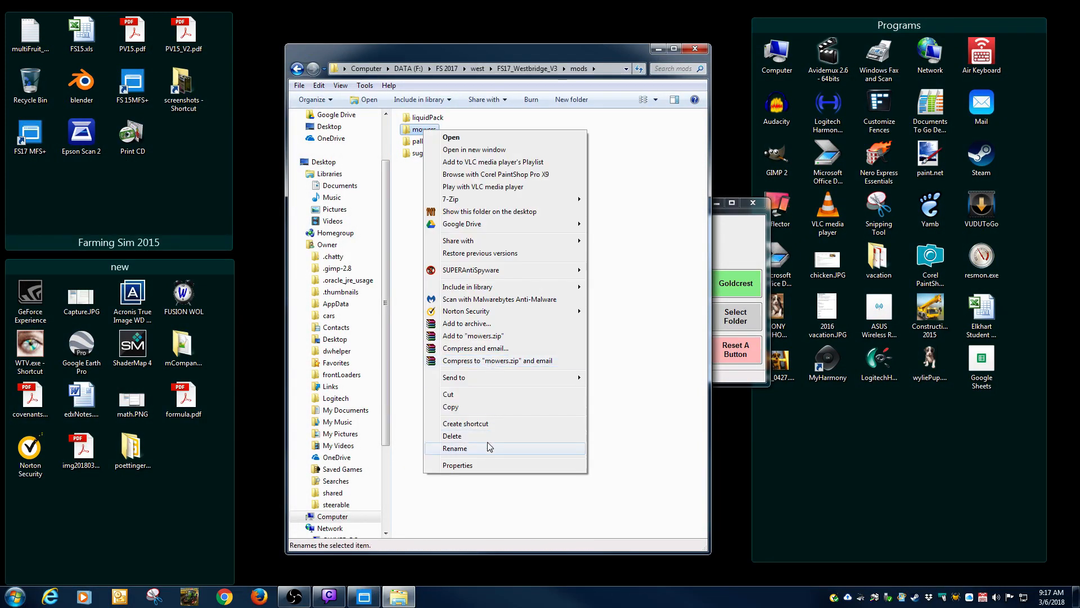
pyautogui.click(490, 465)
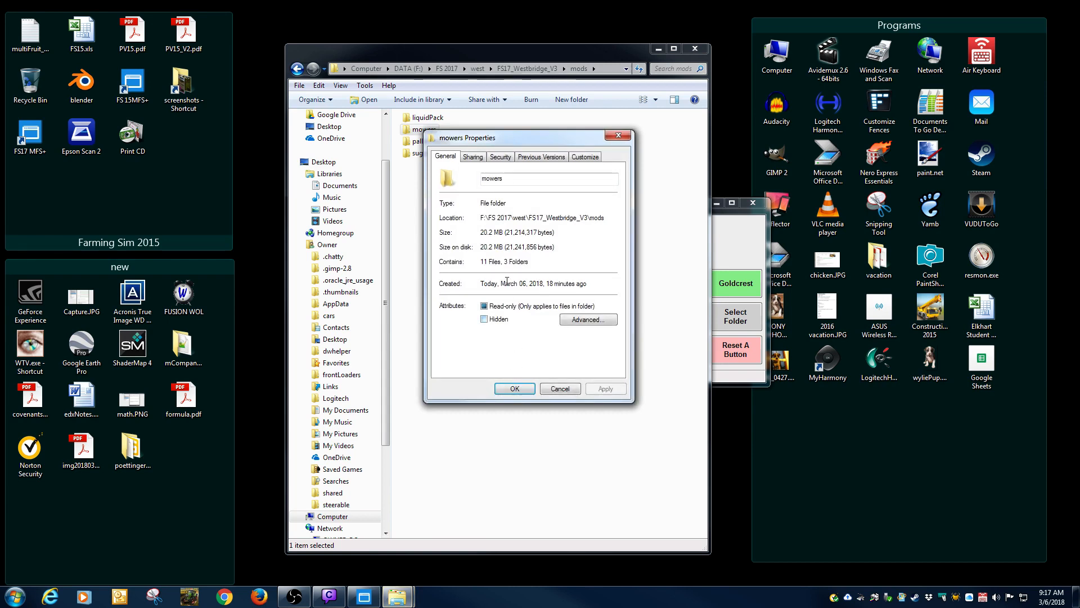
pyautogui.click(558, 388)
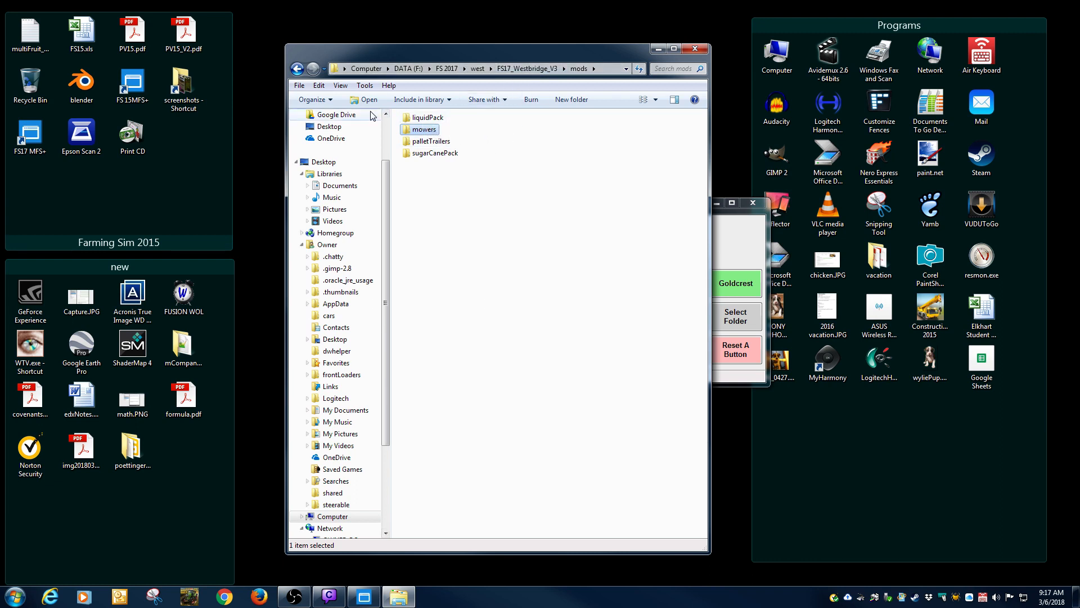
# Return to the FS17_Westbridge_V3 folder and check the file size of westbridgePoettingerNovaCat301.xml.
pyautogui.click(296, 69)
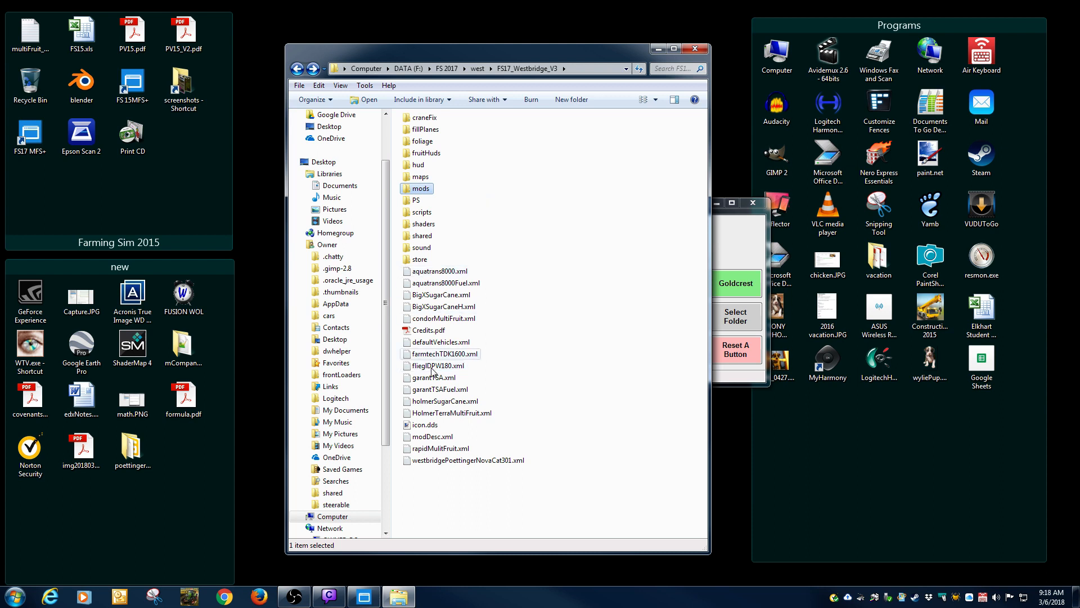
pyautogui.click(440, 461)
pyautogui.rightClick(440, 463)
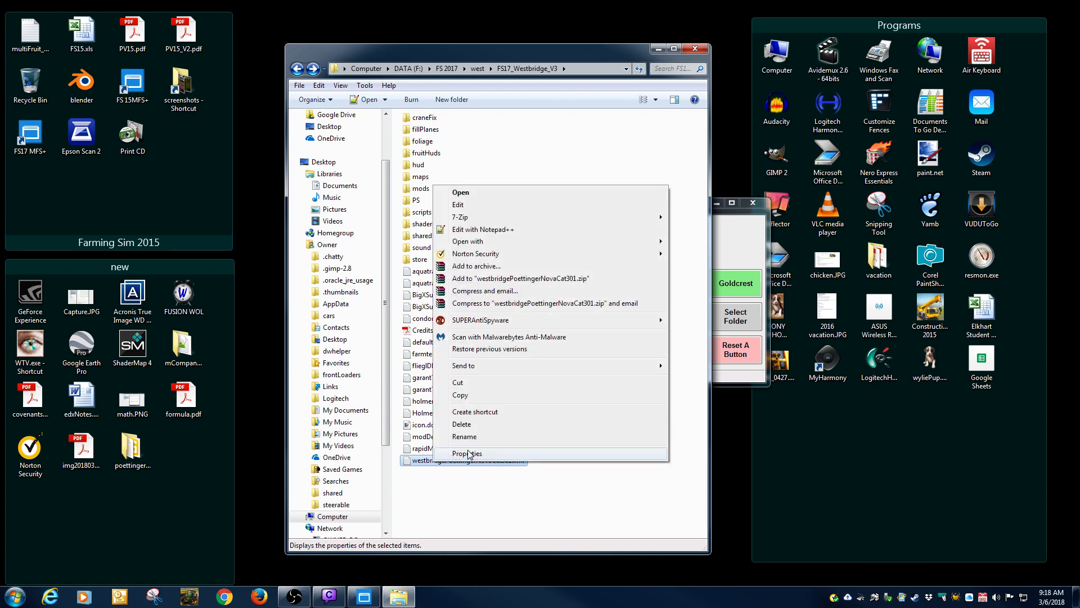
pyautogui.click(458, 513)
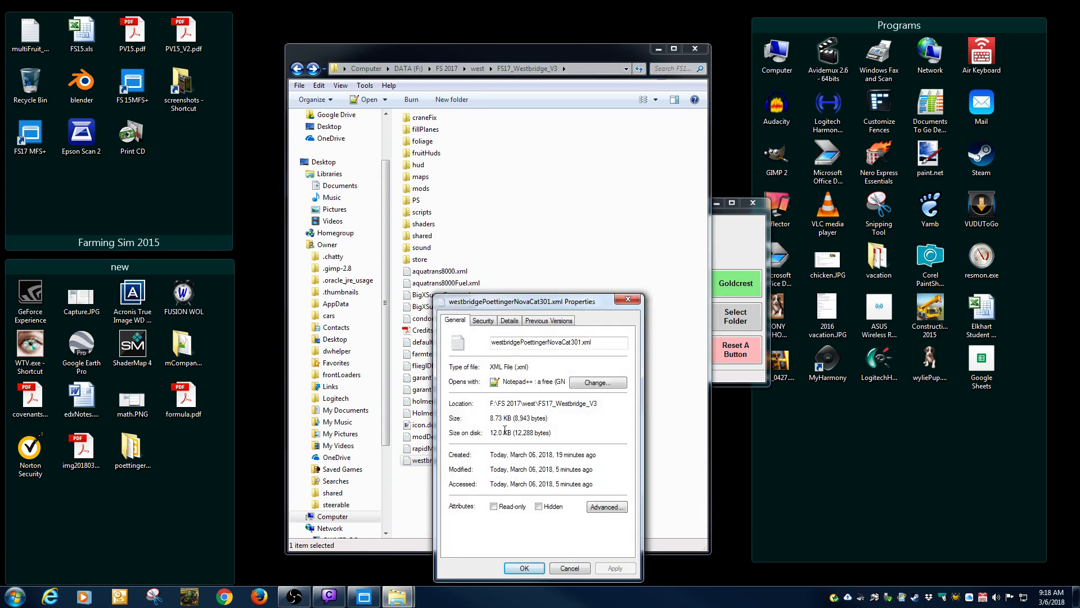
pyautogui.click(629, 300)
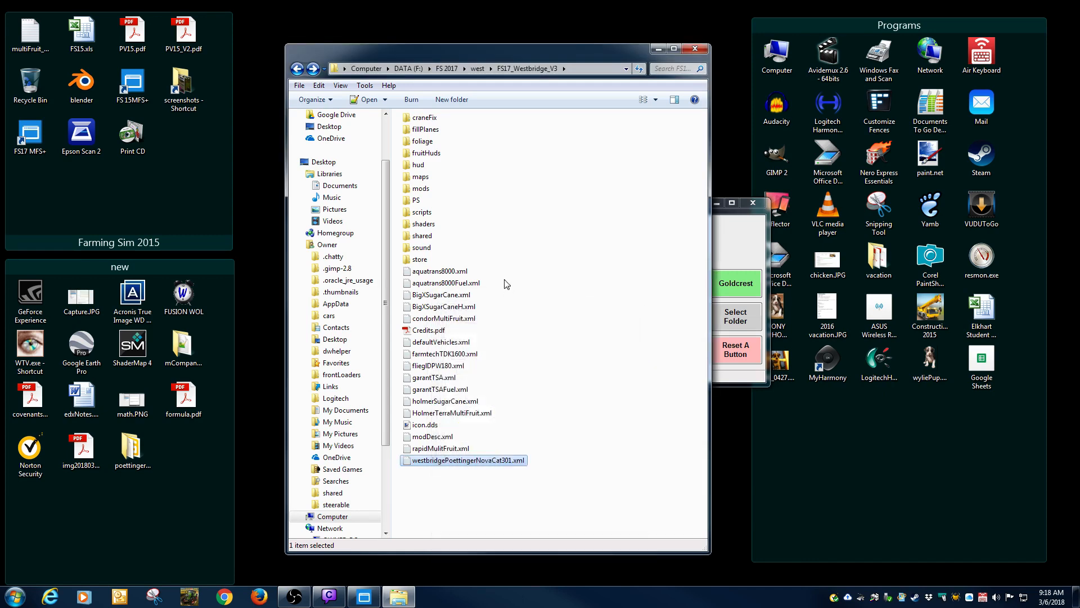
# Check the total size of the map's mods folder.
pyautogui.click(419, 188)
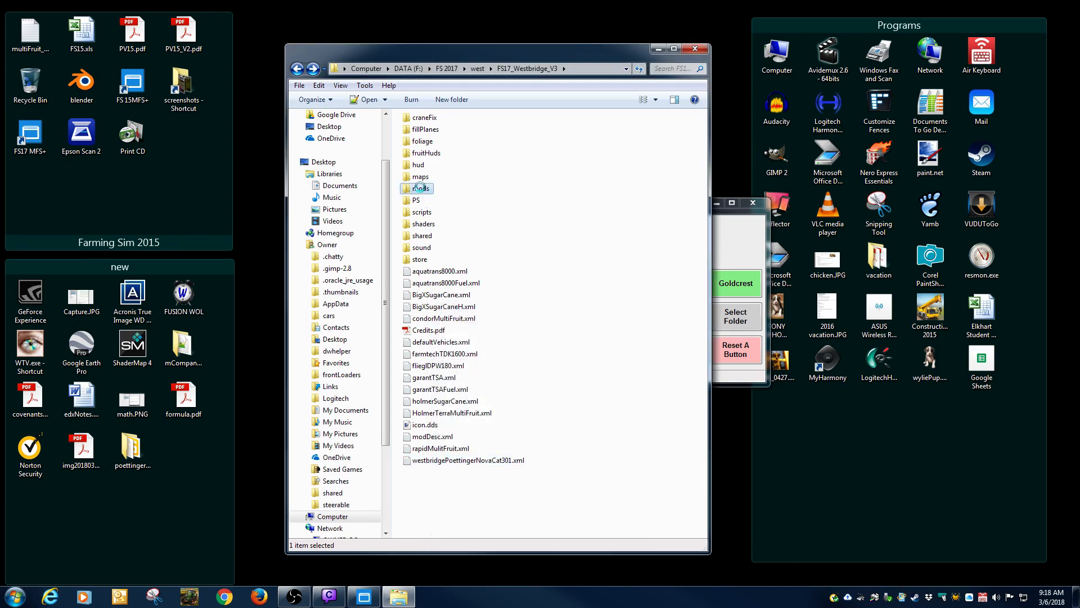
pyautogui.rightClick(420, 188)
pyautogui.click(448, 525)
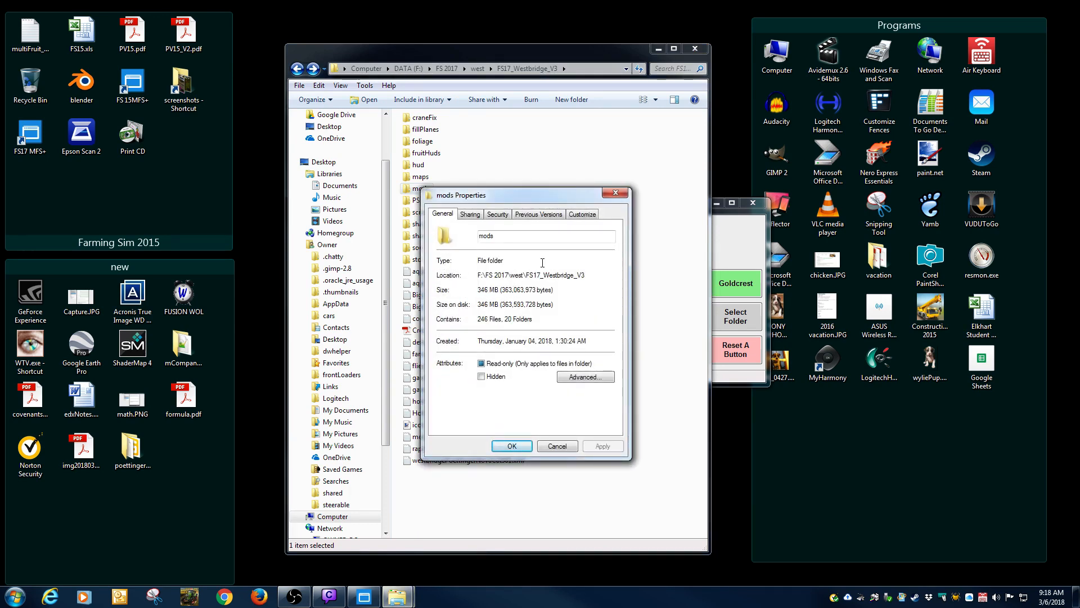
pyautogui.click(617, 193)
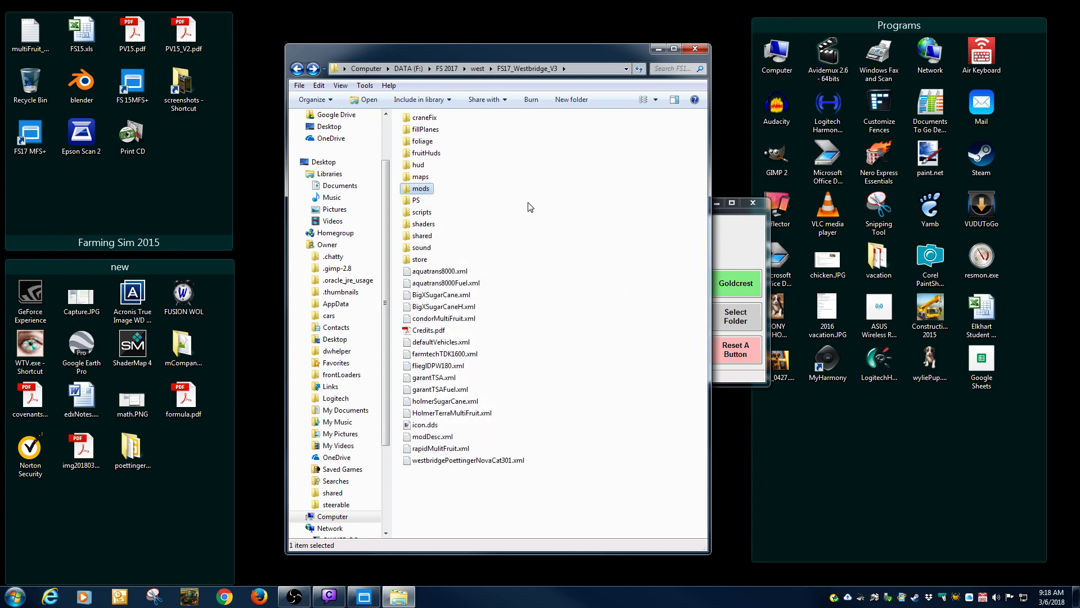
# Copy poettingerNovacatX8_diffuse.dds and poettingerNovacatX8_specular.dds from the mowers textures folder to the desktop.
pyautogui.doubleClick(421, 190)
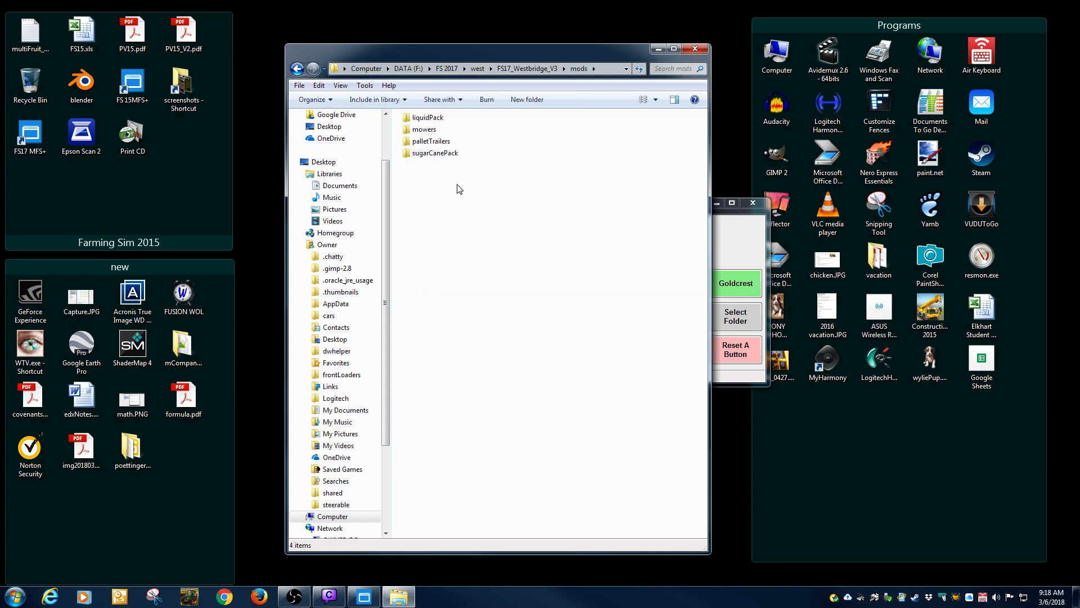
pyautogui.click(424, 130)
pyautogui.doubleClick(425, 131)
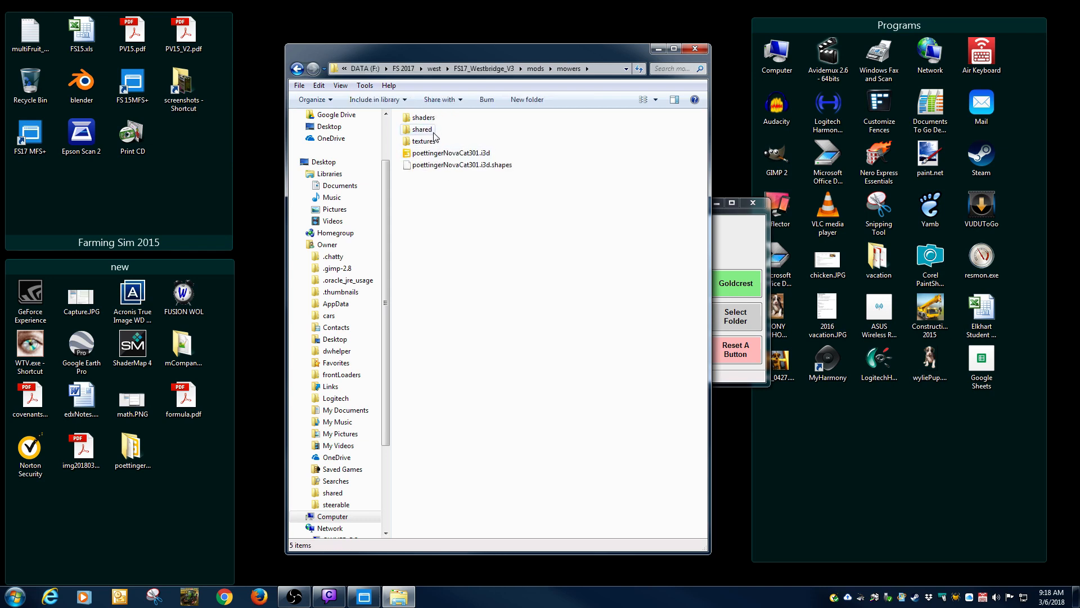
pyautogui.doubleClick(426, 141)
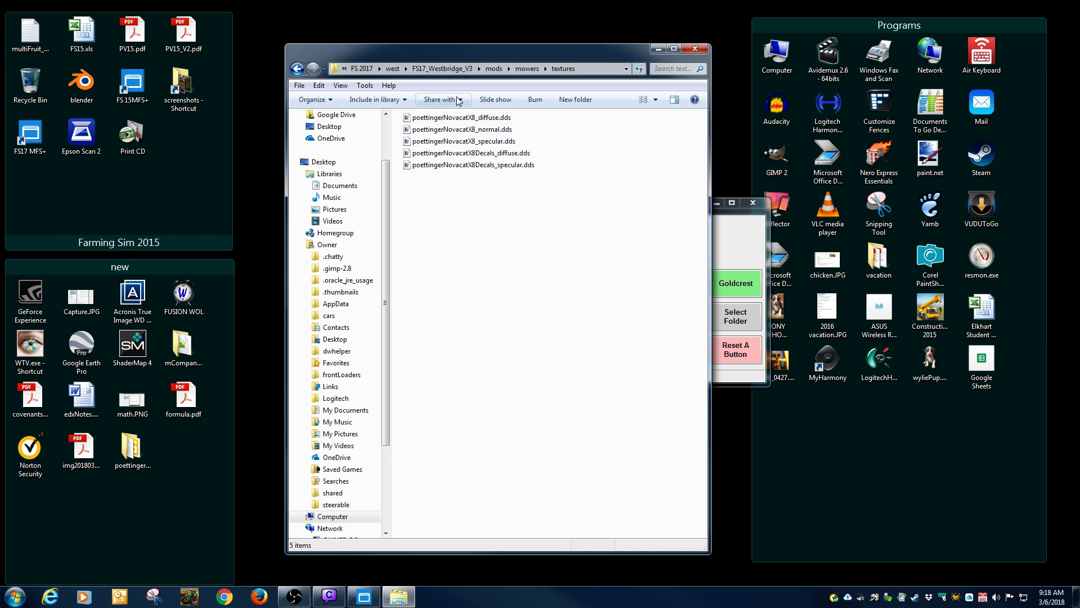
pyautogui.click(460, 119)
pyautogui.keyDown('ctrl'); pyautogui.click(467, 144); pyautogui.keyUp('ctrl')
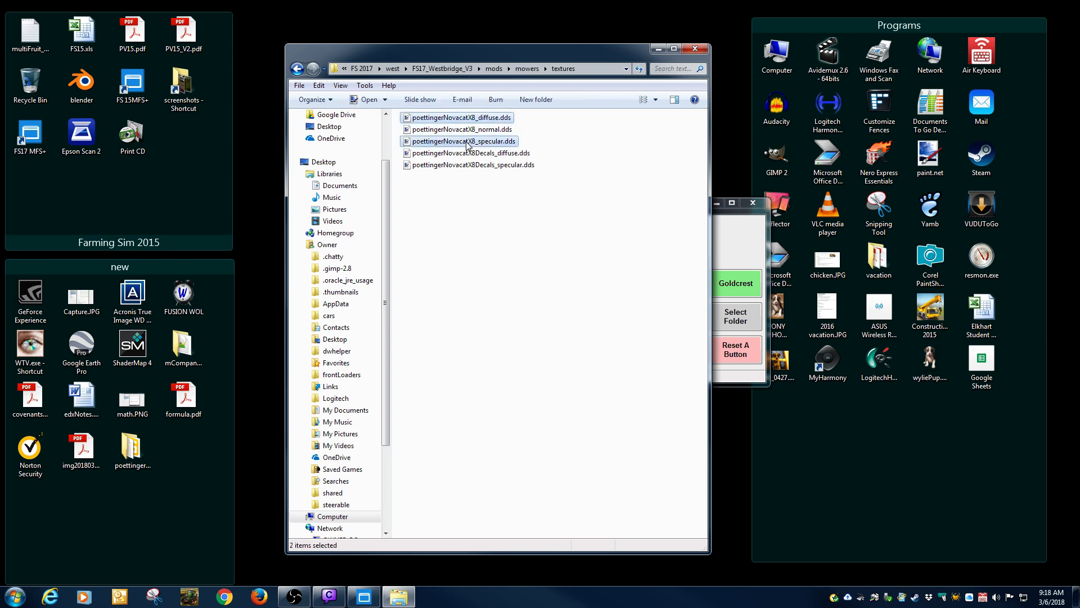
pyautogui.moveTo(467, 121); pyautogui.dragTo(123, 527)
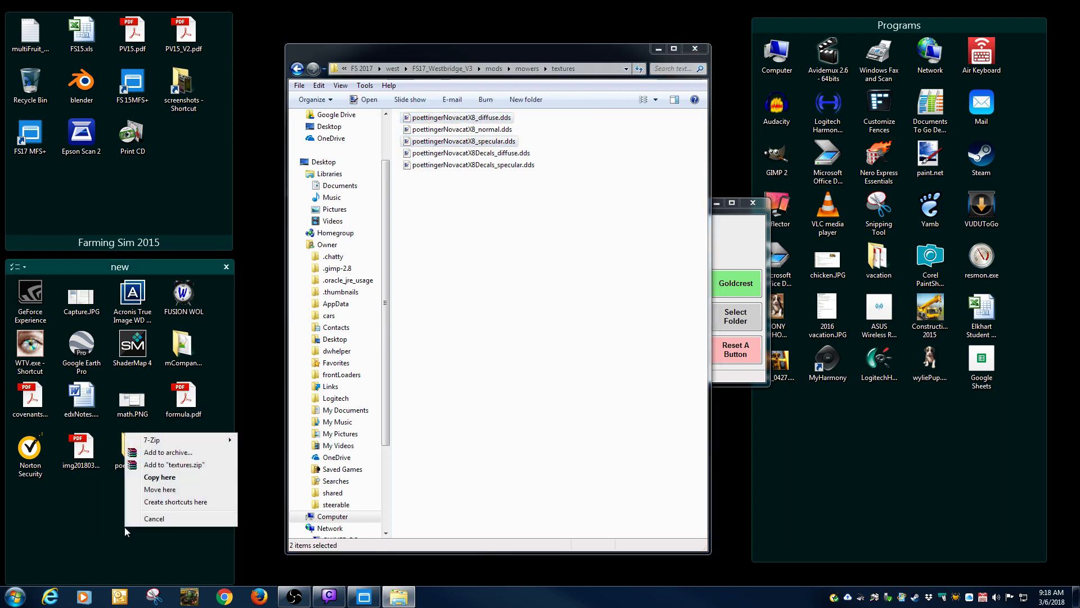
pyautogui.click(163, 478)
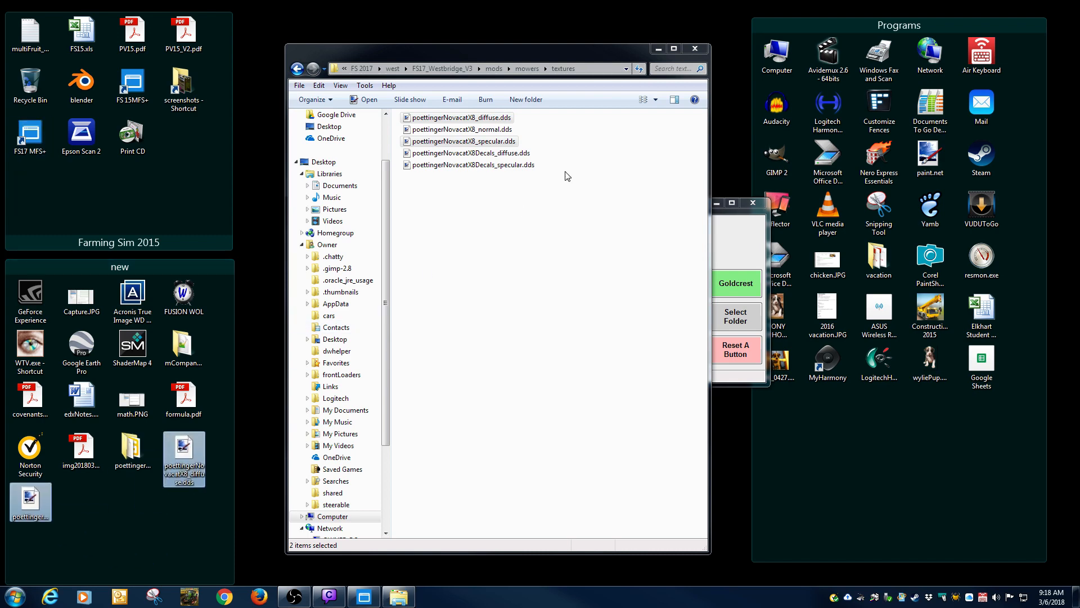
# Clear the folder window from the desktop and open the copied diffuse and specular mower textures in Corel PaintShop Pro.
pyautogui.moveTo(632, 55); pyautogui.dragTo(1079, 137)
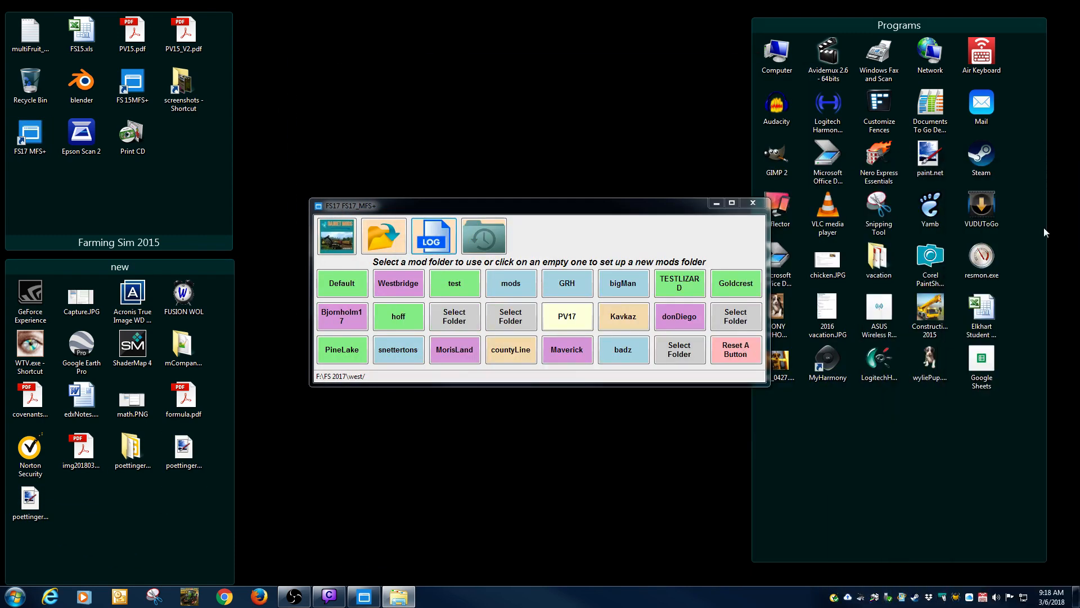
pyautogui.click(184, 453)
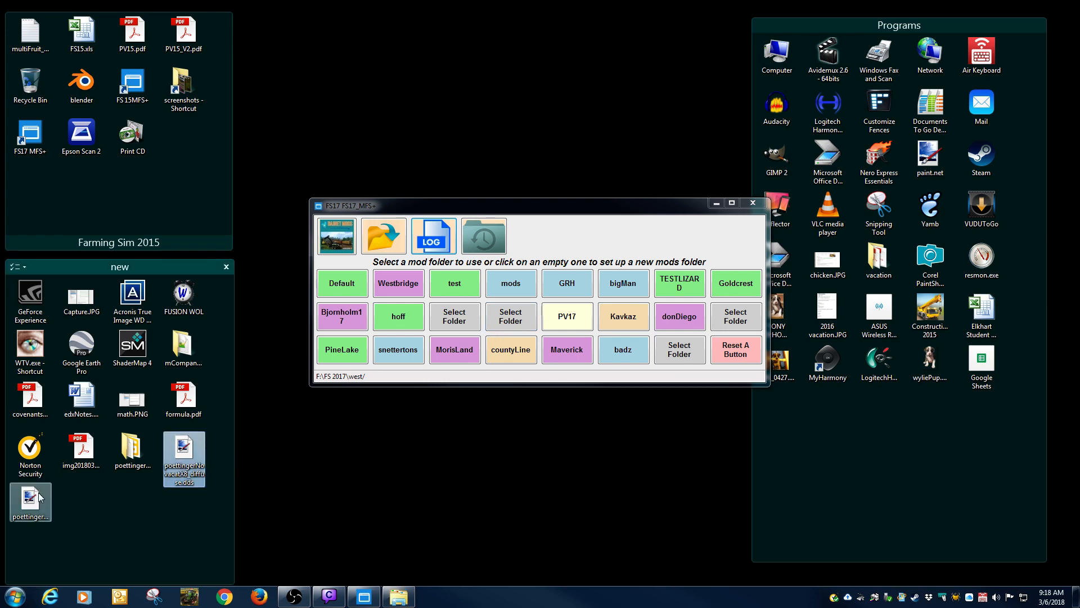
pyautogui.keyDown('ctrl'); pyautogui.click(35, 496); pyautogui.keyUp('ctrl')
pyautogui.moveTo(176, 457)
pyautogui.mouseDown()
pyautogui.moveTo(378, 478)
pyautogui.moveTo(835, 358)
pyautogui.moveTo(933, 270)
pyautogui.mouseUp()
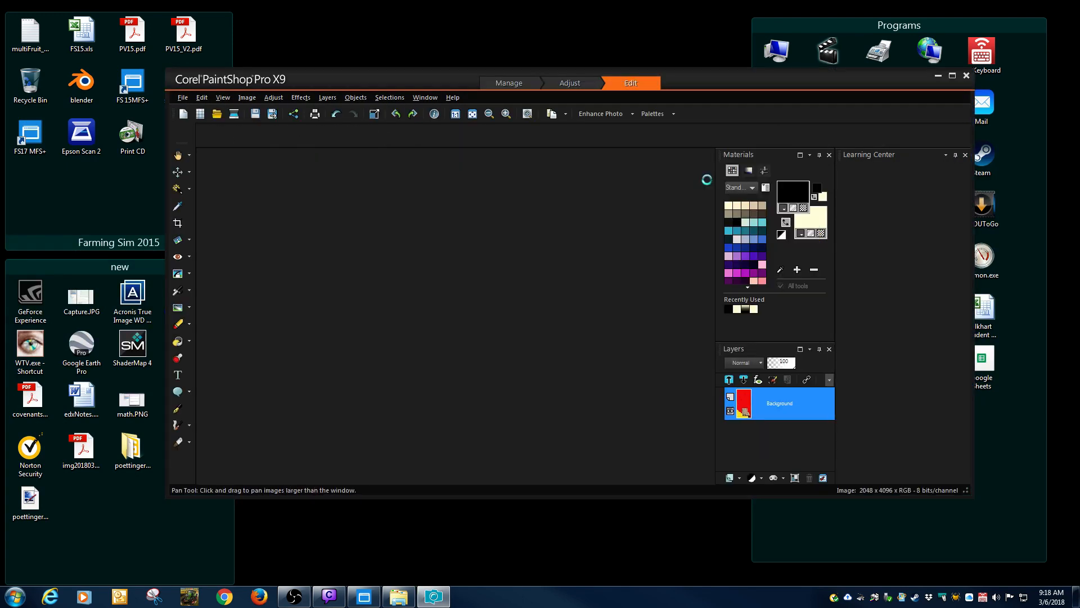
# Maximize the PaintShop Pro window and move the specular texture away from the diffuse texture so both are fully visible.
pyautogui.click(952, 76)
pyautogui.moveTo(107, 100); pyautogui.dragTo(324, 121)
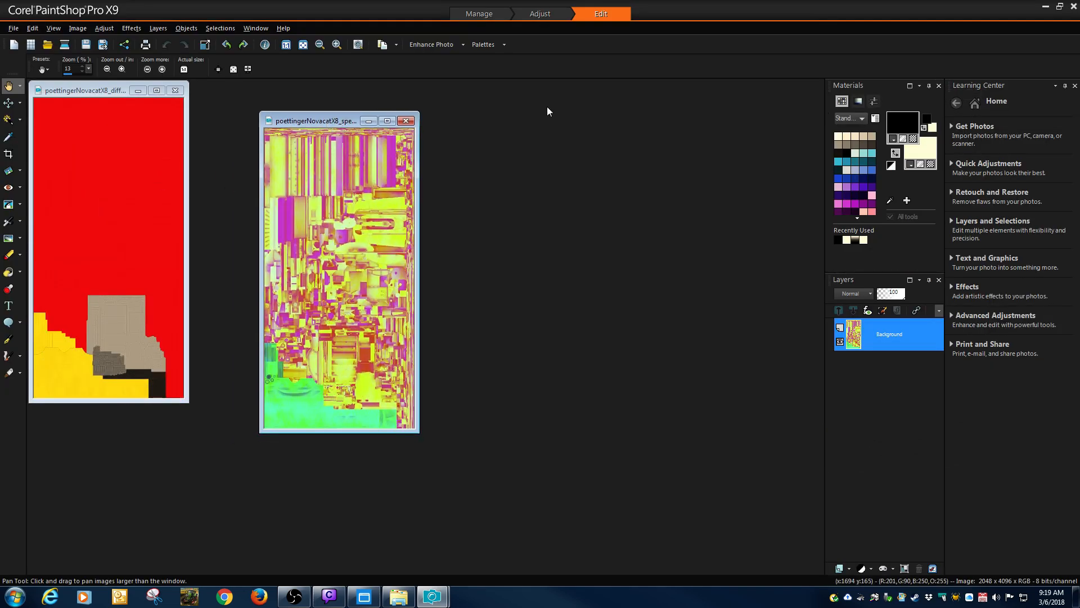
# Switch to paint.net with the desktop copy of the diffuse texture, check its pixel dimensions in Resize without changing them, and close the program.
pyautogui.click(1045, 6)
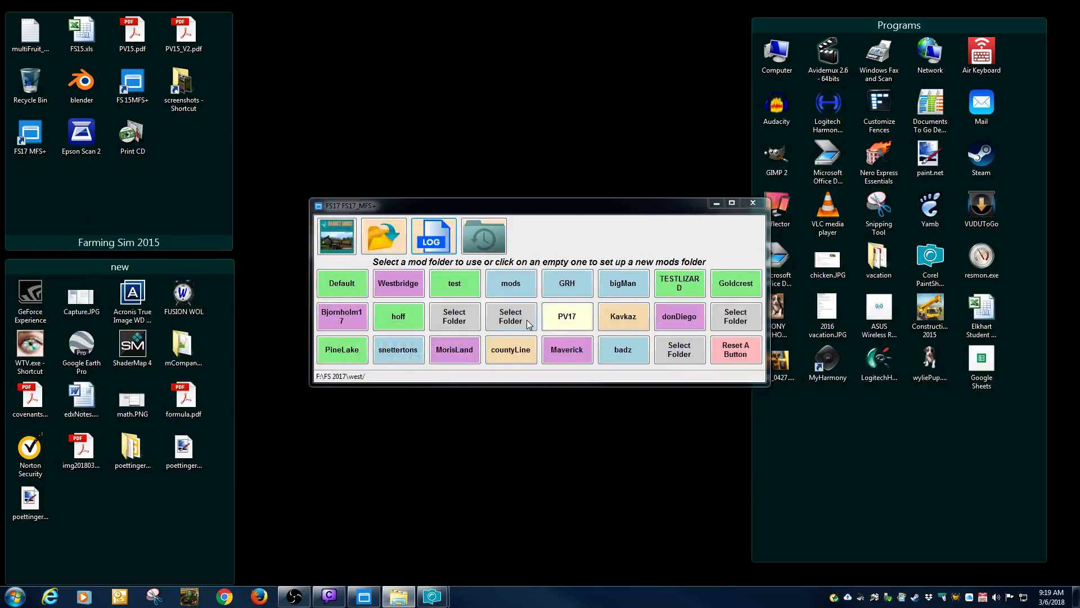
pyautogui.doubleClick(180, 469)
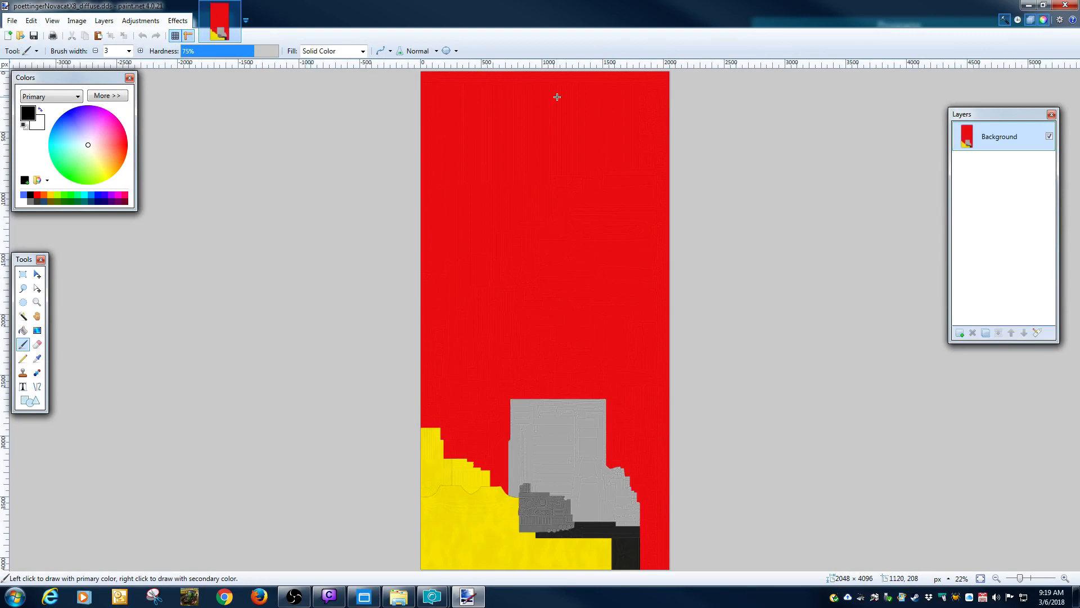
pyautogui.click(82, 21)
pyautogui.click(89, 49)
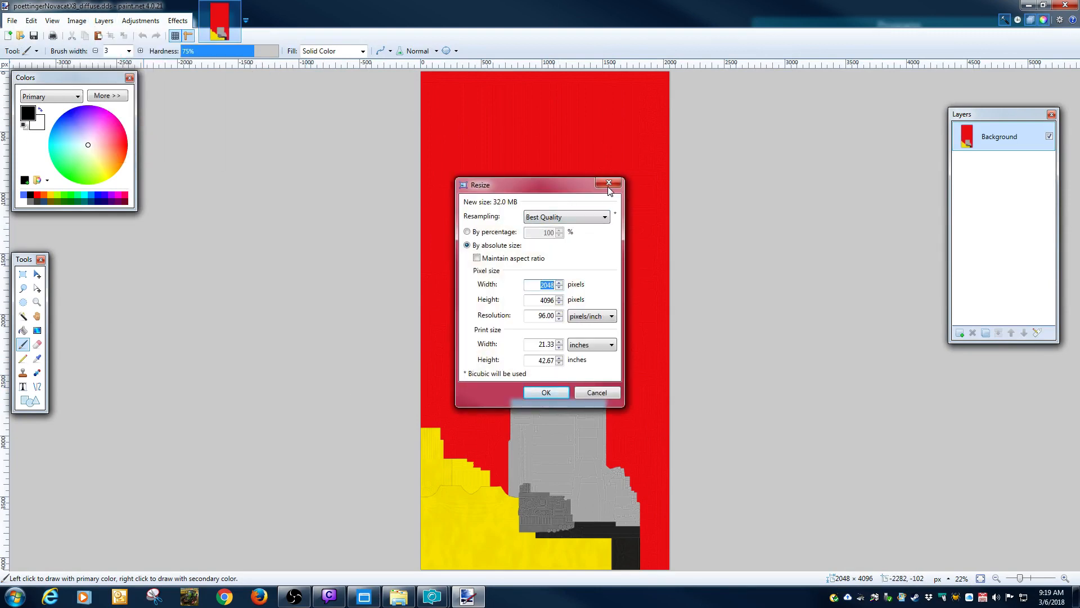
pyautogui.click(608, 185)
pyautogui.click(1069, 5)
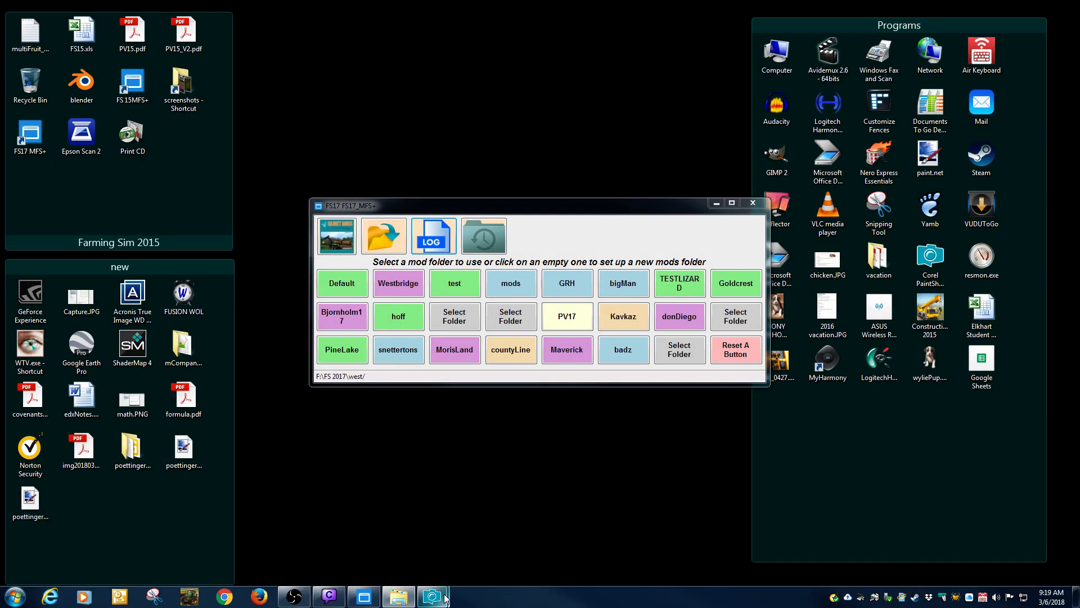
# Switch back to PaintShop Pro and move the diffuse texture to the other side of the specular texture.
pyautogui.moveTo(432, 596)
pyautogui.click(445, 493)
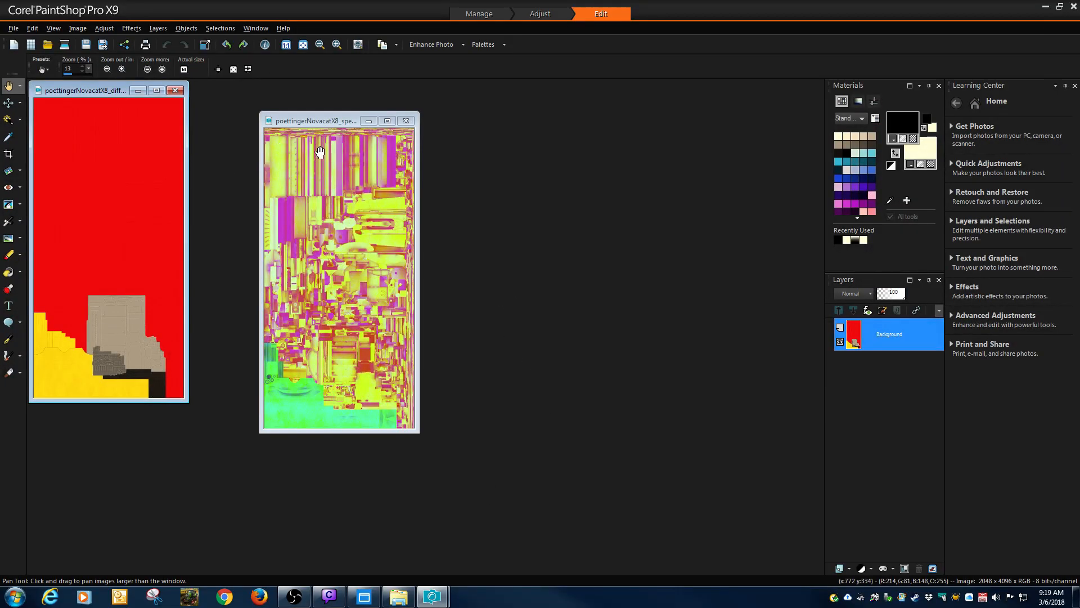
pyautogui.moveTo(108, 92); pyautogui.dragTo(545, 109)
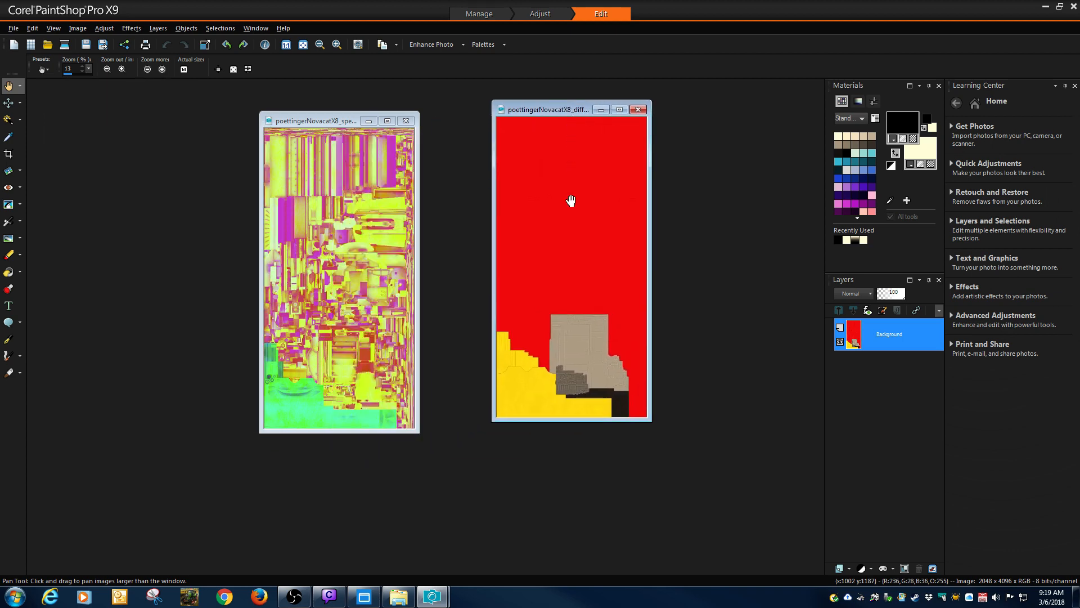
# Select the red area of the diffuse texture with the Magic Wand and apply Hue/Saturation/Lightness with saturation -100 and lightness 100.
pyautogui.click(9, 119)
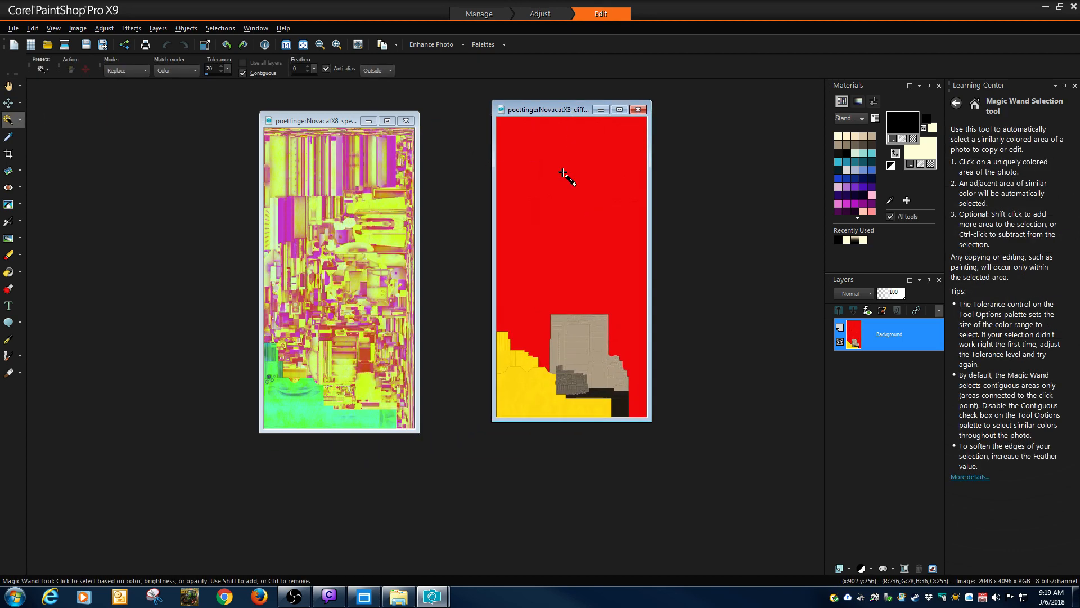
pyautogui.click(563, 172)
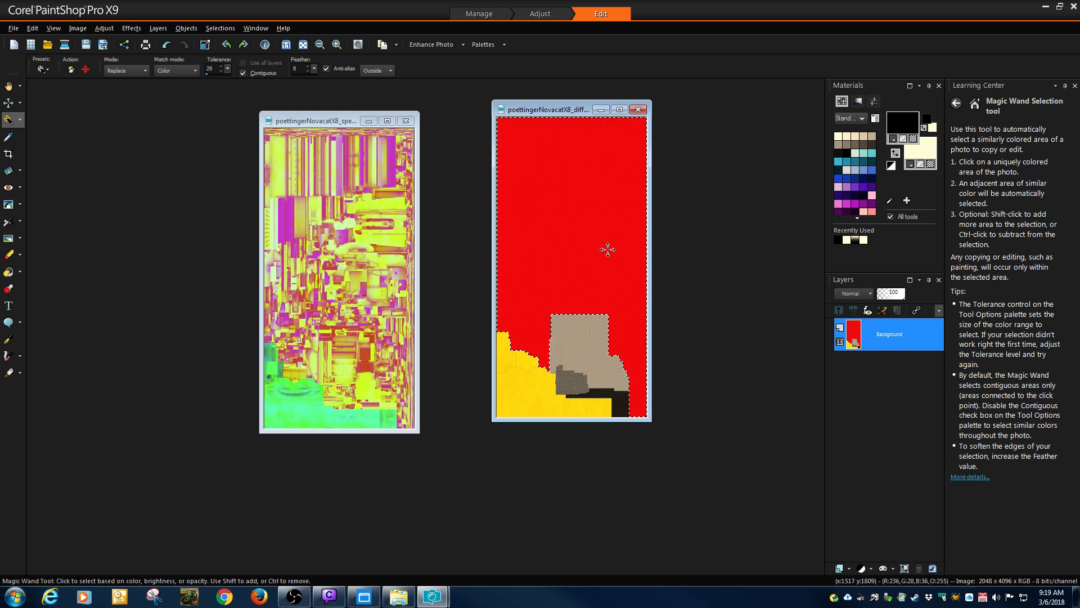
pyautogui.click(109, 31)
pyautogui.moveTo(225, 159)
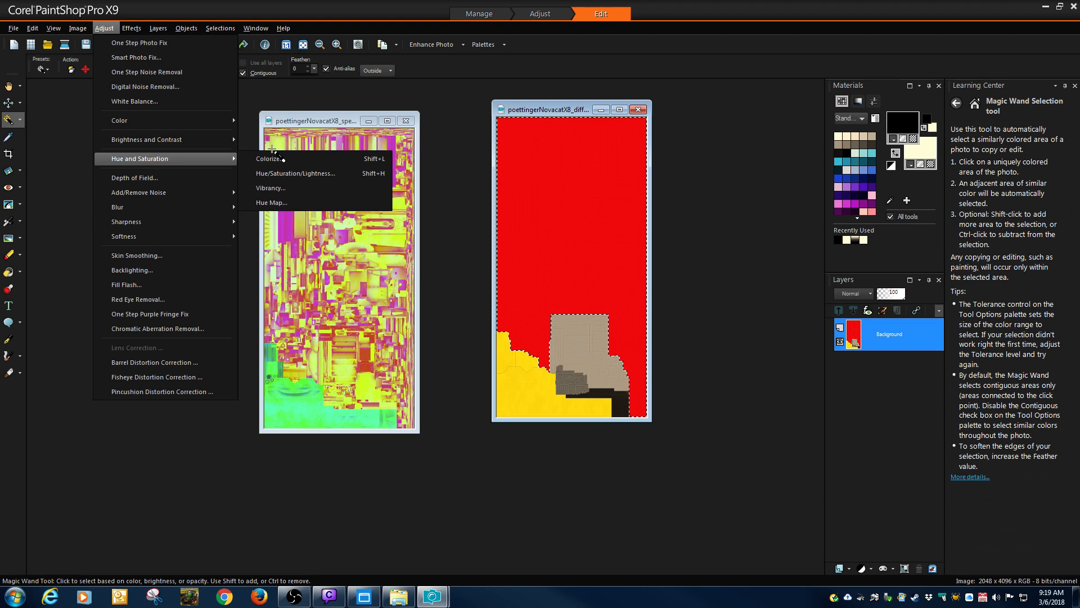
pyautogui.click(291, 173)
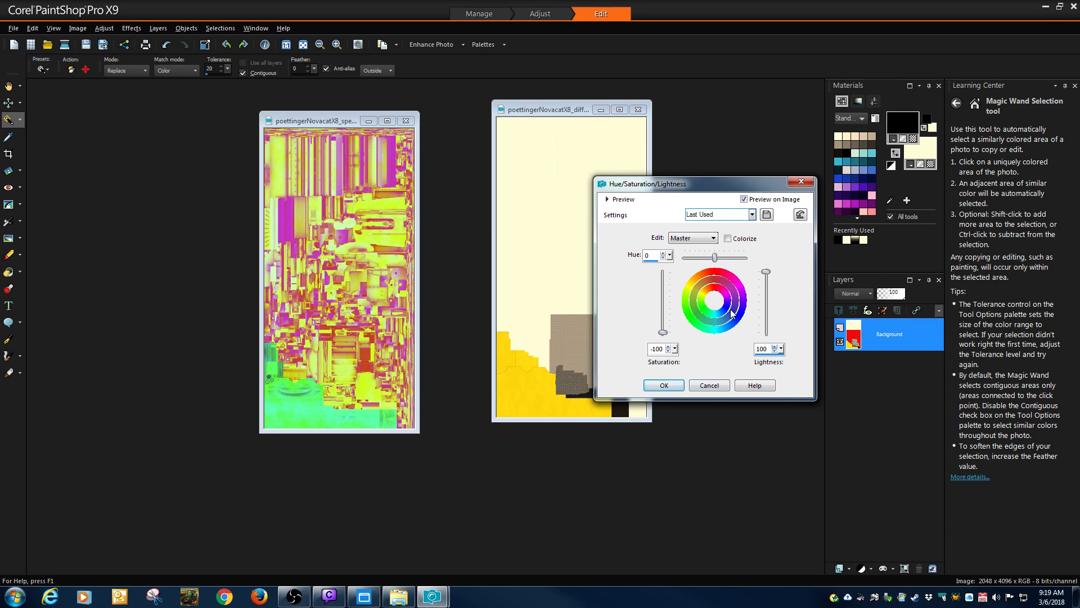
pyautogui.click(664, 385)
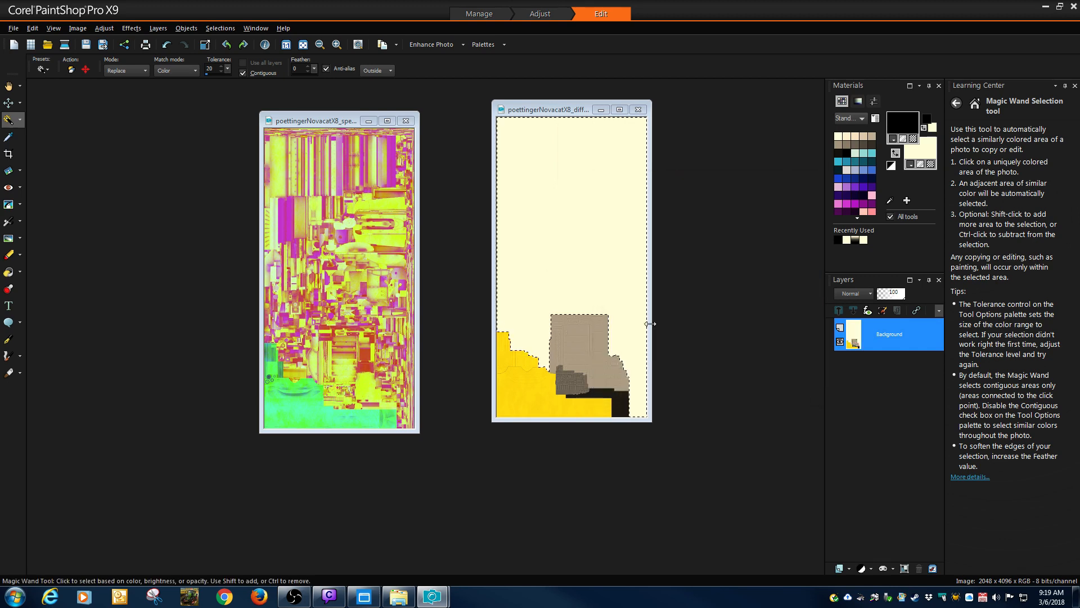
# Save the recoloured texture over poettingerNovacatX8_diffuse.dds on the desktop as DXT1 RGB without alpha, generating MIP maps.
pyautogui.click(13, 28)
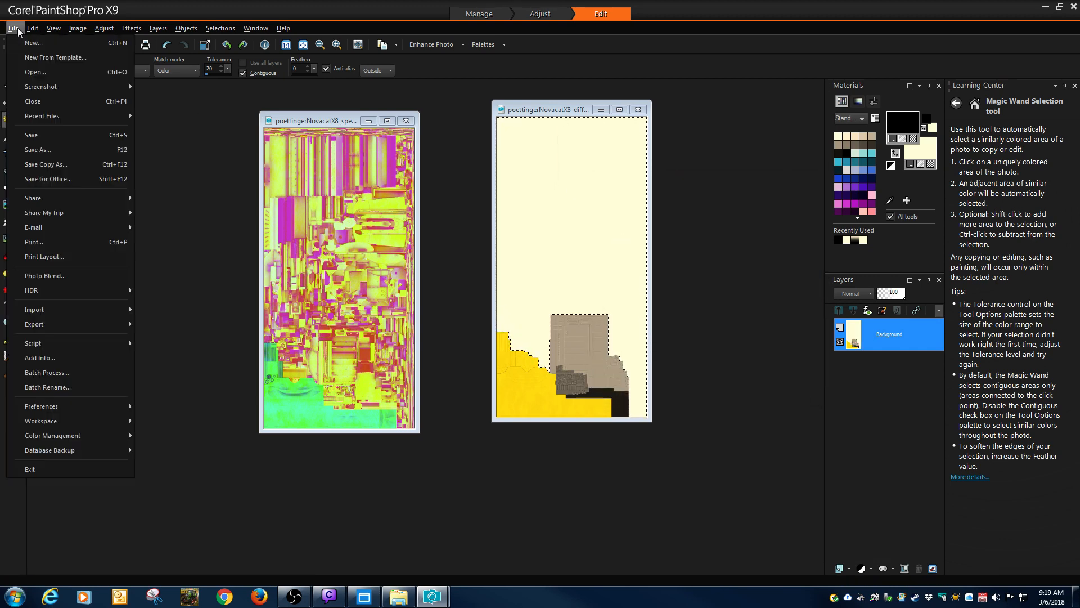
pyautogui.click(37, 150)
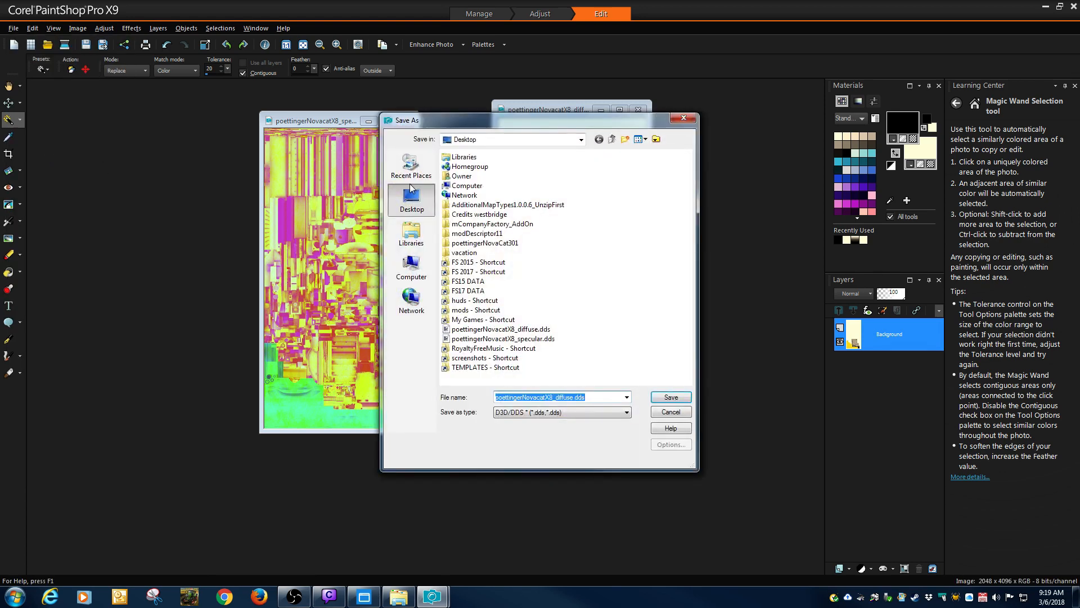
pyautogui.click(671, 397)
pyautogui.click(574, 323)
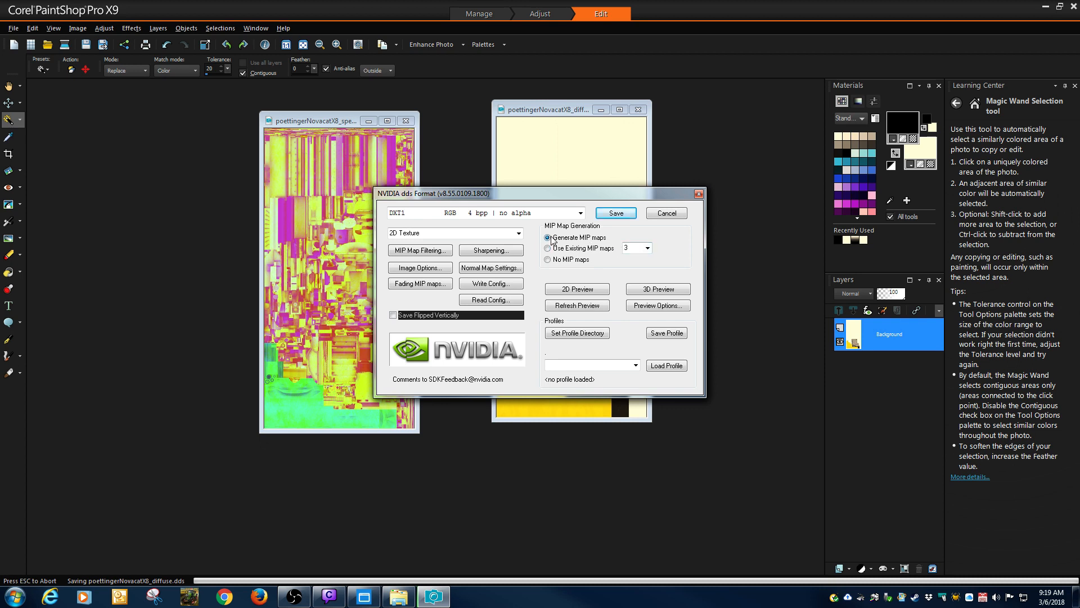
pyautogui.click(616, 213)
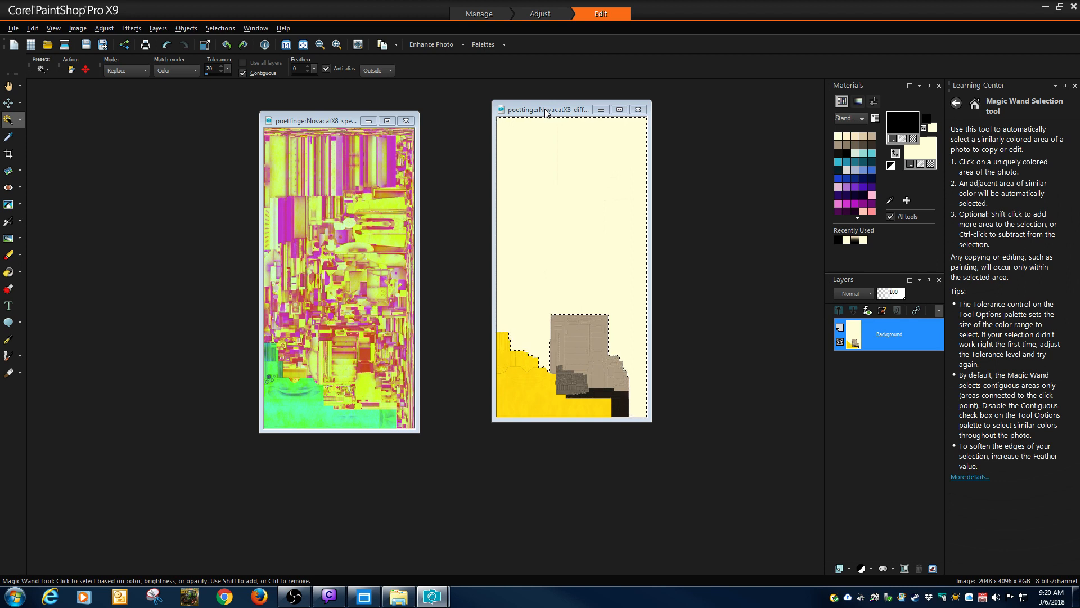
pyautogui.click(219, 30)
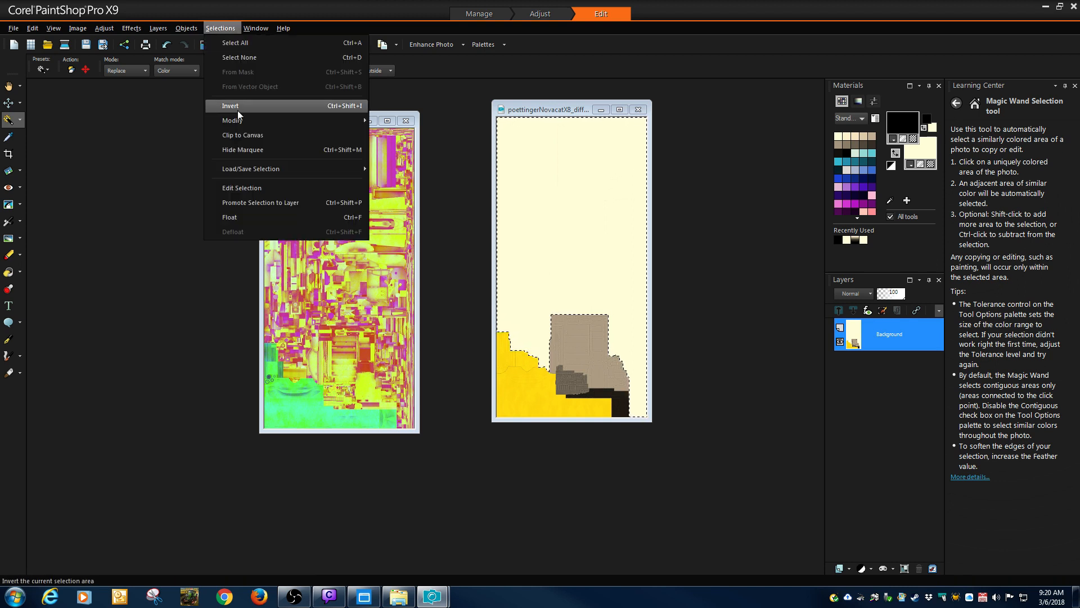
pyautogui.moveTo(304, 168)
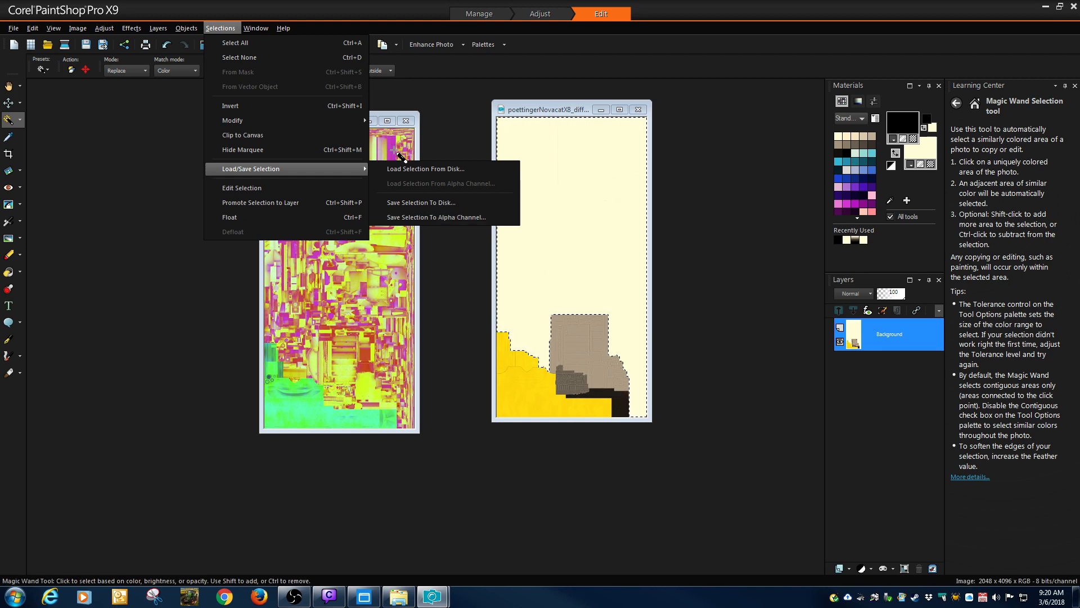
pyautogui.click(396, 152)
pyautogui.click(335, 124)
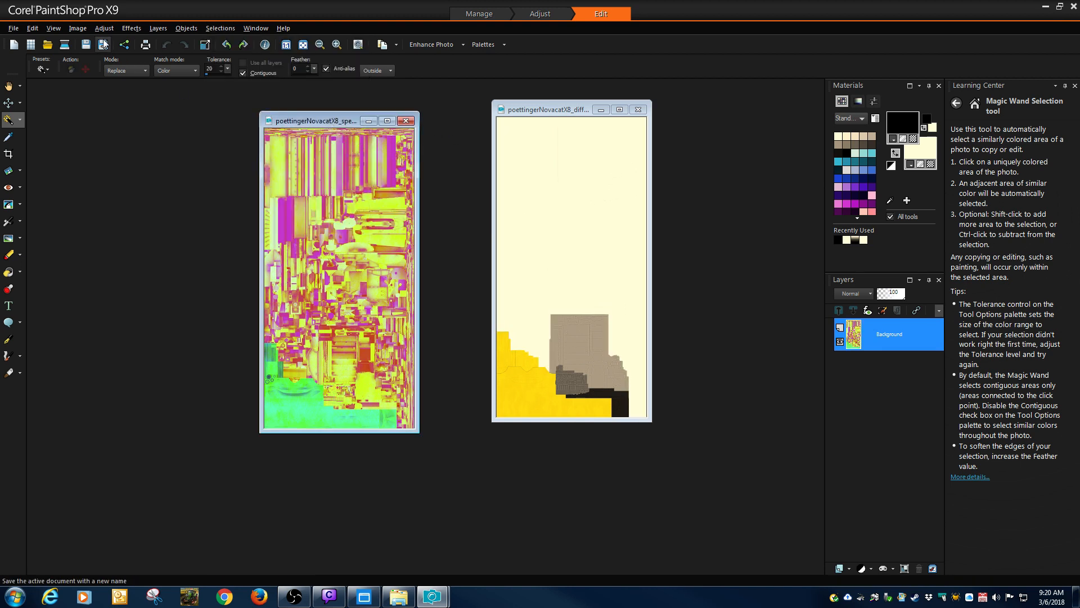
pyautogui.click(78, 28)
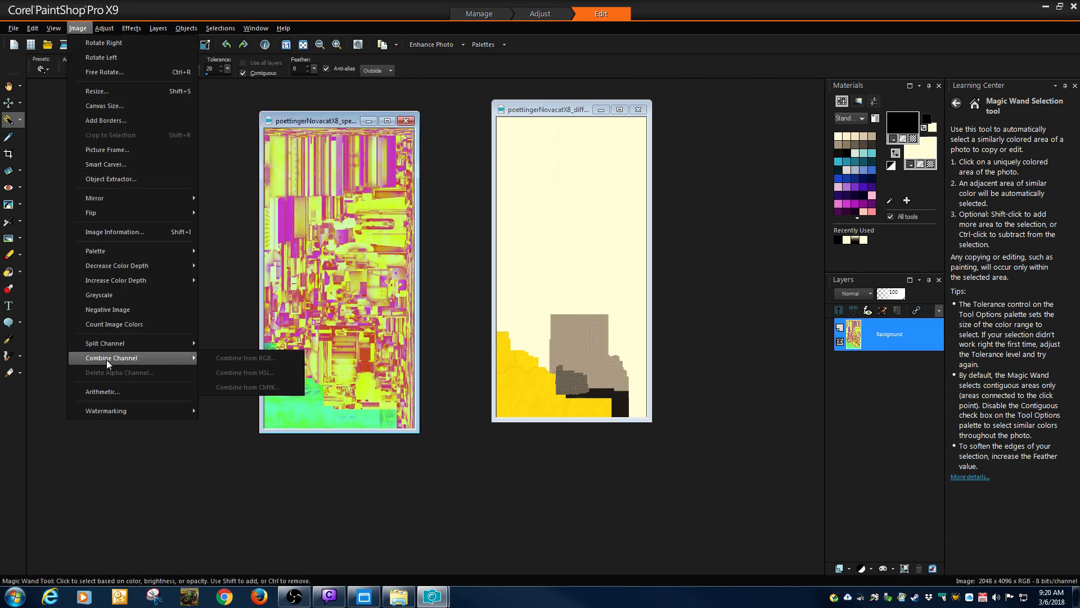
# Save the diffuse texture's selection as alpha channel Selection #1 in poettingerNovacatX8_specular.dds.
pyautogui.click(565, 111)
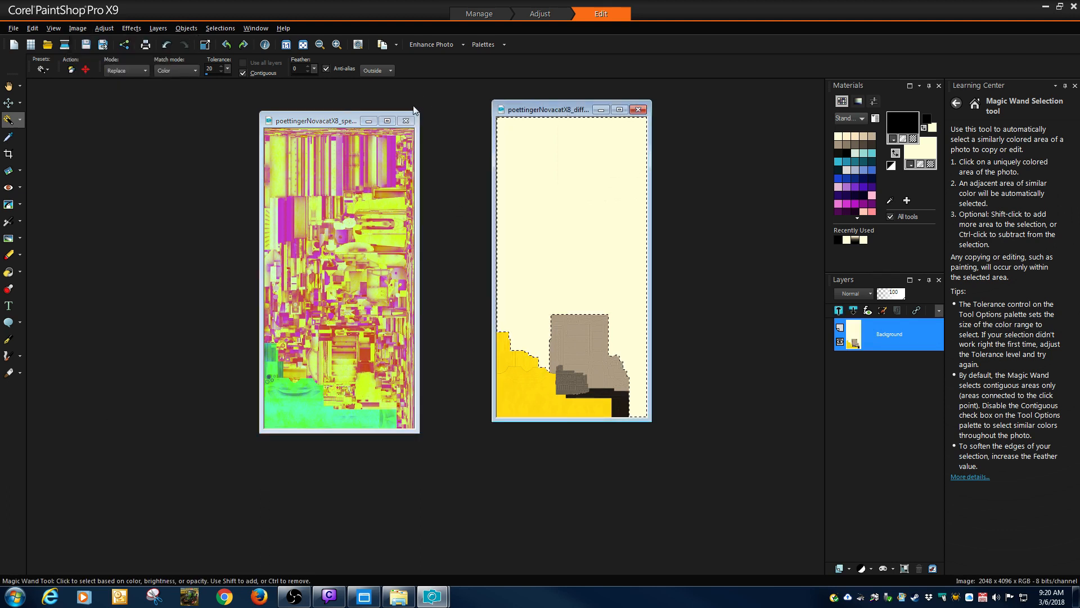
pyautogui.click(220, 28)
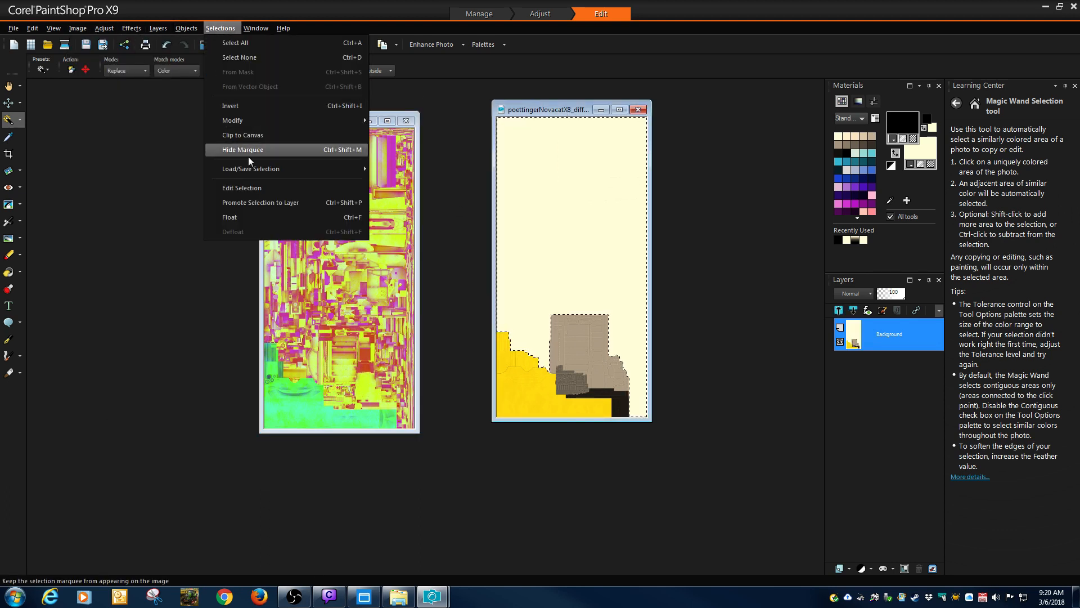
pyautogui.moveTo(256, 169)
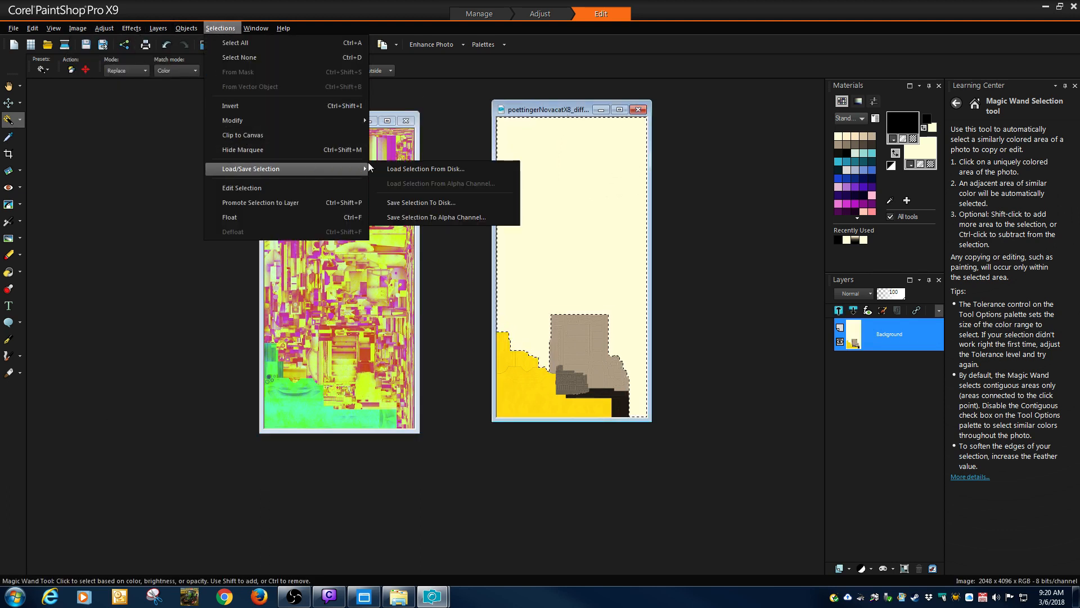
pyautogui.click(424, 217)
pyautogui.click(470, 258)
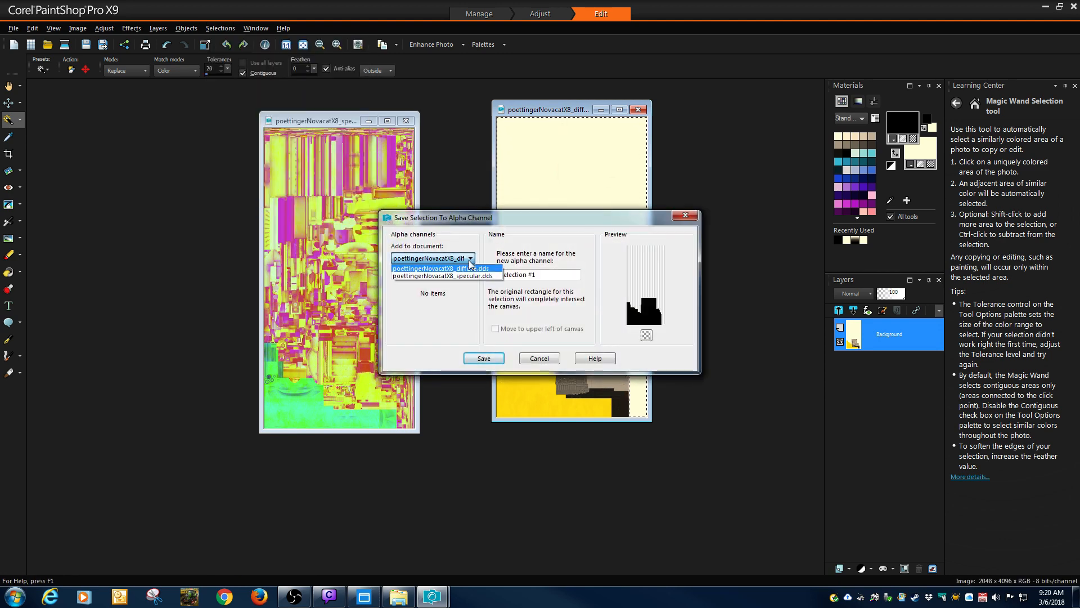
pyautogui.click(471, 275)
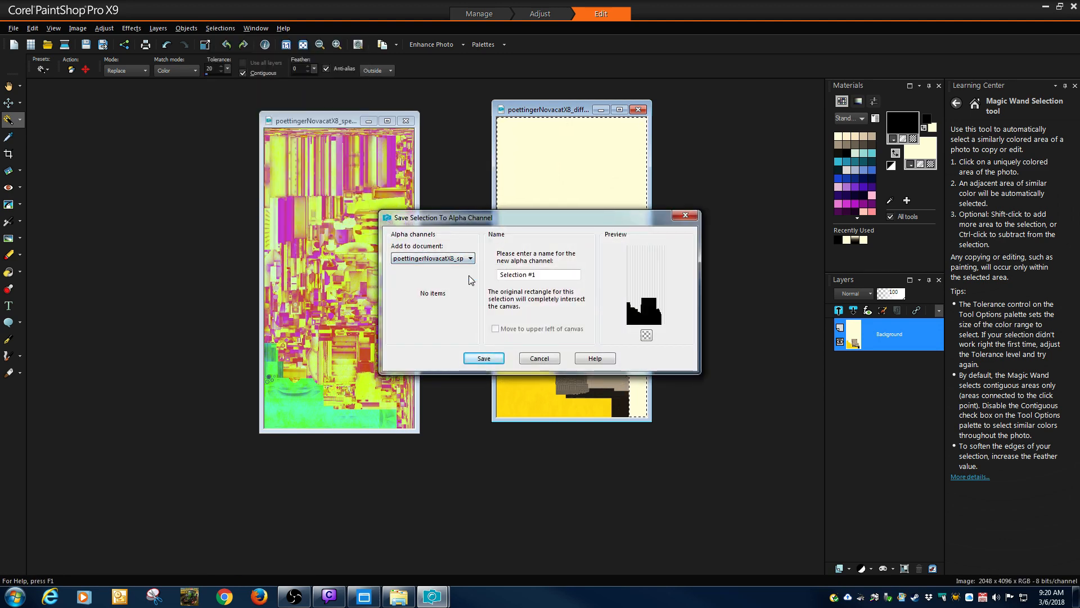
pyautogui.click(484, 358)
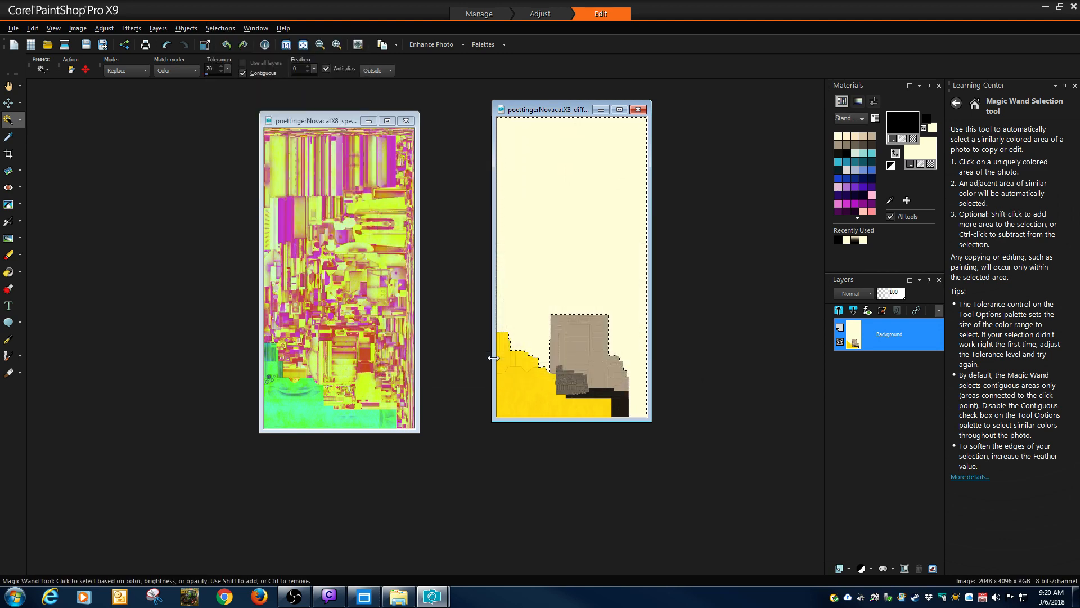
# Load Selection #1 from the alpha channel onto the specular texture, replacing the current selection.
pyautogui.click(332, 121)
pyautogui.click(221, 28)
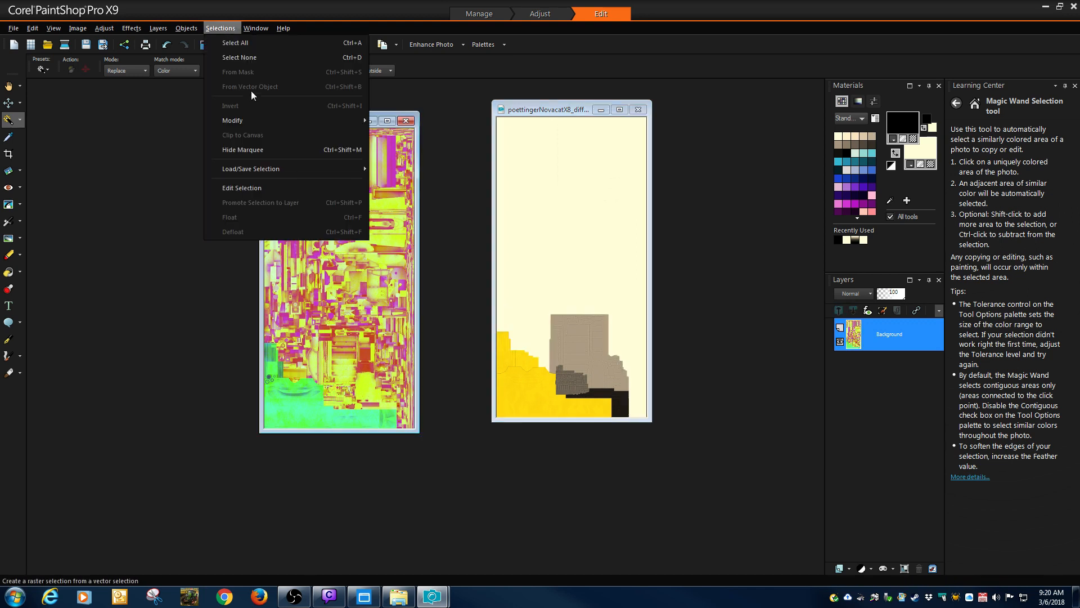
pyautogui.moveTo(285, 169)
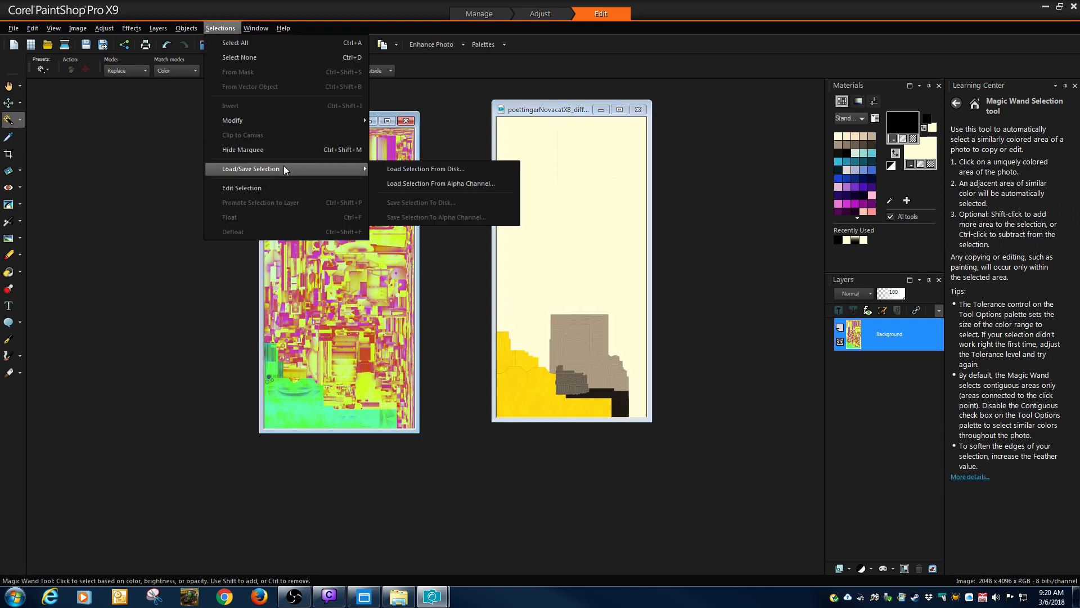
pyautogui.click(427, 184)
pyautogui.click(450, 260)
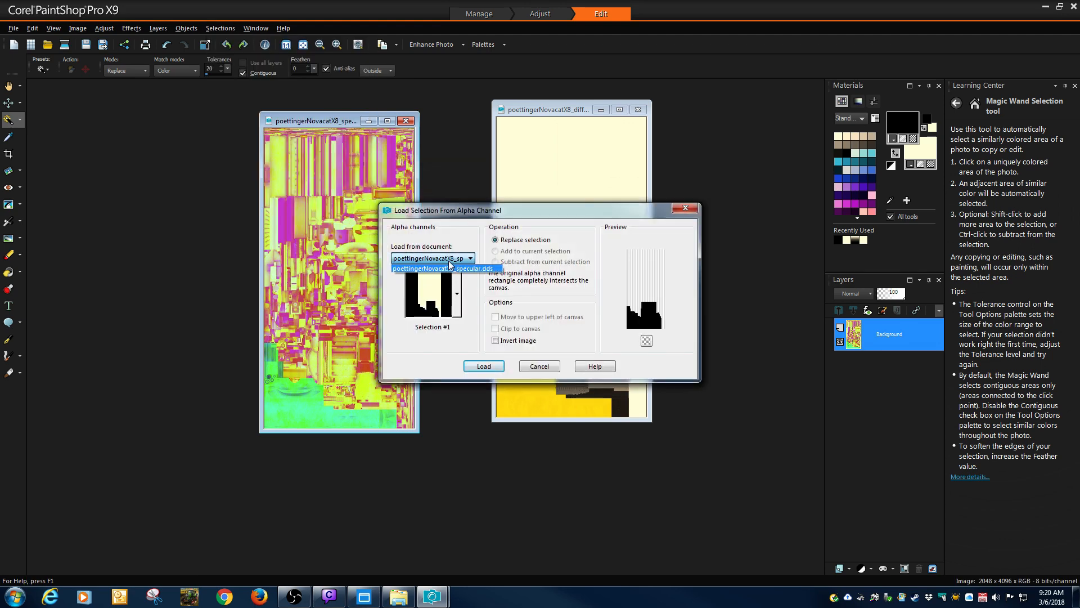
pyautogui.click(471, 258)
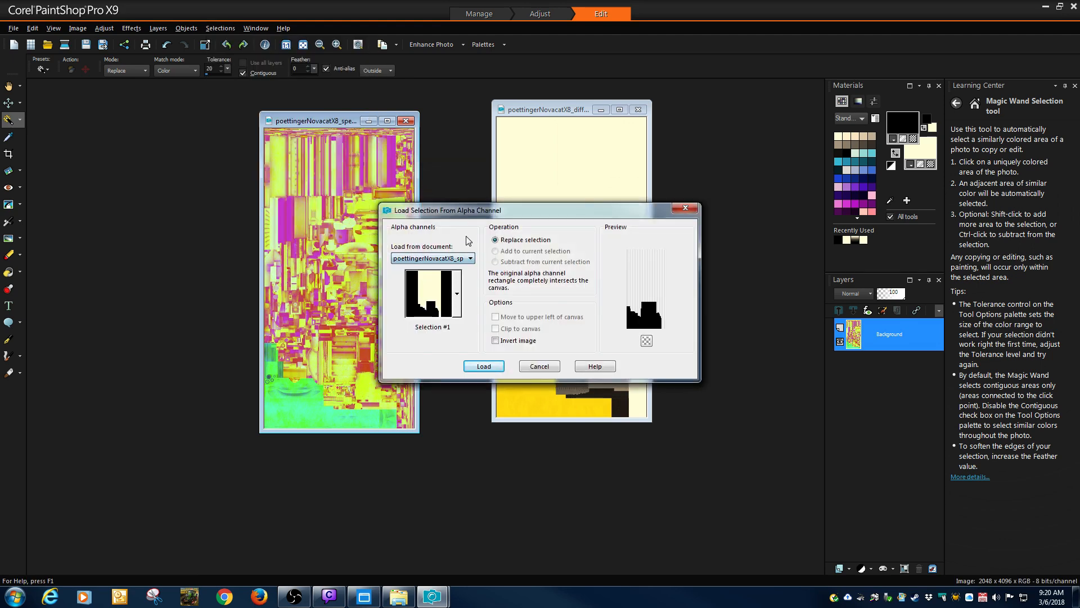
pyautogui.click(484, 366)
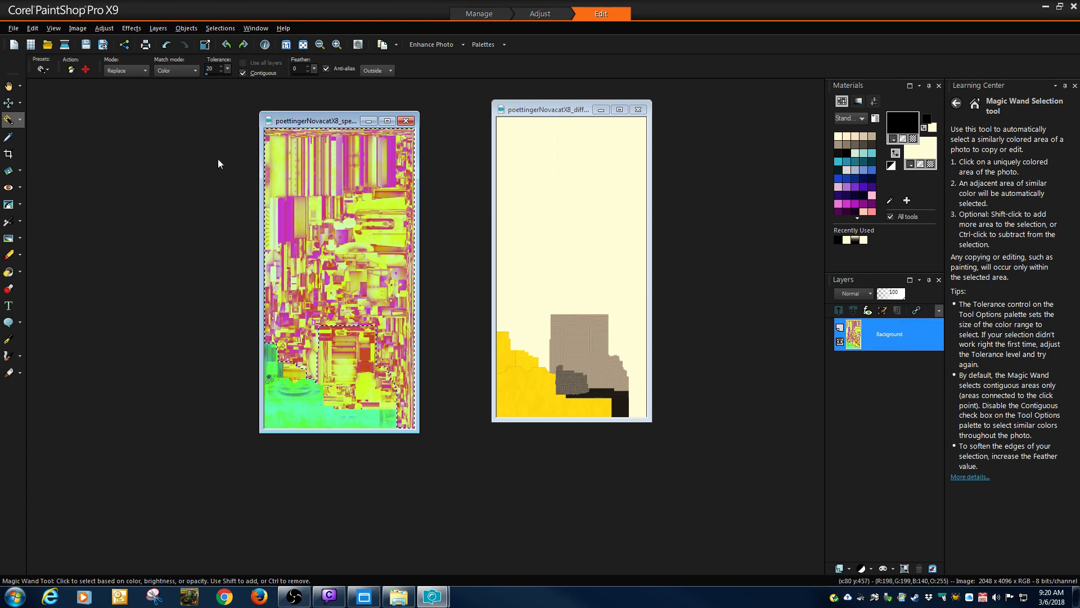
# Save the specular texture over poettingerNovacatX8_specular.dds on the desktop as DXT5 ARGB with interpolated alpha, generating MIP maps.
pyautogui.click(12, 28)
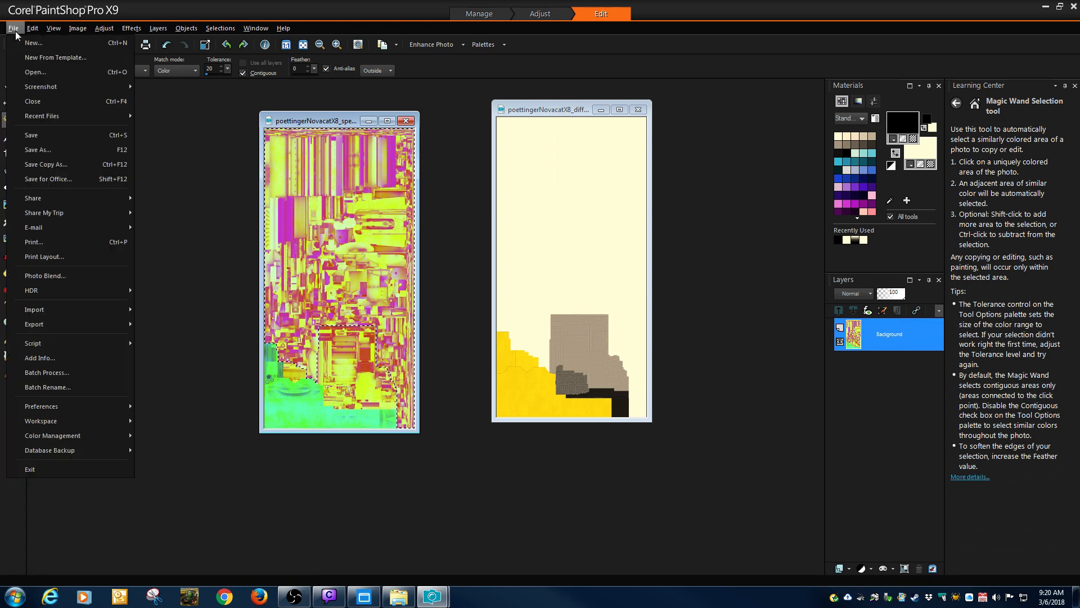
pyautogui.click(35, 150)
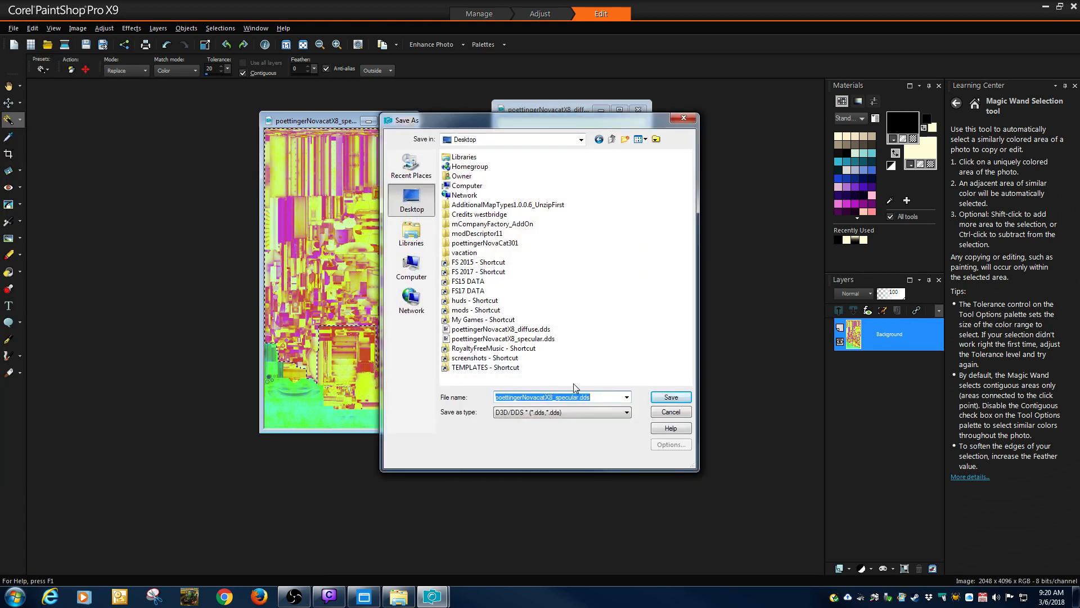
pyautogui.click(671, 397)
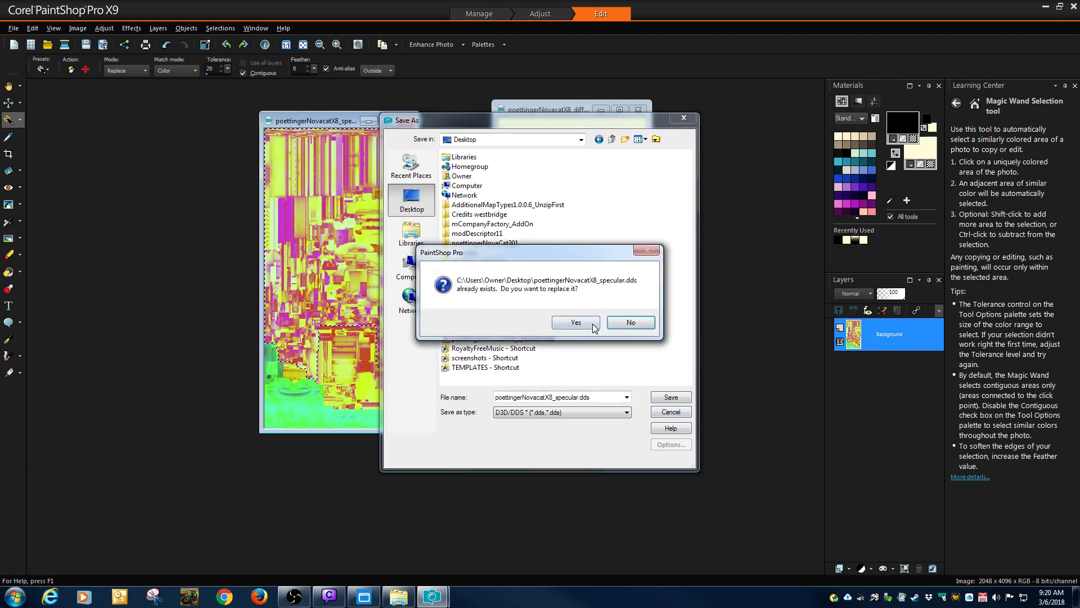
pyautogui.click(578, 321)
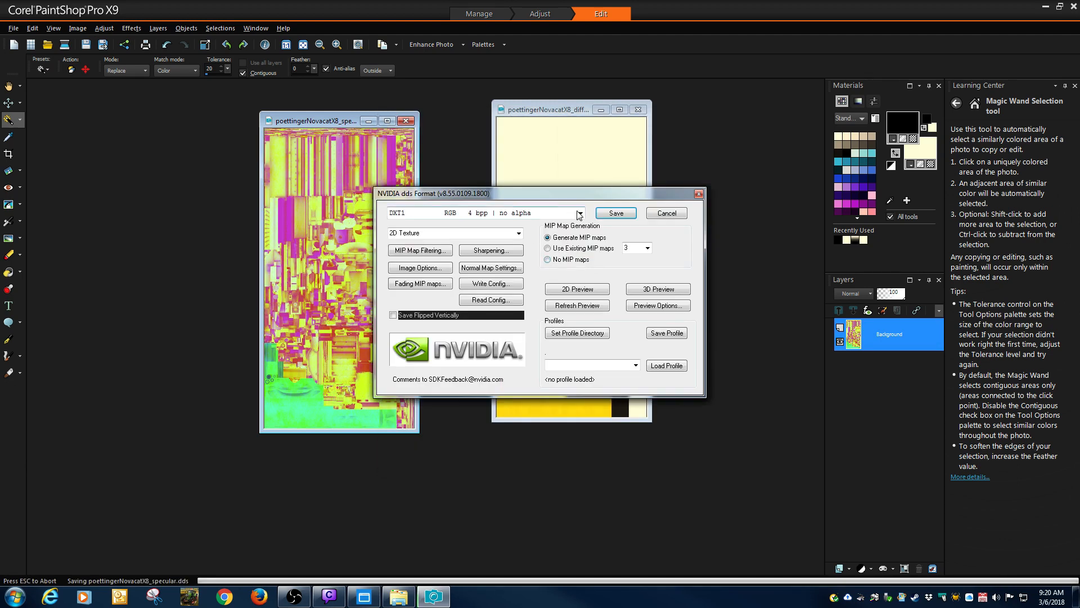
pyautogui.click(580, 213)
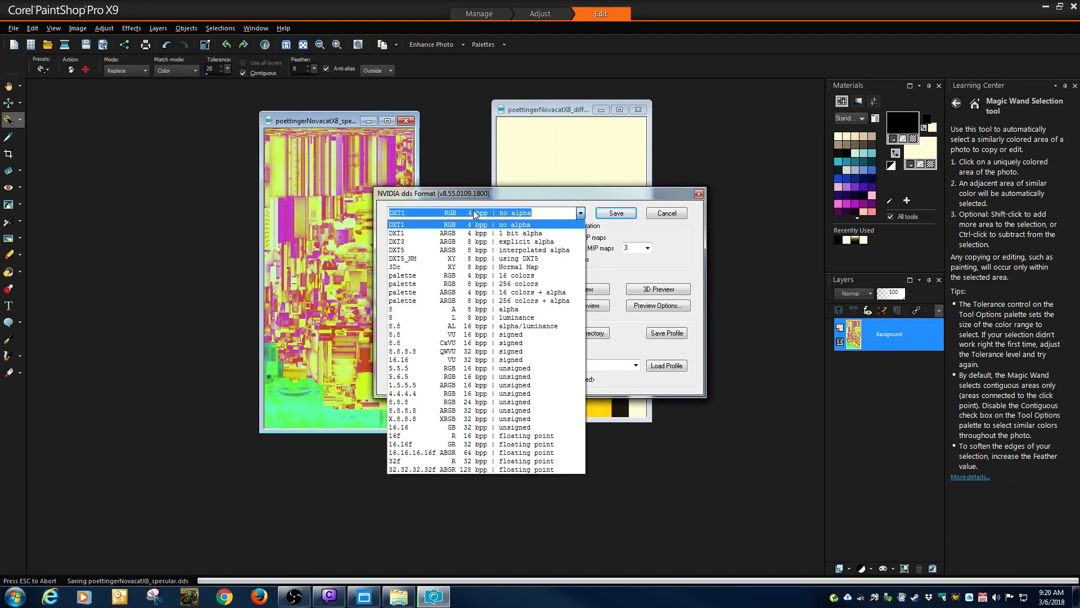
pyautogui.click(408, 251)
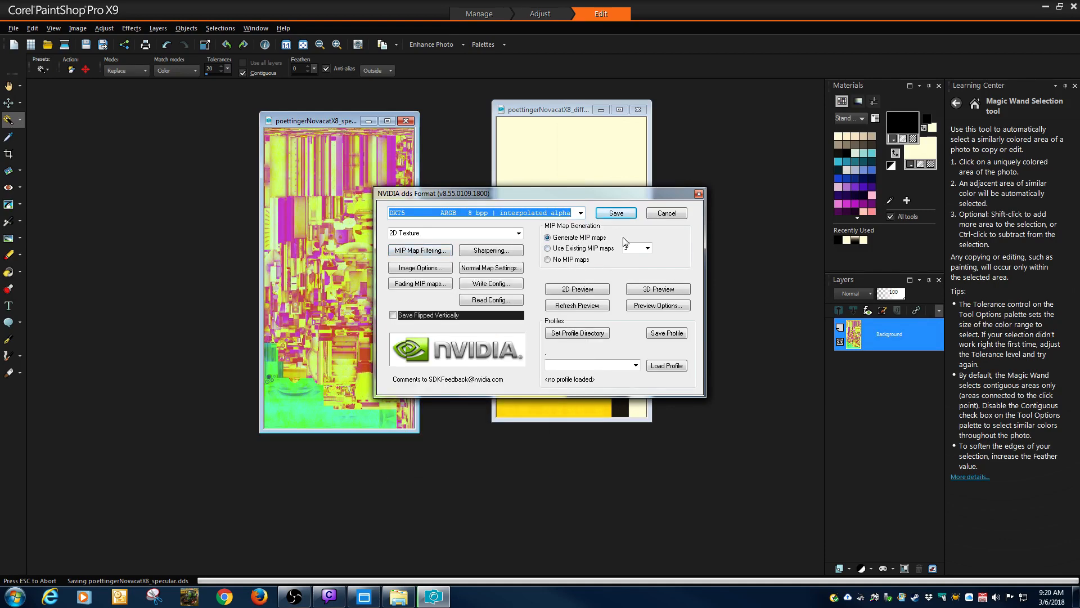
pyautogui.click(617, 213)
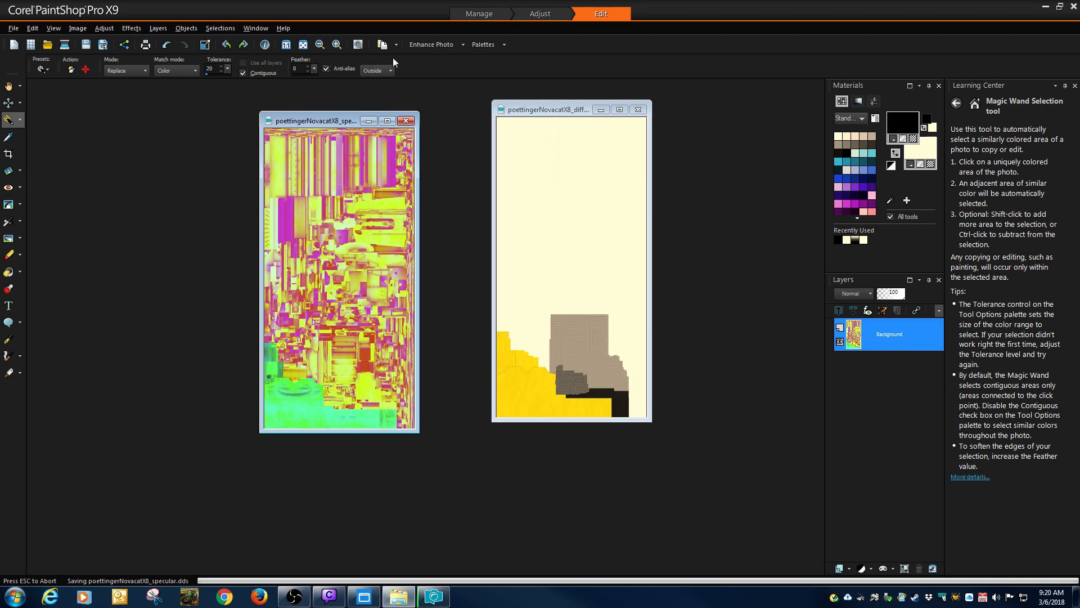
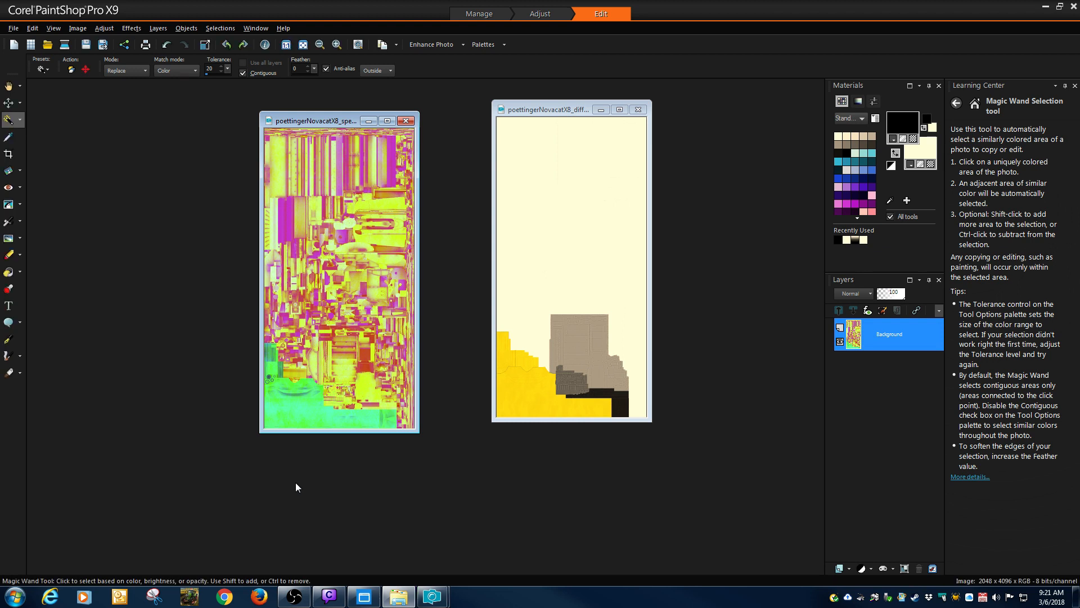
# Close the specular and diffuse textures and exit PaintShop Pro.
pyautogui.click(405, 120)
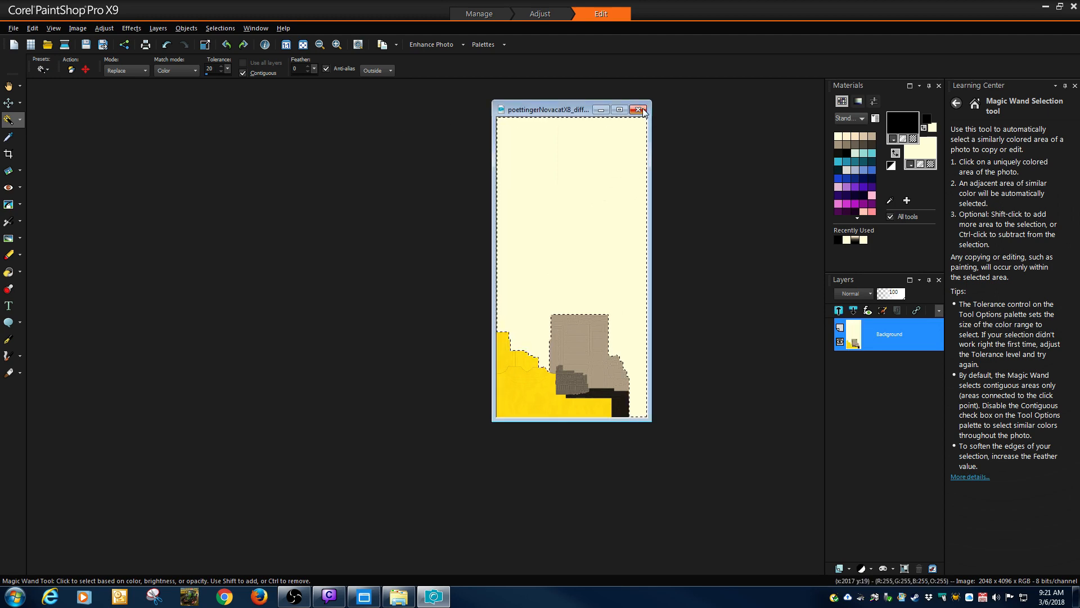
pyautogui.click(638, 110)
pyautogui.click(1073, 6)
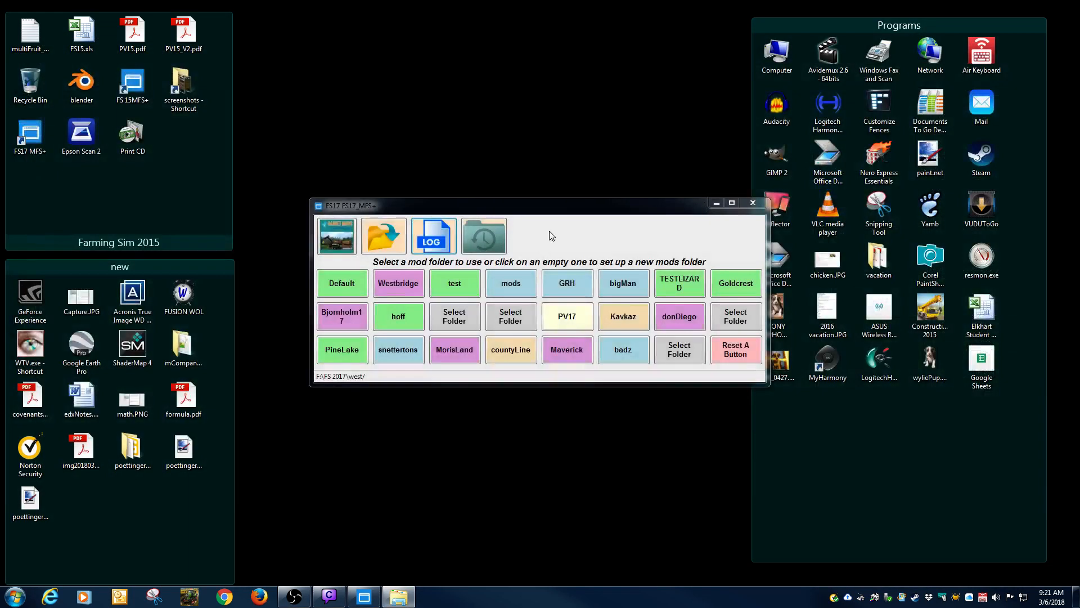
# View the saved poettingerNovacatX8_specular.dds from the desktop in paint.net to check its alpha channel, and close it.
pyautogui.click(184, 453)
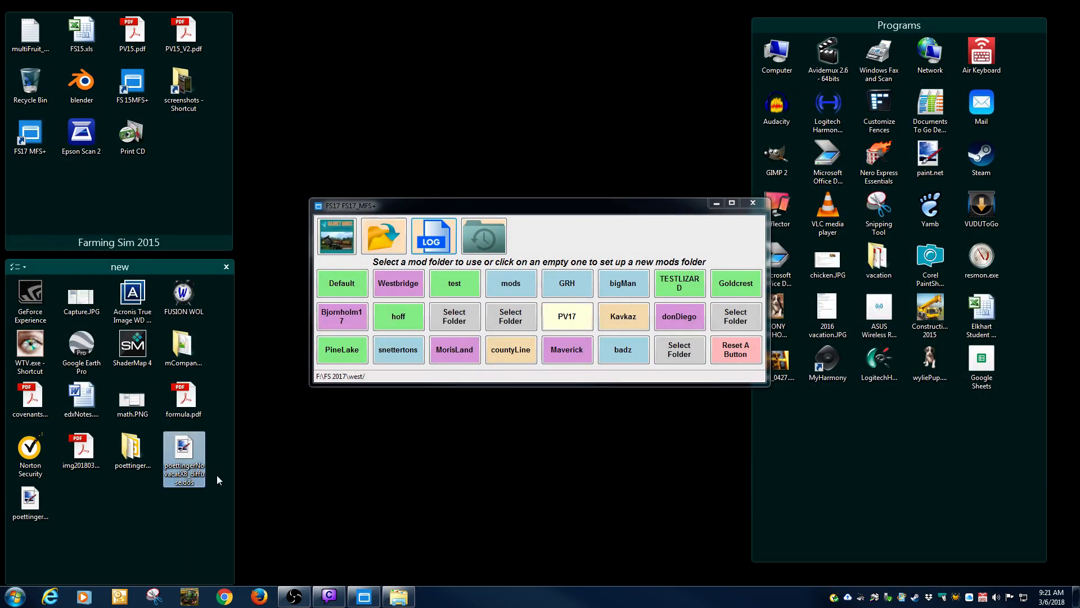
pyautogui.doubleClick(30, 499)
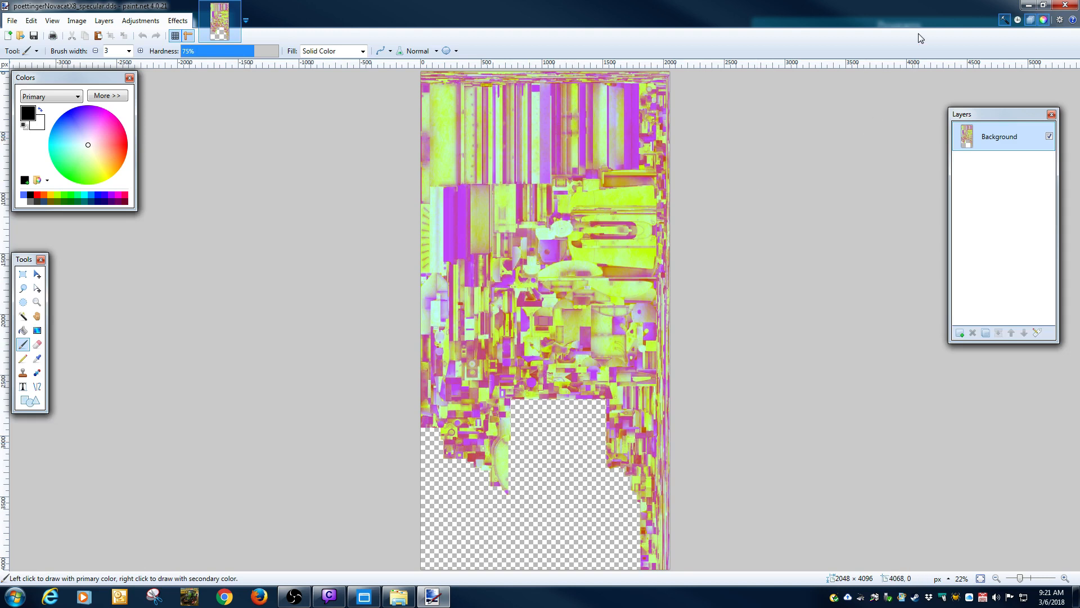
pyautogui.click(1077, 8)
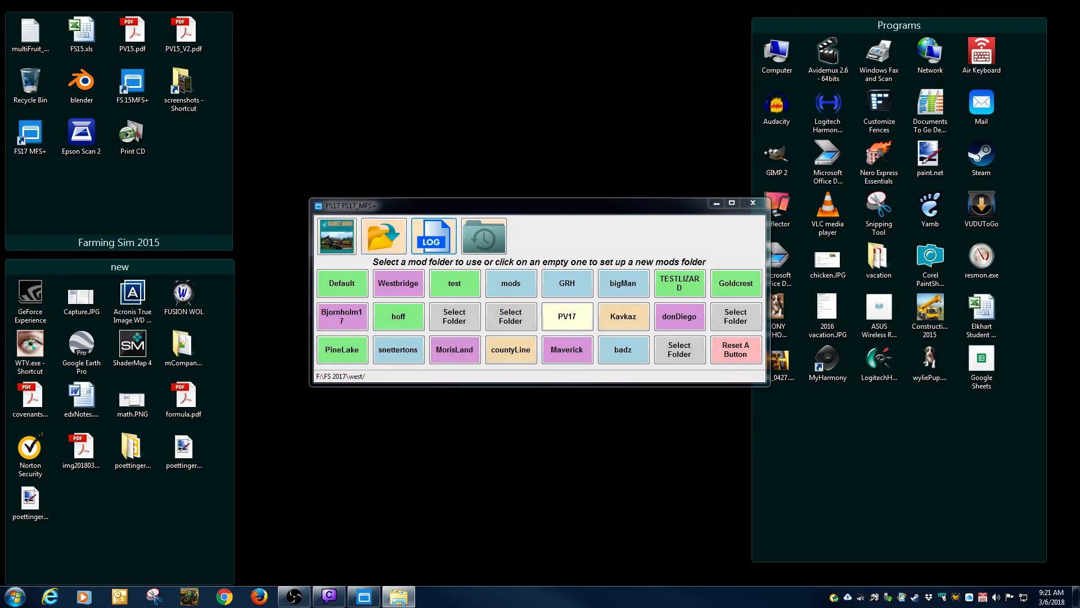
# Move the recoloured diffuse and specular DDS files from the desktop into the map's mods\mowers\textures folder, replacing the existing files.
pyautogui.click(365, 599)
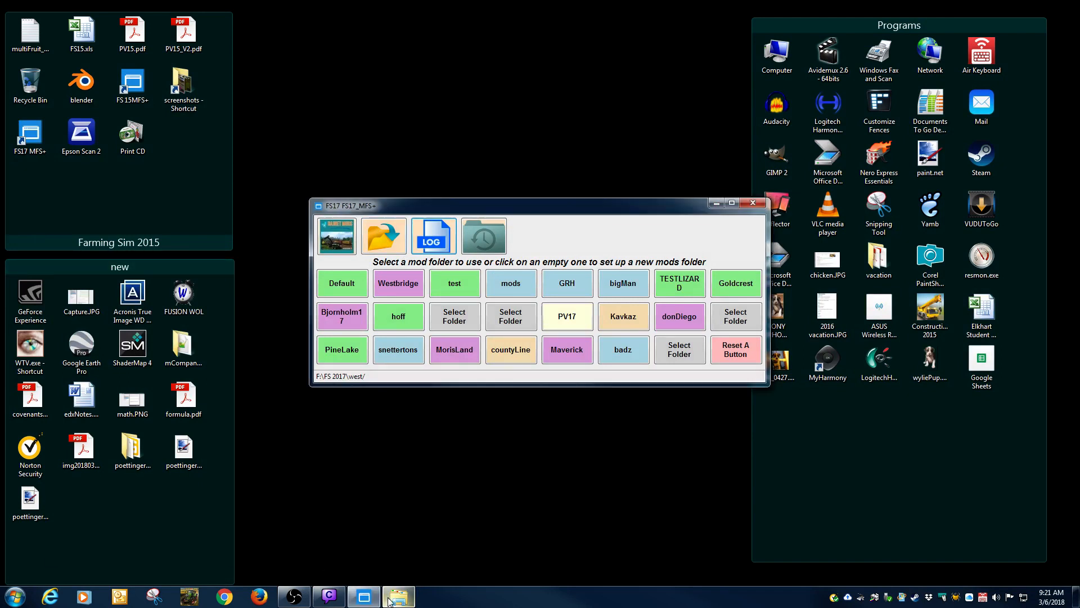
pyautogui.click(409, 593)
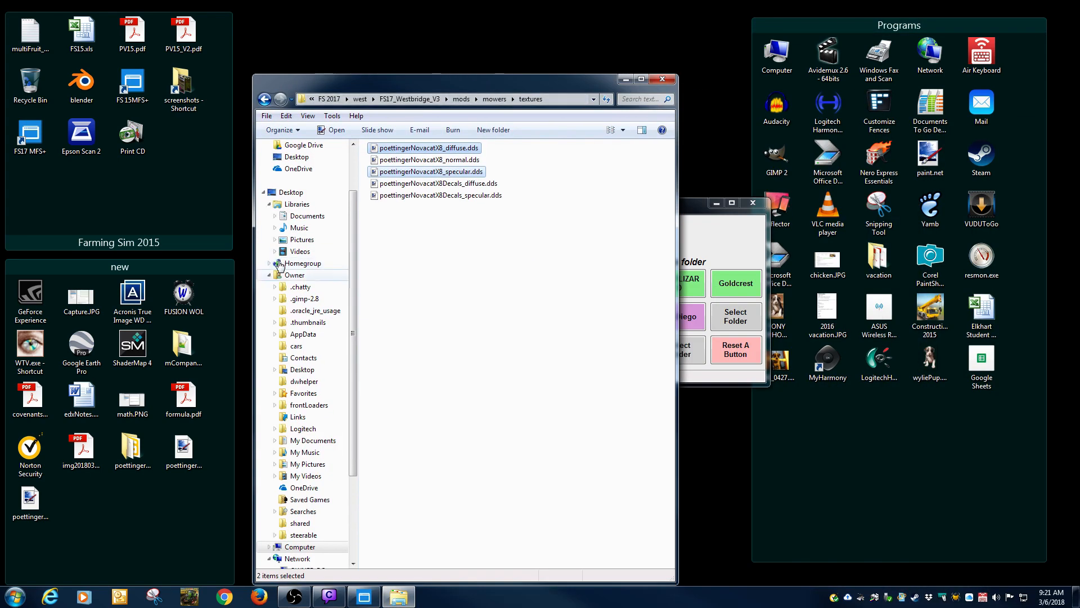
pyautogui.click(184, 450)
pyautogui.keyDown('ctrl'); pyautogui.click(38, 507); pyautogui.keyUp('ctrl')
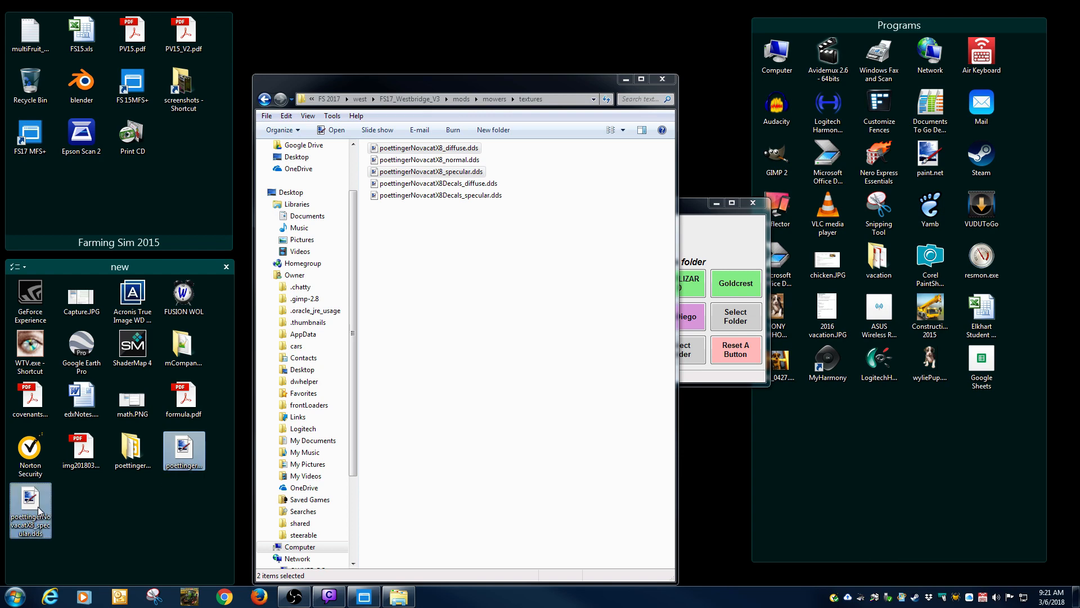
pyautogui.moveTo(184, 450); pyautogui.dragTo(494, 356)
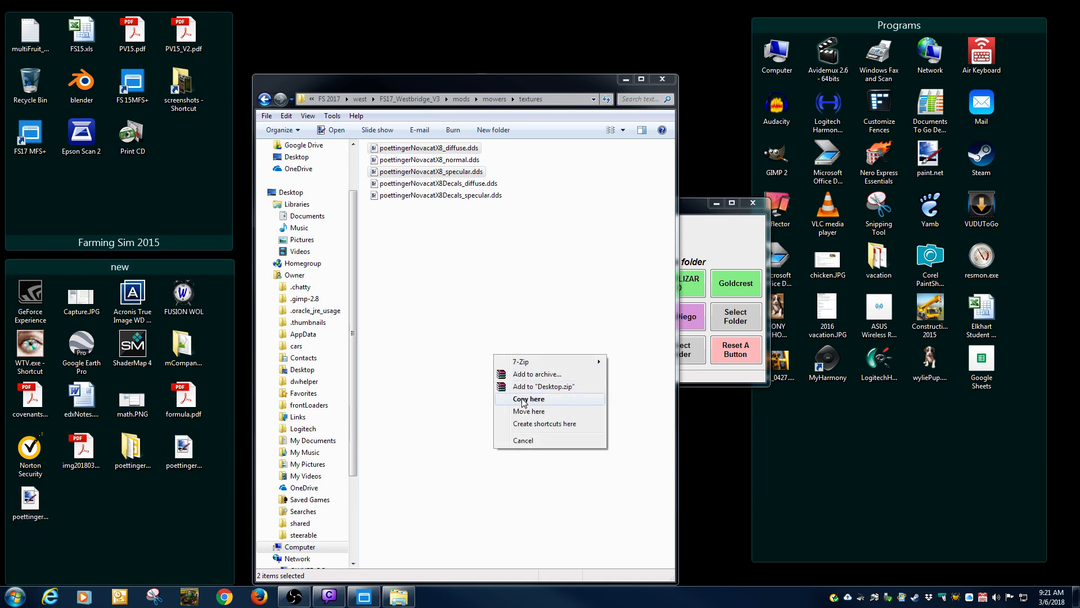
pyautogui.click(522, 412)
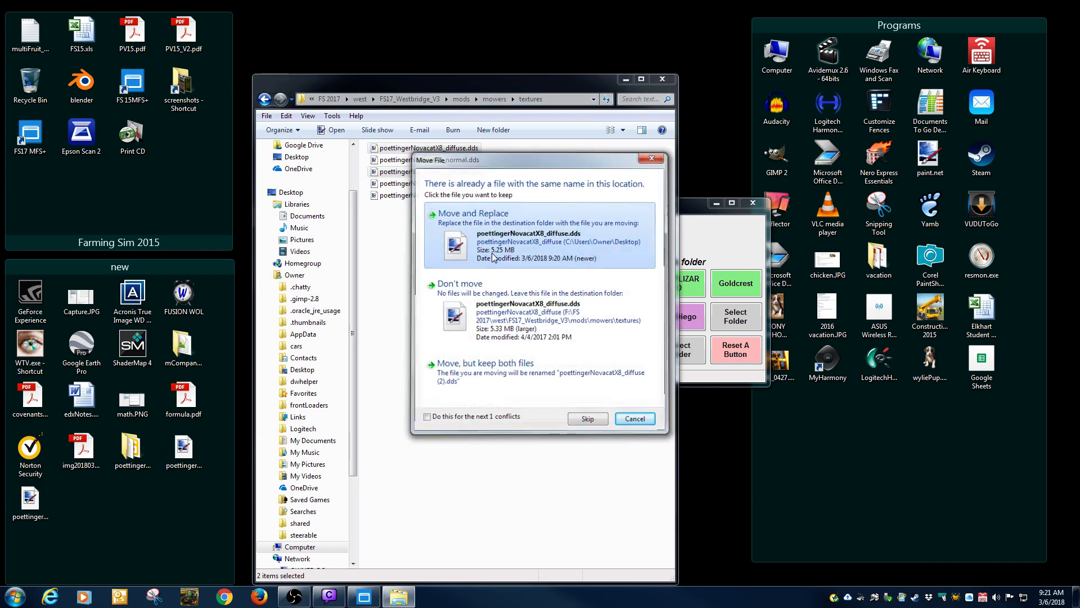
pyautogui.click(454, 249)
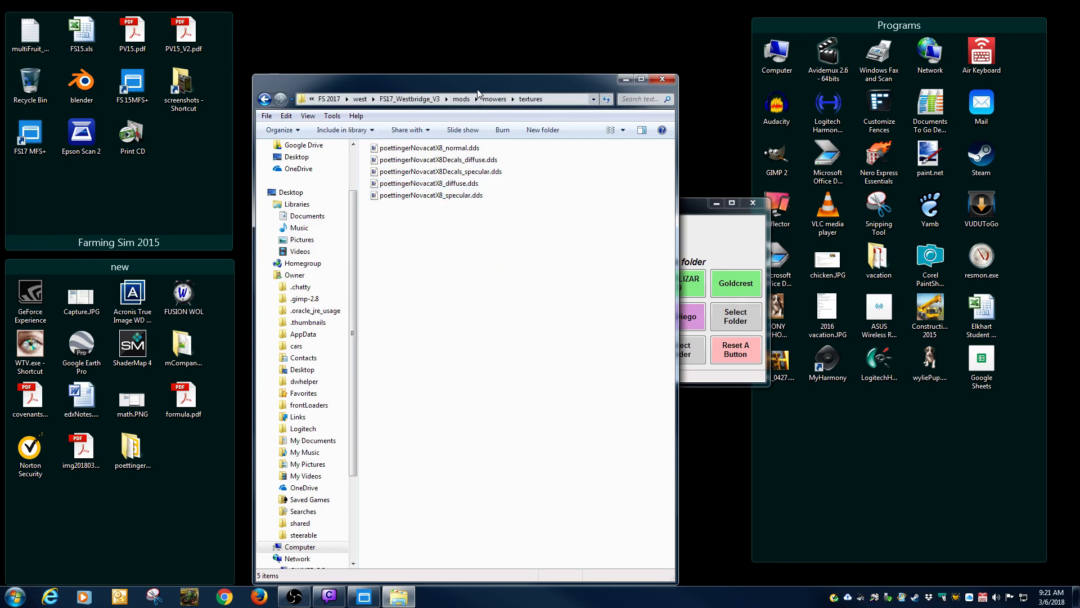
# Open poettingerNovaCat301.i3d from the mowers folder in GIANTS Editor 7.1.0.
pyautogui.moveTo(477, 86); pyautogui.dragTo(651, 73)
pyautogui.click(439, 87)
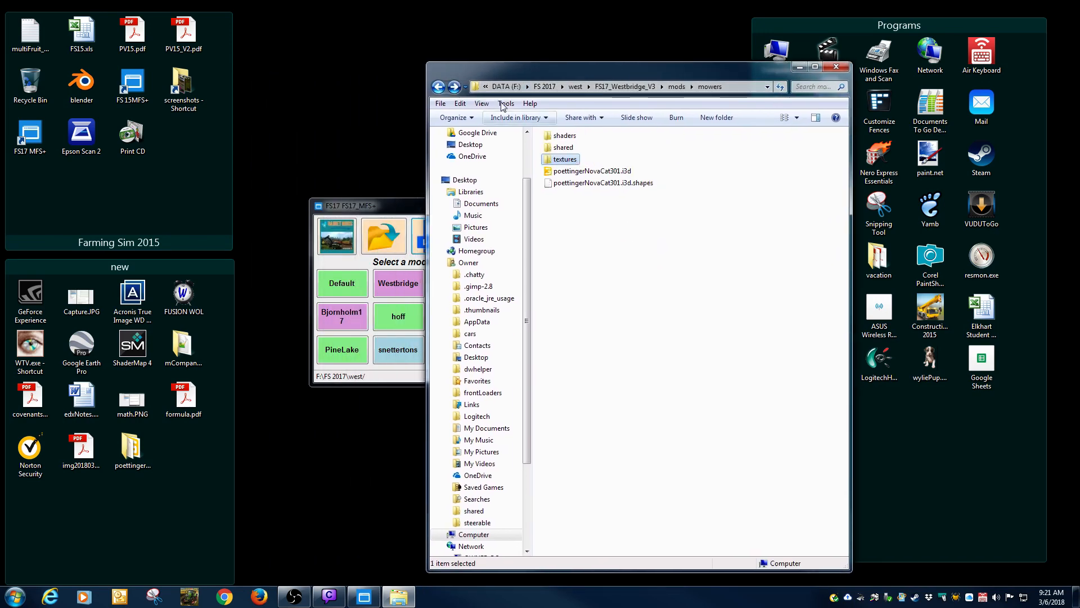
pyautogui.doubleClick(590, 171)
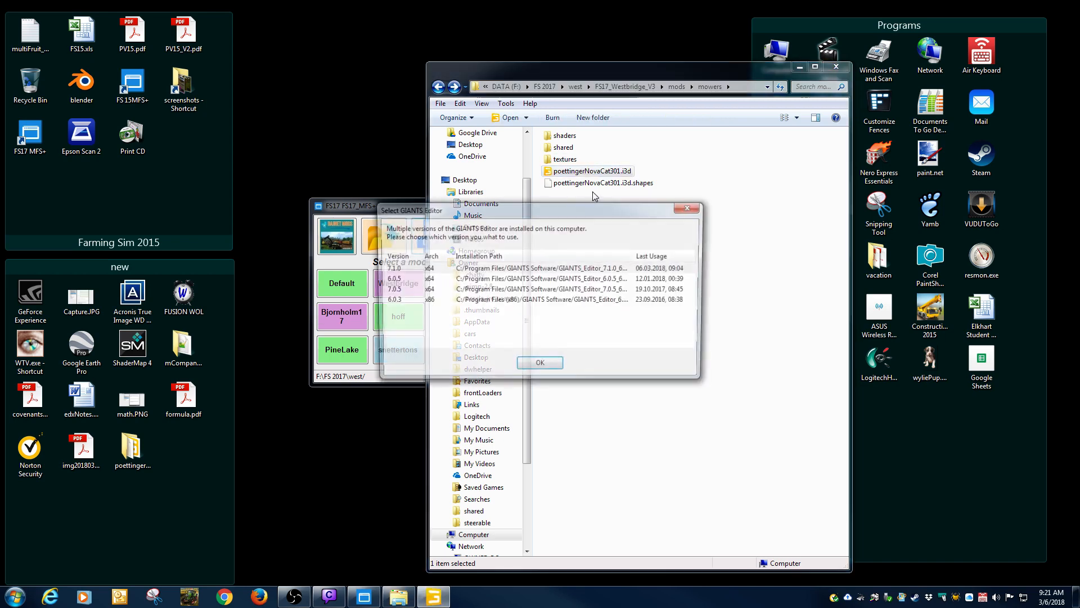
pyautogui.doubleClick(502, 268)
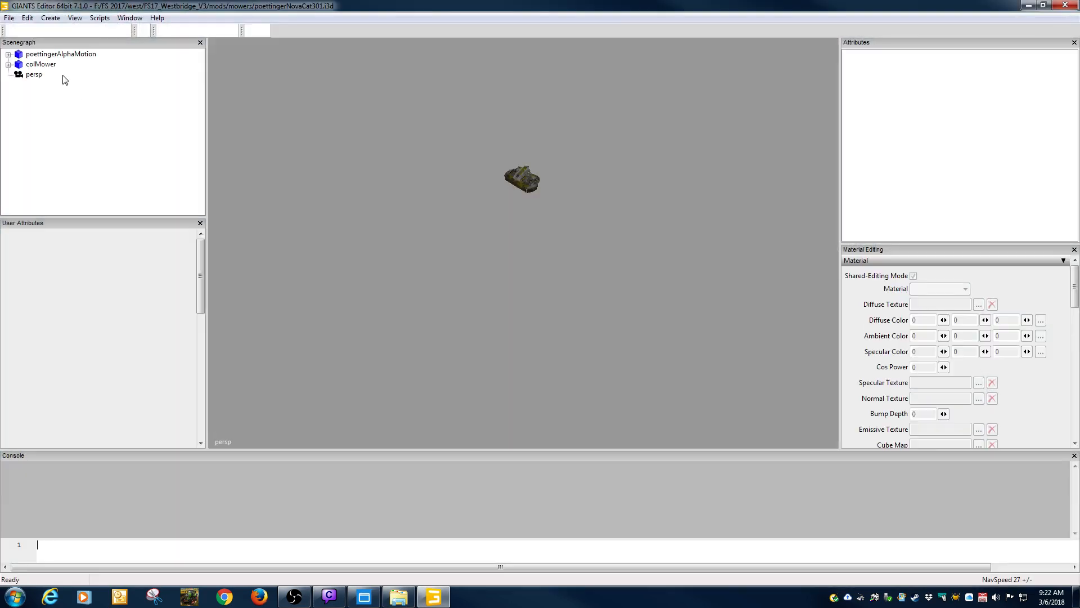
# Expand poettingerAlphaMotion, attacherFrame and mainArm in the scenegraph to look for the textured mower shape.
pyautogui.click(57, 54)
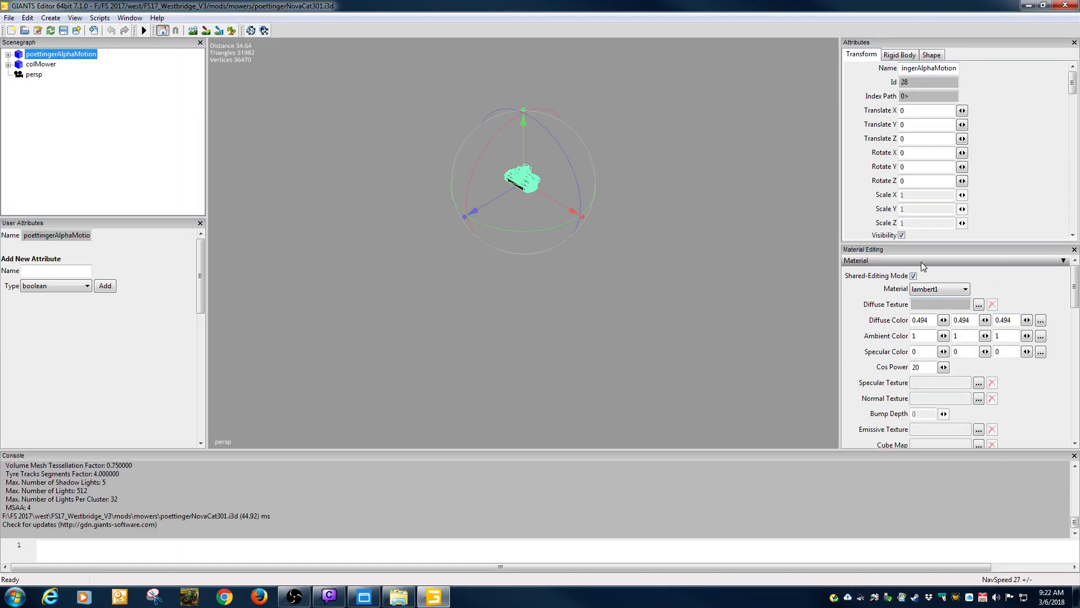
pyautogui.click(8, 54)
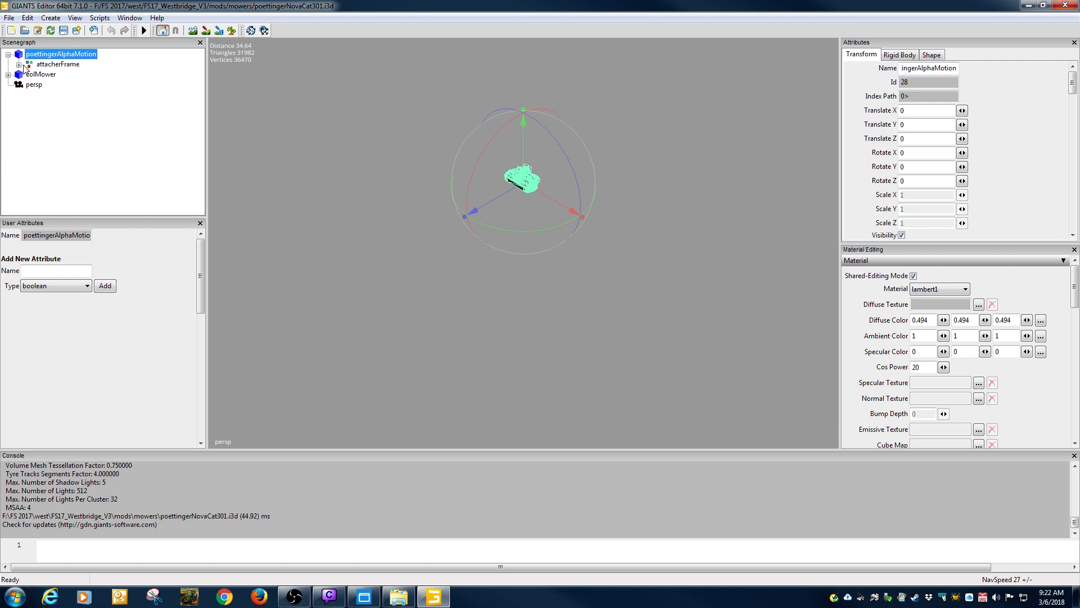
pyautogui.click(20, 65)
pyautogui.click(54, 74)
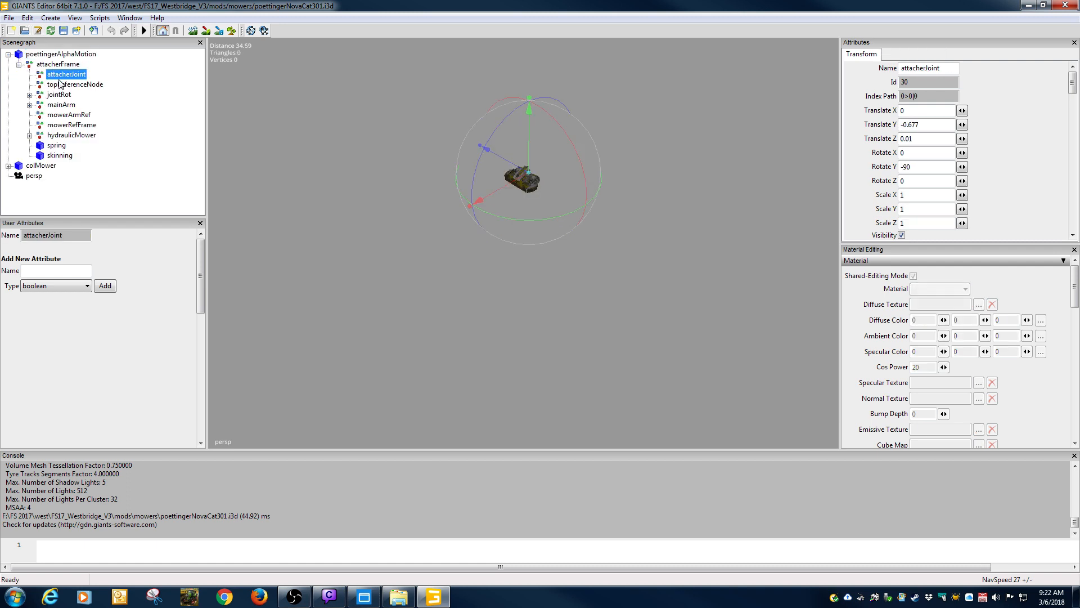
pyautogui.click(60, 83)
pyautogui.click(61, 98)
pyautogui.click(29, 95)
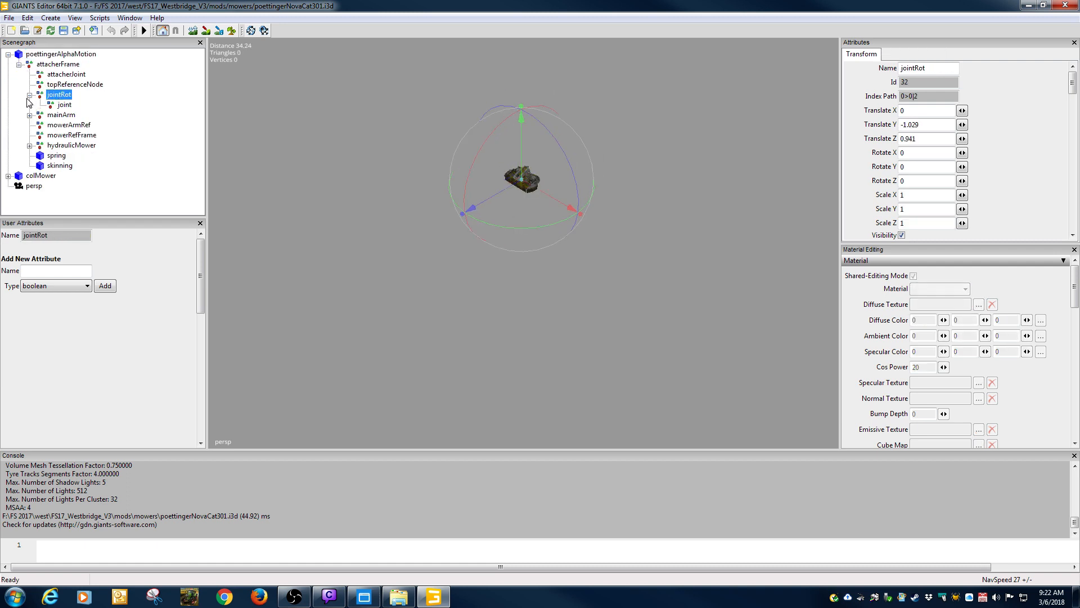
pyautogui.click(63, 115)
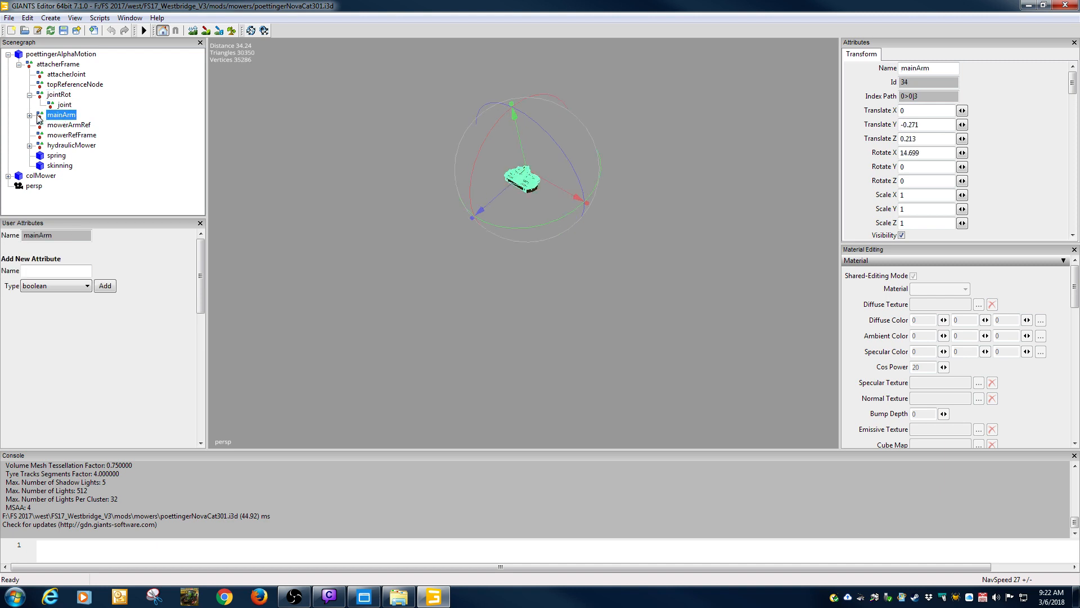
pyautogui.click(30, 115)
# Expand mowerArm, select the mower shape and view the diffuse texture assigned to its material.
pyautogui.click(72, 125)
pyautogui.click(72, 137)
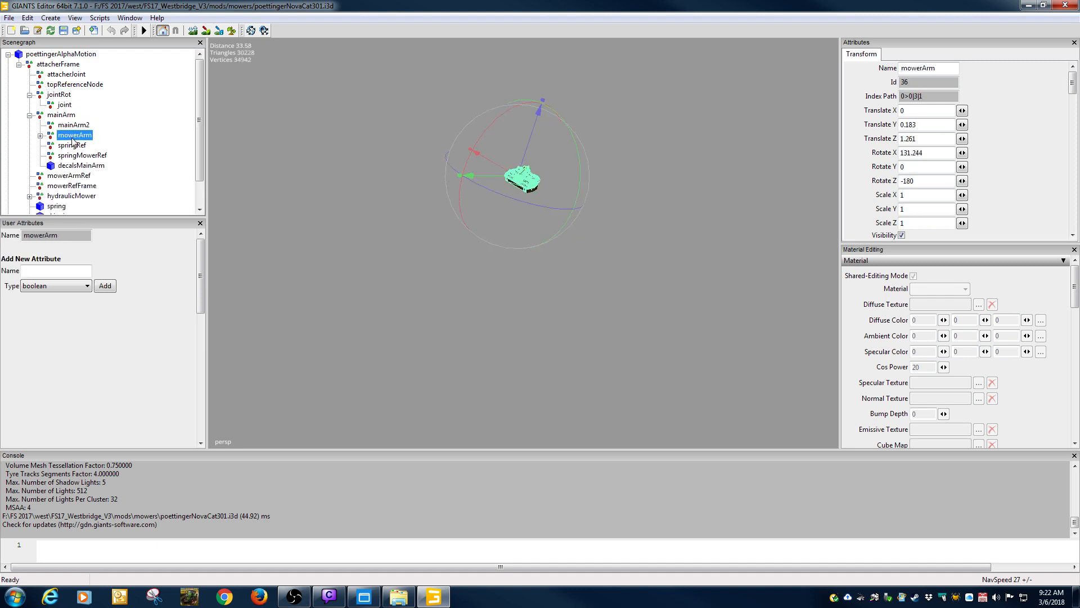
pyautogui.click(41, 136)
pyautogui.click(85, 146)
pyautogui.click(87, 157)
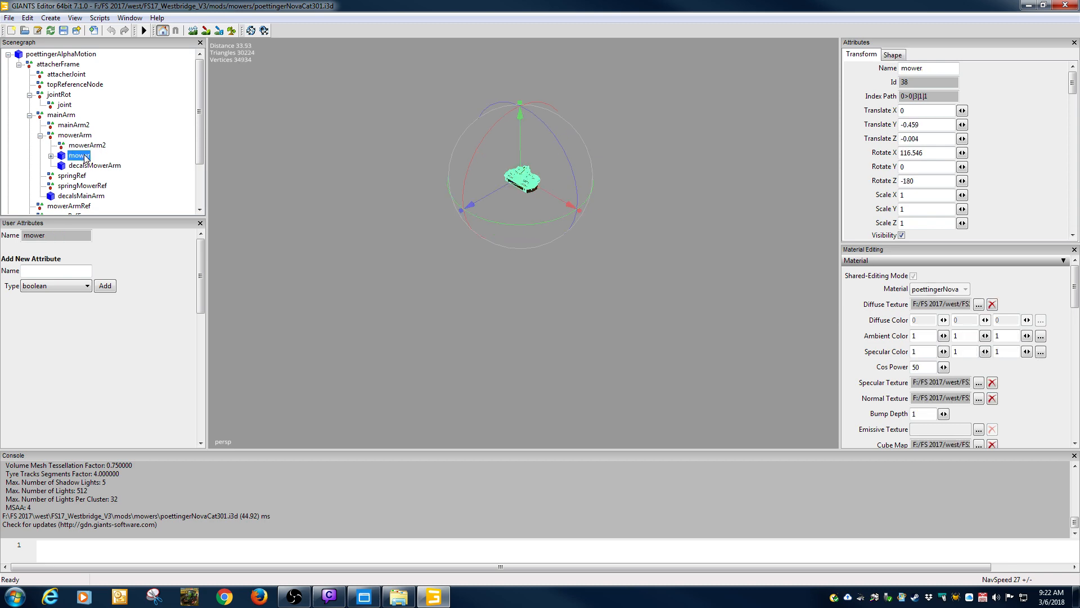
pyautogui.click(979, 305)
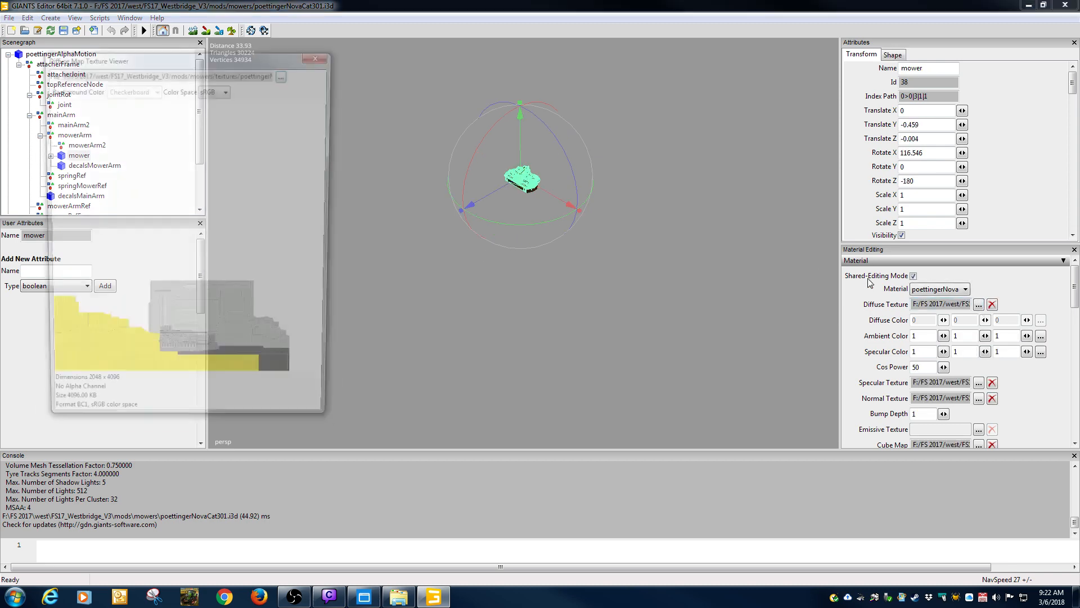
pyautogui.click(321, 54)
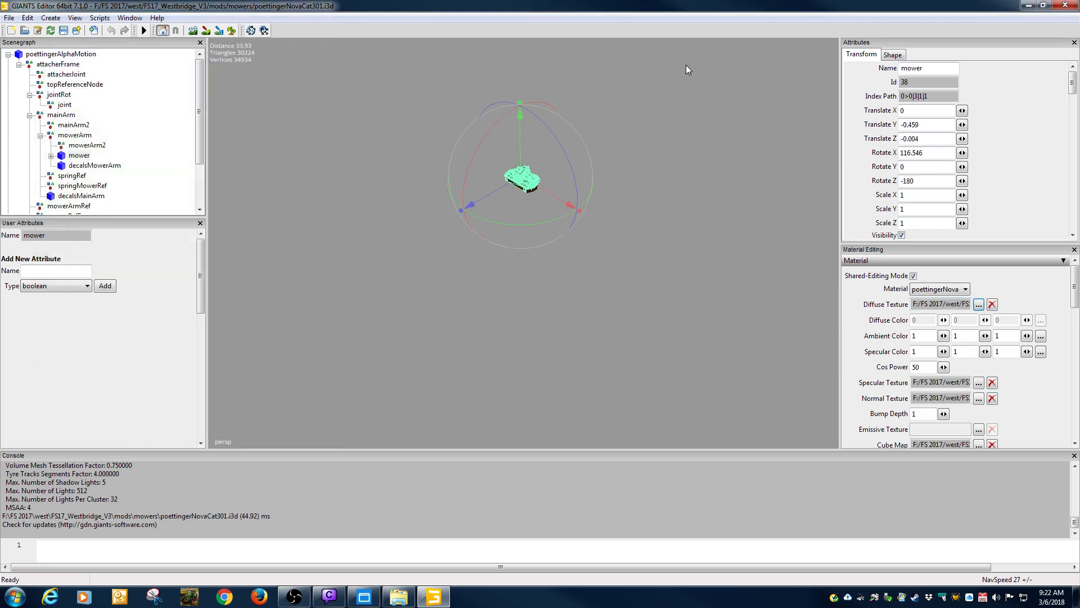
# Open westbridgePoettingerNovaCat301.xml from the FS17_Westbridge_V3 folder in Notepad++.
pyautogui.moveTo(783, 12); pyautogui.dragTo(1050, 232)
pyautogui.click(676, 86)
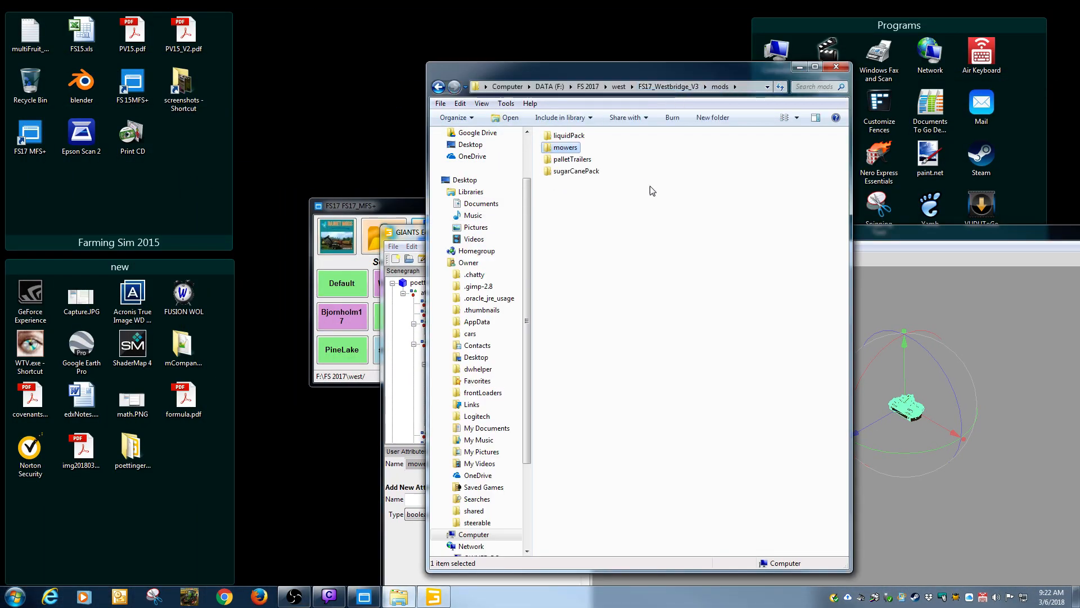
pyautogui.click(619, 86)
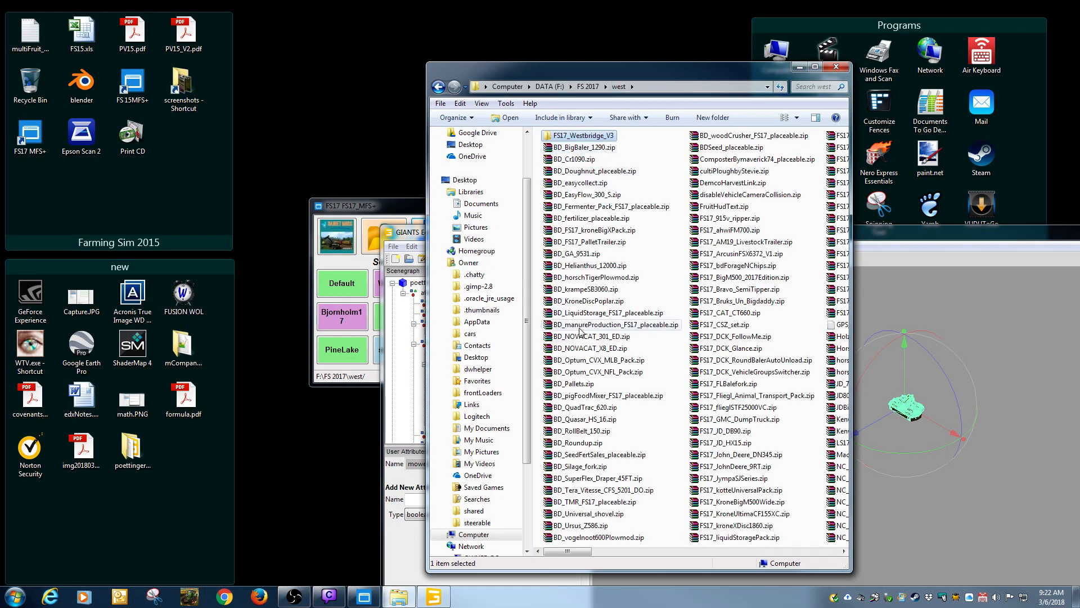
pyautogui.doubleClick(574, 140)
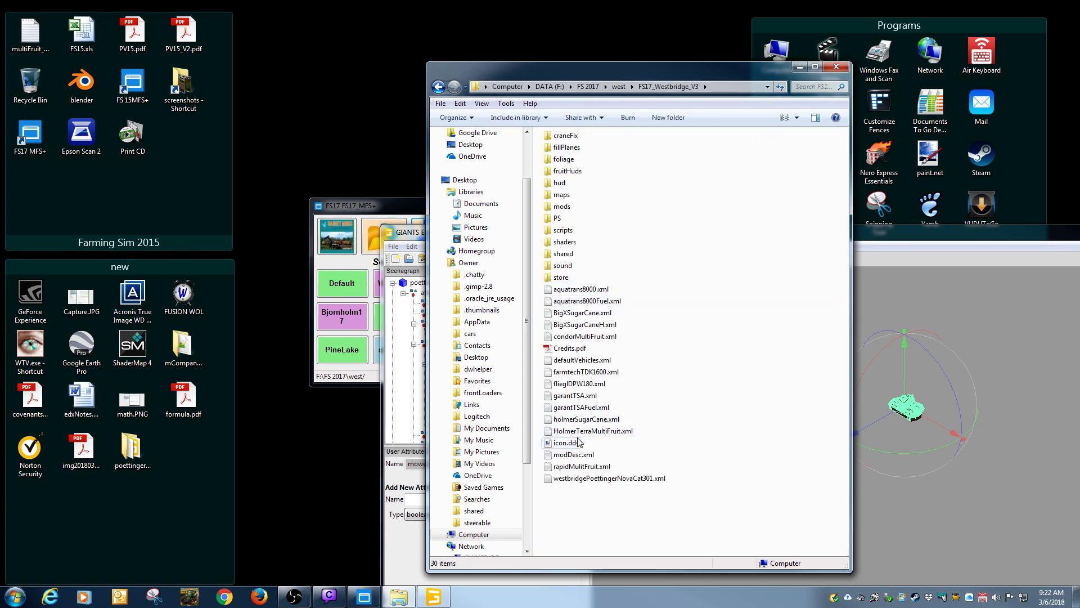
pyautogui.click(578, 479)
pyautogui.doubleClick(579, 478)
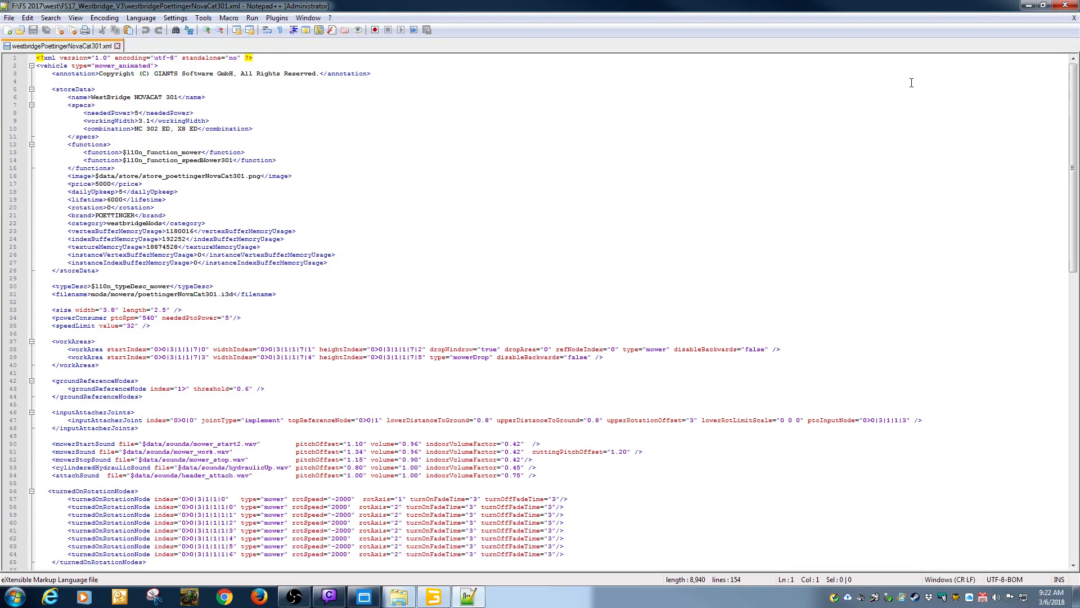
# Restore and narrow the Notepad++ window, and show the baseColorConfigurations block near the end of the mower XML.
pyautogui.click(1044, 6)
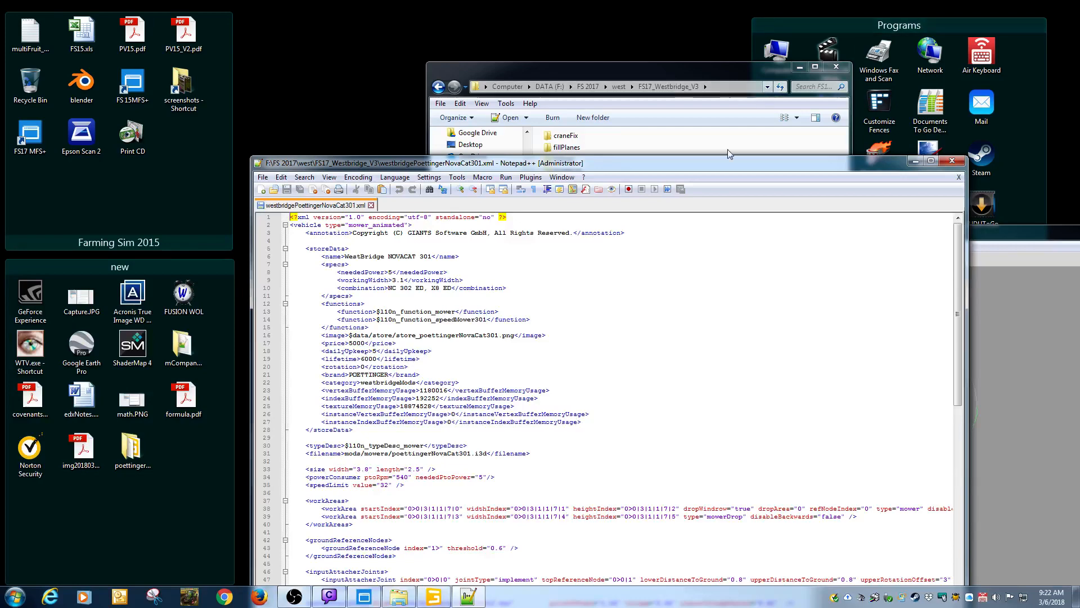
pyautogui.moveTo(735, 169); pyautogui.dragTo(488, 24)
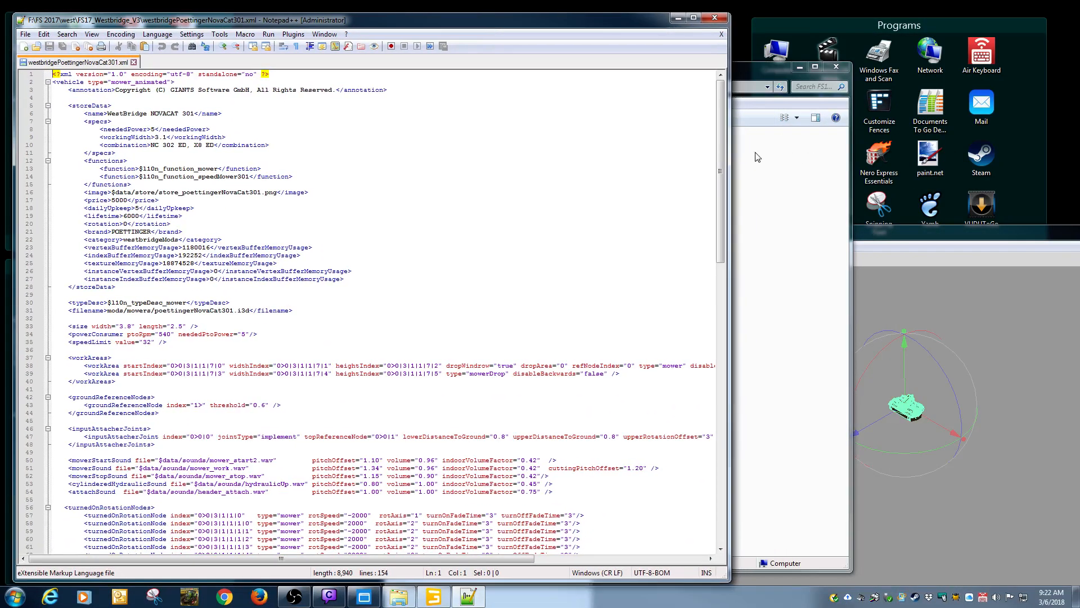
pyautogui.moveTo(731, 137); pyautogui.dragTo(400, 137)
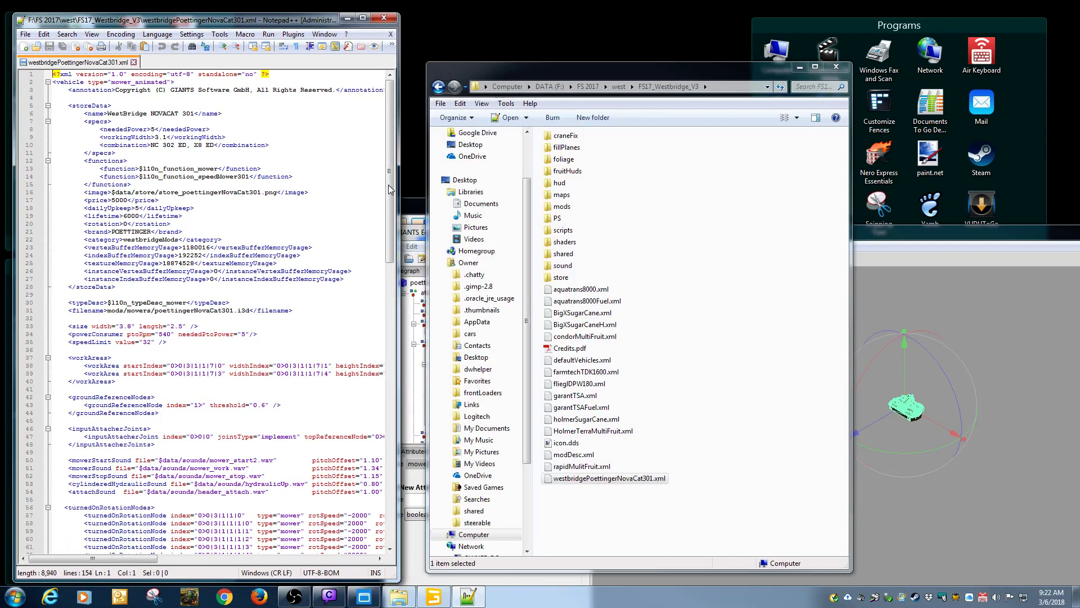
pyautogui.click(314, 316)
pyautogui.scroll(-20, 314, 316)
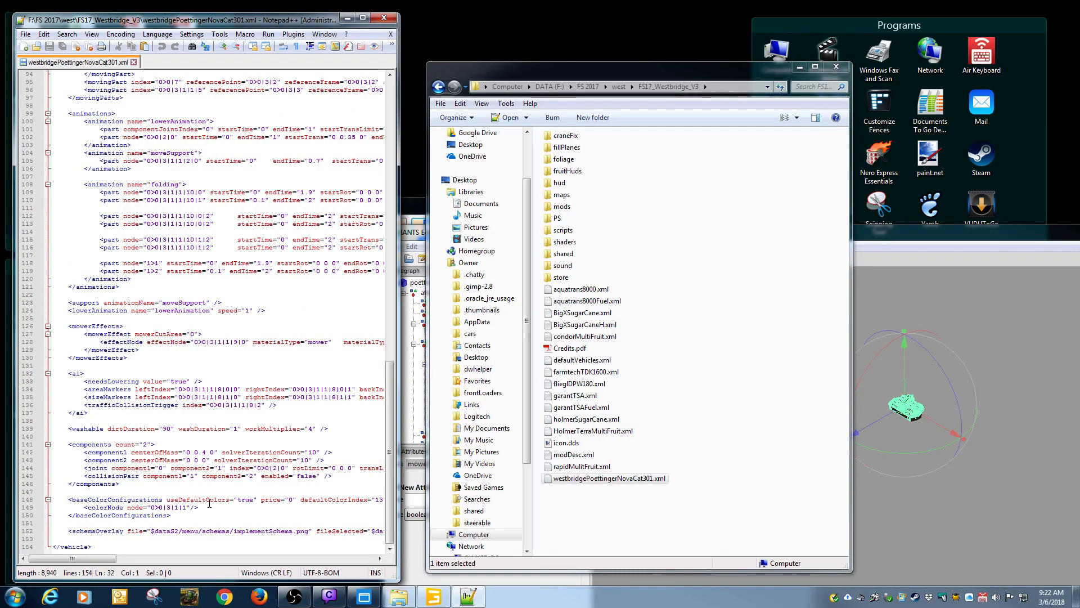
# Switch to GIANTS Editor and resize and move its window so it sits beside the mower XML.
pyautogui.moveTo(885, 244); pyautogui.dragTo(885, 144)
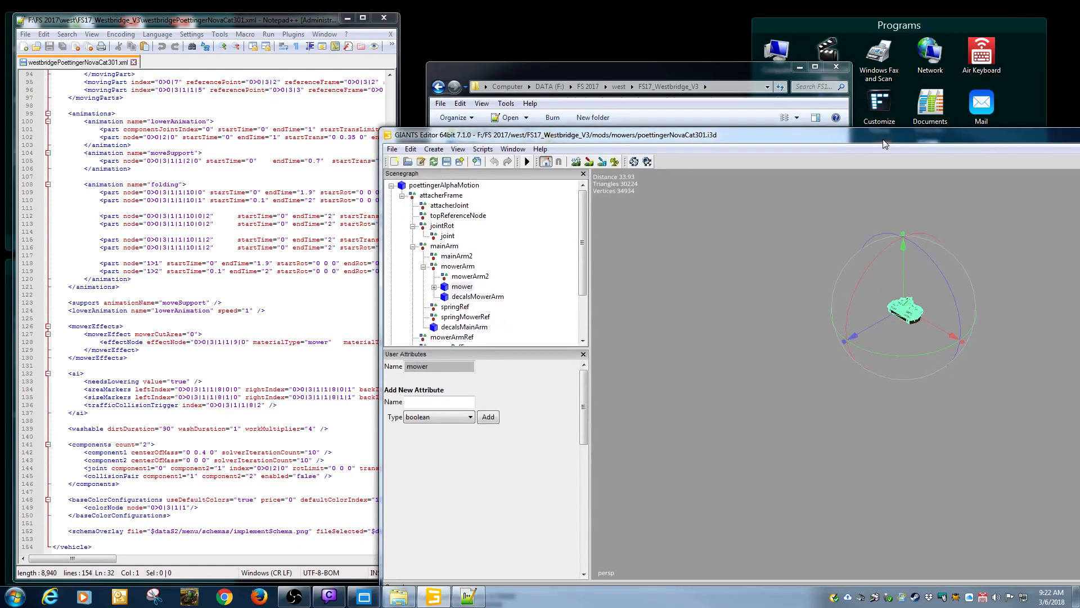
pyautogui.moveTo(380, 137); pyautogui.dragTo(845, 137)
pyautogui.moveTo(926, 139); pyautogui.dragTo(494, 53)
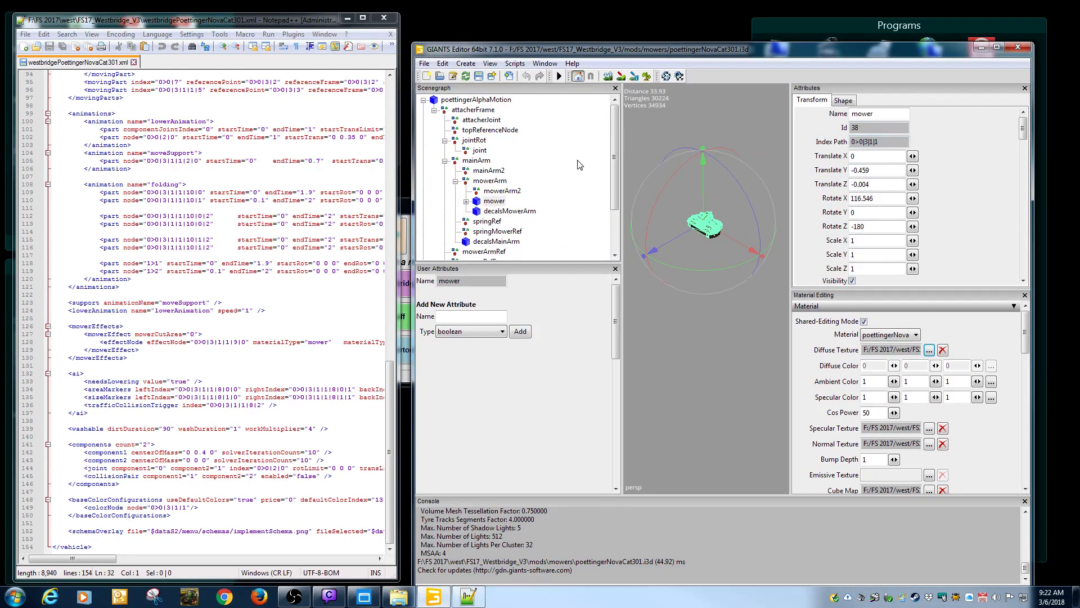
# Expand the mower shape and its cutters group, checking drum and cutter1 for an assigned material.
pyautogui.click(494, 202)
pyautogui.click(466, 202)
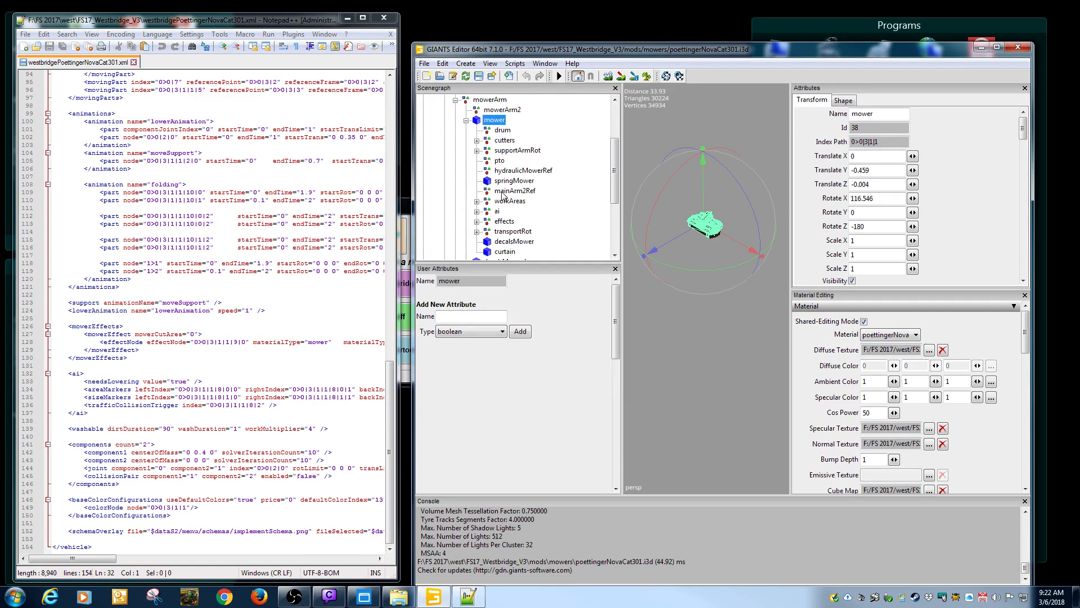
pyautogui.click(500, 133)
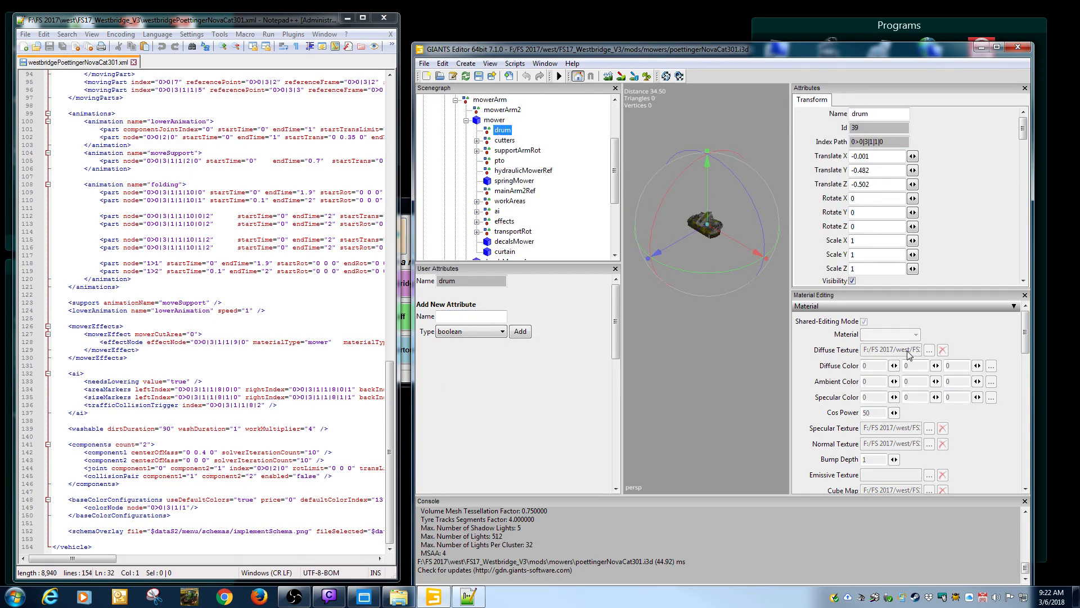
pyautogui.click(494, 120)
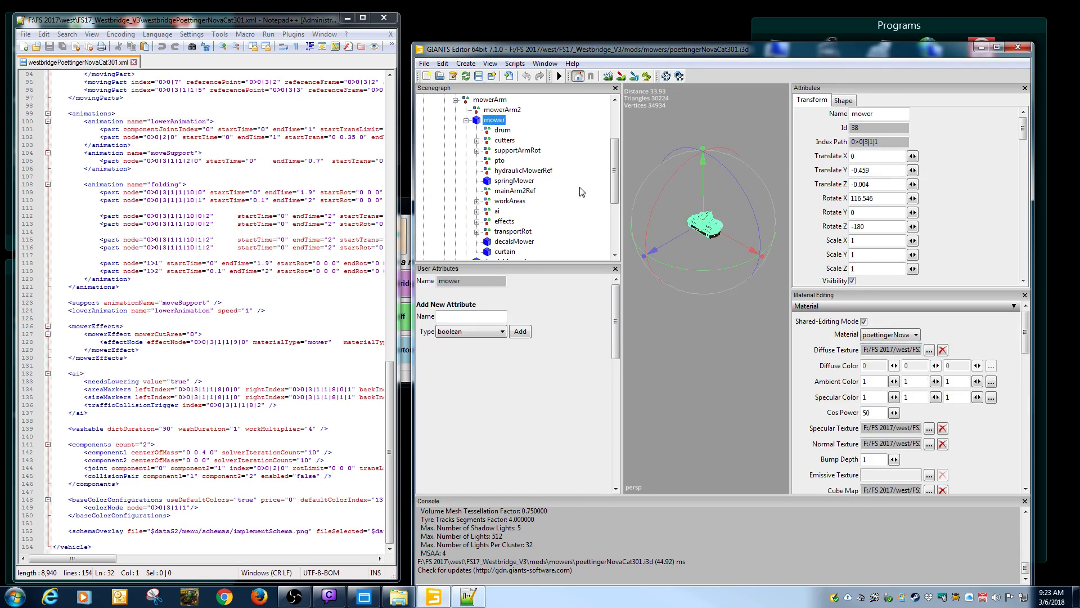
pyautogui.click(504, 141)
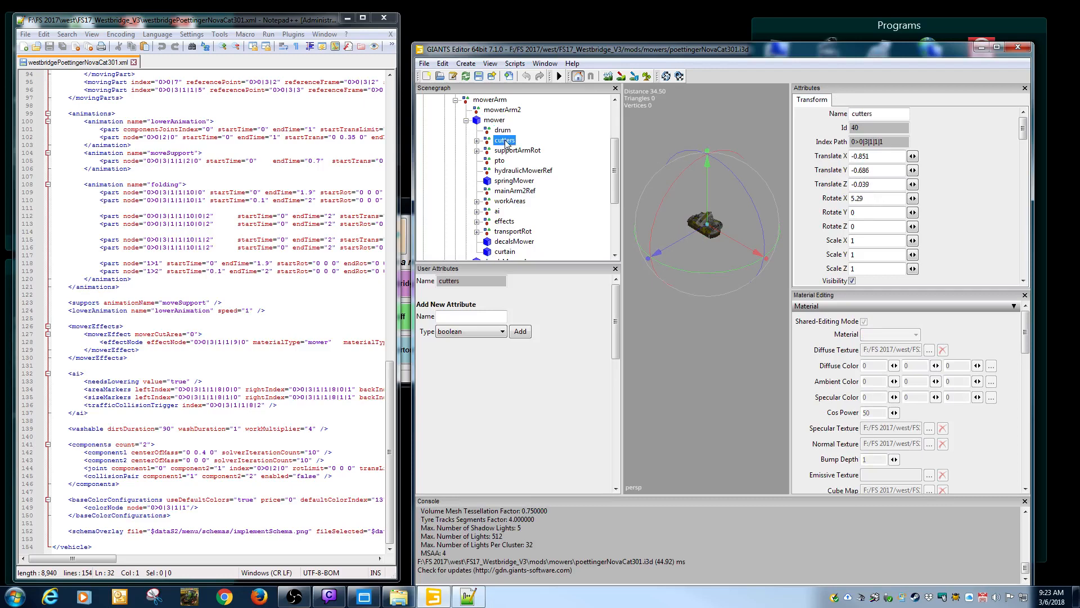
pyautogui.doubleClick(499, 143)
pyautogui.click(516, 150)
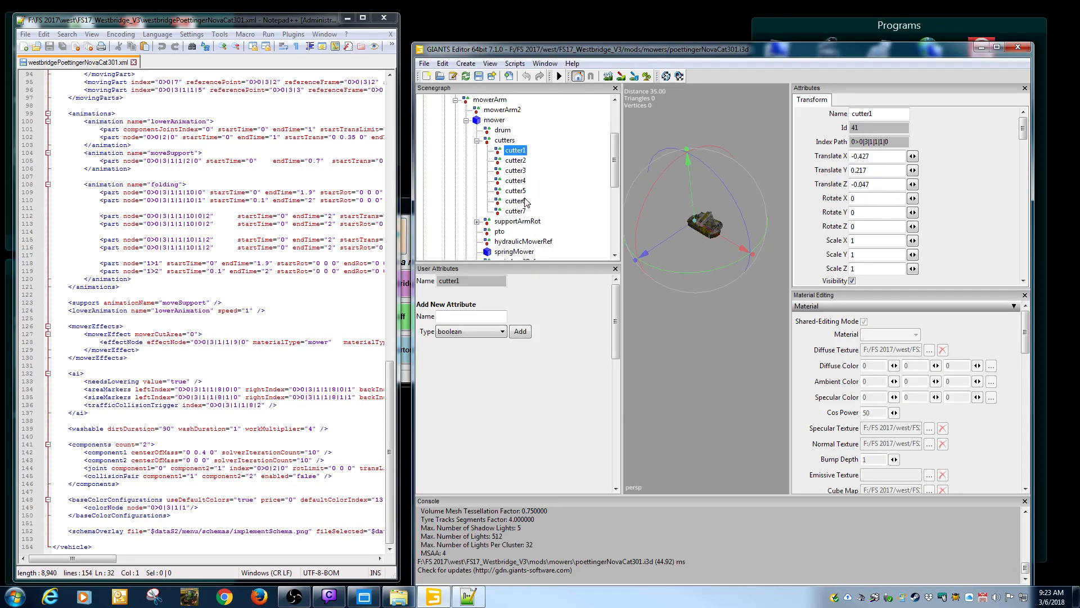
# Expand supportArmRot under the mower shape and check supportArm for an assigned material.
pyautogui.click(514, 222)
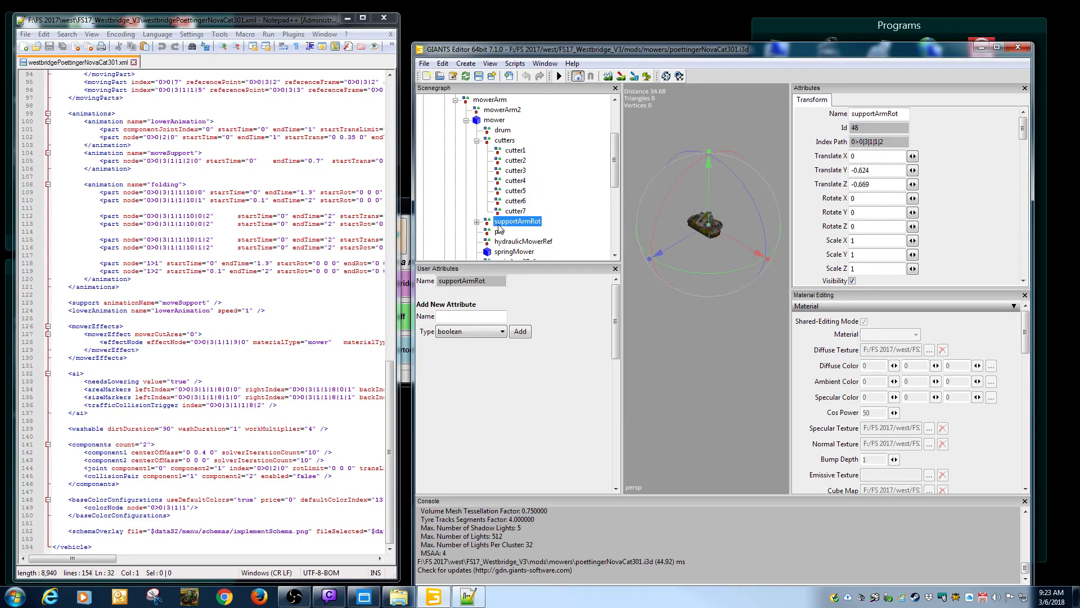
pyautogui.doubleClick(500, 223)
pyautogui.click(516, 231)
# Select the springMower shape and view the diffuse texture assigned to its material.
pyautogui.scroll(-1, 613, 188)
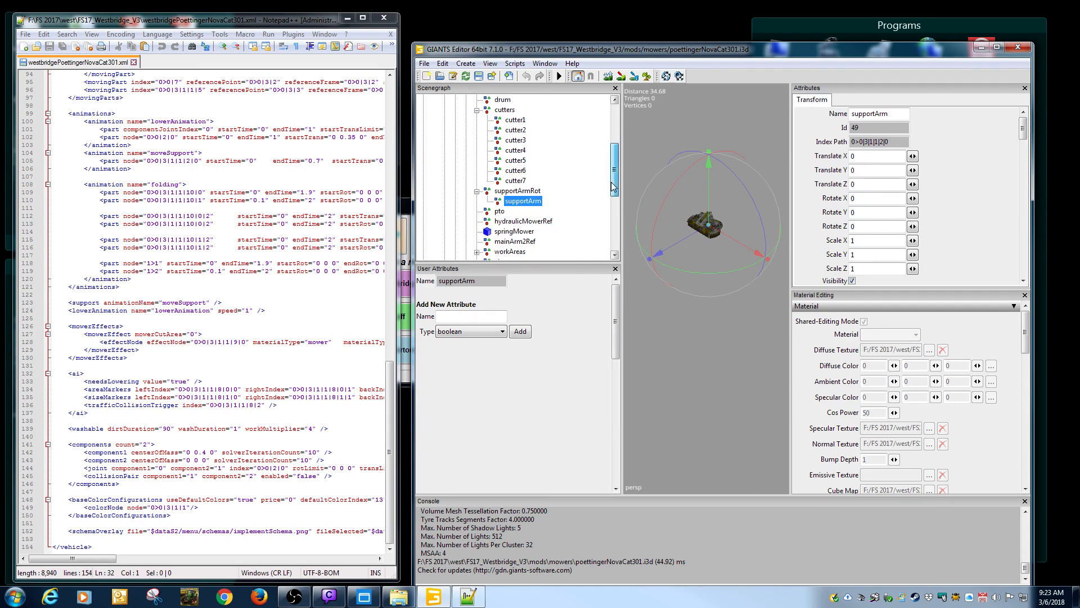
pyautogui.scroll(-2, 613, 188)
pyautogui.click(509, 172)
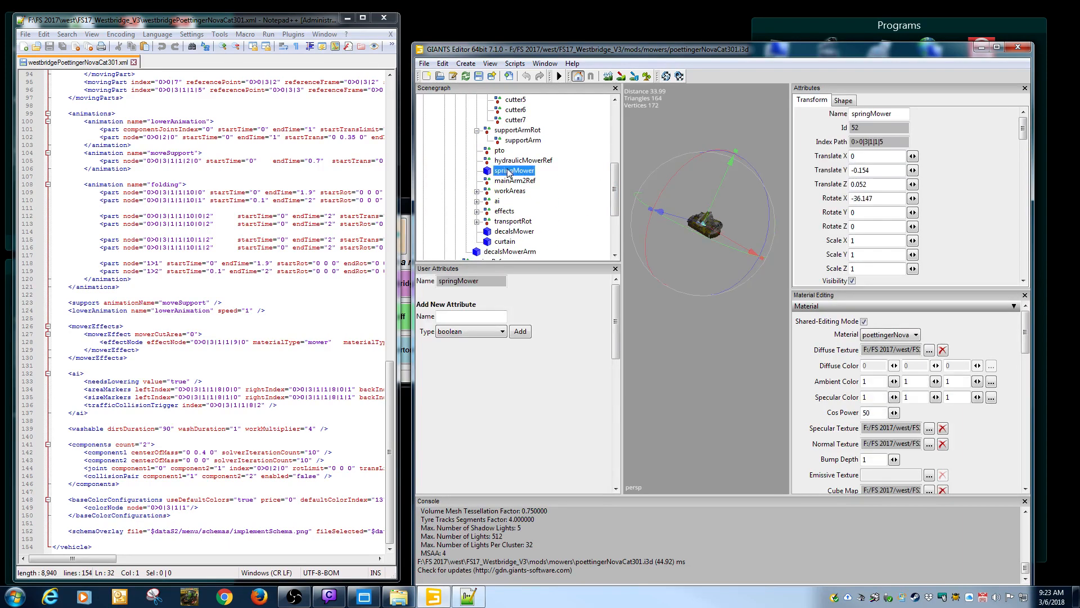
pyautogui.click(929, 350)
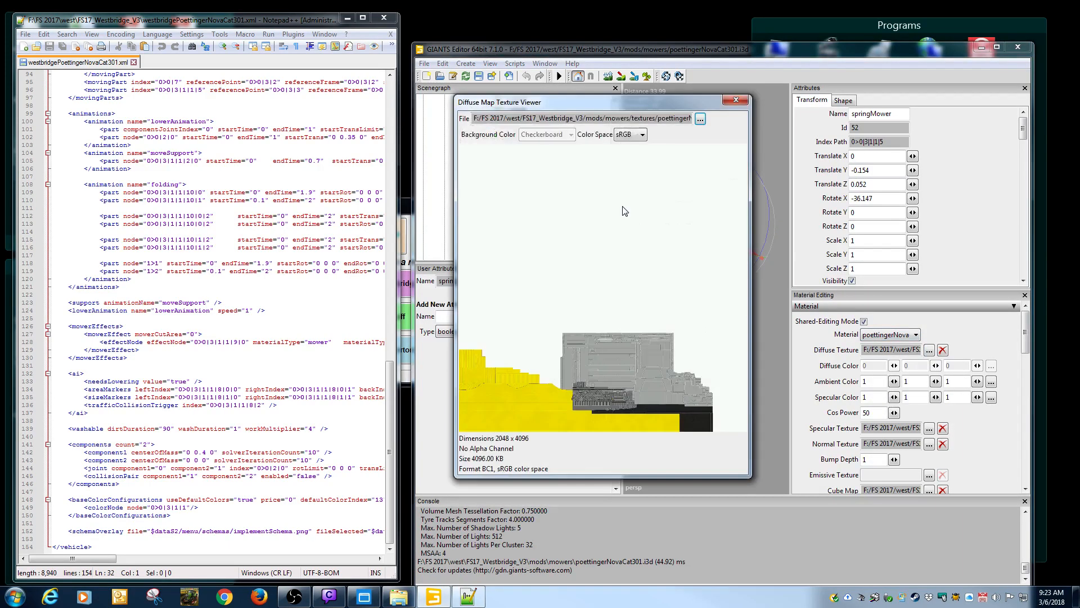
pyautogui.click(736, 100)
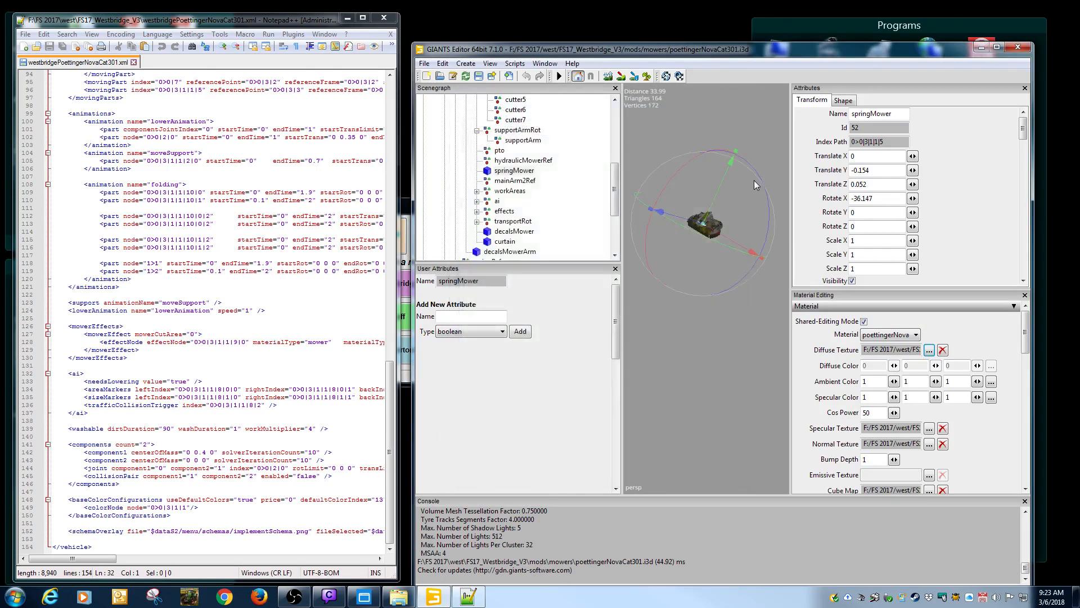
# Copy springMower's index path 0>0|3|1|1|5 onto a new line below the colorNode entry in the baseColorConfigurations block.
pyautogui.click(502, 174)
pyautogui.moveTo(890, 138); pyautogui.dragTo(774, 137)
pyautogui.hotkey('ctrl', 'c')
pyautogui.click(207, 509)
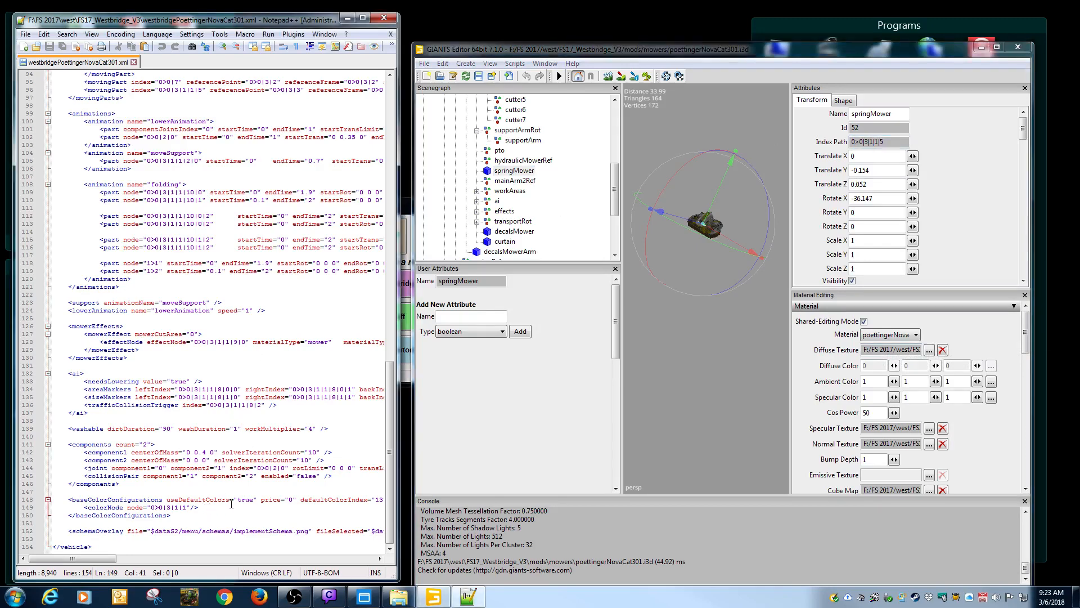
pyautogui.press('Return')
pyautogui.press('Return')
pyautogui.press('Return')
pyautogui.press('Return')
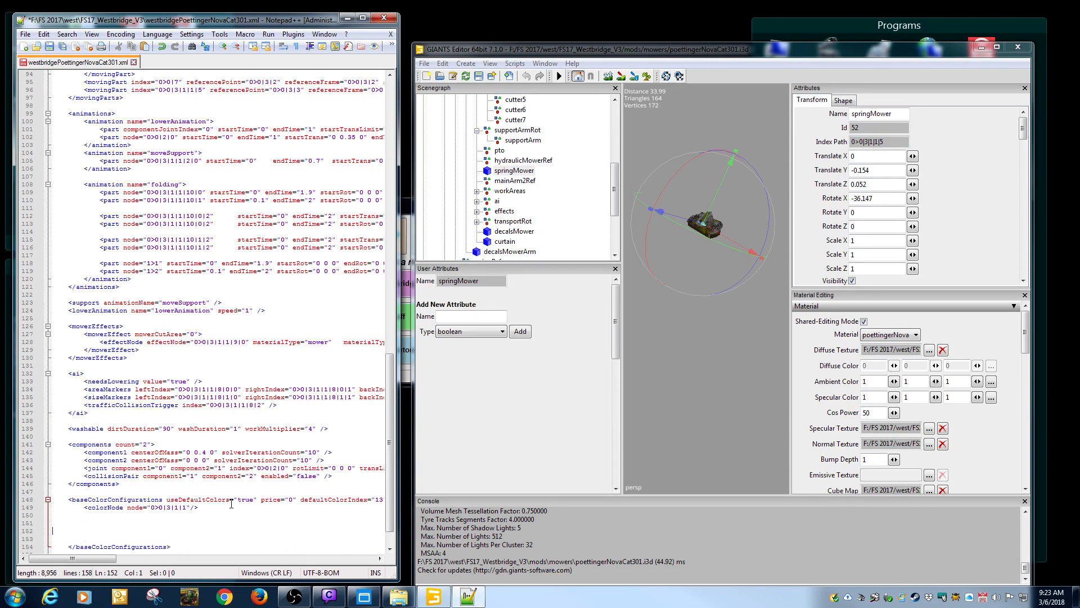
pyautogui.hotkey('ctrl', 'v')
# Select the decalsMower shape and view the diffuse texture assigned to its material.
pyautogui.click(513, 191)
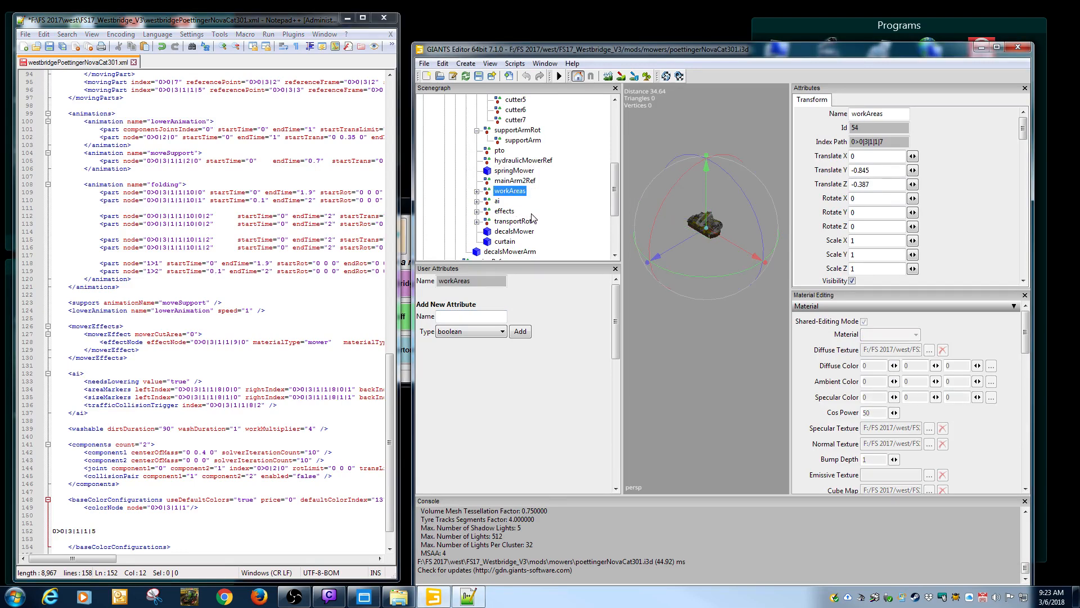
pyautogui.click(515, 231)
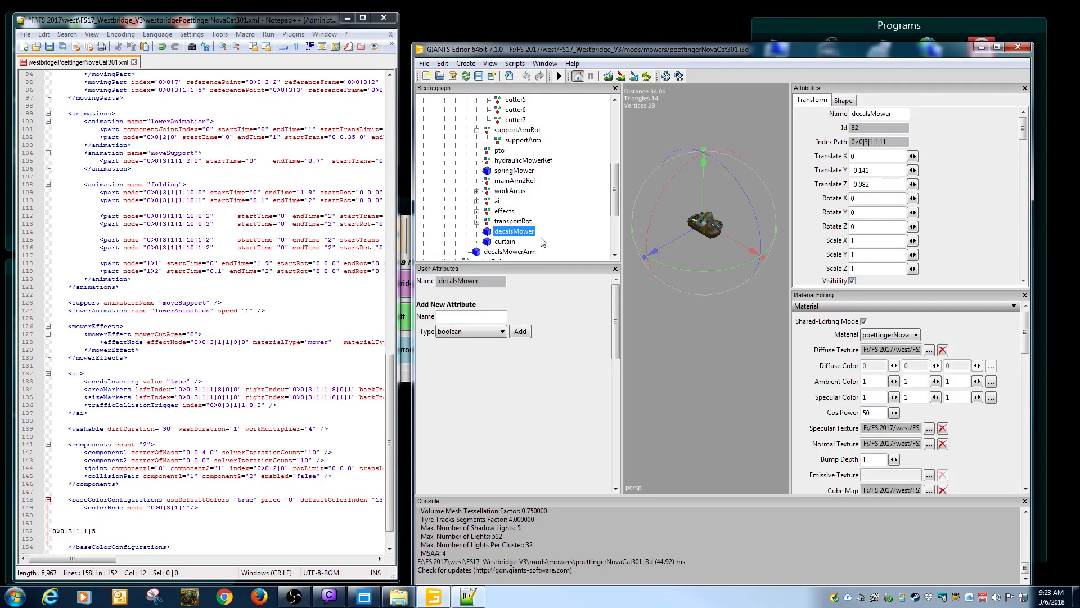
pyautogui.click(929, 350)
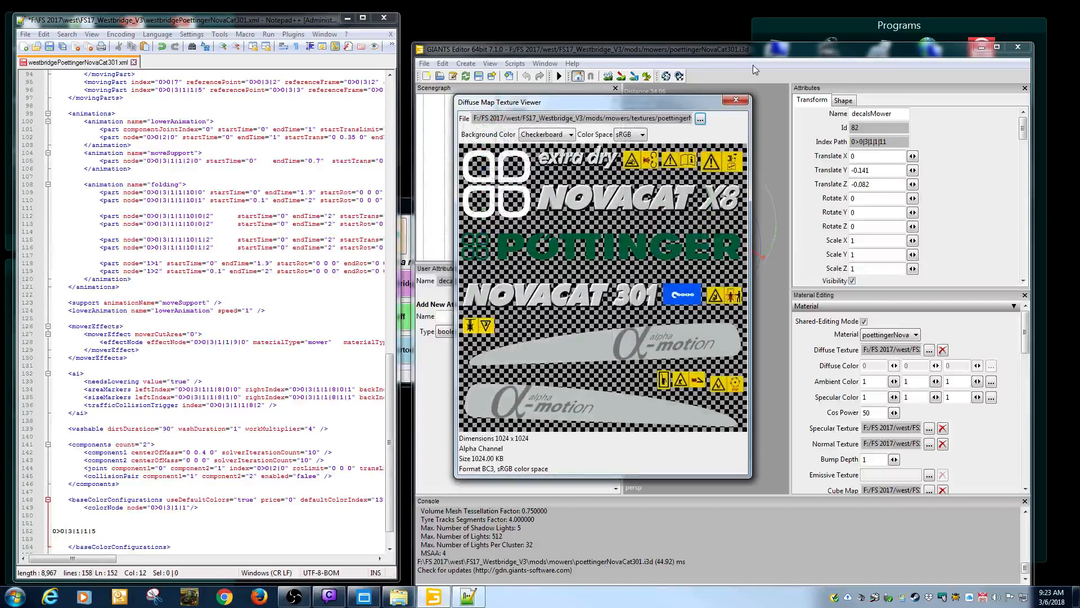
pyautogui.click(736, 100)
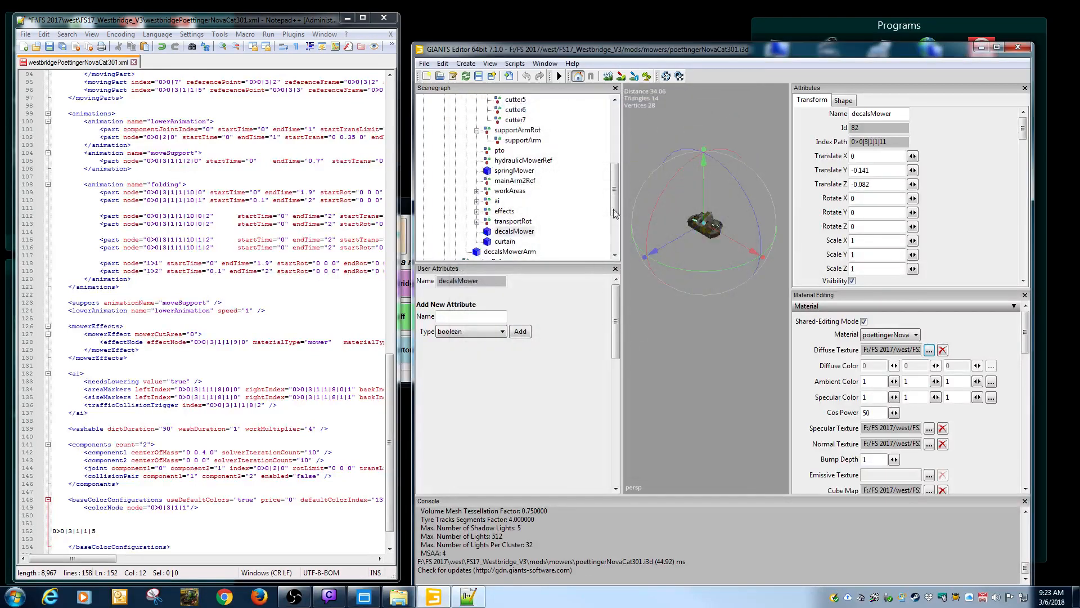
# Select the curtain shape and examine up close which part of the mower it covers.
pyautogui.click(505, 242)
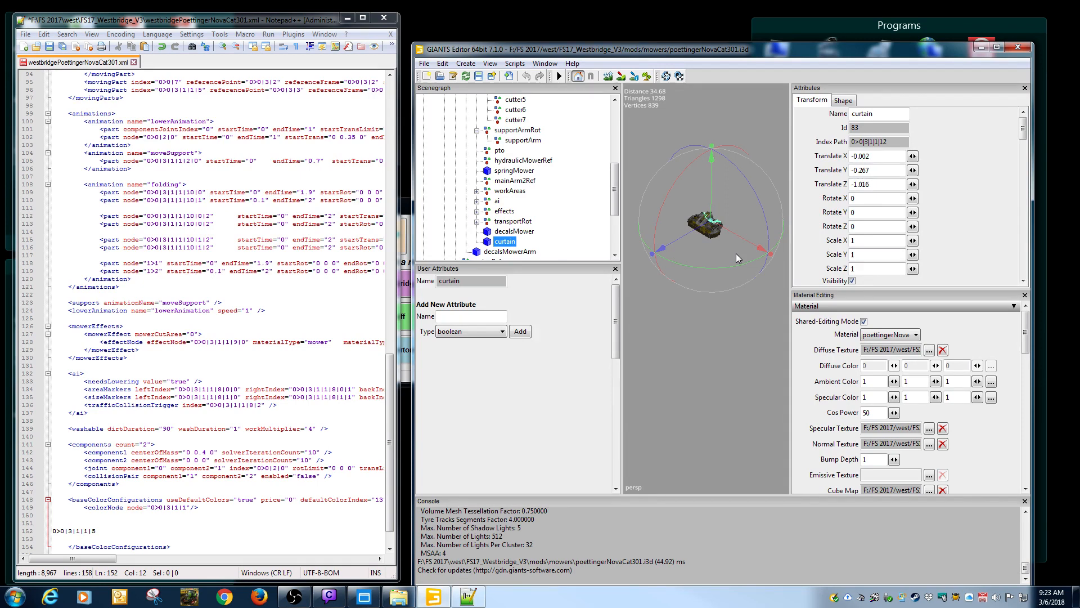
pyautogui.scroll(6, 732, 253)
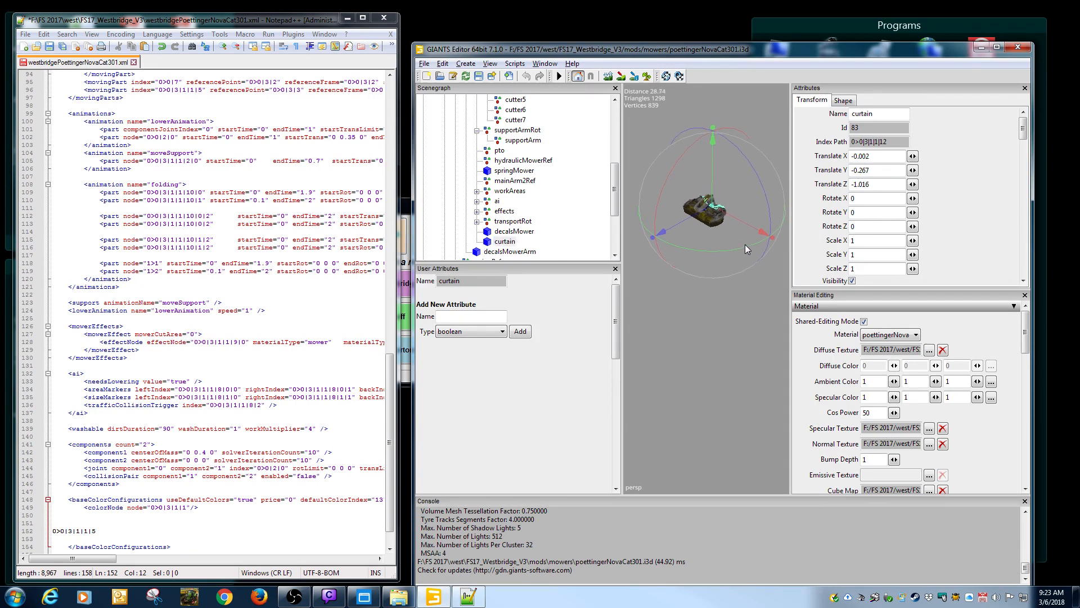
pyautogui.scroll(5, 739, 251)
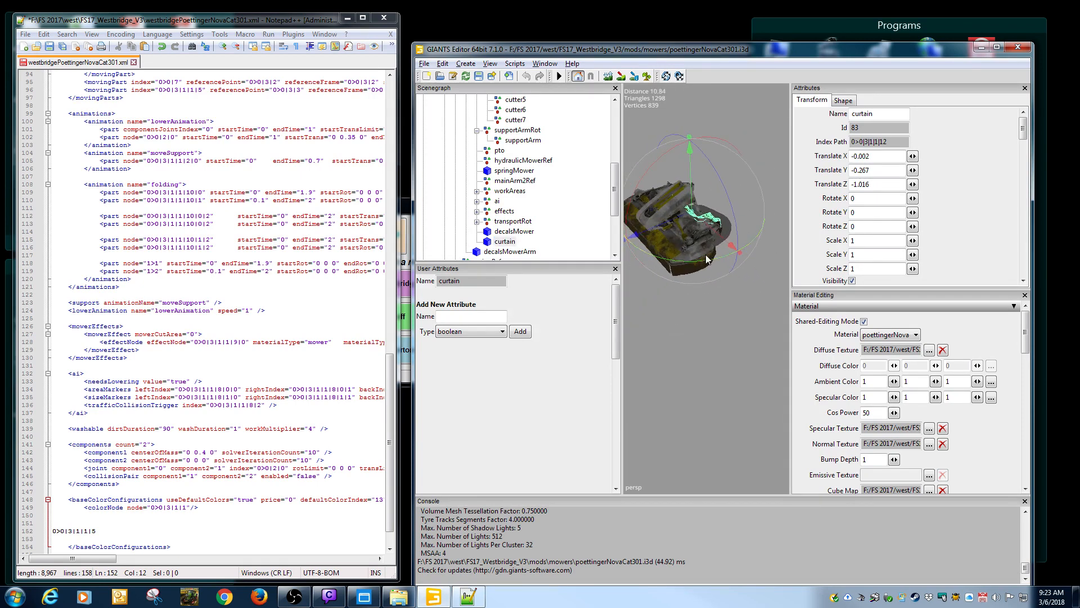
pyautogui.scroll(5, 730, 258)
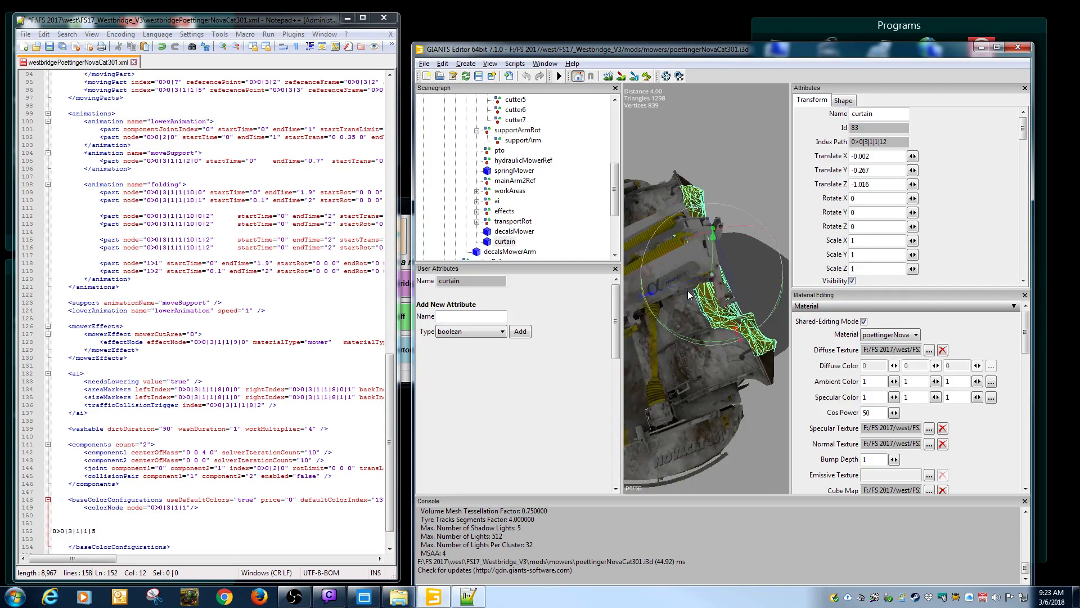
pyautogui.scroll(-5, 695, 289)
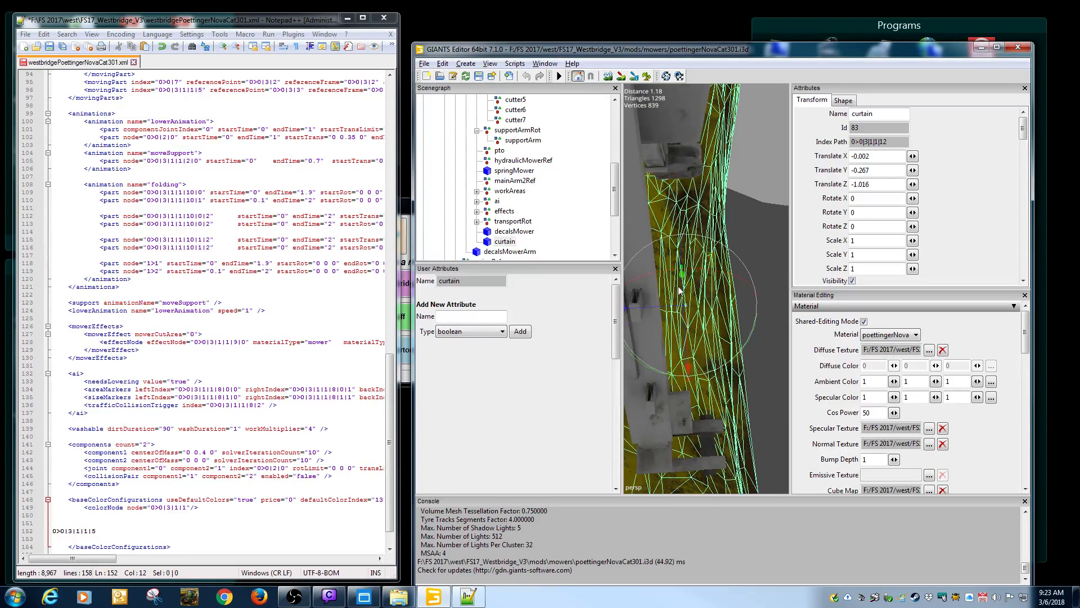
pyautogui.scroll(-3, 674, 286)
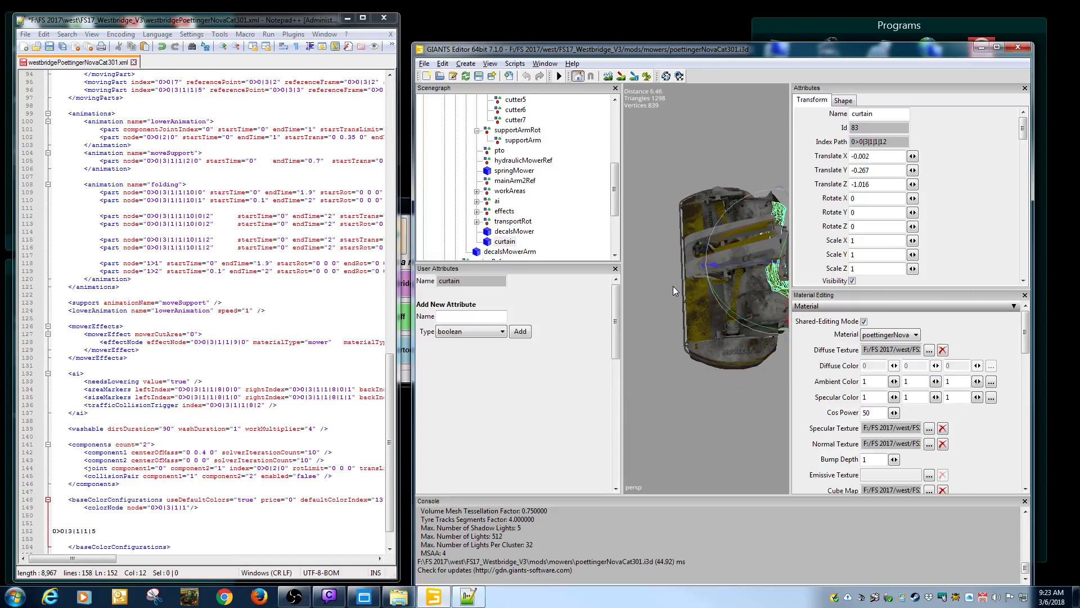
pyautogui.moveTo(673, 286); pyautogui.dragTo(694, 285)
# Copy the curtain's index path 0>0|3|1|1|12 onto the line below the springMower path in the mower XML.
pyautogui.click(509, 244)
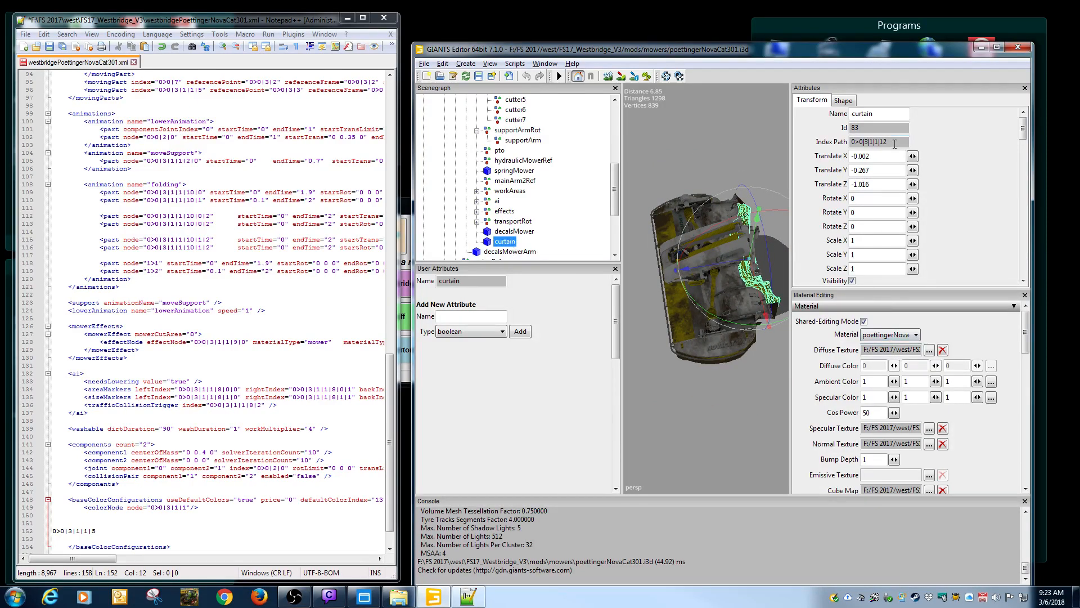
pyautogui.moveTo(895, 144); pyautogui.dragTo(797, 134)
pyautogui.hotkey('ctrl', 'c')
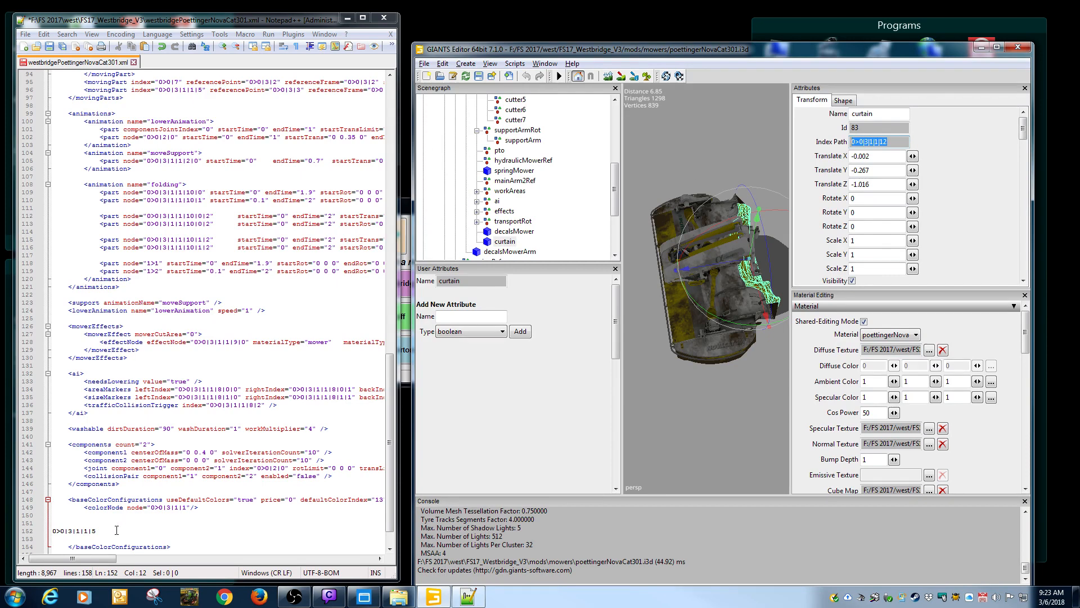
pyautogui.click(111, 533)
pyautogui.press('Down')
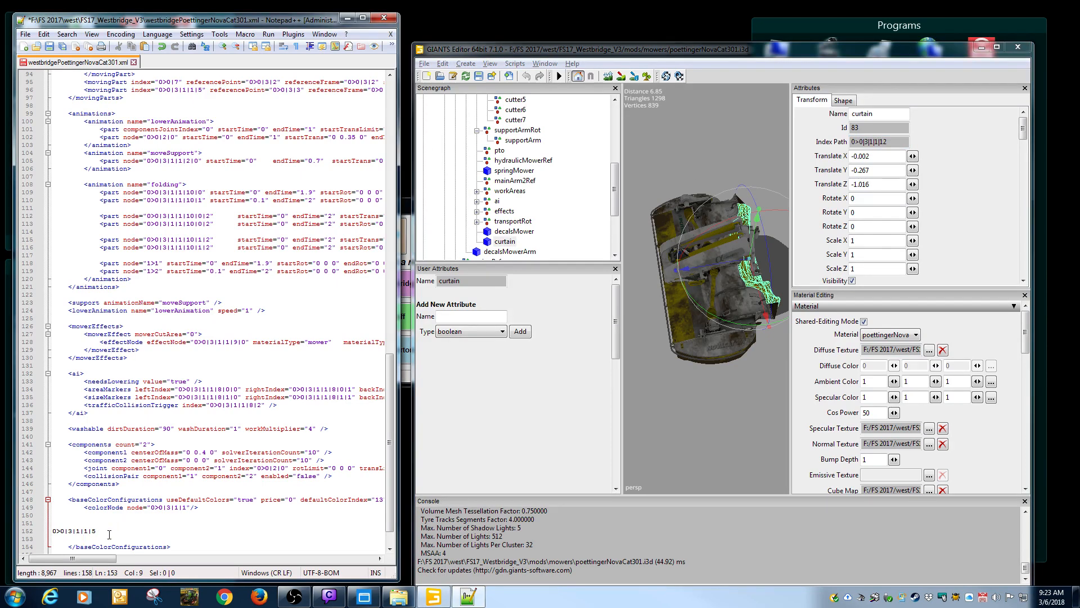
pyautogui.hotkey('ctrl', 'v')
# Select the decalsMainArm shape and view the diffuse texture assigned to its material.
pyautogui.moveTo(615, 202); pyautogui.dragTo(615, 211)
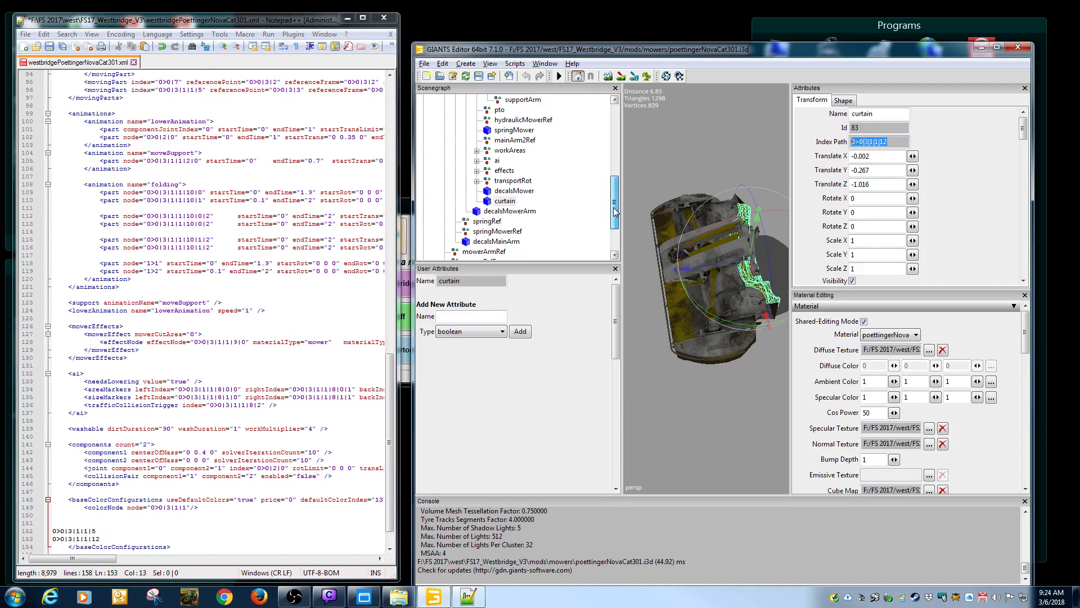
pyautogui.click(516, 212)
pyautogui.click(510, 243)
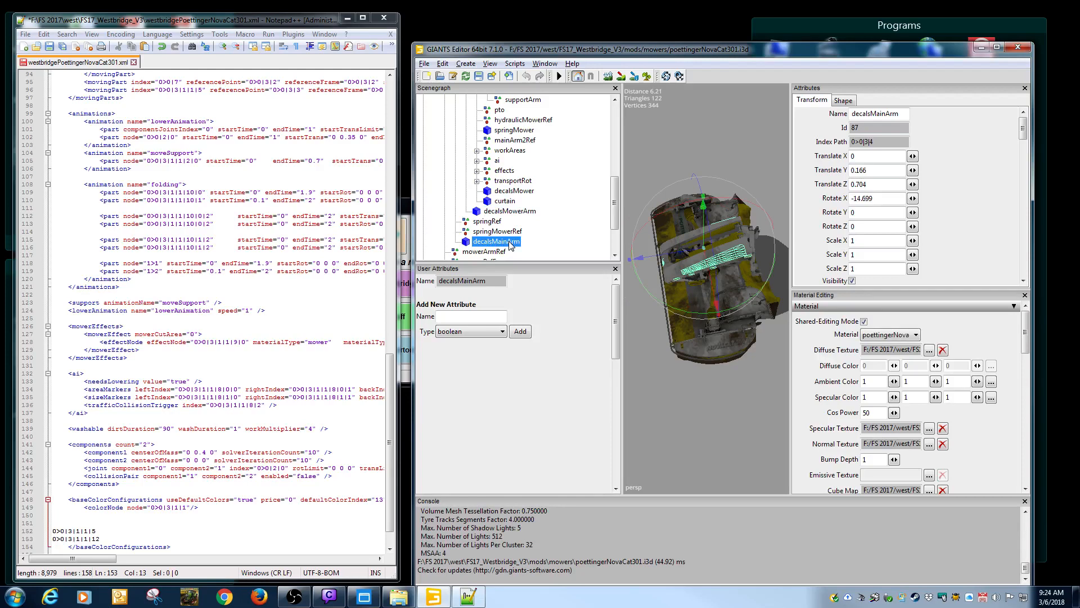
pyautogui.click(928, 351)
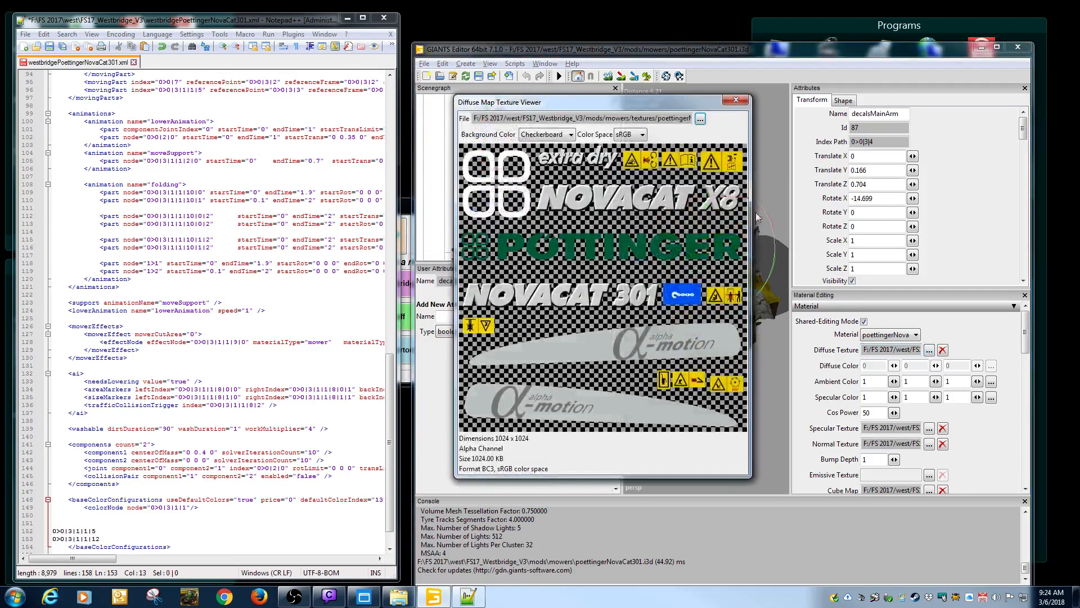
pyautogui.click(735, 100)
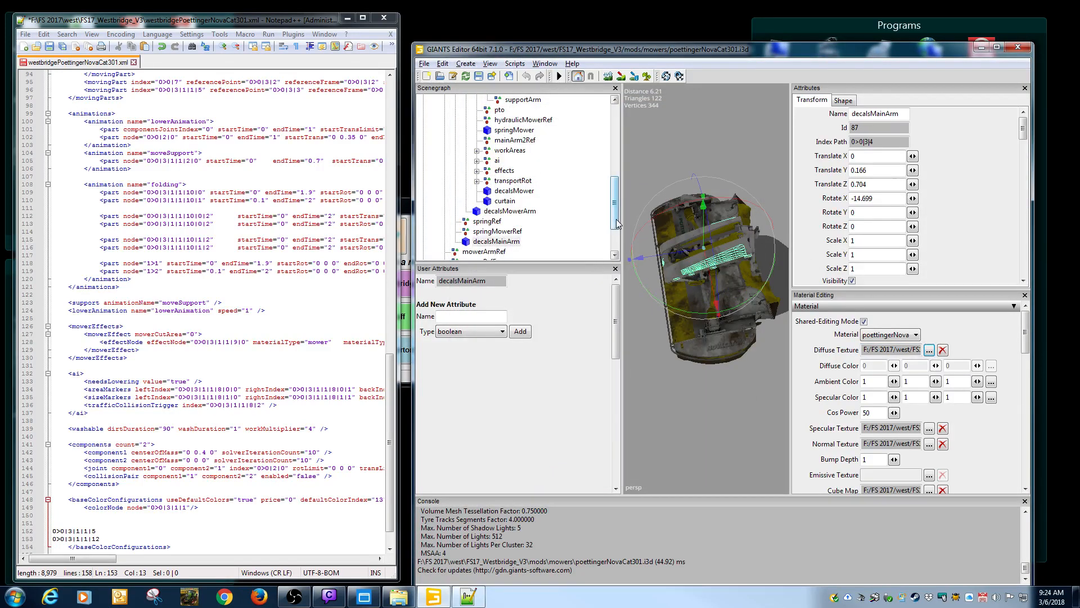
# Check the hydraulicMower group, then select the spring shape and view the diffuse texture assigned to its material.
pyautogui.scroll(-2, 616, 218)
pyautogui.click(487, 212)
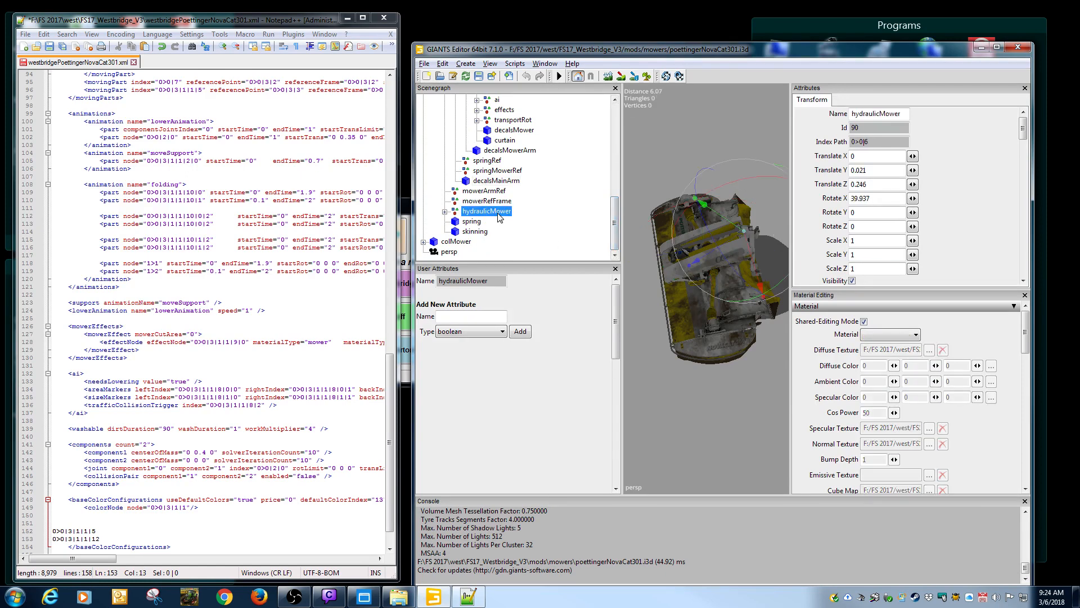
pyautogui.click(445, 212)
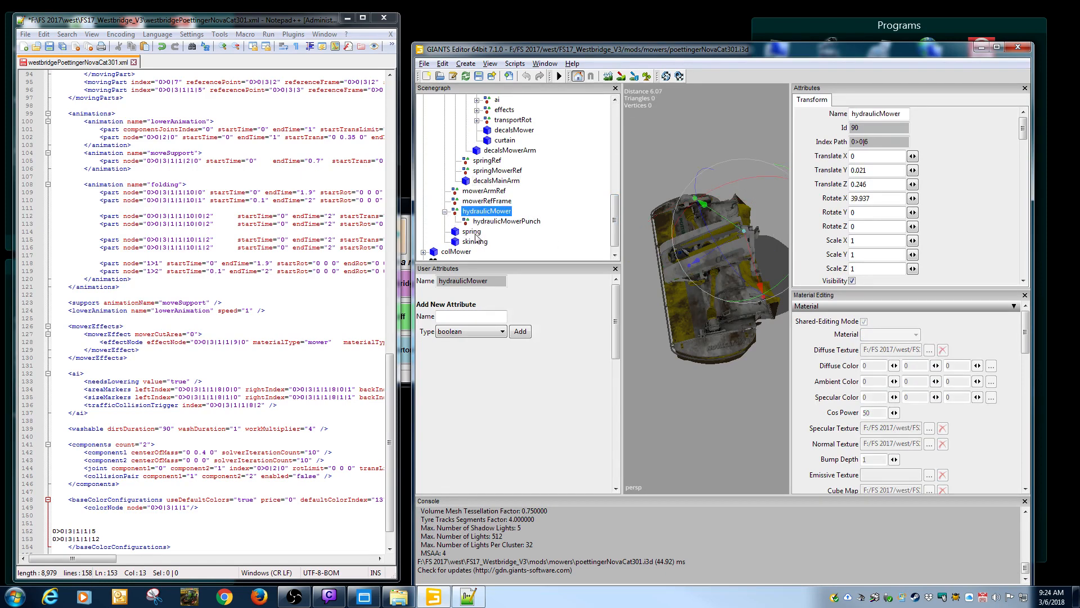
pyautogui.click(472, 231)
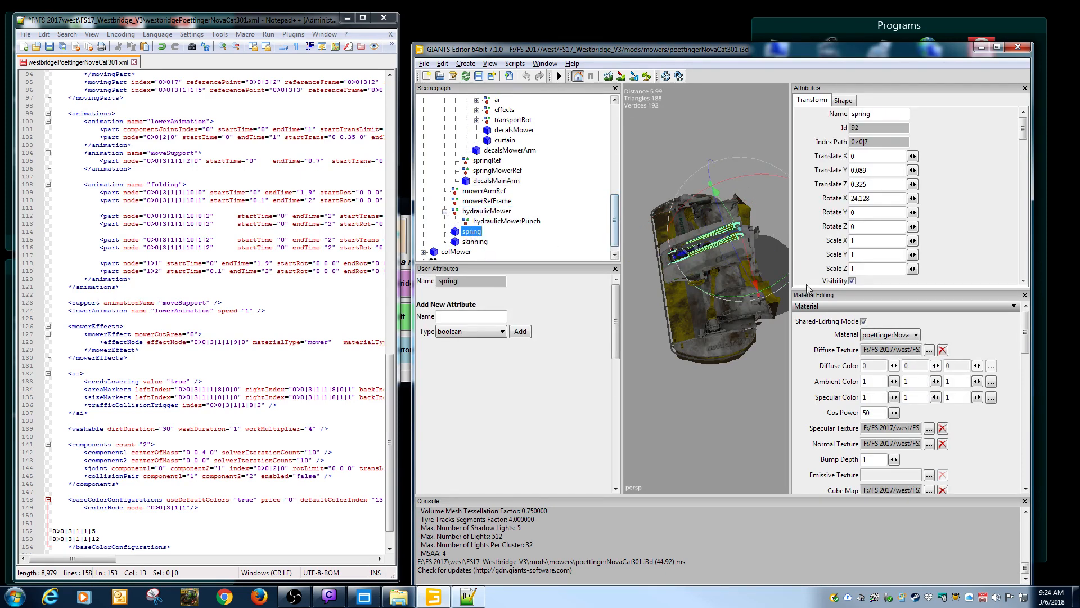
pyautogui.click(927, 352)
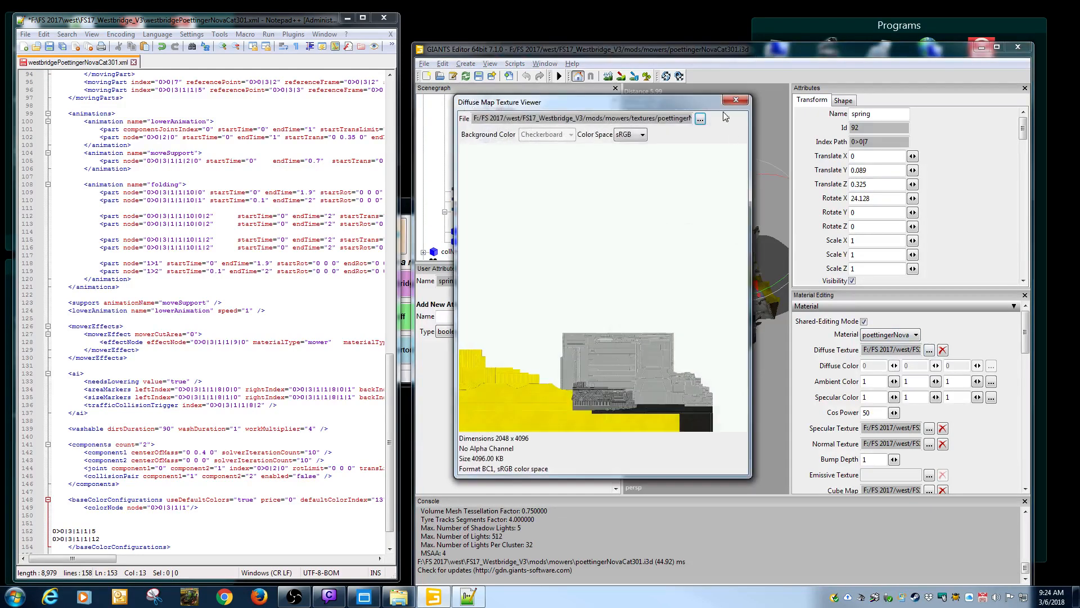
pyautogui.click(738, 103)
# Copy the index paths of spring (0>0|7) and skinning (0>0|8) onto the empty lines above the springMower path in the mower XML.
pyautogui.moveTo(872, 142); pyautogui.dragTo(804, 134)
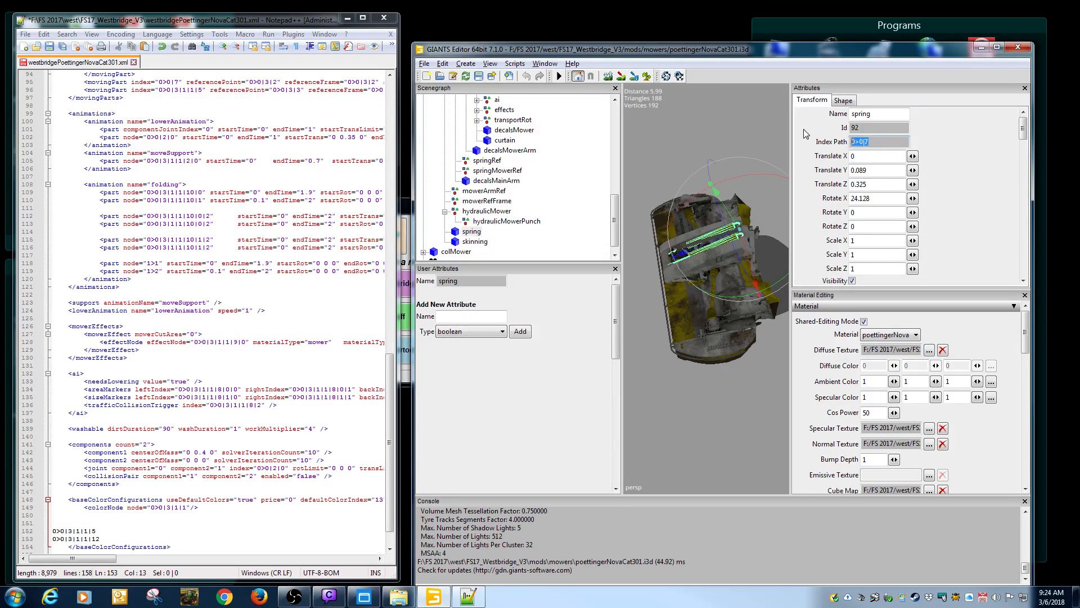
pyautogui.click(96, 524)
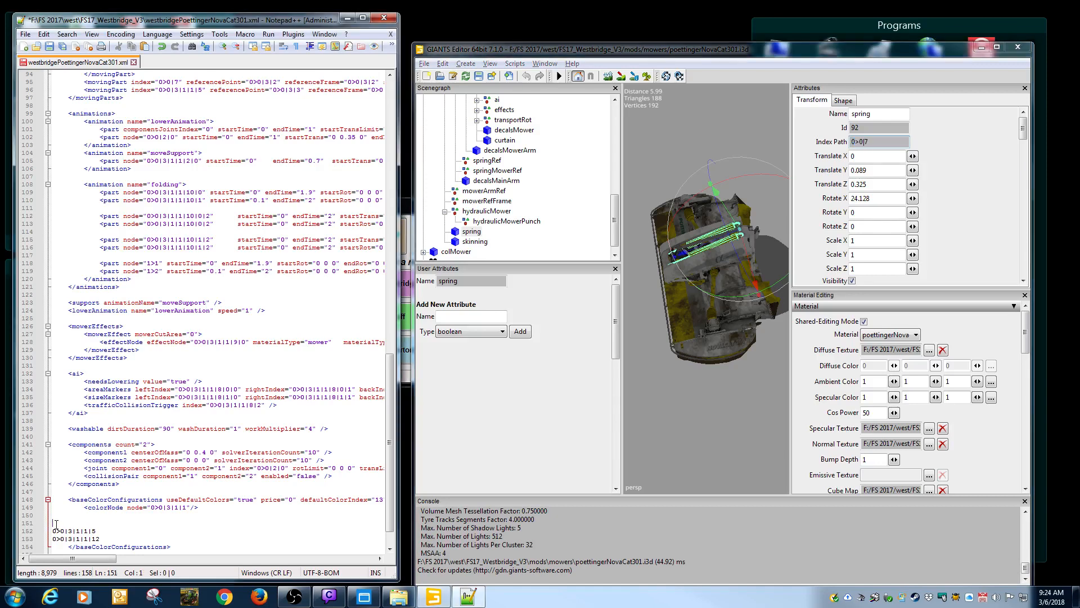
pyautogui.click(482, 242)
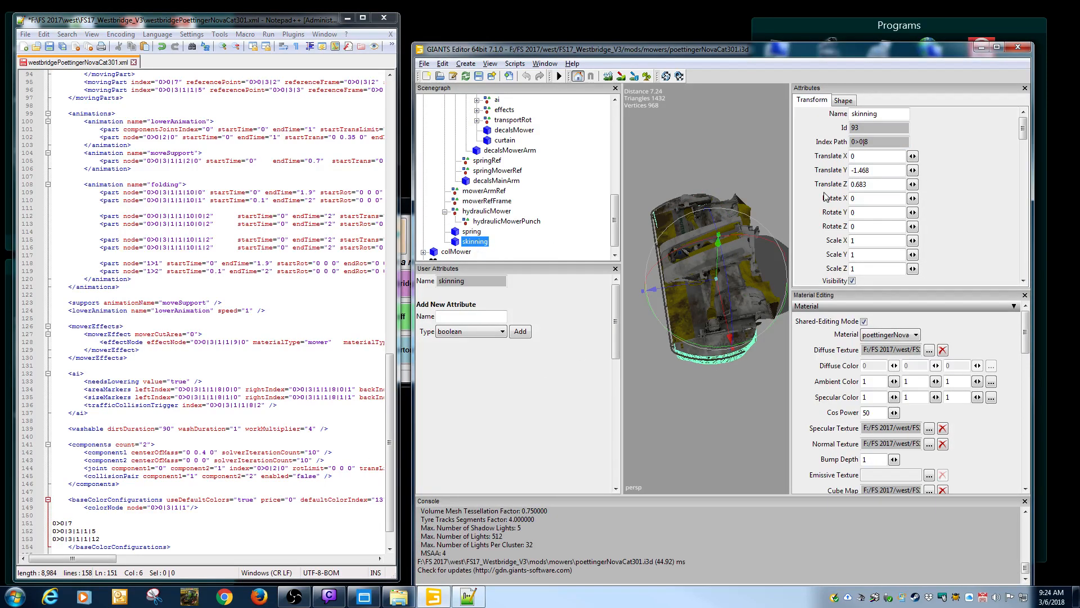
pyautogui.moveTo(895, 142); pyautogui.dragTo(813, 143)
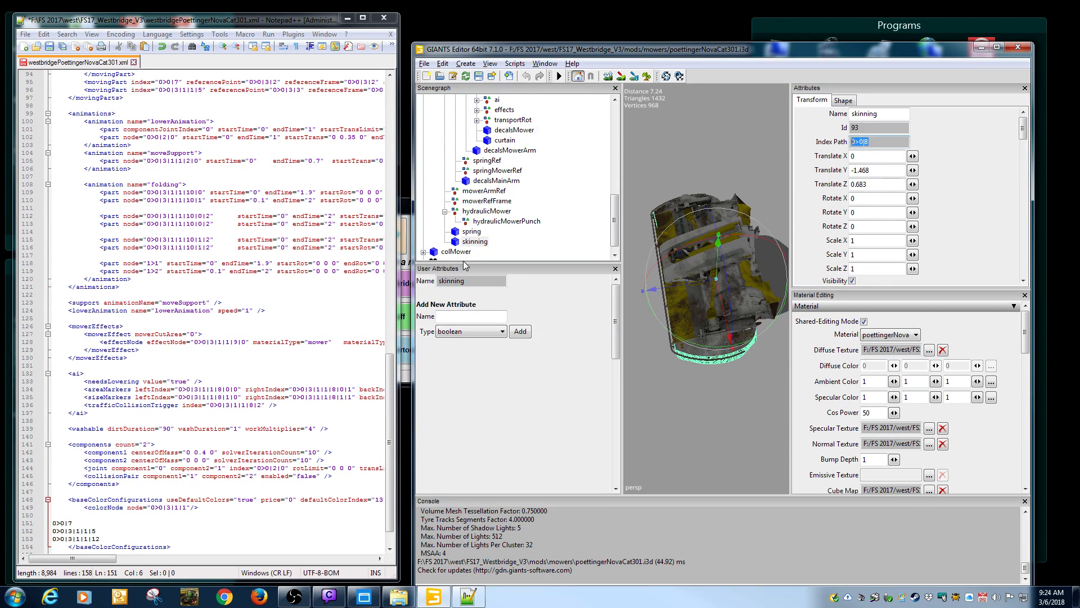
pyautogui.click(80, 516)
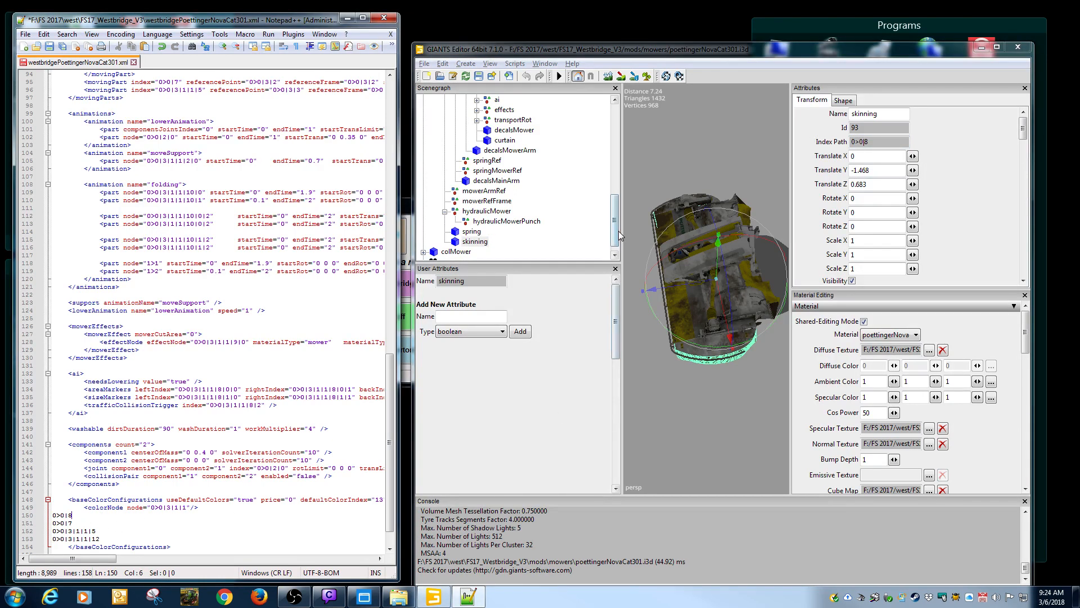
# Examine the colMower shape and its child nodes refNode, colPartLeft and colPartRight for assigned textures.
pyautogui.moveTo(617, 226); pyautogui.dragTo(614, 233)
pyautogui.click(456, 243)
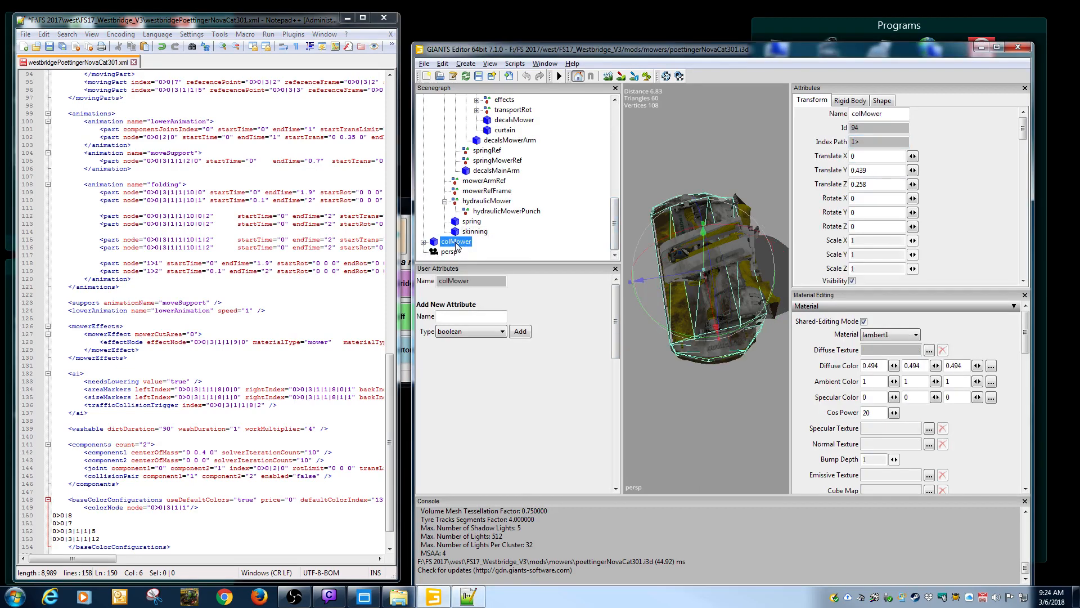
pyautogui.click(424, 242)
pyautogui.click(456, 234)
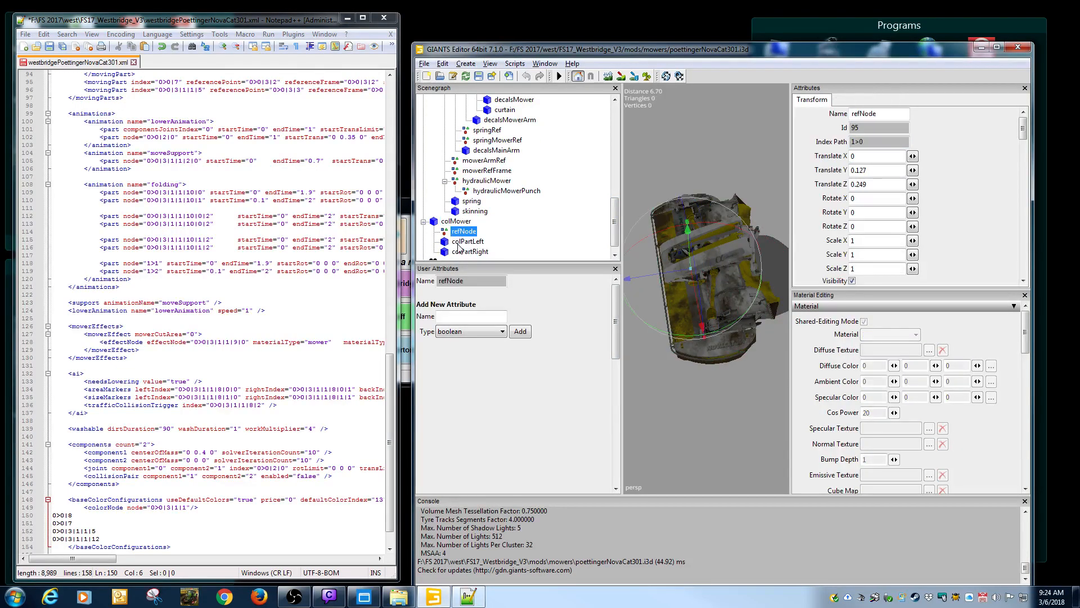
pyautogui.click(458, 243)
pyautogui.click(464, 252)
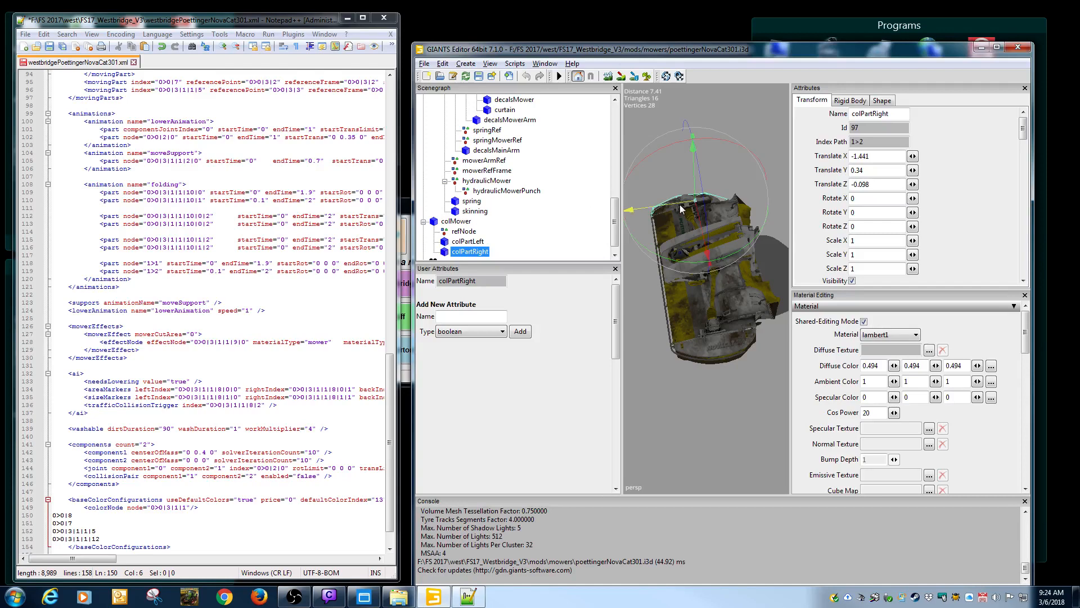
# Set the custom shader variation of the mower shape's material to colorMask.
pyautogui.moveTo(615, 223); pyautogui.dragTo(615, 122)
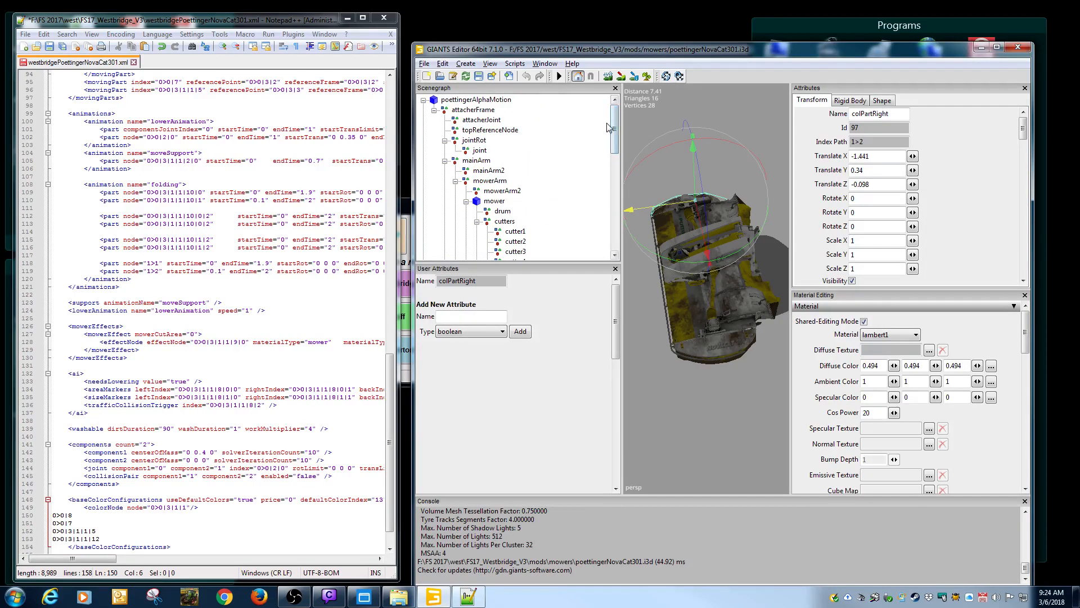
pyautogui.click(496, 201)
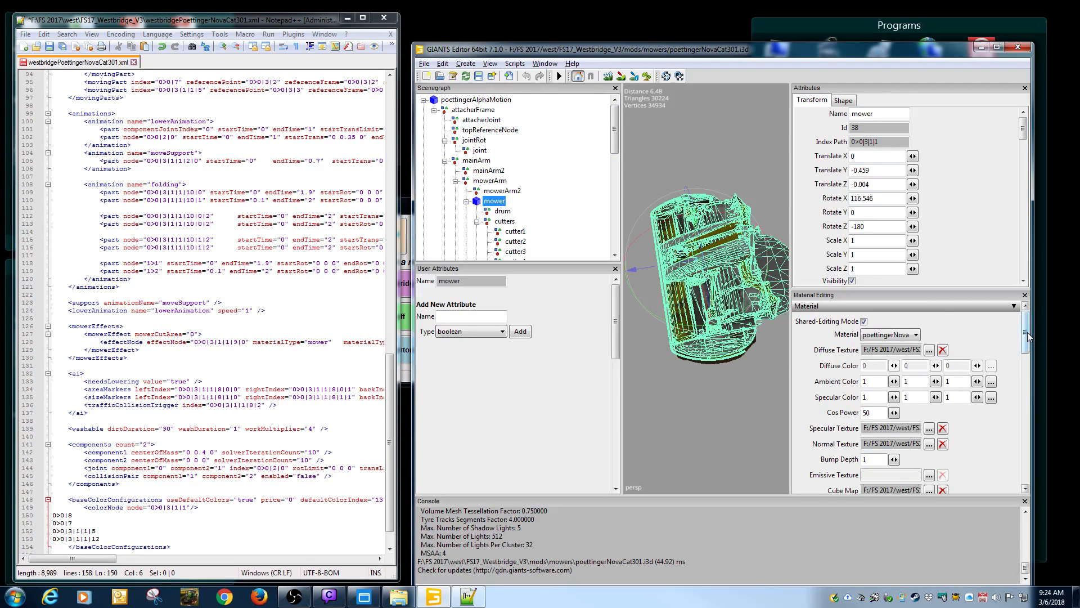
pyautogui.scroll(-4, 1007, 394)
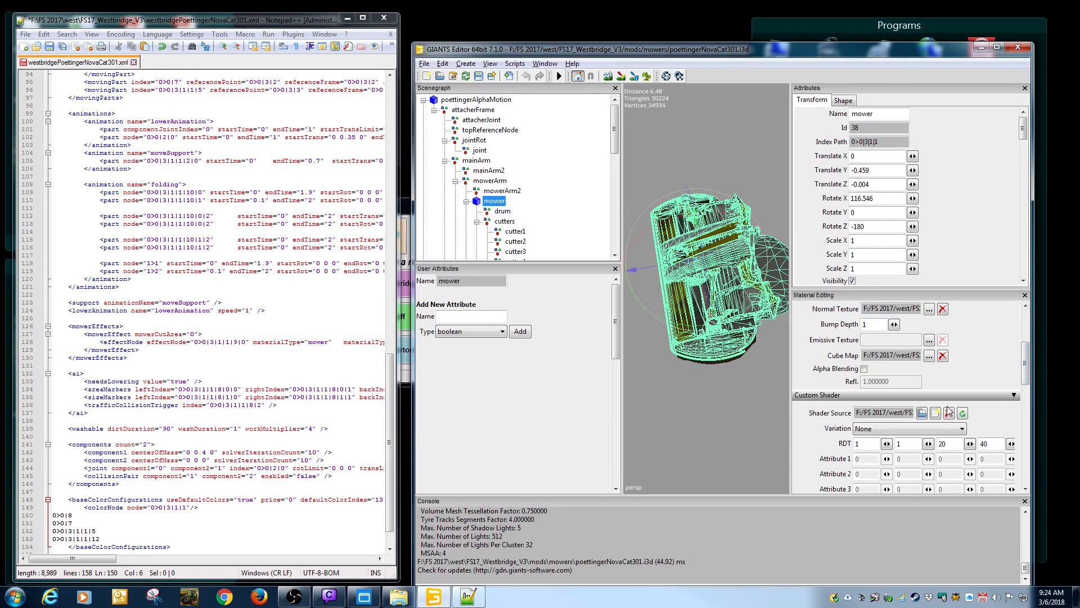
pyautogui.click(885, 412)
pyautogui.press('End')
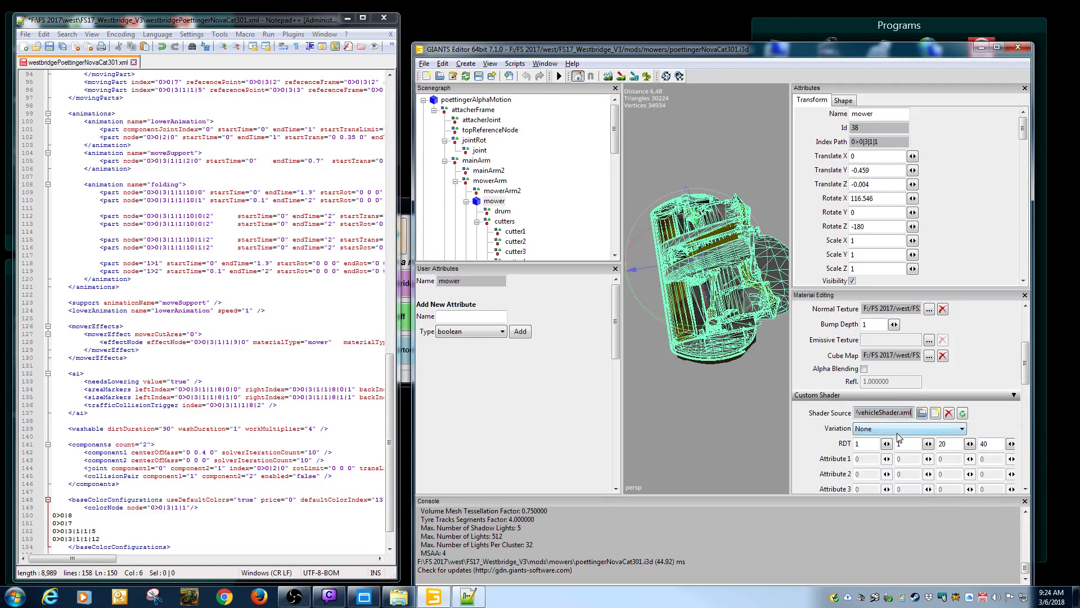
pyautogui.click(901, 432)
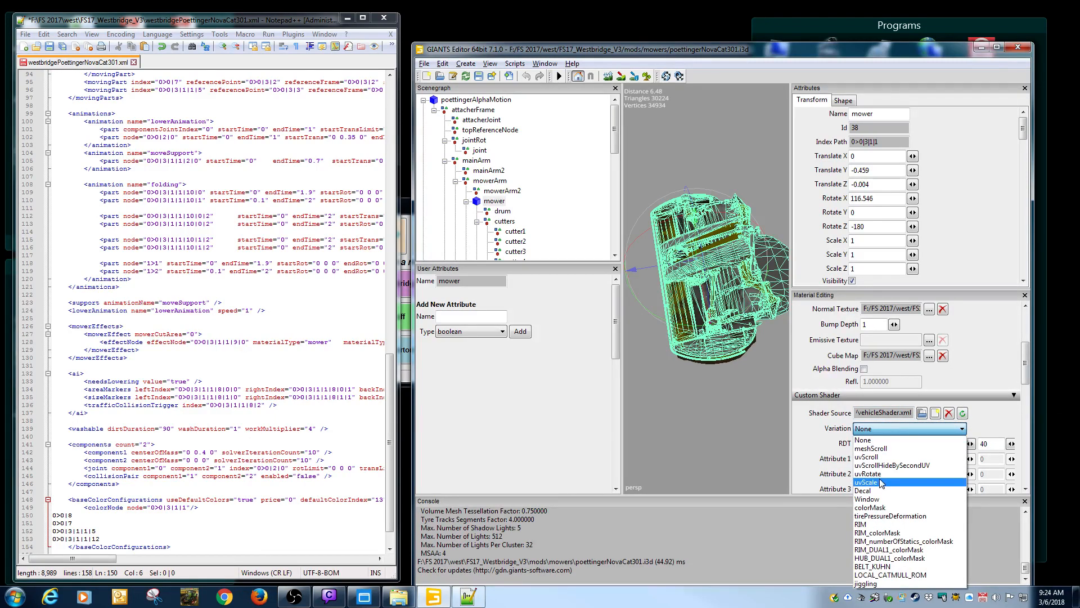
pyautogui.click(876, 508)
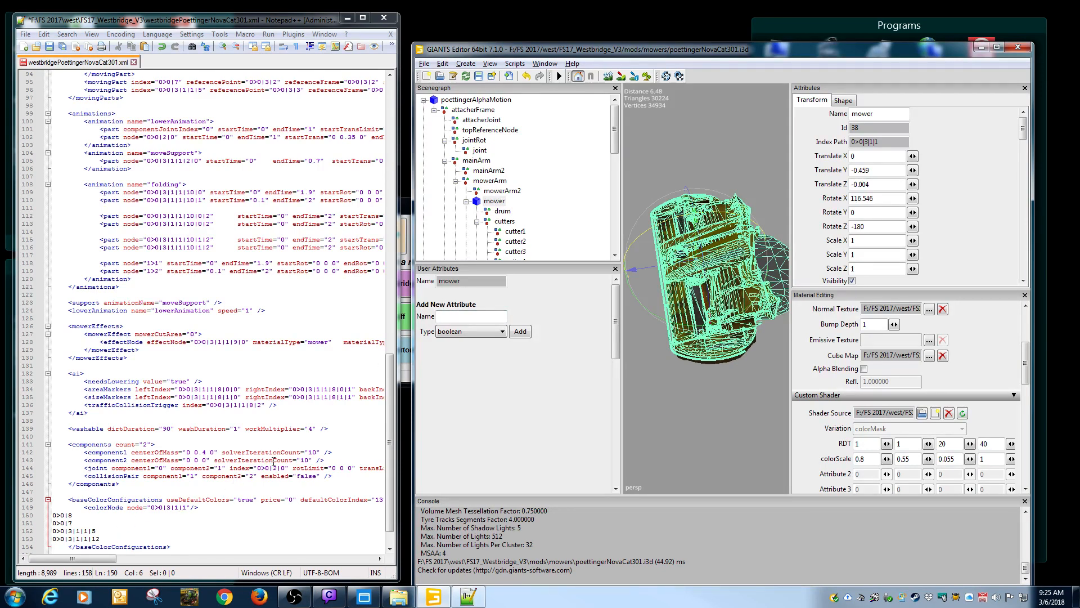
# Check the custom shader variation and colorScale settings on the springMower and curtain shapes.
pyautogui.moveTo(615, 147); pyautogui.dragTo(617, 190)
pyautogui.click(530, 212)
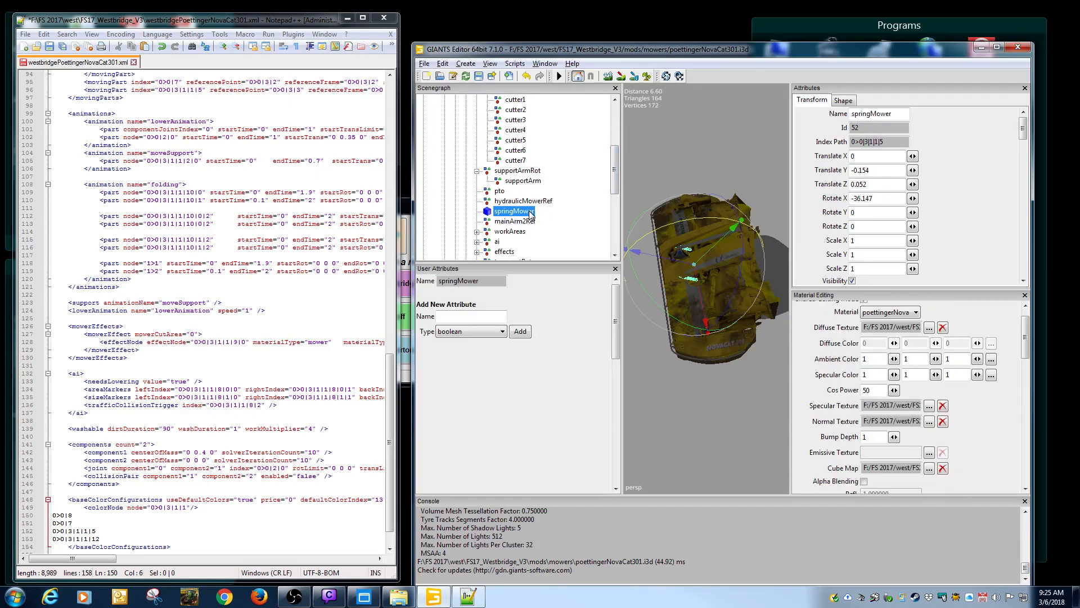
pyautogui.click(698, 407)
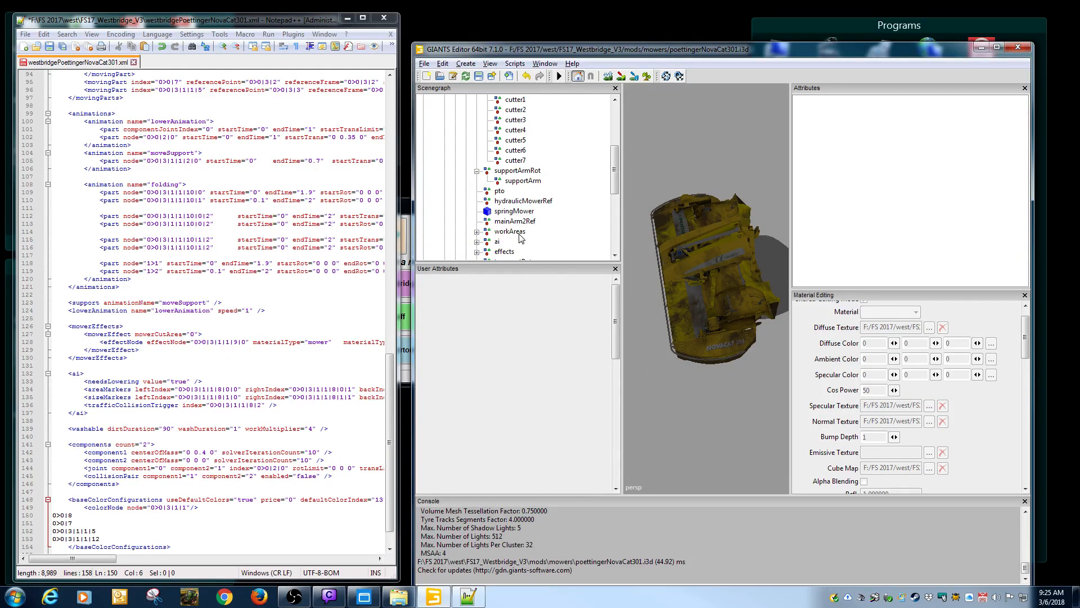
pyautogui.click(515, 213)
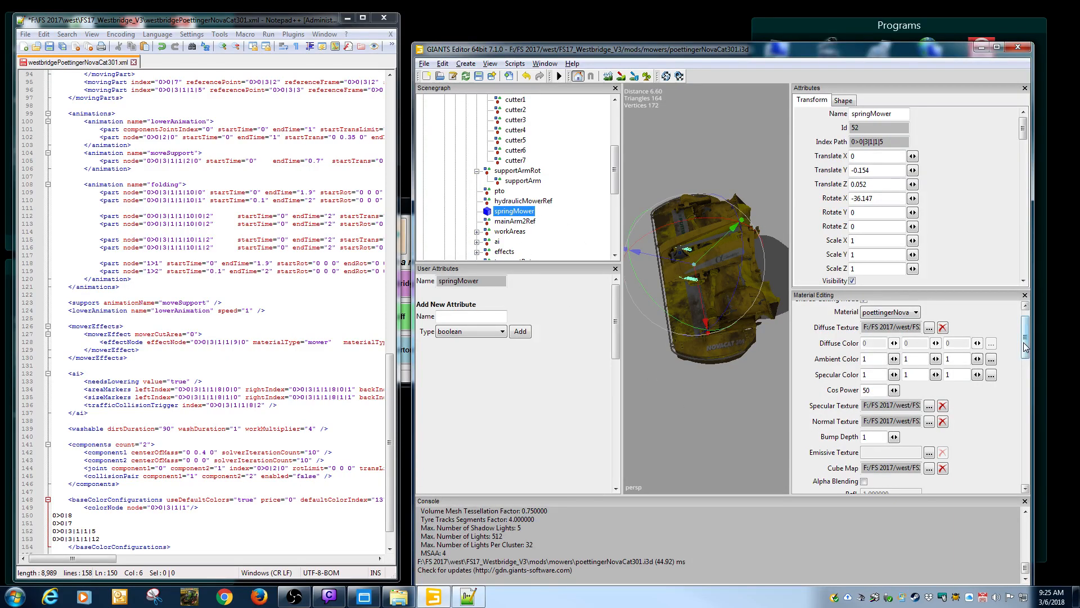
pyautogui.moveTo(1025, 338); pyautogui.dragTo(1024, 373)
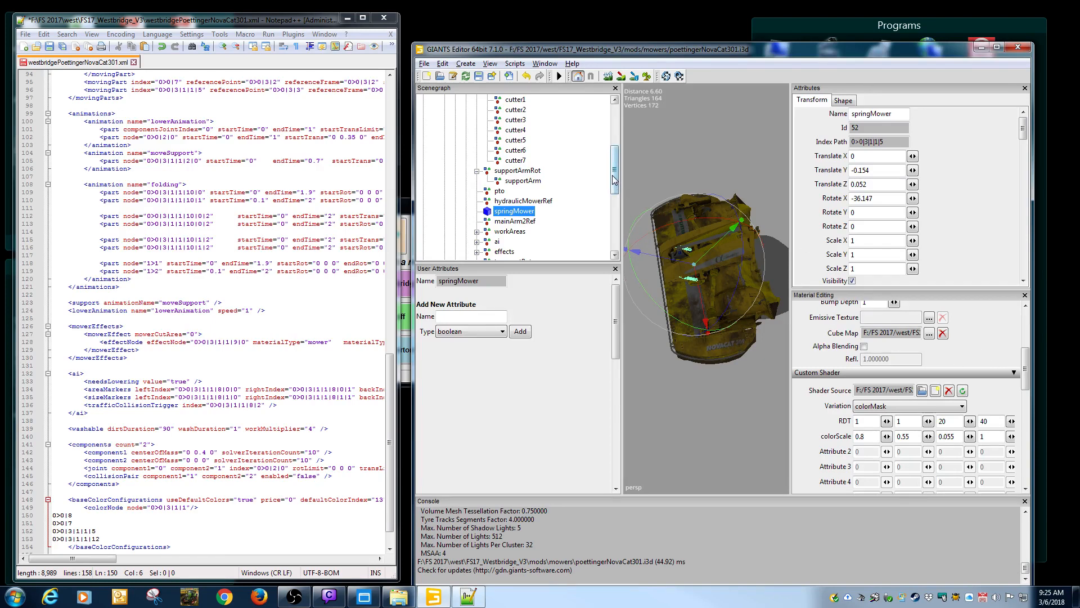
pyautogui.moveTo(614, 180); pyautogui.dragTo(615, 196)
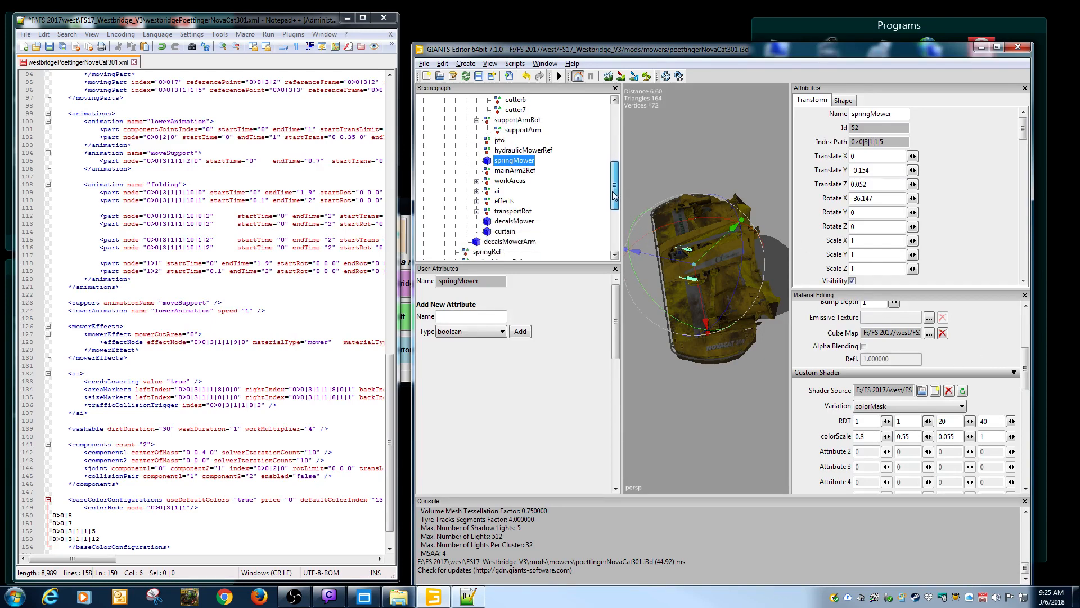
pyautogui.click(506, 232)
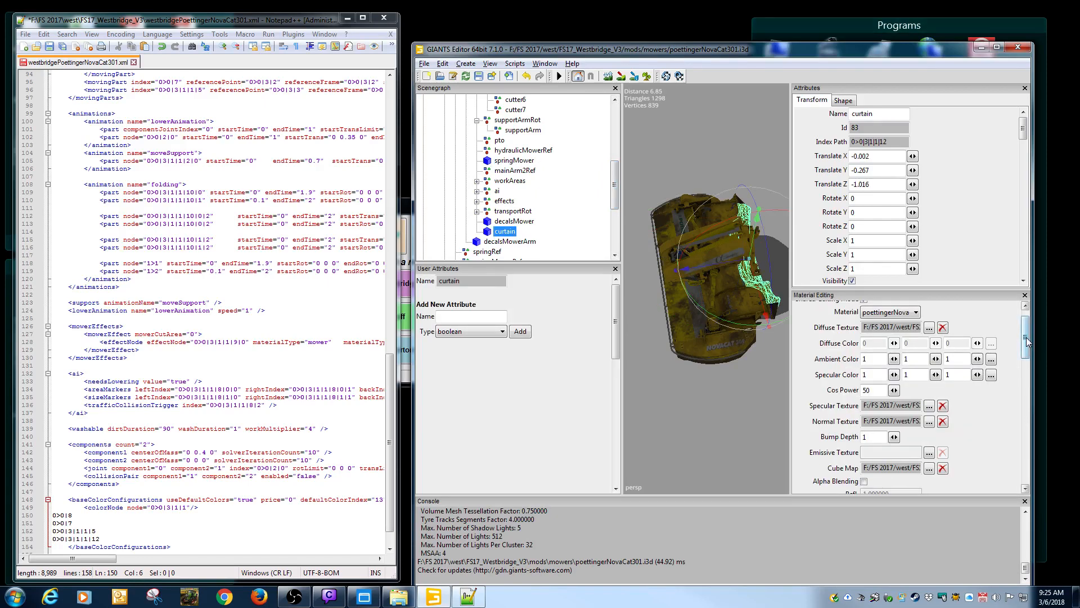
pyautogui.scroll(-3, 932, 452)
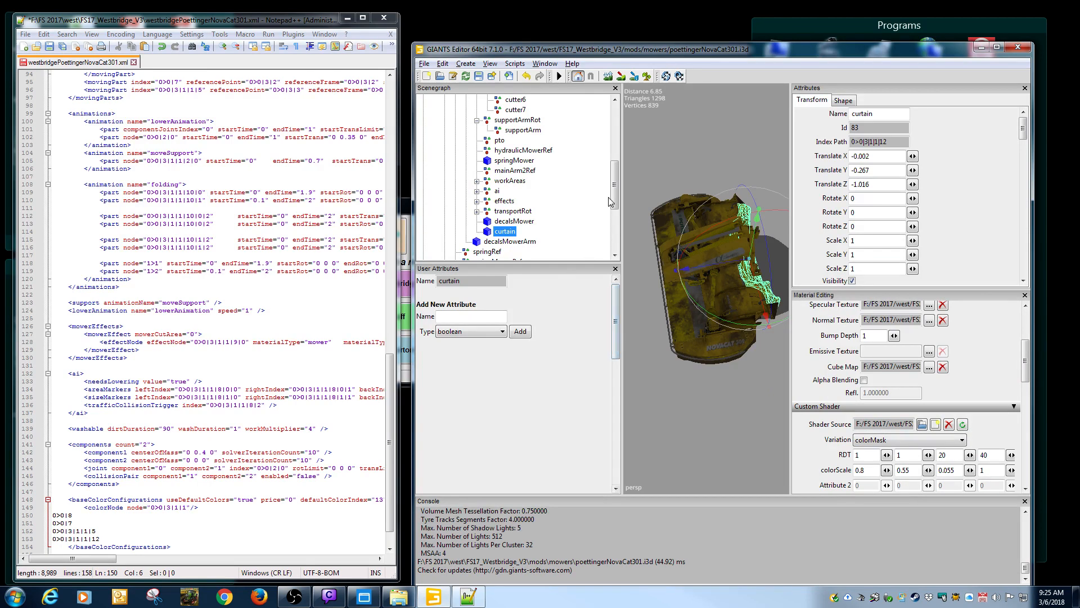
# Check the material settings of decalsMowerArm and the custom shader variation on the spring and skinning shapes.
pyautogui.moveTo(614, 188); pyautogui.dragTo(614, 200)
pyautogui.click(503, 205)
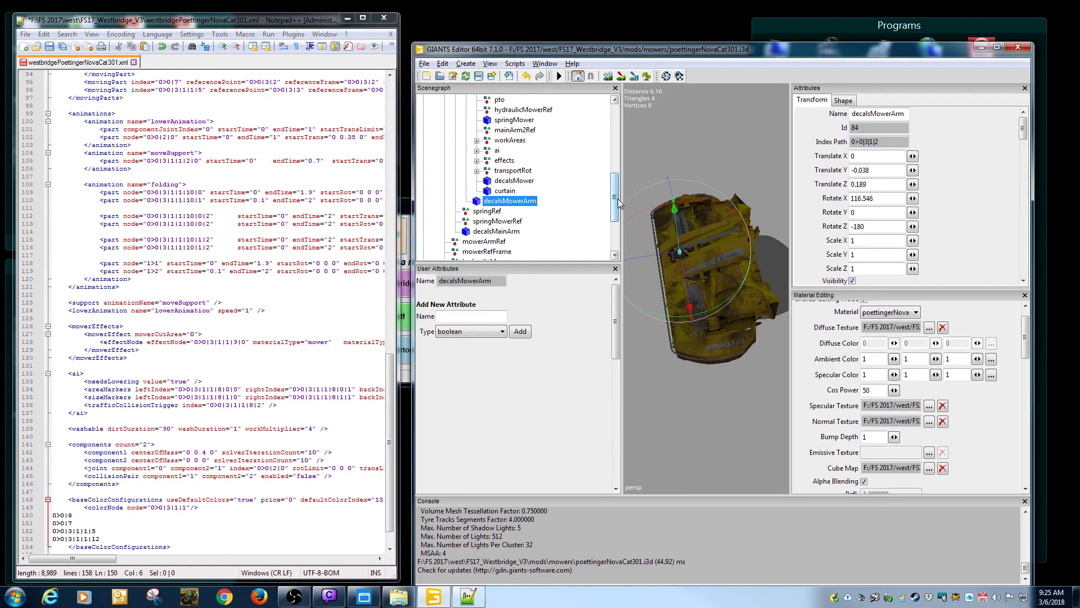
pyautogui.moveTo(618, 198); pyautogui.dragTo(588, 227)
pyautogui.click(472, 212)
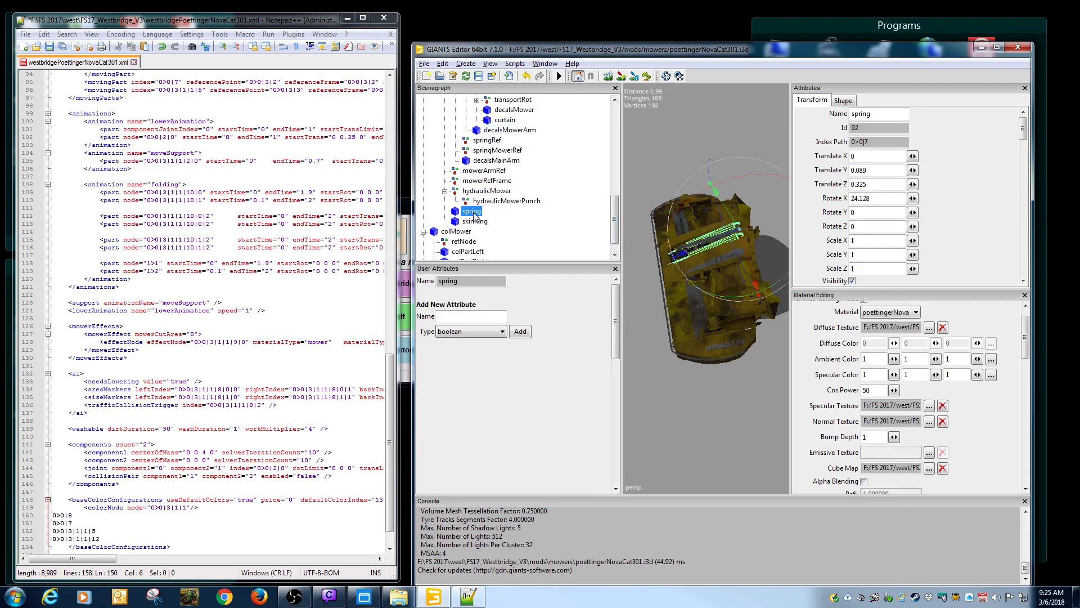
pyautogui.moveTo(1026, 348); pyautogui.dragTo(1030, 374)
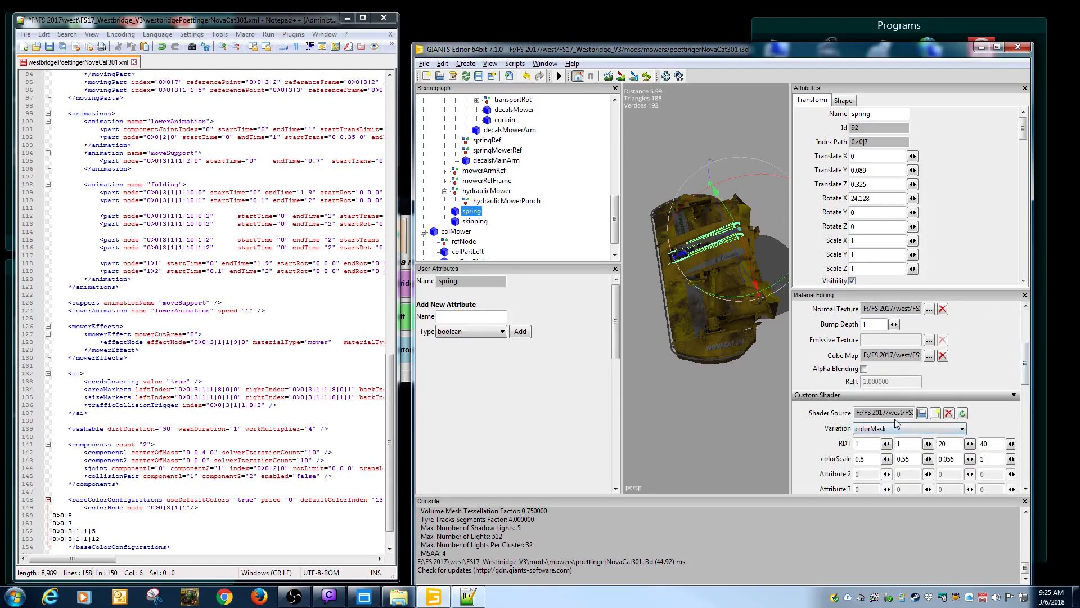
pyautogui.click(471, 223)
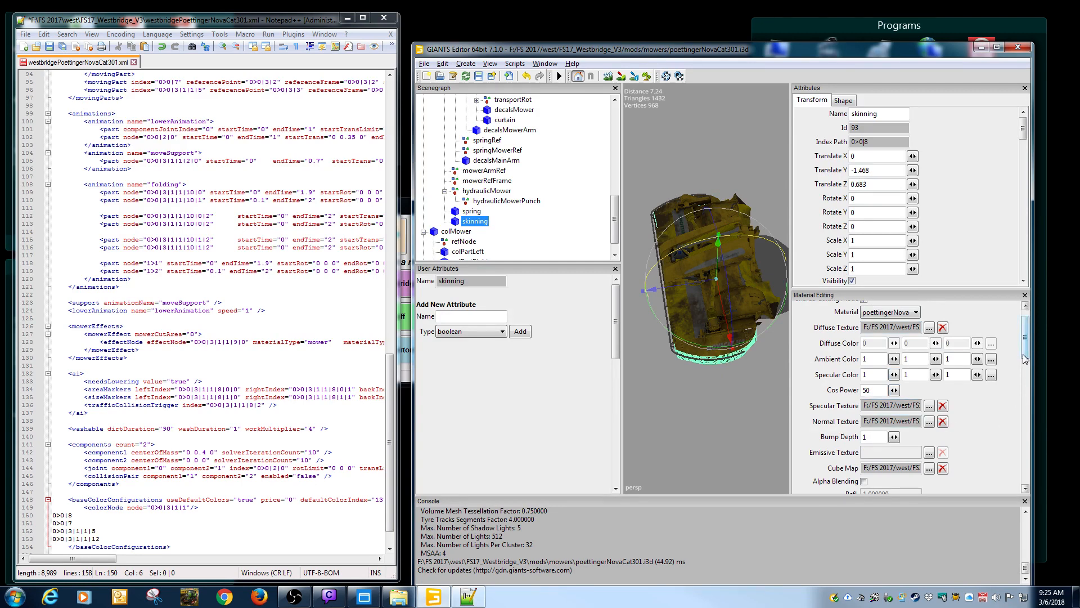
pyautogui.moveTo(1026, 346); pyautogui.dragTo(1026, 371)
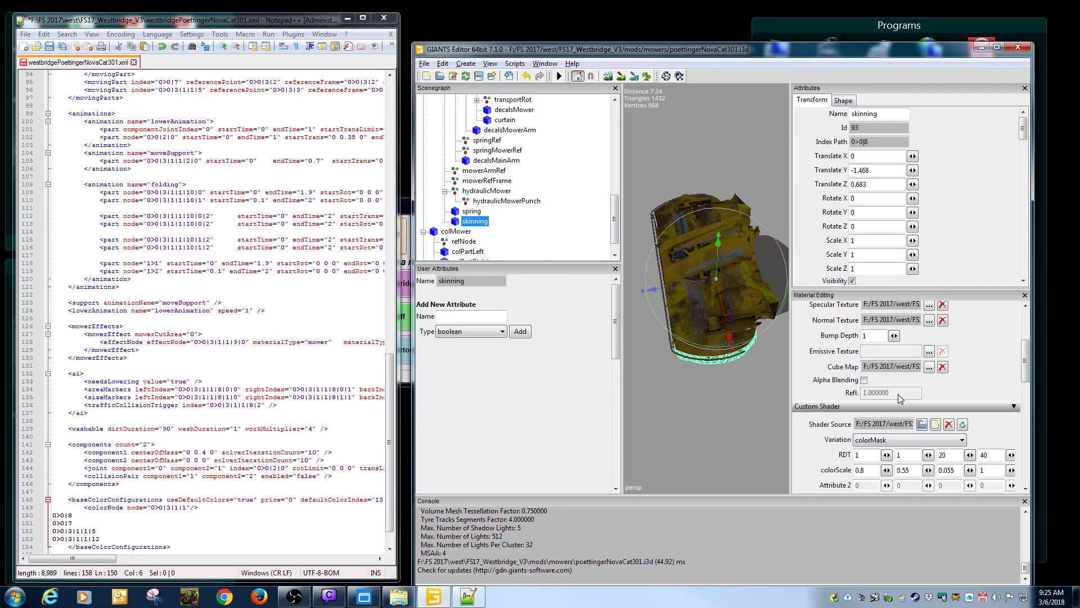
# Save the mower i3d file and close GIANTS Editor.
pyautogui.click(479, 76)
pyautogui.click(1018, 46)
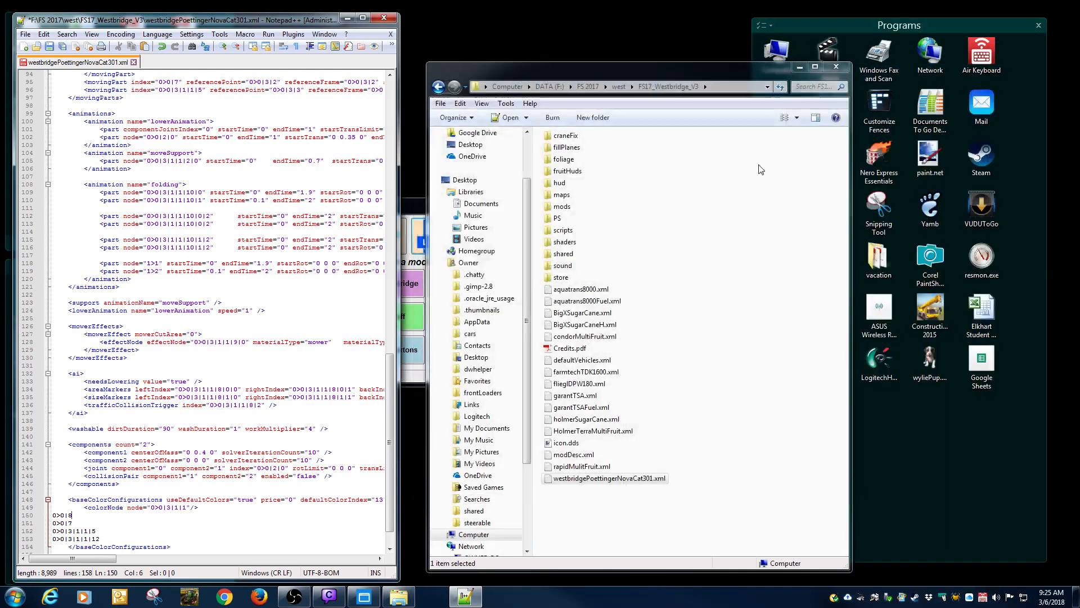
# Duplicate the colorNode line for 0>0|3|1|1 onto a new line directly below it in baseColorConfigurations.
pyautogui.click(202, 510)
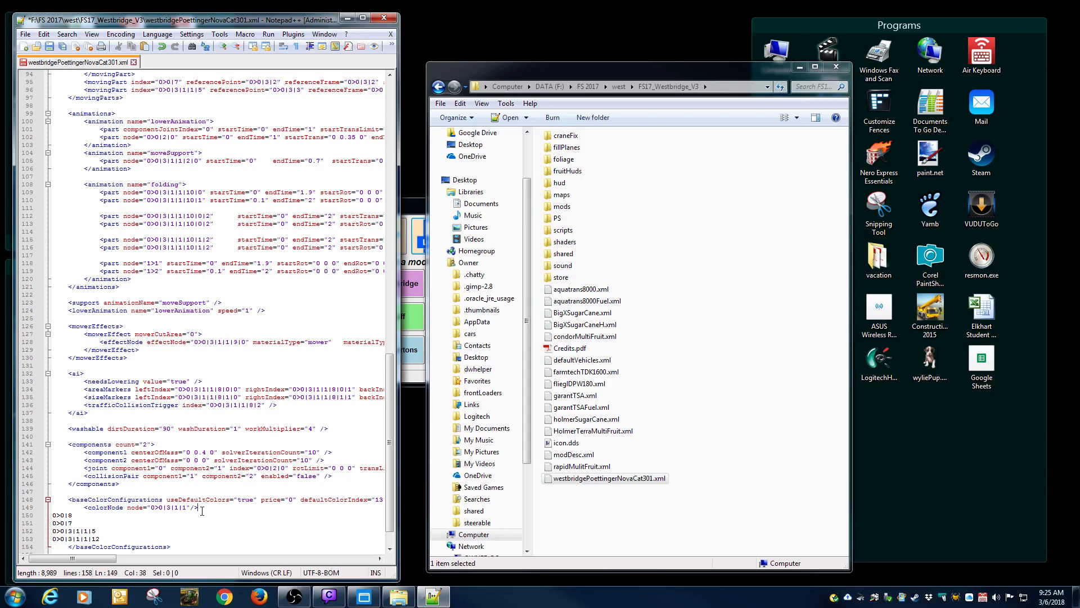
pyautogui.hotkey('shift', 'Home')
pyautogui.hotkey('shift', 'Home')
pyautogui.hotkey('ctrl', 'c')
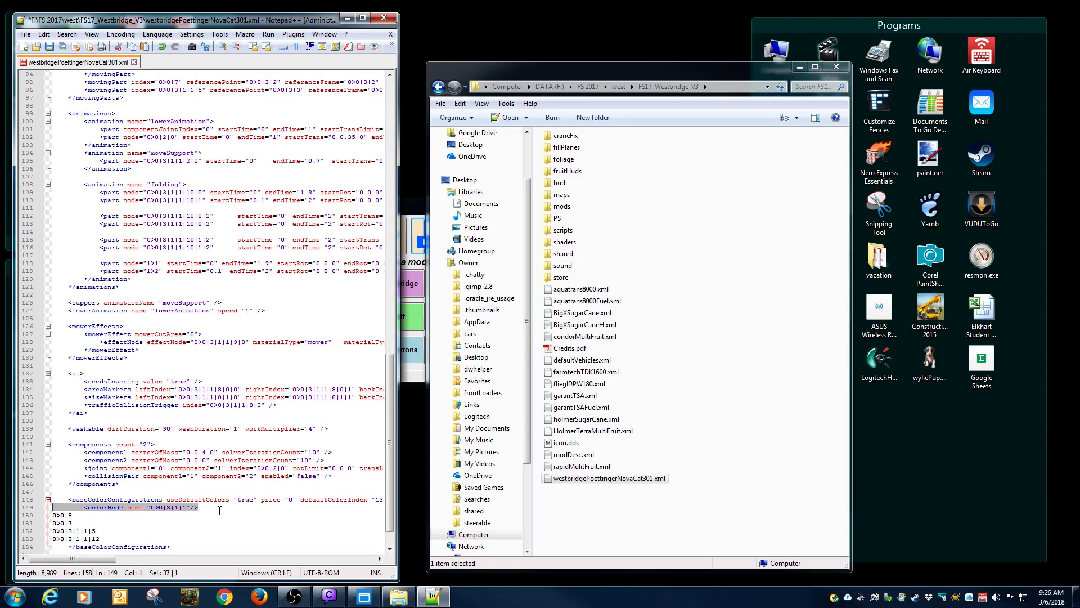
pyautogui.press('End')
pyautogui.press('Return')
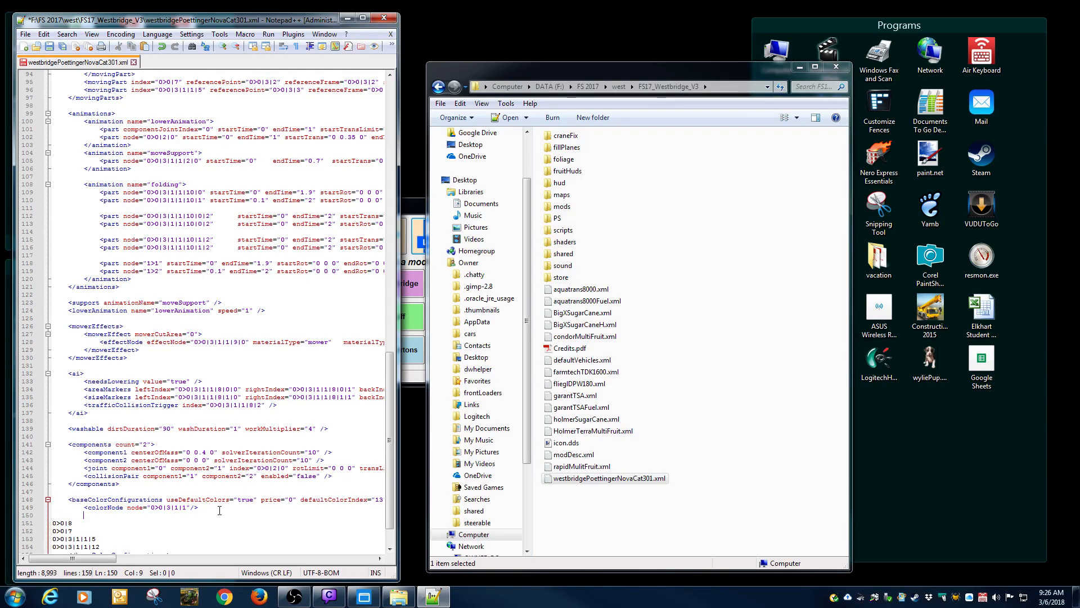
pyautogui.hotkey('ctrl', 'v')
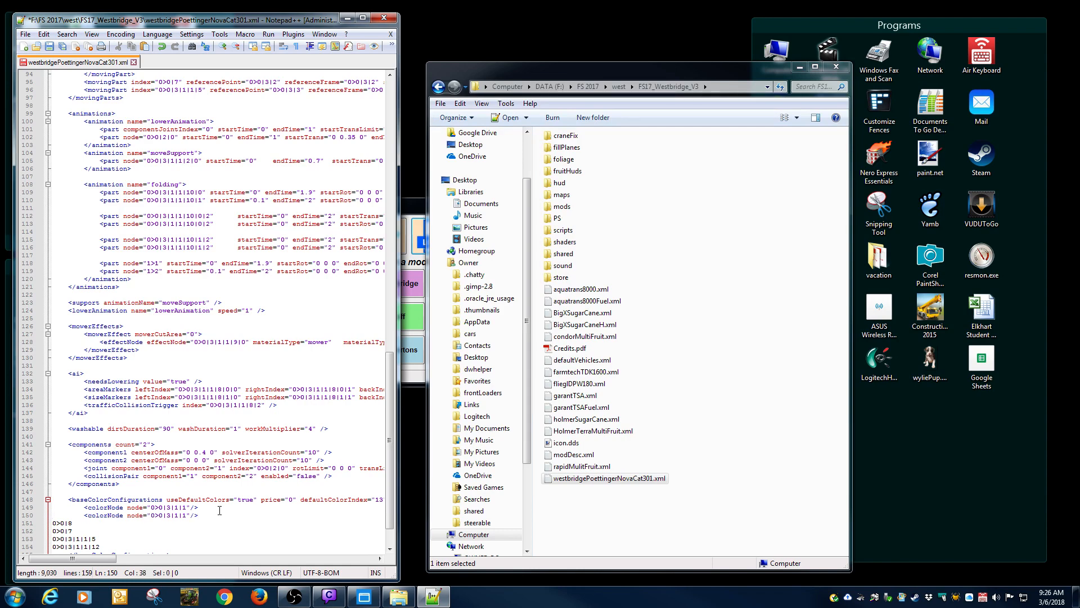
# Clear the node value in the duplicated colorNode line, leaving empty quotes.
pyautogui.click(190, 517)
pyautogui.press('BackSpace')
pyautogui.press('BackSpace')
pyautogui.press('BackSpace')
pyautogui.press('BackSpace')
pyautogui.press('BackSpace')
pyautogui.press('BackSpace')
pyautogui.press('BackSpace')
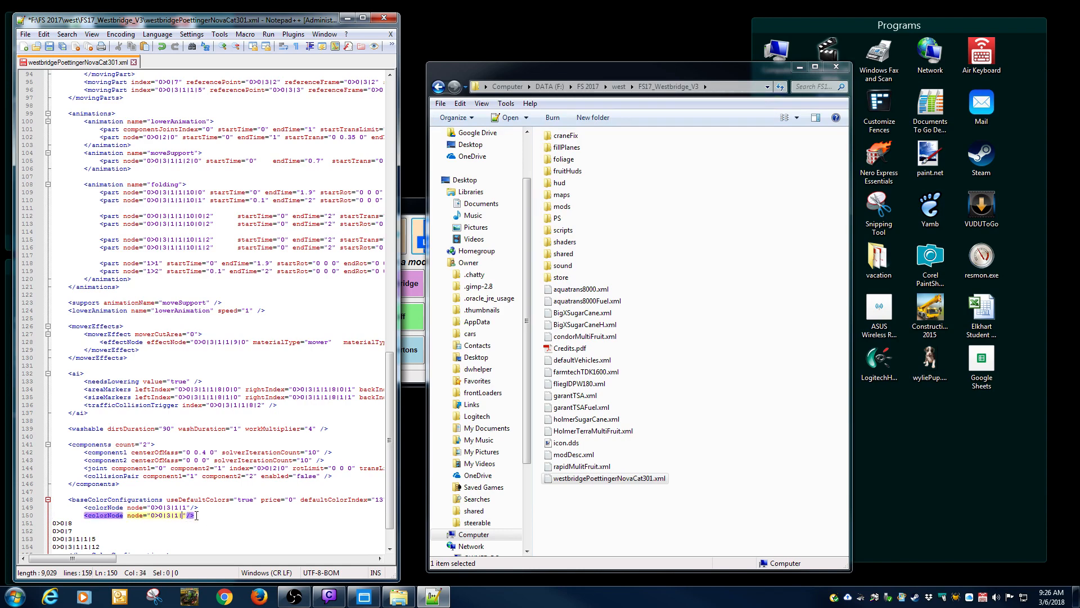
pyautogui.press('BackSpace')
pyautogui.press('BackSpace')
# Copy the empty colorNode line and paste it on new lines until four empty entries sit above the index list.
pyautogui.scroll(-2, 197, 515)
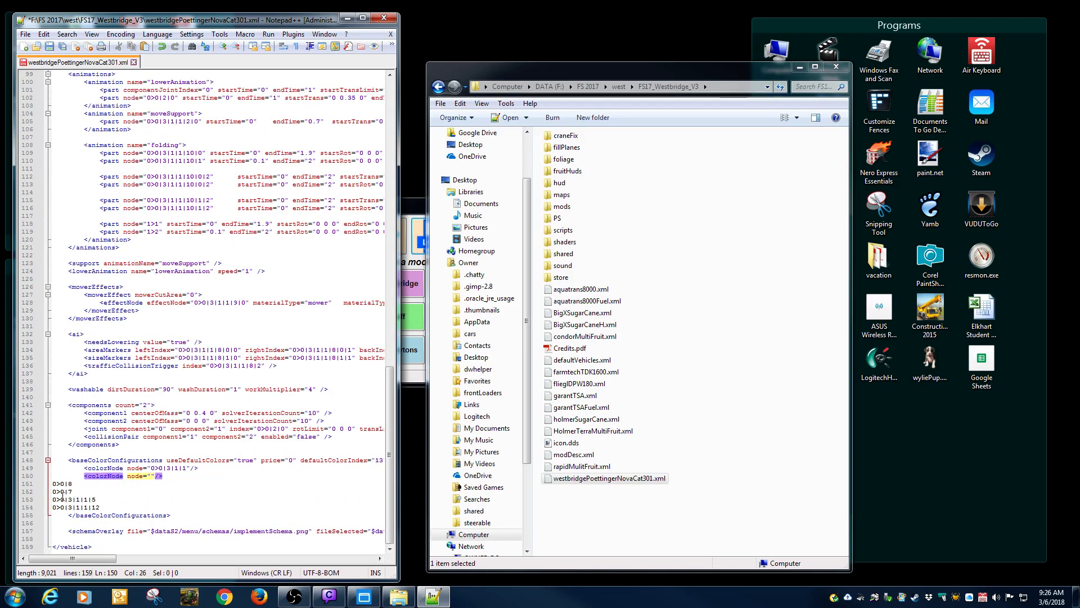
pyautogui.click(166, 478)
pyautogui.hotkey('shift', 'Home')
pyautogui.hotkey('shift', 'Home')
pyautogui.hotkey('ctrl', 'c')
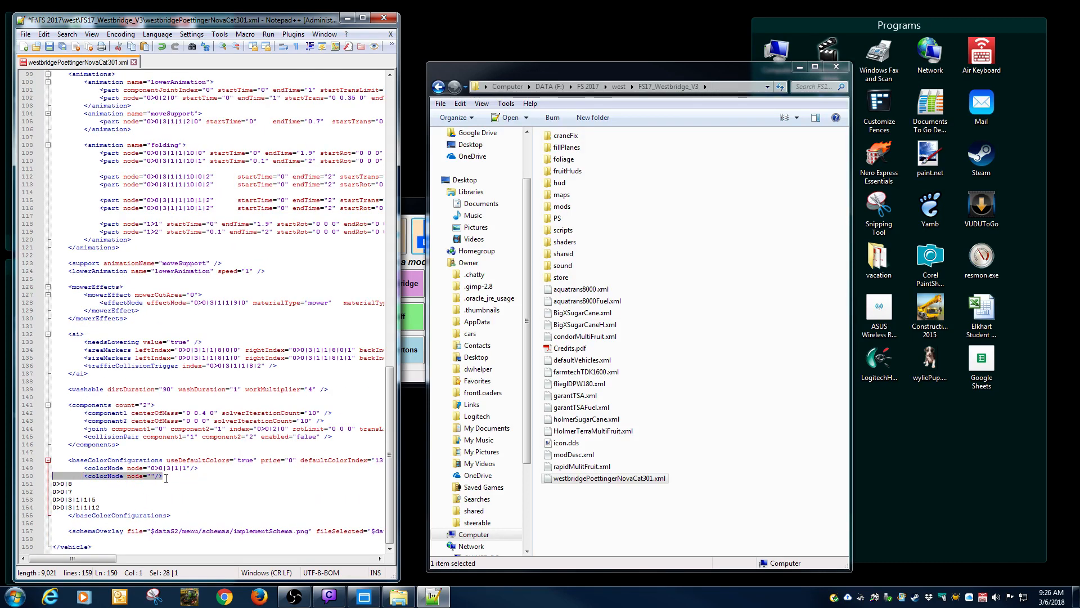
pyautogui.press('End')
pyautogui.press('Return')
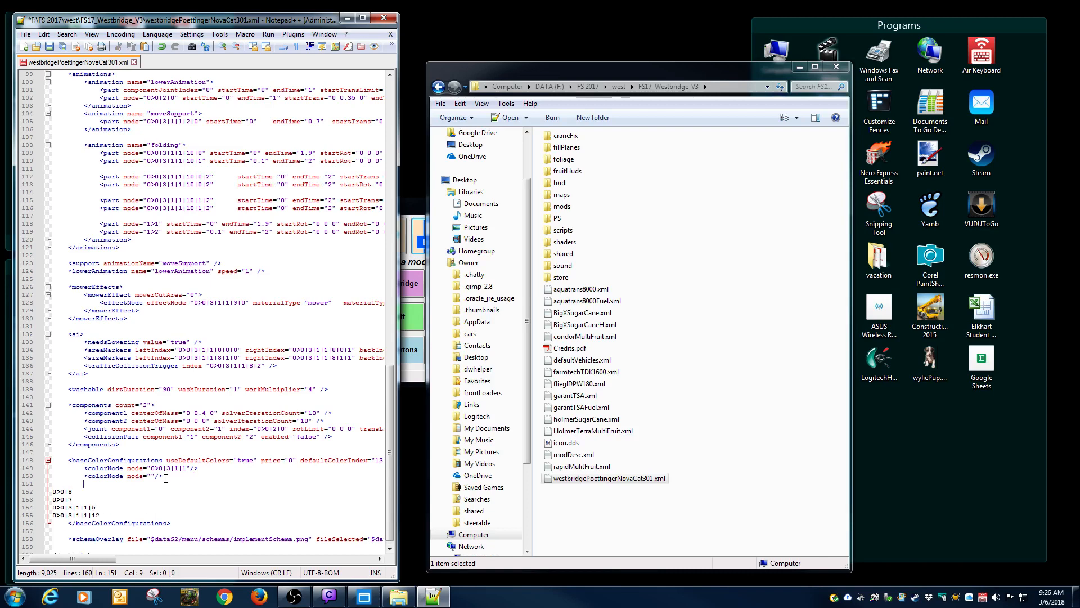
pyautogui.hotkey('ctrl', 'v')
pyautogui.press('Return')
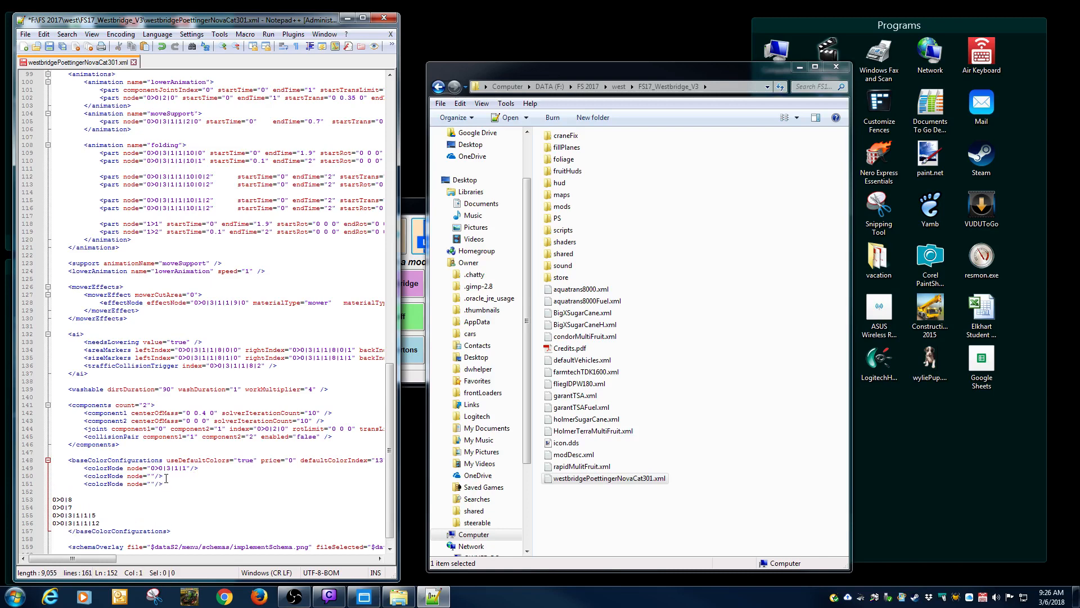
pyautogui.hotkey('ctrl', 'v')
pyautogui.press('Return')
pyautogui.hotkey('ctrl', 'v')
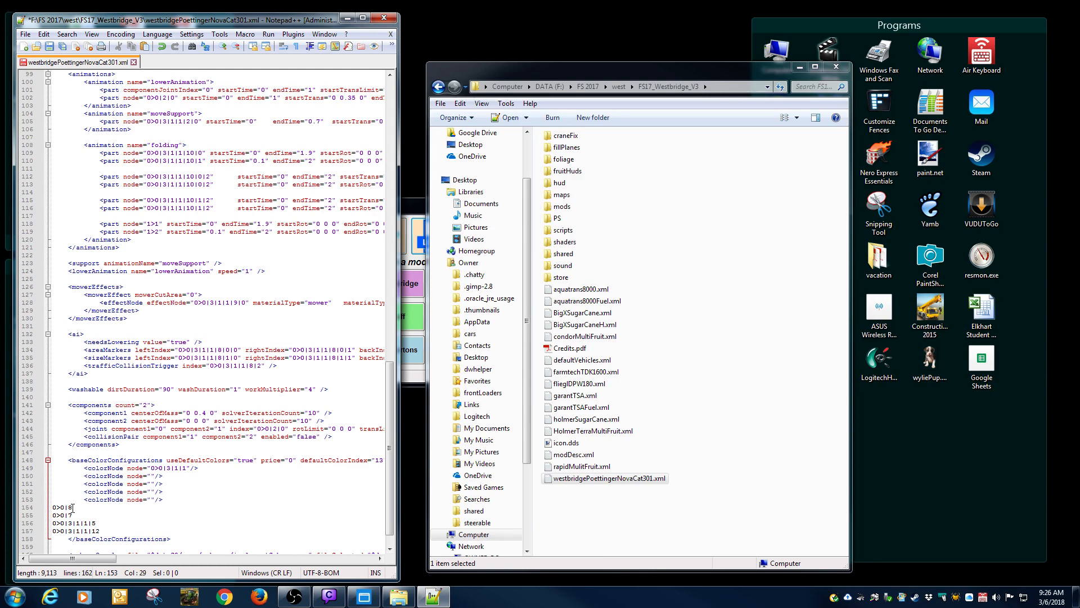
# Fill the first two empty colorNode entries with the indexes 0>0|8 and 0>0|7.
pyautogui.moveTo(72, 508); pyautogui.dragTo(54, 507)
pyautogui.hotkey('ctrl', 'c')
pyautogui.click(151, 476)
pyautogui.hotkey('ctrl', 'v')
pyautogui.moveTo(74, 515); pyautogui.dragTo(57, 515)
pyautogui.click(151, 484)
pyautogui.write('0>0|7')
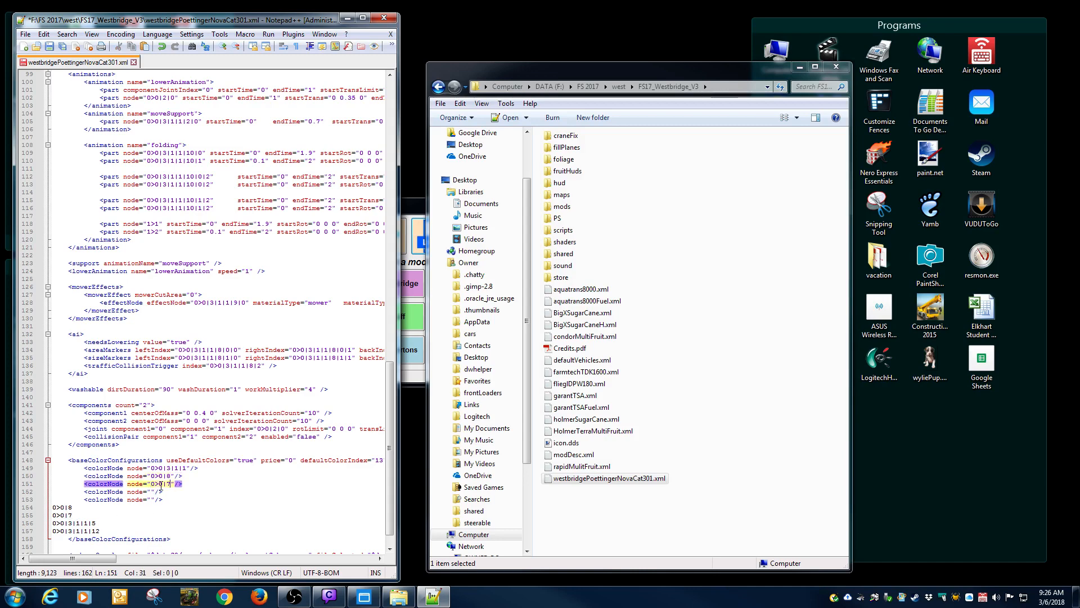
# Fill the remaining two empty colorNode entries with the indexes 0>0|3|1|1|5 and 0>0|3|1|1|12.
pyautogui.moveTo(96, 522); pyautogui.dragTo(54, 523)
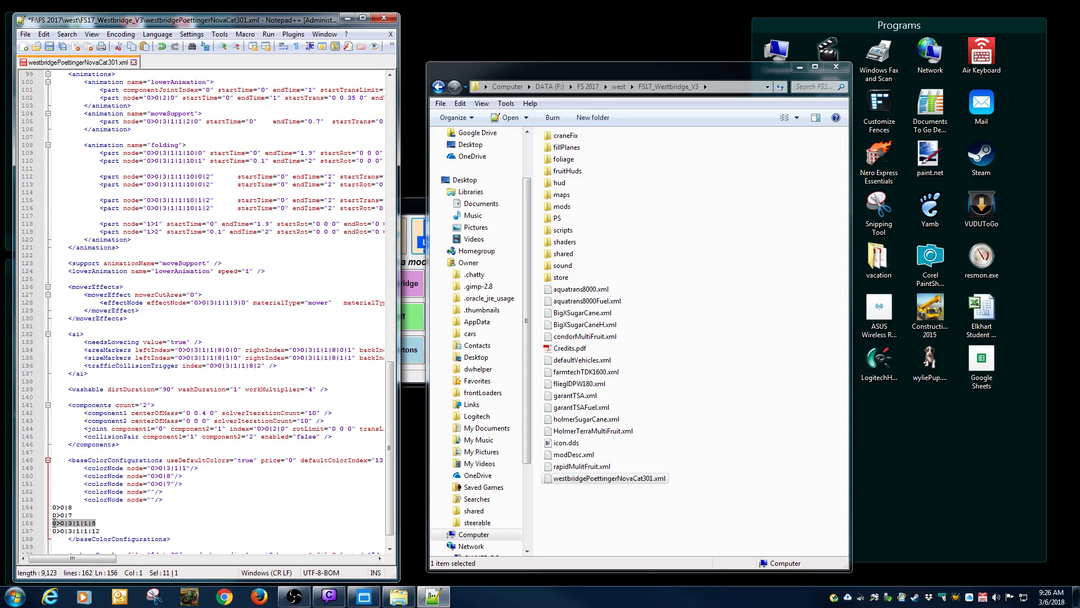
pyautogui.hotkey('ctrl', 'c')
pyautogui.click(152, 492)
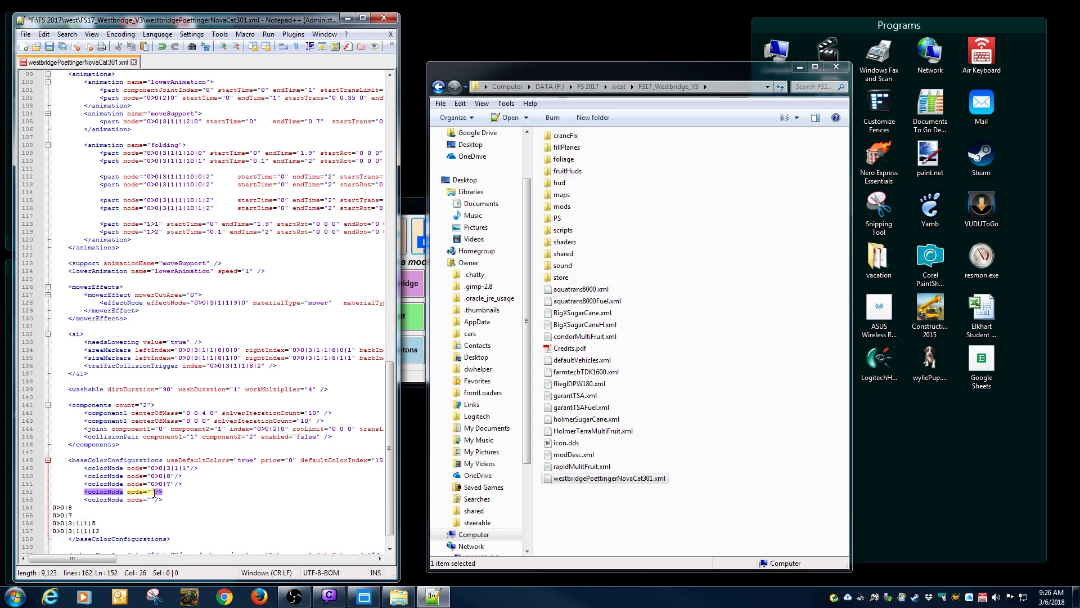
pyautogui.hotkey('ctrl', 'v')
pyautogui.moveTo(103, 531); pyautogui.dragTo(56, 531)
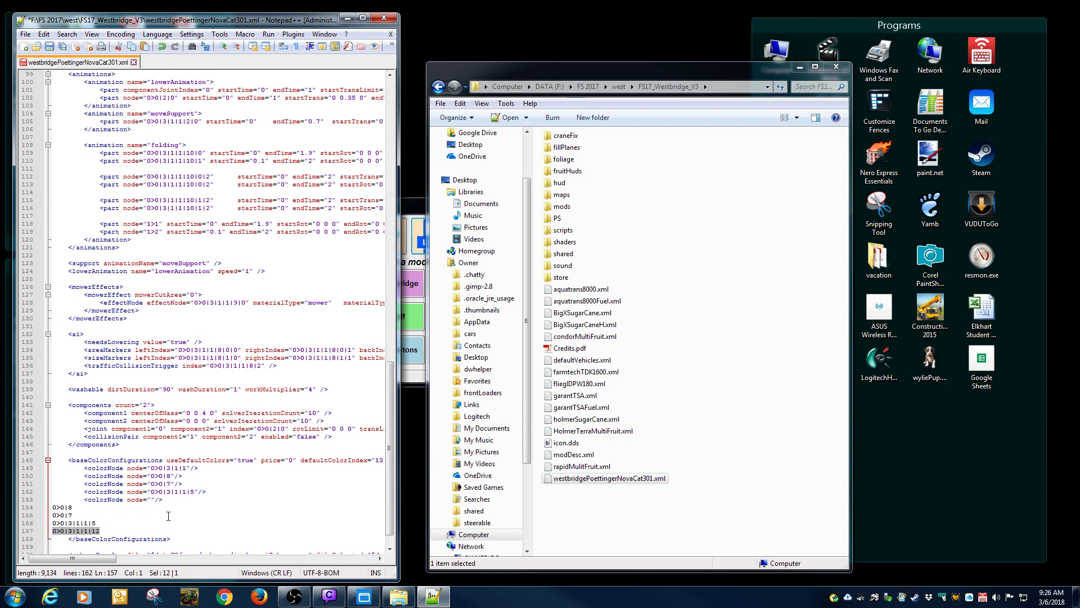
pyautogui.click(152, 499)
pyautogui.hotkey('ctrl', 'v')
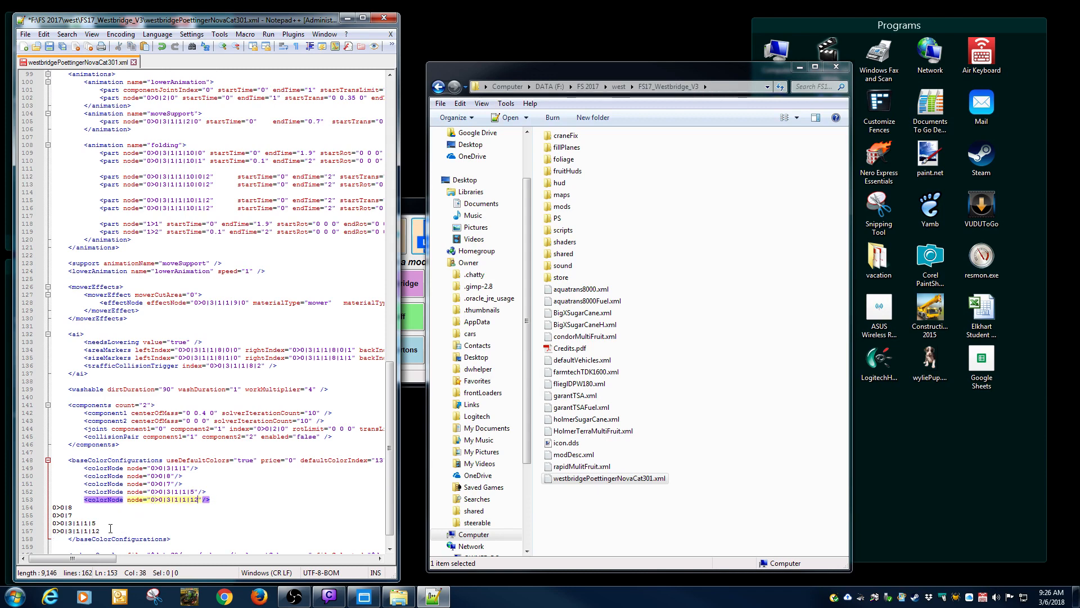
# Delete the loose index list below the colorNode entries and save the XML file.
pyautogui.moveTo(107, 531); pyautogui.dragTo(28, 508)
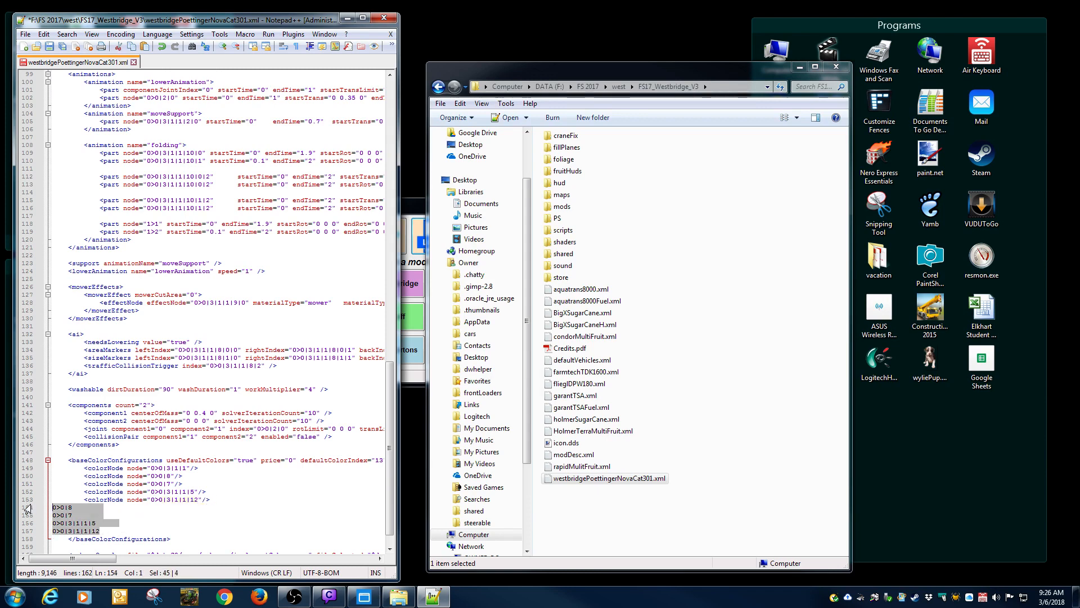
pyautogui.press('Delete')
pyautogui.press('Delete')
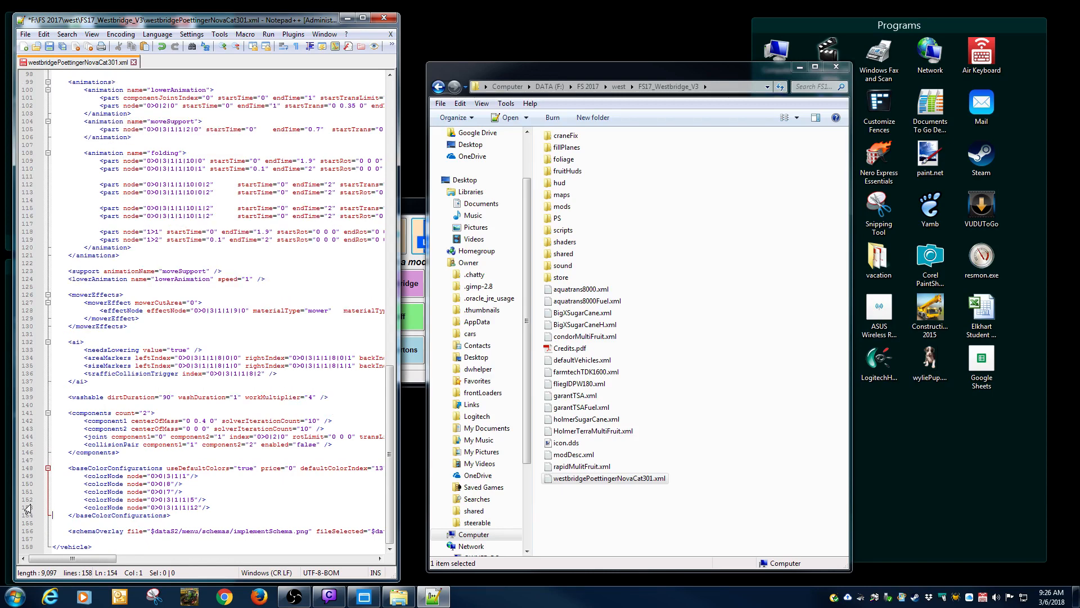
pyautogui.click(49, 46)
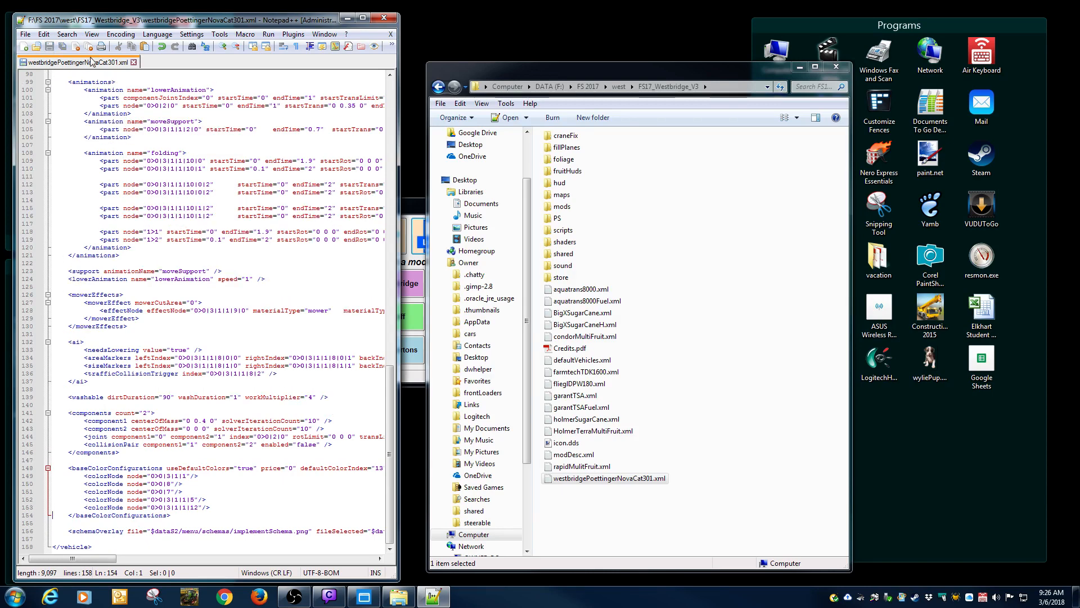
# Close the mower XML and Notepad++, and launch Farming Simulator 17.
pyautogui.click(133, 62)
pyautogui.click(384, 18)
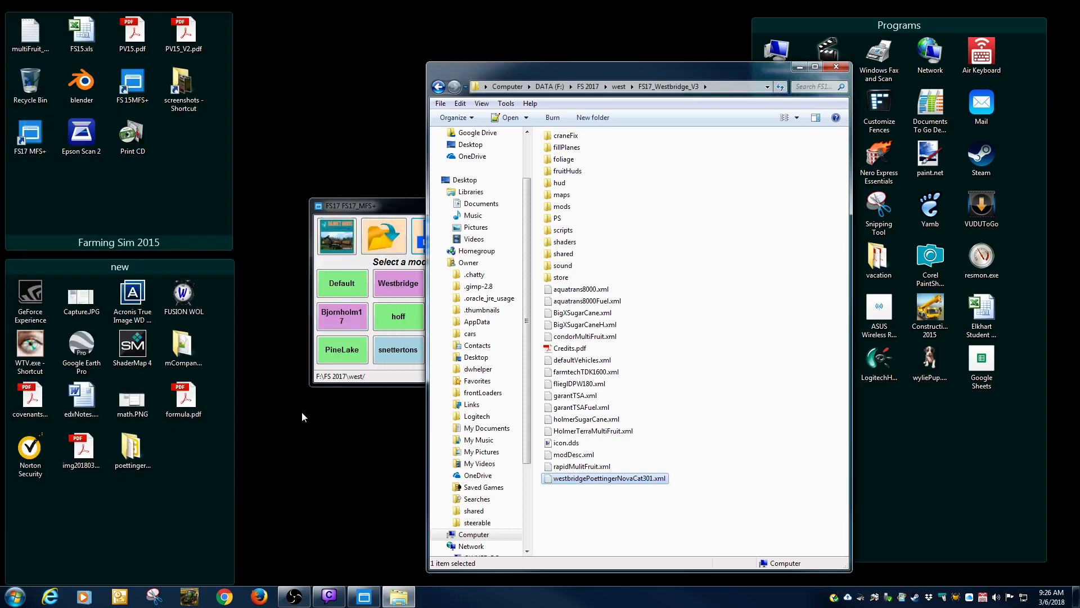
pyautogui.click(188, 602)
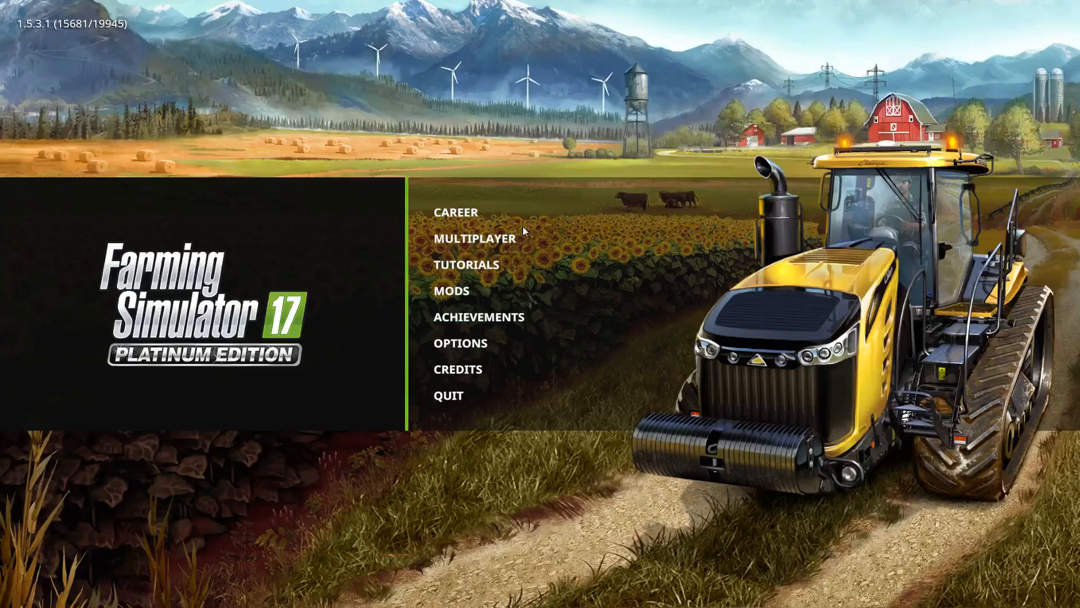
# Load career Savegame 14 on the Westbridge V3 map with the selected mods and start playing.
pyautogui.click(544, 222)
pyautogui.scroll(-10, 547, 224)
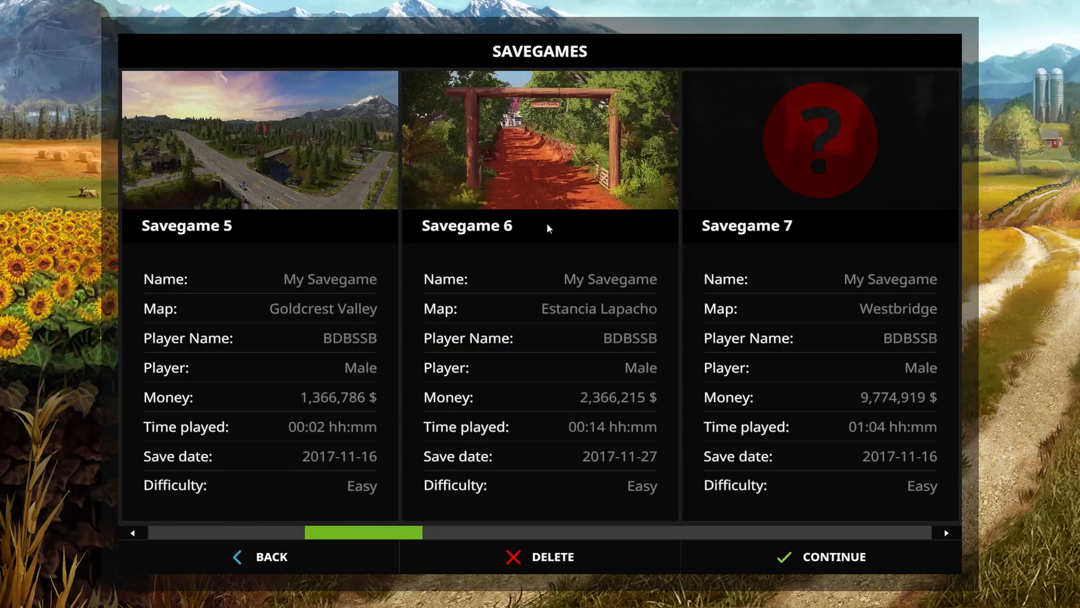
pyautogui.scroll(-1, 547, 224)
pyautogui.click(789, 258)
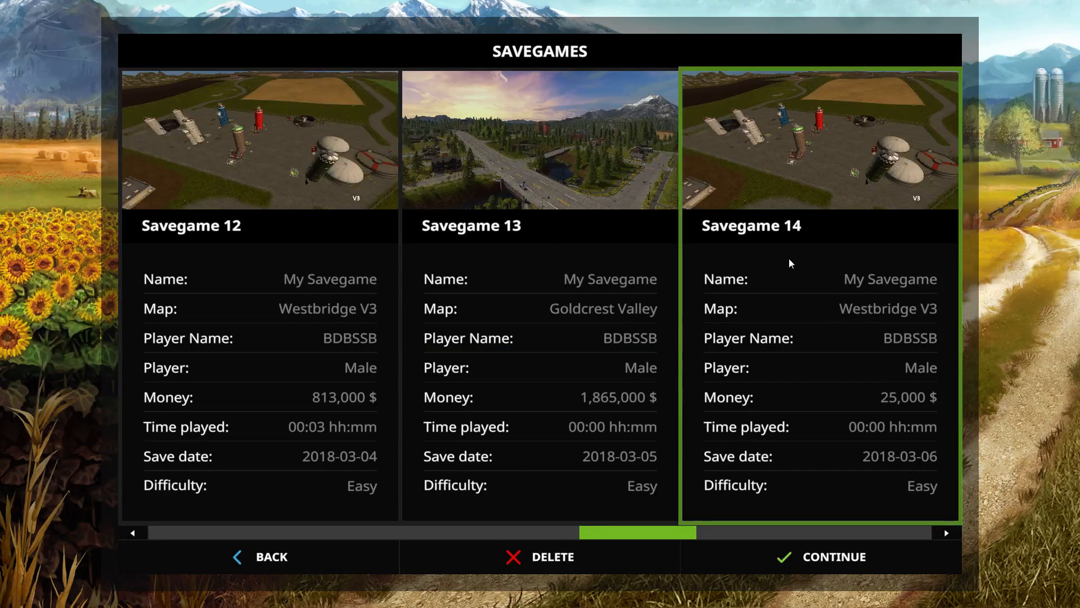
pyautogui.click(789, 258)
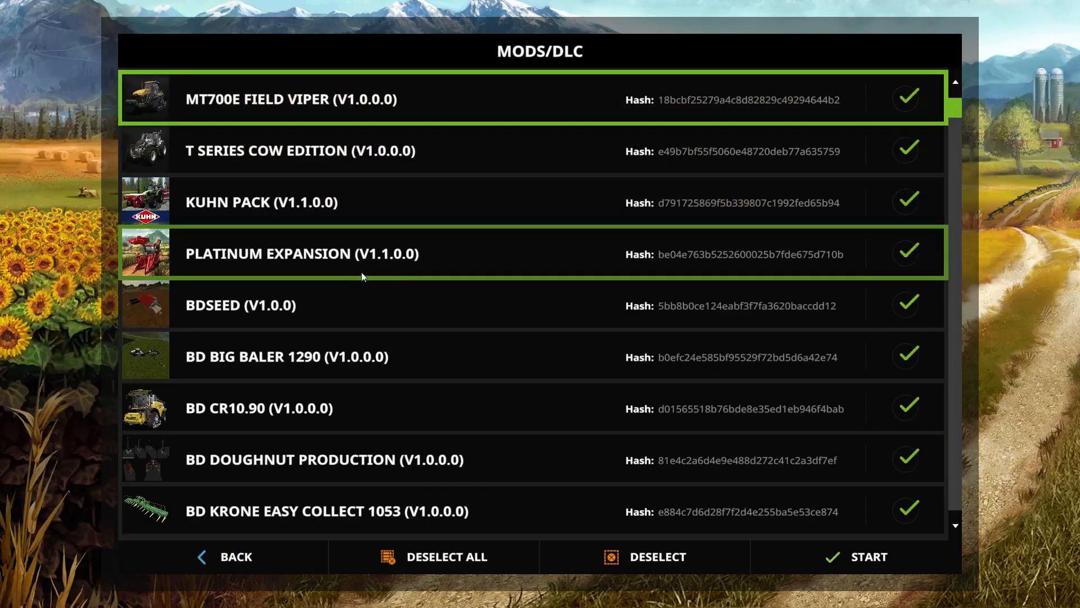
pyautogui.click(772, 548)
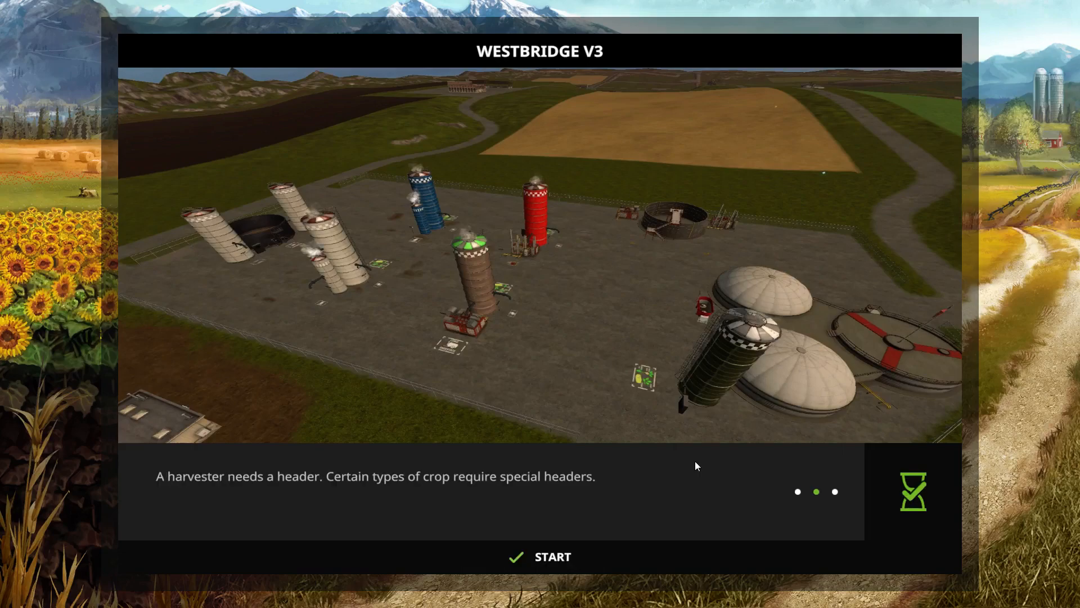
pyautogui.click(651, 551)
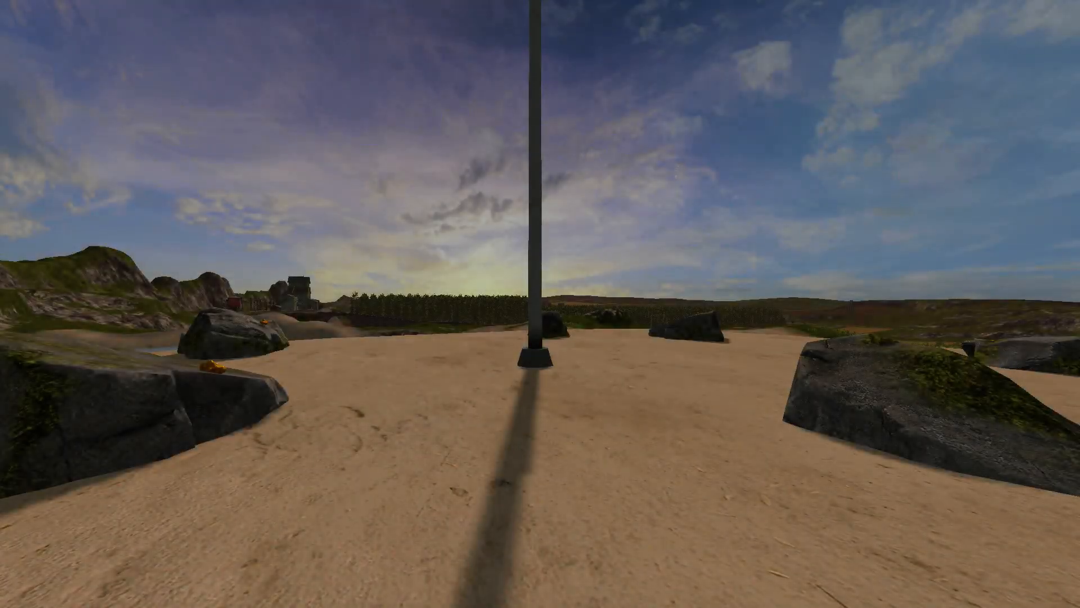
# Open the configuration of the WestBridge NOVACAT 301 from the shop's Westbridge Mods category.
pyautogui.press('p')
pyautogui.scroll(-3, 542, 273)
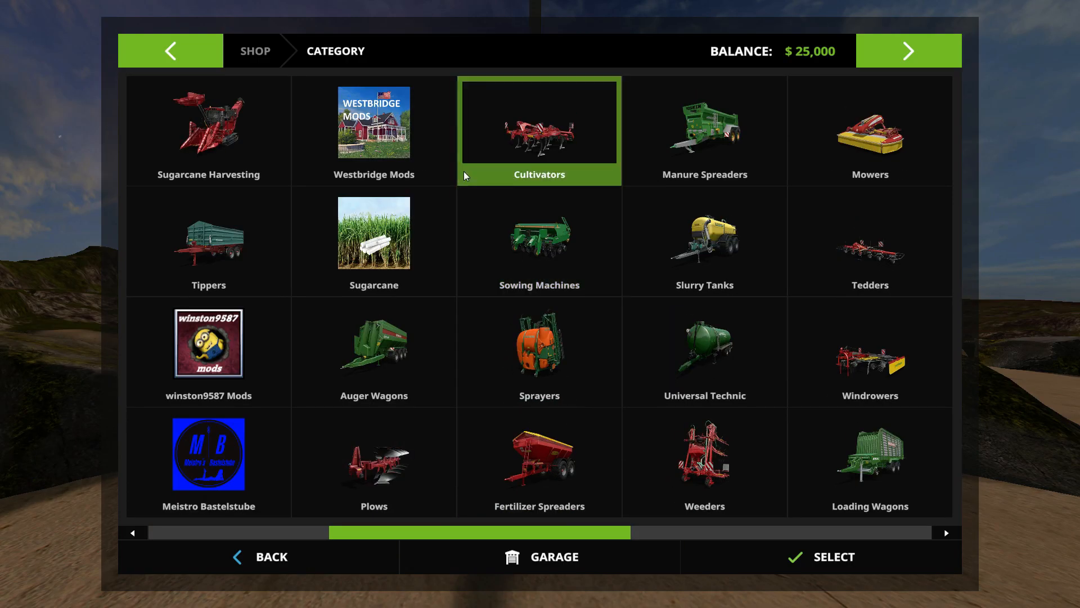
pyautogui.click(374, 130)
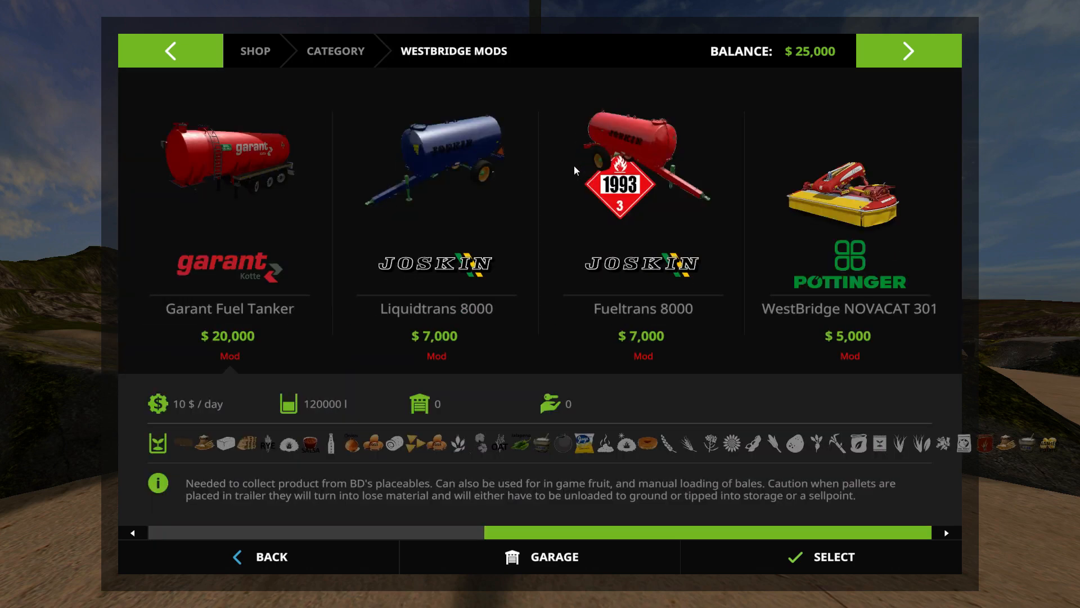
pyautogui.click(815, 187)
# Buy a WestBridge NOVACAT 301 with white as its main color.
pyautogui.click(644, 167)
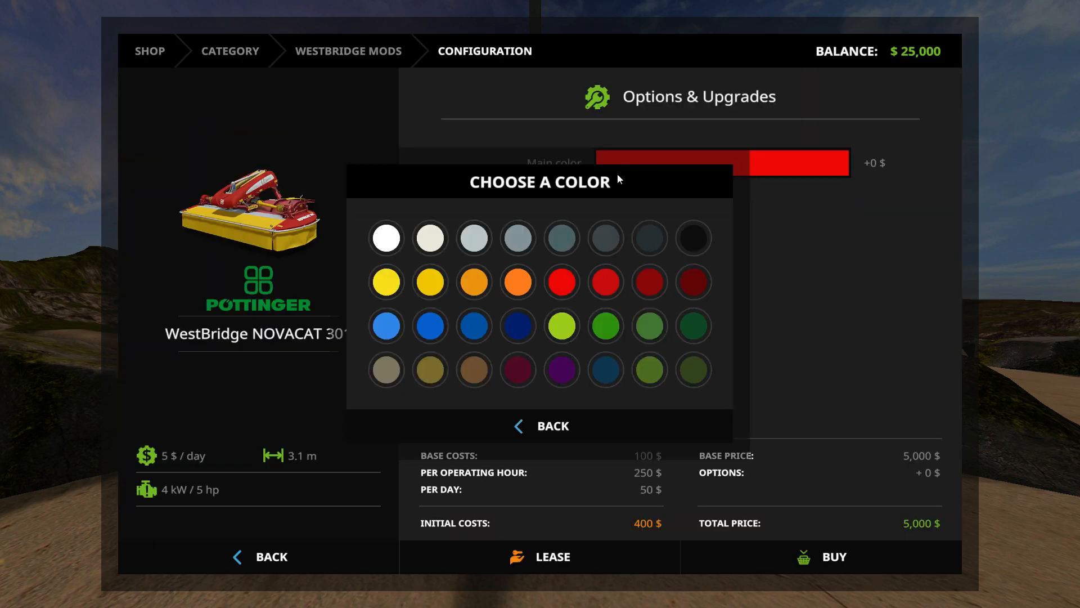
pyautogui.click(386, 238)
pyautogui.click(784, 563)
pyautogui.click(515, 400)
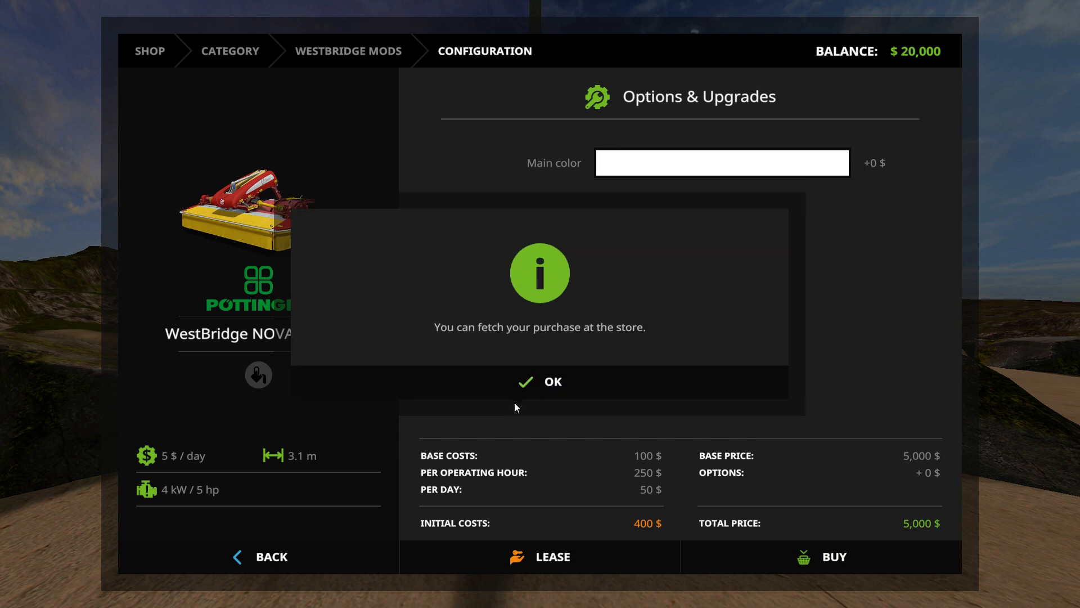
pyautogui.click(518, 381)
# Buy another NOVACAT 301 with the grey-teal main color from the first palette row.
pyautogui.click(677, 169)
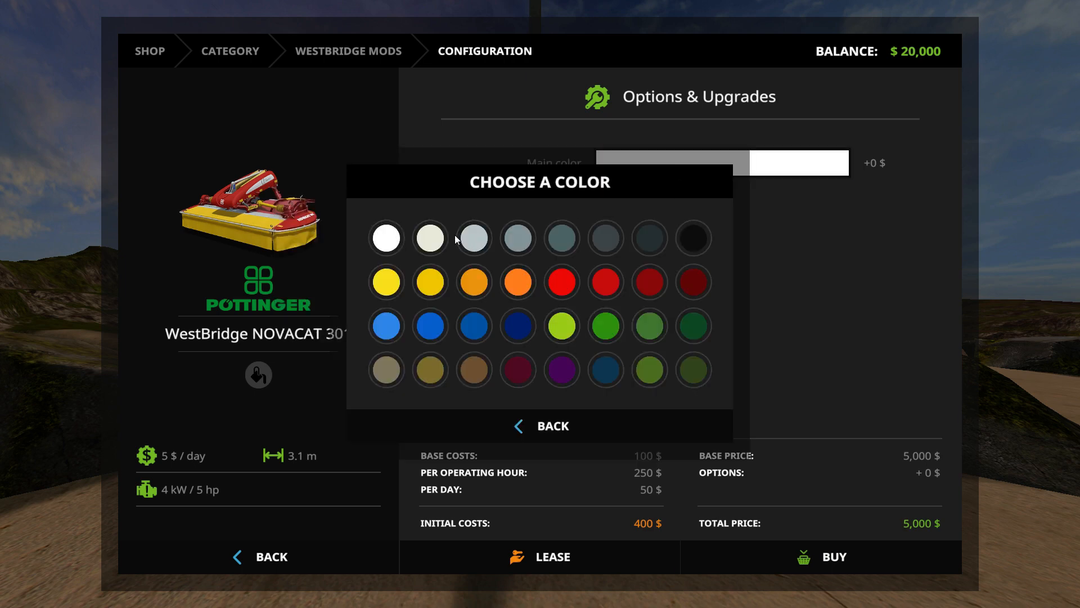
pyautogui.click(560, 237)
pyautogui.click(732, 554)
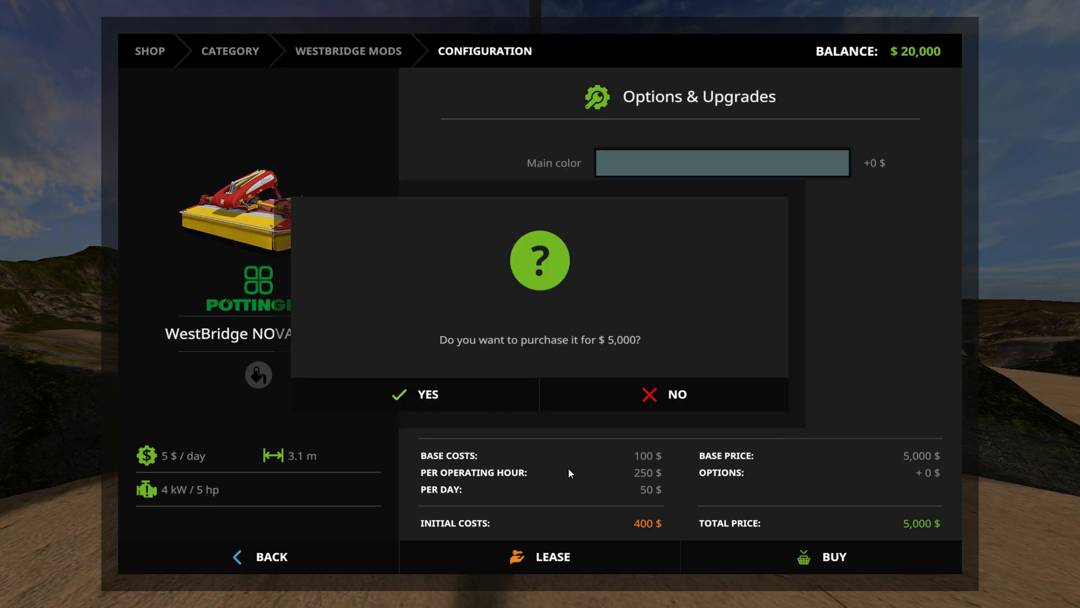
pyautogui.click(515, 400)
pyautogui.click(514, 384)
# Buy another NOVACAT 301 with black as its main color.
pyautogui.click(662, 164)
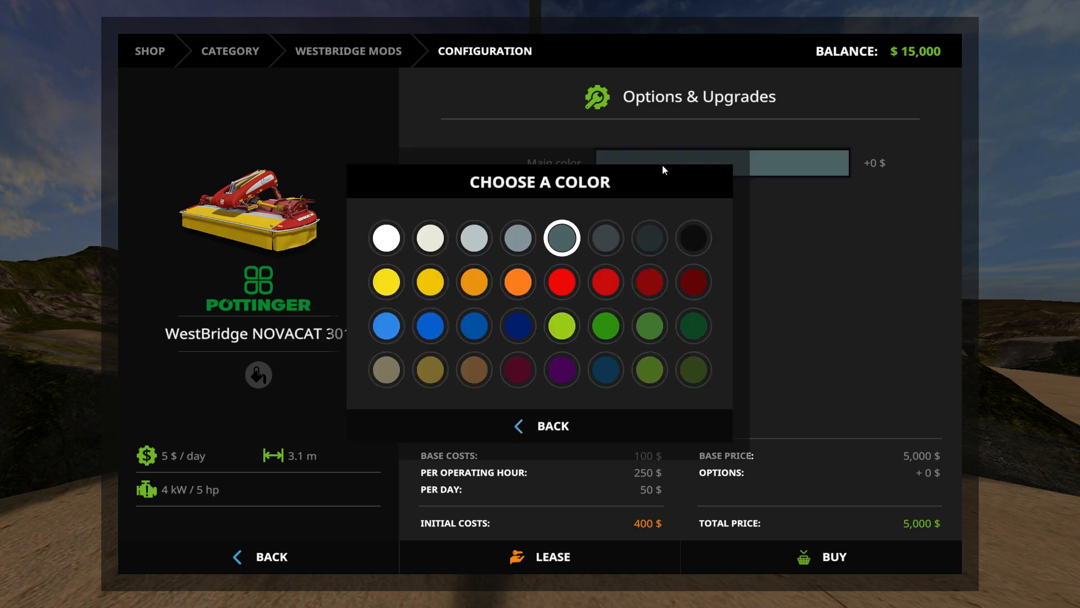
pyautogui.click(693, 239)
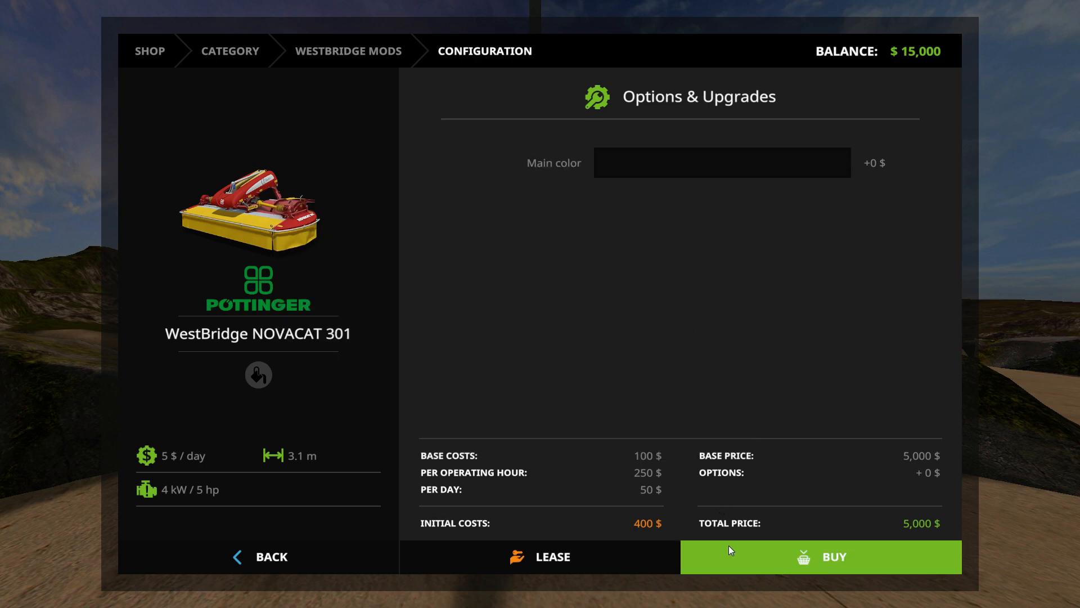
pyautogui.click(728, 545)
pyautogui.click(509, 397)
pyautogui.click(515, 384)
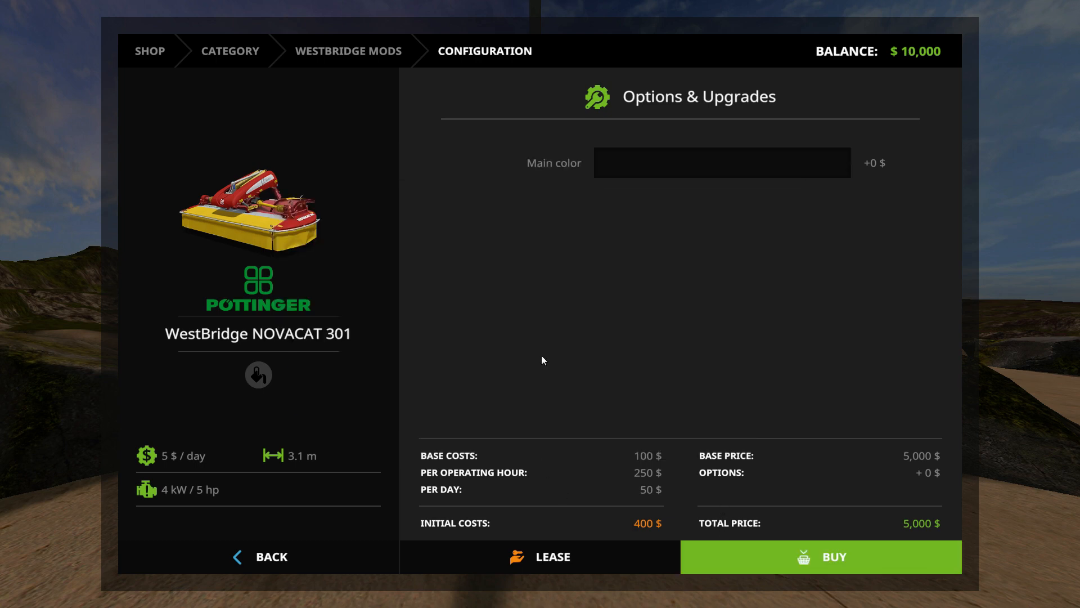
# Buy another NOVACAT 301 with bright yellow as its main color.
pyautogui.click(627, 170)
pyautogui.click(387, 283)
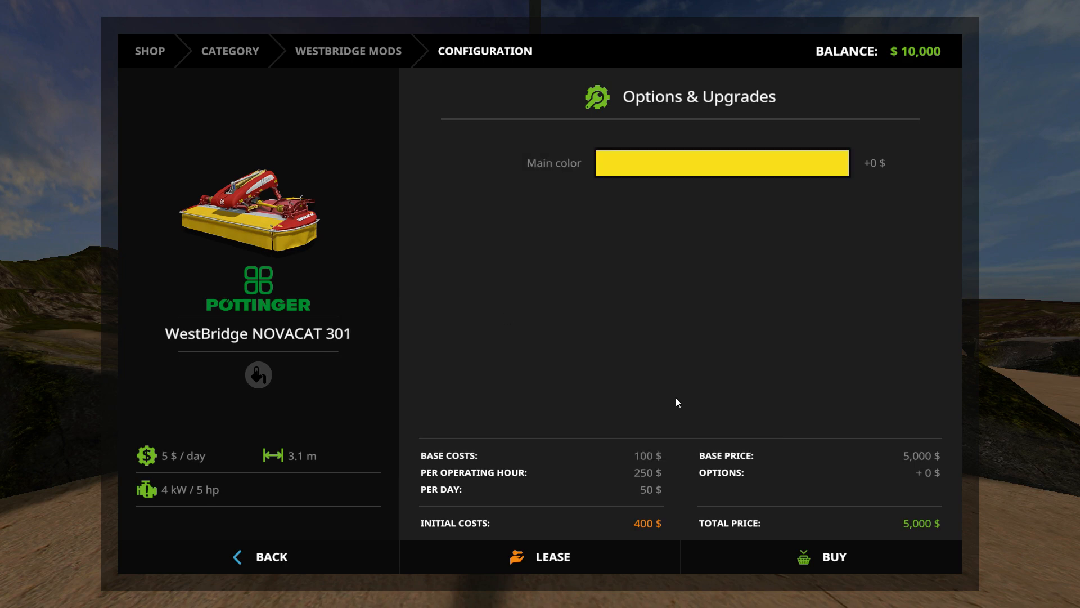
pyautogui.click(731, 555)
pyautogui.click(439, 394)
pyautogui.click(440, 395)
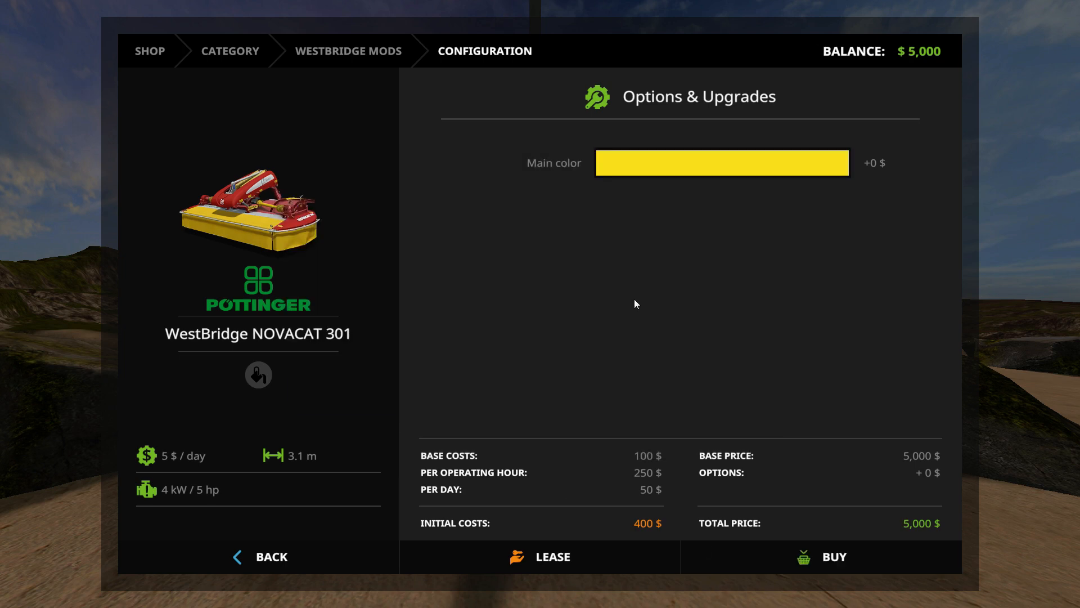
# Buy another NOVACAT 301 with orange as its main color.
pyautogui.click(670, 166)
pyautogui.click(518, 281)
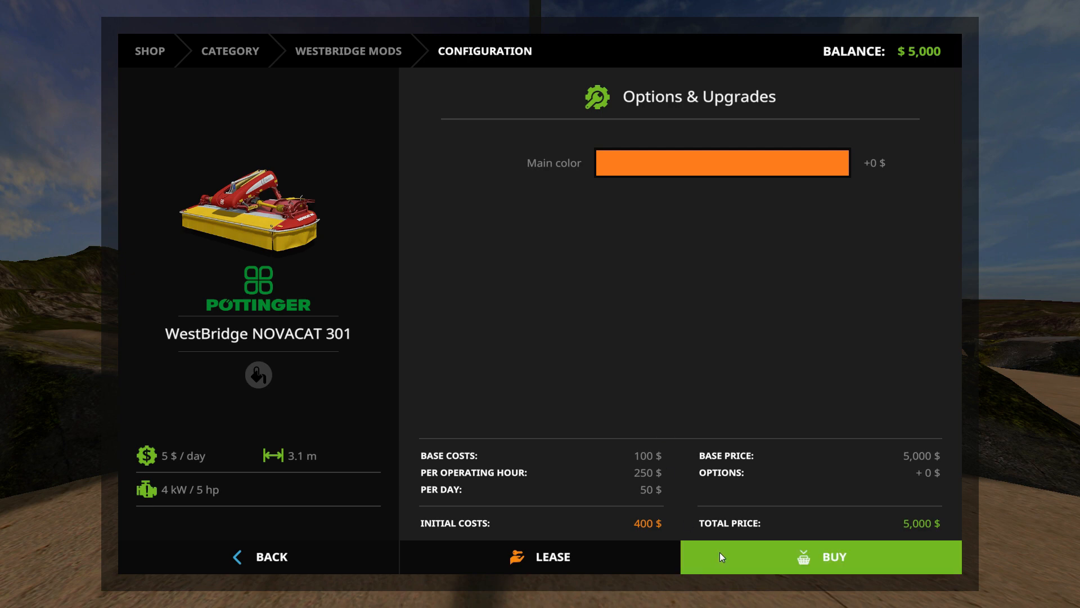
pyautogui.click(720, 552)
pyautogui.click(501, 391)
pyautogui.click(502, 391)
# Add money to the balance and buy another NOVACAT 301 with the darkest red from the second palette row as its main color.
pyautogui.click(677, 167)
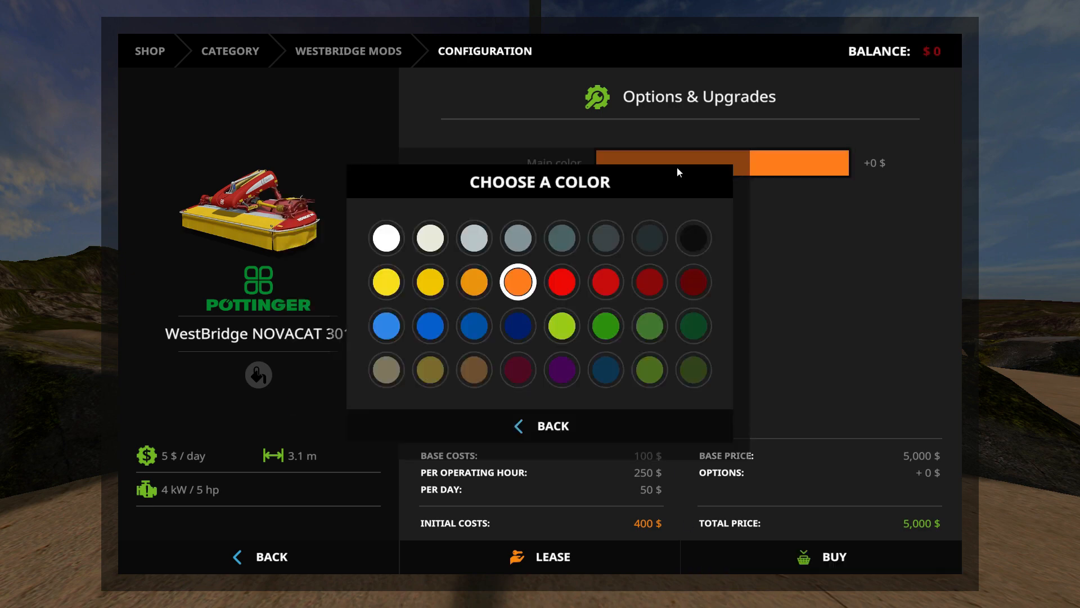
pyautogui.hotkey('alt', '0')
pyautogui.click(692, 282)
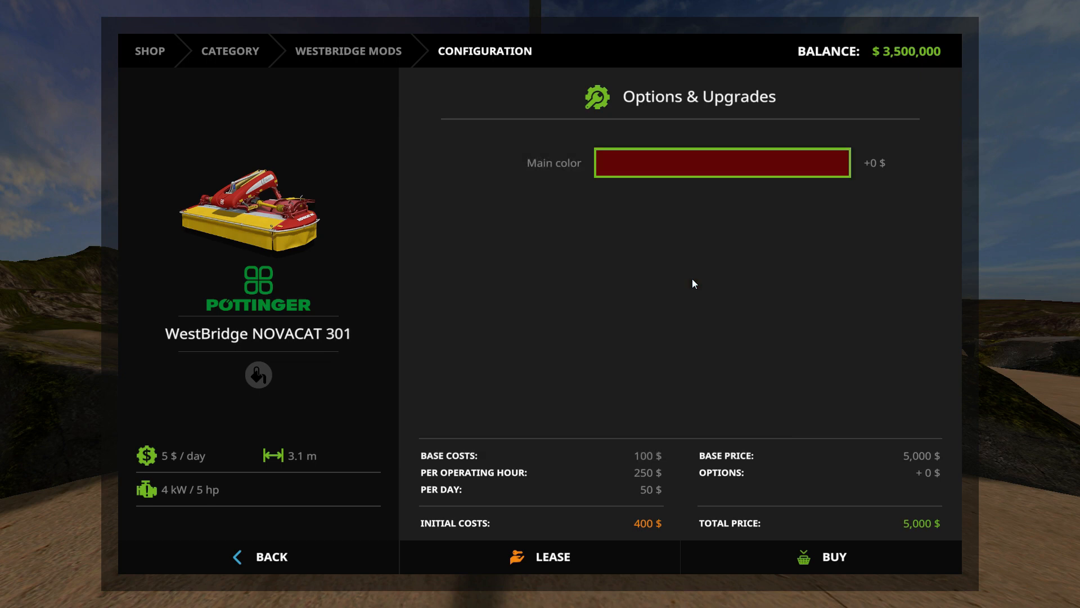
pyautogui.click(777, 556)
pyautogui.click(538, 397)
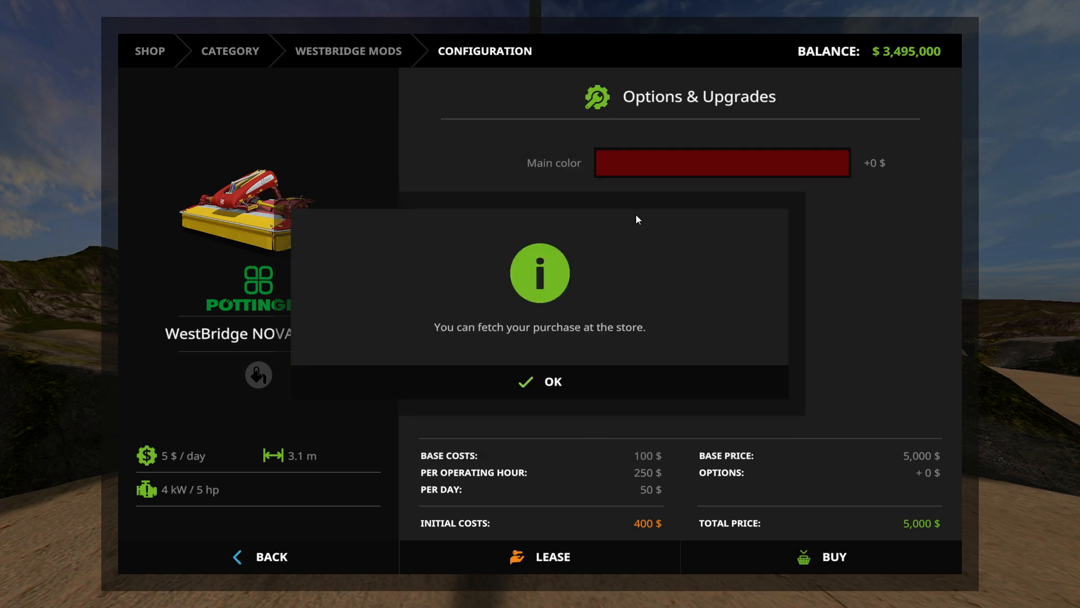
pyautogui.click(569, 369)
# Buy another NOVACAT 301 with light blue as its main color.
pyautogui.click(644, 172)
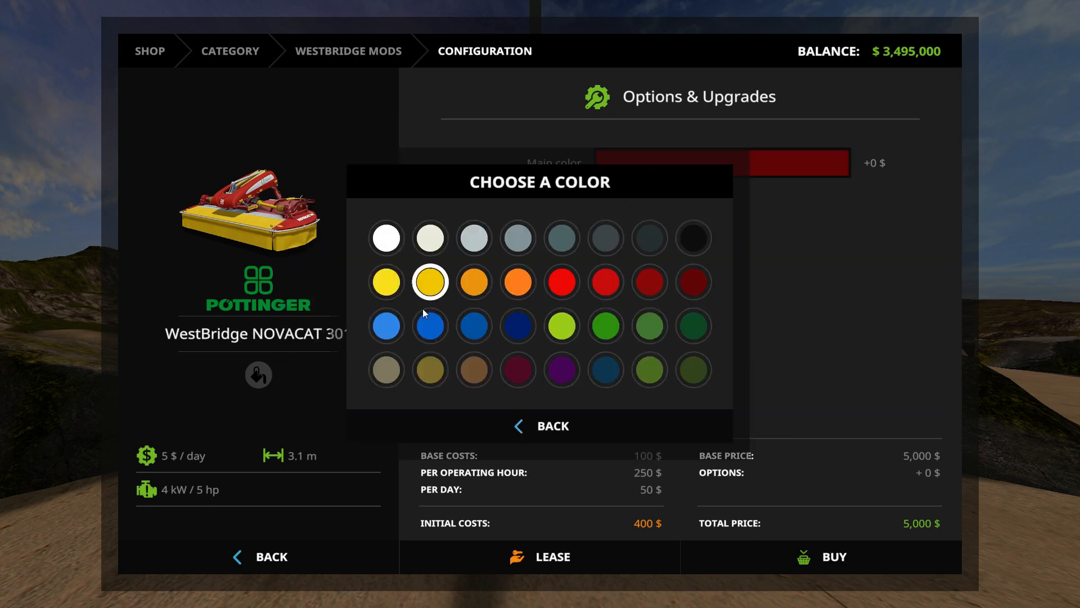
pyautogui.click(397, 320)
pyautogui.click(811, 556)
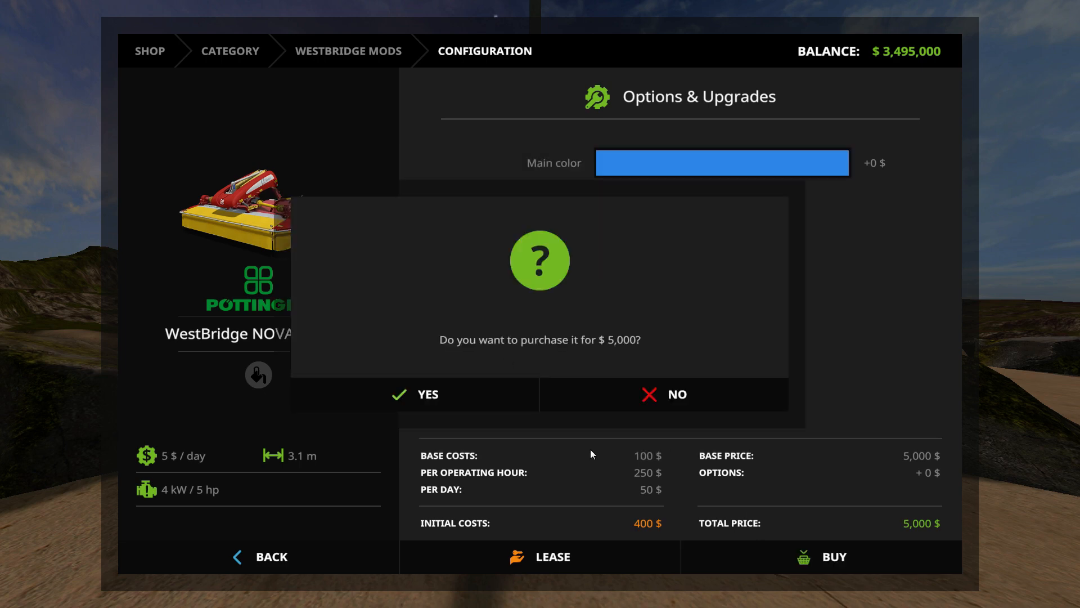
pyautogui.click(478, 395)
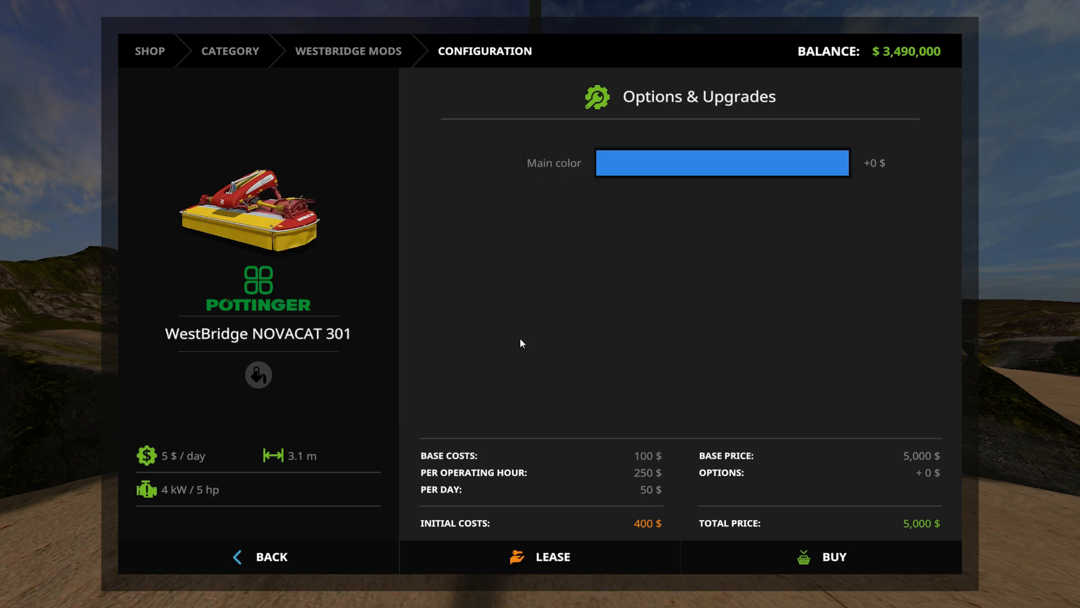
# Buy another NOVACAT 301 with navy blue as its main color.
pyautogui.click(635, 173)
pyautogui.click(568, 370)
pyautogui.click(689, 557)
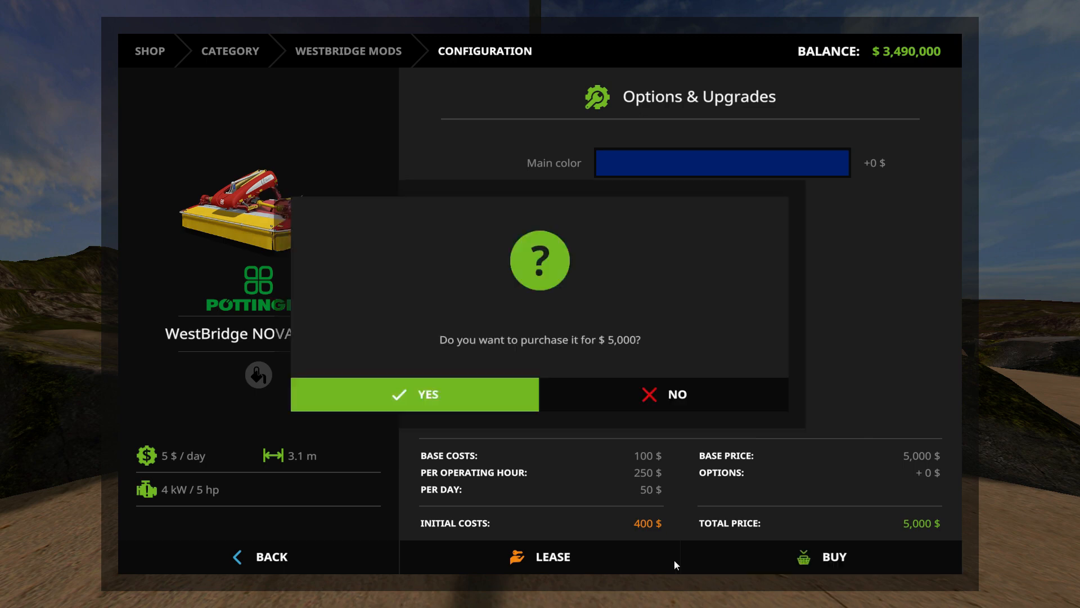
pyautogui.click(490, 395)
pyautogui.click(488, 388)
# Buy another NOVACAT 301 with the dark green from the third palette row as its main color.
pyautogui.click(662, 169)
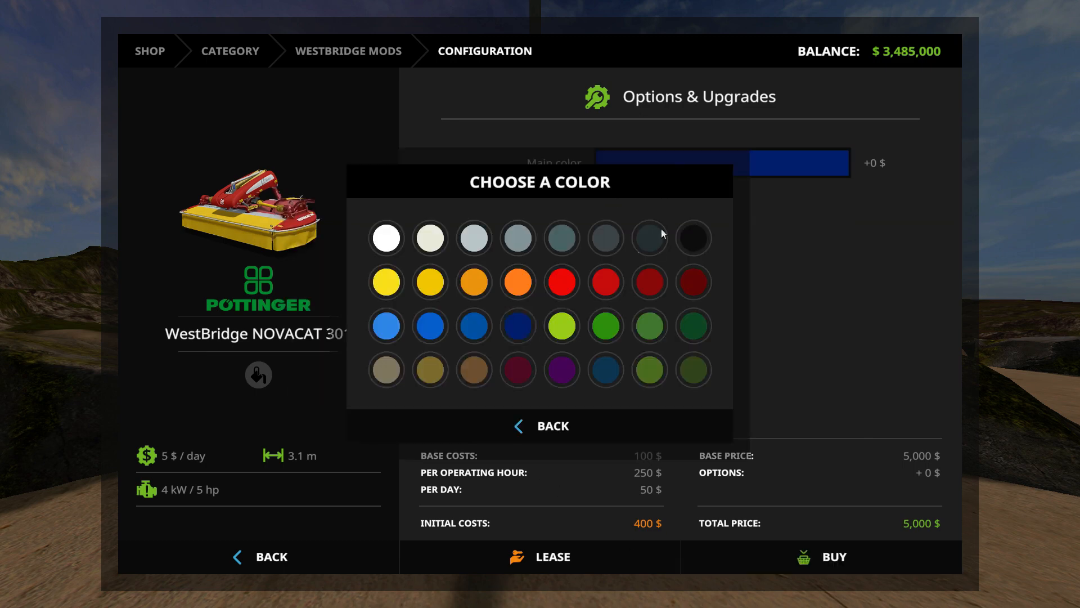
pyautogui.click(691, 323)
pyautogui.click(721, 556)
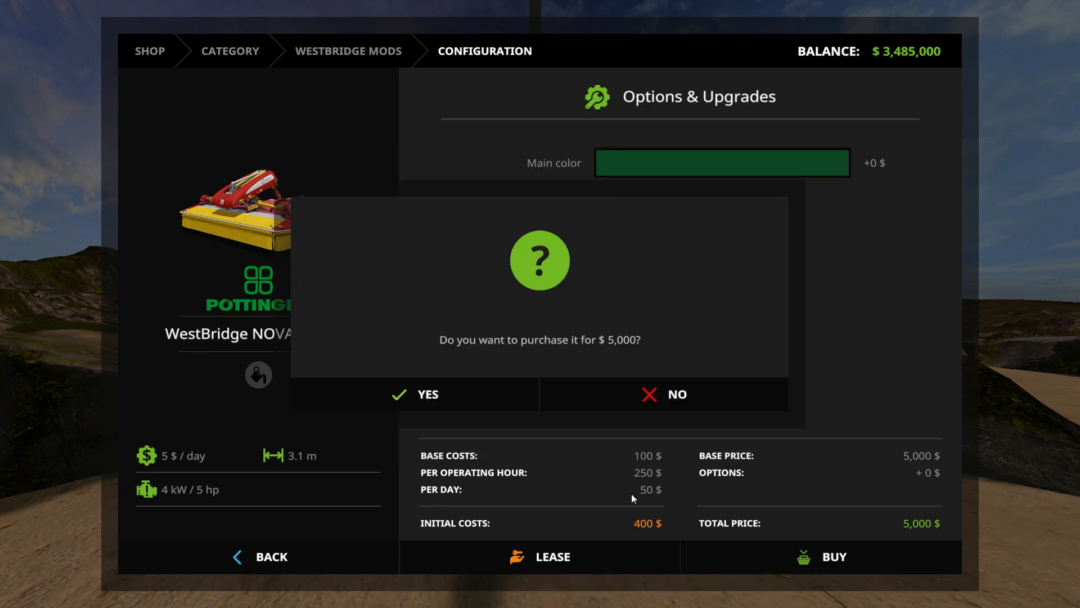
pyautogui.click(522, 396)
pyautogui.click(531, 386)
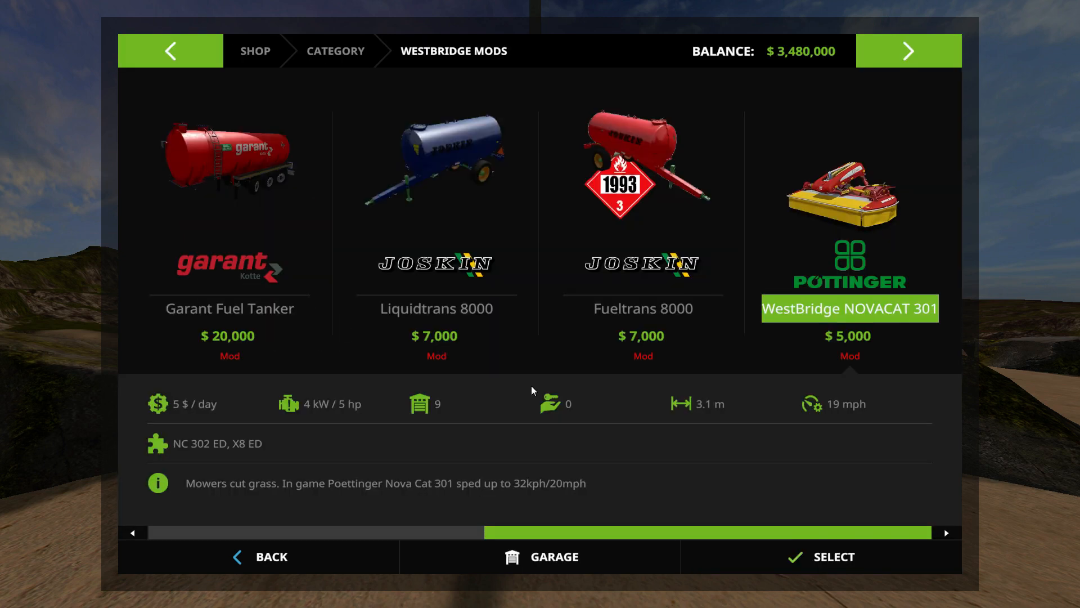
# Buy another WestBridge NOVACAT 301 in its default bright red main color.
pyautogui.click(815, 269)
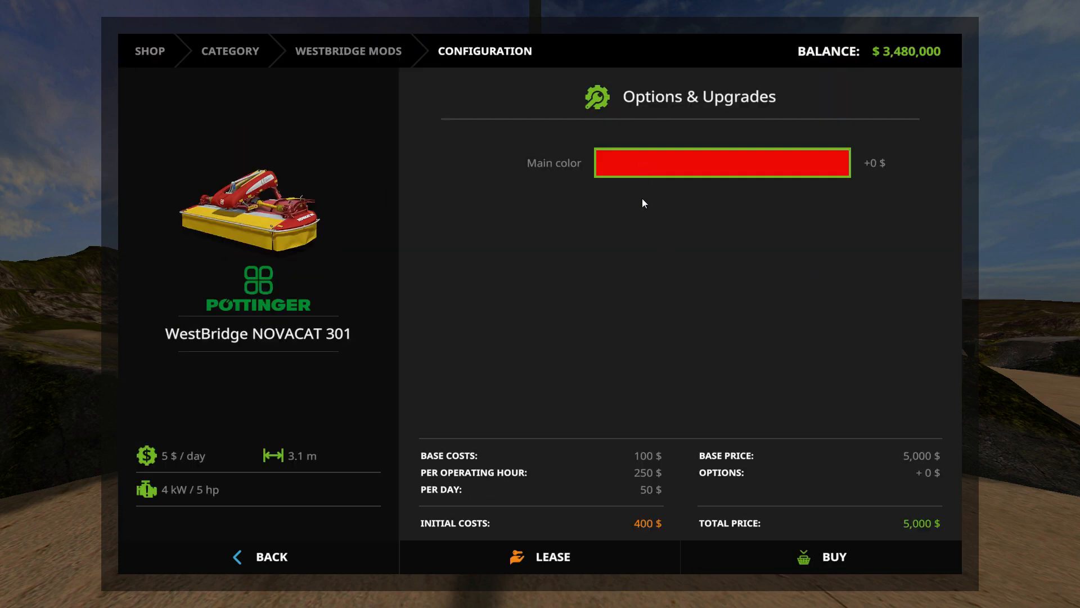
pyautogui.click(805, 568)
pyautogui.click(511, 397)
pyautogui.click(512, 389)
# Buy a Hürlimann H 488 tractor with the Standard wheel setup and leave the shop.
pyautogui.press('p')
pyautogui.press('p')
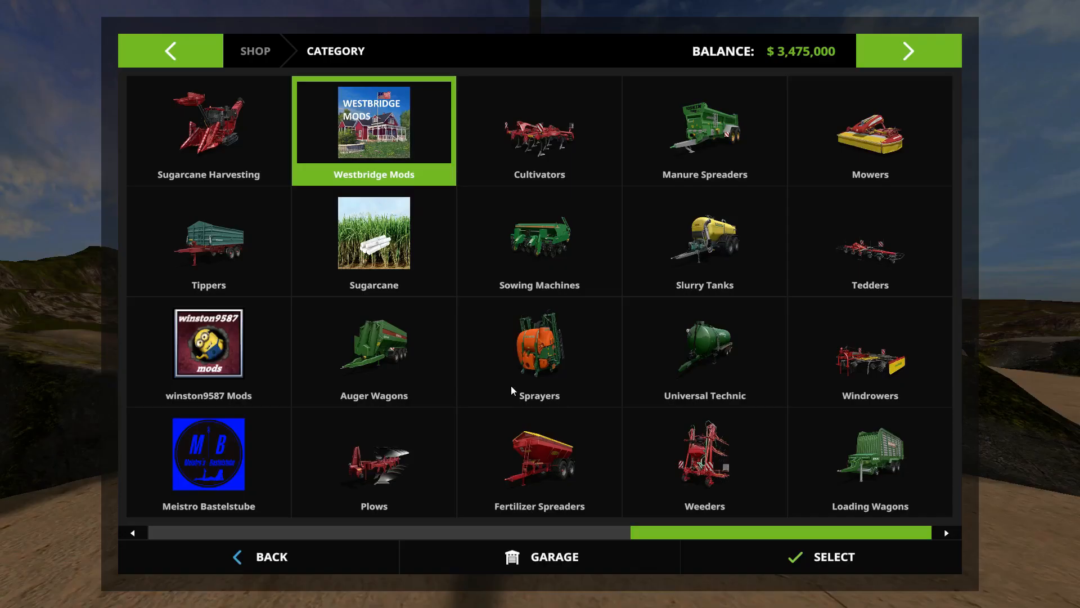
pyautogui.press('Down')
pyautogui.press('Left')
pyautogui.press('Left')
pyautogui.press('Return')
pyautogui.press('Return')
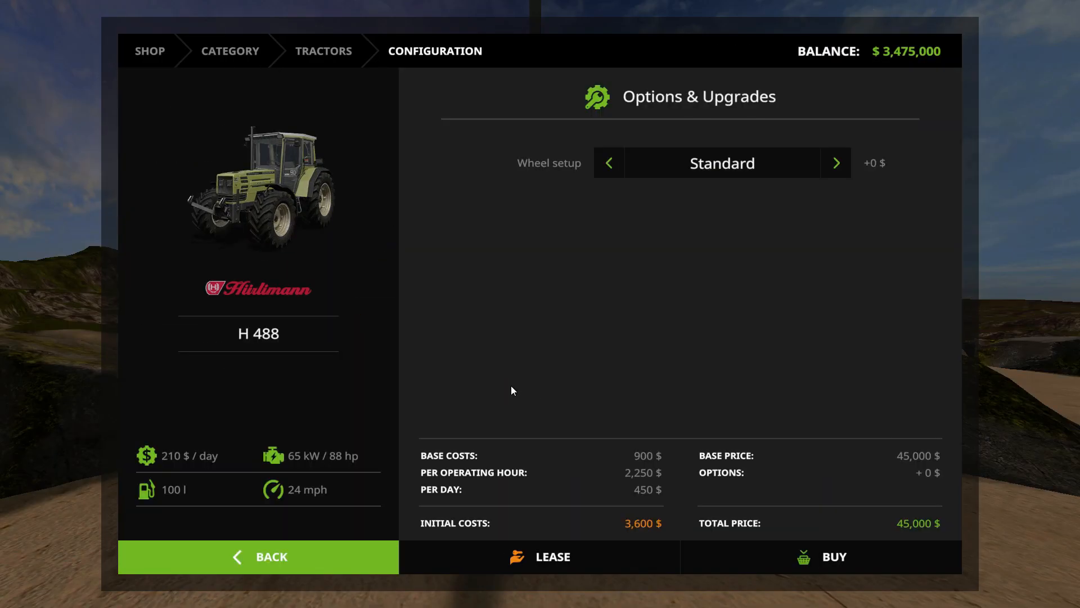
pyautogui.press('Return')
pyautogui.press('Return')
pyautogui.press('Return')
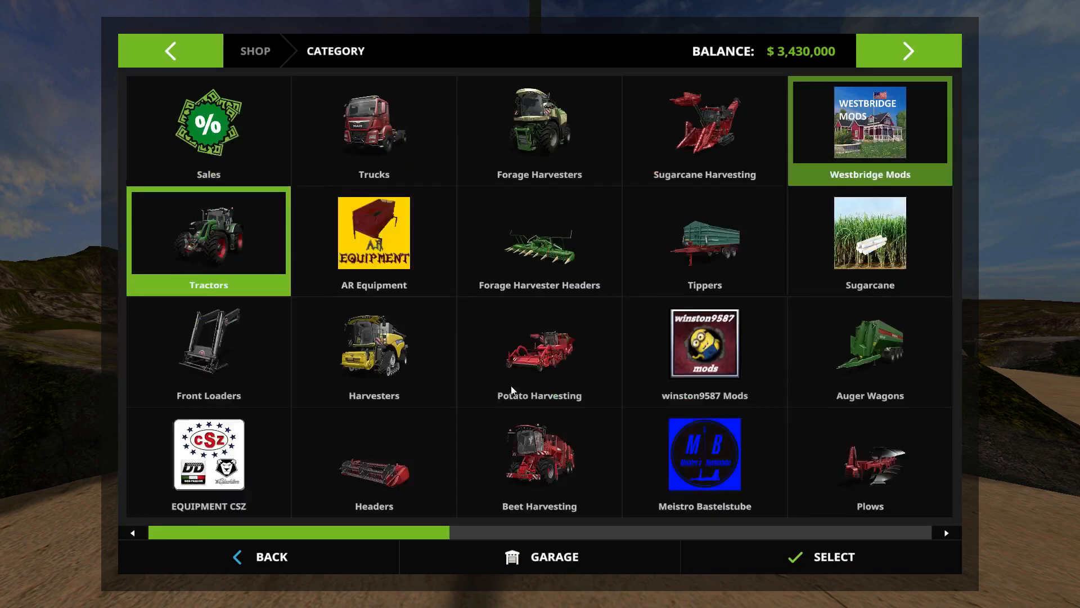
pyautogui.press('p')
# Walk along the row of purchased mowers and examine the main color applied to each one.
pyautogui.press('Tab')
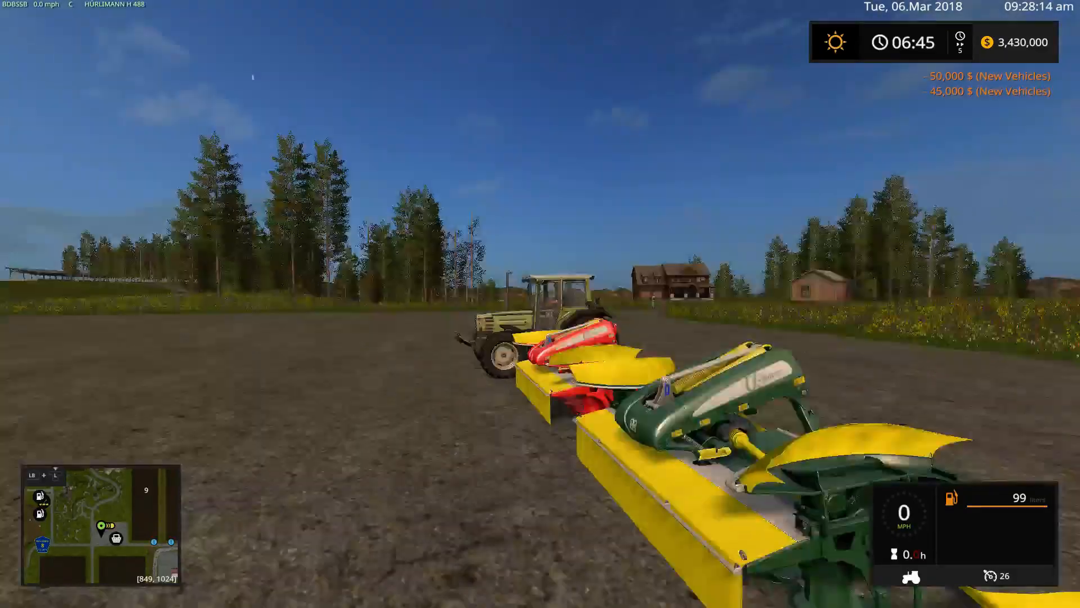
pyautogui.press('c')
pyautogui.press('w')
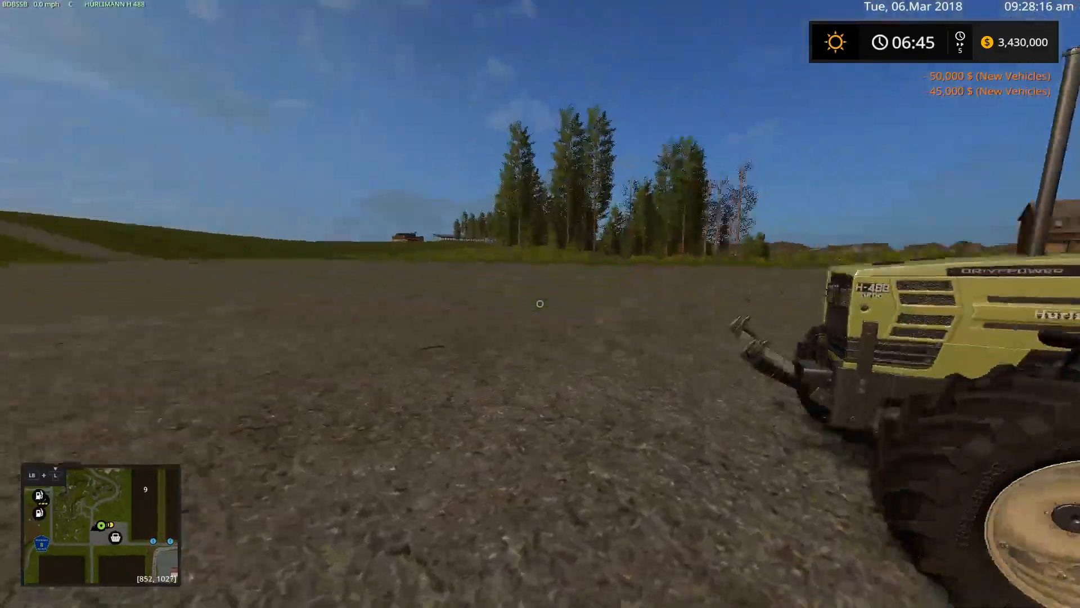
pyautogui.press('w')
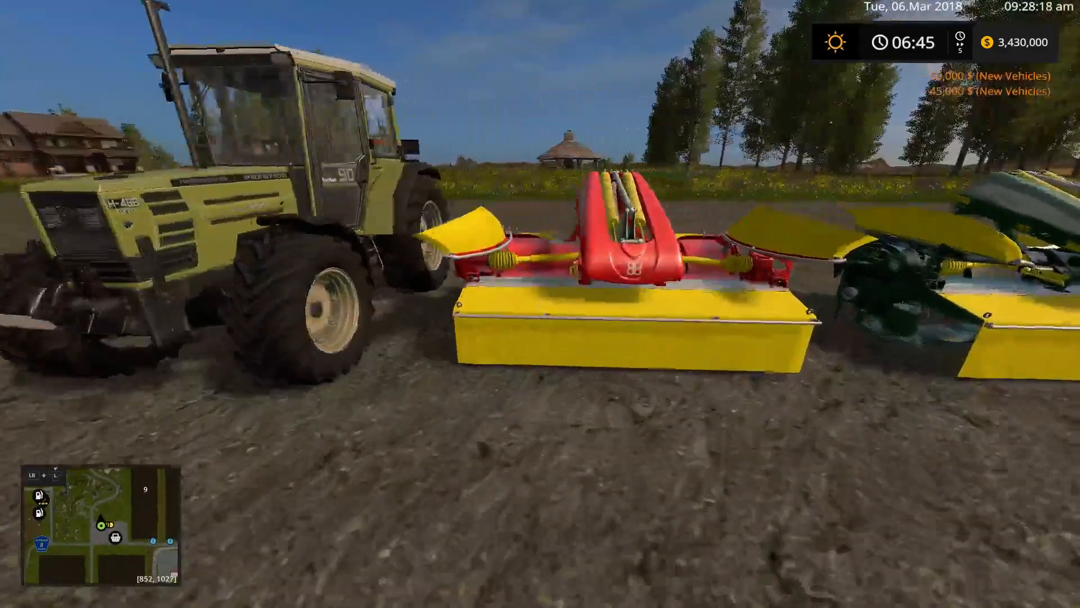
pyautogui.press('d')
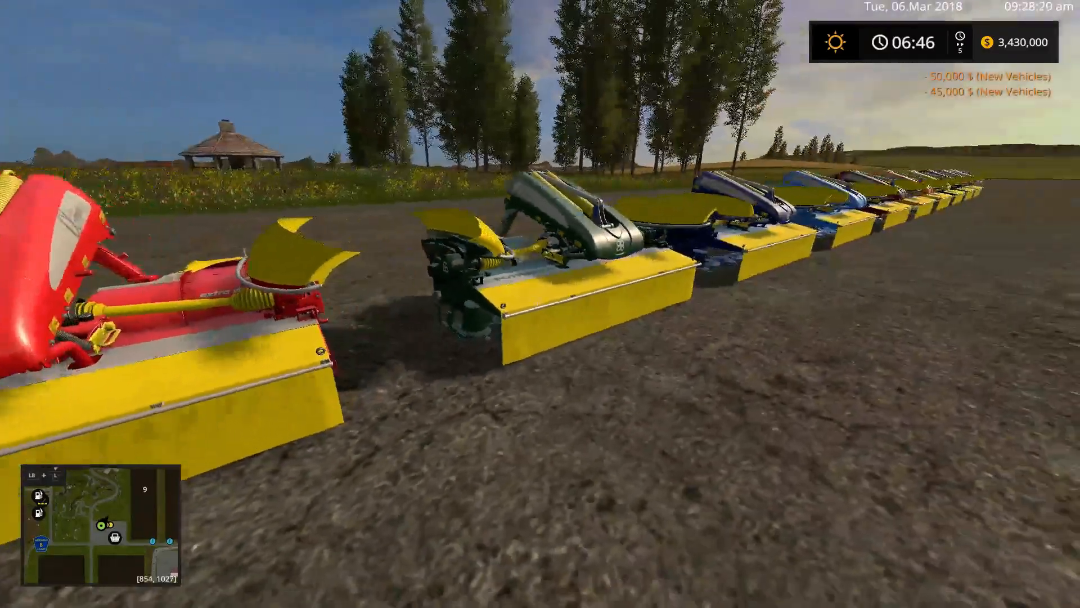
pyautogui.press('d')
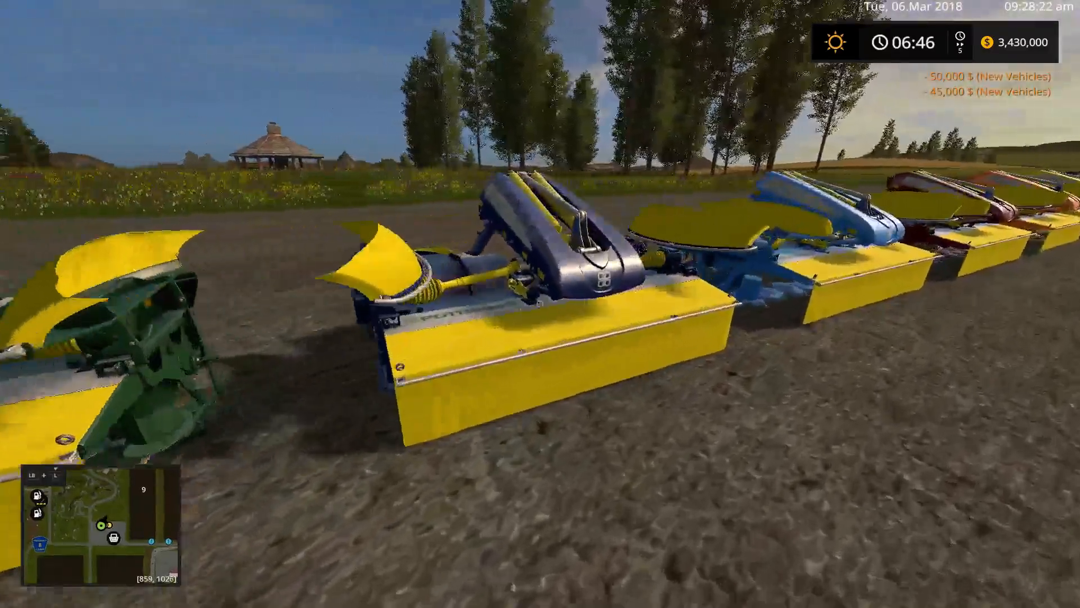
pyautogui.press('d')
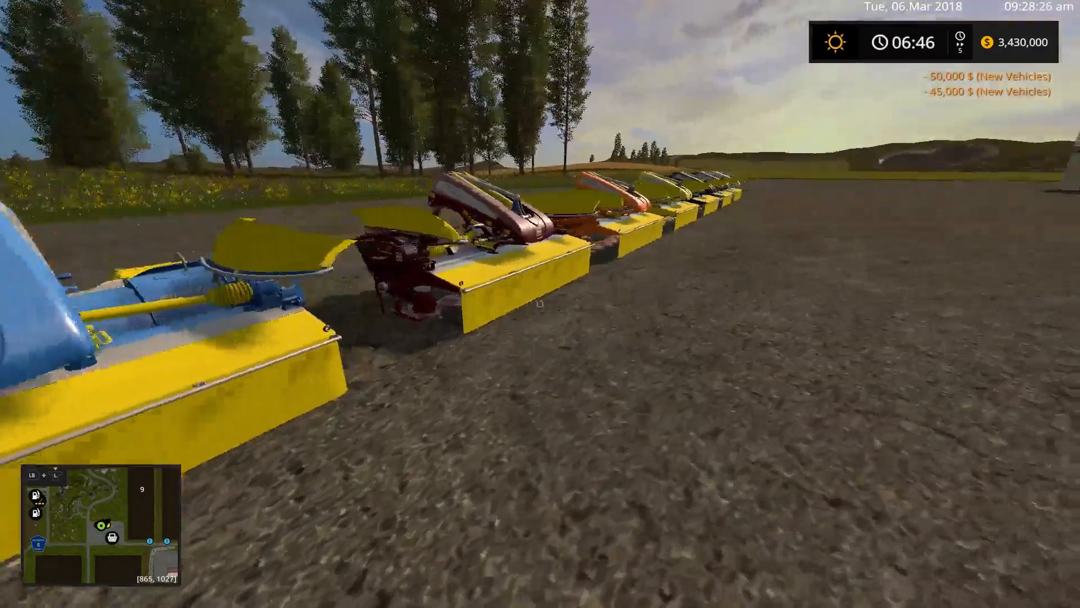
pyautogui.press('d')
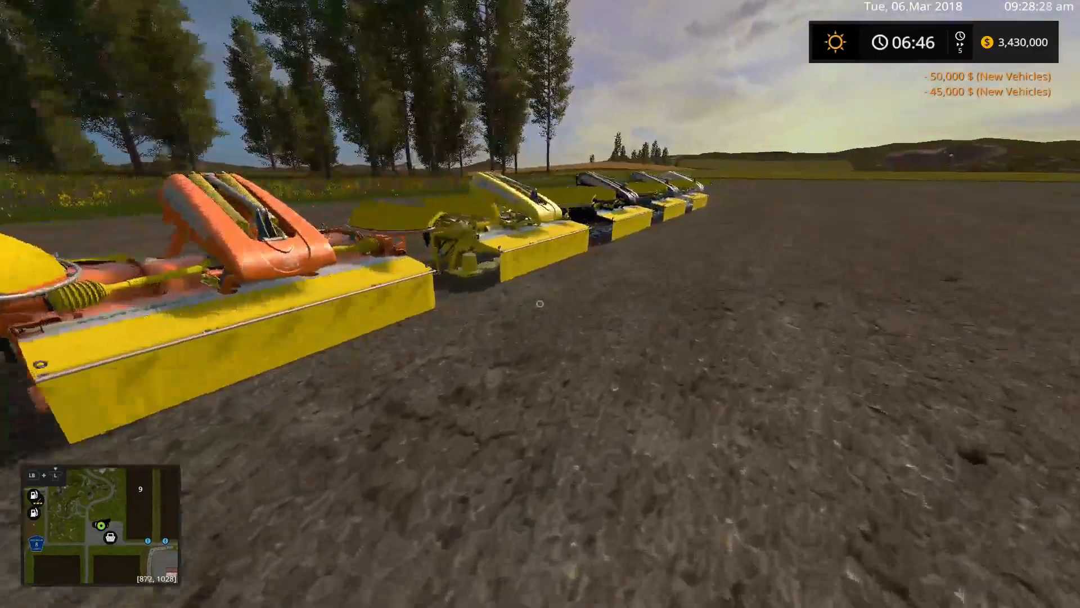
pyautogui.press('d')
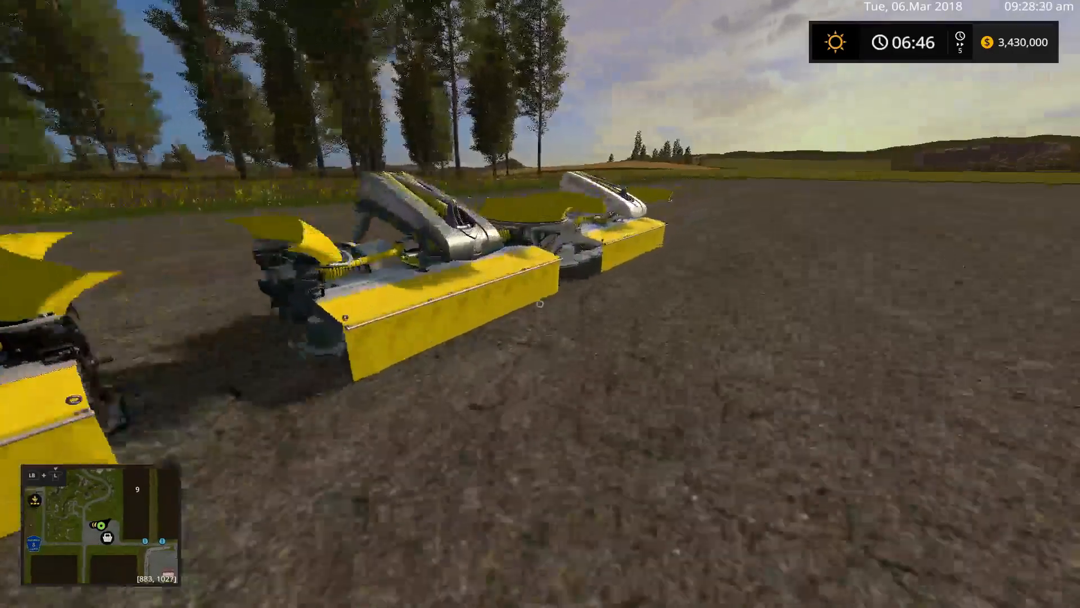
pyautogui.press('d')
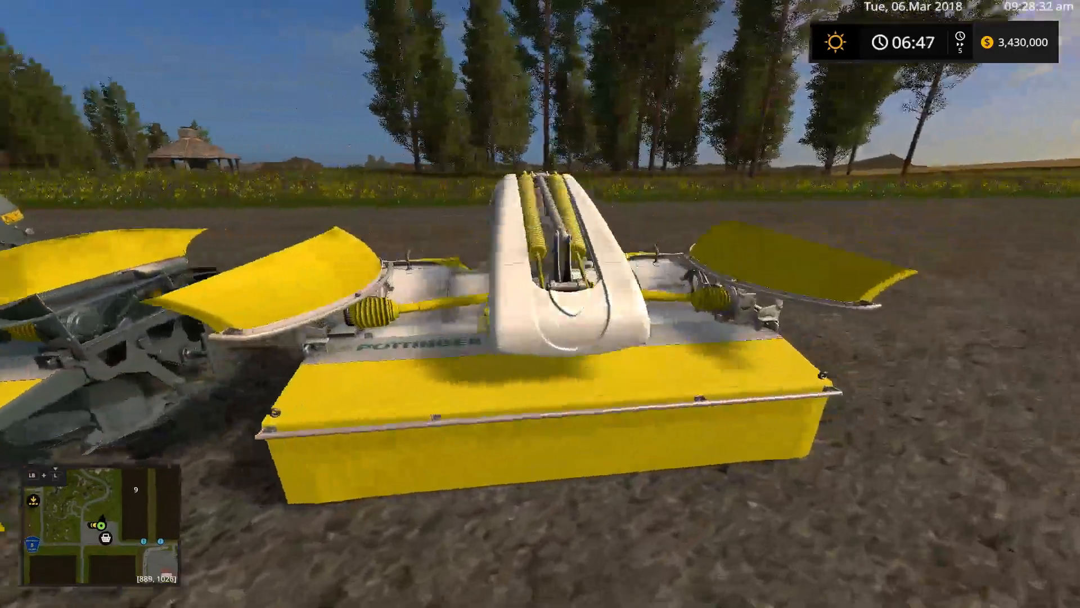
pyautogui.press('w')
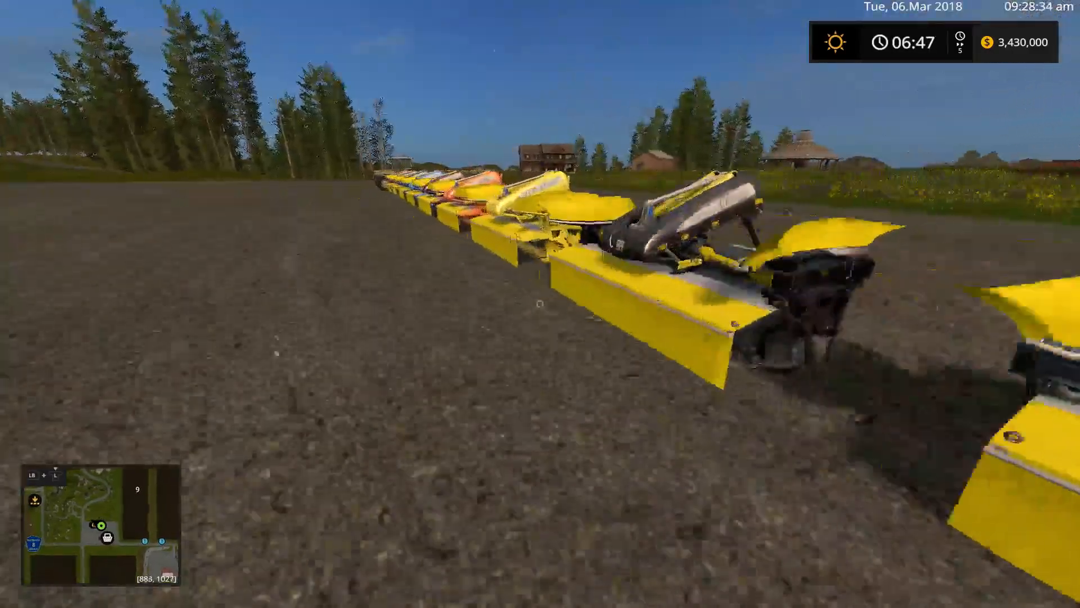
pyautogui.press('w')
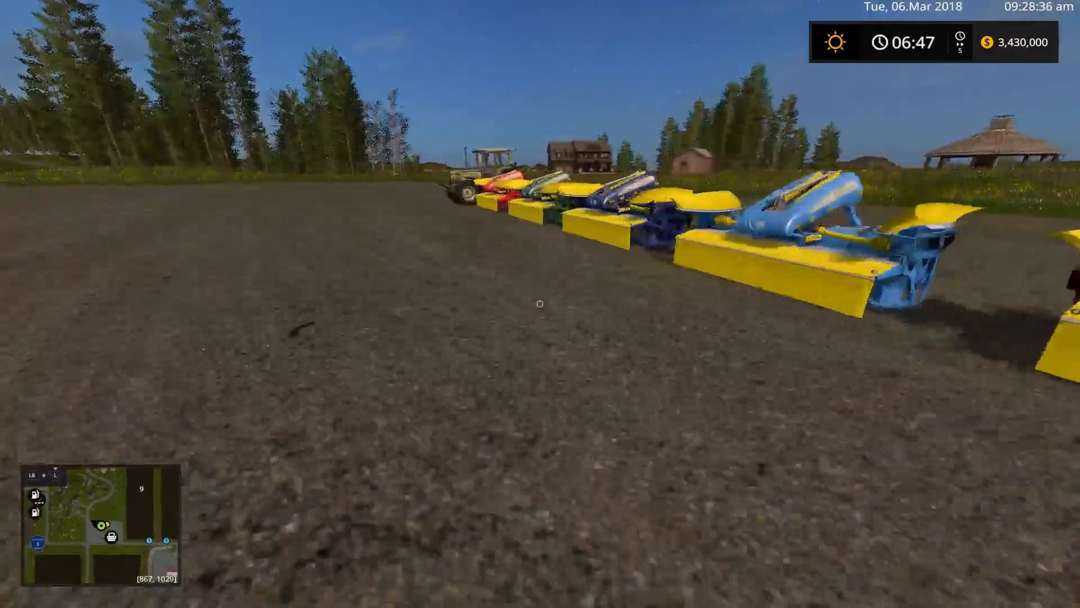
# Open the Mowers category in the shop.
pyautogui.press('p')
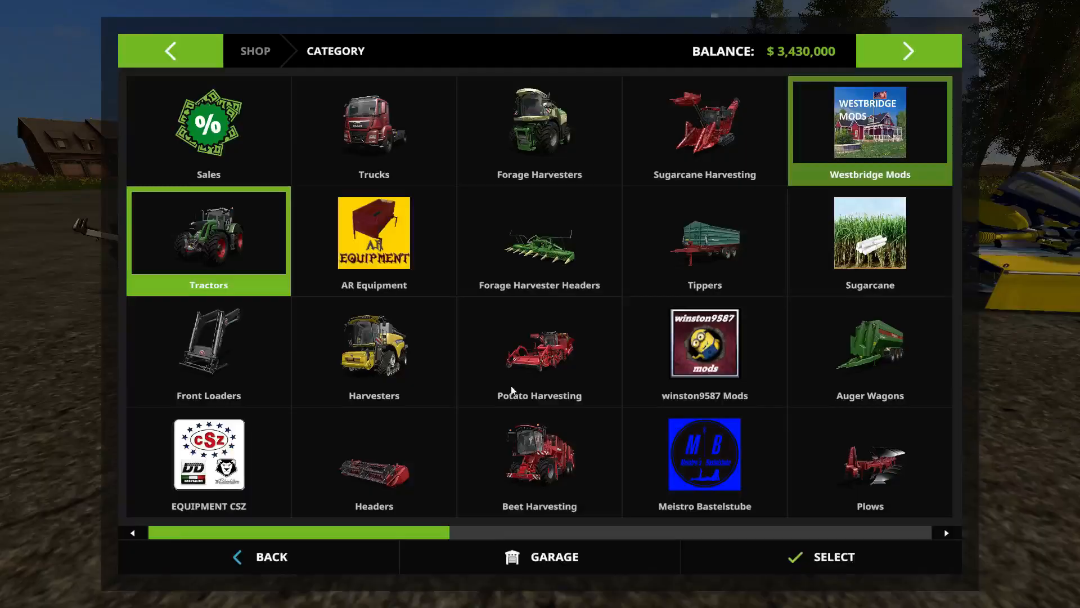
pyautogui.press('Right')
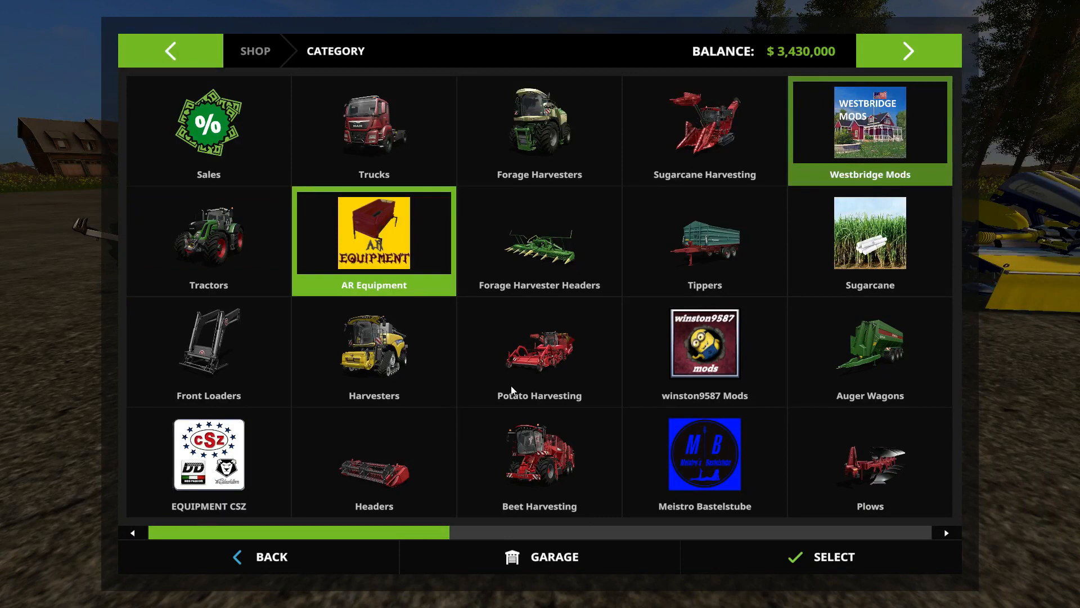
pyautogui.press('Right')
pyautogui.press('Right')
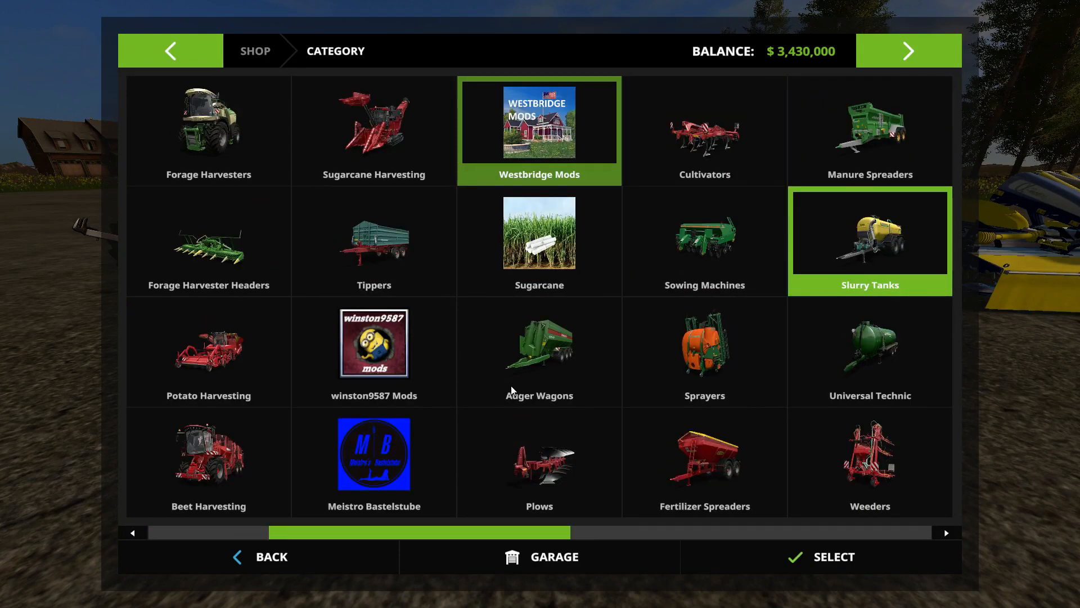
pyautogui.press('Right')
pyautogui.press('Right')
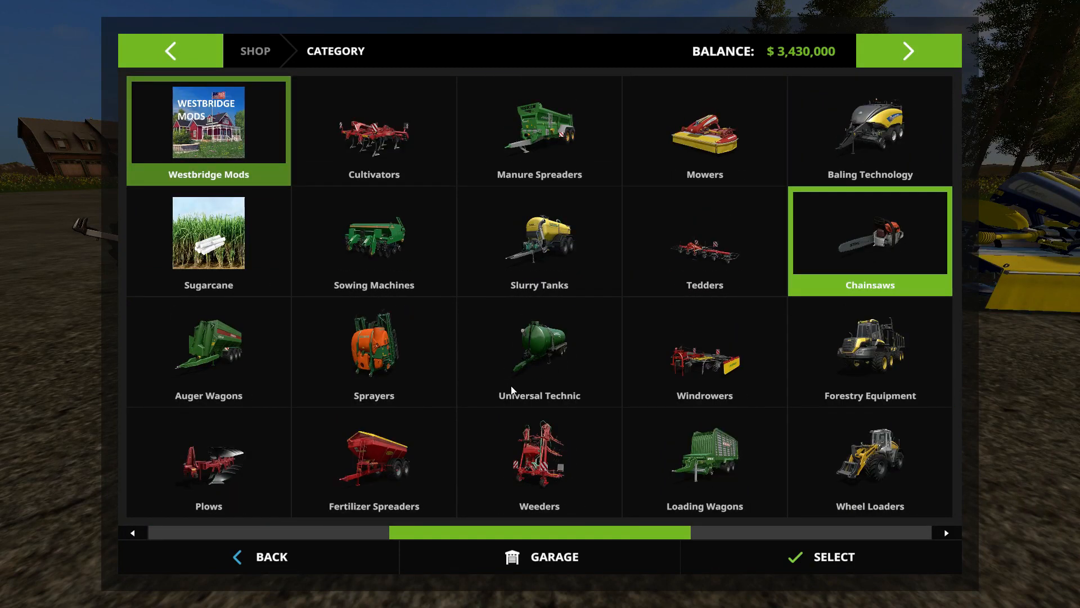
pyautogui.press('Left')
pyautogui.press('Return')
# Buy the original Pöttinger NOVACAT 301 ED and return to the parked vehicles.
pyautogui.press('Right')
pyautogui.press('Right')
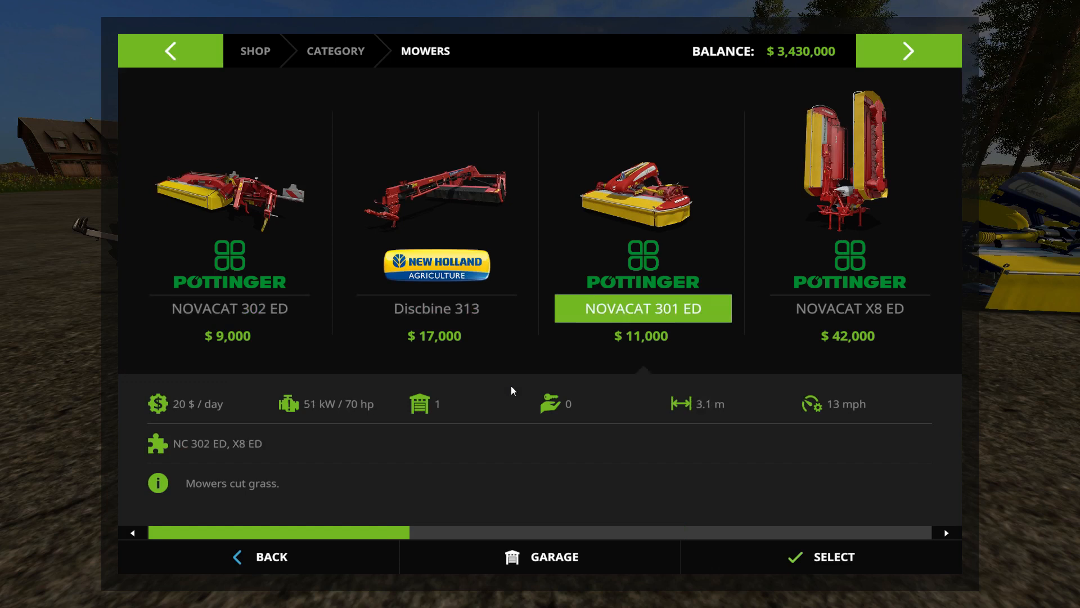
pyautogui.press('Return')
pyautogui.press('Right')
pyautogui.press('Return')
pyautogui.press('Return')
pyautogui.press('Return')
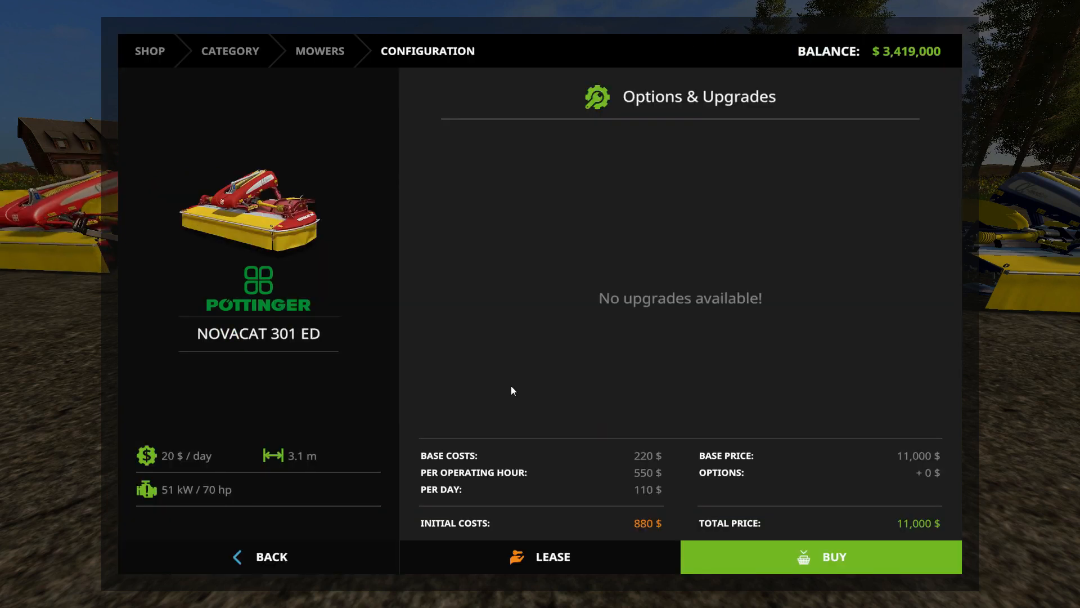
pyautogui.press('Escape')
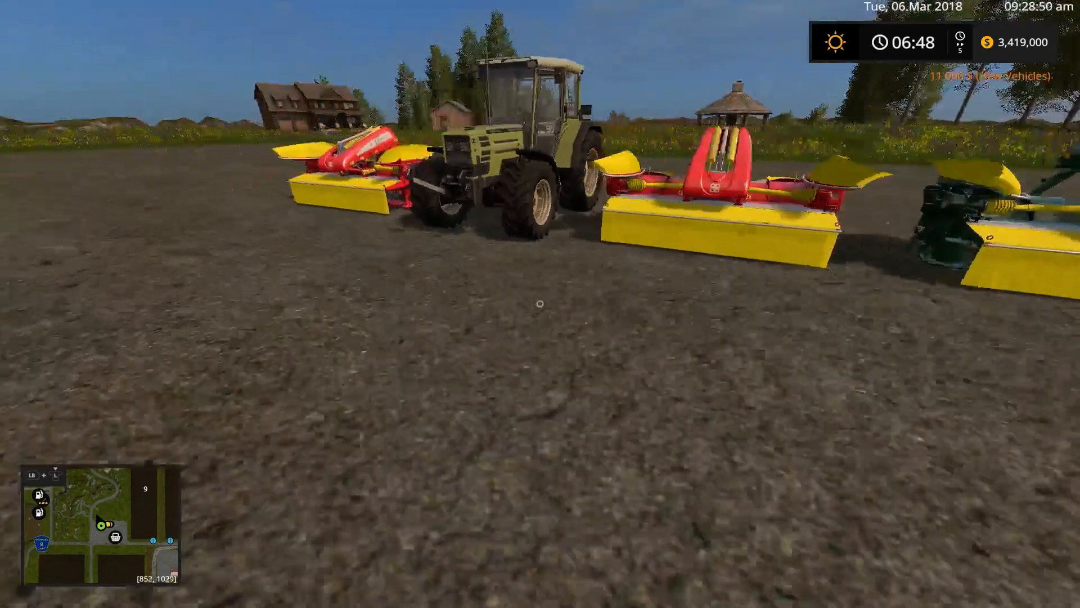
# Examine the original NOVACAT 301 ED from several sides and compare its finish with the red and green custom mowers.
pyautogui.press('w')
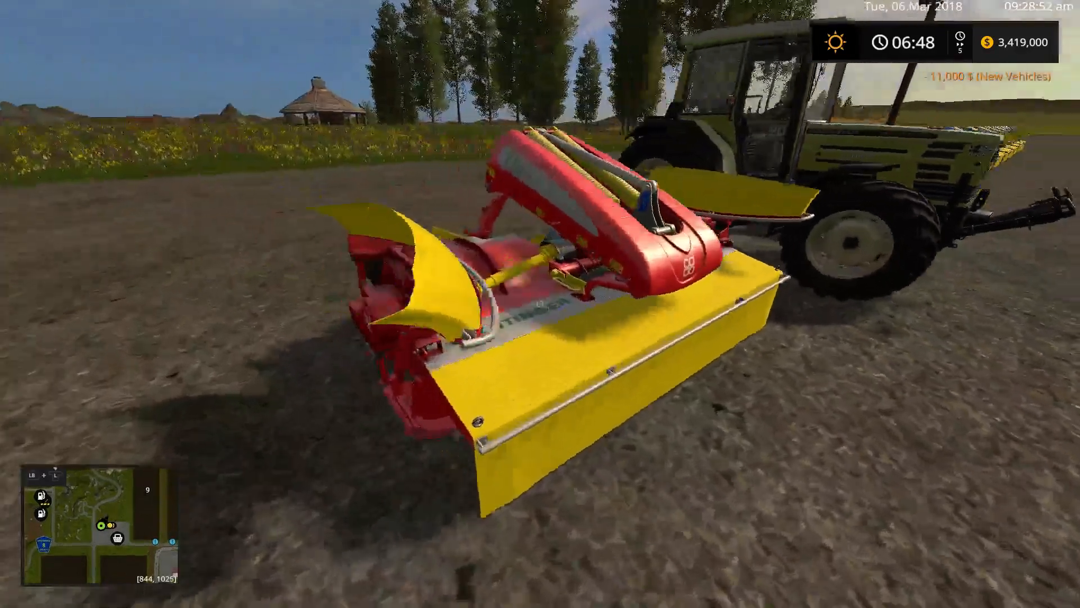
pyautogui.press('w')
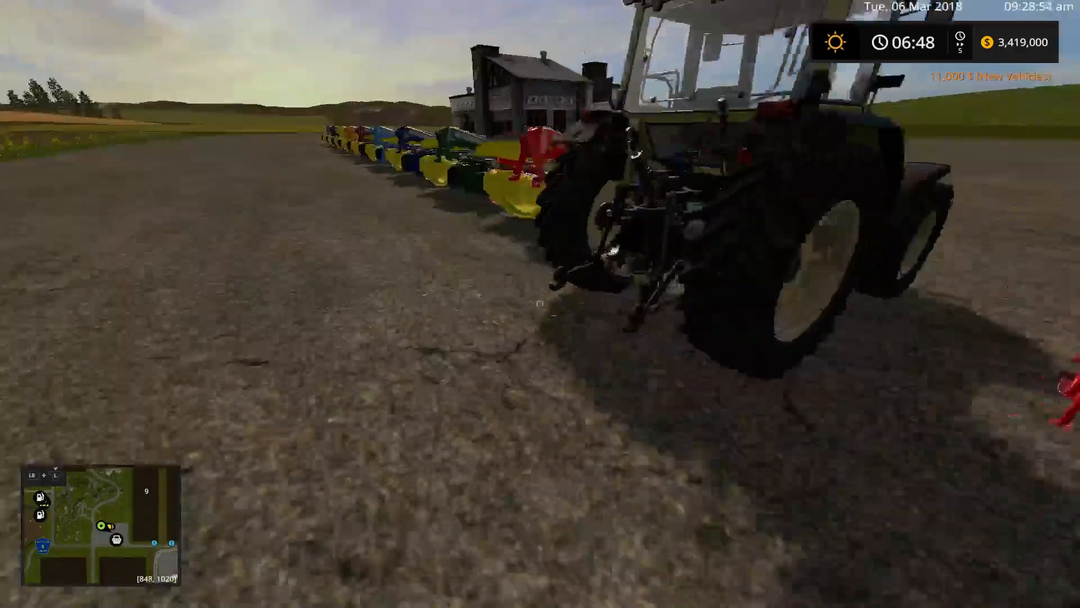
pyautogui.press('w')
pyautogui.press('a')
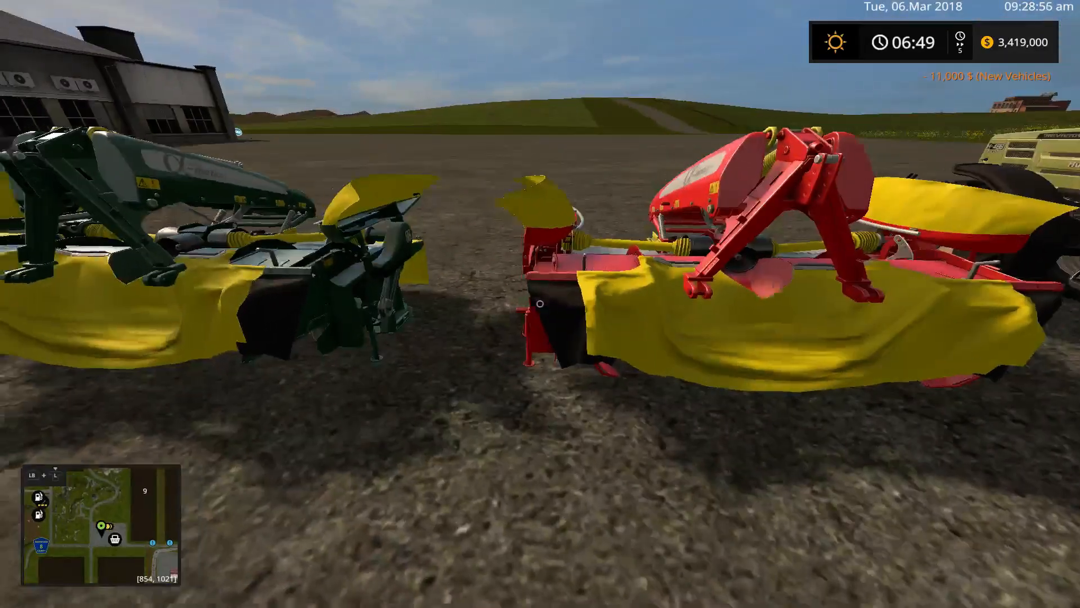
pyautogui.press('w')
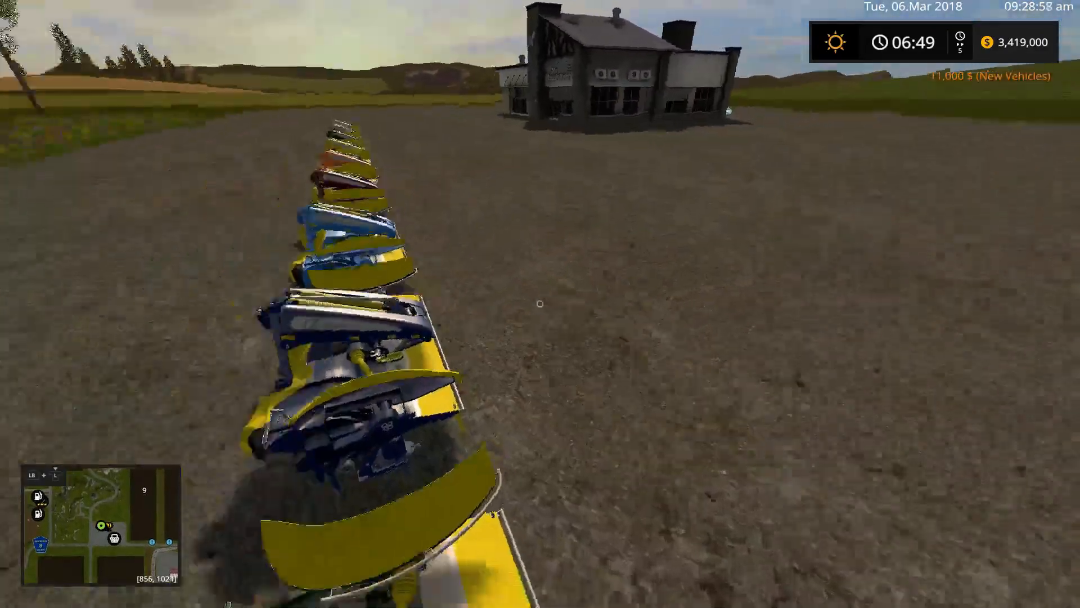
pyautogui.press('s')
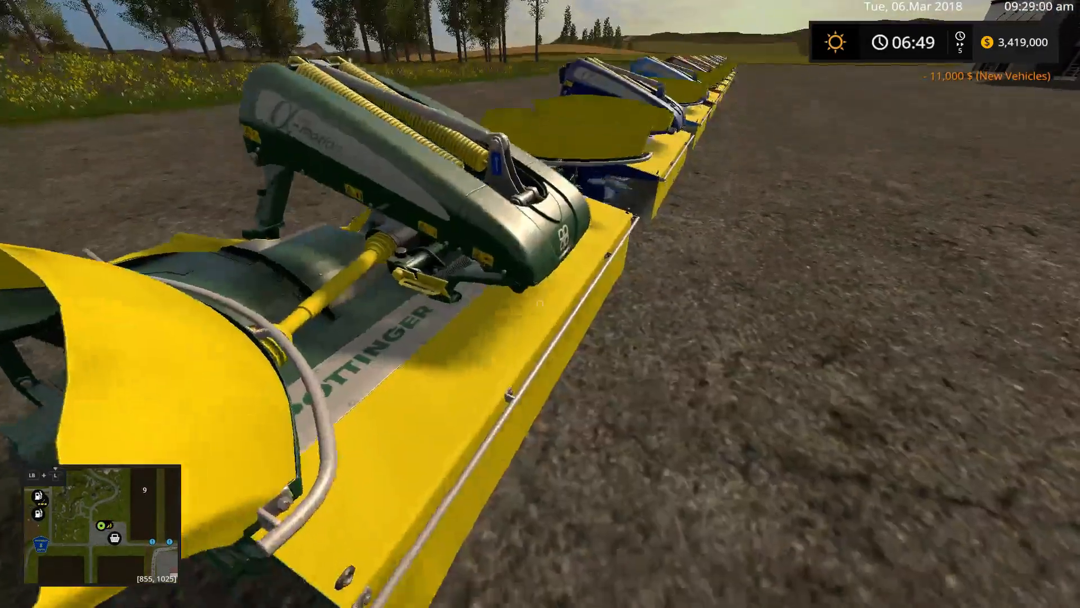
pyautogui.press('a')
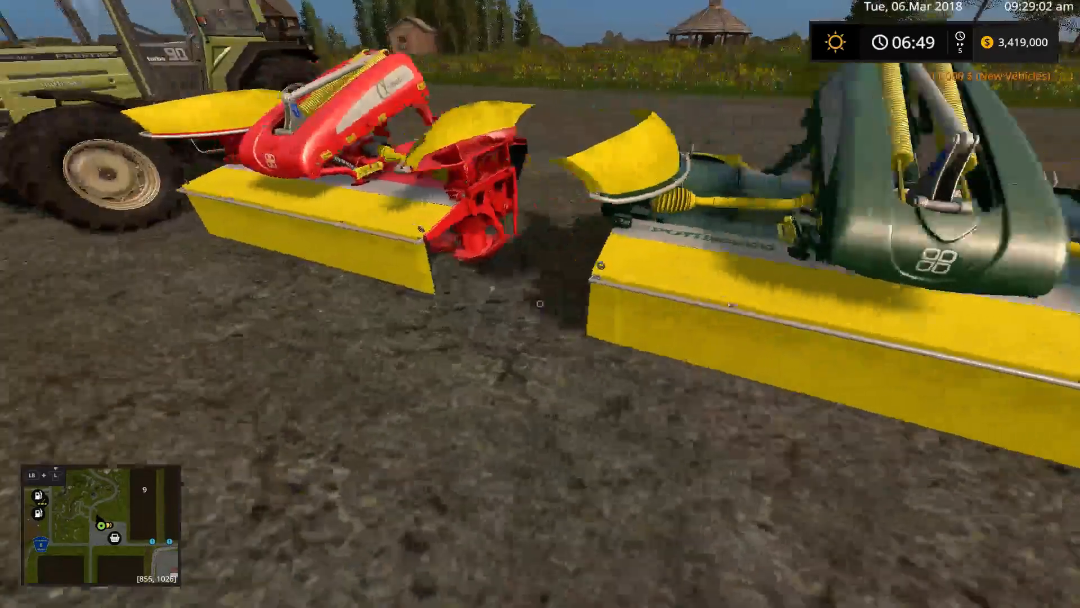
pyautogui.press('a')
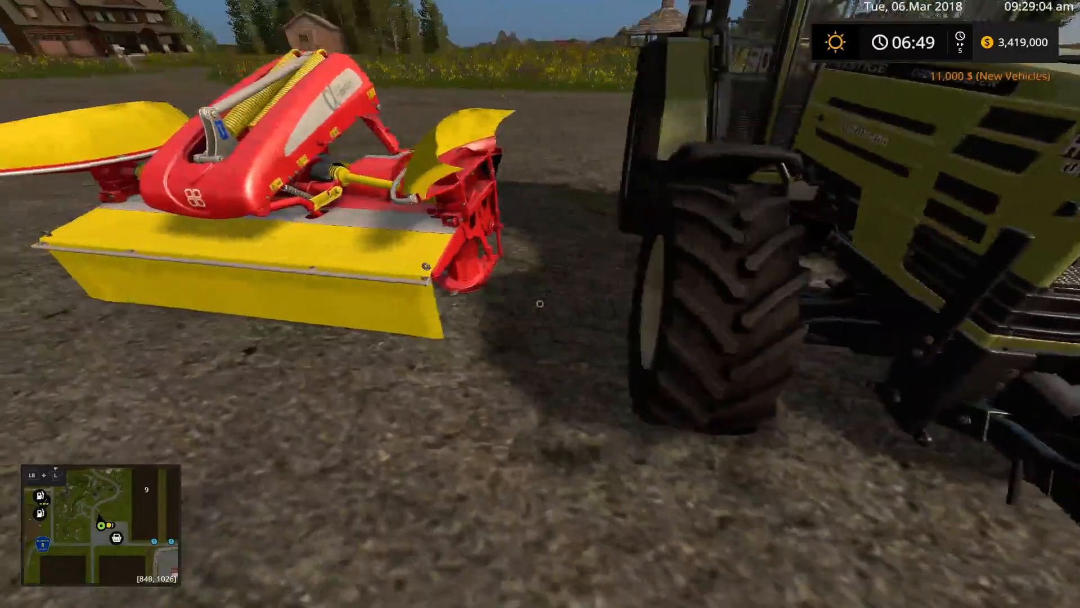
pyautogui.press('a')
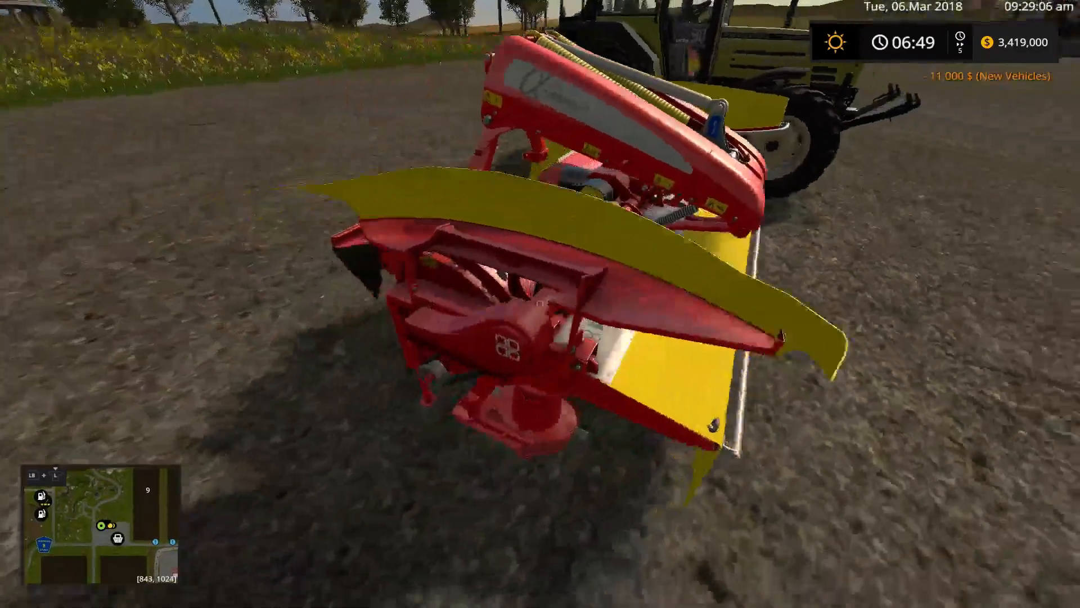